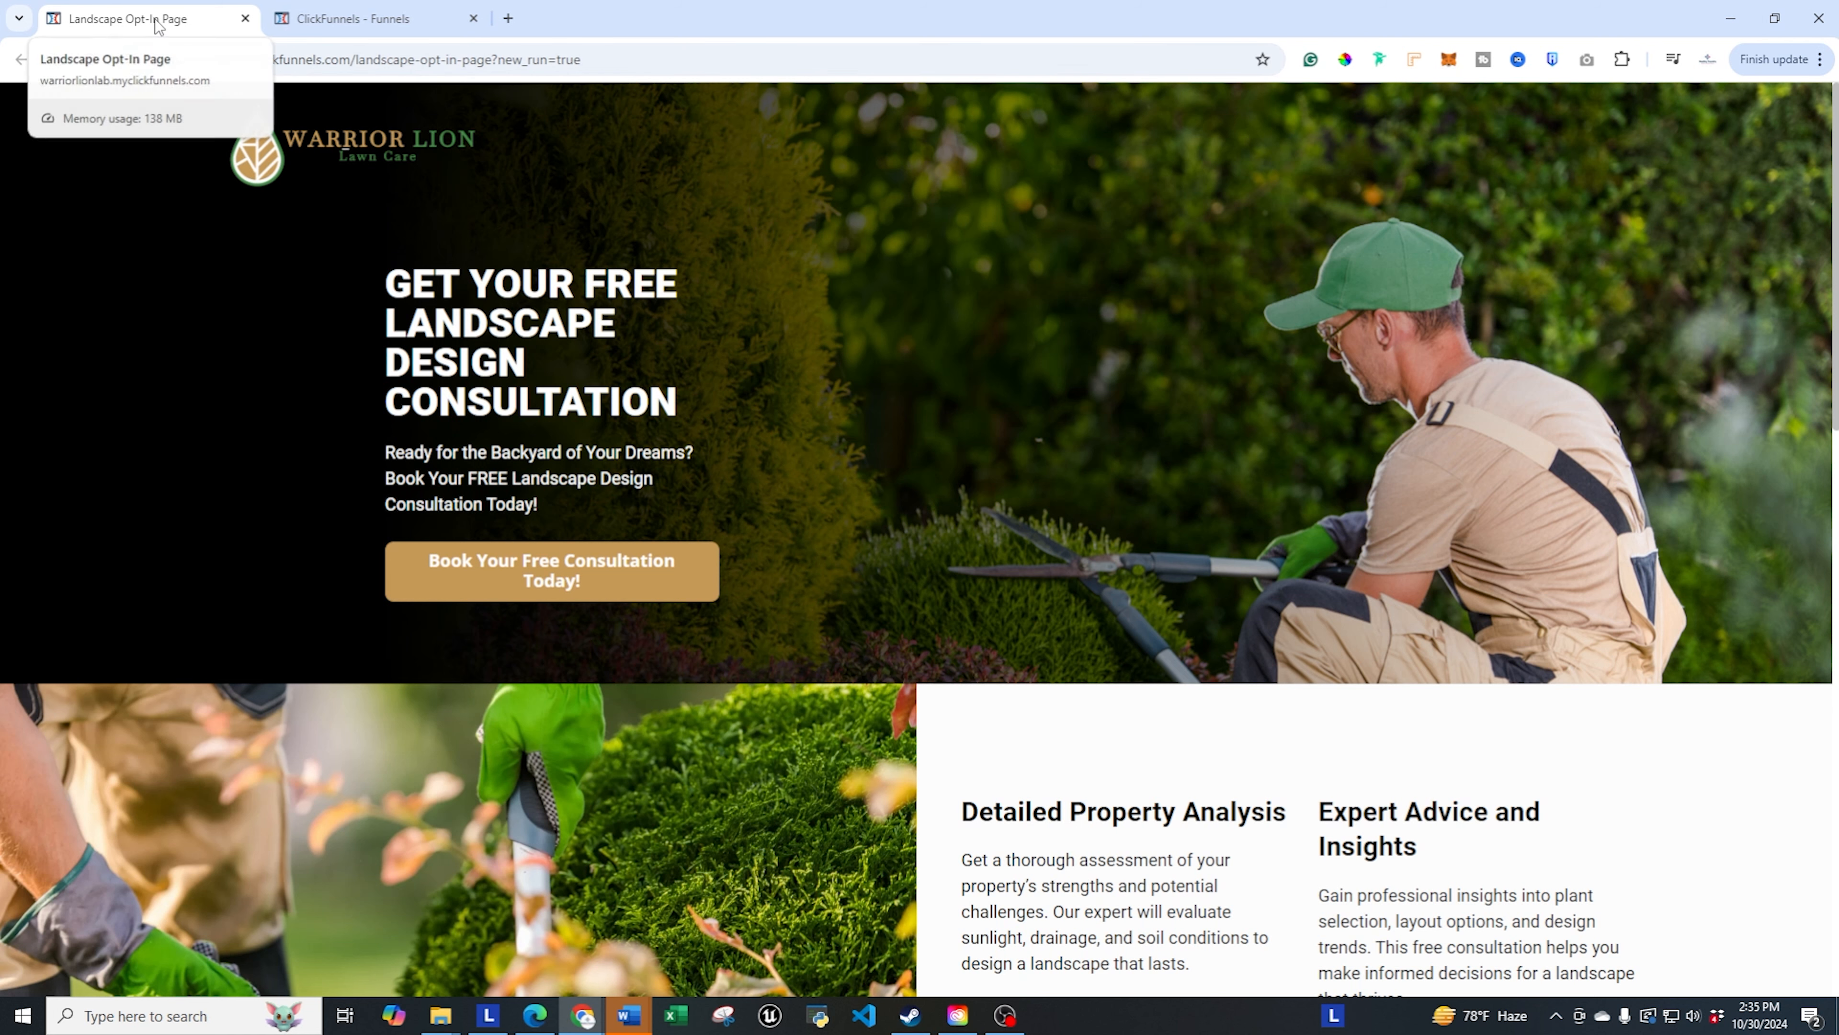
- Review the published Landscape Opt-In Page and its consultation booking popup as the reference design
left_click_drag(157, 20, 1838, 616)
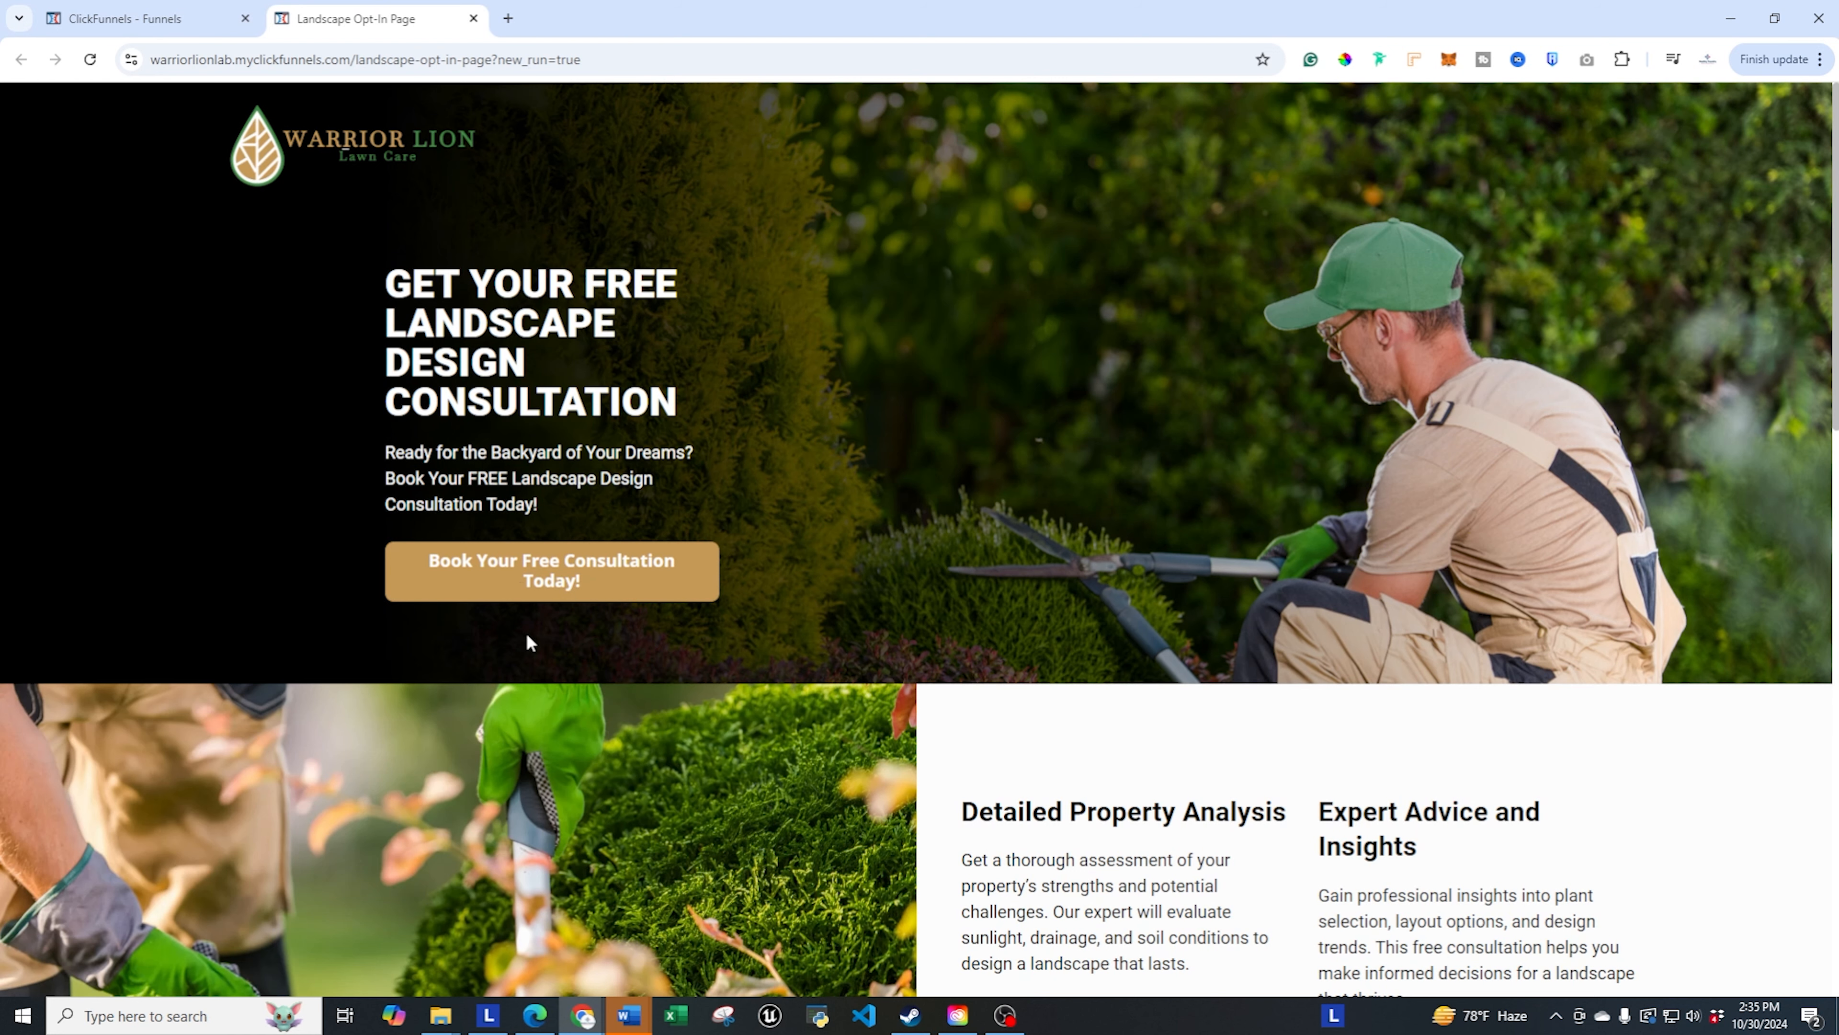
left_click(565, 585)
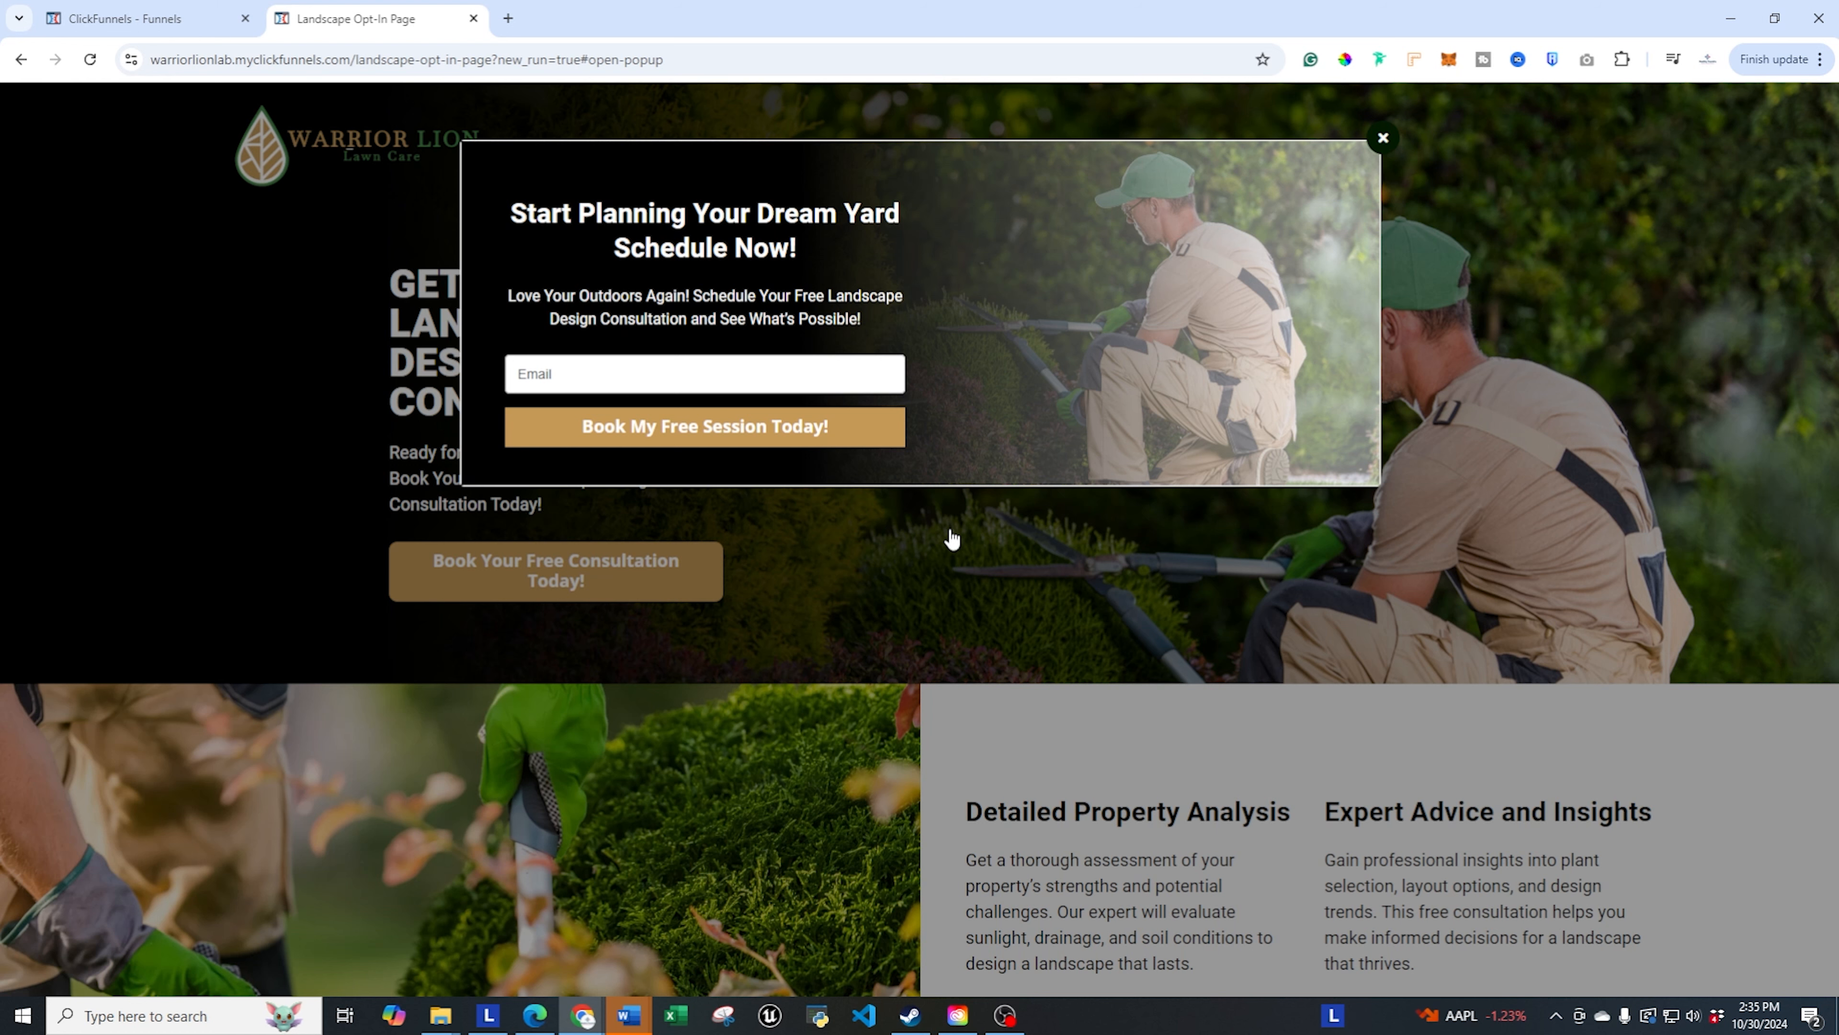
left_click(1383, 137)
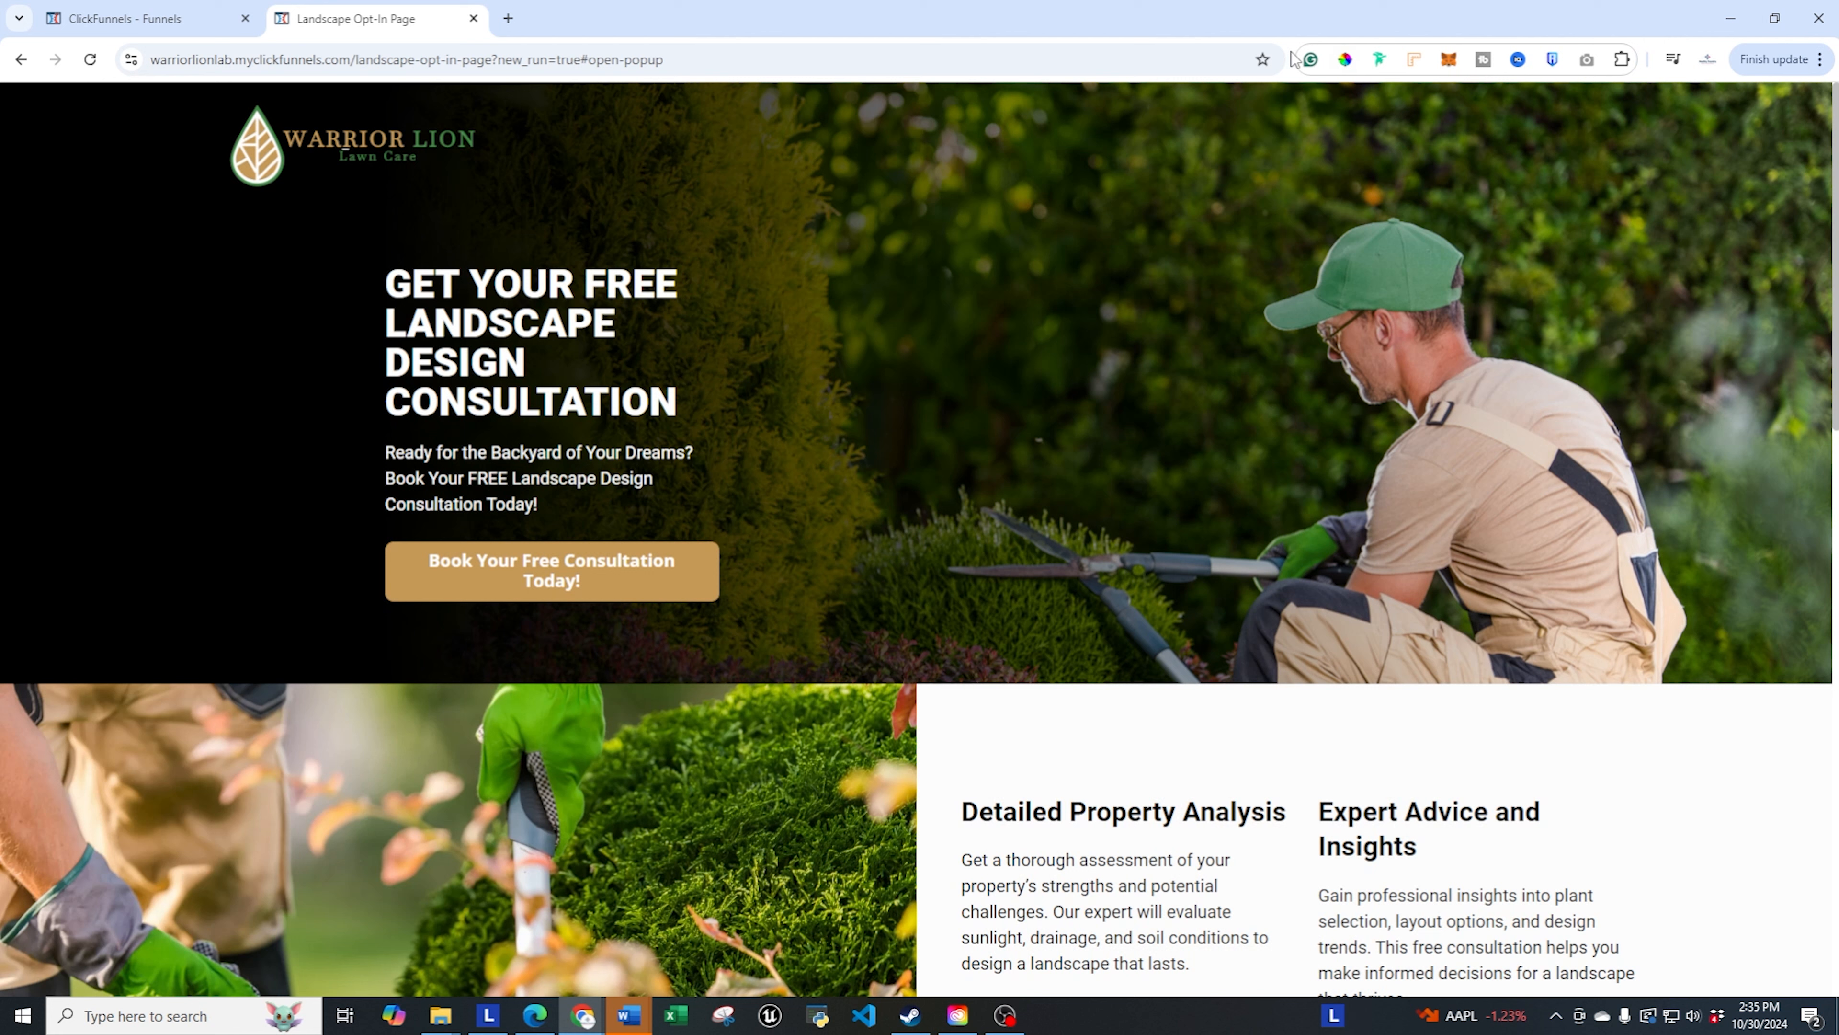
left_click_drag(342, 29, 1838, 73)
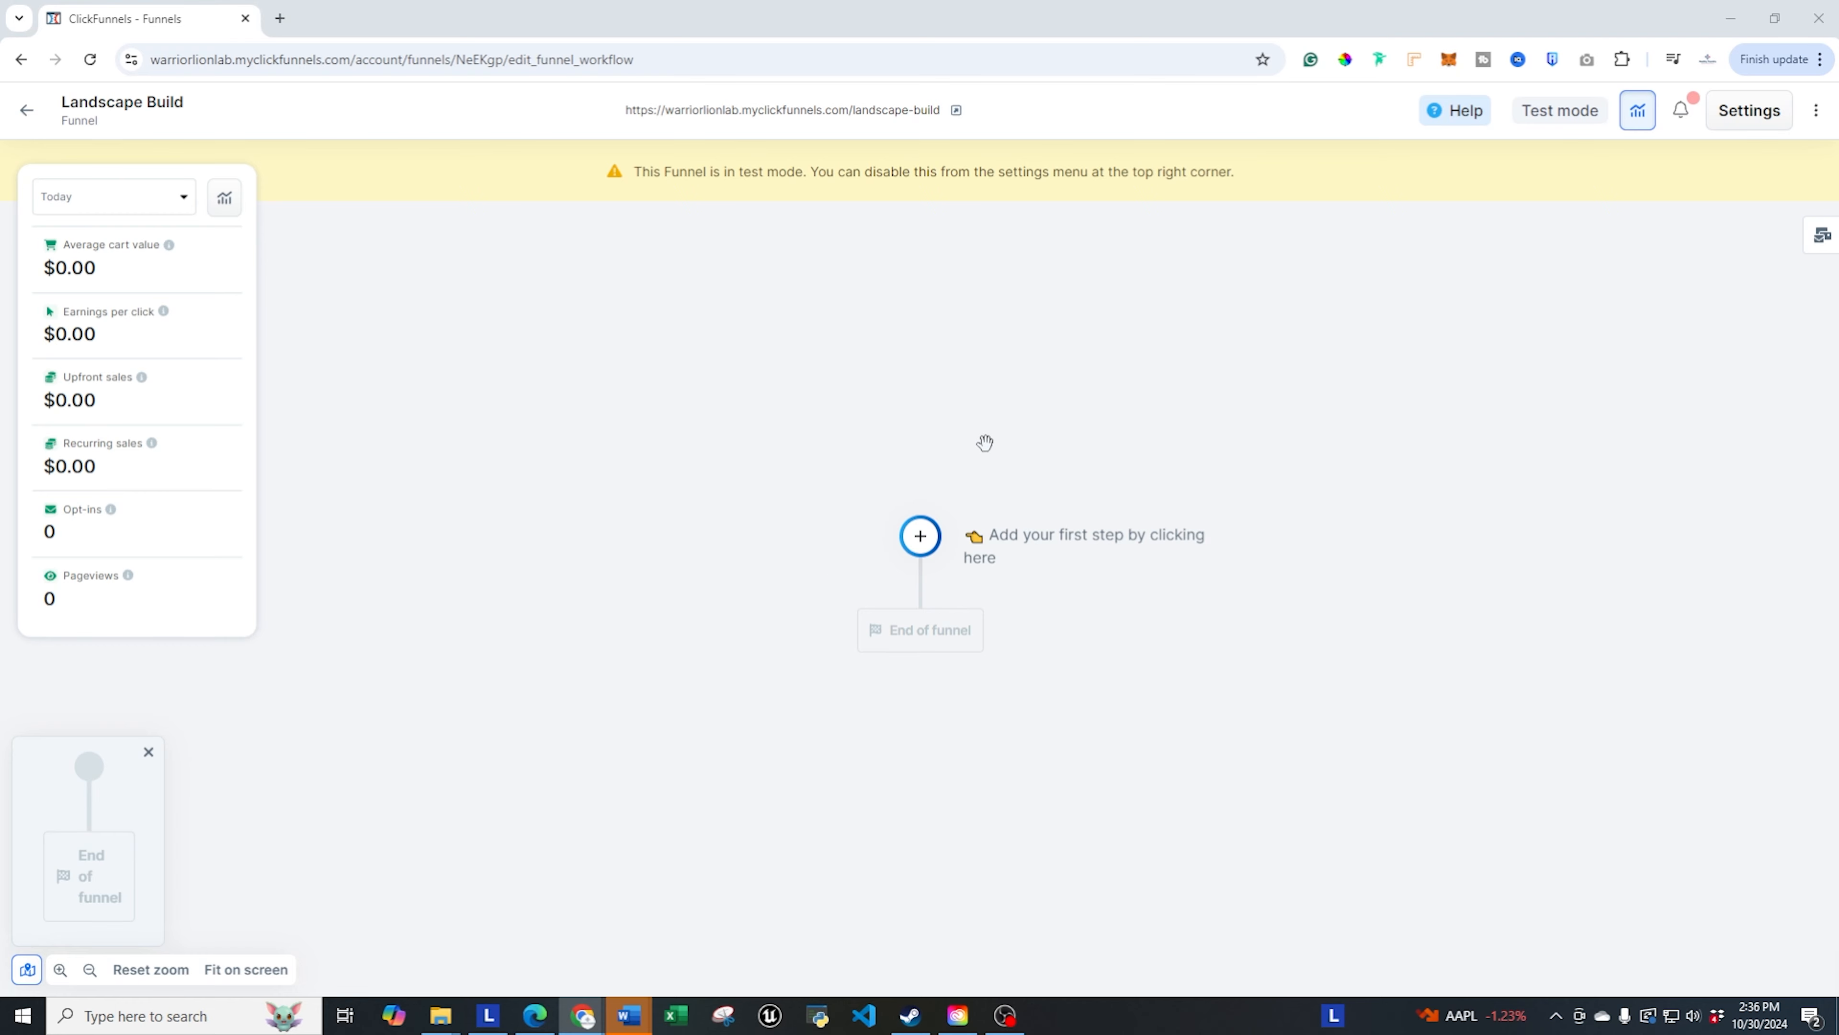
- Create a new page named "Landscape Opt-In Page 2" as the first step of the Landscape Build funnel
left_click(920, 536)
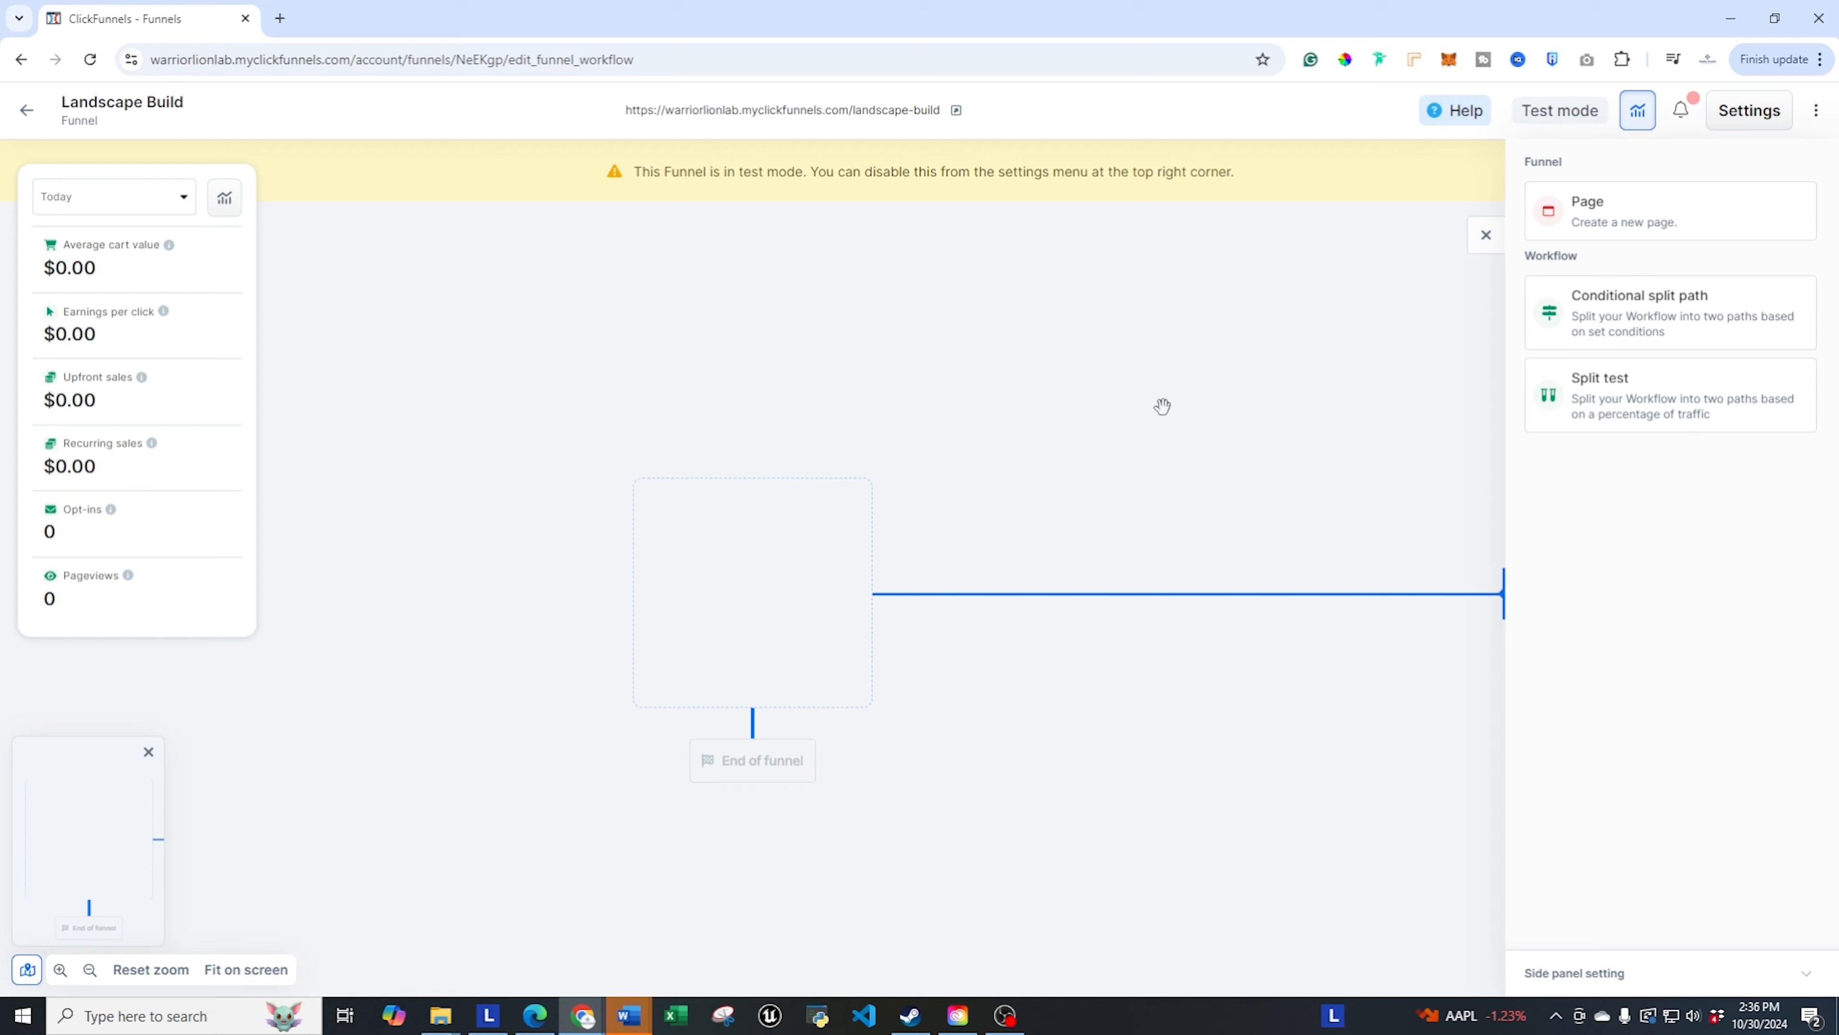
left_click(1641, 213)
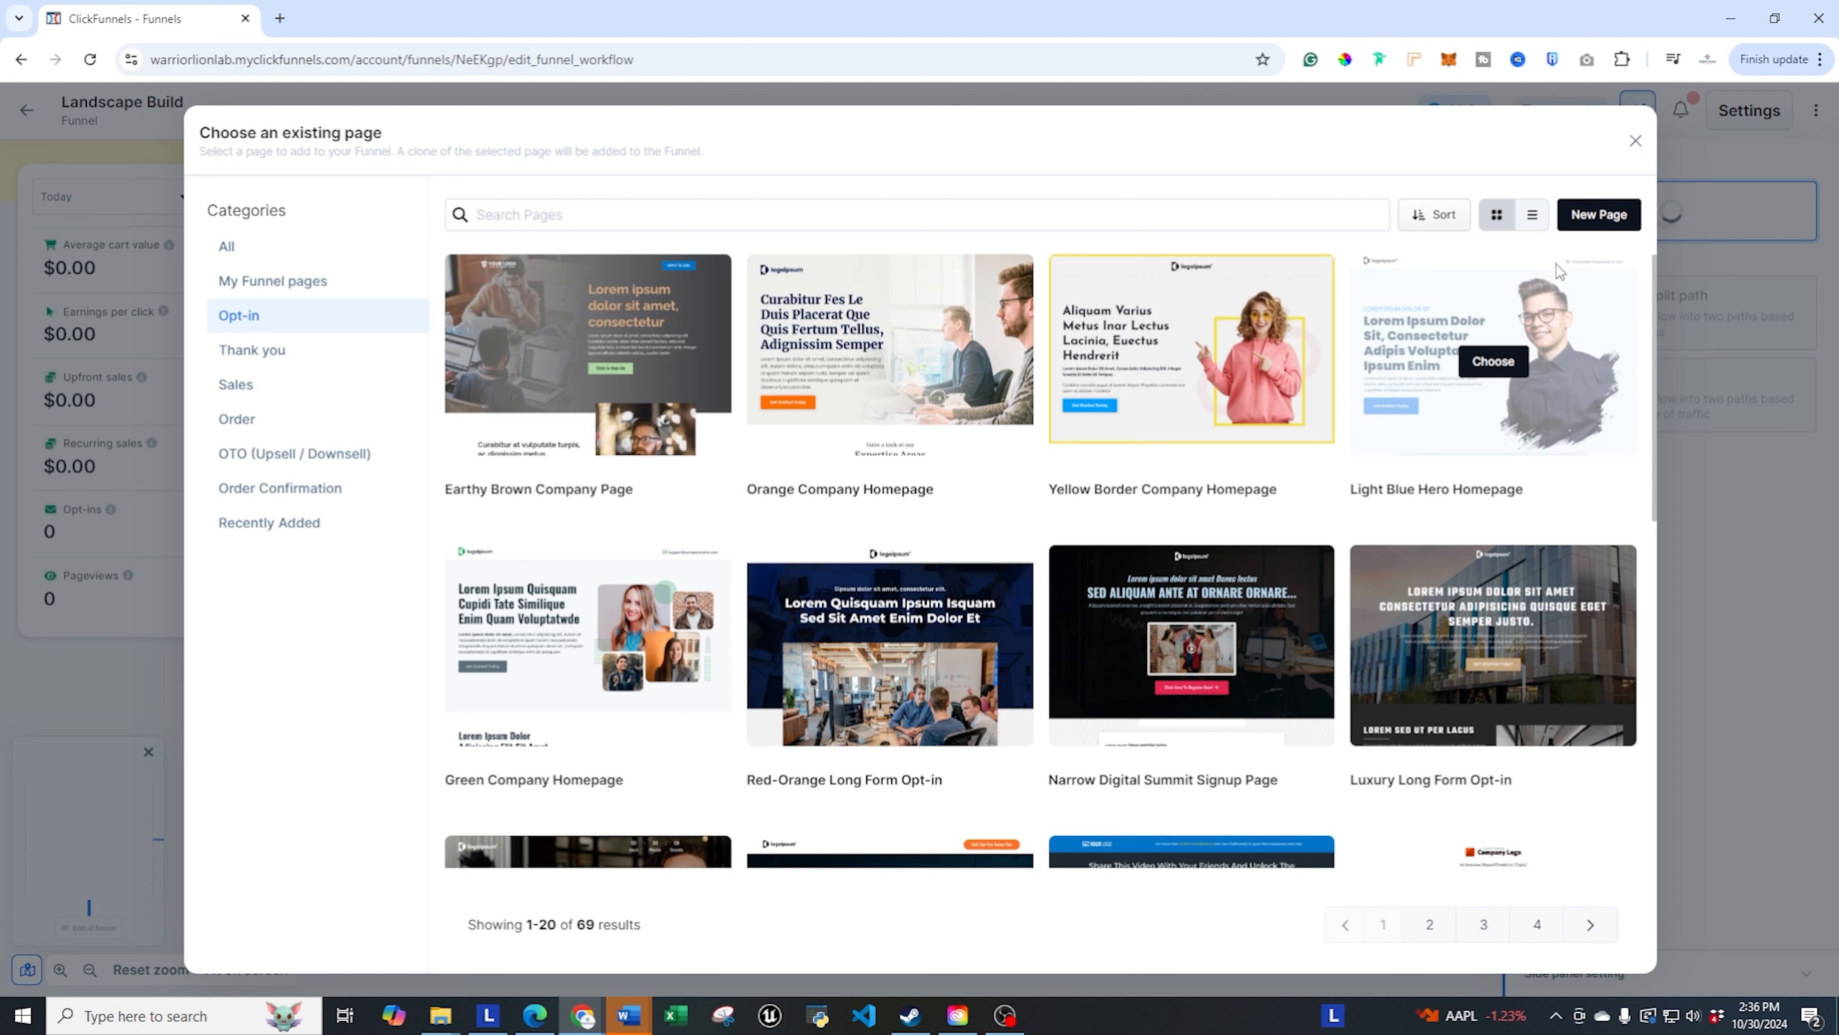
left_click(1597, 216)
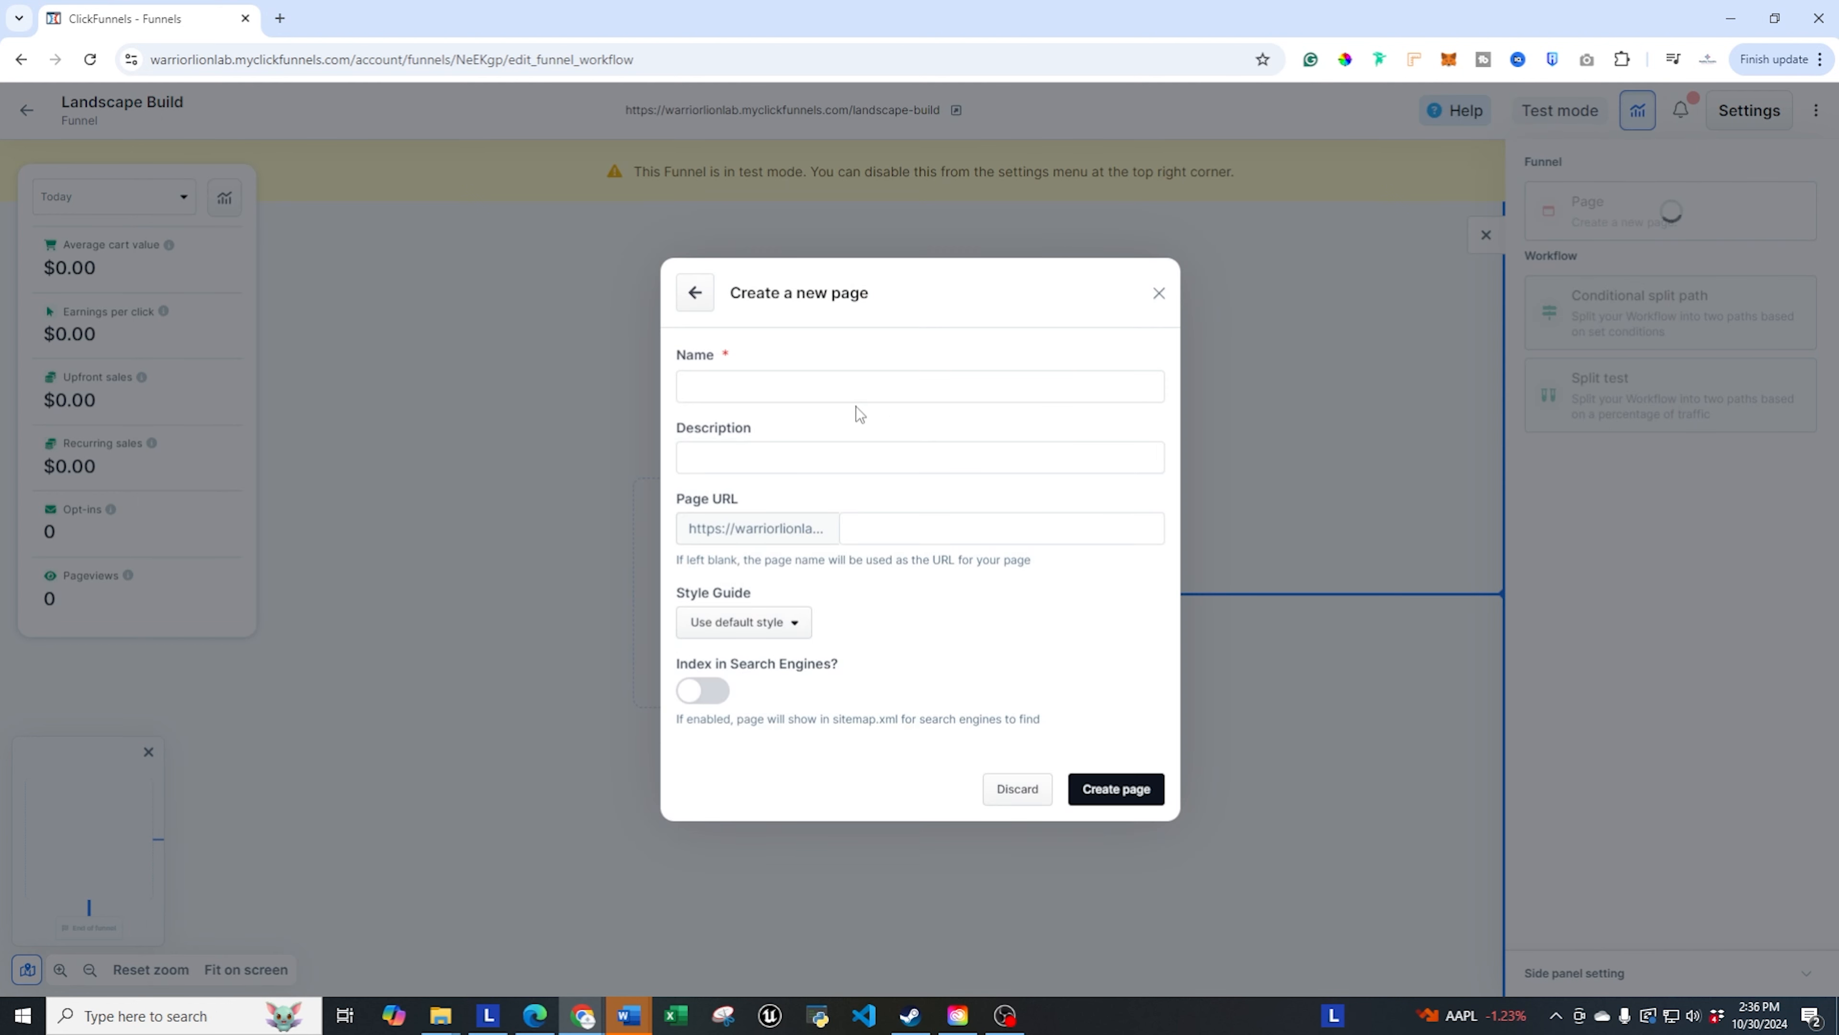
left_click(830, 393)
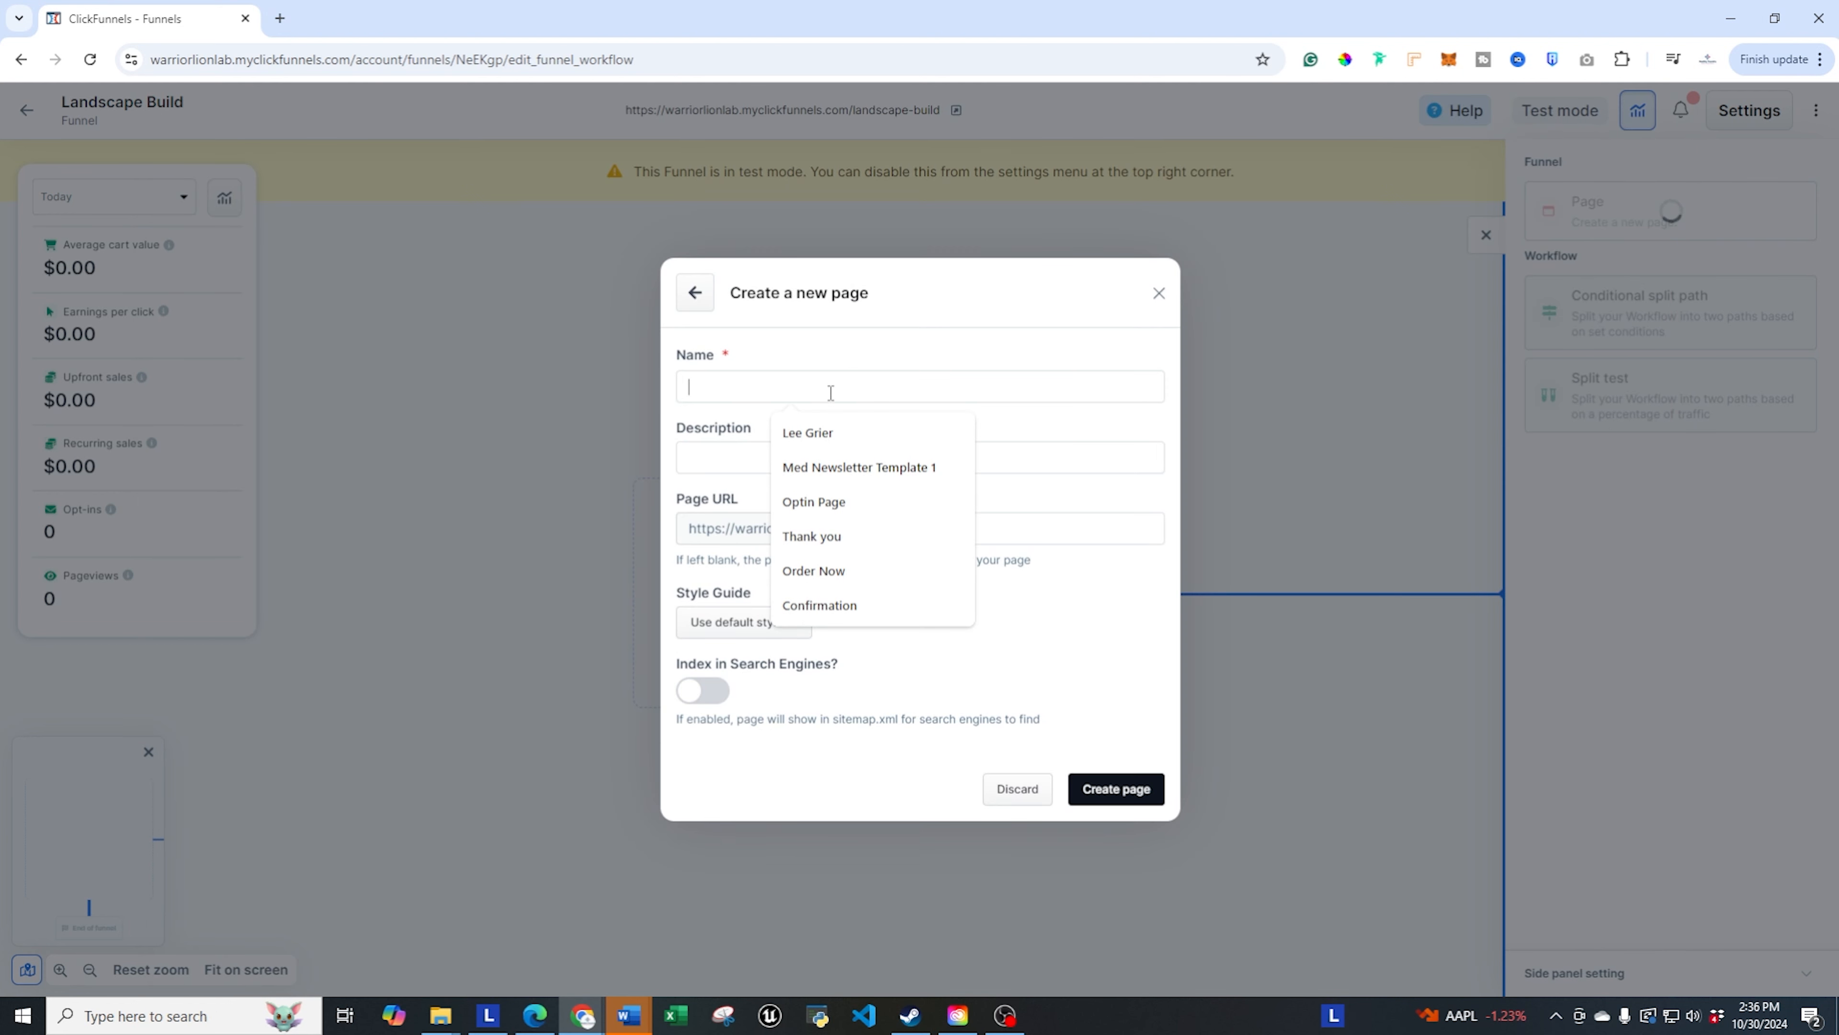
type("La")
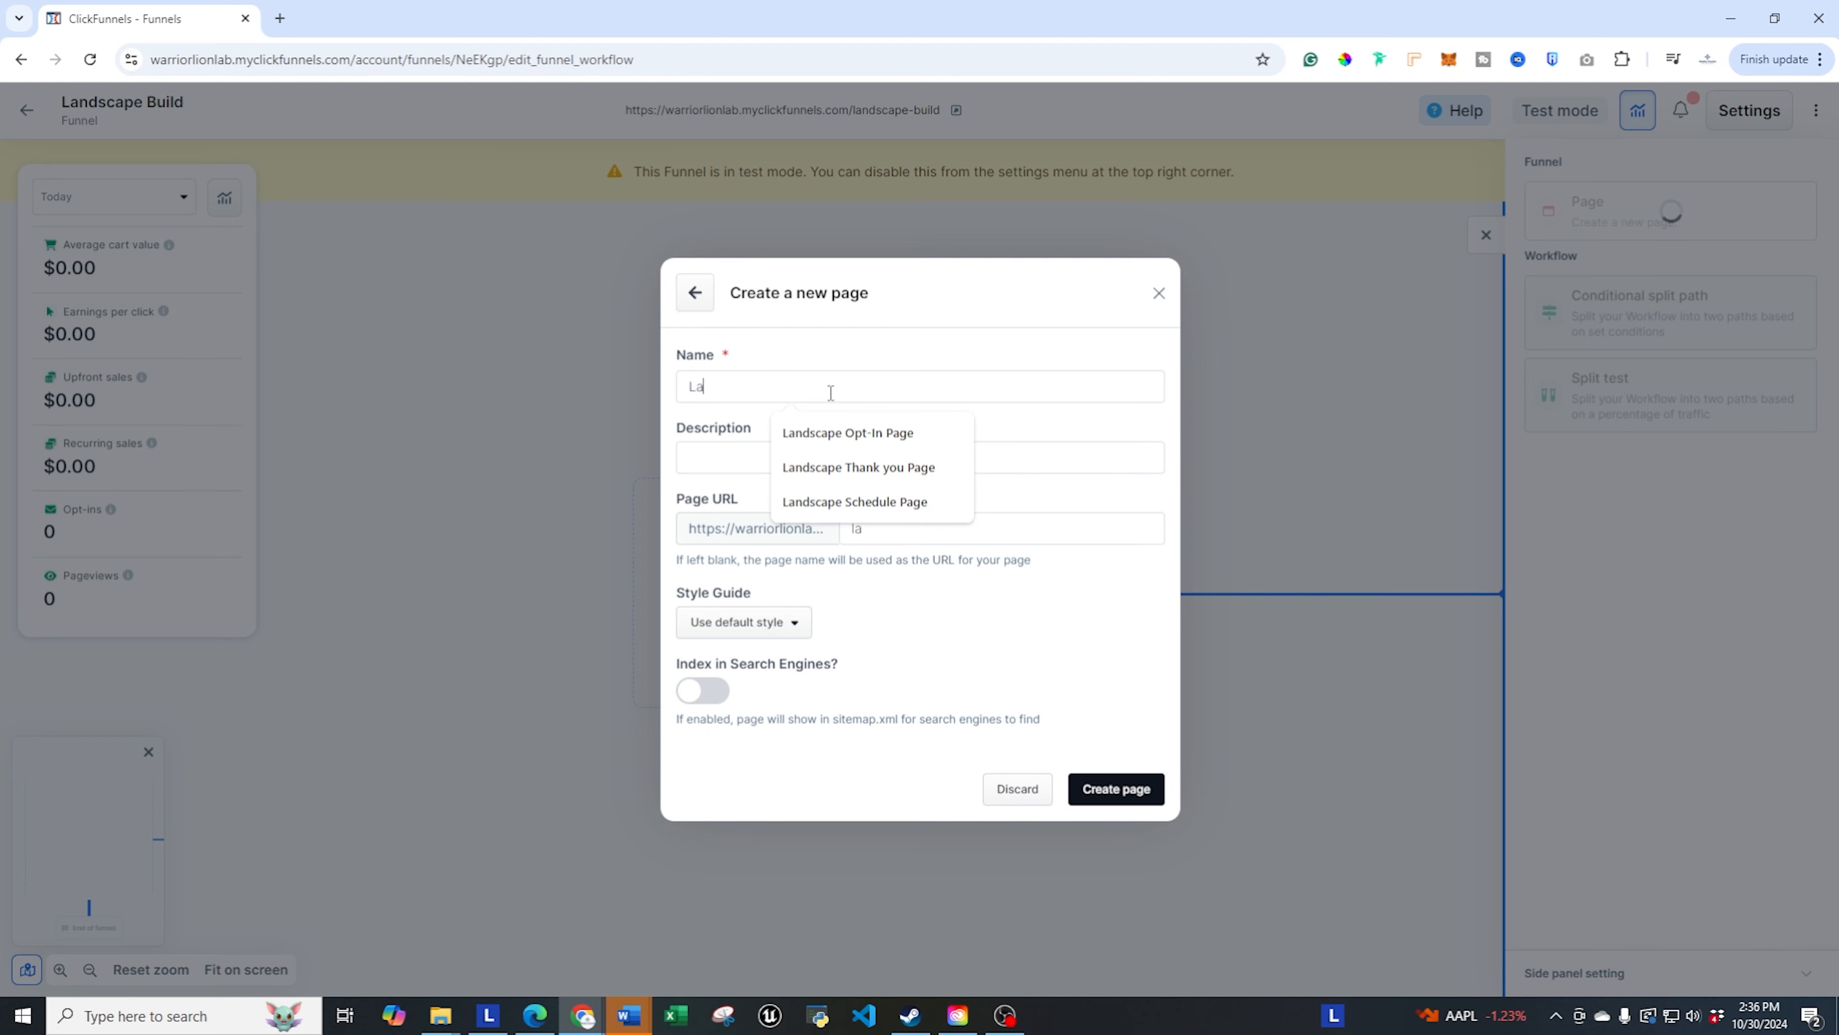
type("ndscape")
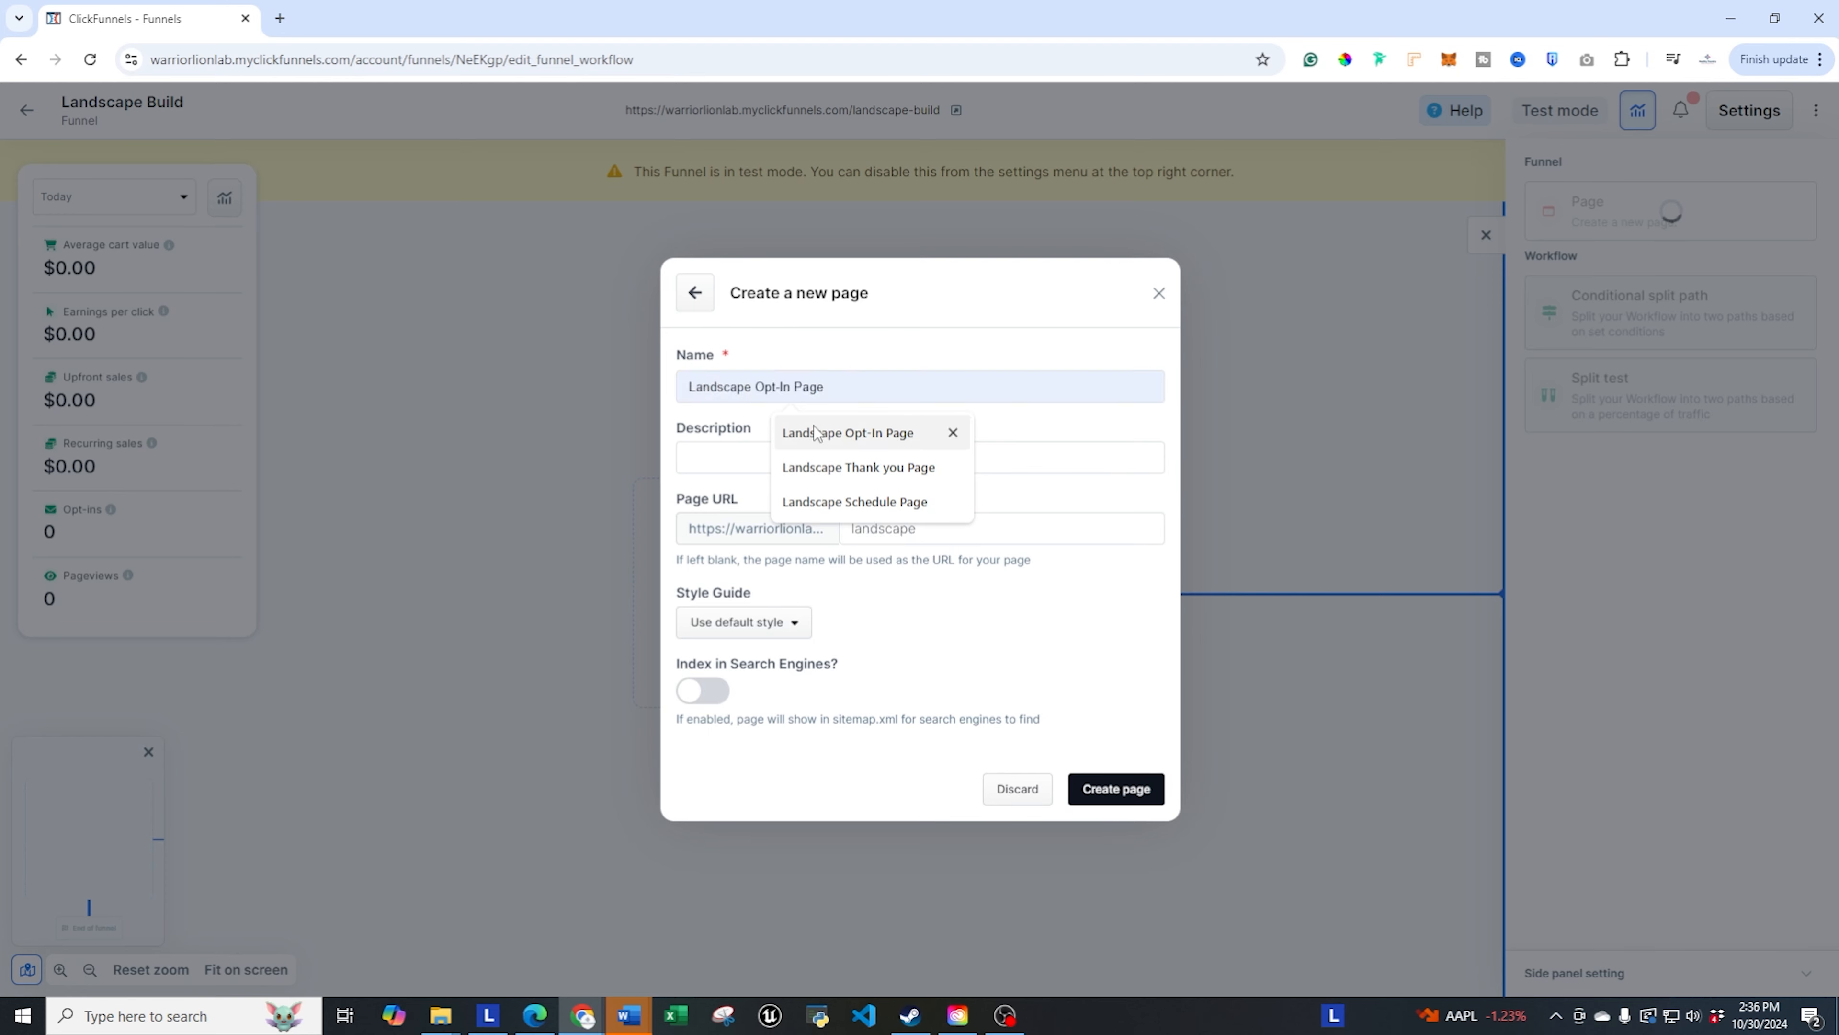
left_click(814, 428)
type("2")
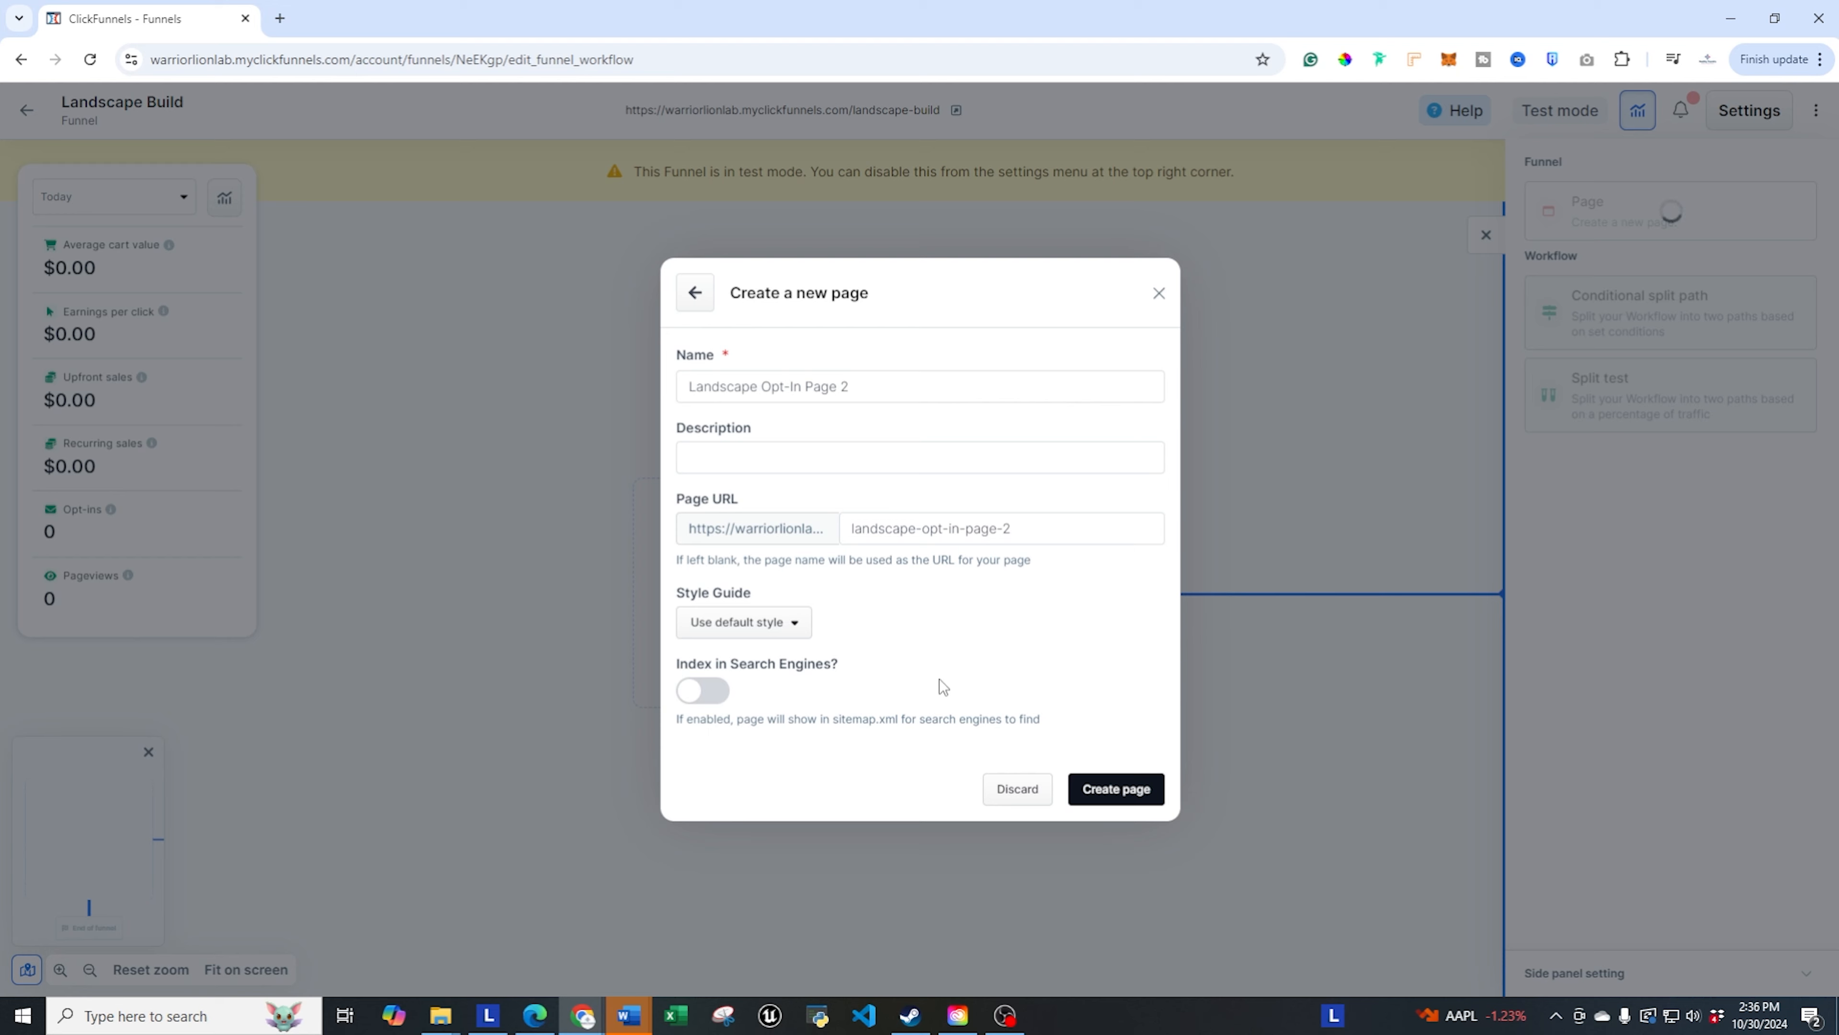
left_click(1114, 787)
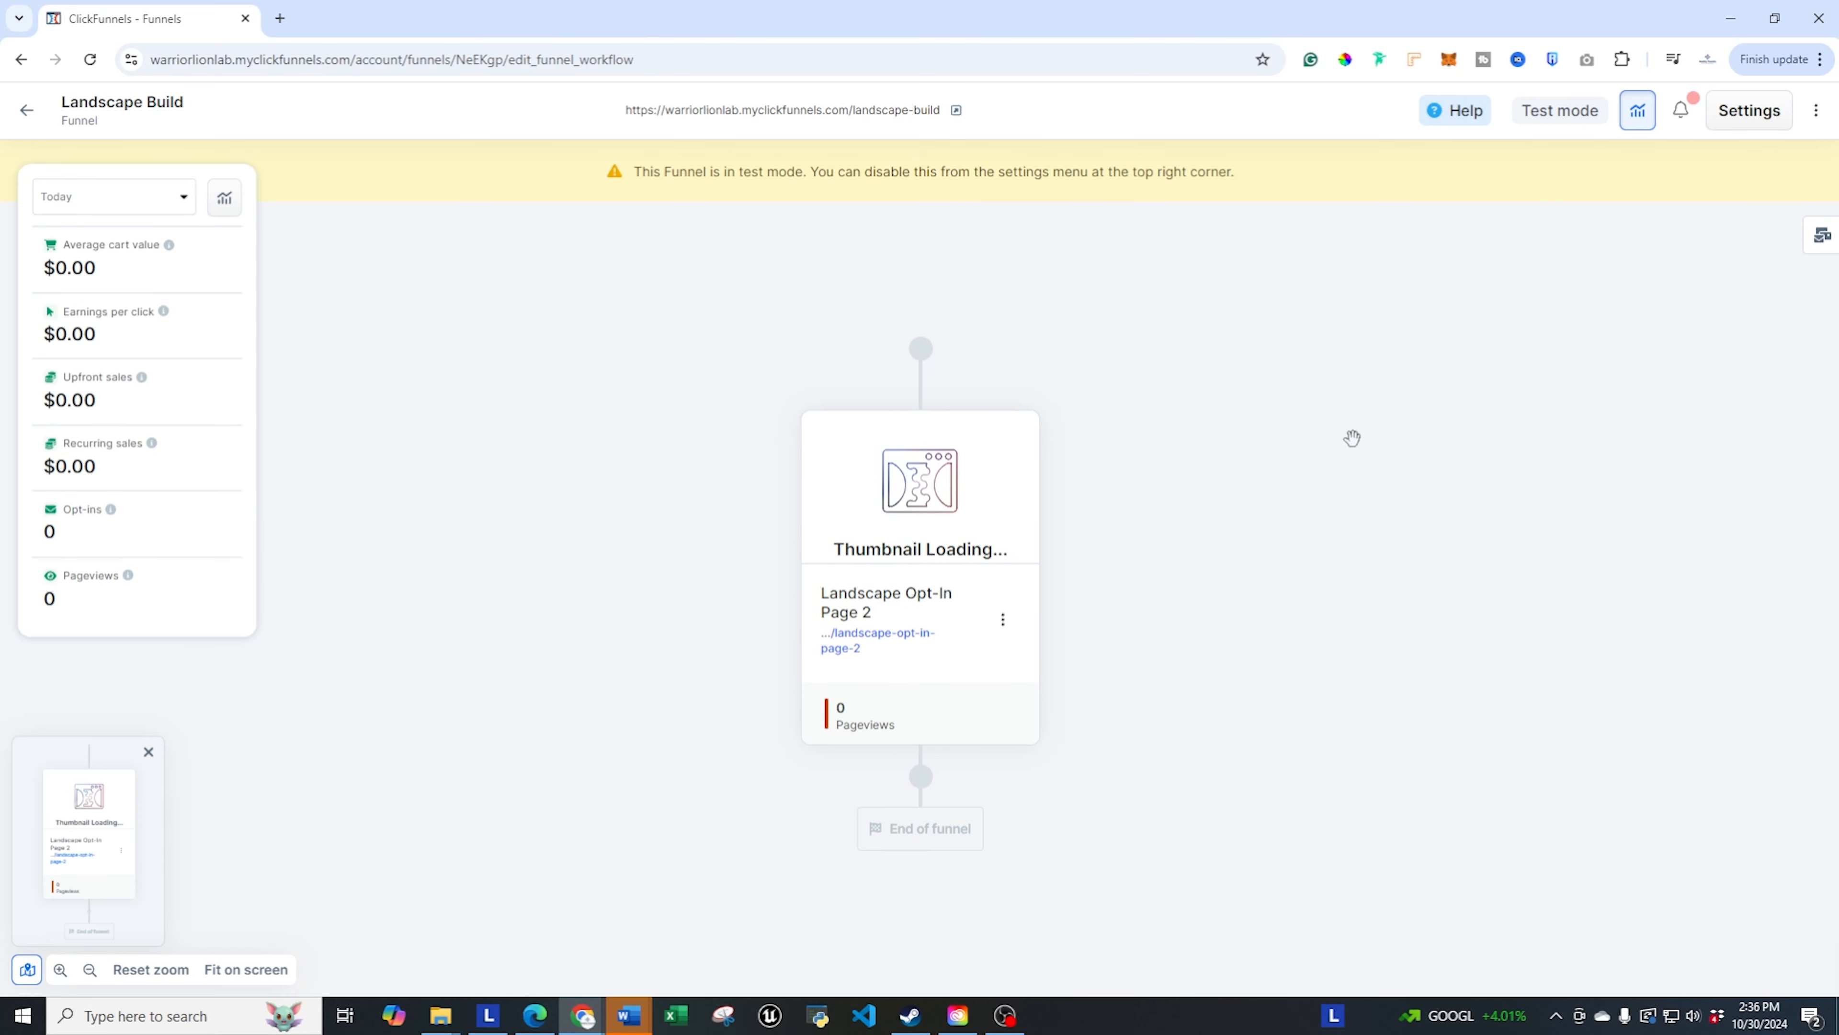
- Open Landscape Opt-In Page 2 for editing and add a blank section containing a two-column row
mouse_move(875, 568)
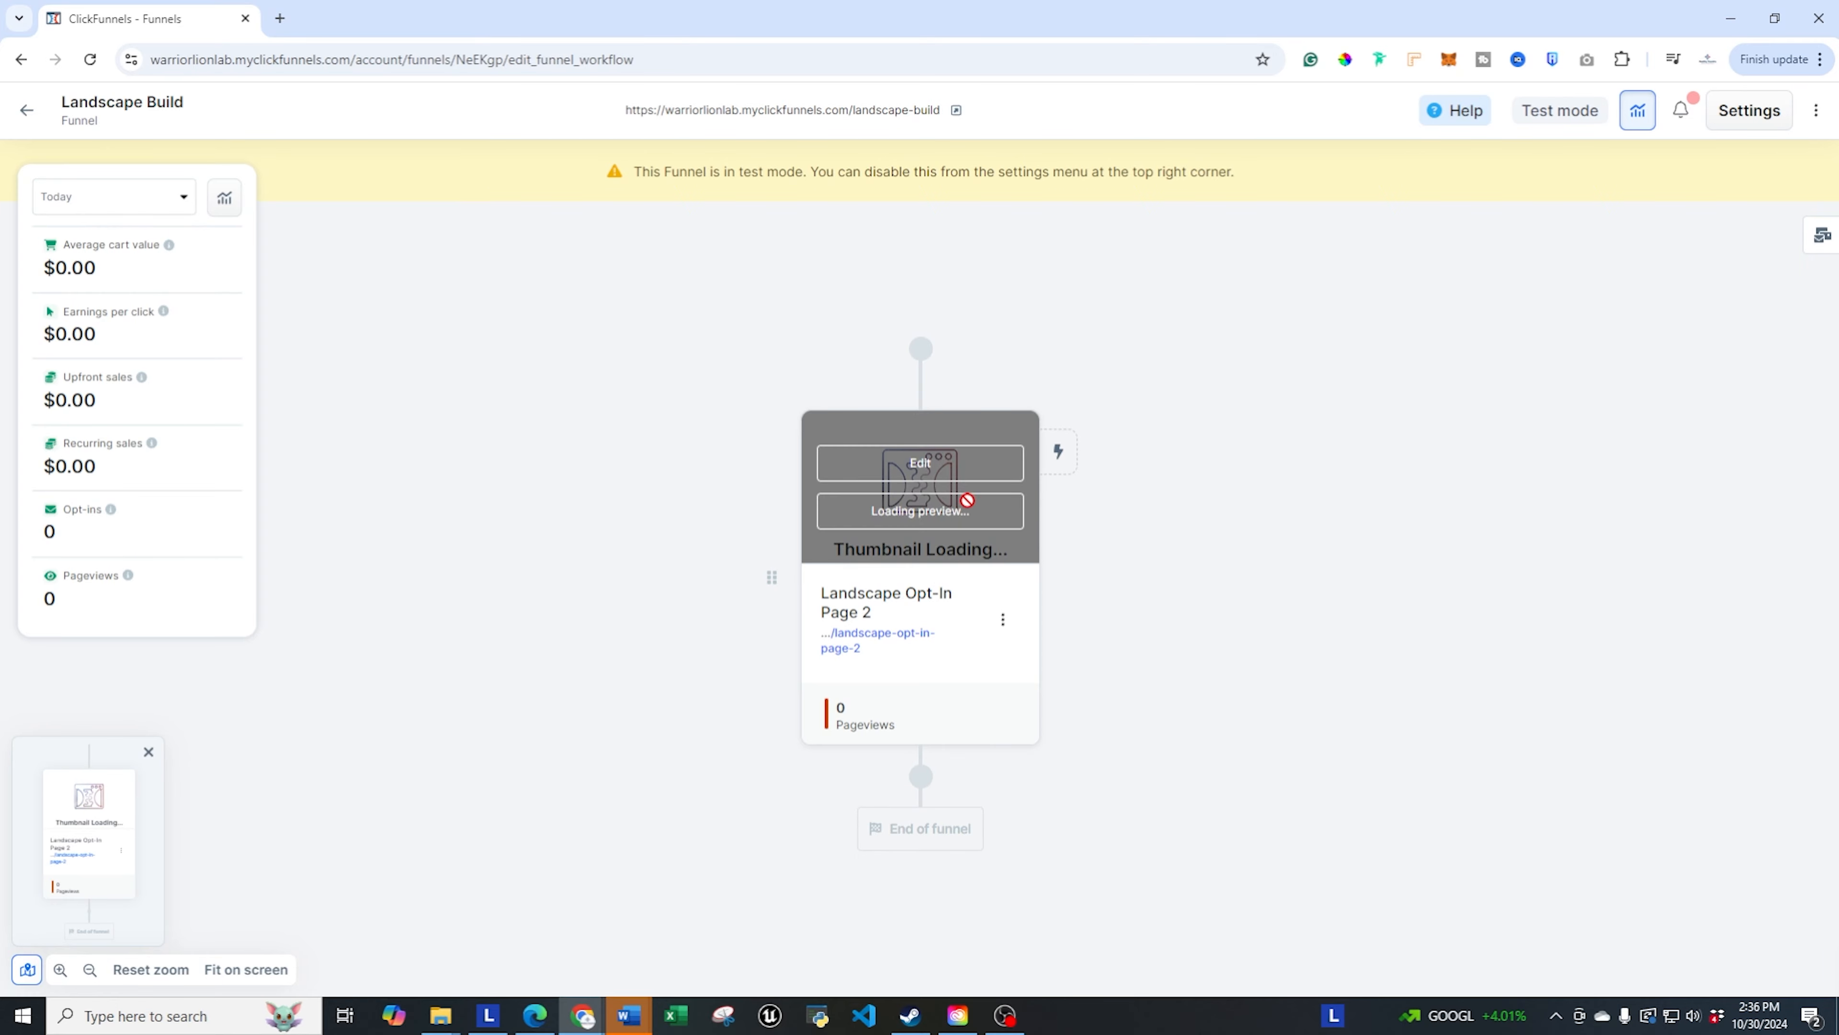
left_click(924, 460)
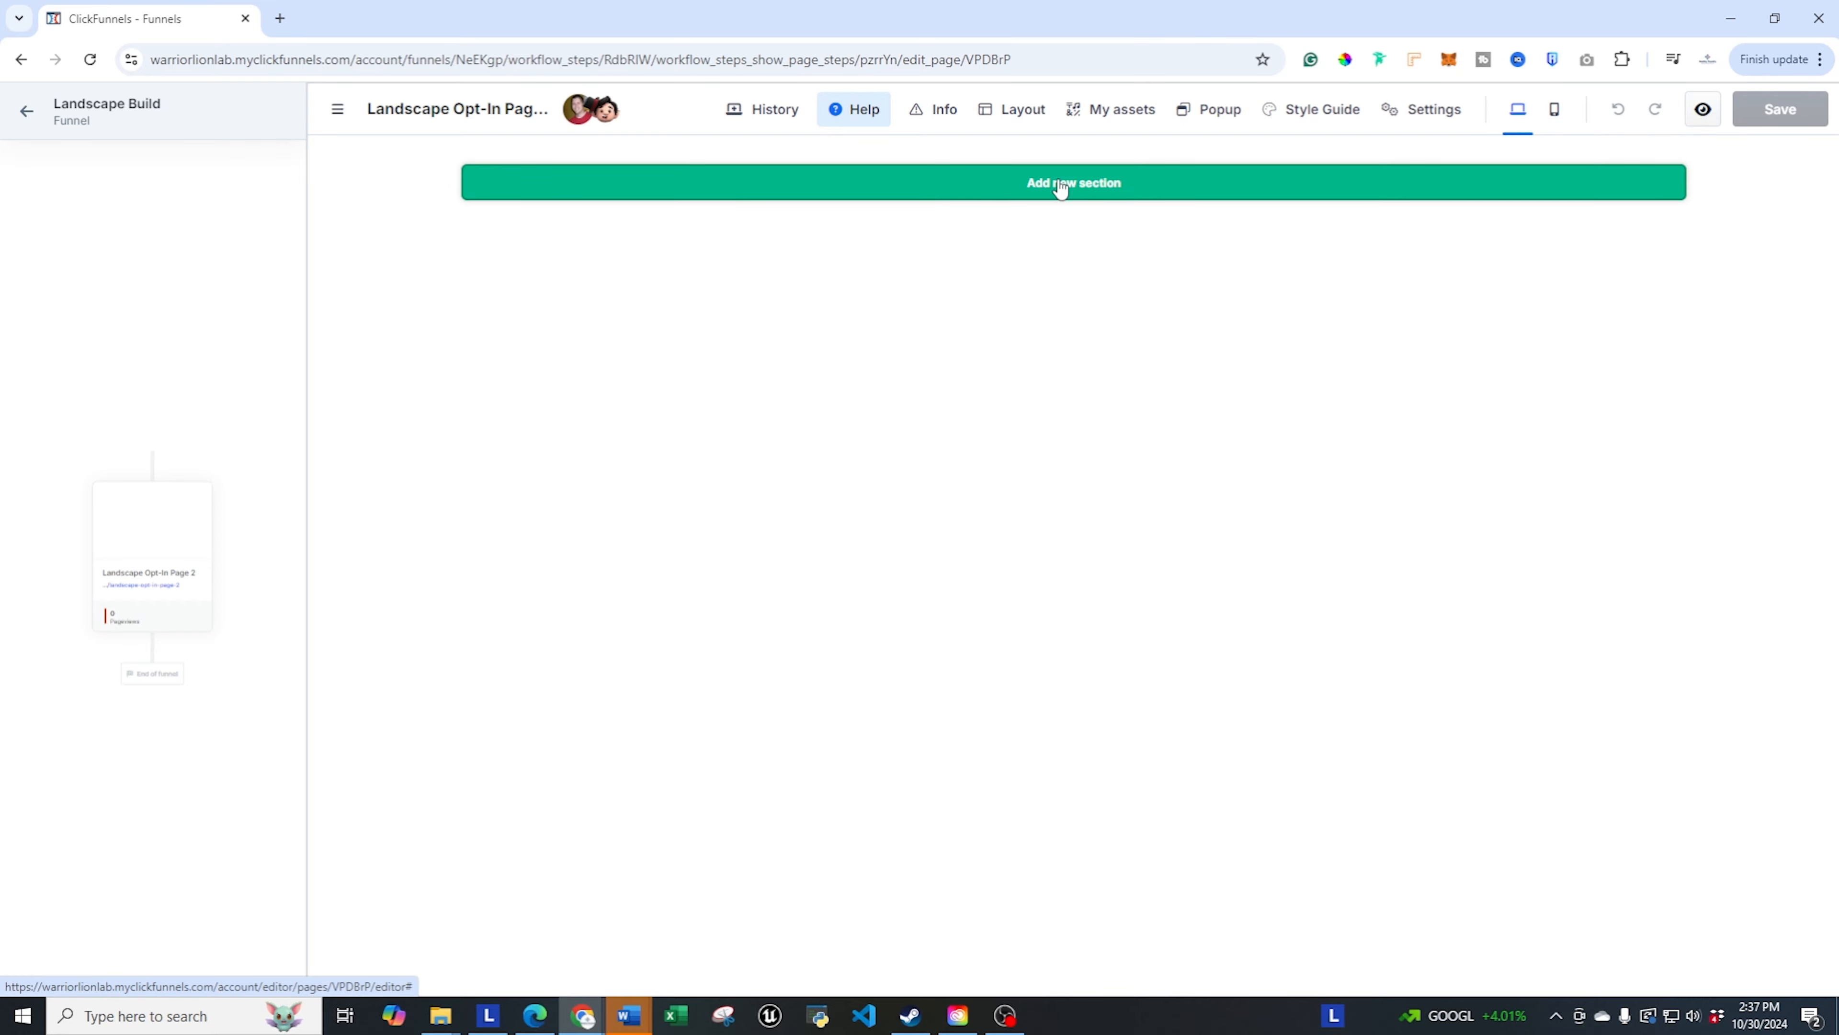
left_click(1112, 189)
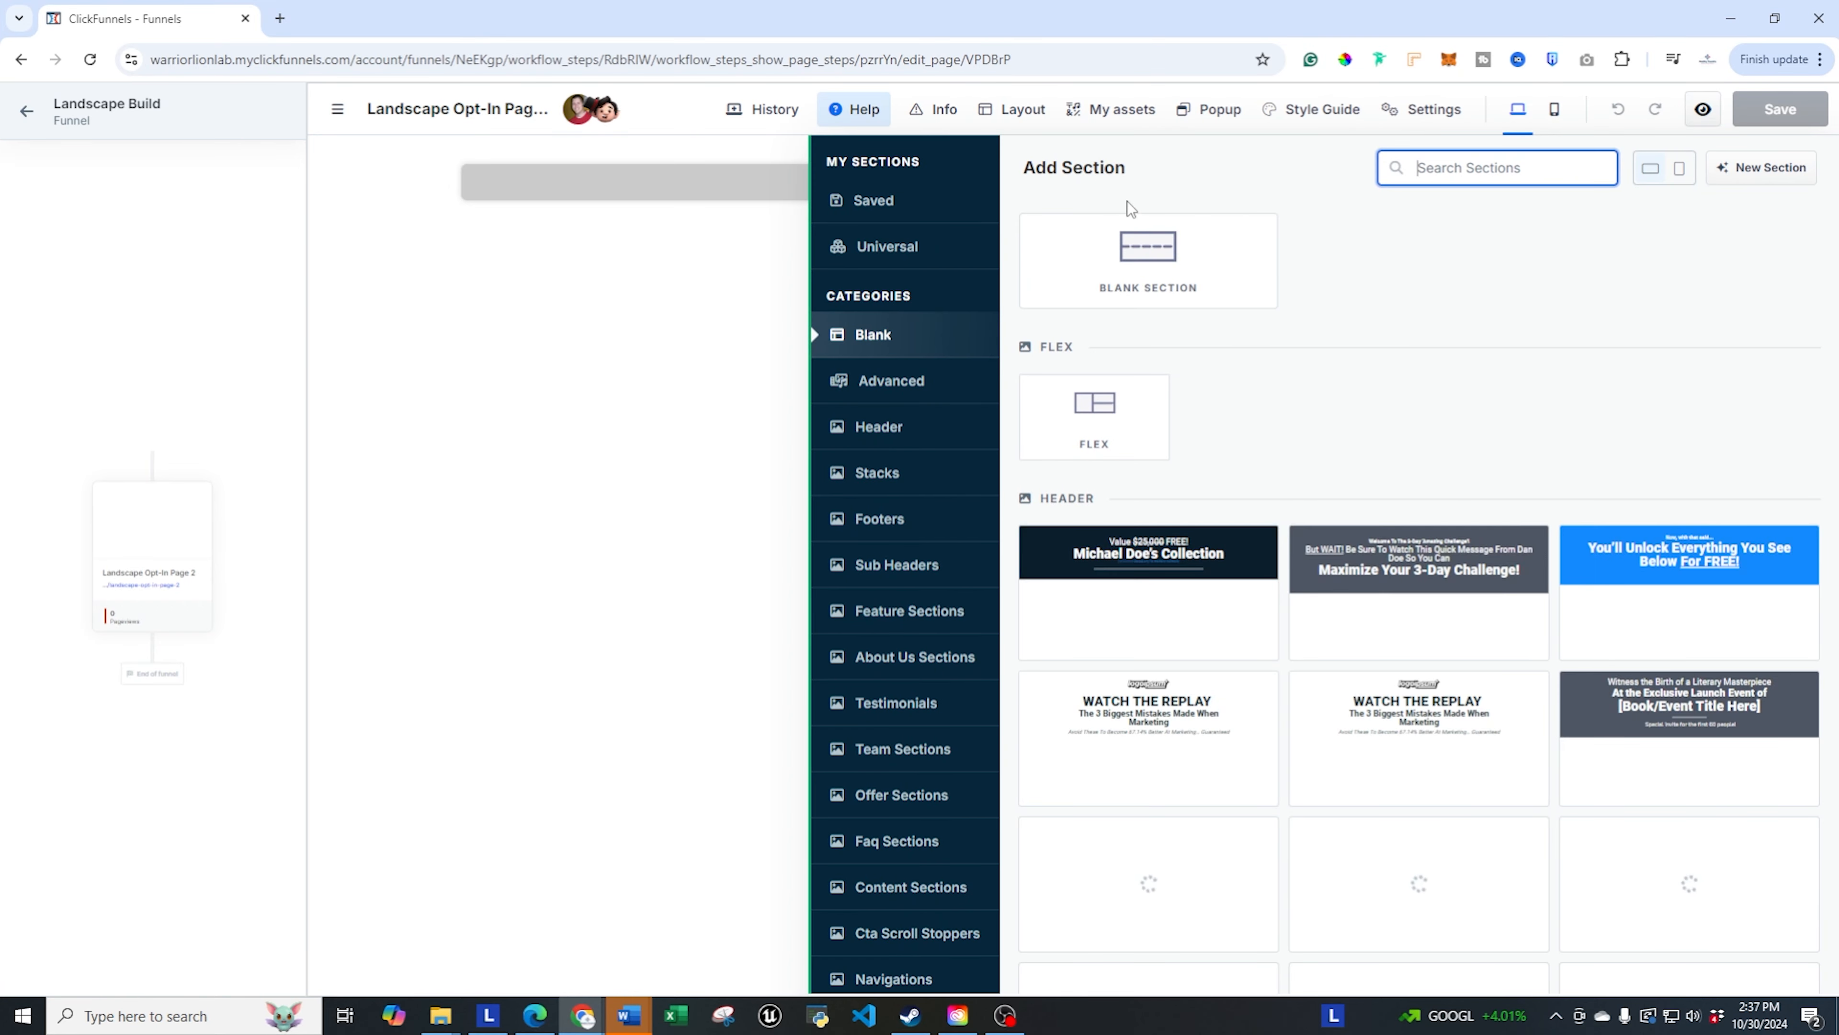
left_click(1149, 253)
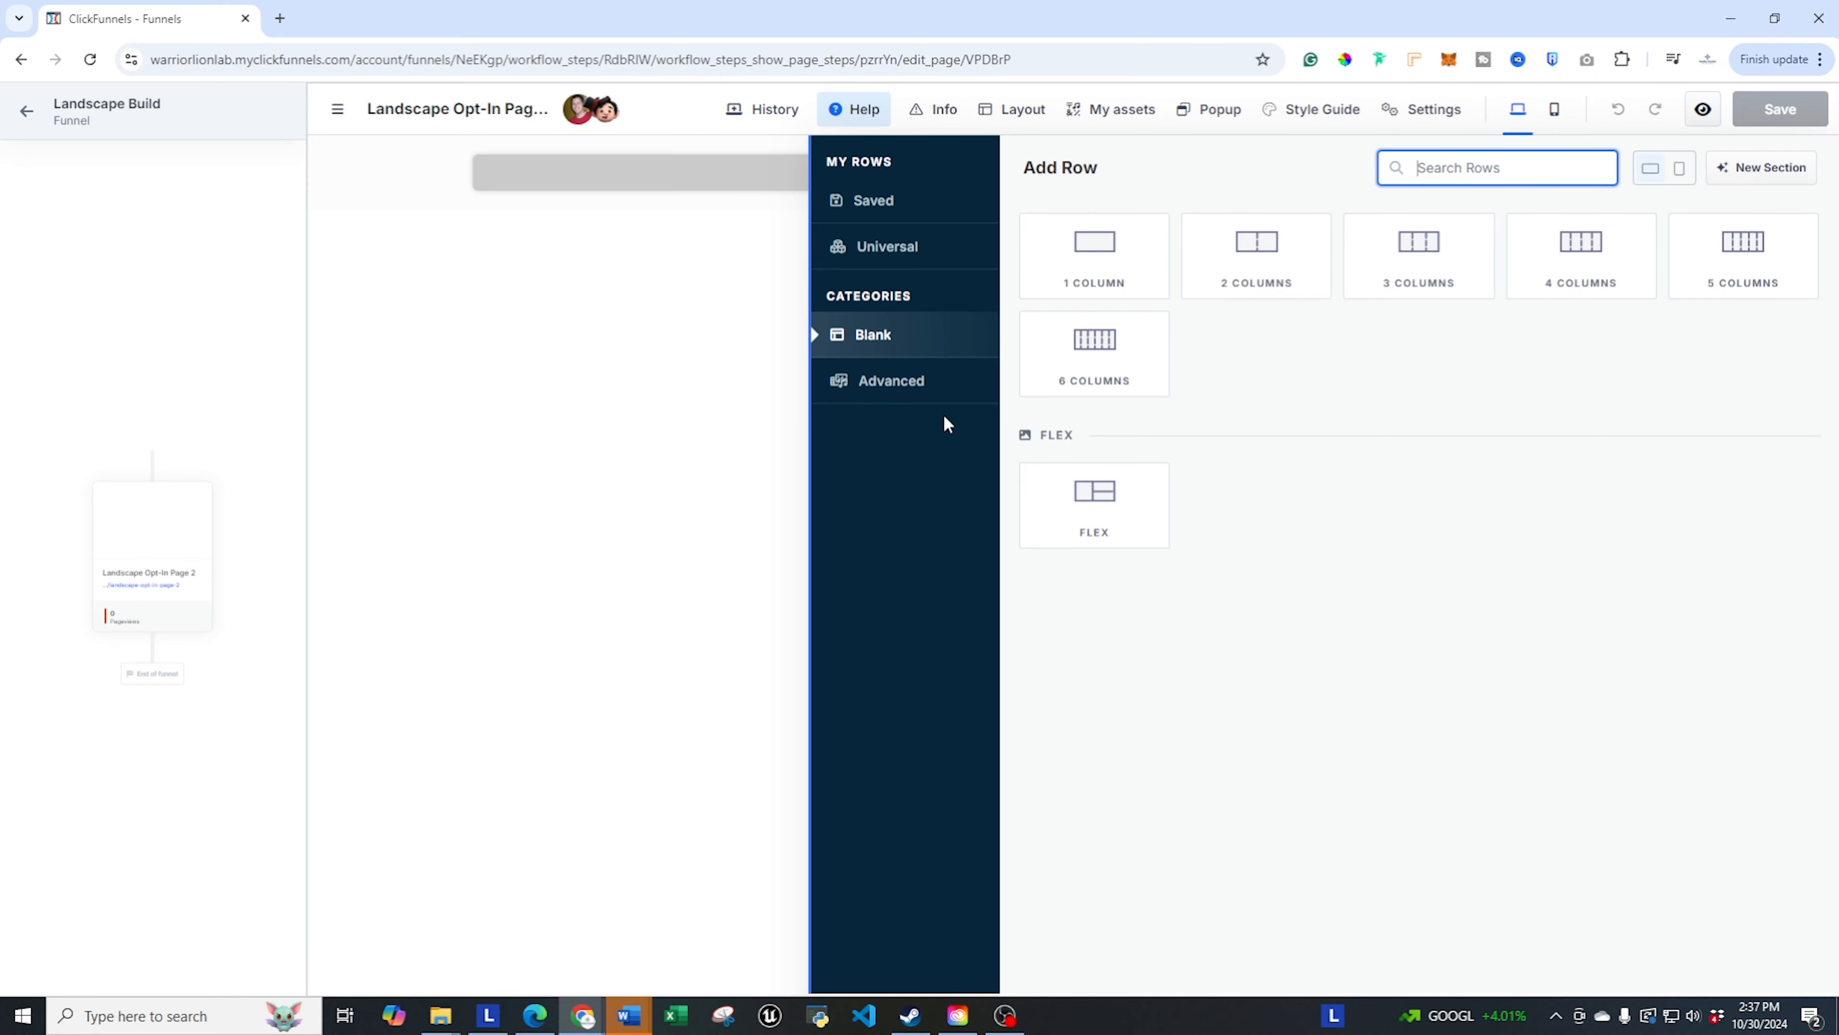
left_click_drag(1257, 271, 1265, 270)
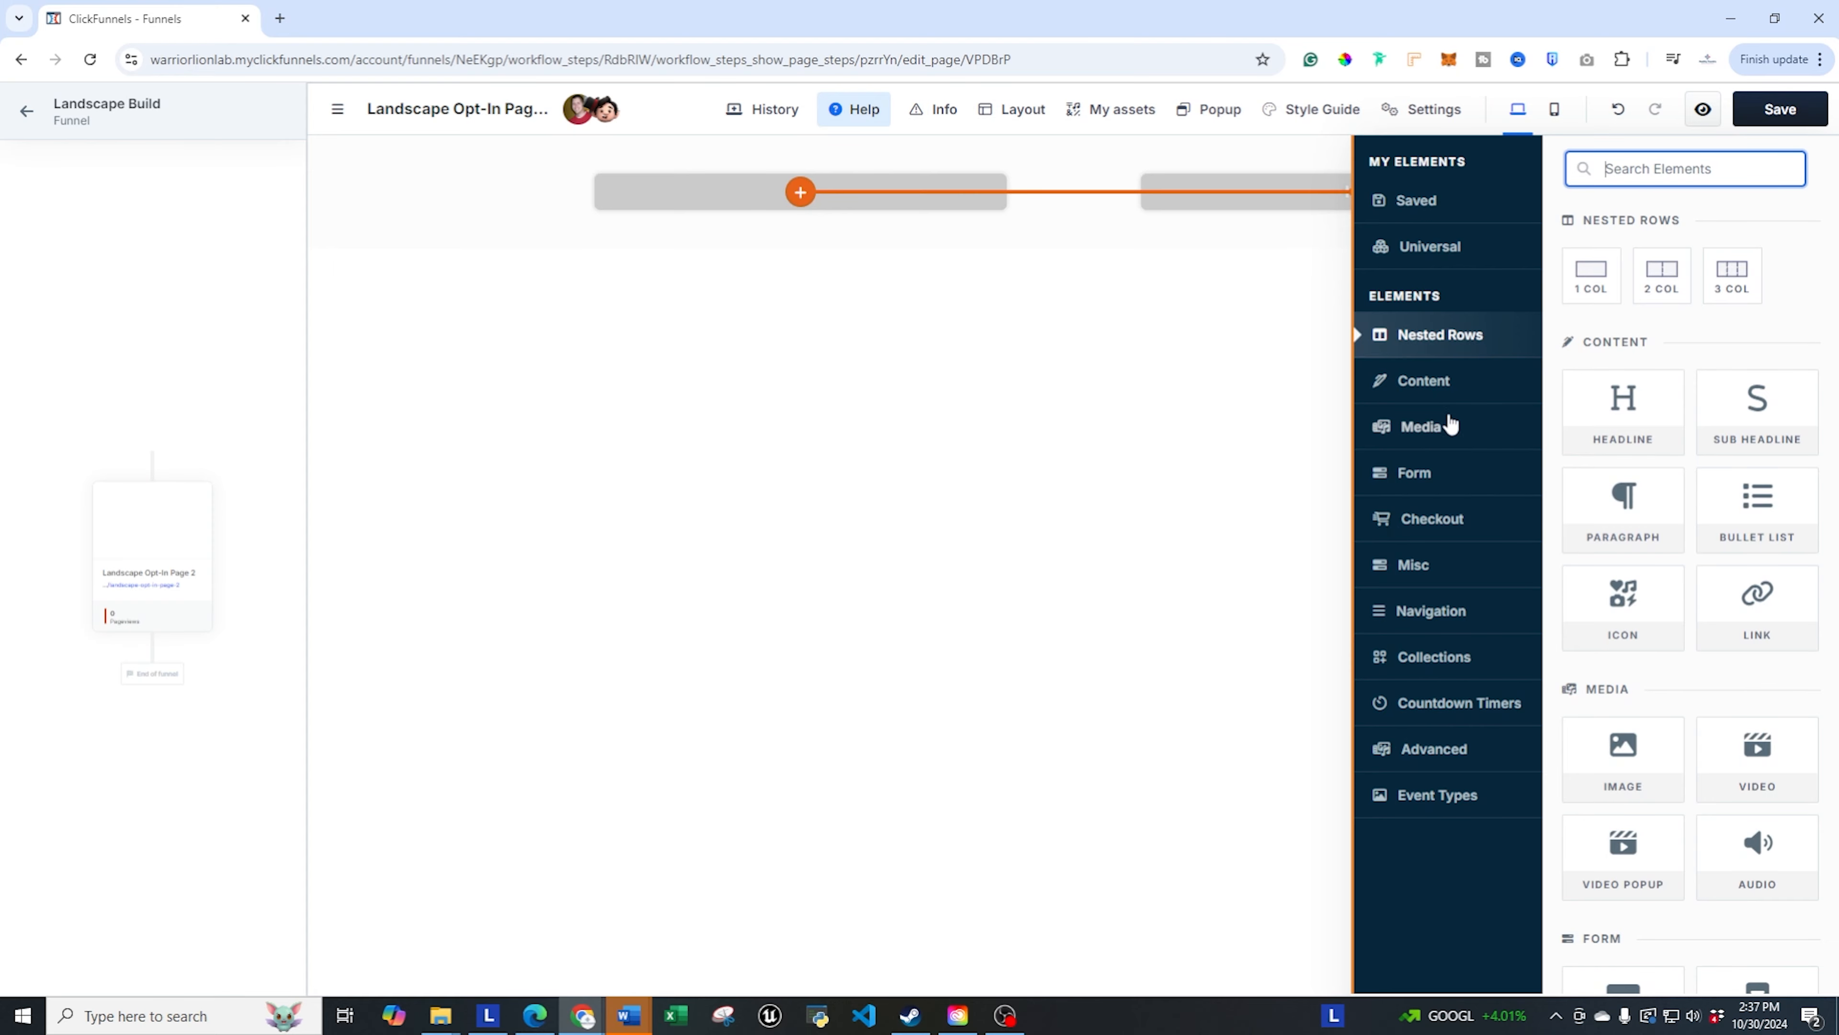
left_click(1027, 392)
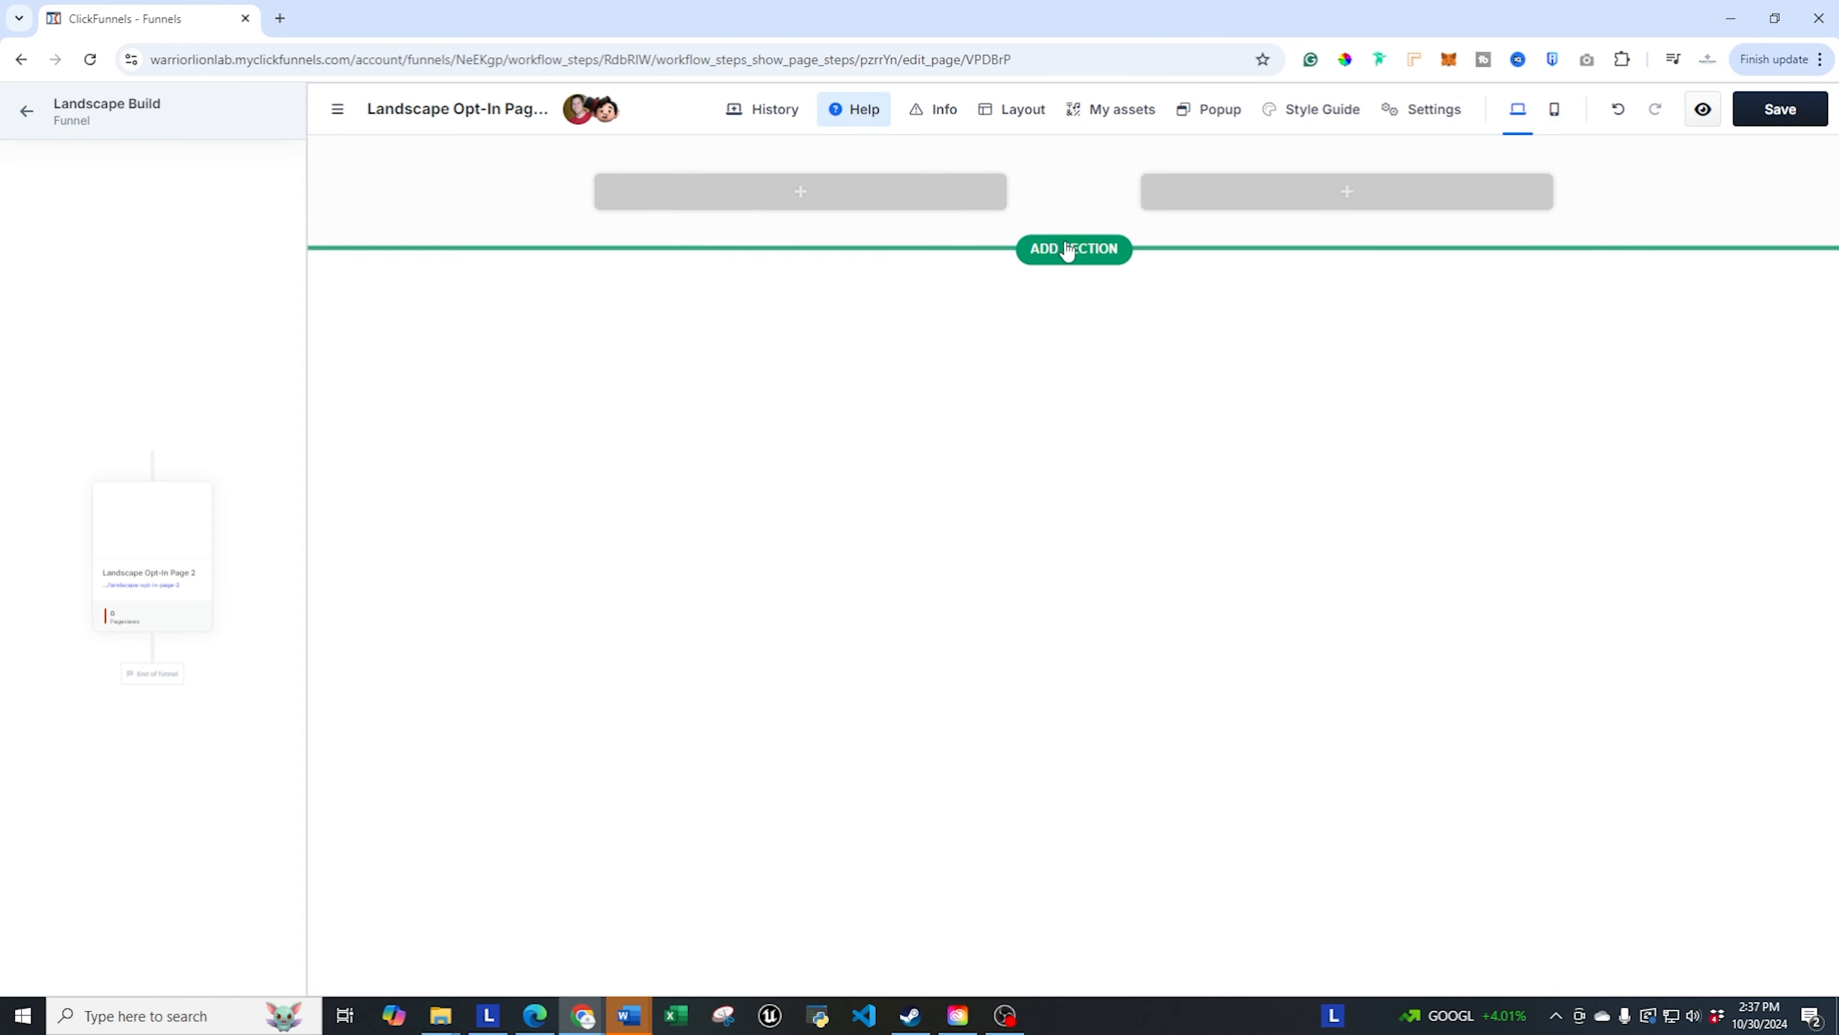
- Add a second two-column row beneath the first one in the same section
left_click(1074, 229)
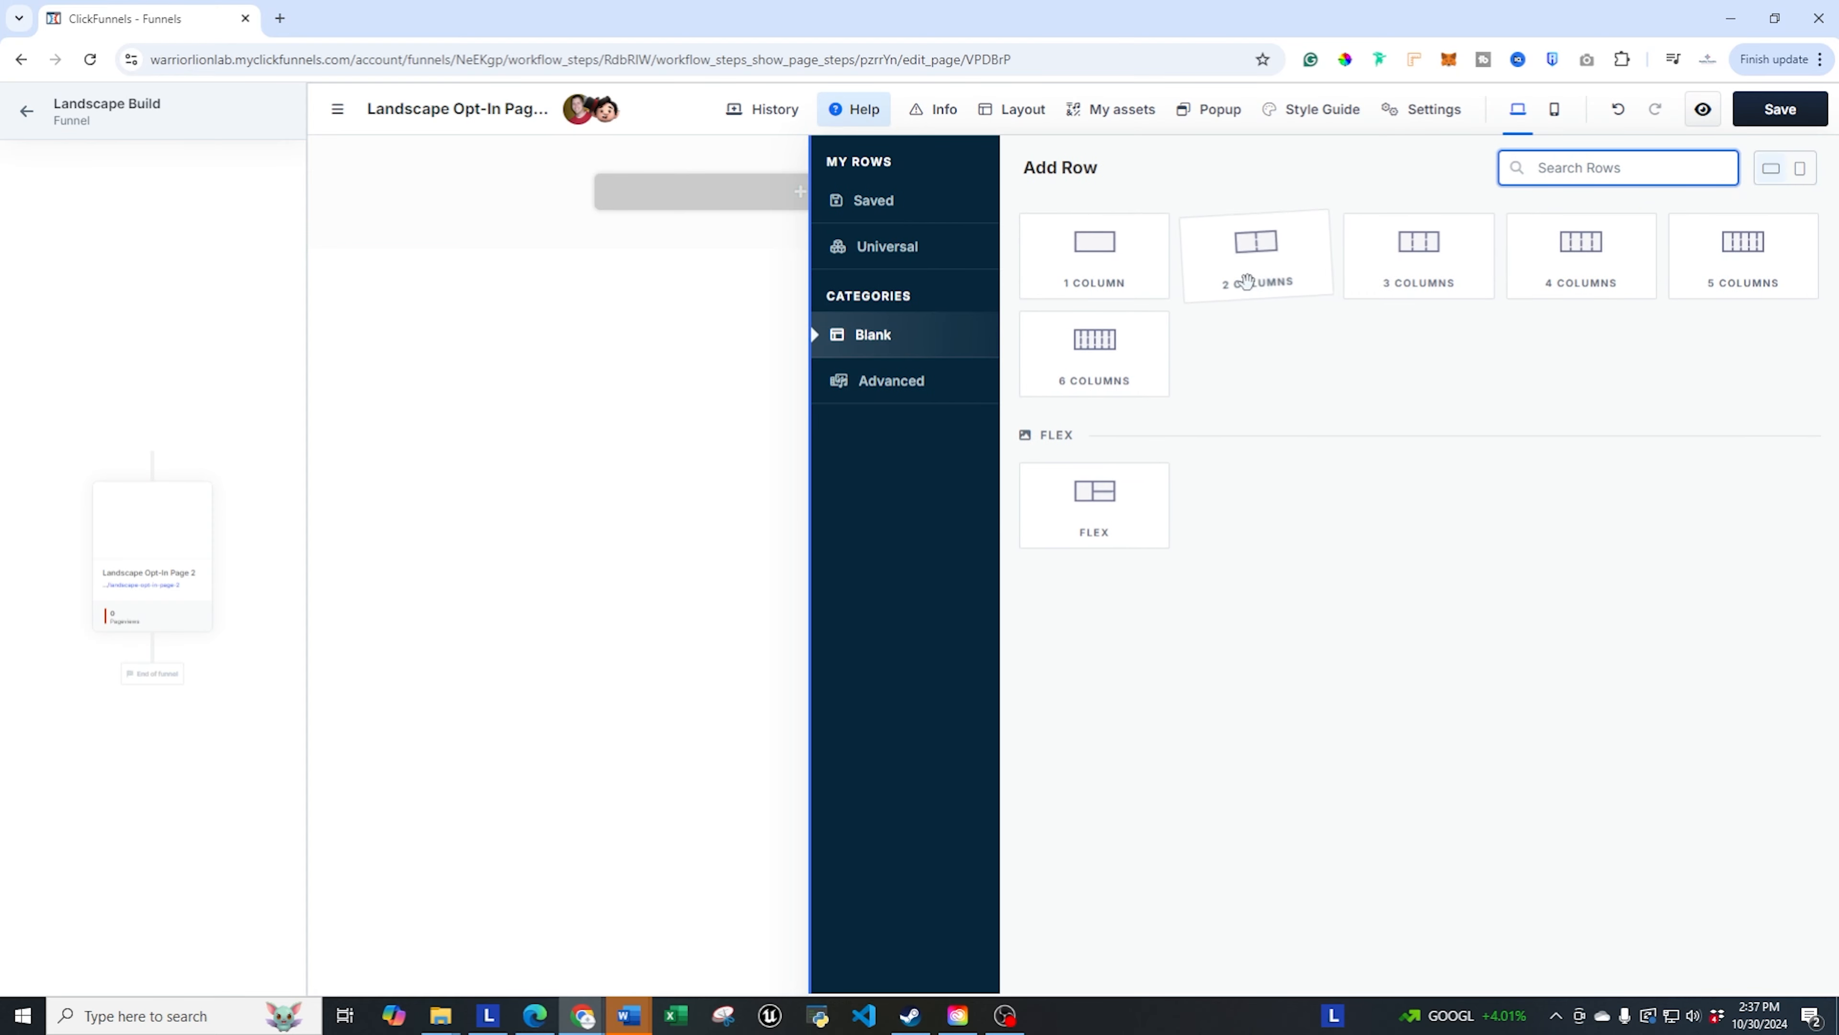
left_click(1262, 272)
left_click(1014, 601)
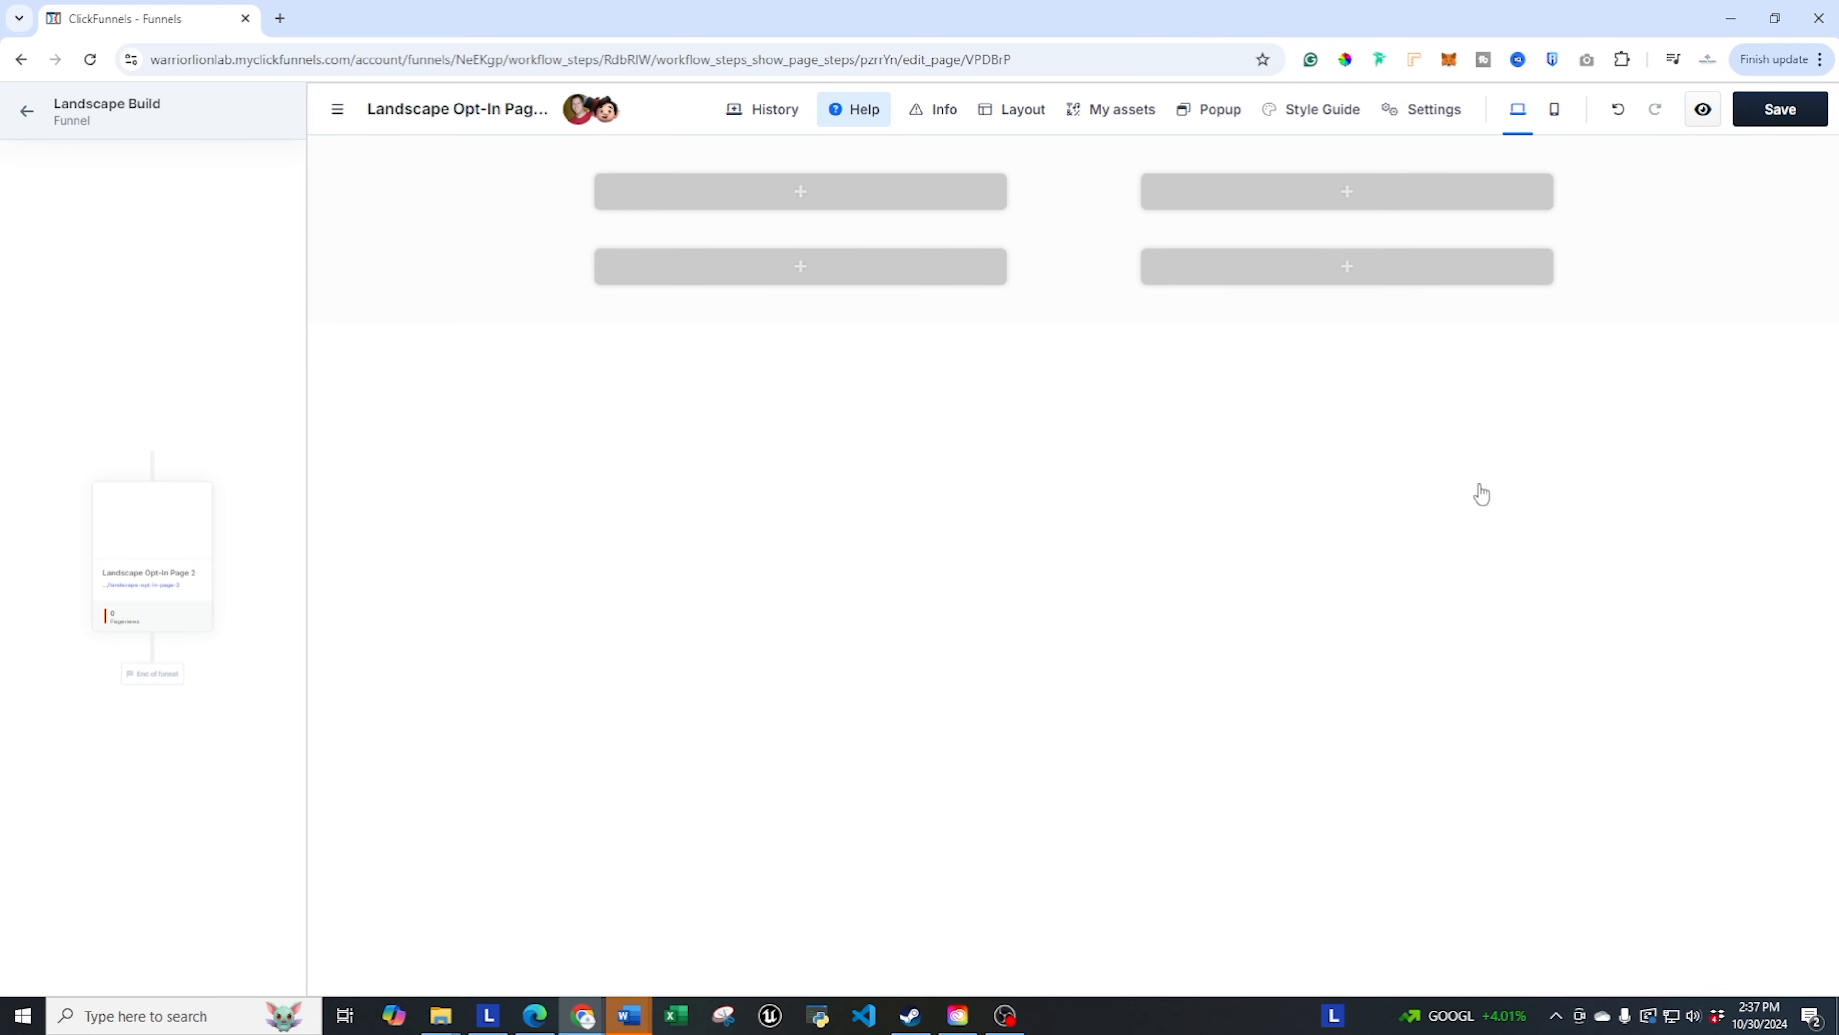
mouse_move(1769, 254)
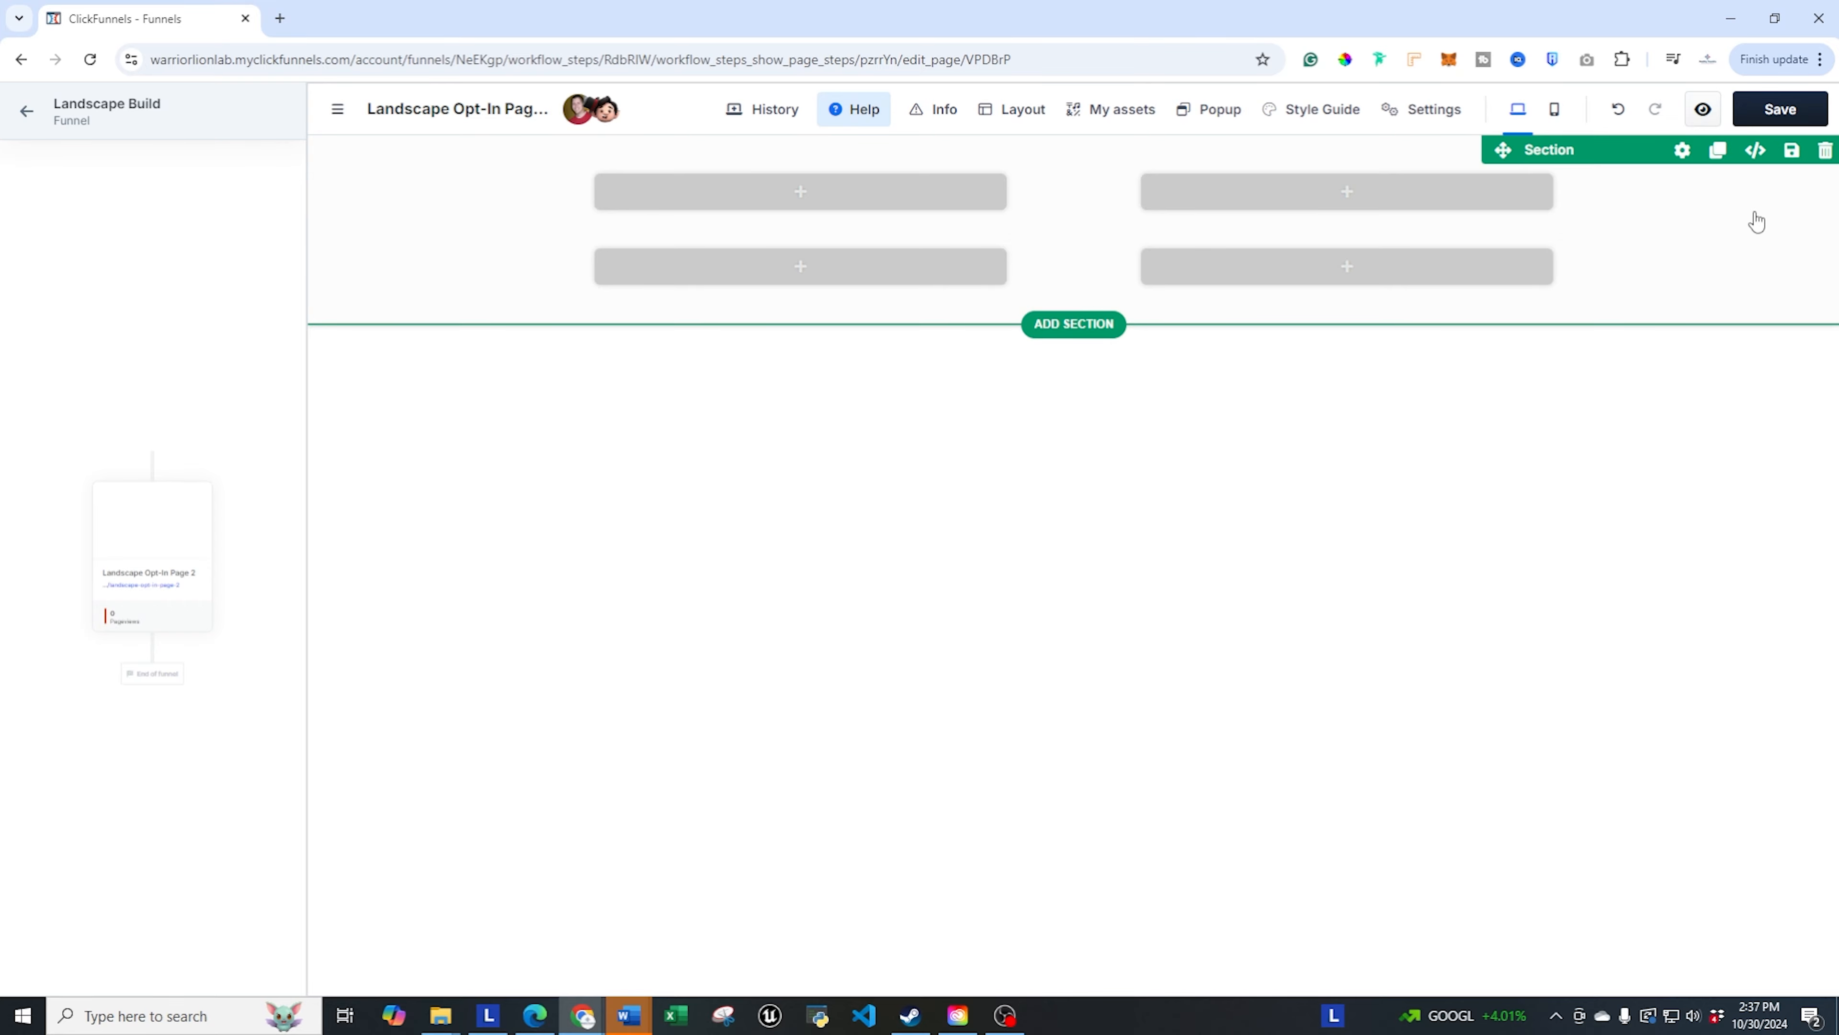
- Insert an image in the first row's left column and use the Warrior Lion Lawn Care logo from the image gallery
left_click(806, 206)
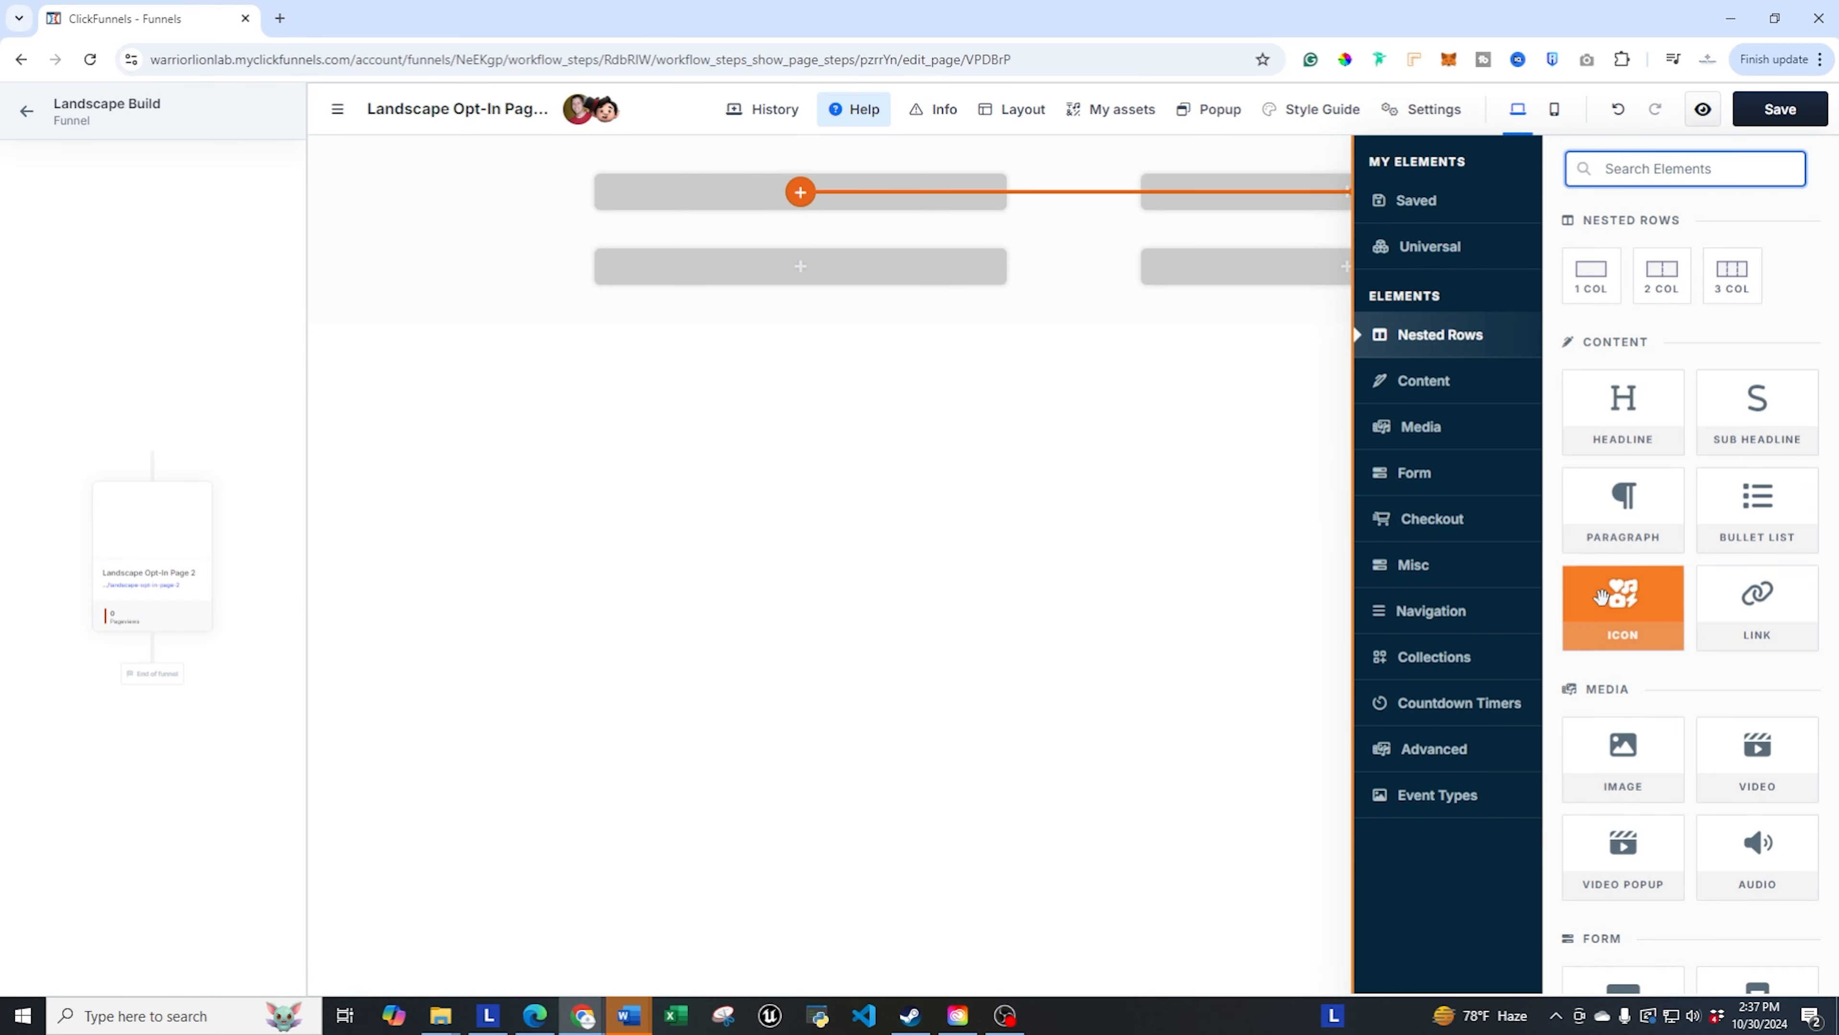
left_click(1613, 752)
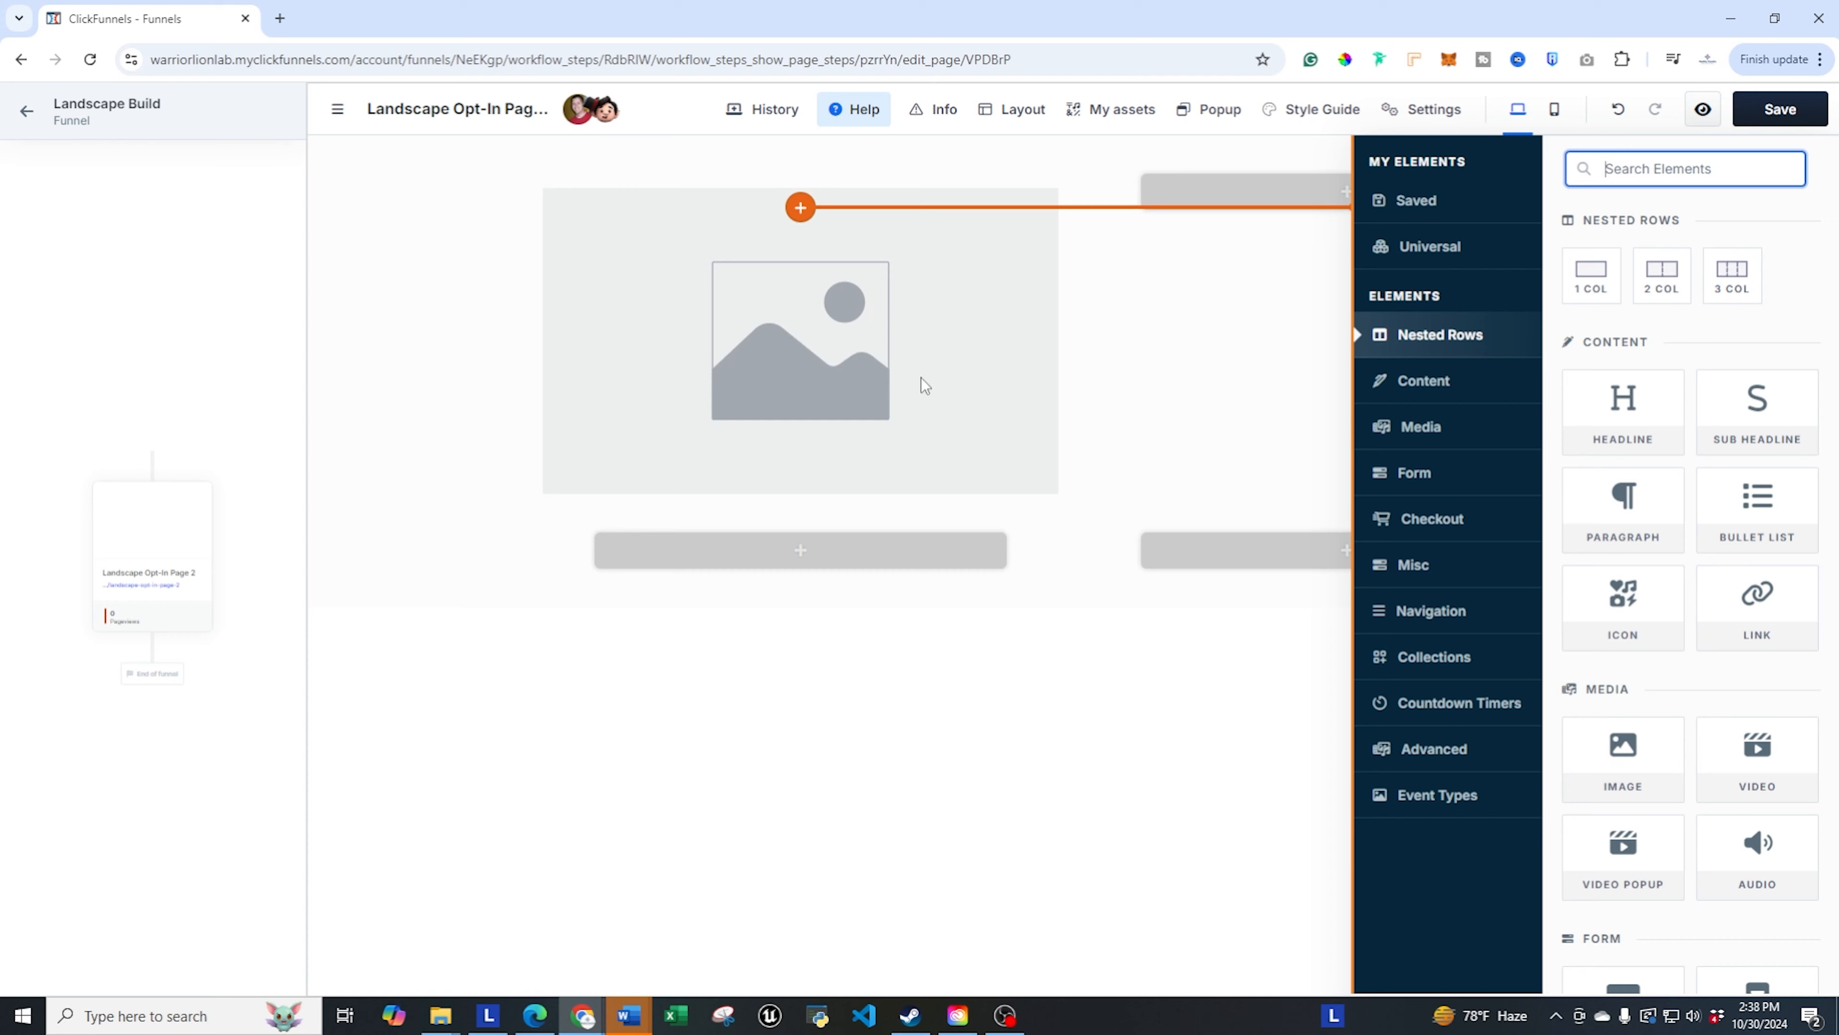
left_click(957, 346)
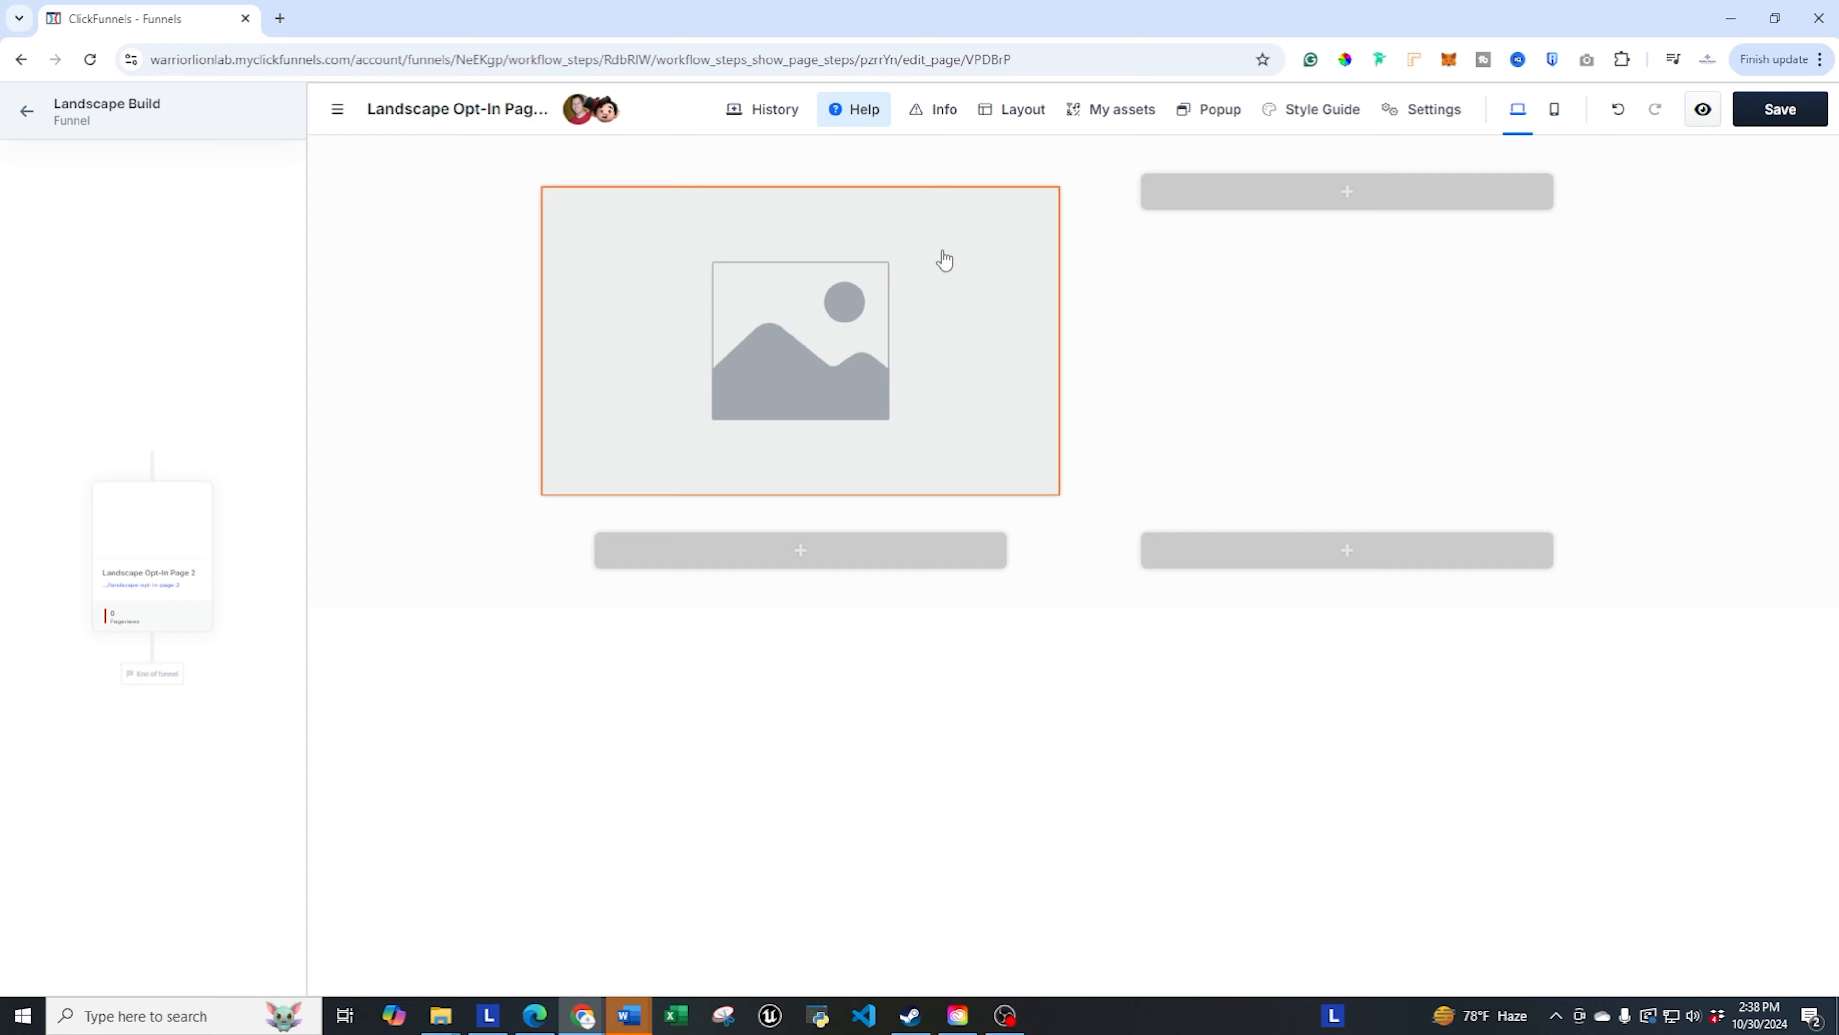
left_click(904, 319)
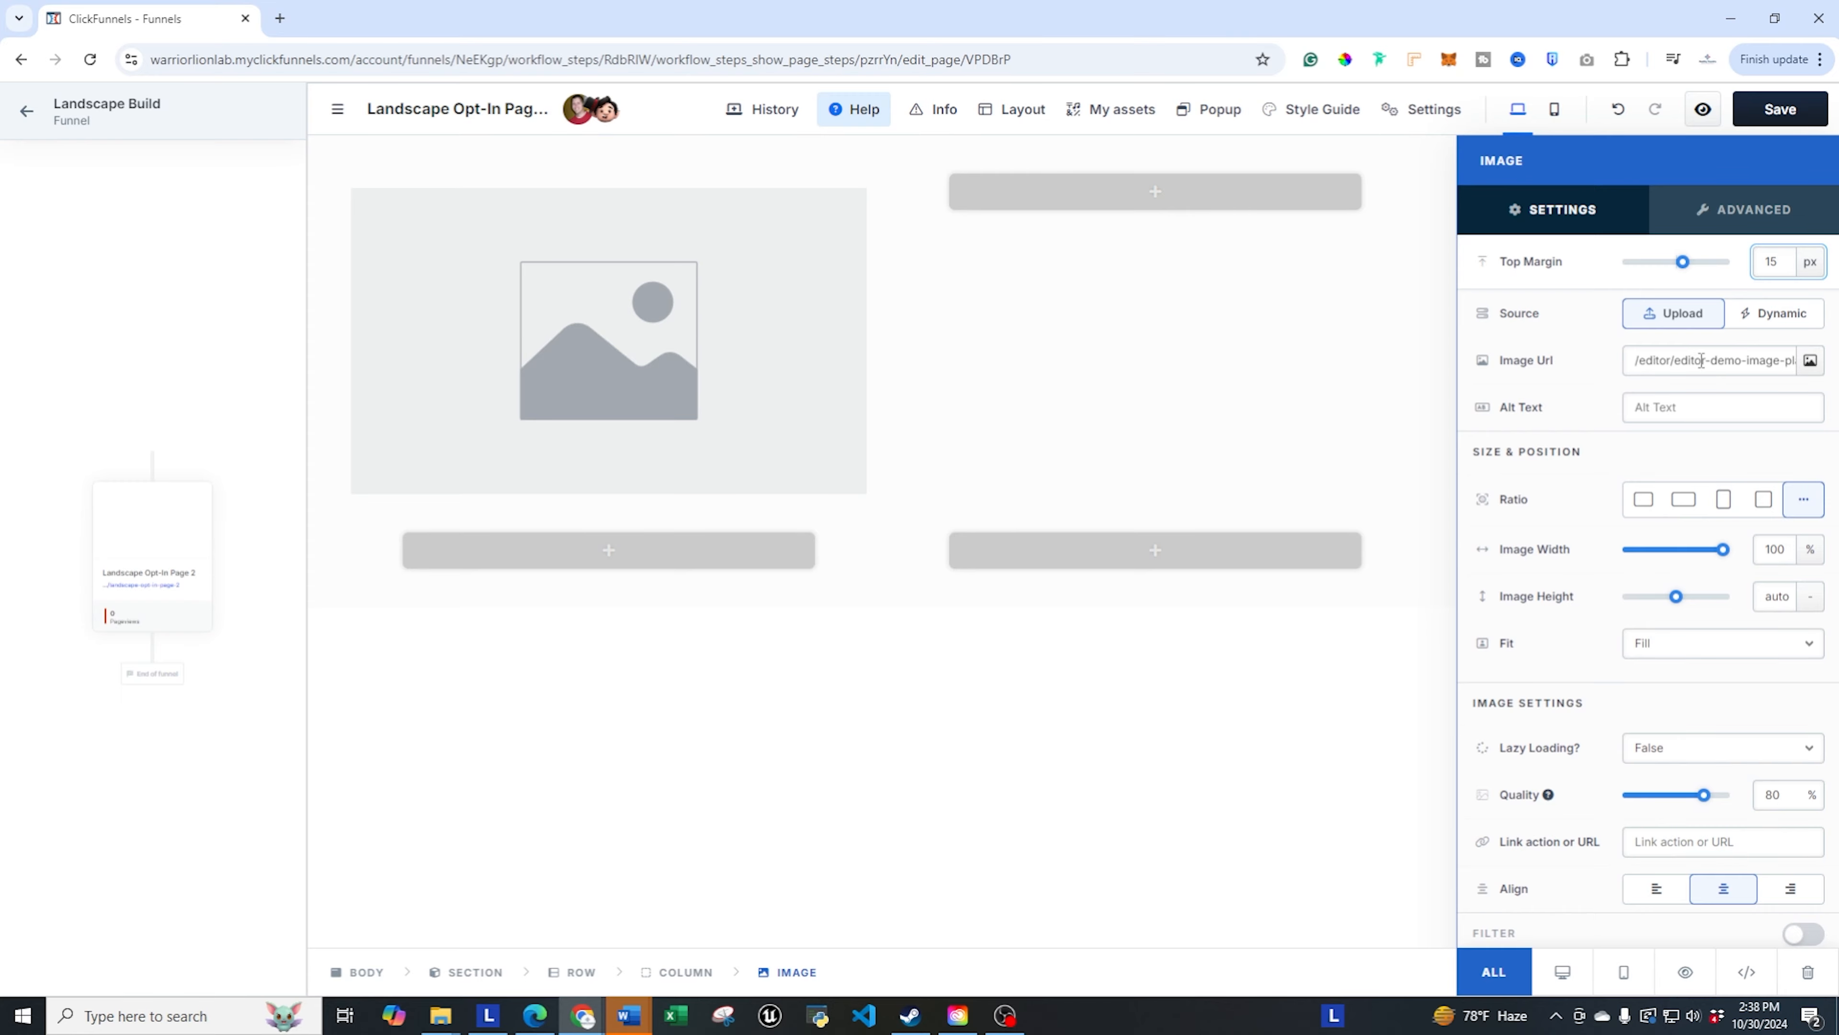
left_click(1809, 363)
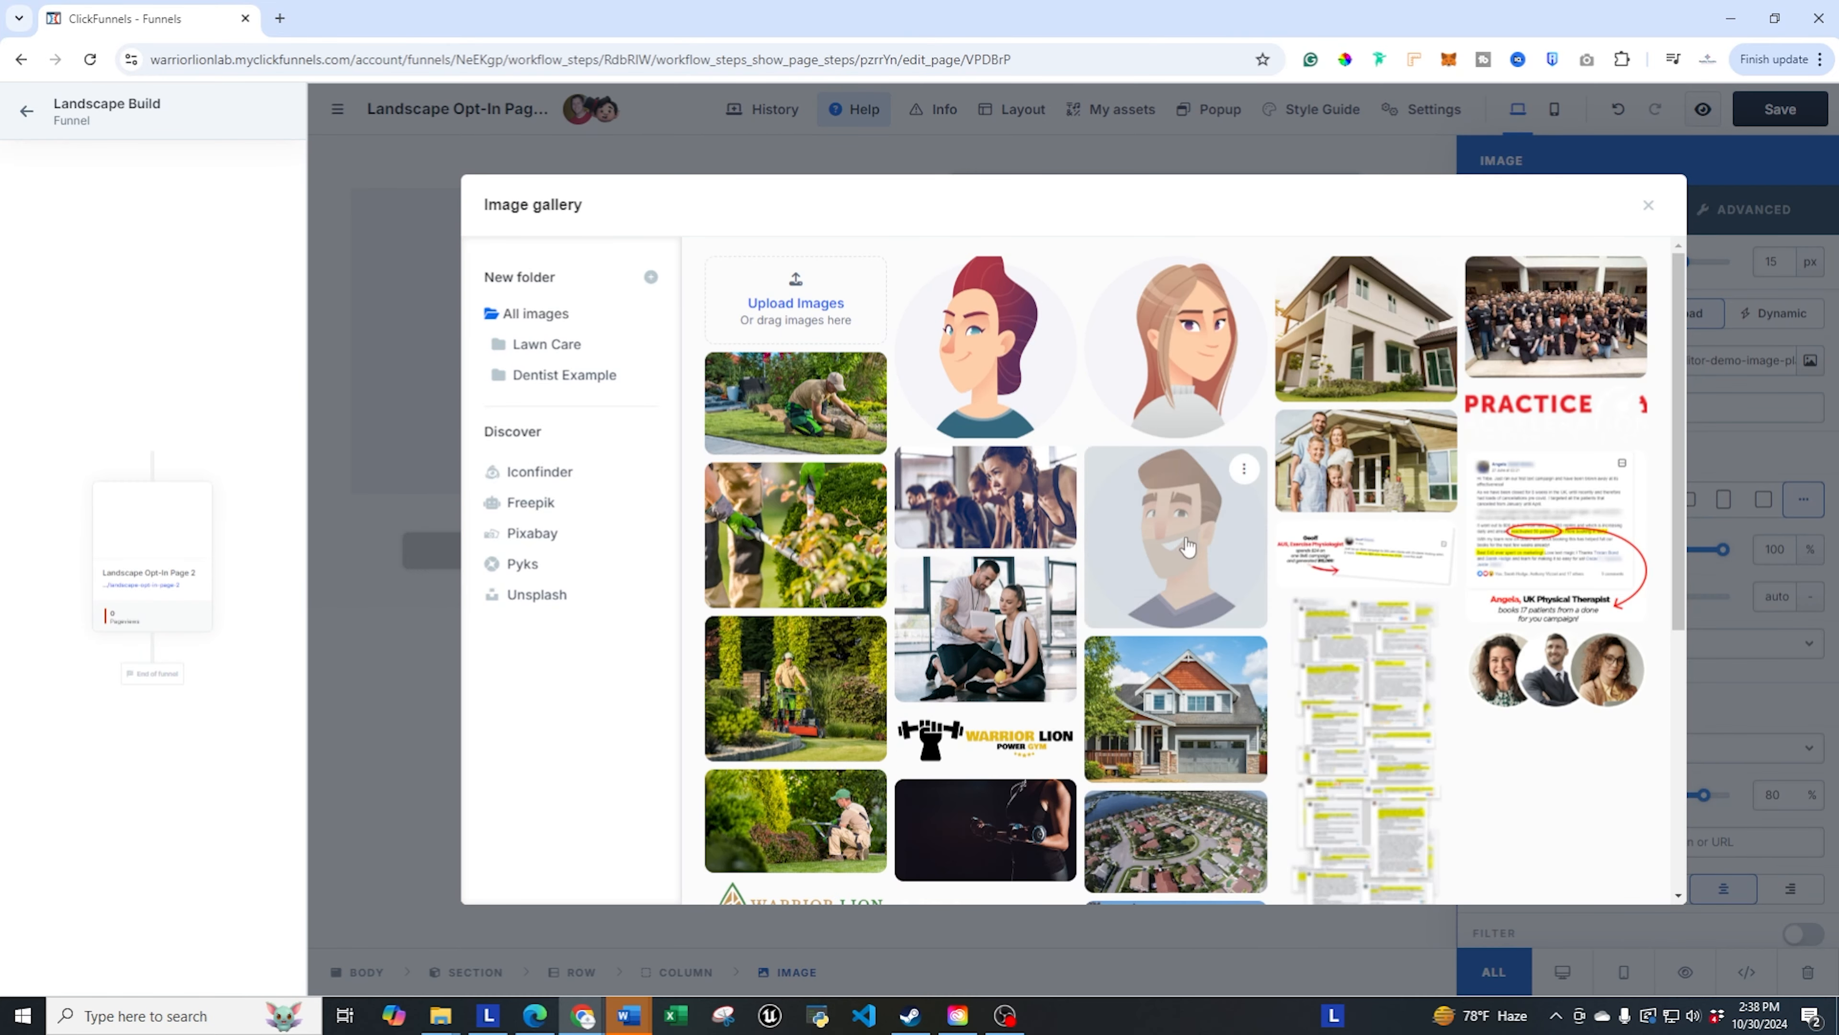
scroll(1188, 547, "down", 4)
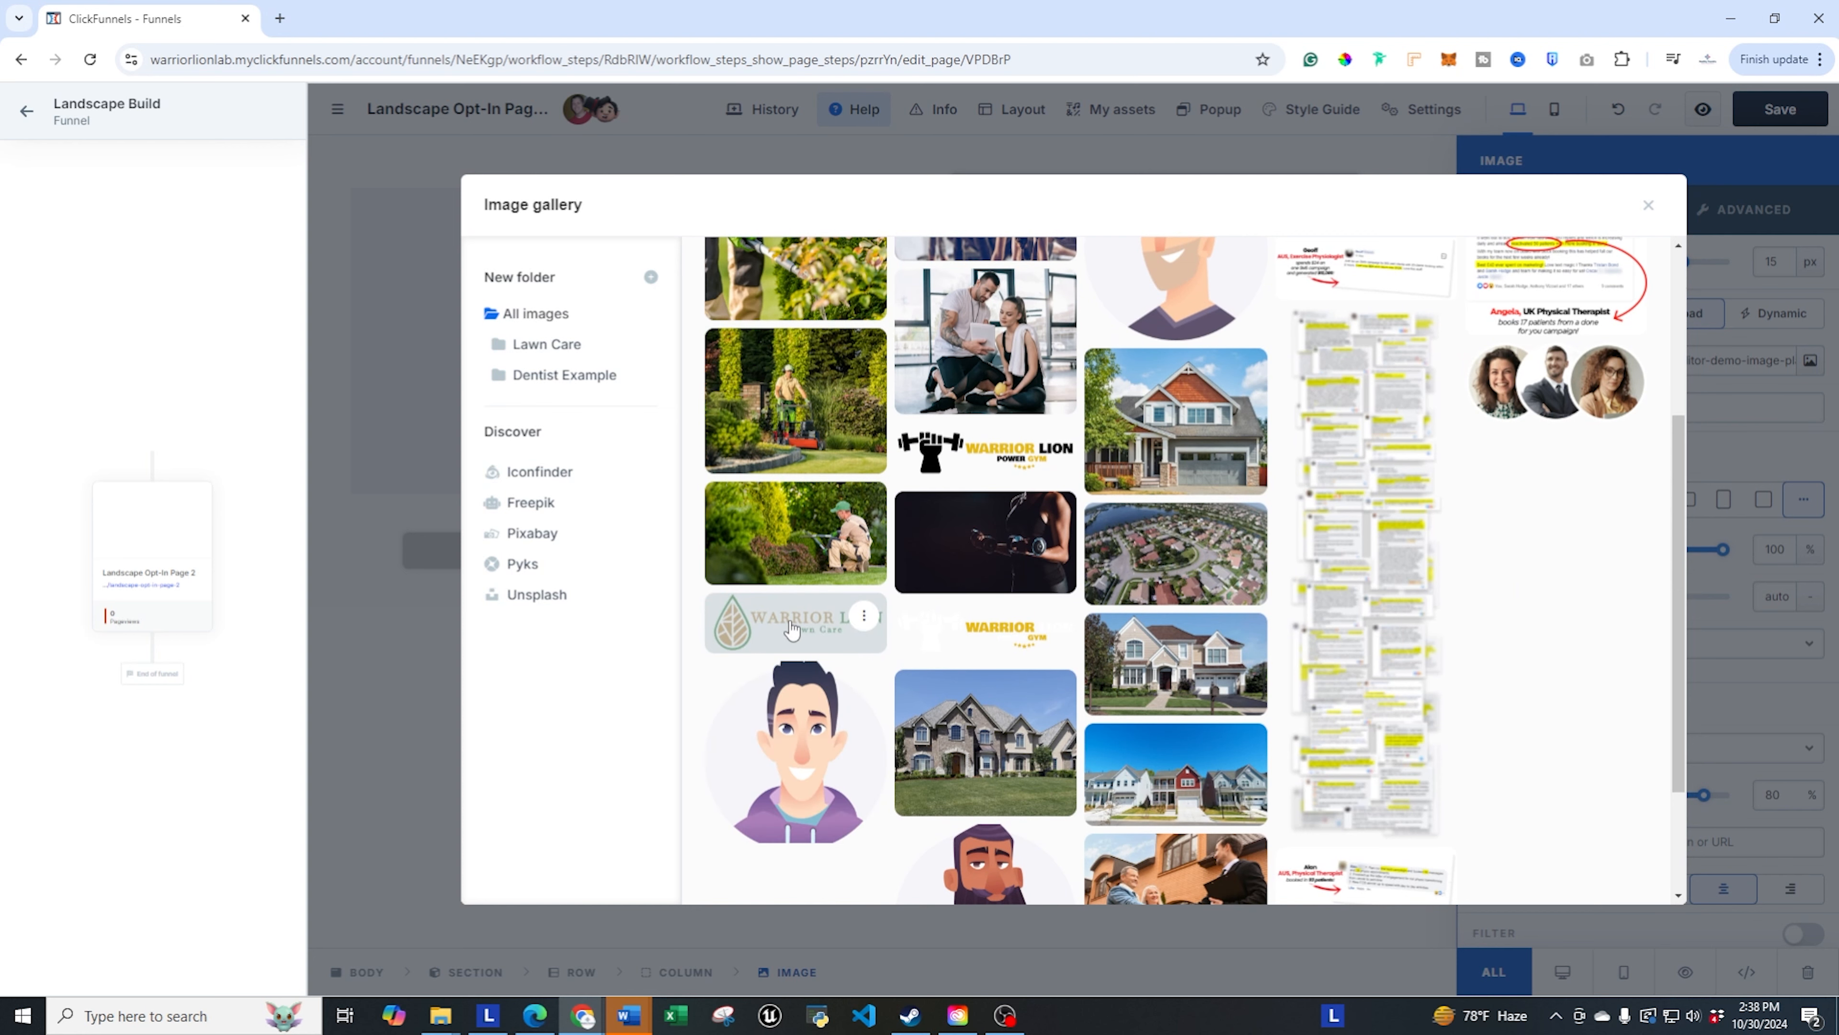
left_click(770, 638)
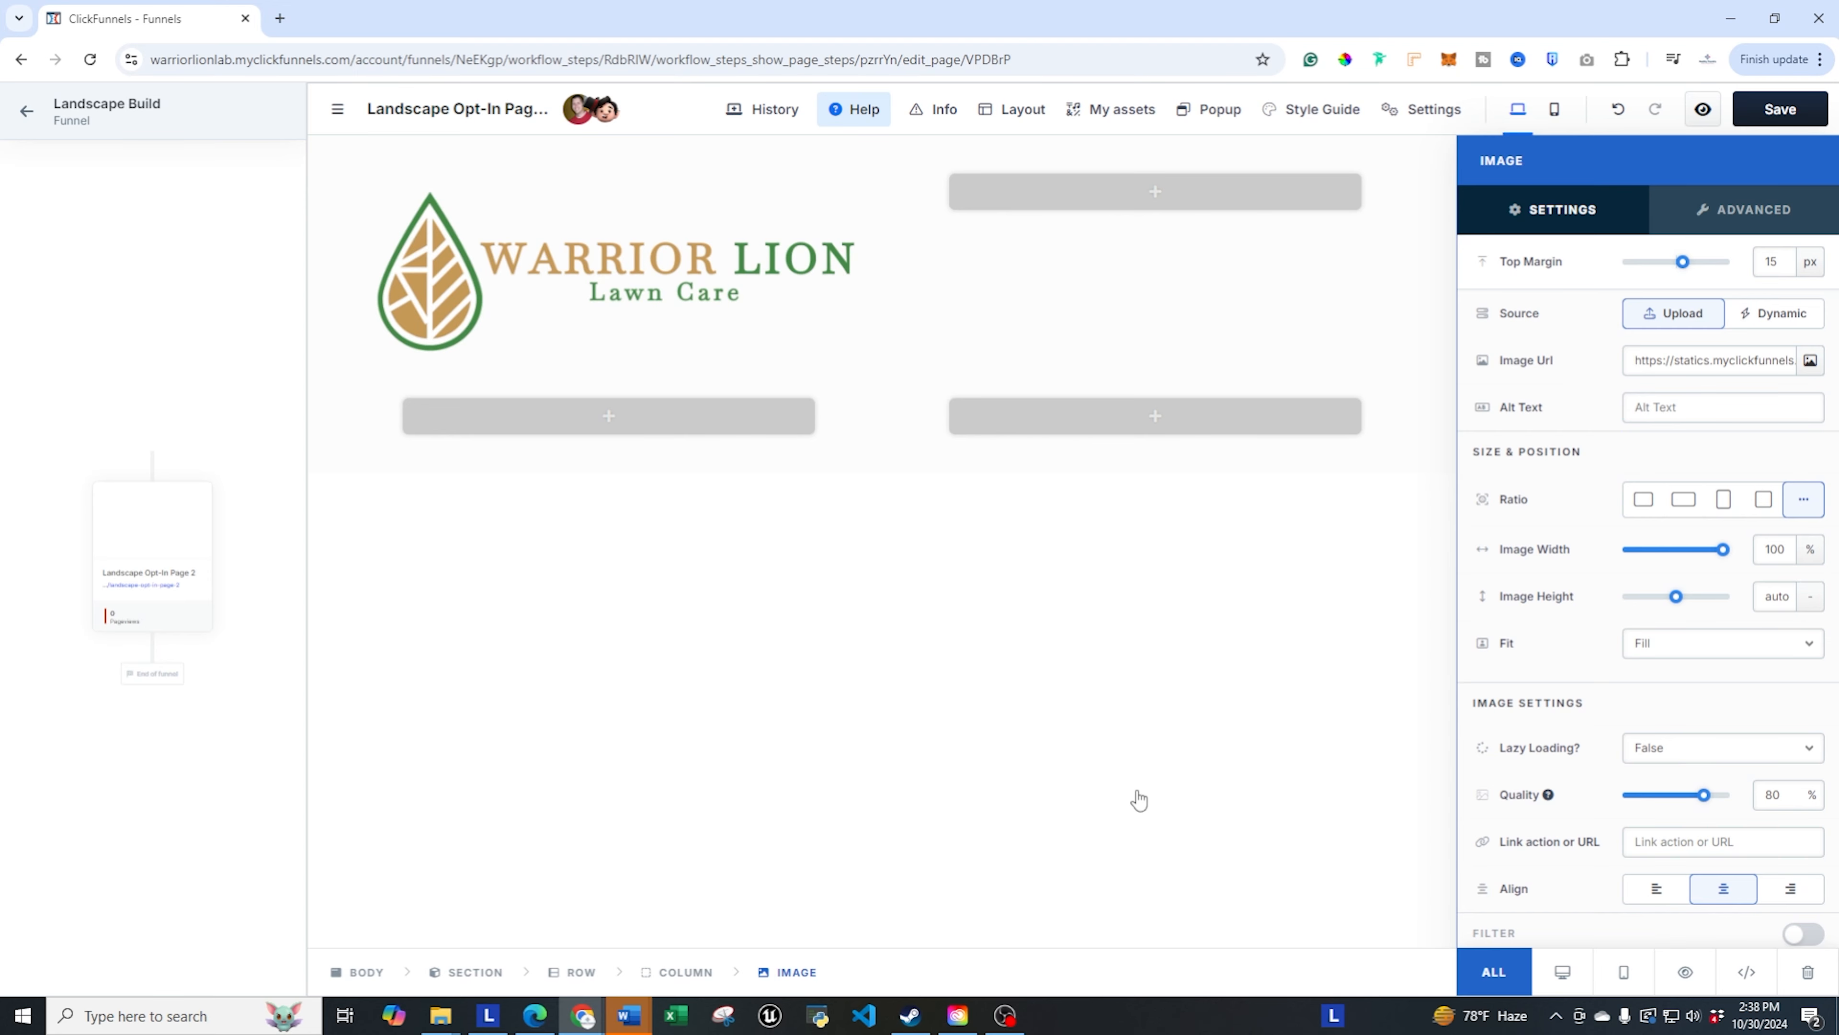
left_click(904, 599)
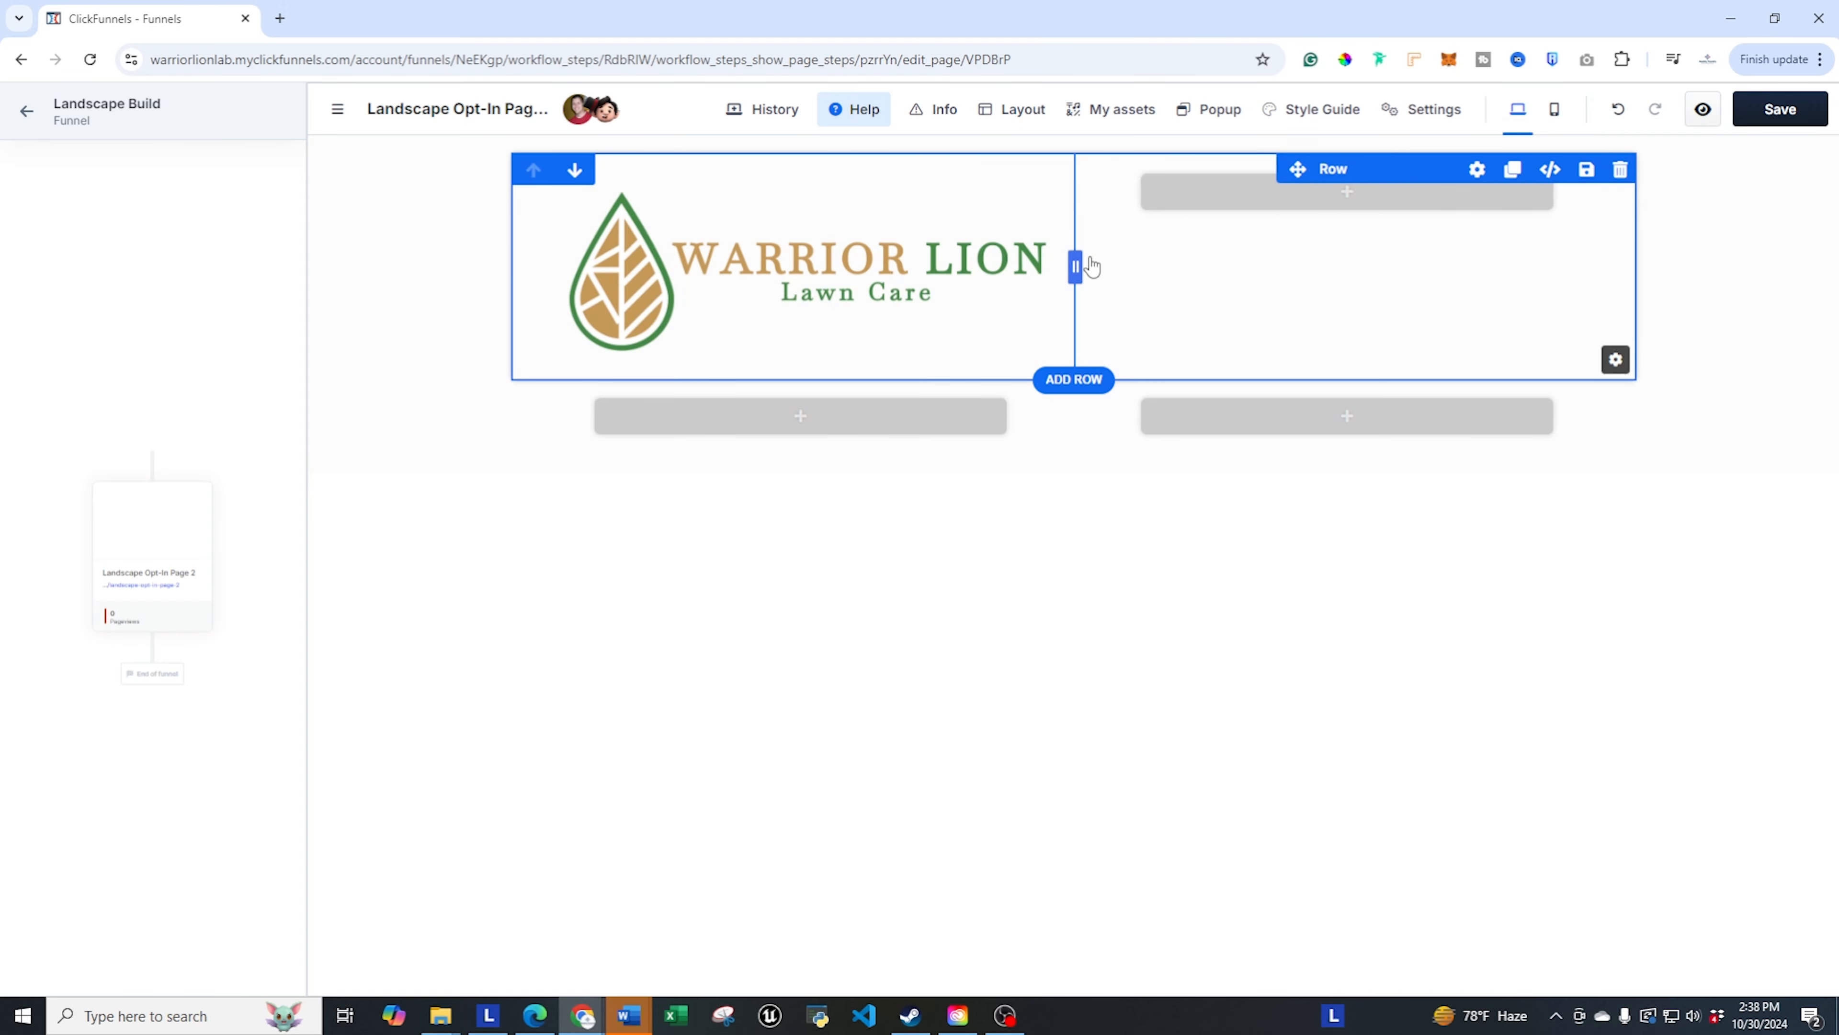
- Narrow the first row's logo column to about a quarter of the row and set the logo's image width to 94%
left_click_drag(1077, 267, 762, 263)
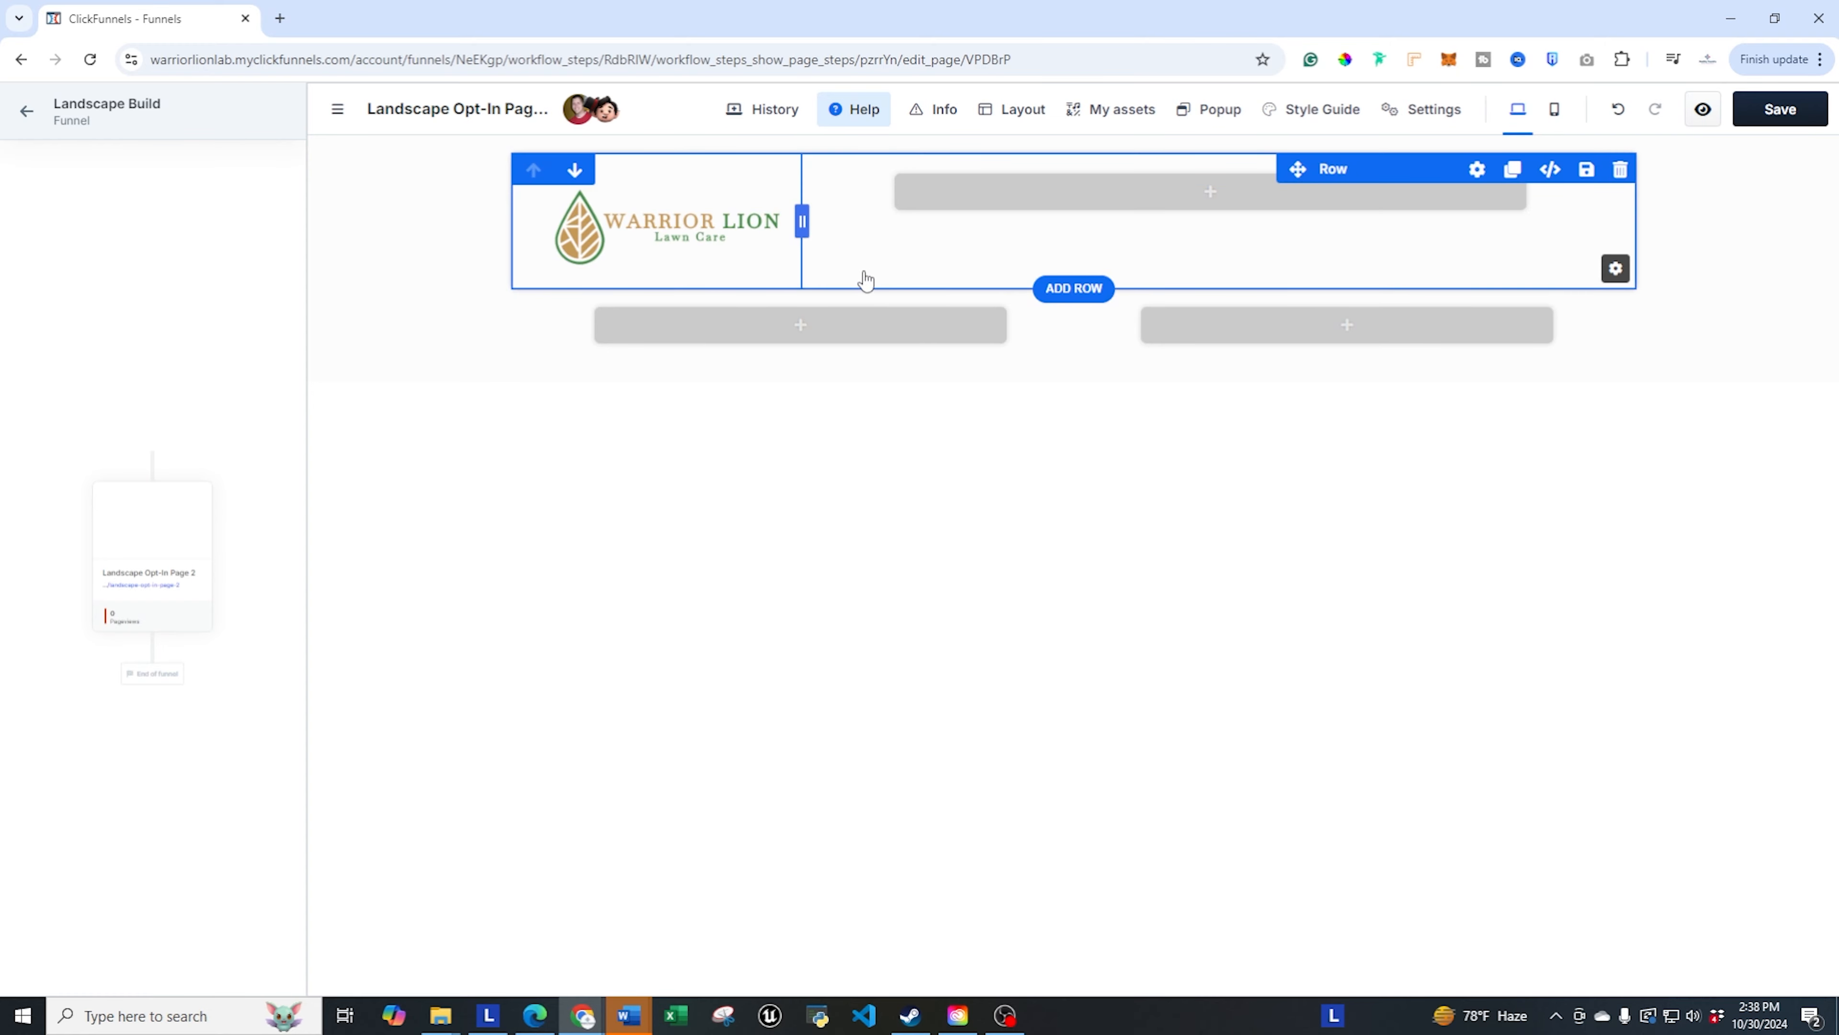
left_click(733, 243)
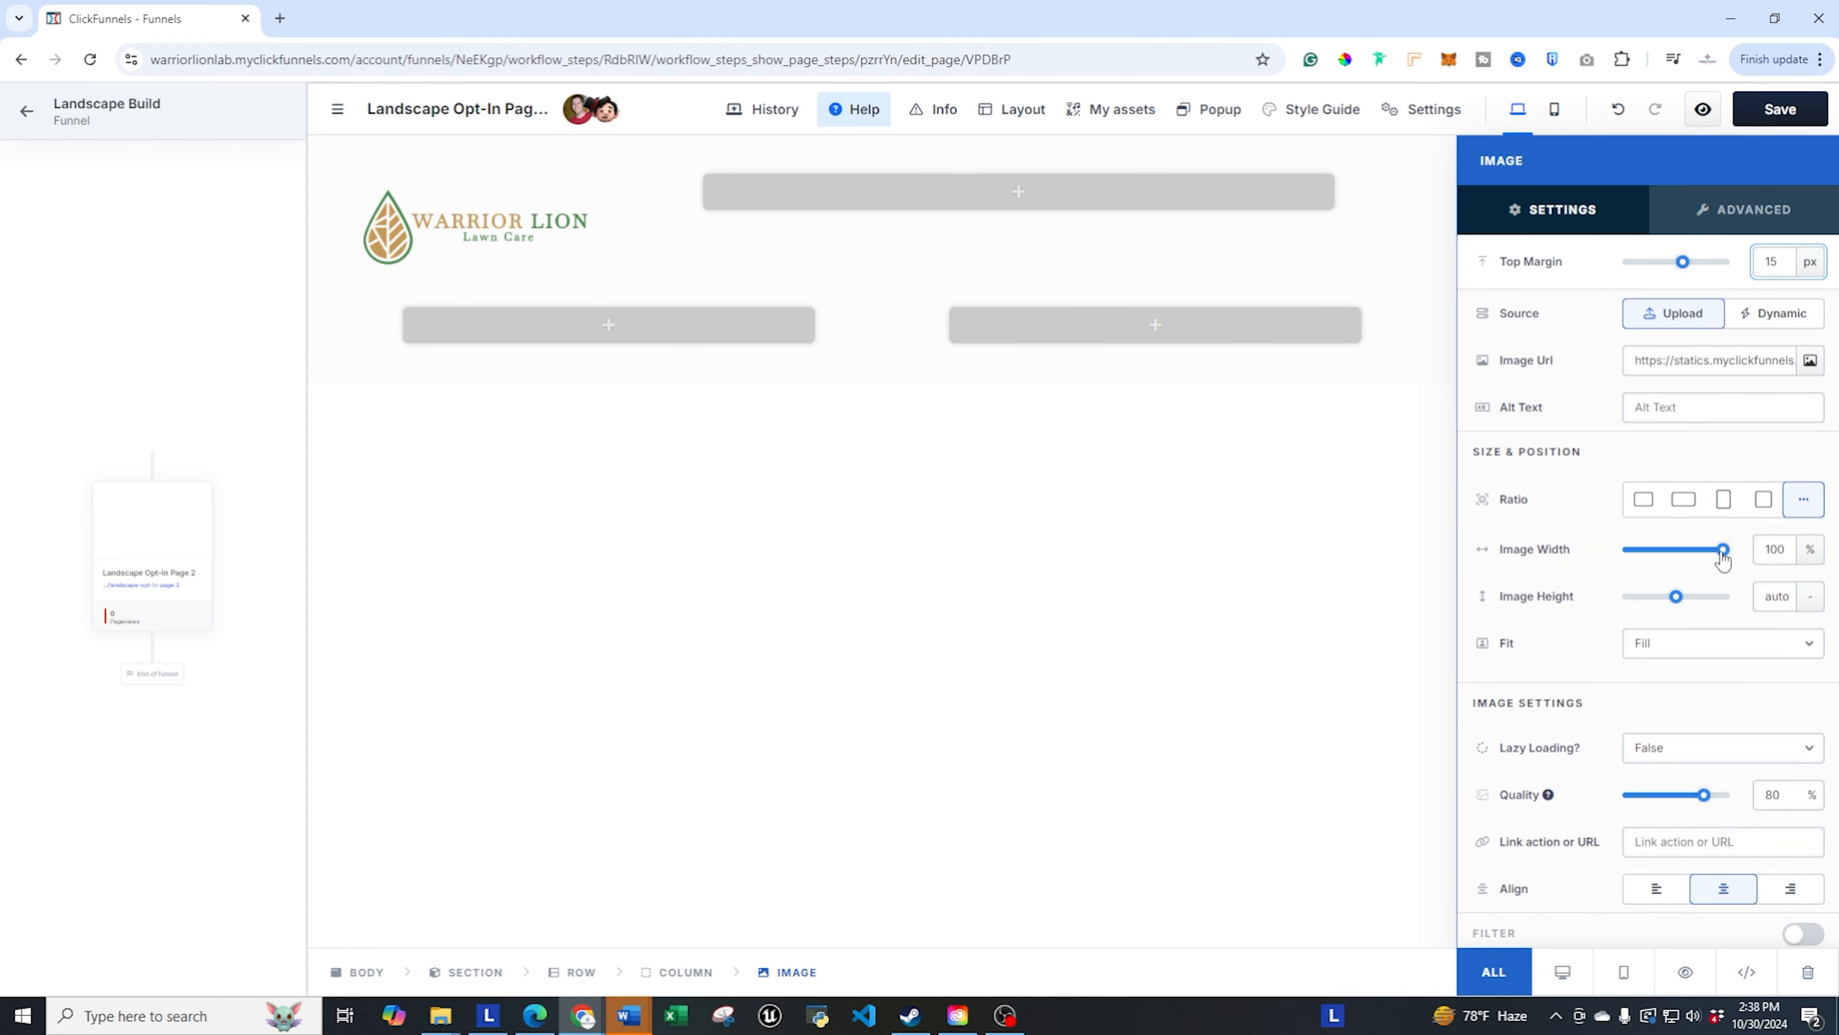
left_click_drag(1723, 555, 1721, 555)
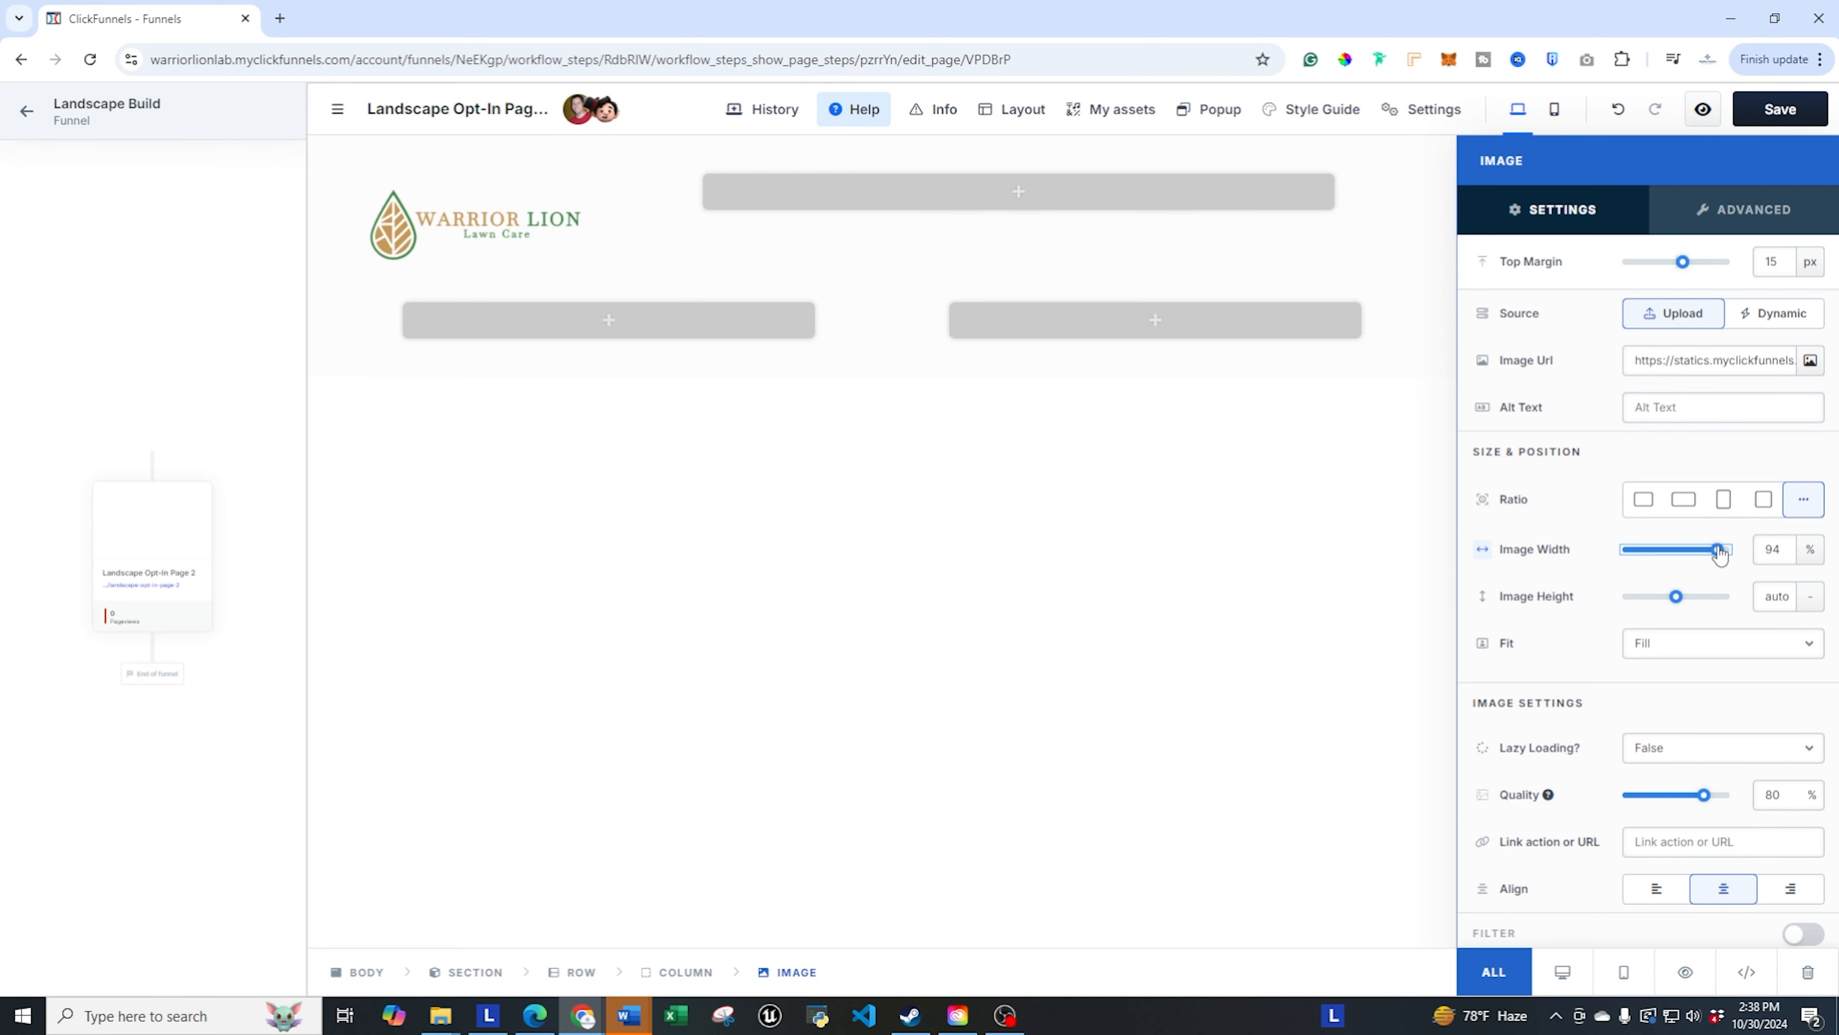
left_click(1392, 637)
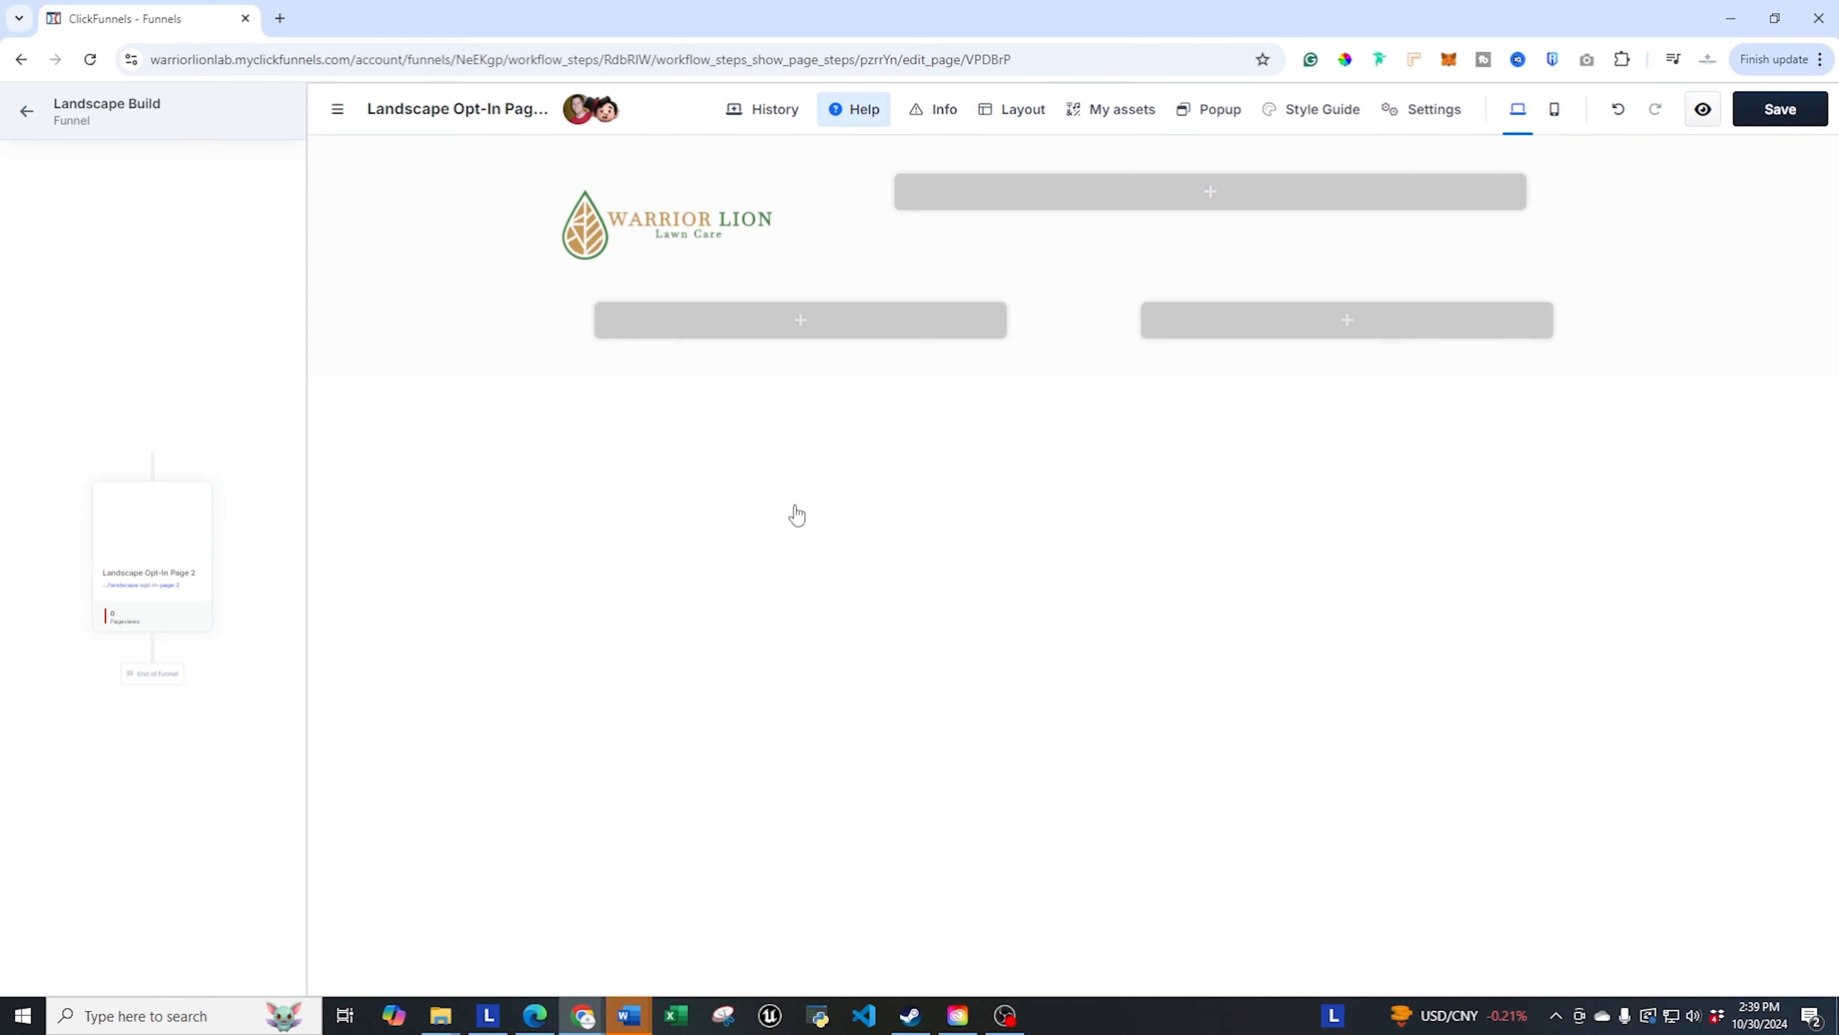
- Add a headline and a paragraph to the left column of the second row
left_click(796, 328)
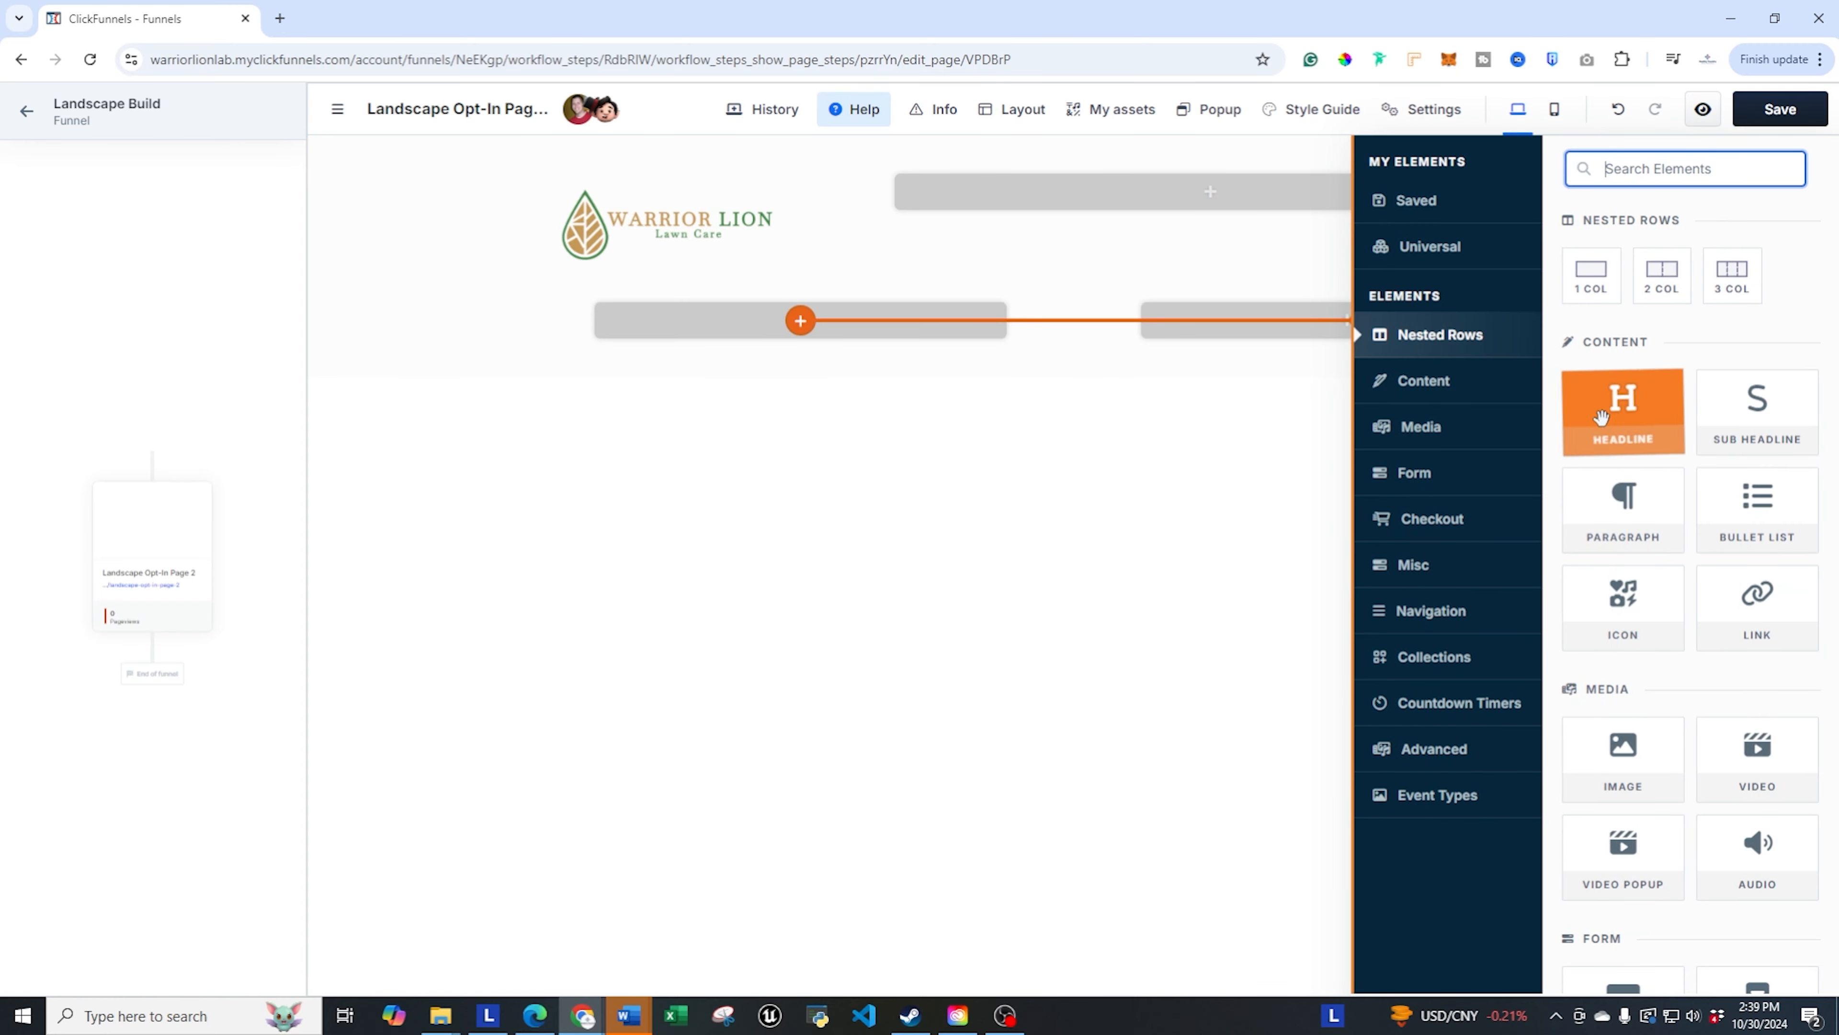
left_click_drag(1601, 418, 1601, 418)
left_click_drag(1620, 509, 1620, 509)
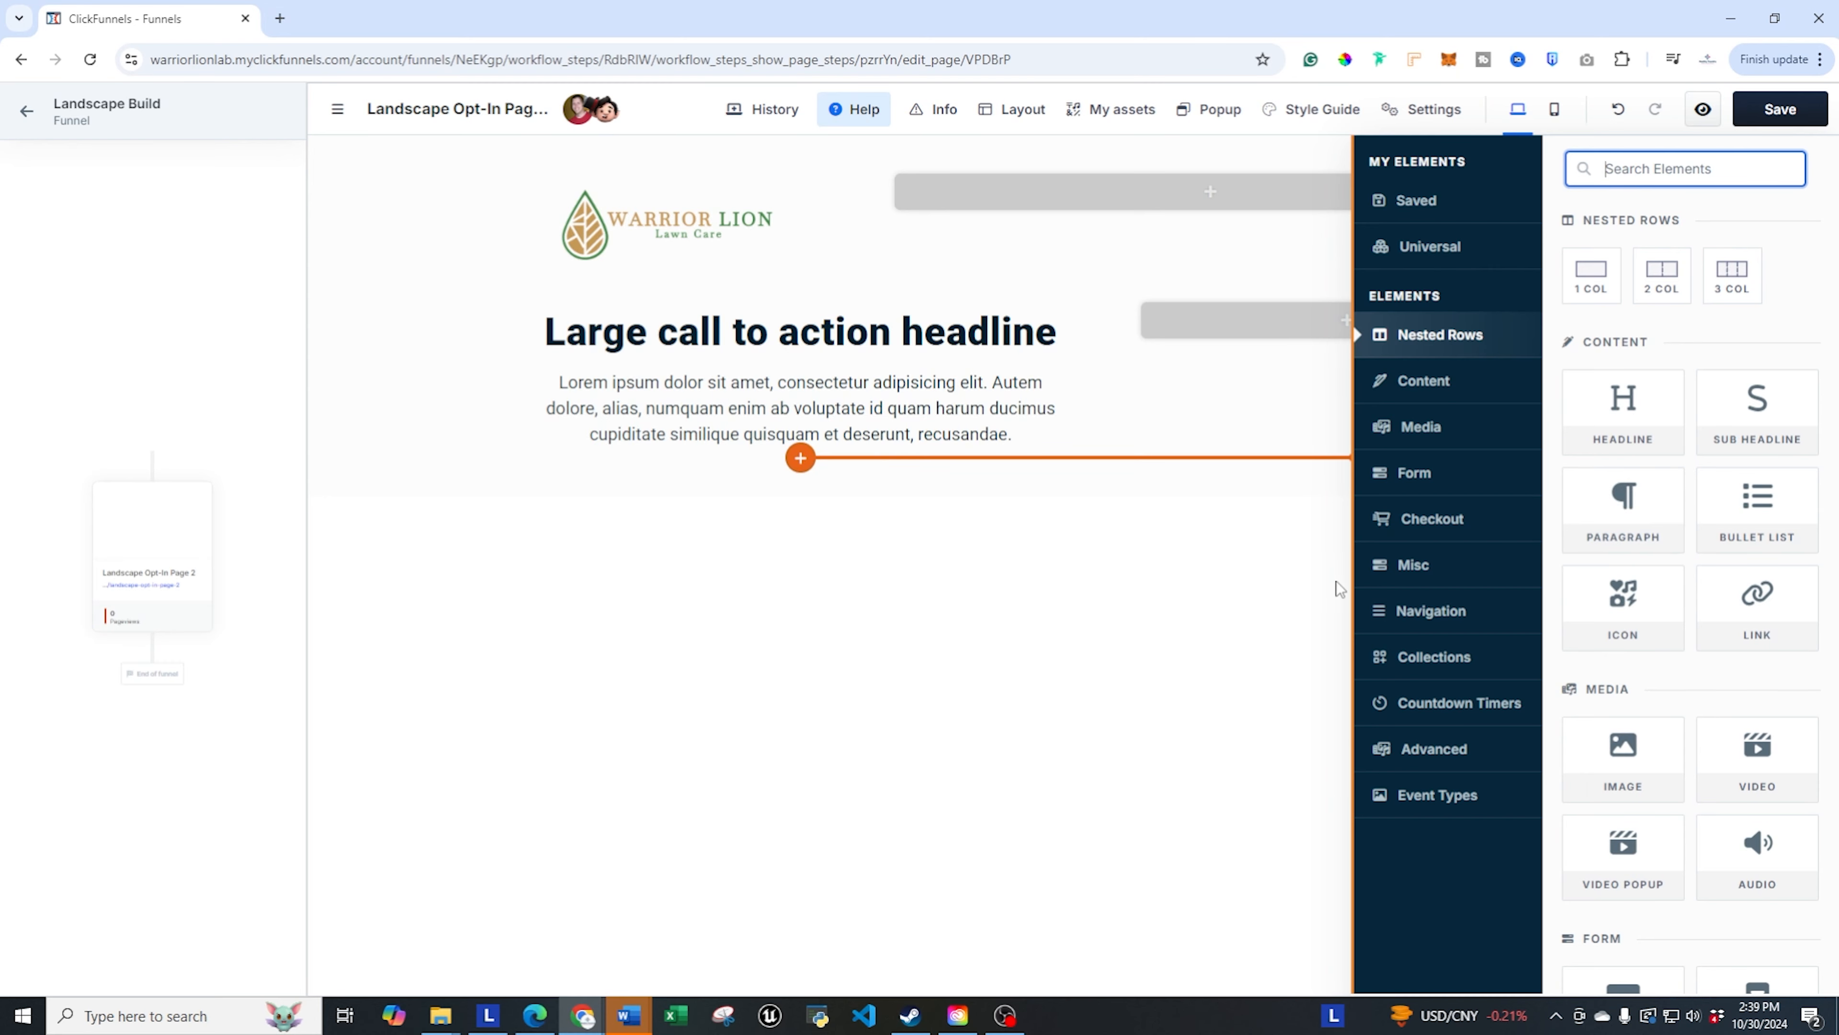
- Add a button beneath the paragraph in the left column of the second row
scroll(1644, 739, "down", 4)
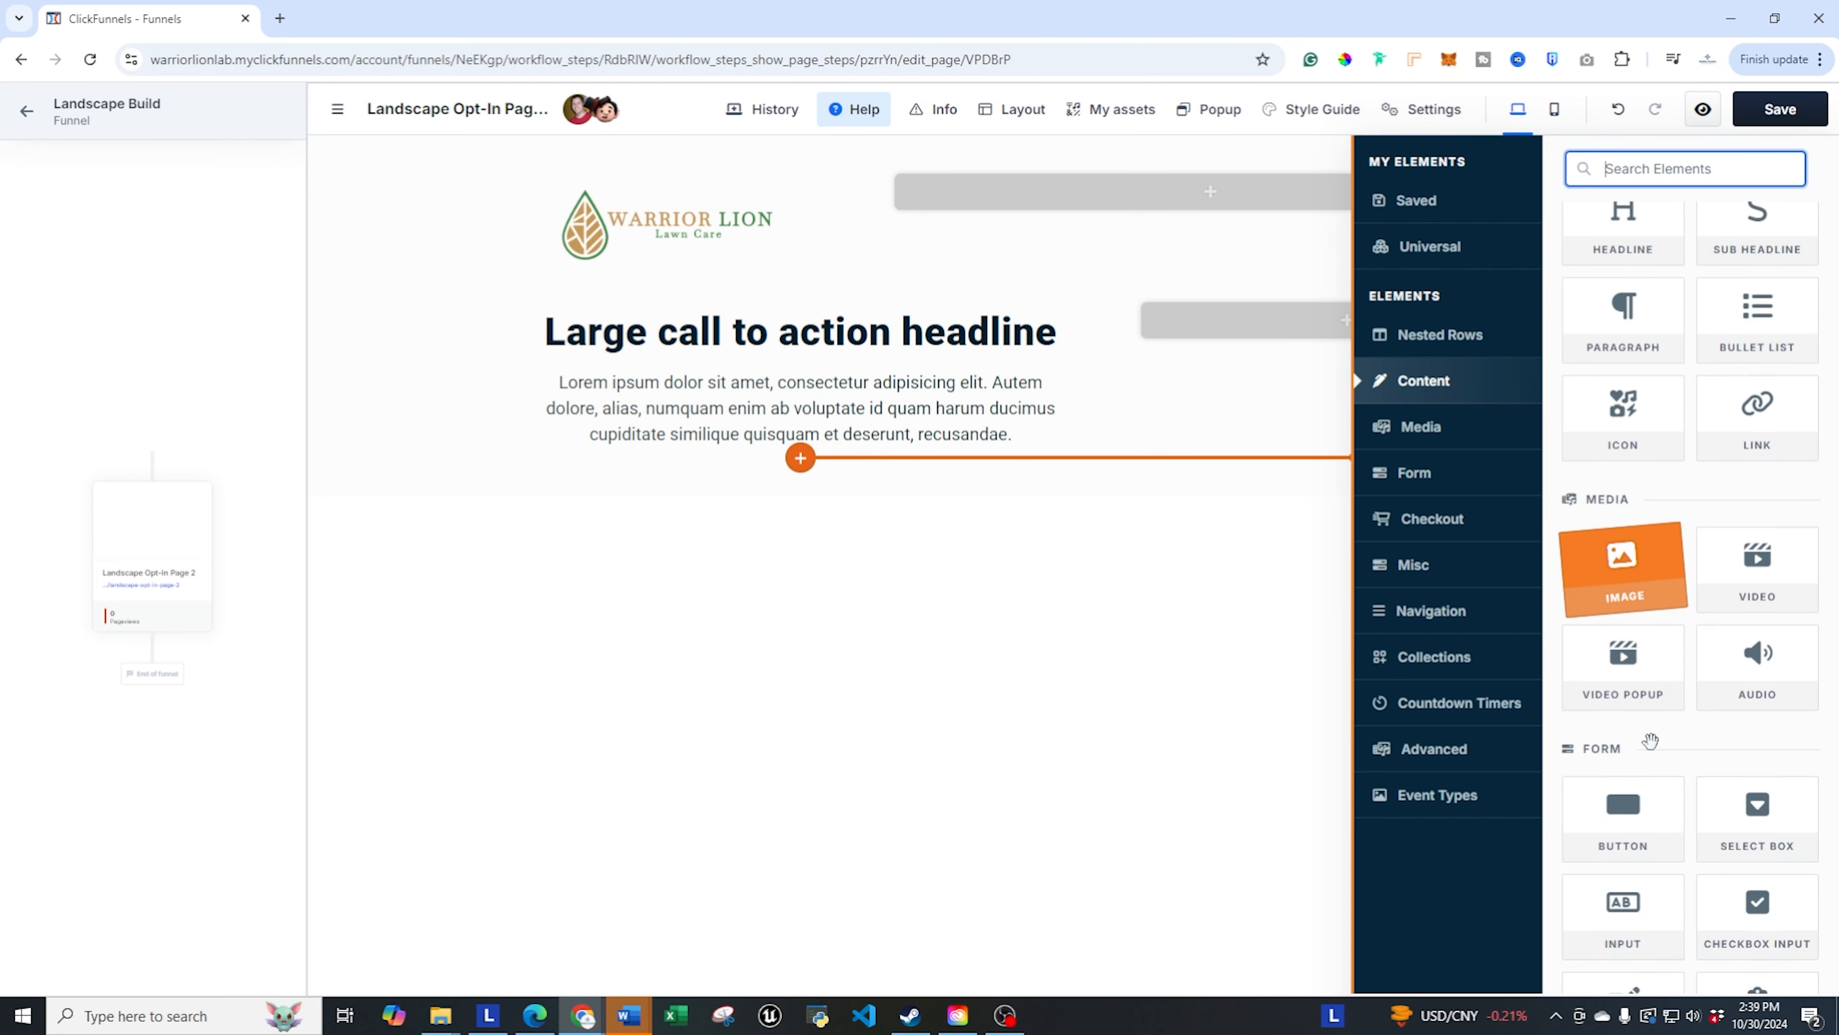
left_click_drag(1644, 739, 1633, 727)
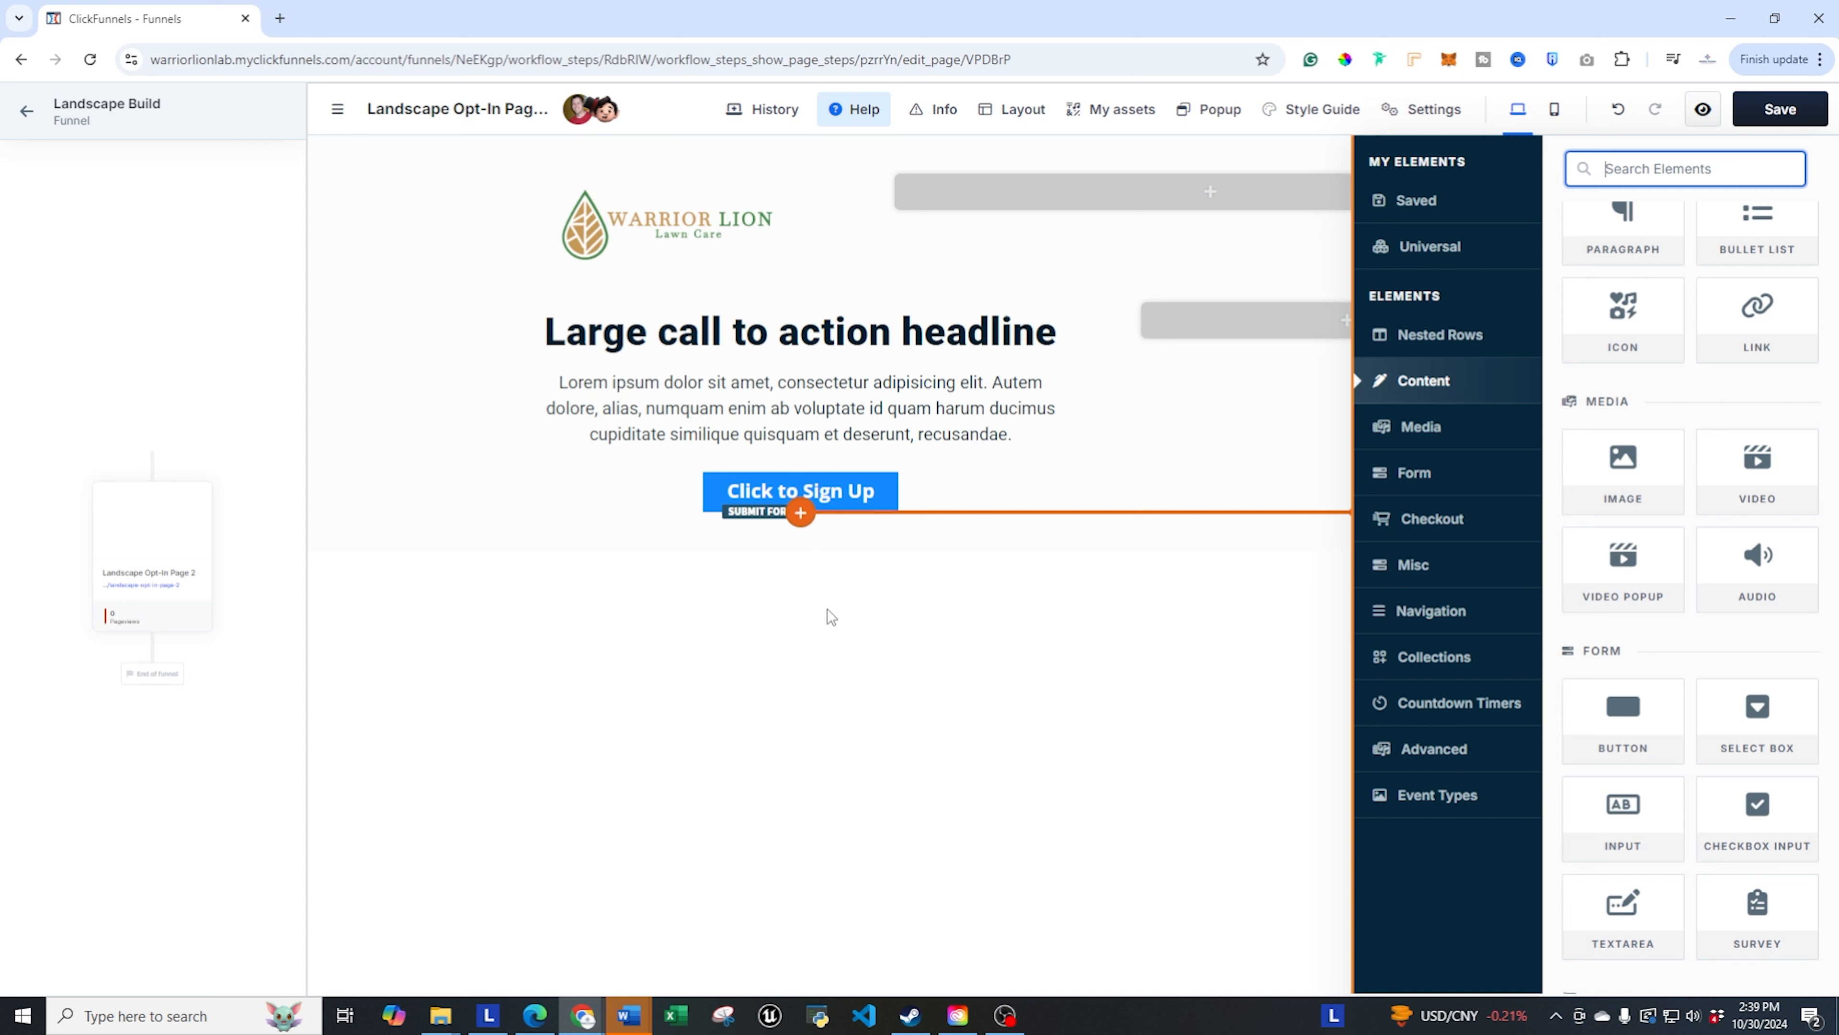
left_click(991, 647)
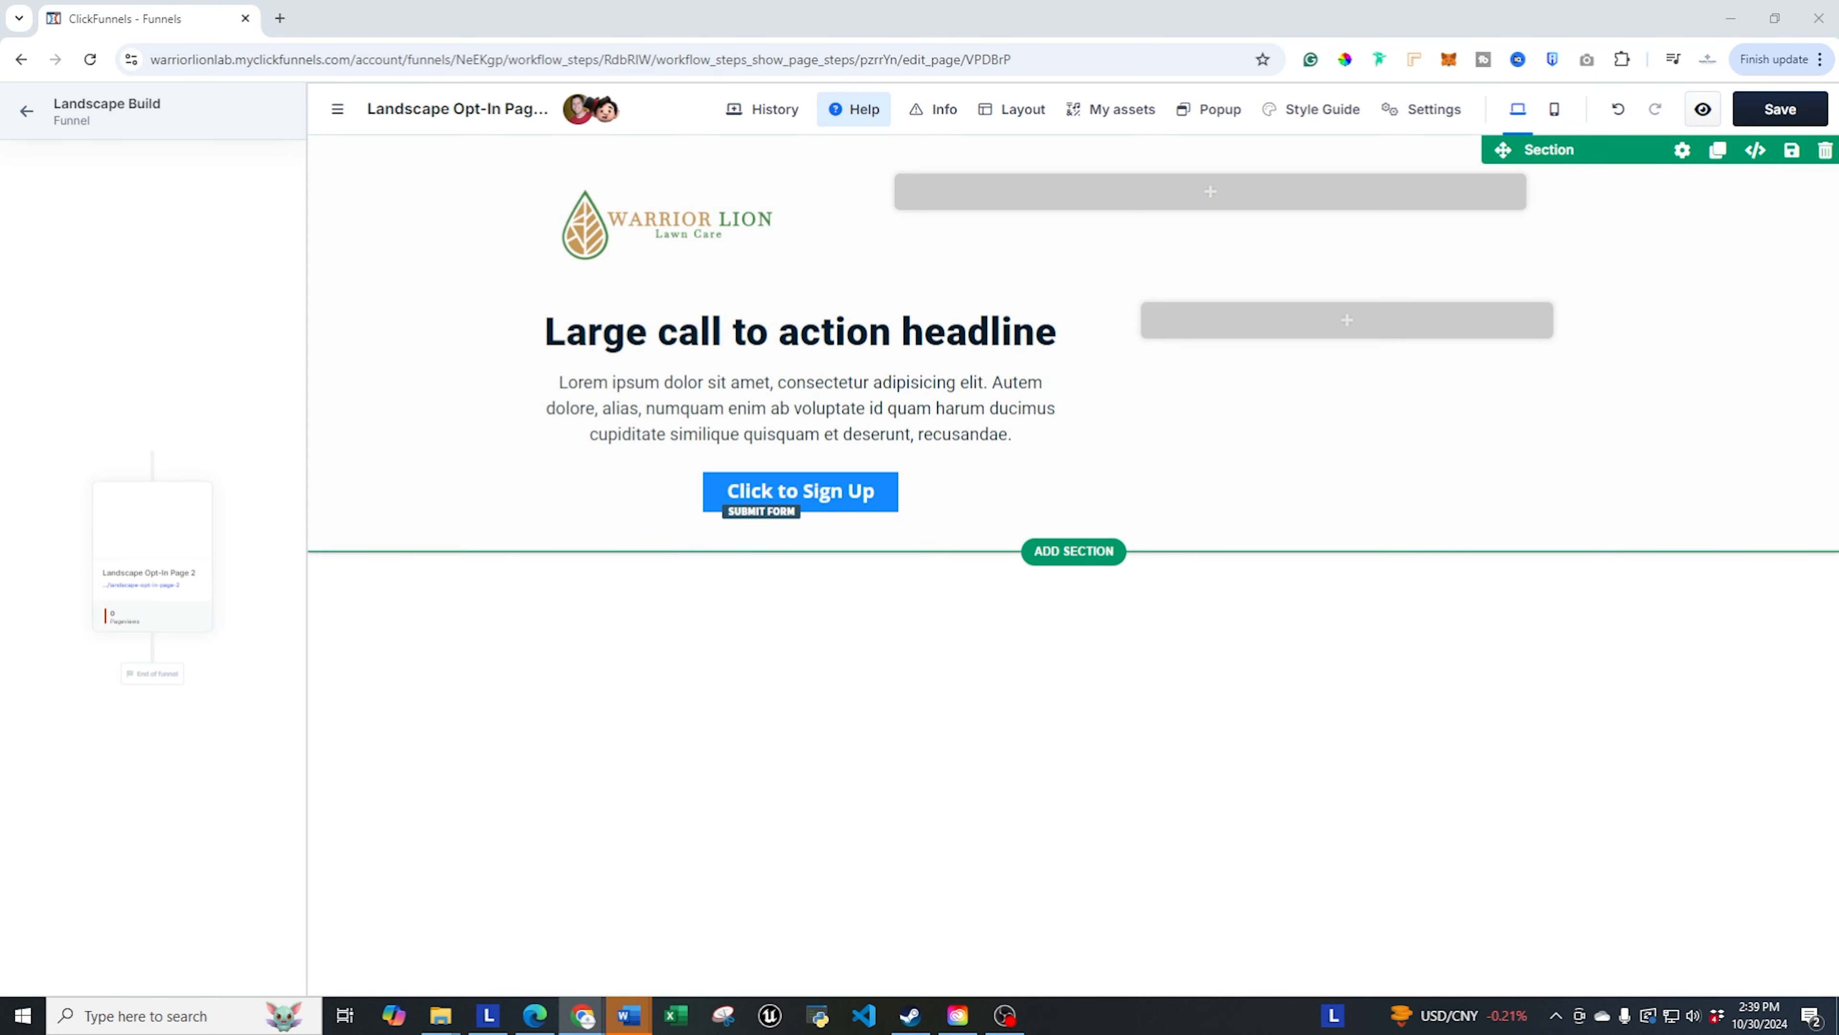
- Change the headline to "Get your Free Landscape Design Consultation" and the paragraph to "Ready for the Backyard of Your Dreams? Book Your FREE Landscape Design Consultation Today!"
triple_click(681, 334)
type("Get your Free Landscape Design Consultation")
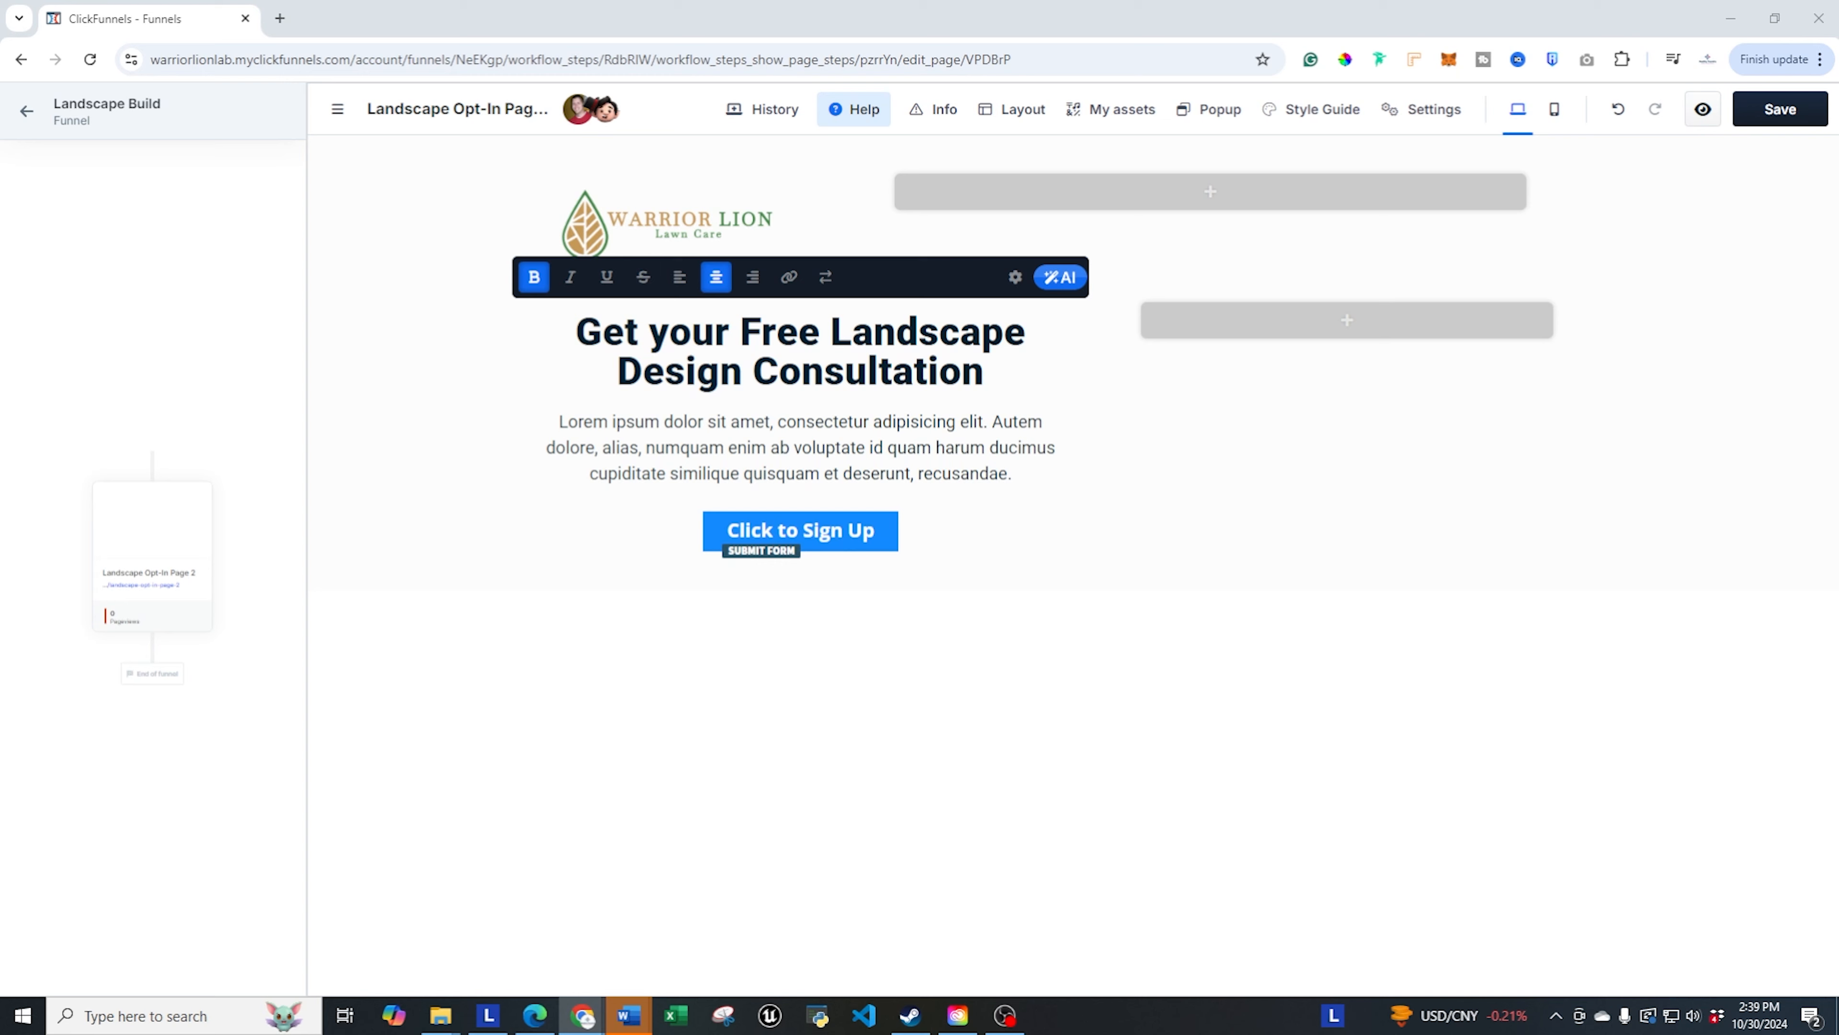
left_click(736, 457)
triple_click(736, 456)
type("Ready for the Backyard of Your Dreams? Book Your FREE Landscape Design Consultation Today!")
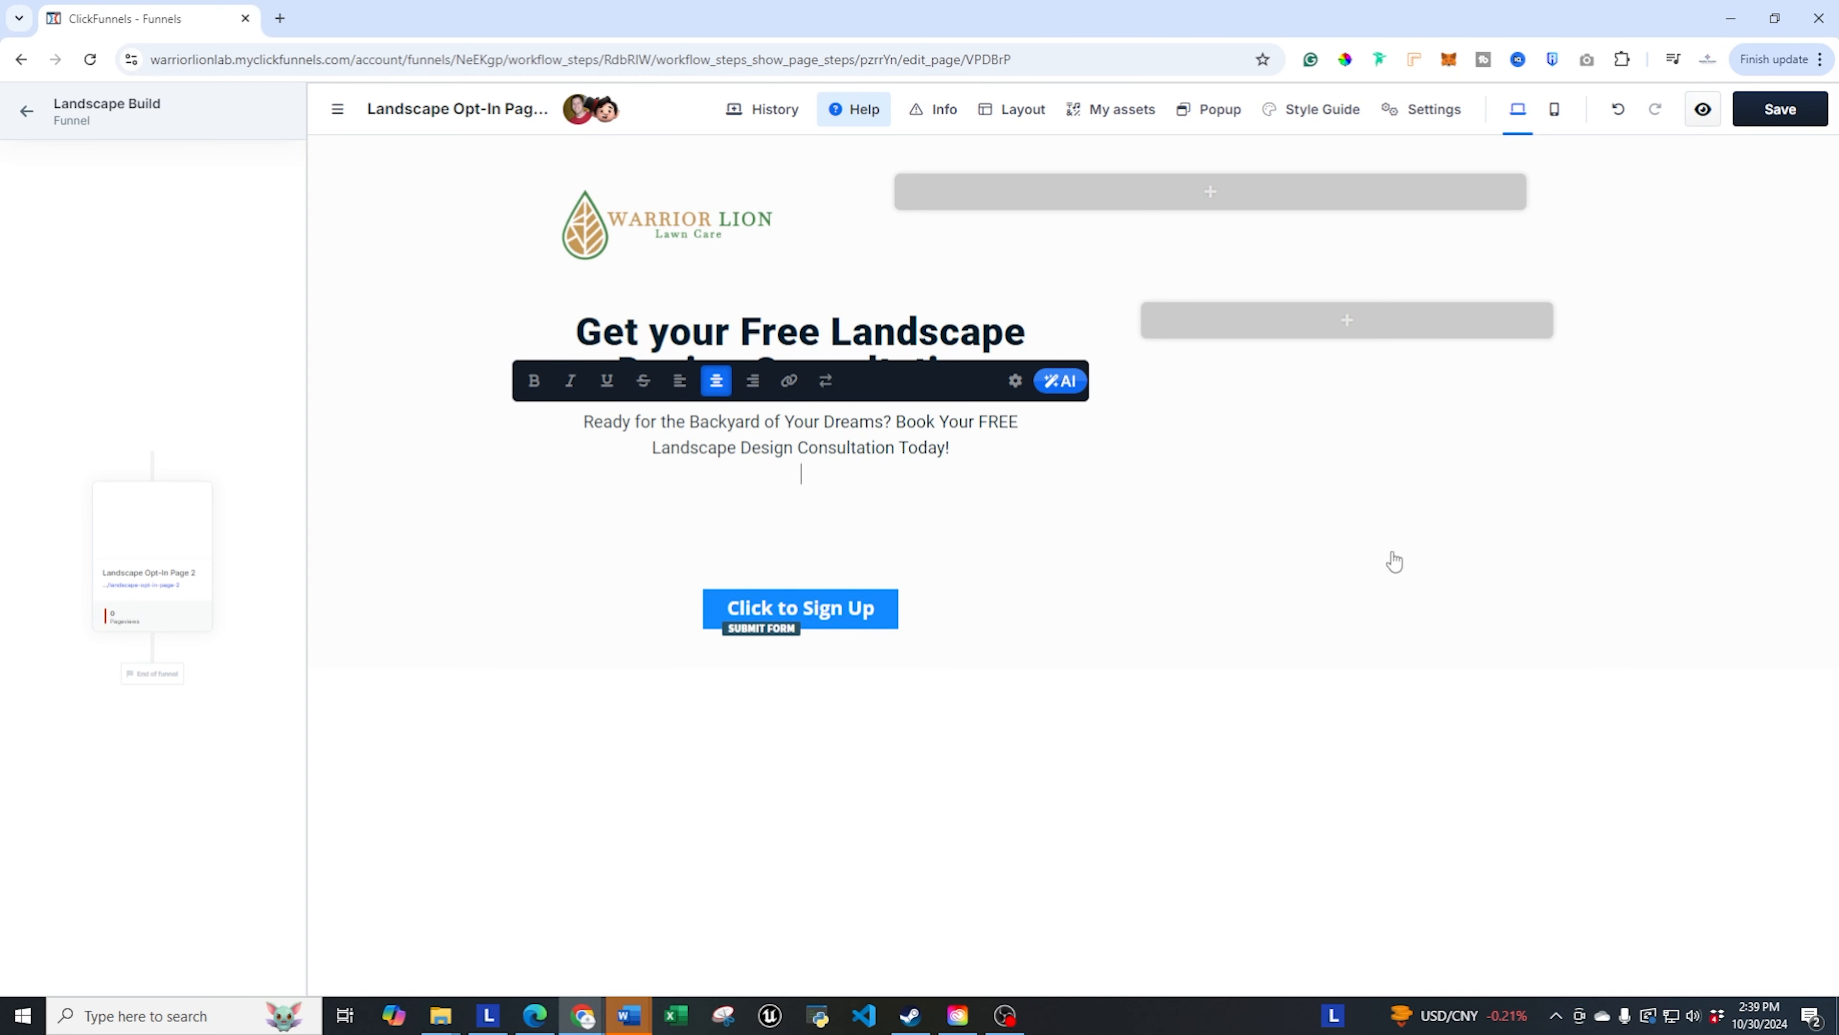
key("BackSpace")
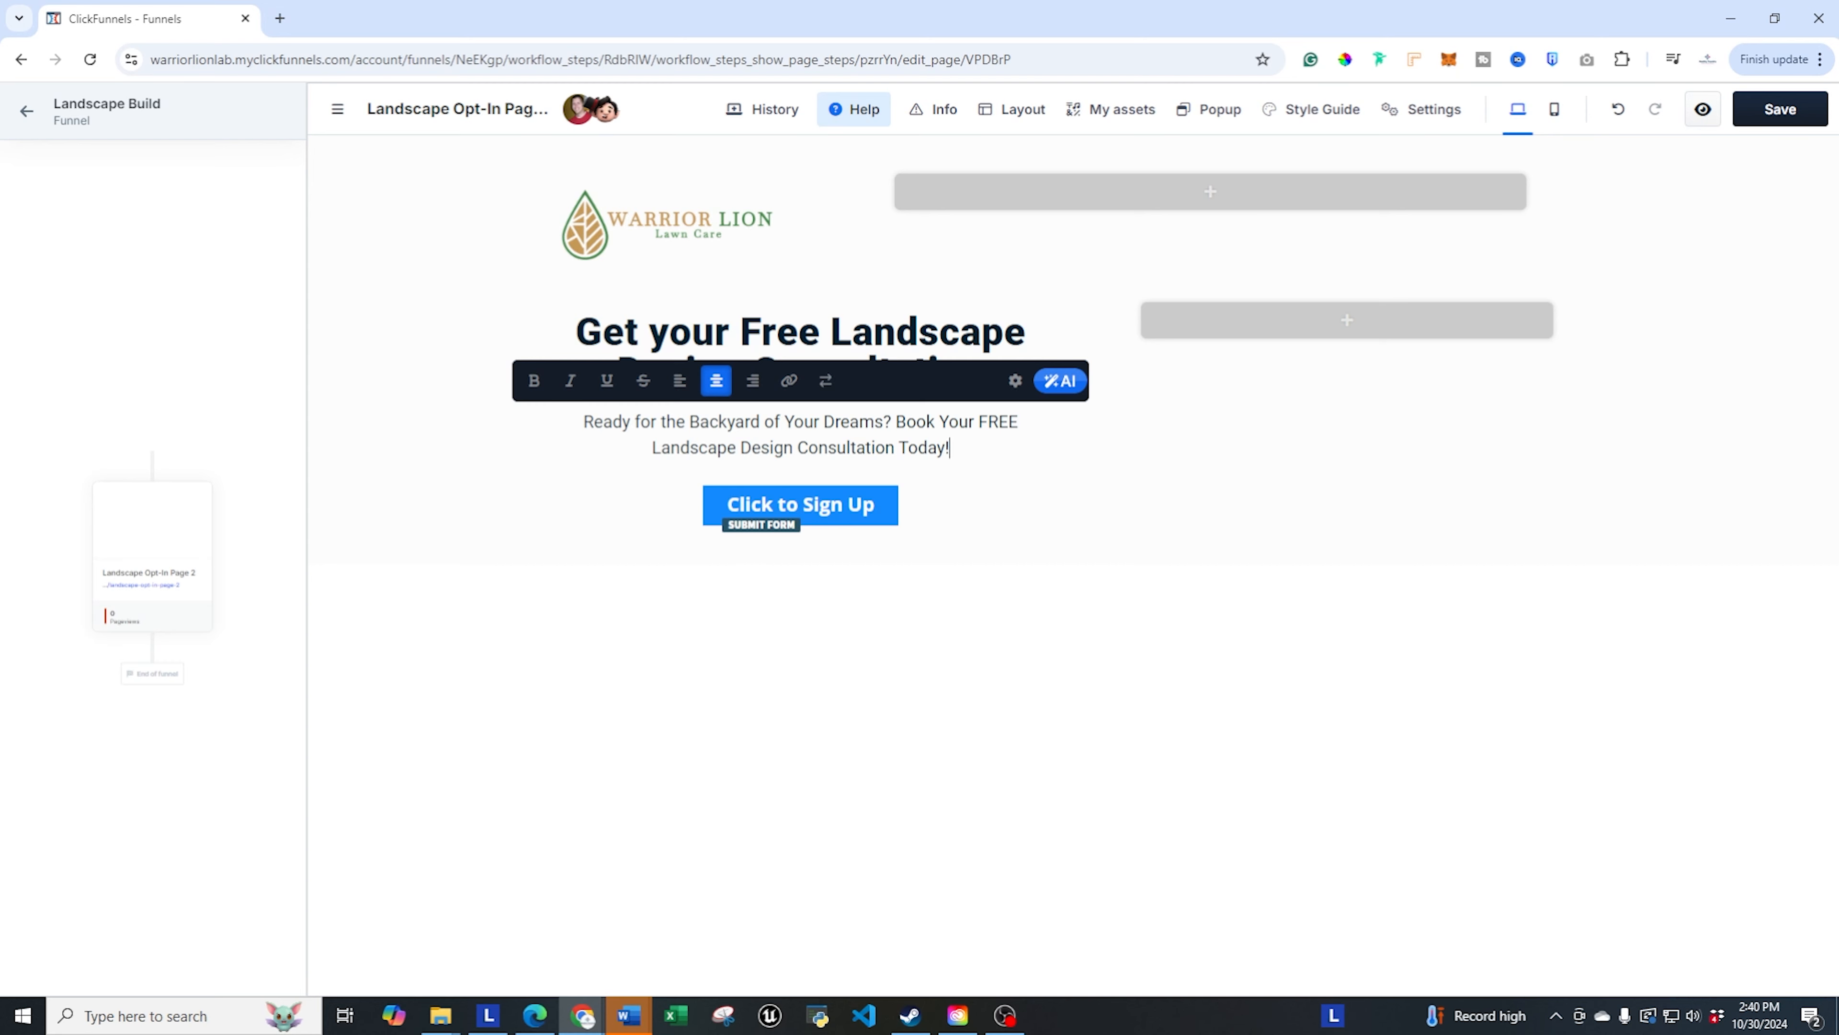
- Change the button's text to "Book Your FREE Consultation Today!" and open its settings
left_click(866, 515)
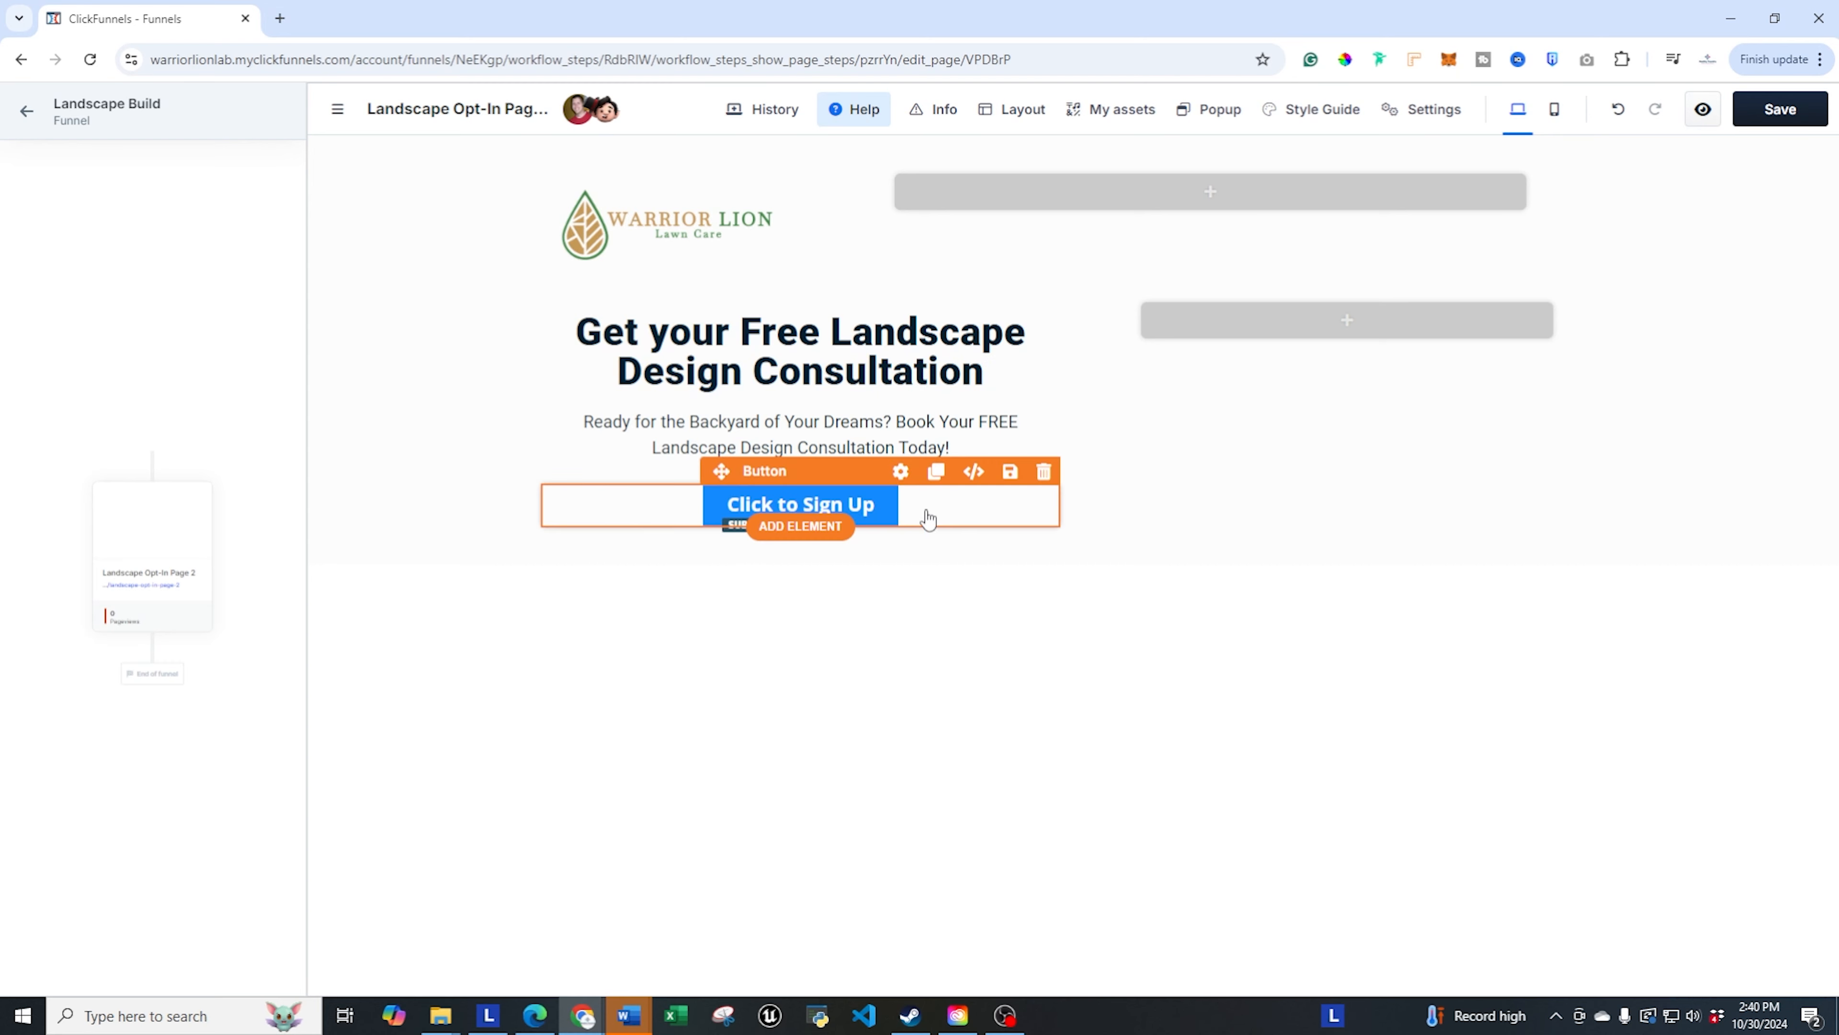
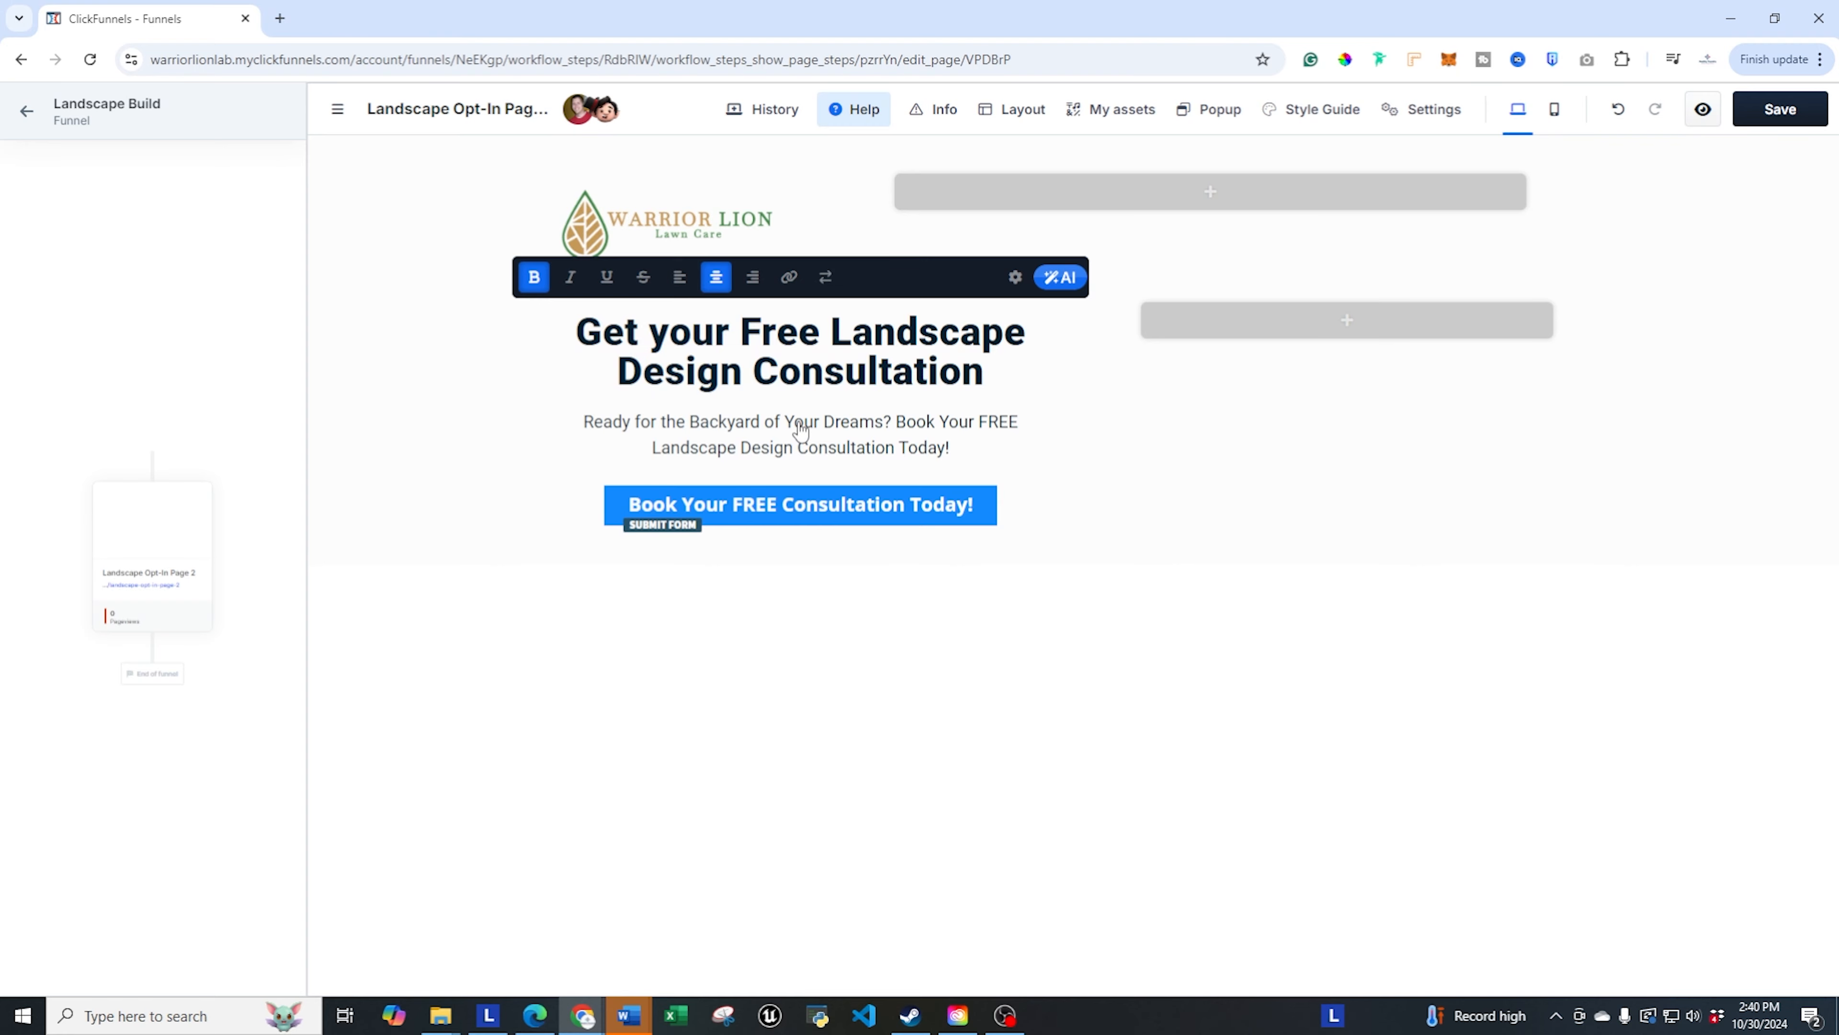
left_click(896, 522)
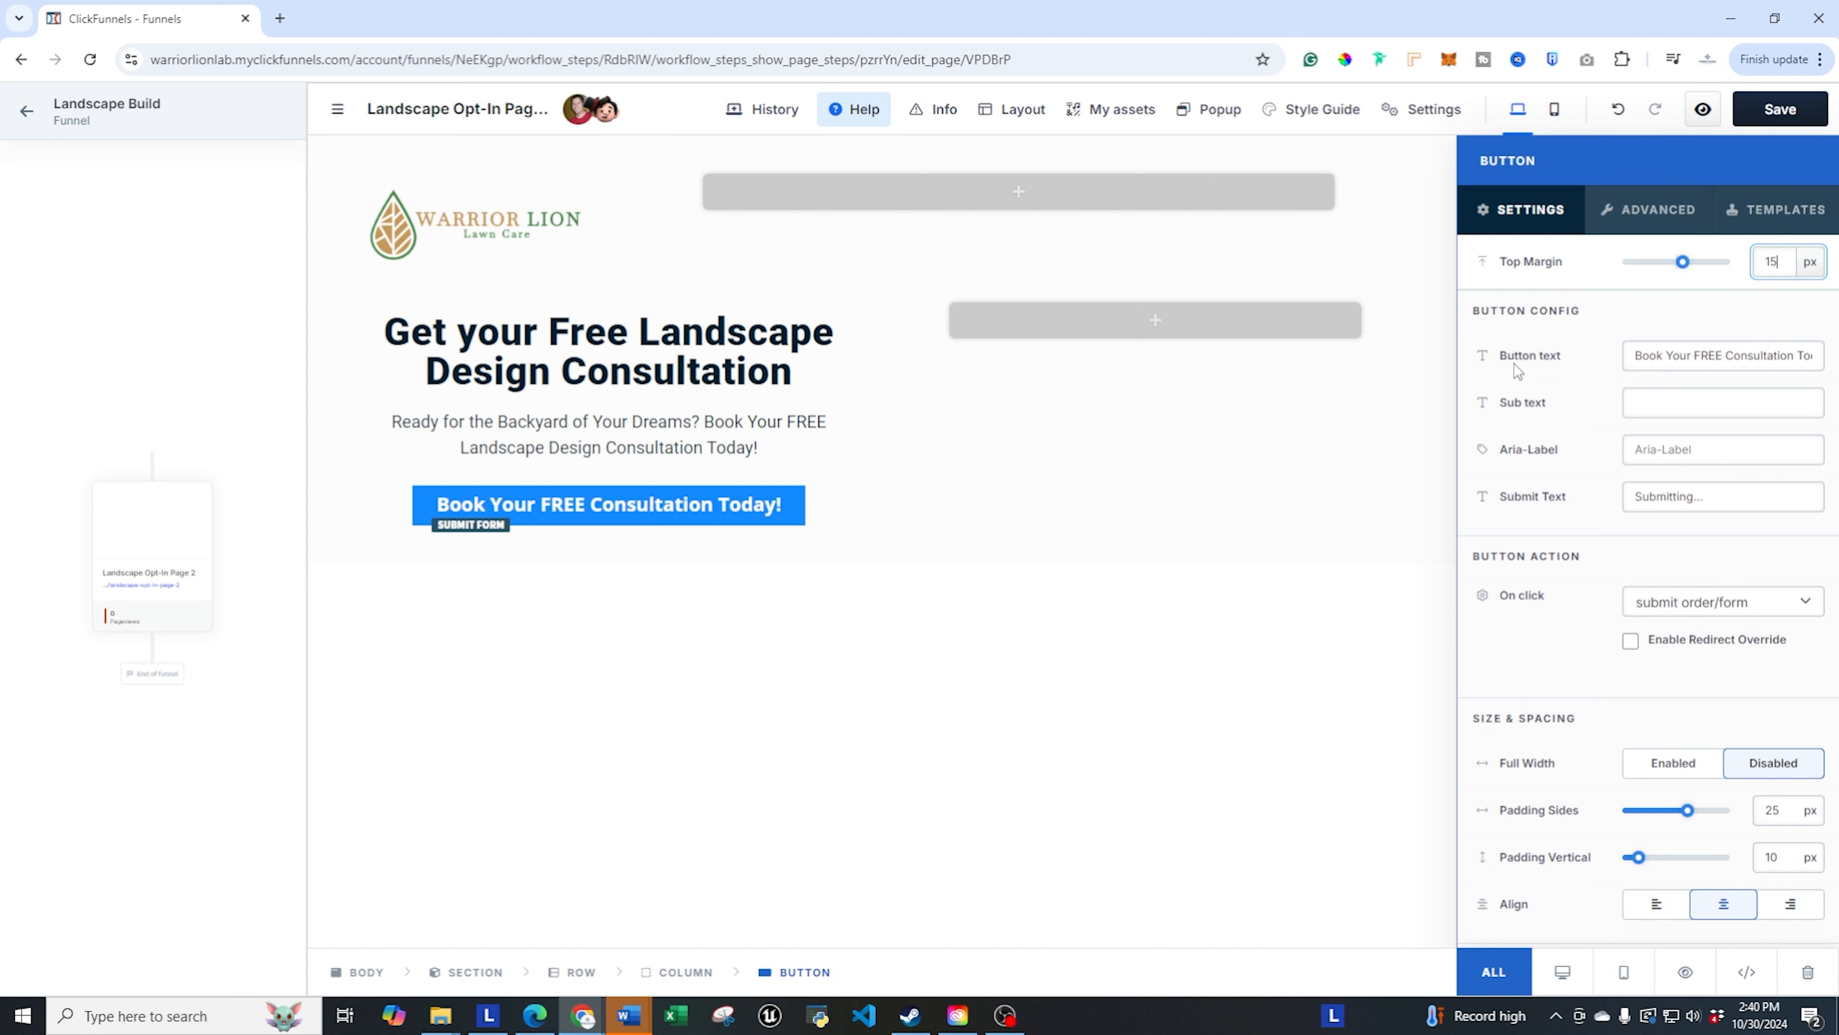
left_click(1668, 354)
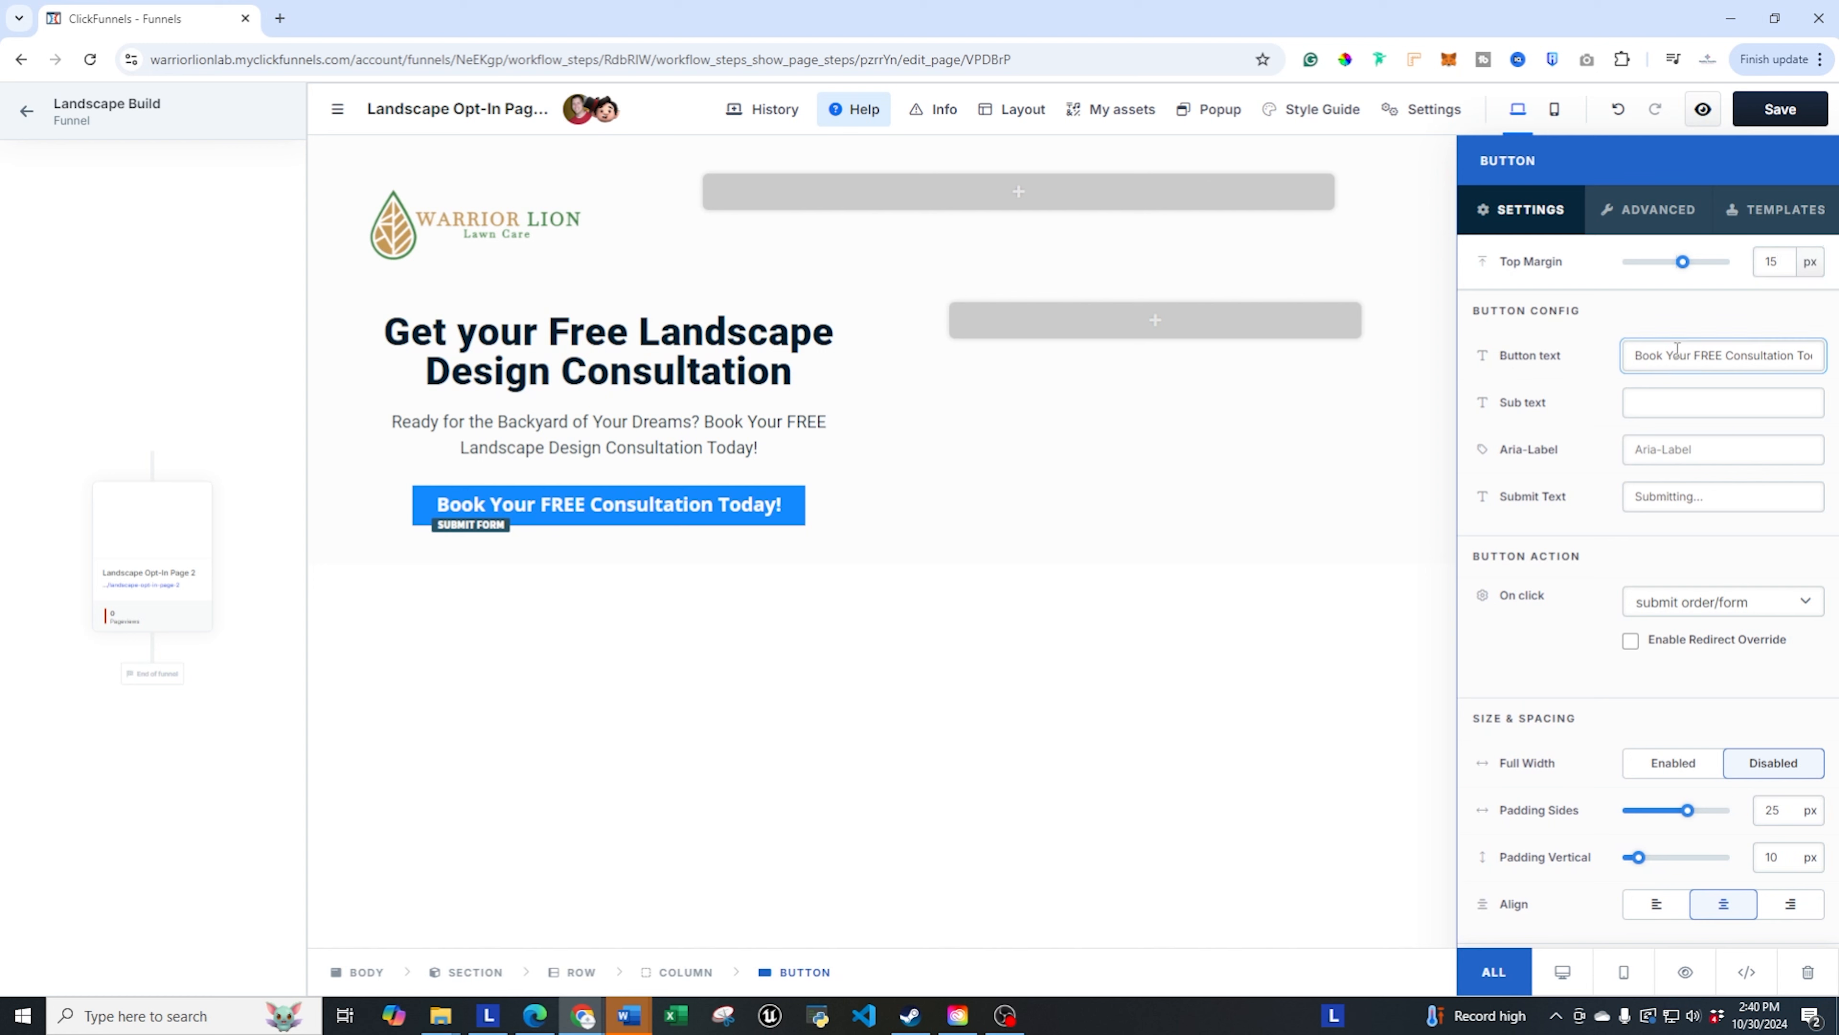
- Try placeholder sub text "ewffw" on the button and clear it again
left_click(1664, 397)
type("ewffw")
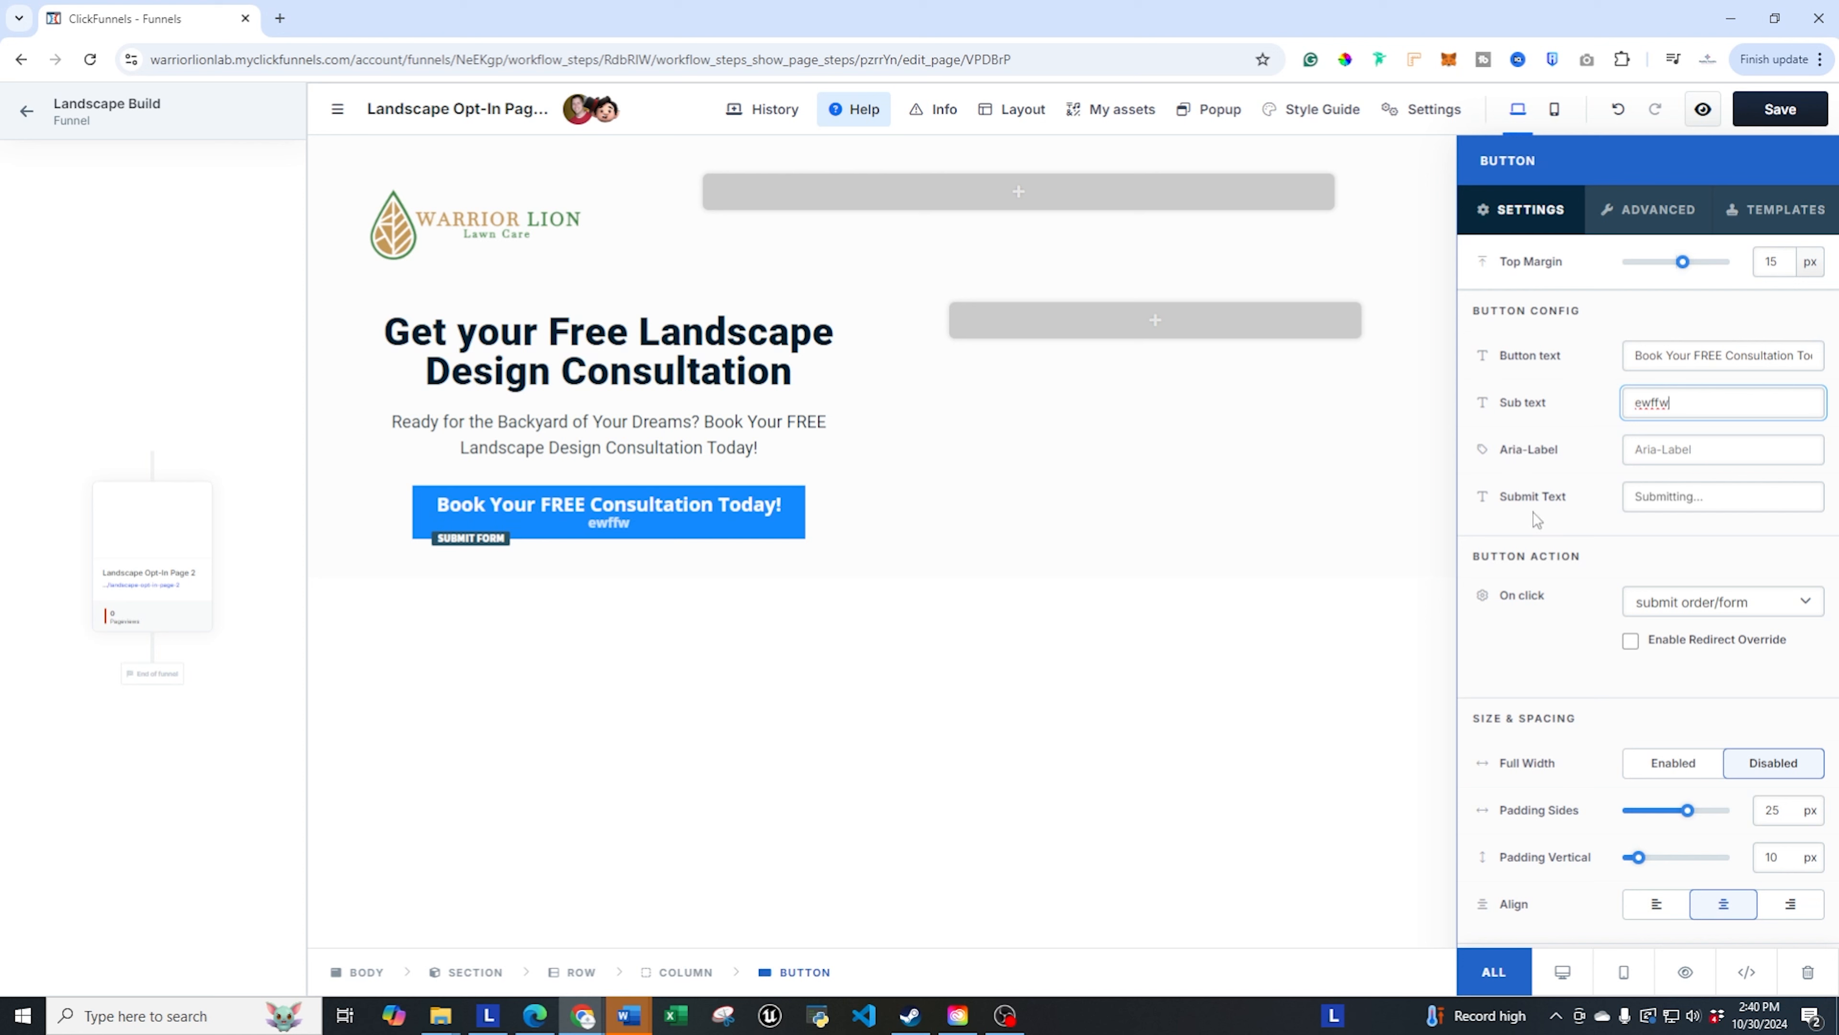
double_click(1646, 397)
key("BackSpace")
scroll(1573, 594, "down", 2)
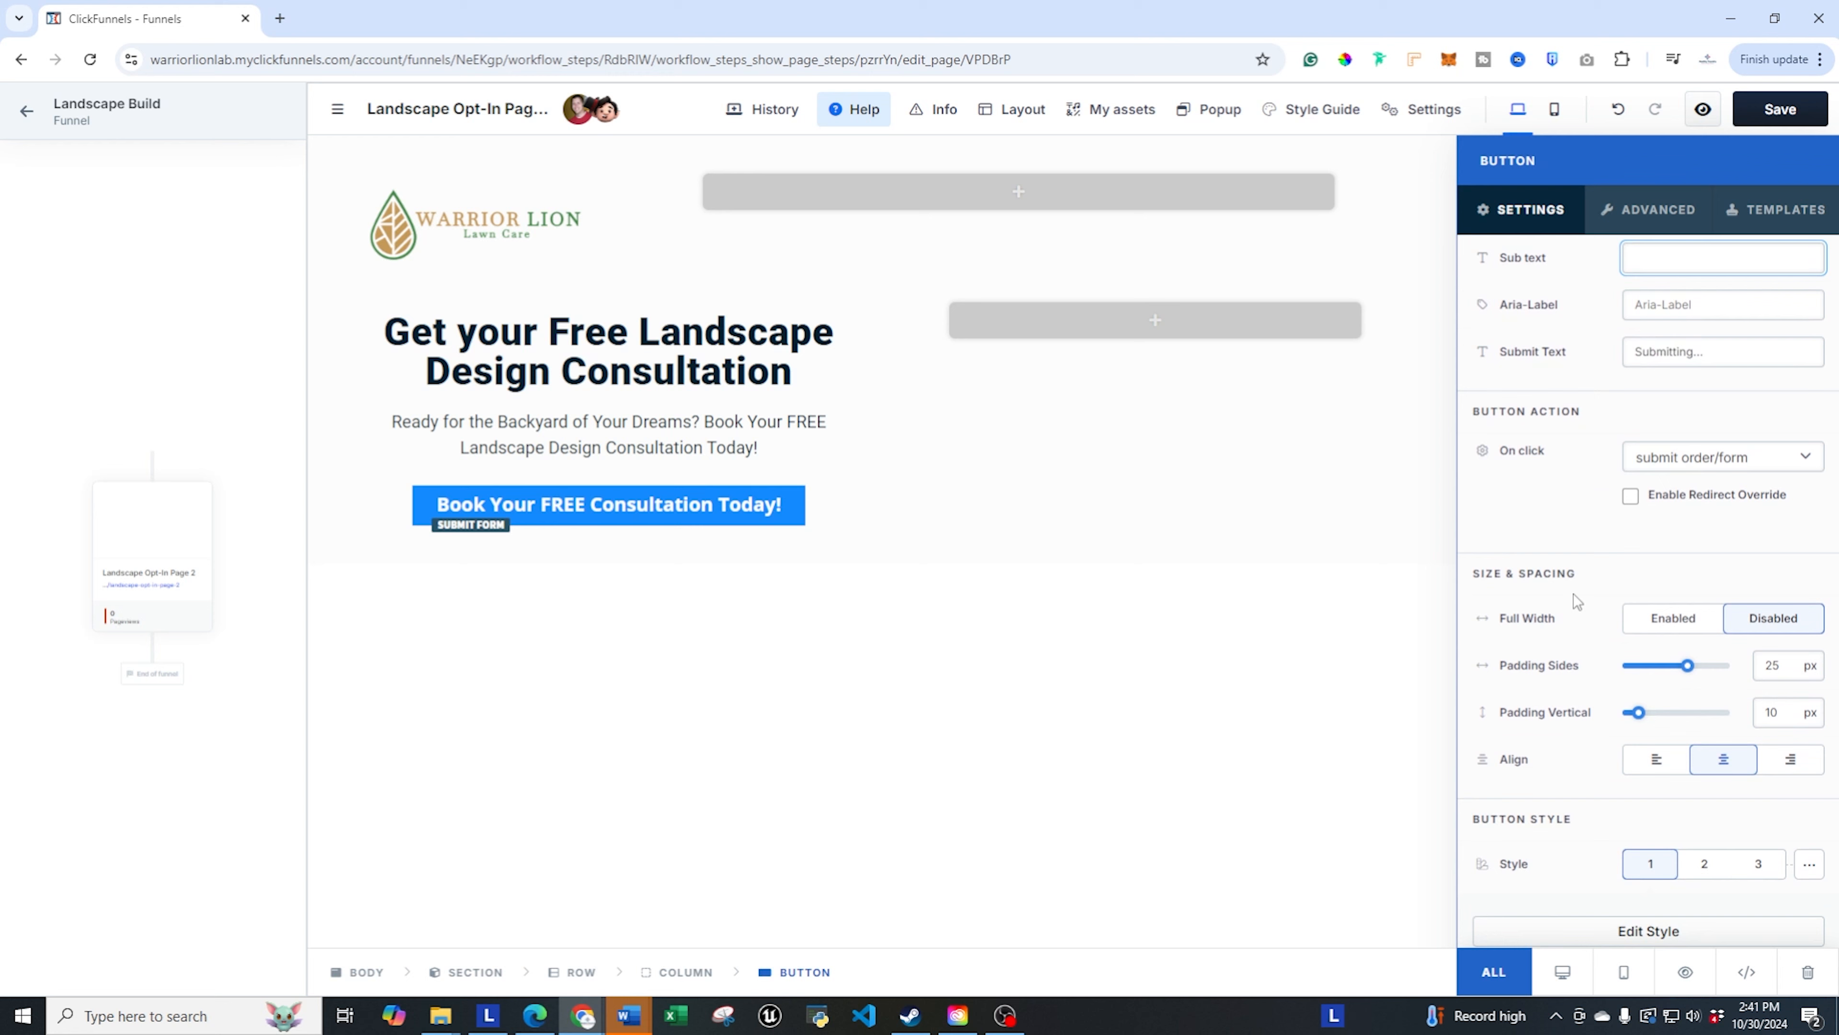
scroll(1575, 598, "down", 2)
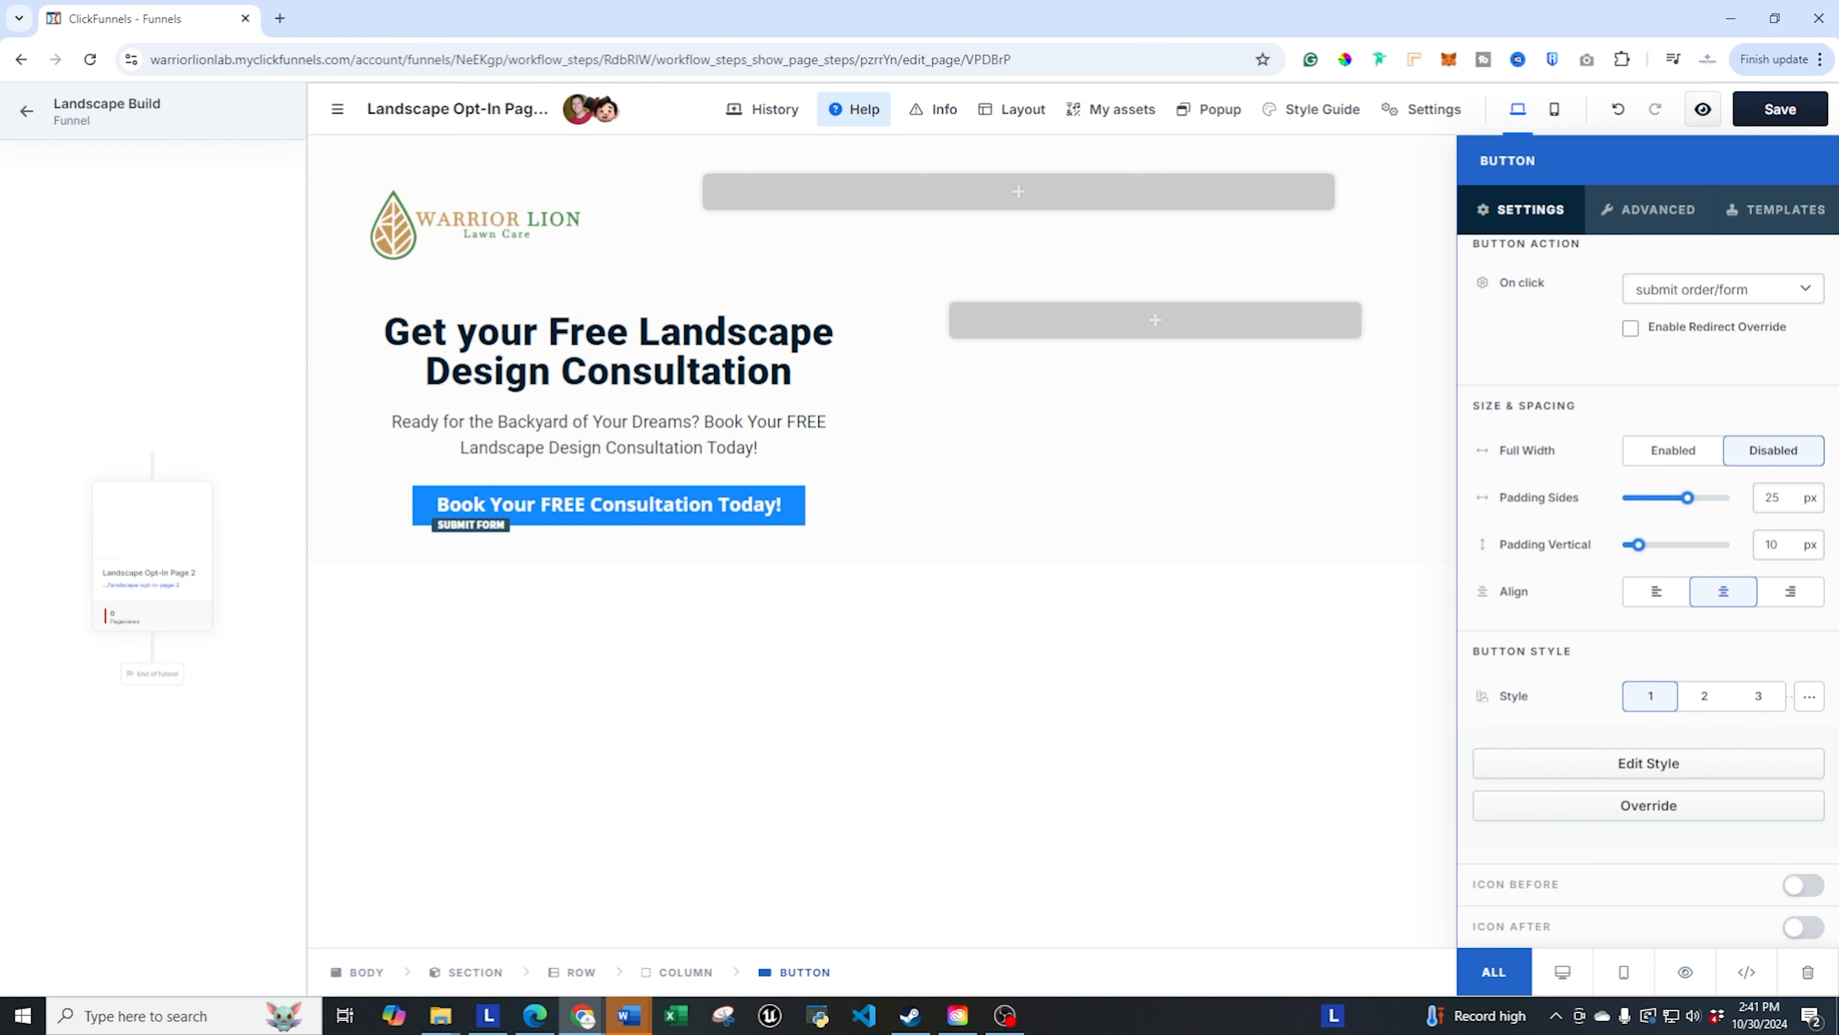
left_click(671, 663)
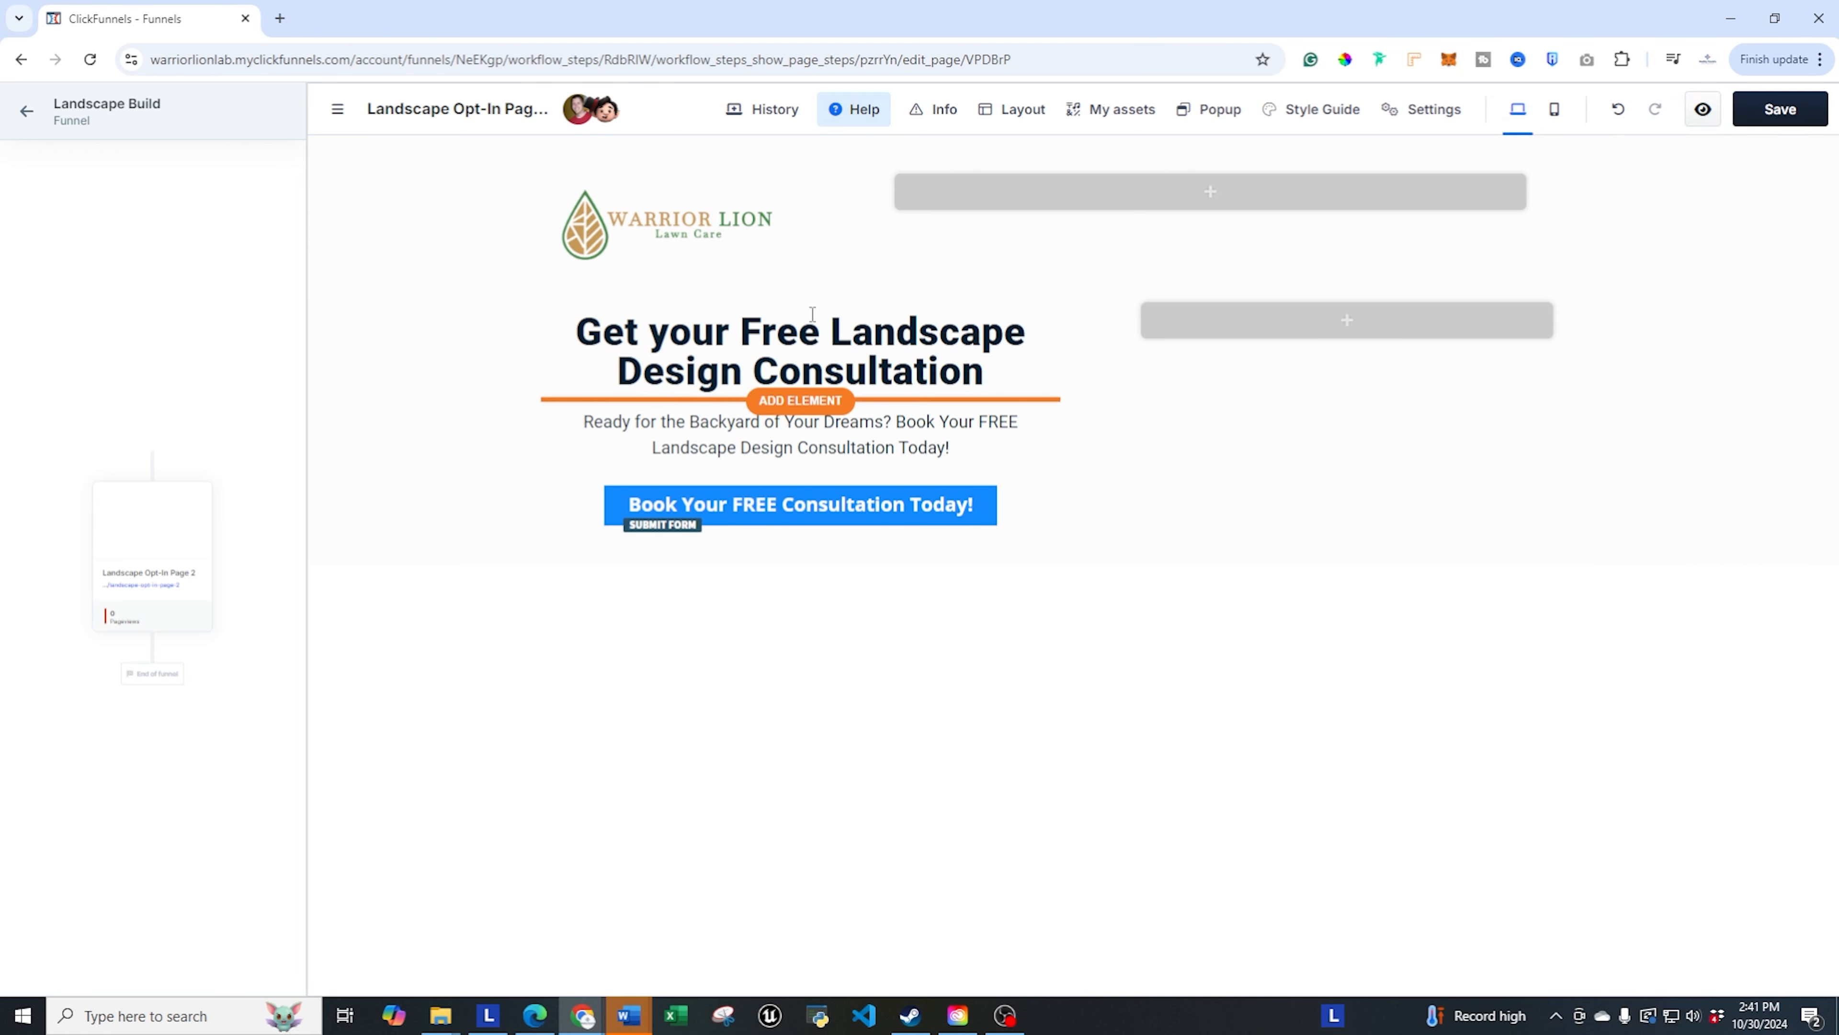
- Left-align the "Get your Free Landscape Design Consultation" headline
left_click(854, 344)
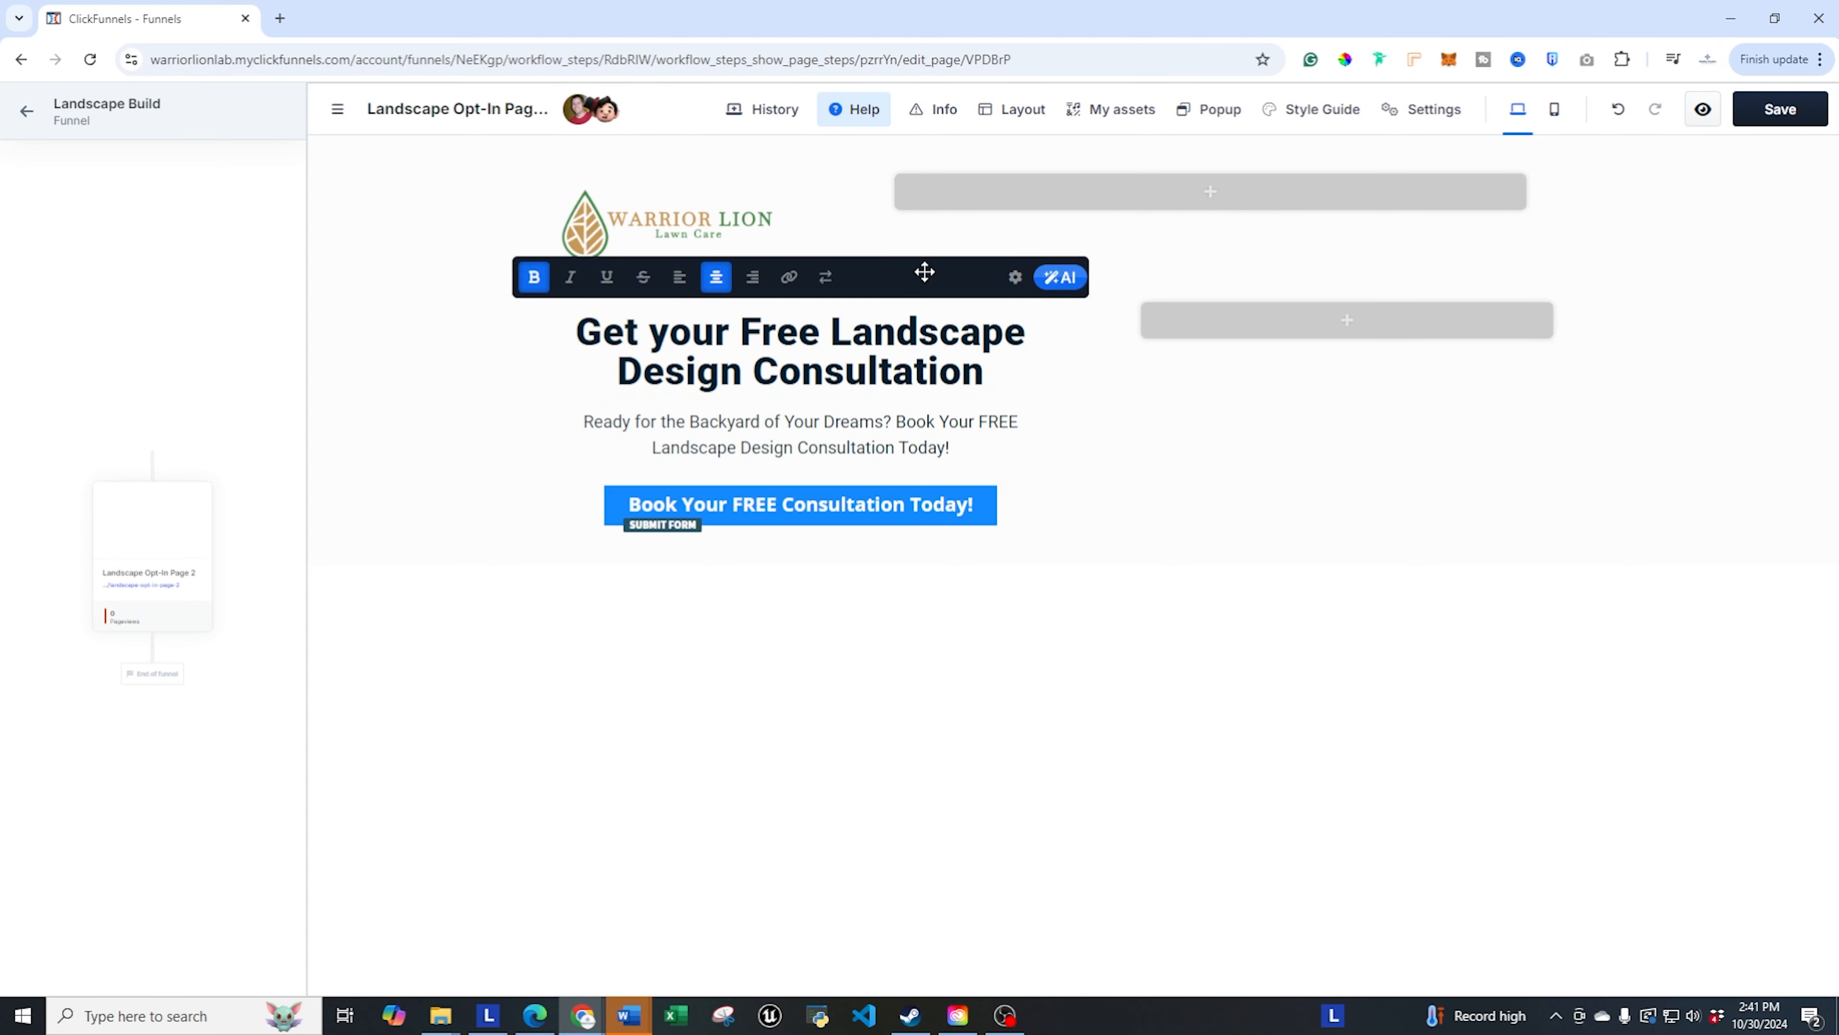
left_click(1019, 282)
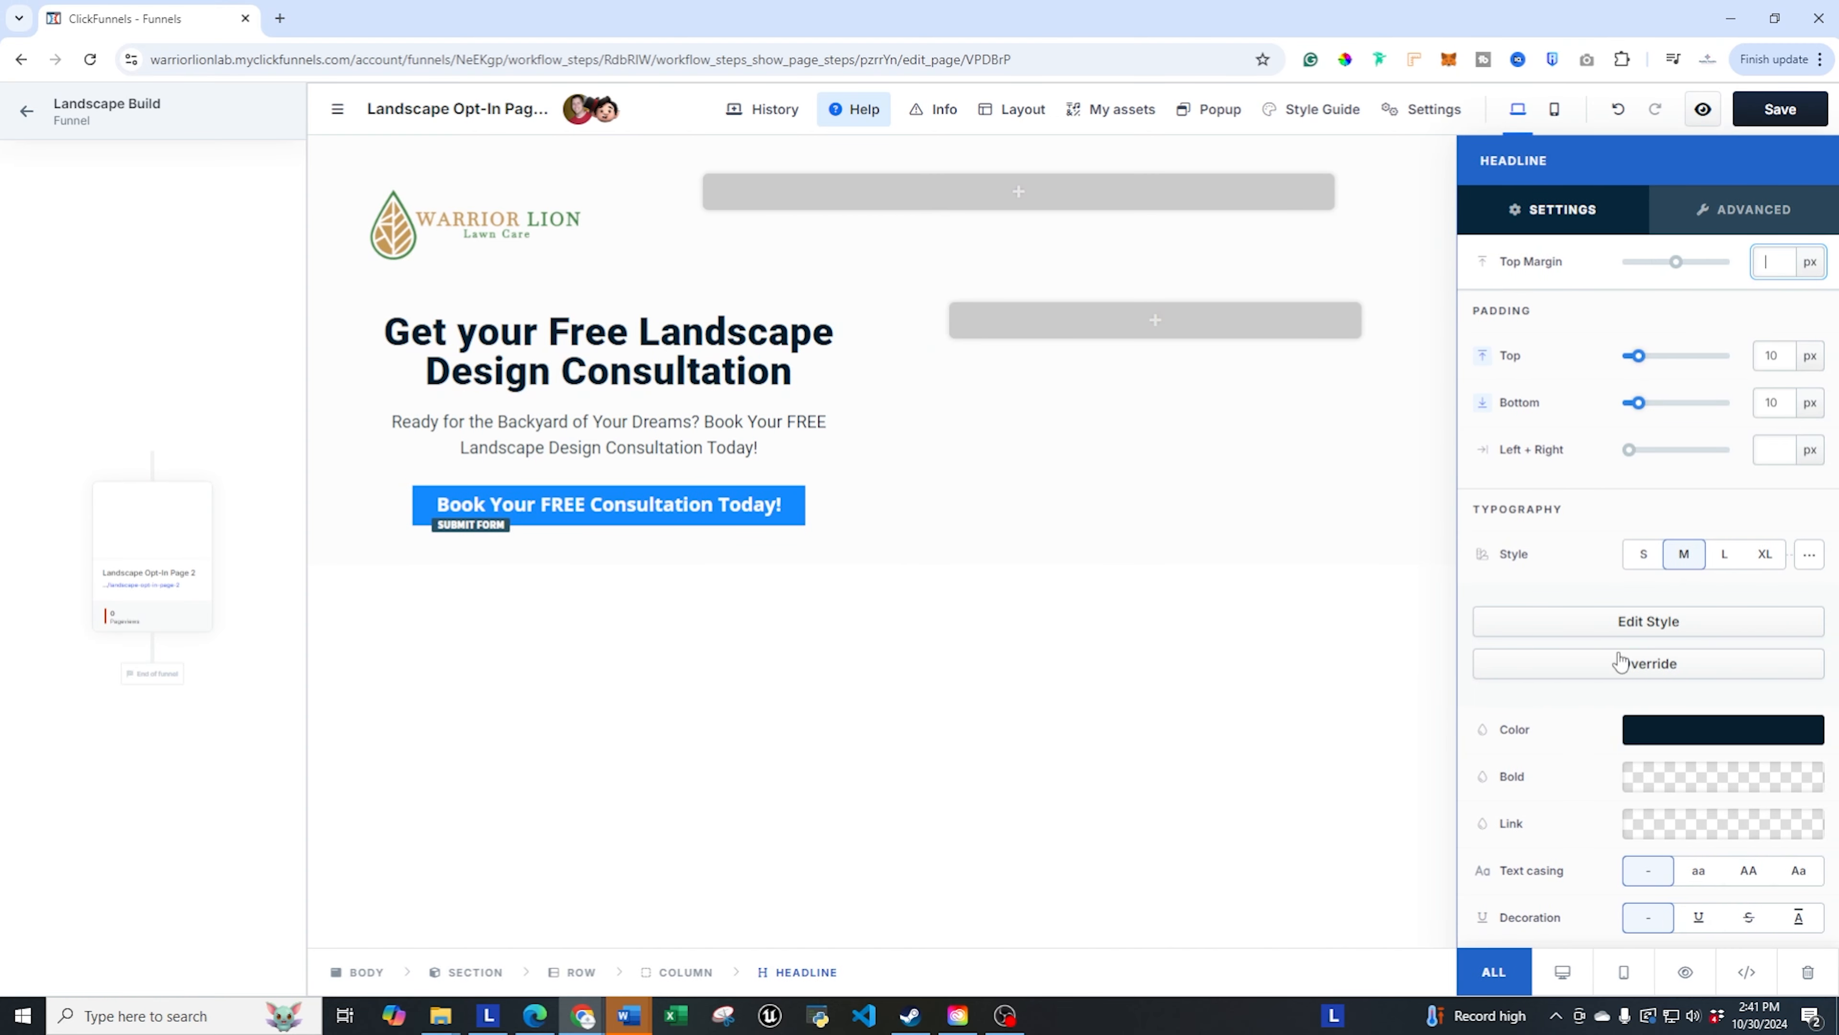
scroll(1615, 679, "down", 3)
left_click(1657, 694)
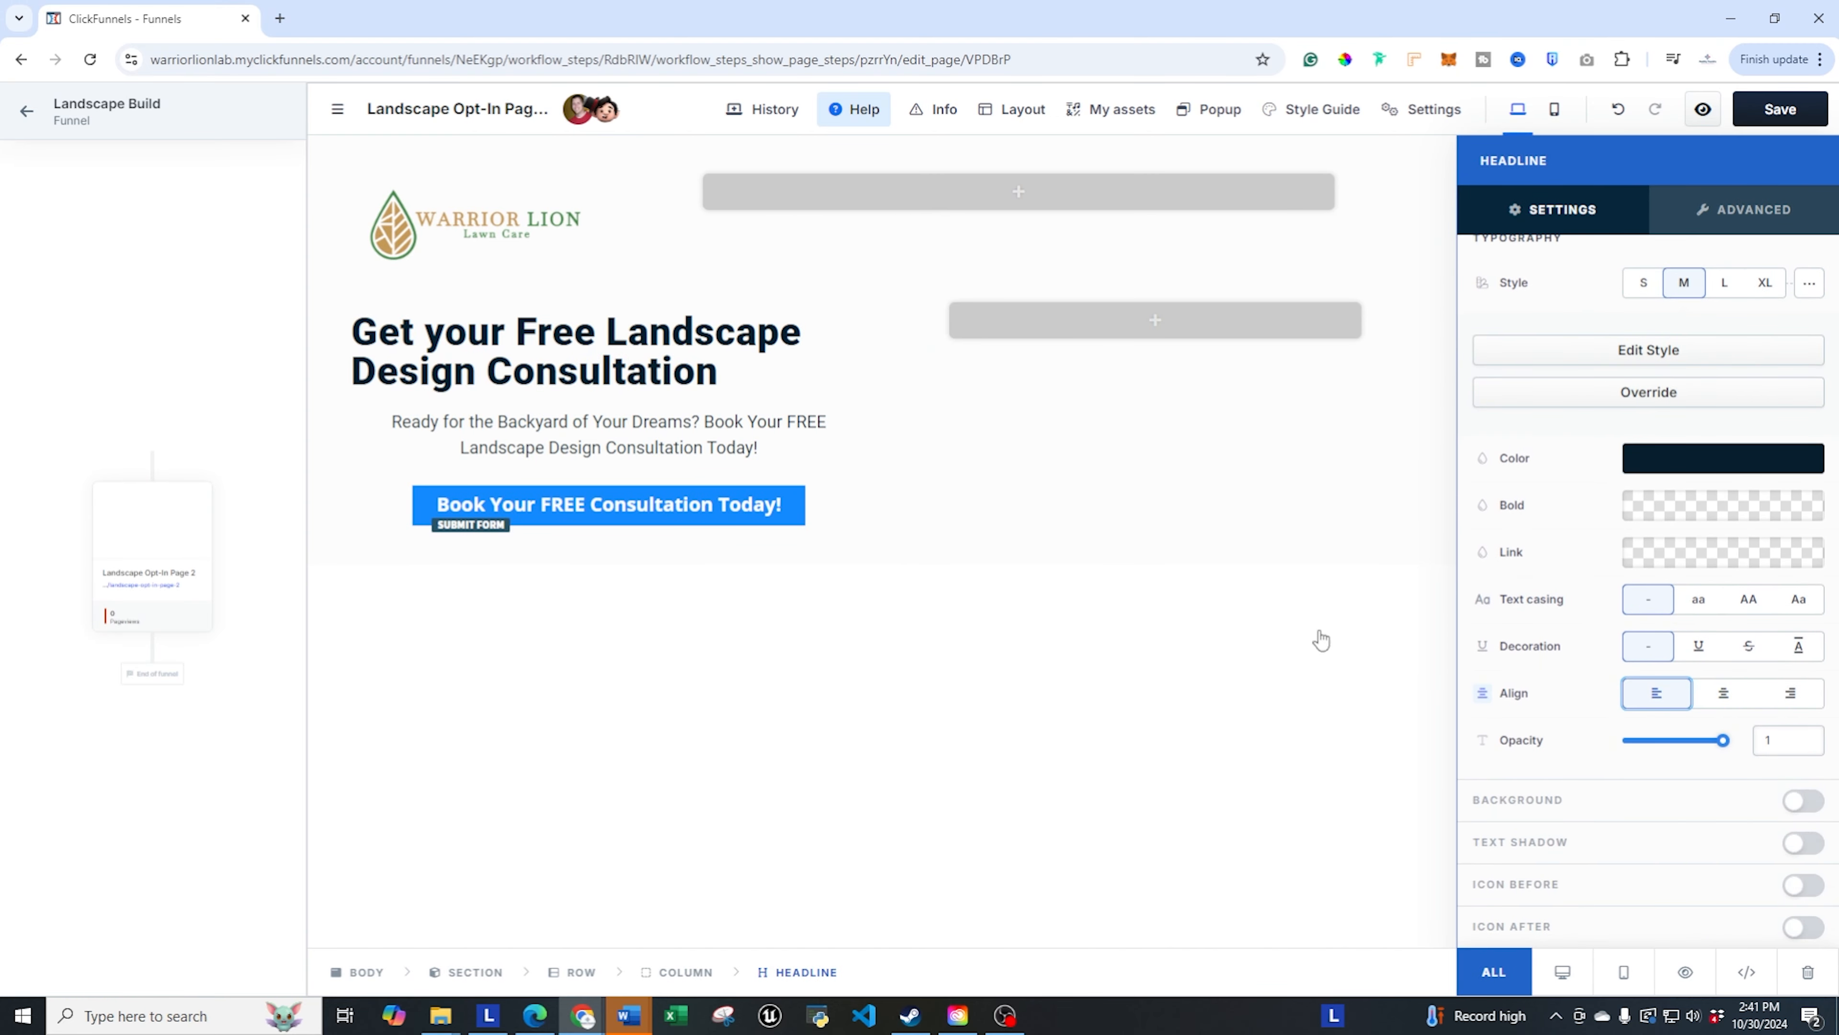
- Left-align the paragraph below the headline and close its settings
left_click(713, 420)
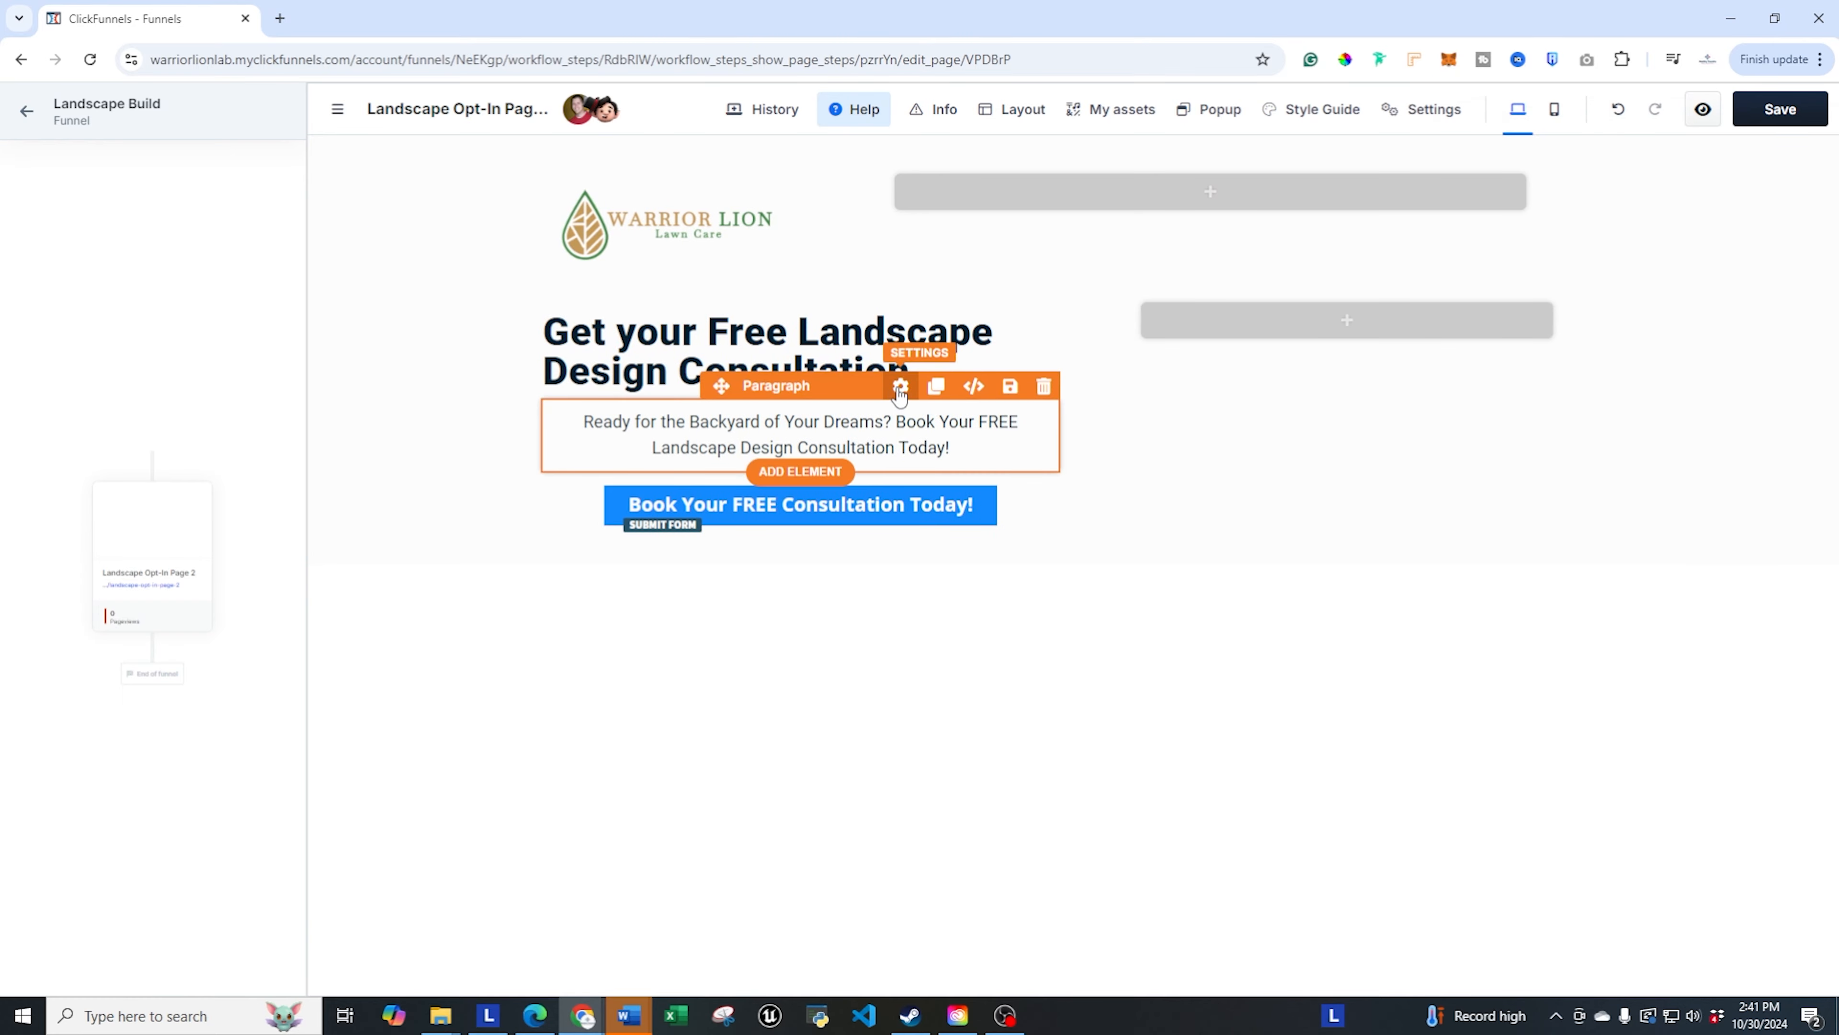
left_click(901, 389)
scroll(1627, 912, "down", 4)
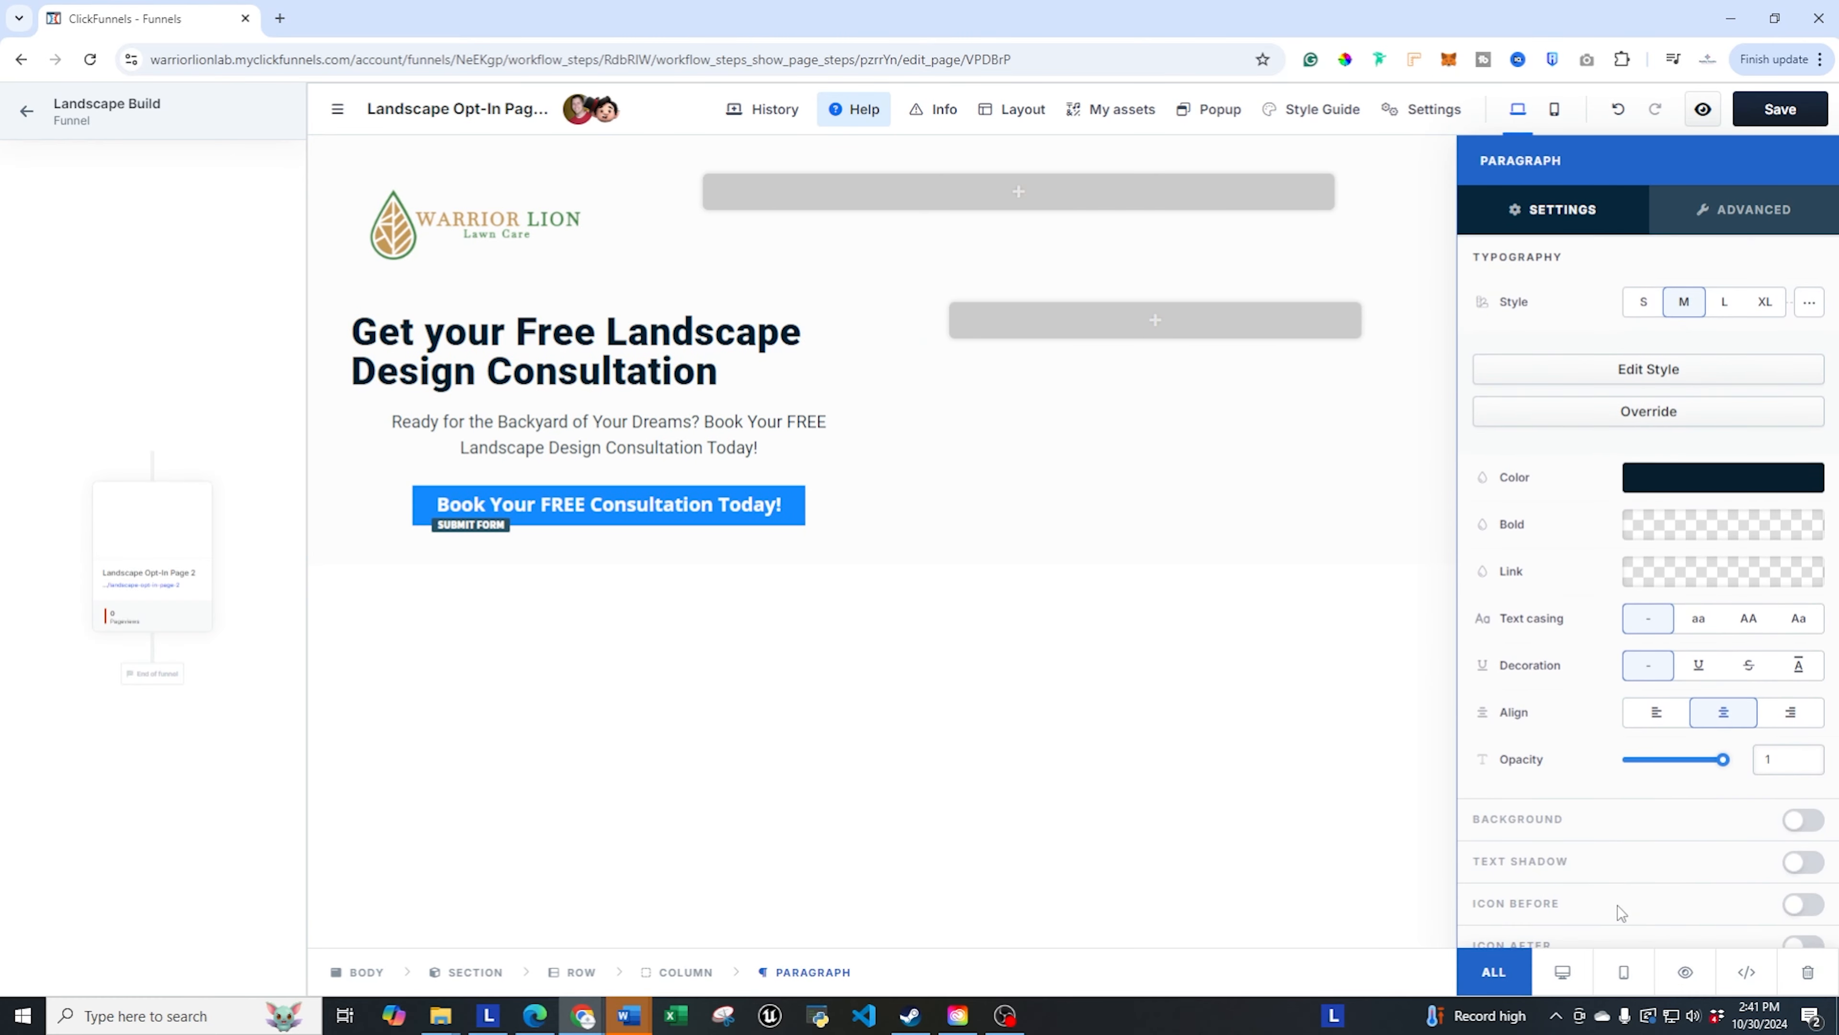
left_click(1657, 693)
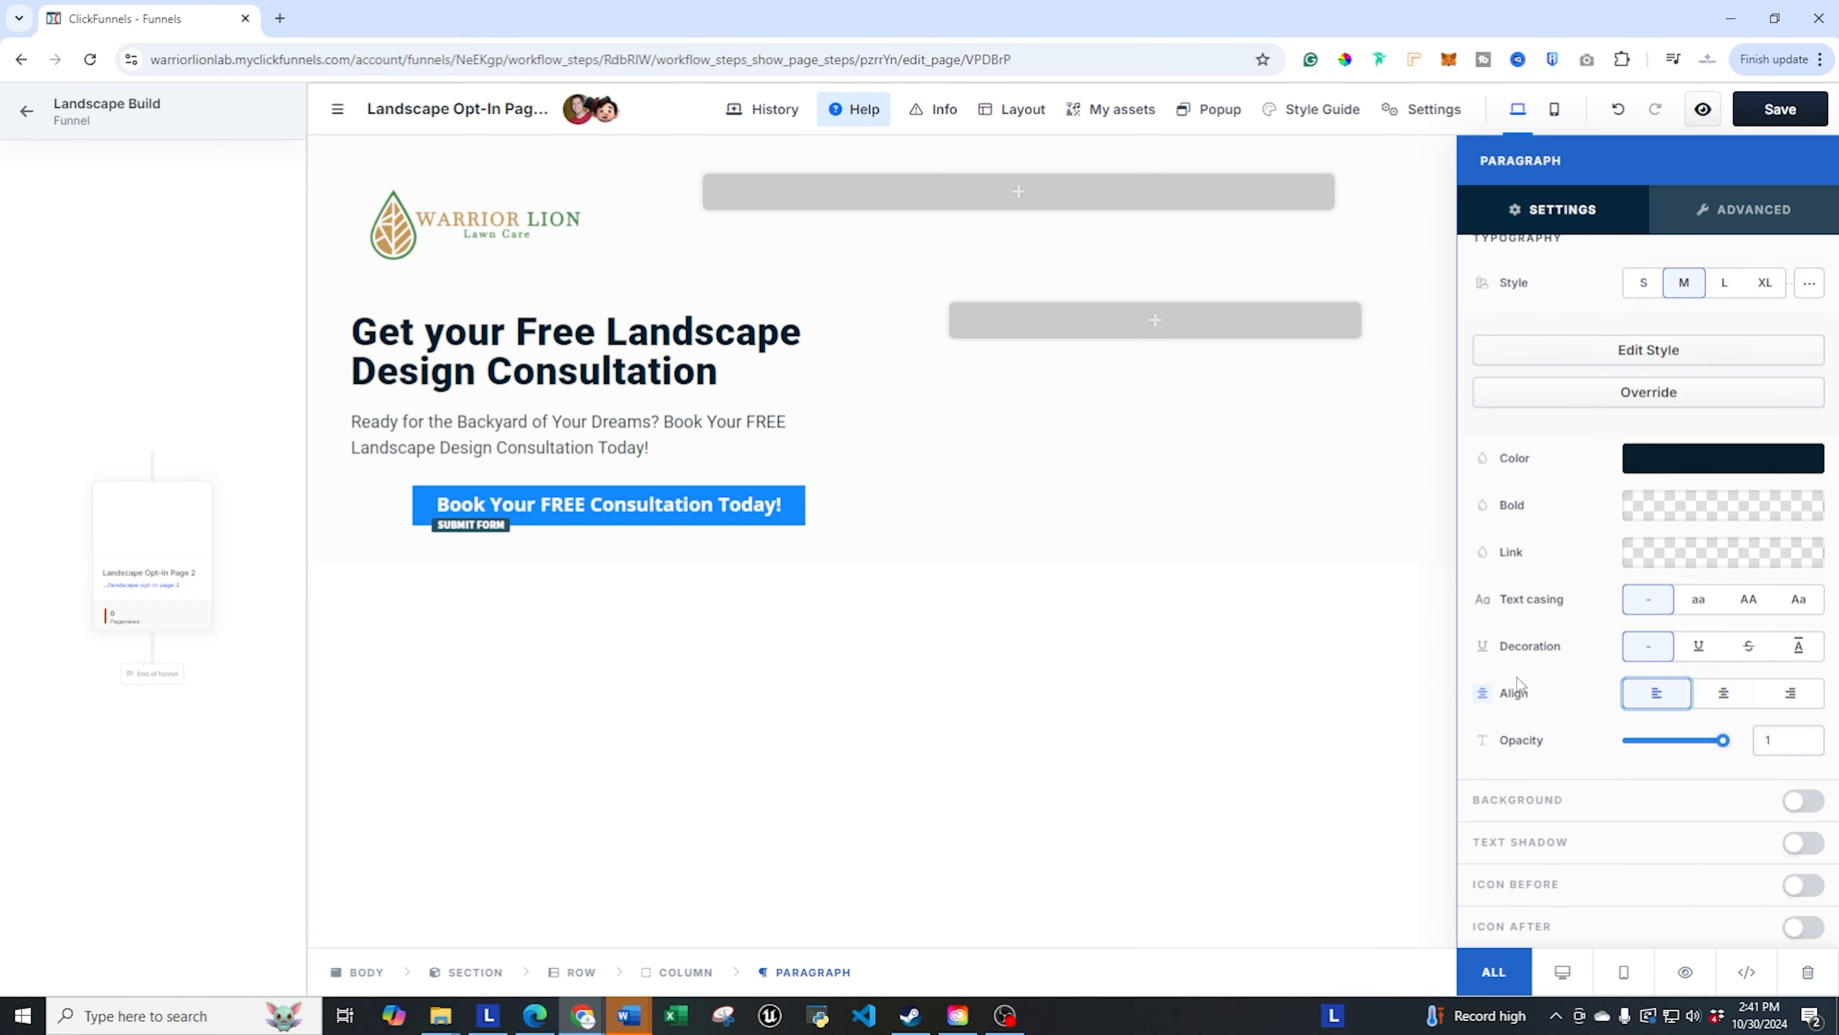
left_click(987, 544)
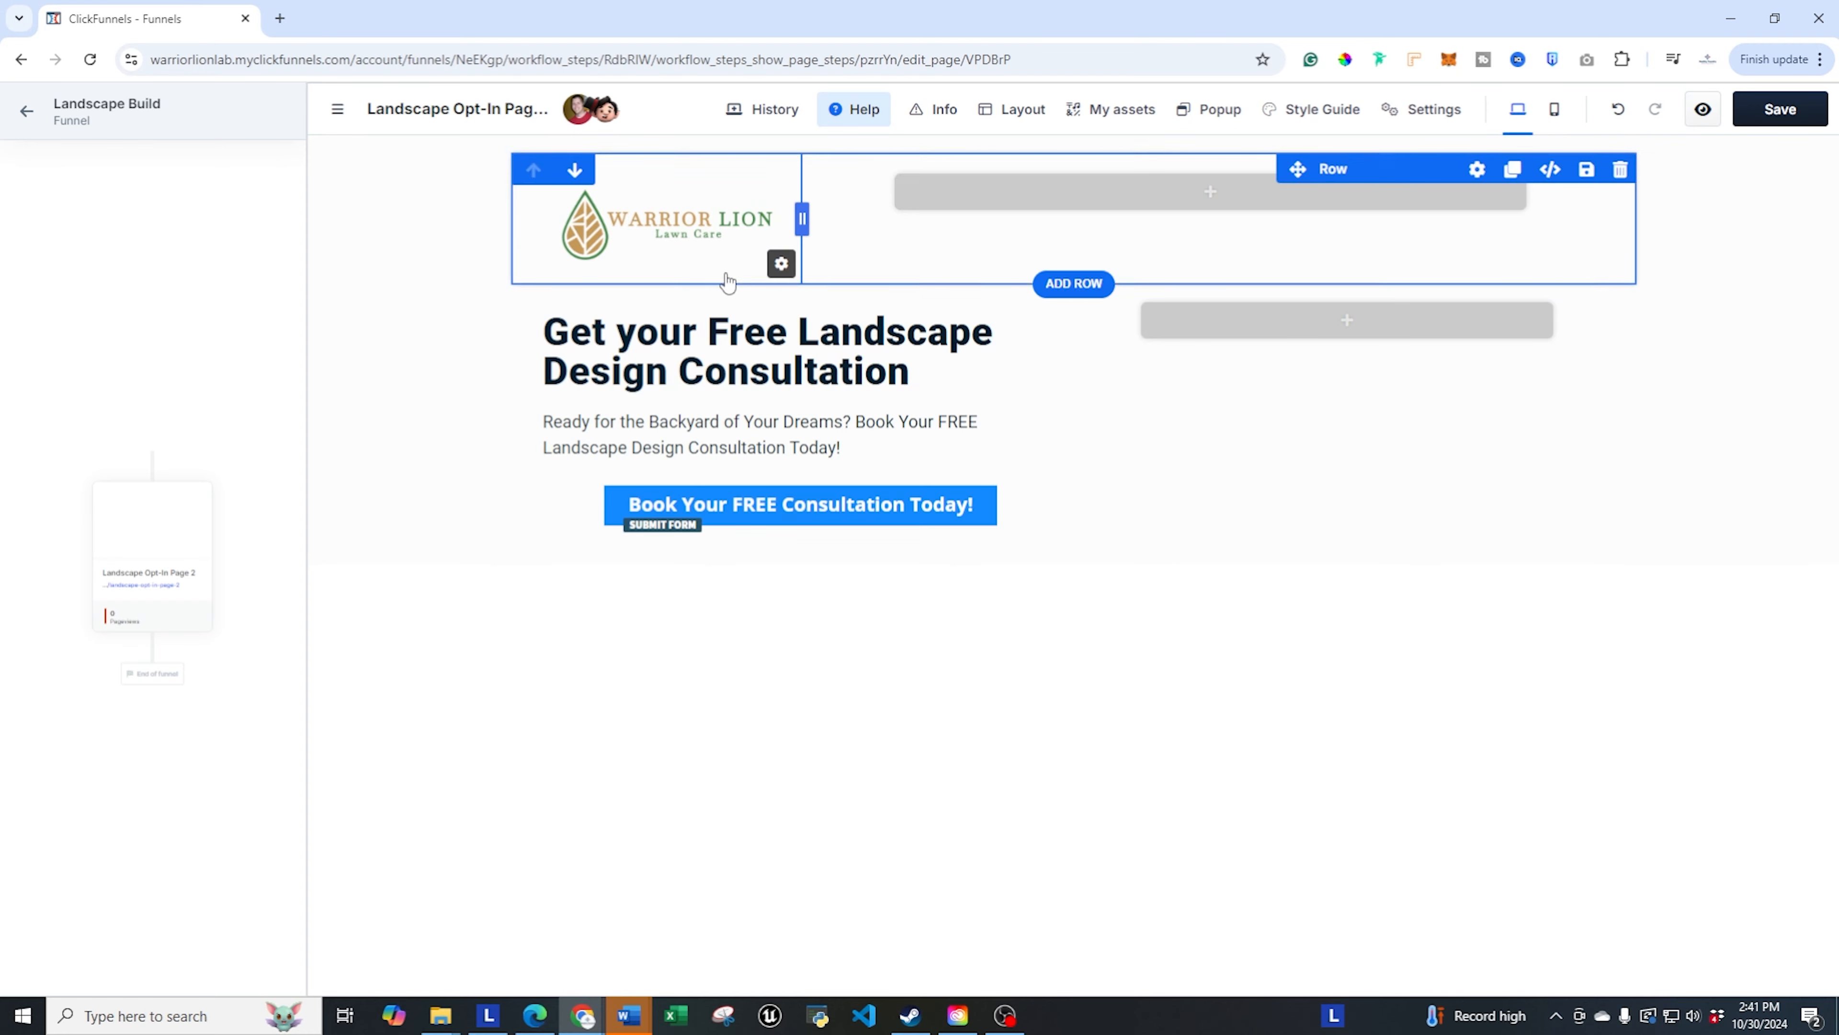
- Switch the "Book Your FREE Consultation Today!" button from the numbered preset styles to custom styling
left_click(918, 505)
left_click(898, 475)
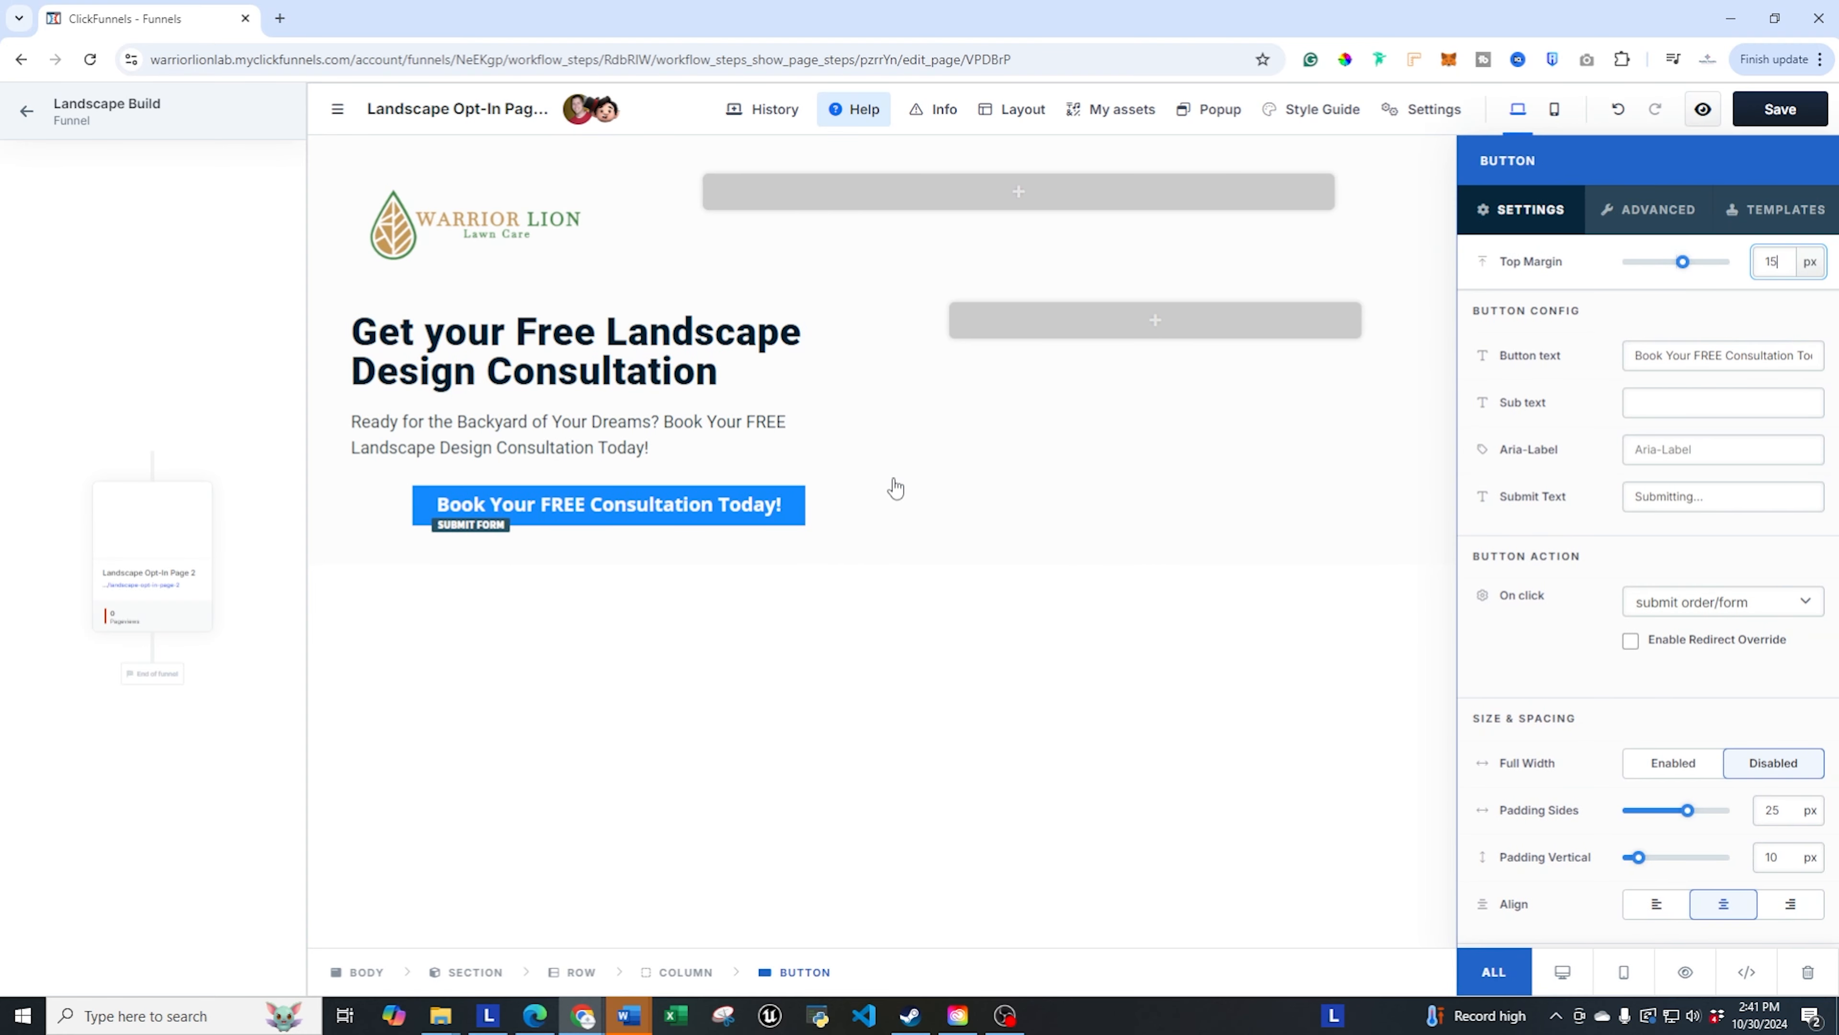
scroll(1521, 683, "down", 3)
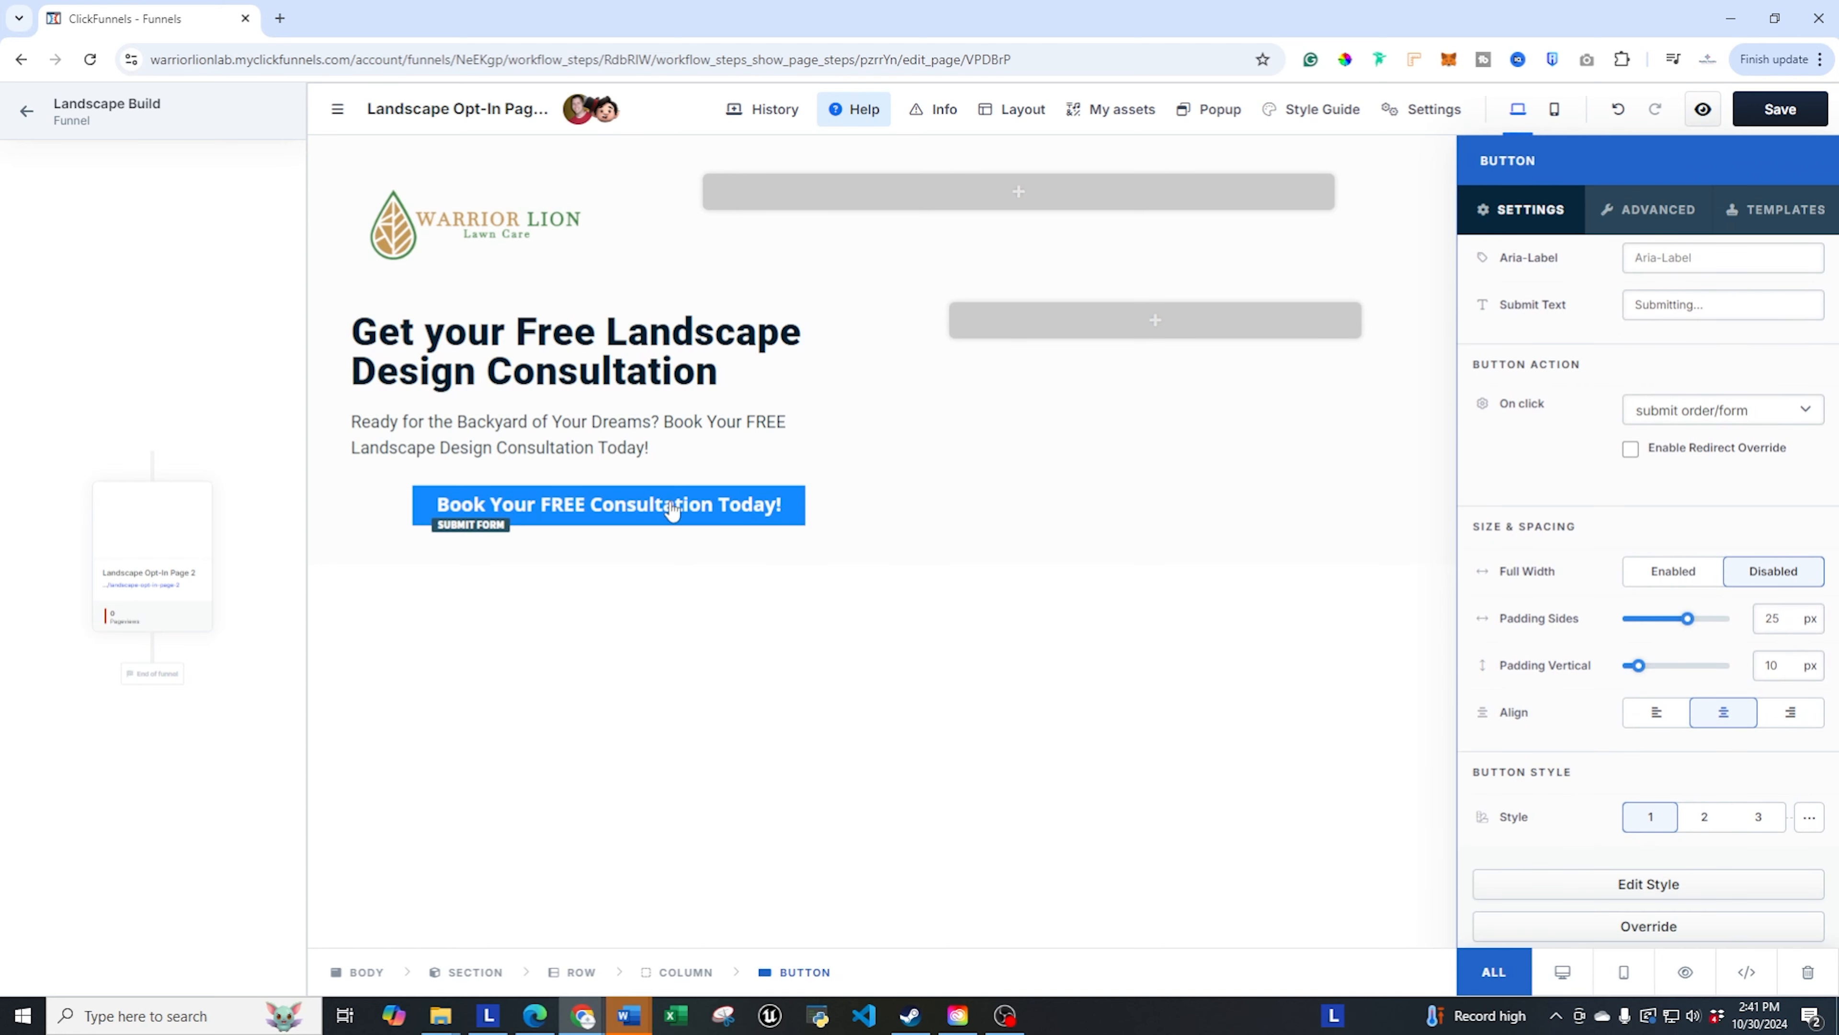
scroll(1558, 643, "down", 2)
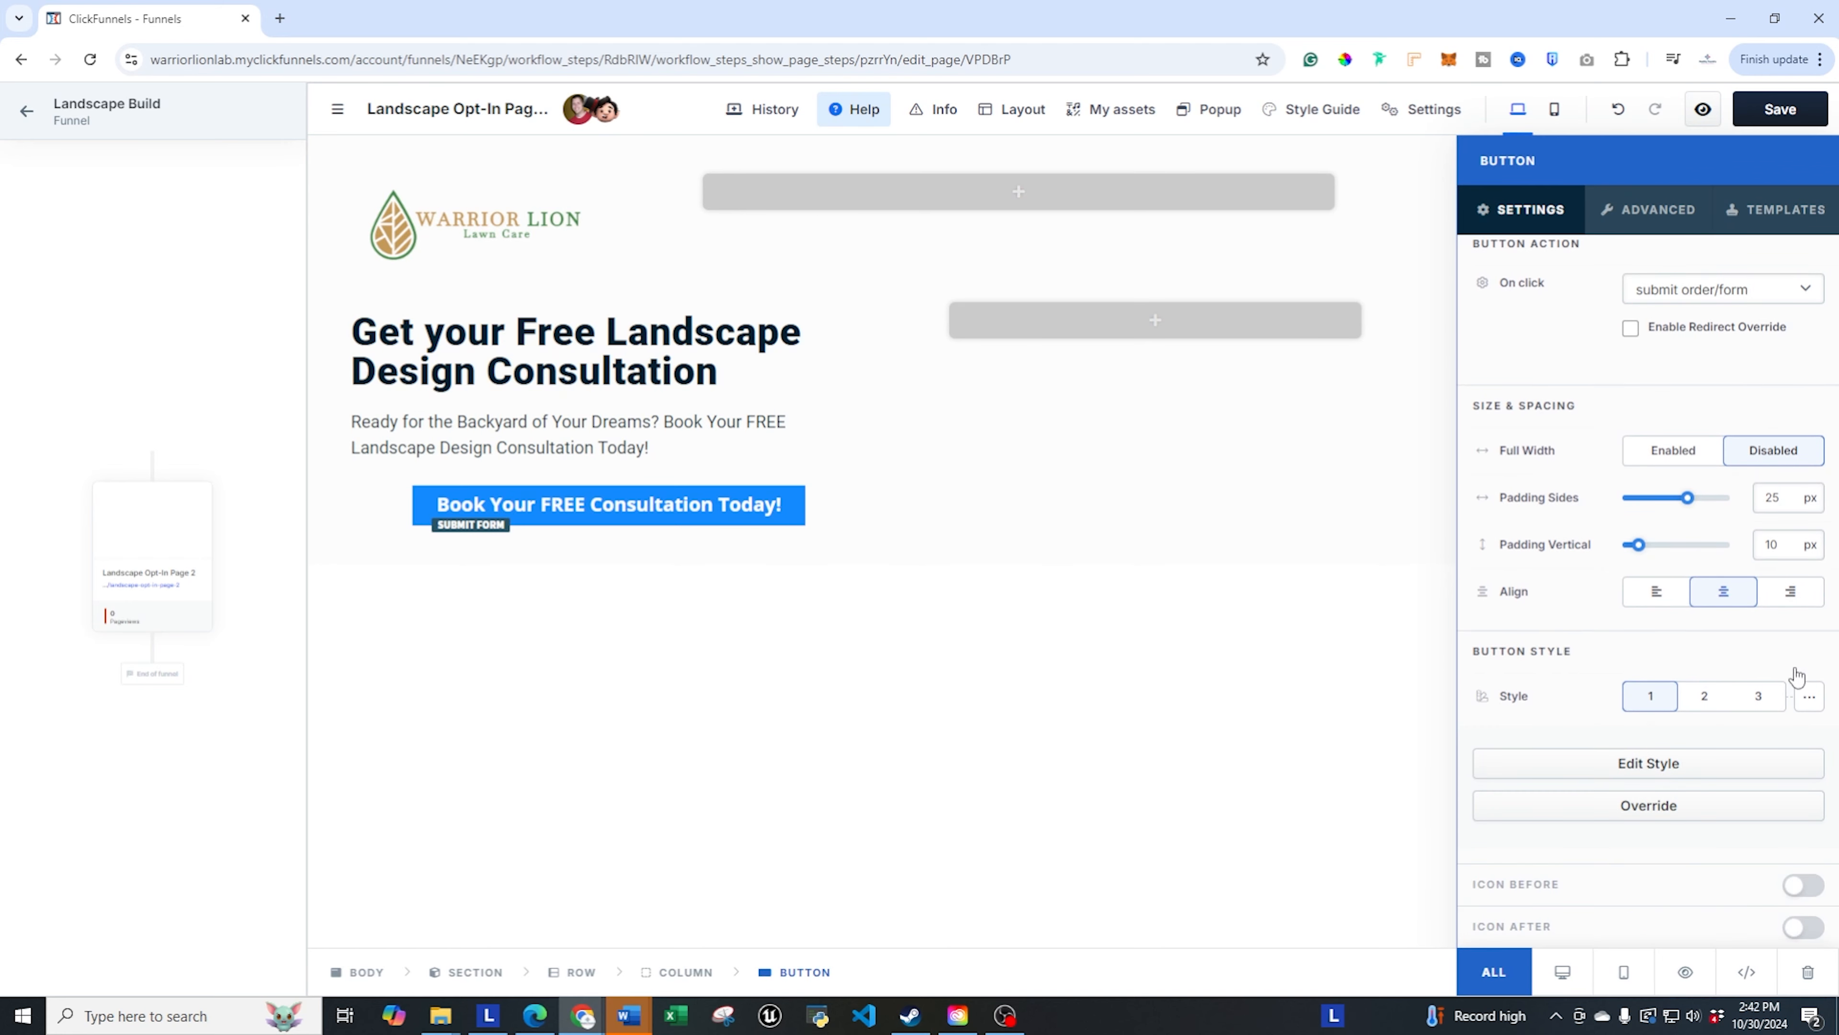
left_click(1809, 697)
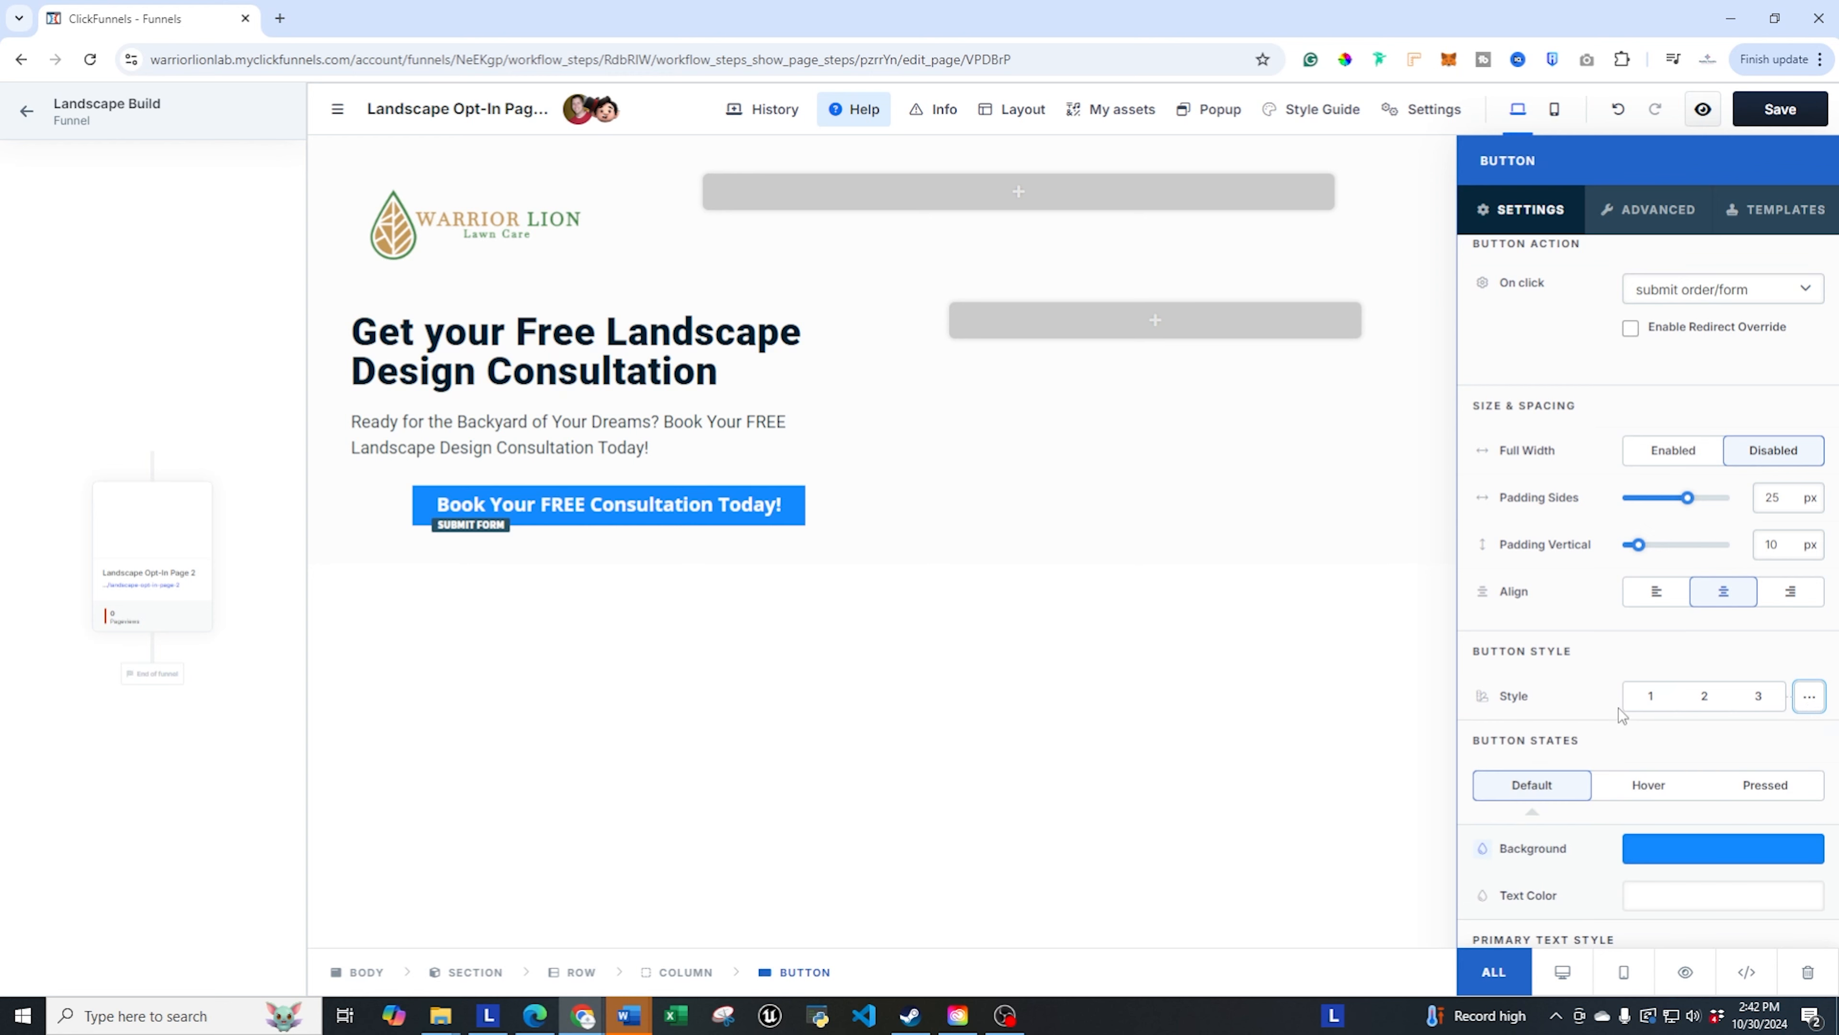
- Set the button's default background to the recently used gold colour, hex c69957
scroll(1618, 710, "down", 4)
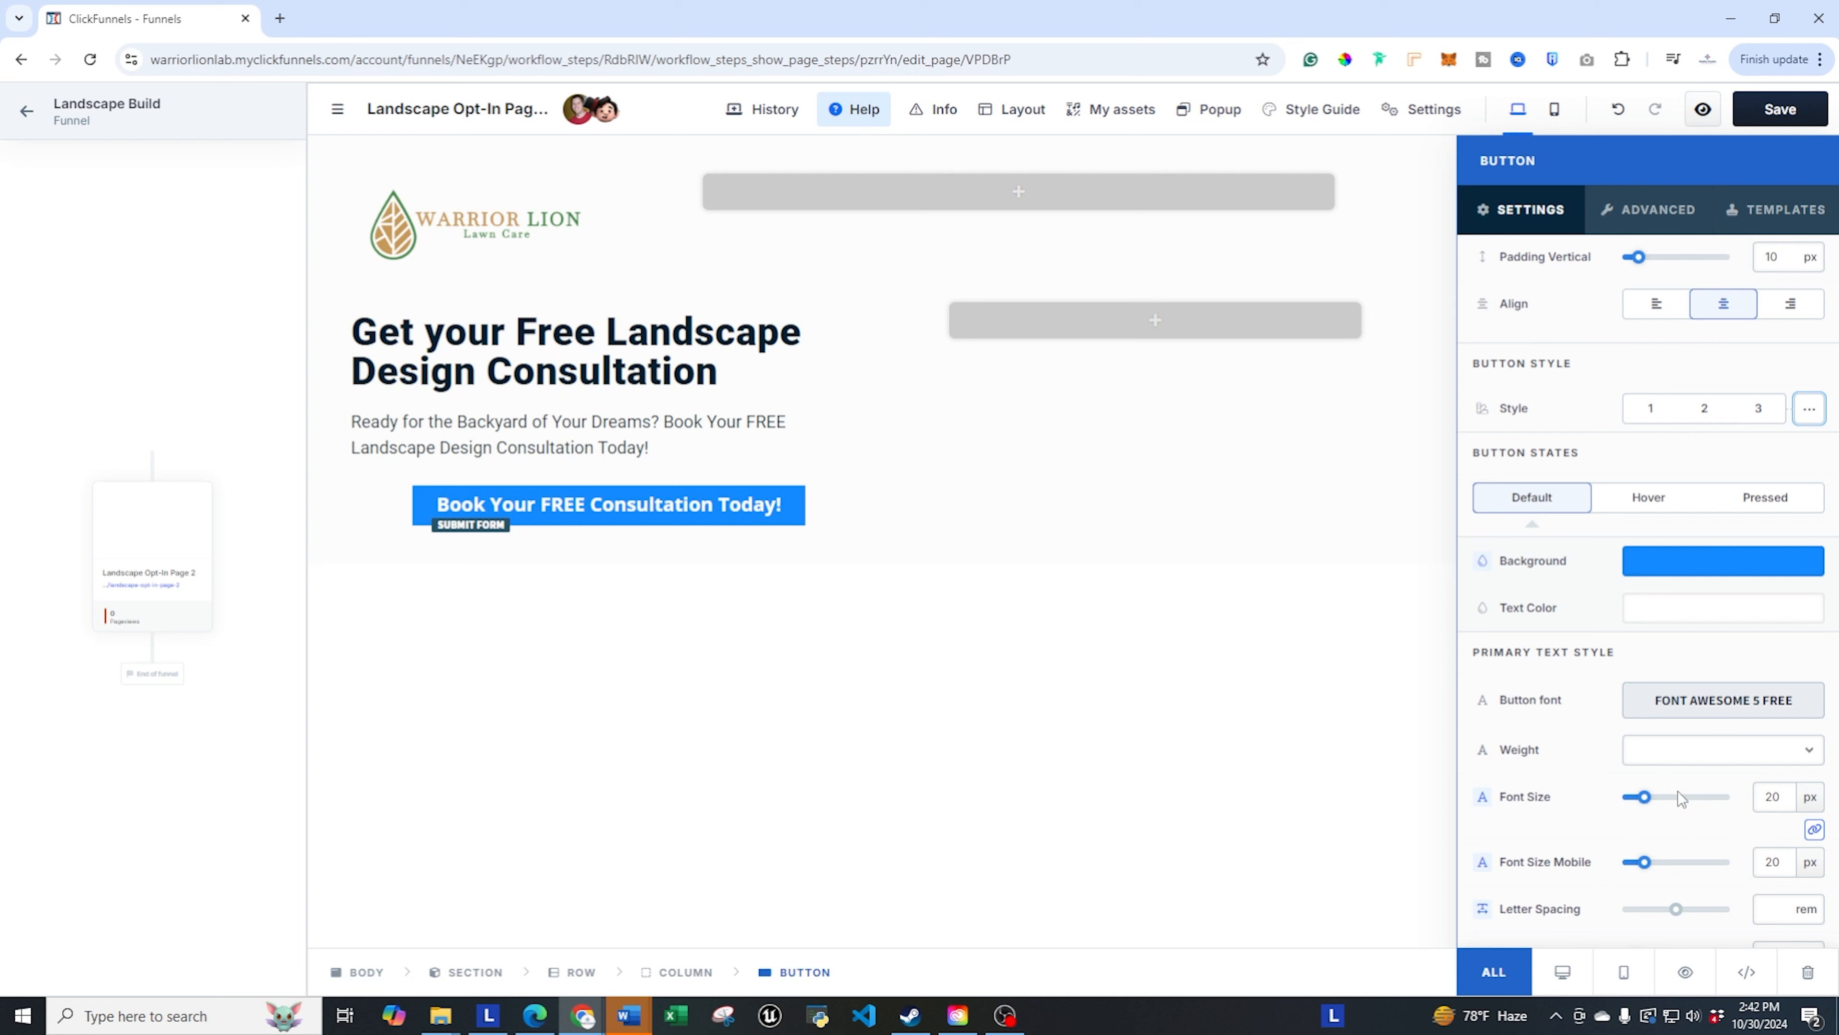
scroll(1678, 791, "down", 1)
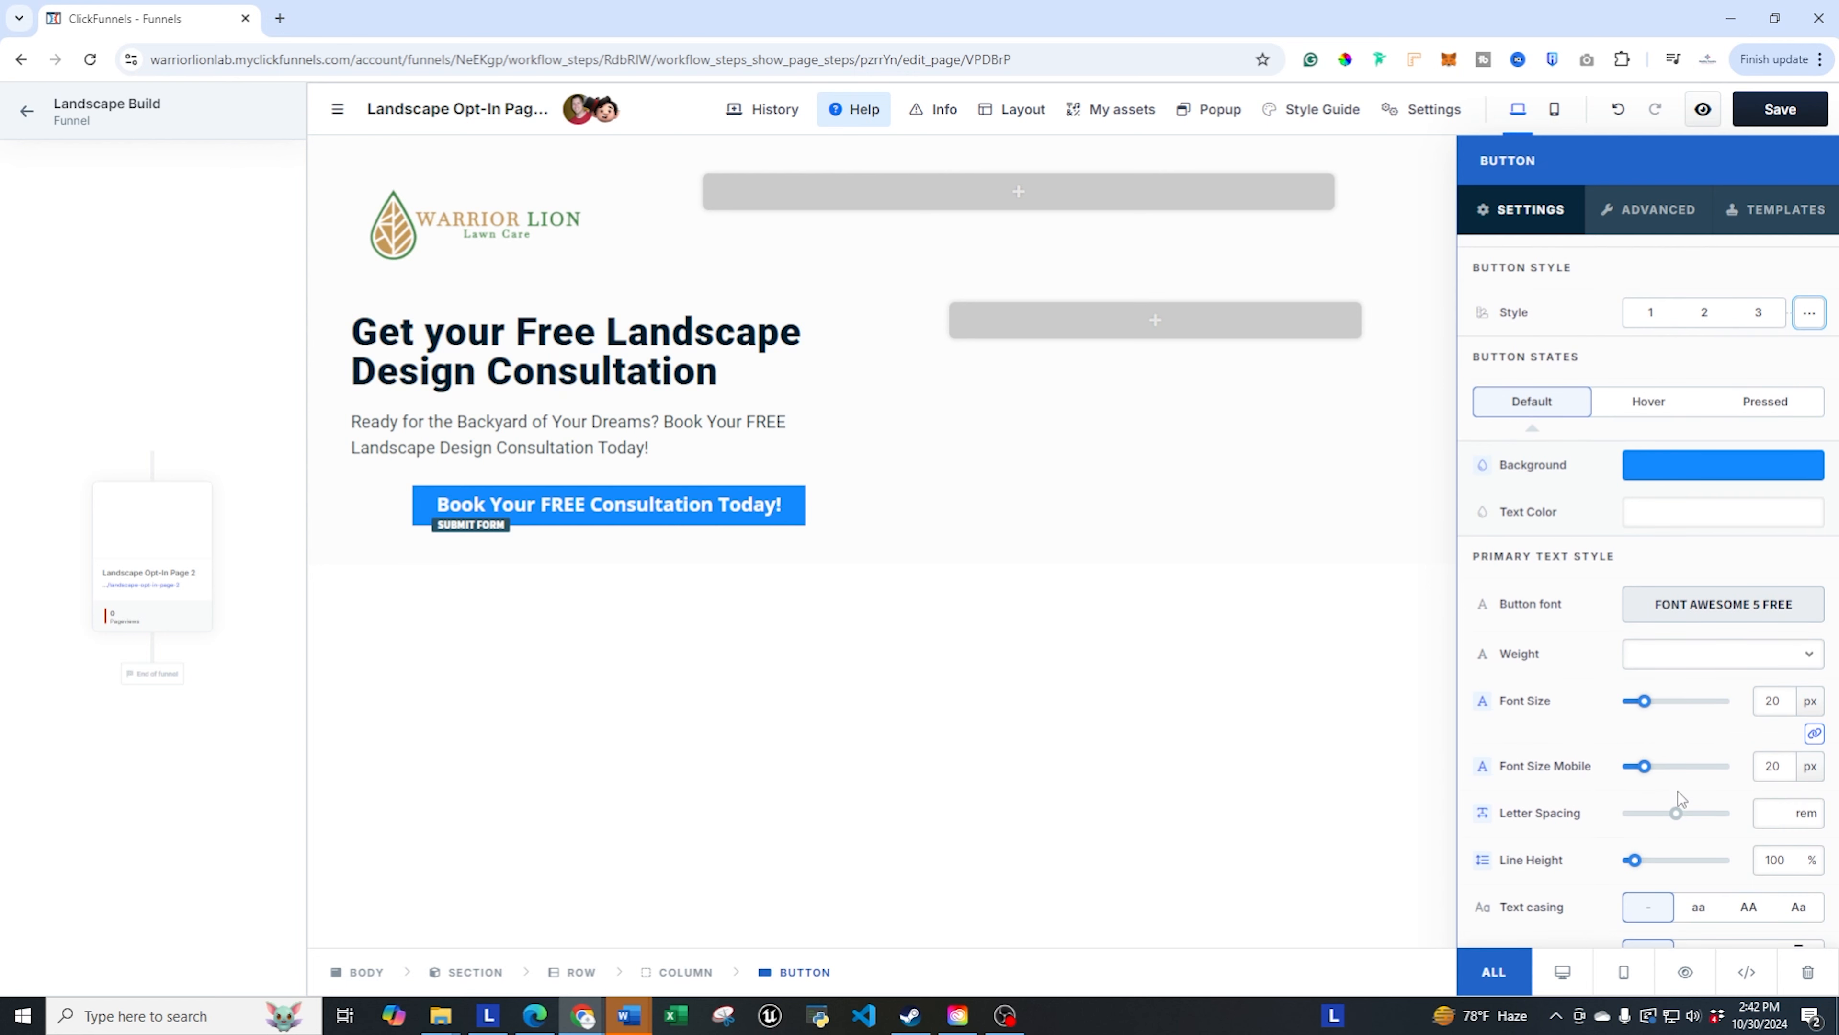
left_click(1659, 471)
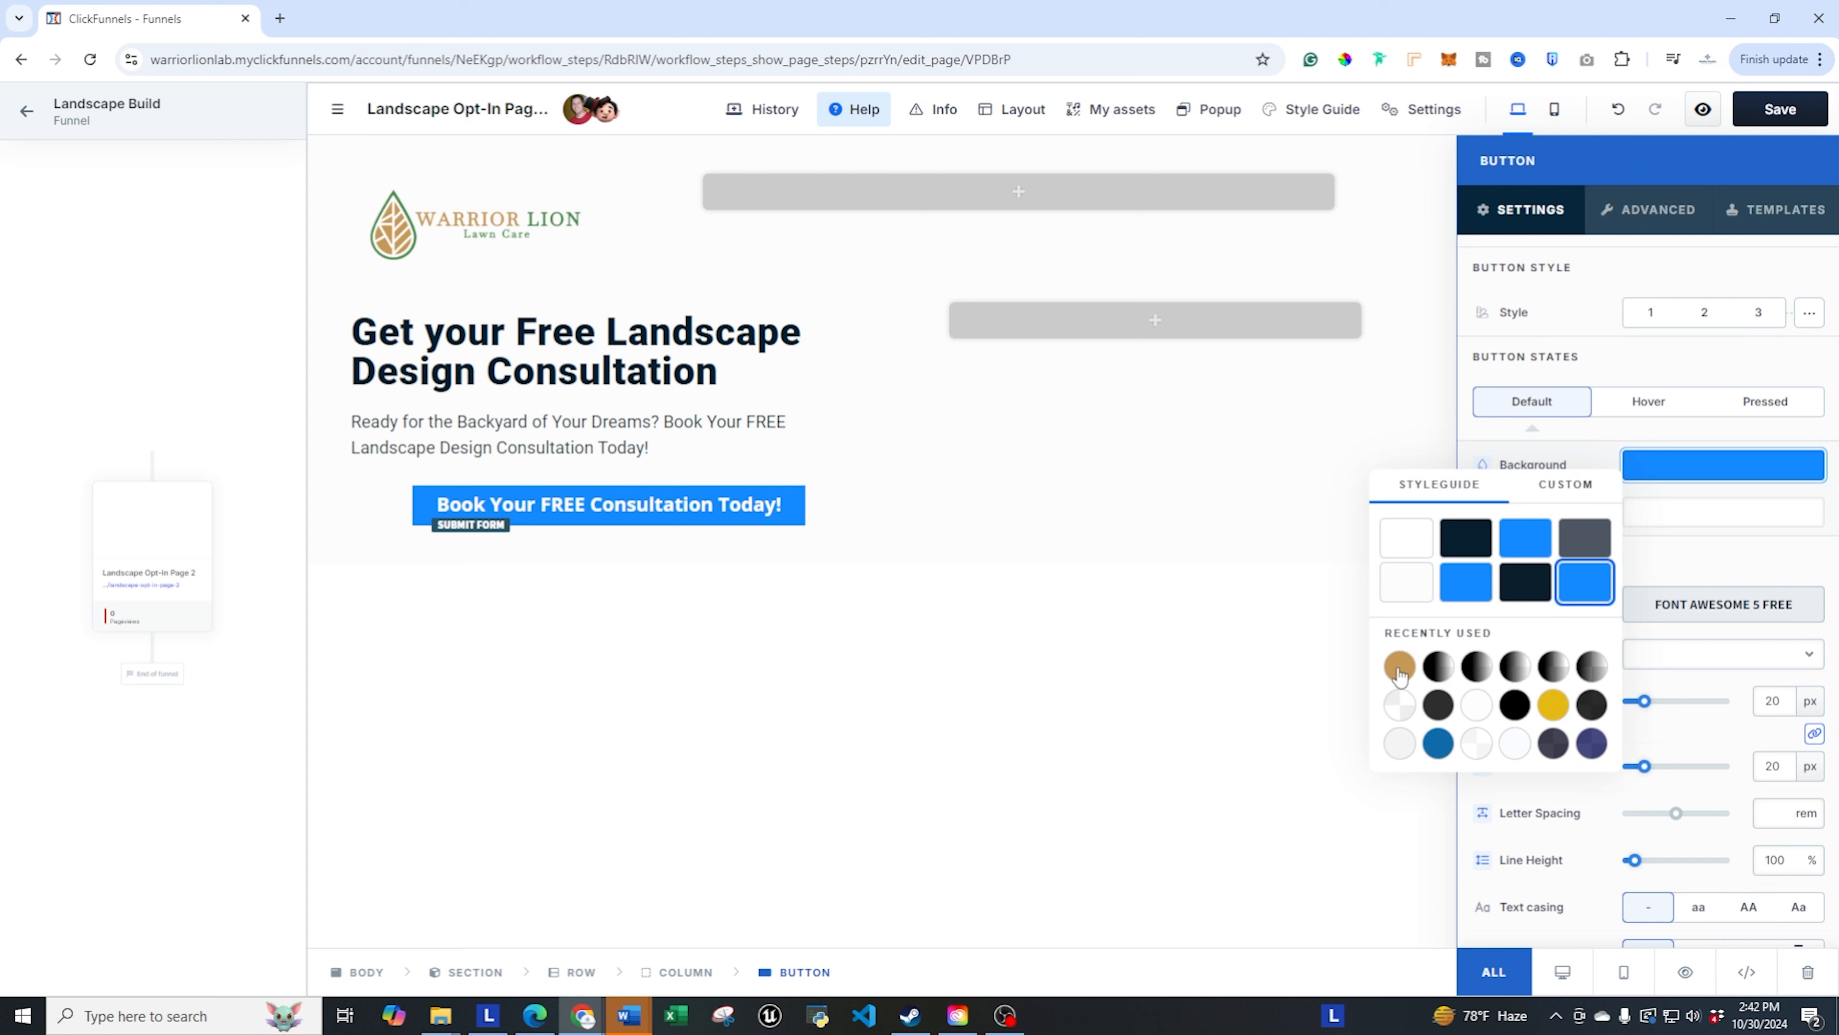
left_click(1399, 667)
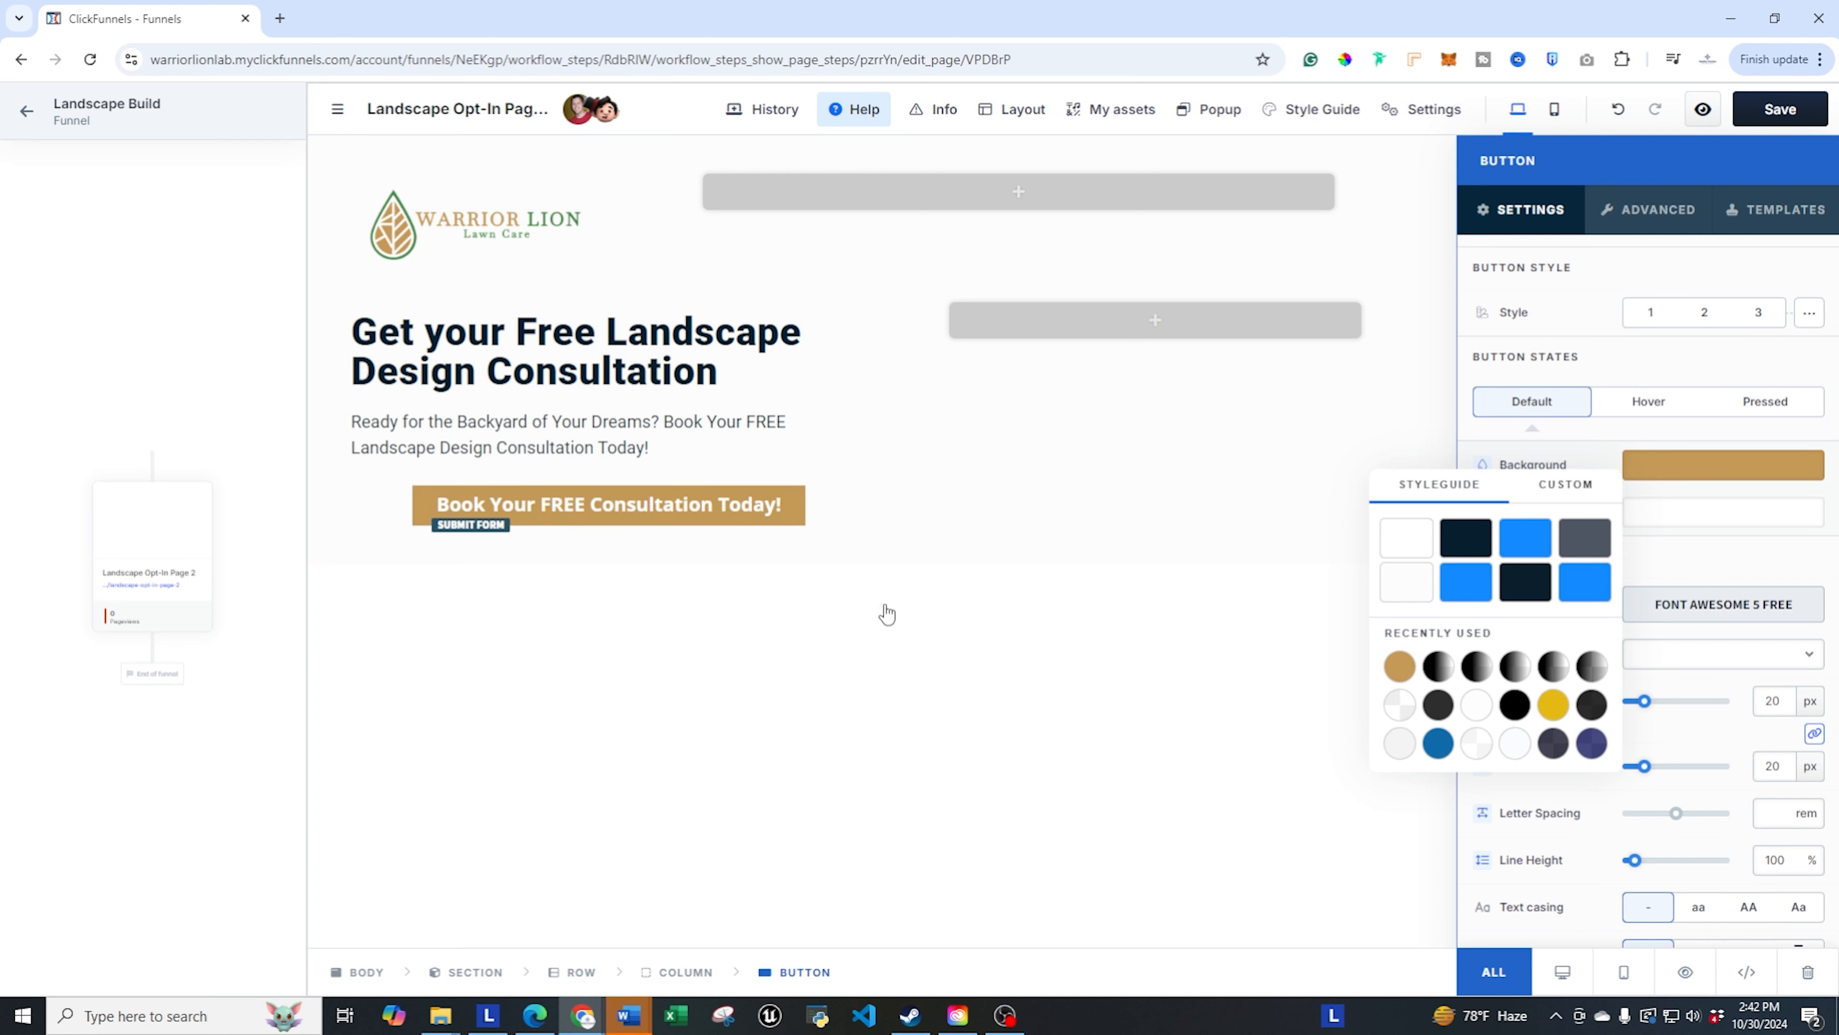
left_click(1564, 485)
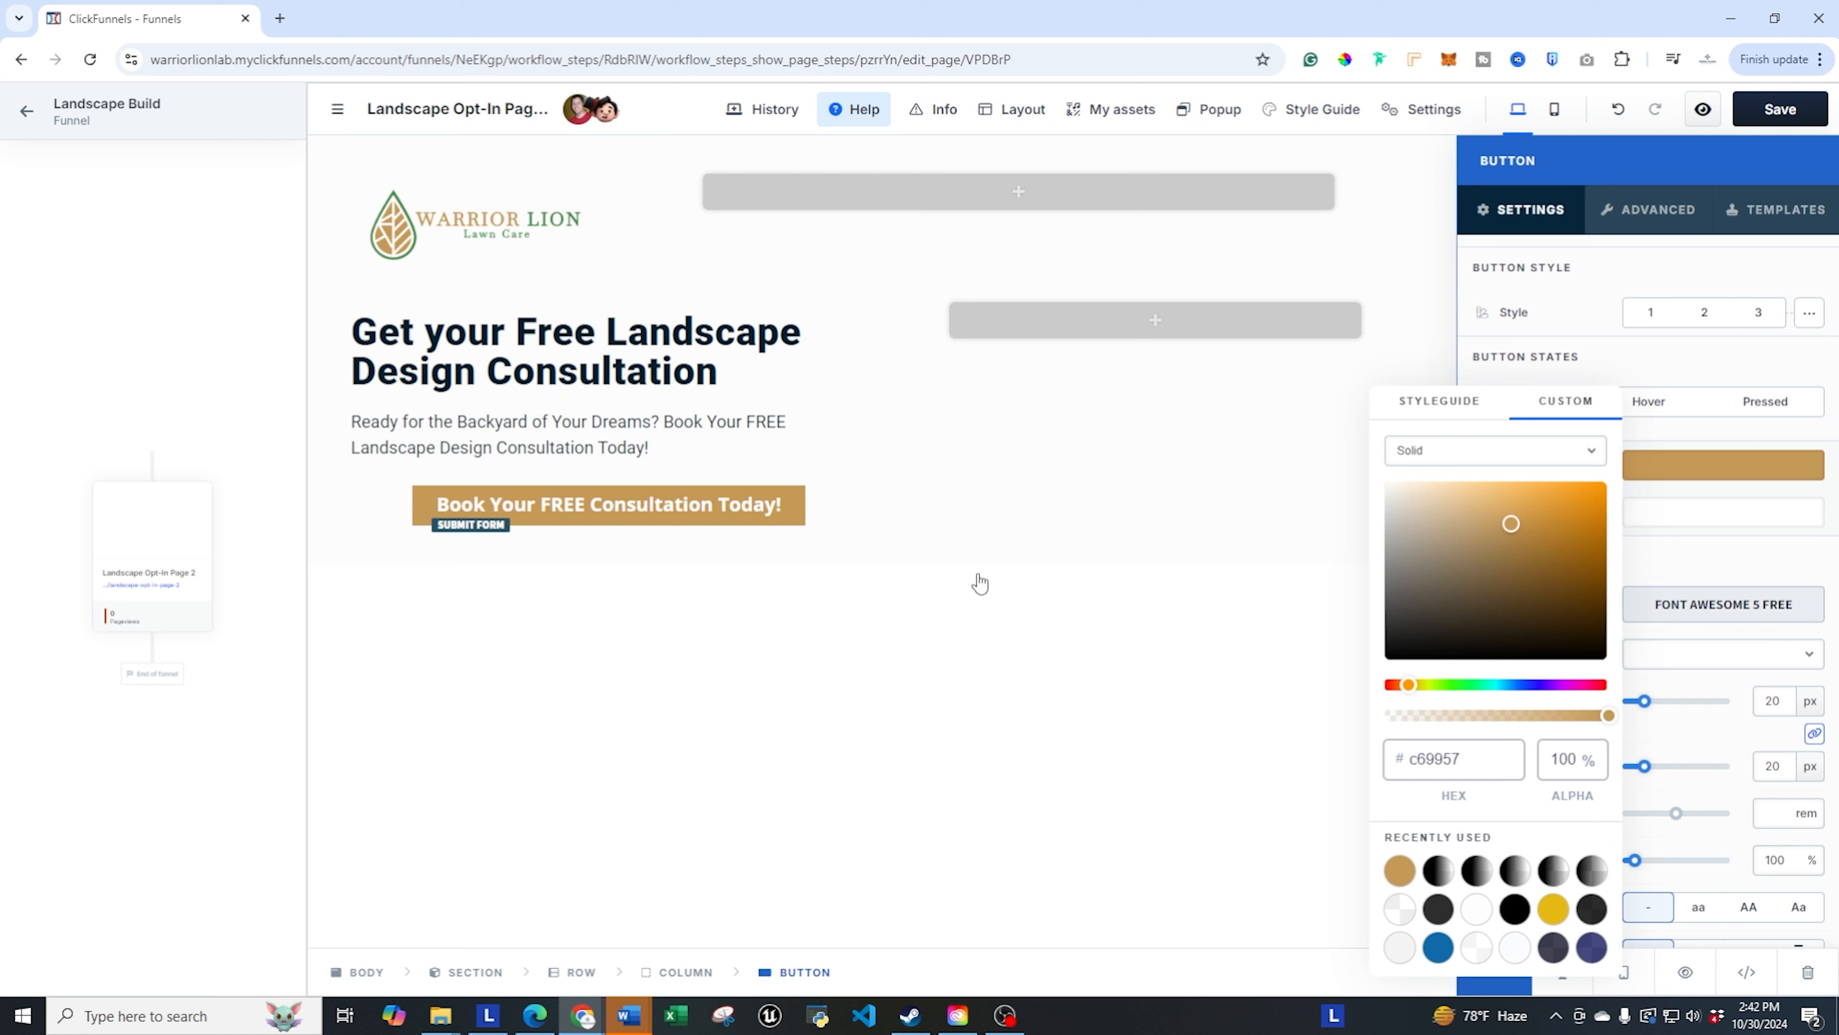
left_click(1756, 366)
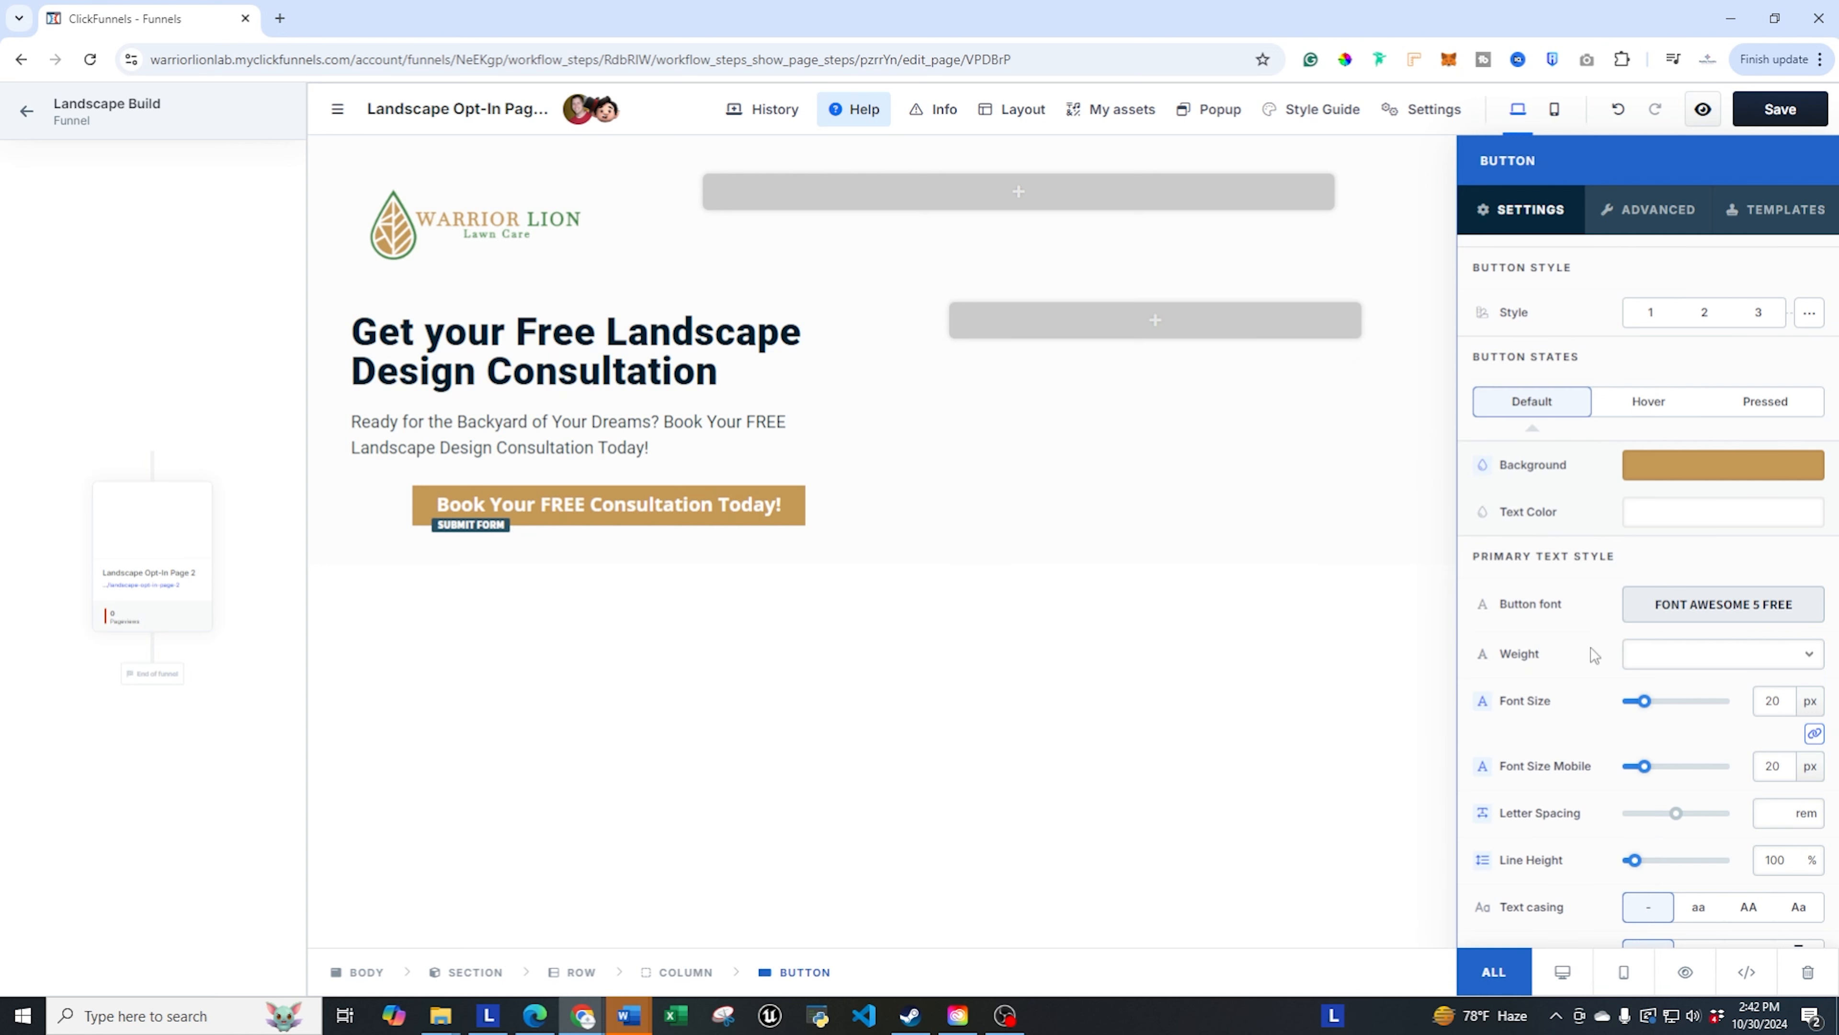
- Round all corners of the button to 24 px and close its settings
scroll(1586, 655, "down", 4)
scroll(1579, 659, "down", 1)
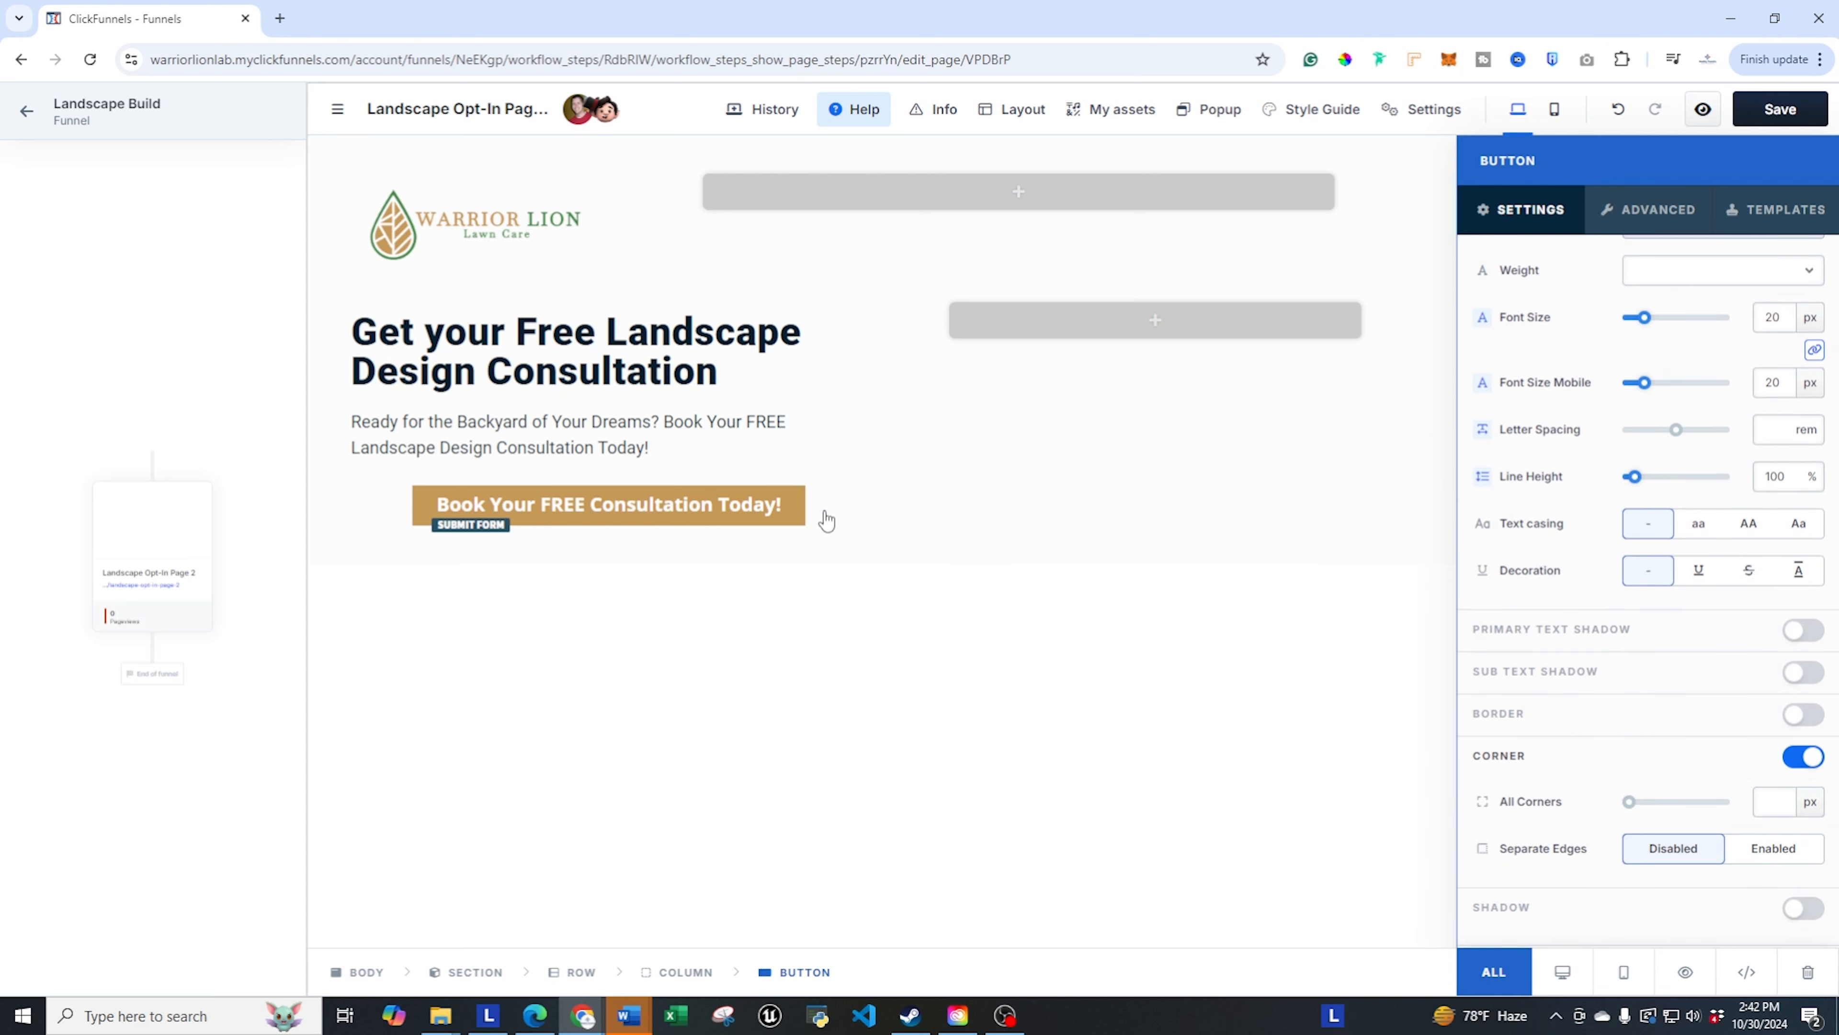
scroll(1512, 654, "down", 1)
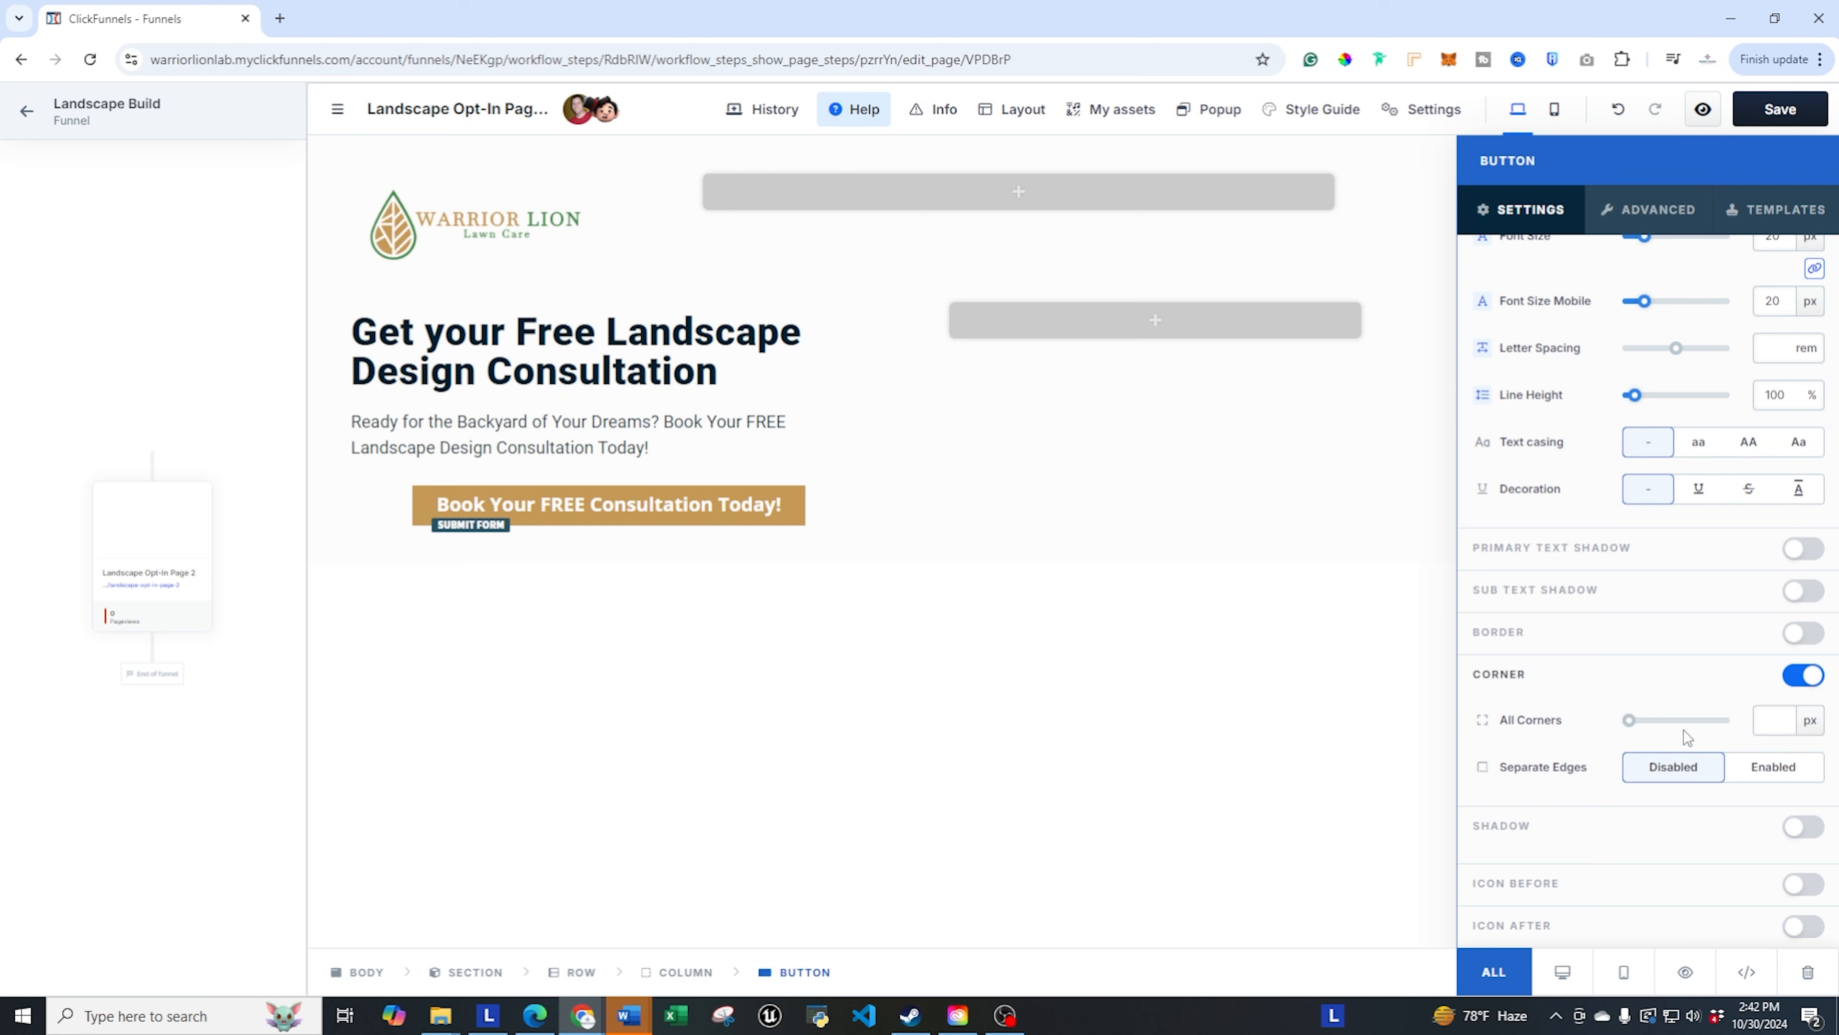
left_click(1636, 728)
left_click_drag(1640, 719, 1569, 722)
left_click(1638, 719)
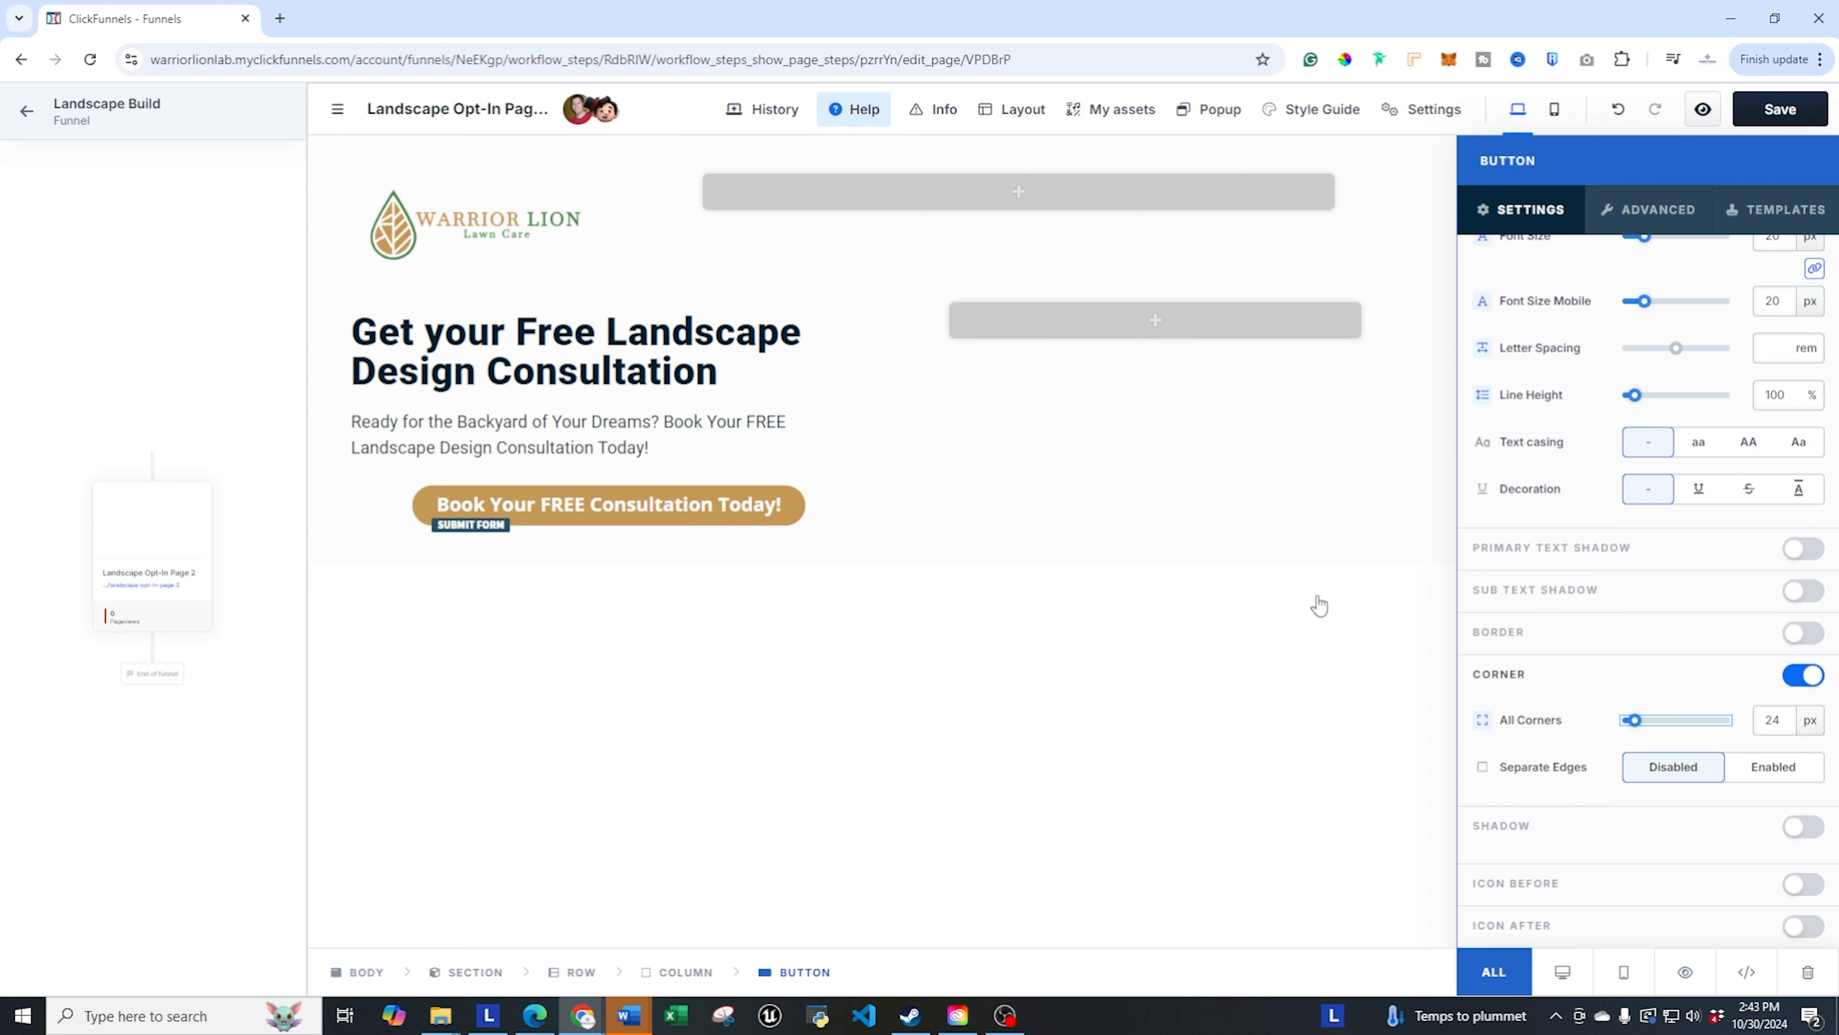
left_click(1224, 604)
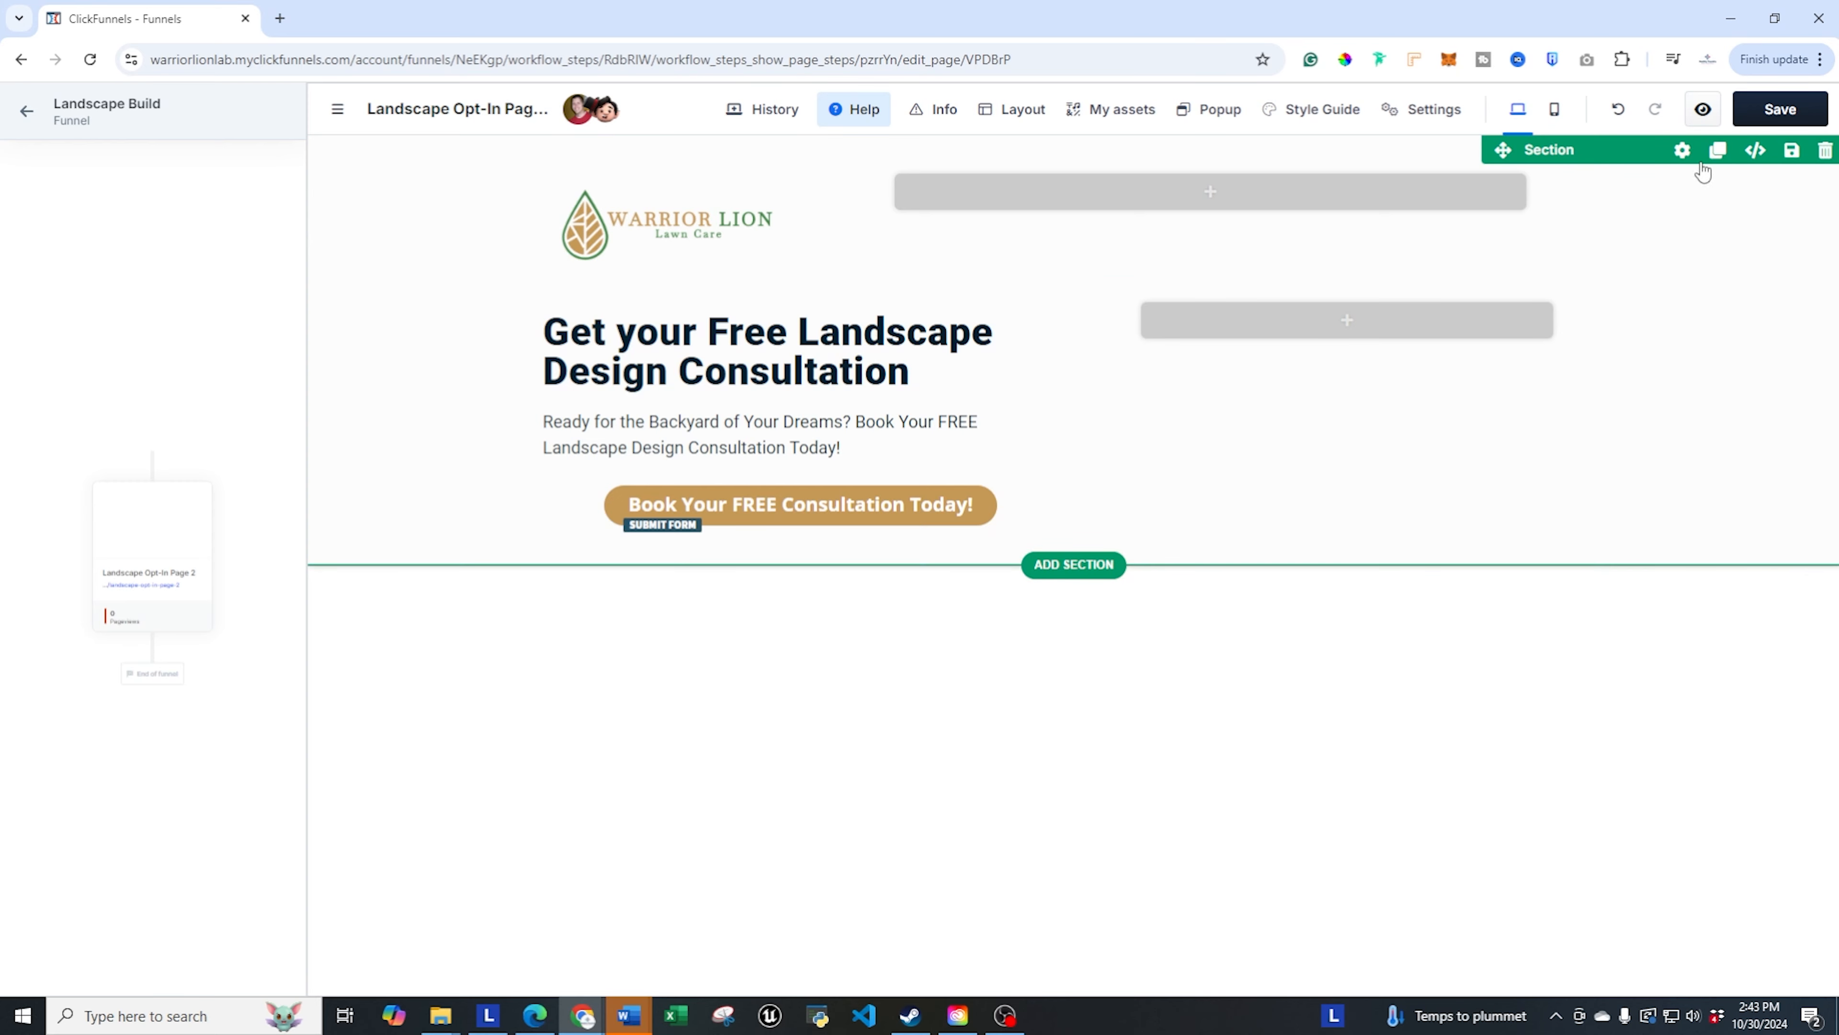
- Save the landscape opt-in page
left_click(1771, 112)
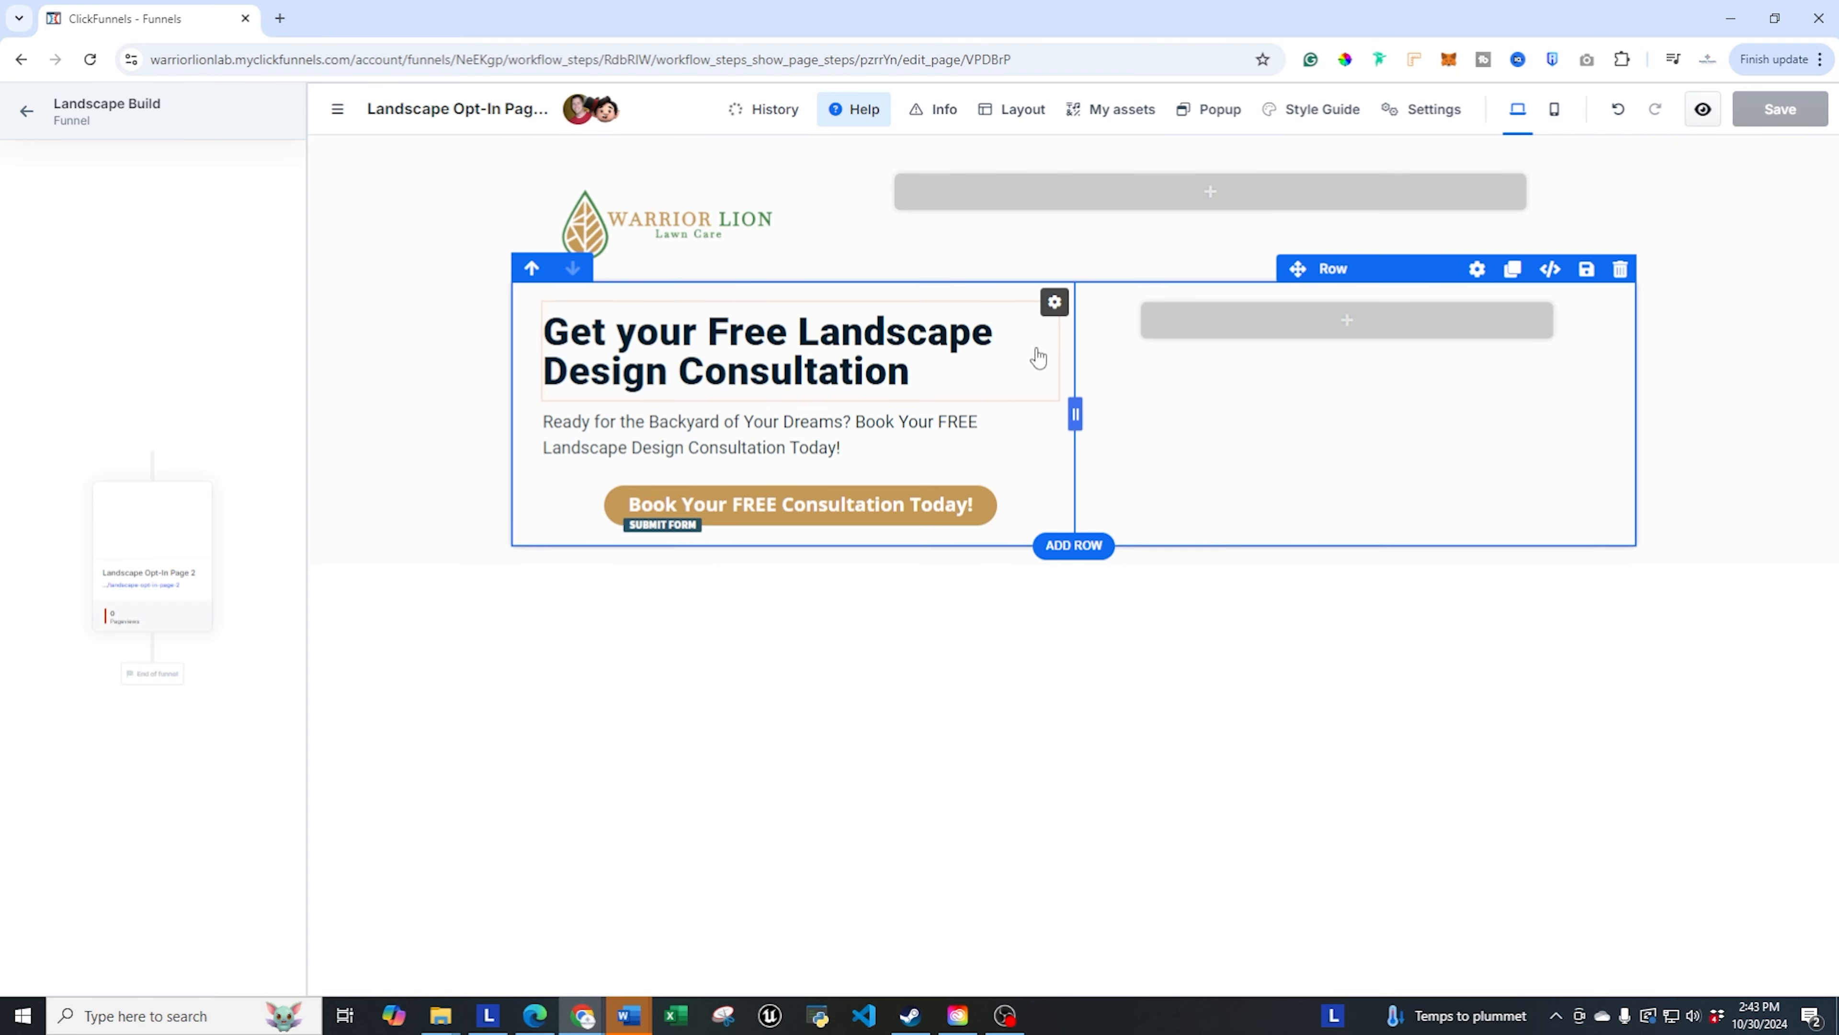
left_click(964, 353)
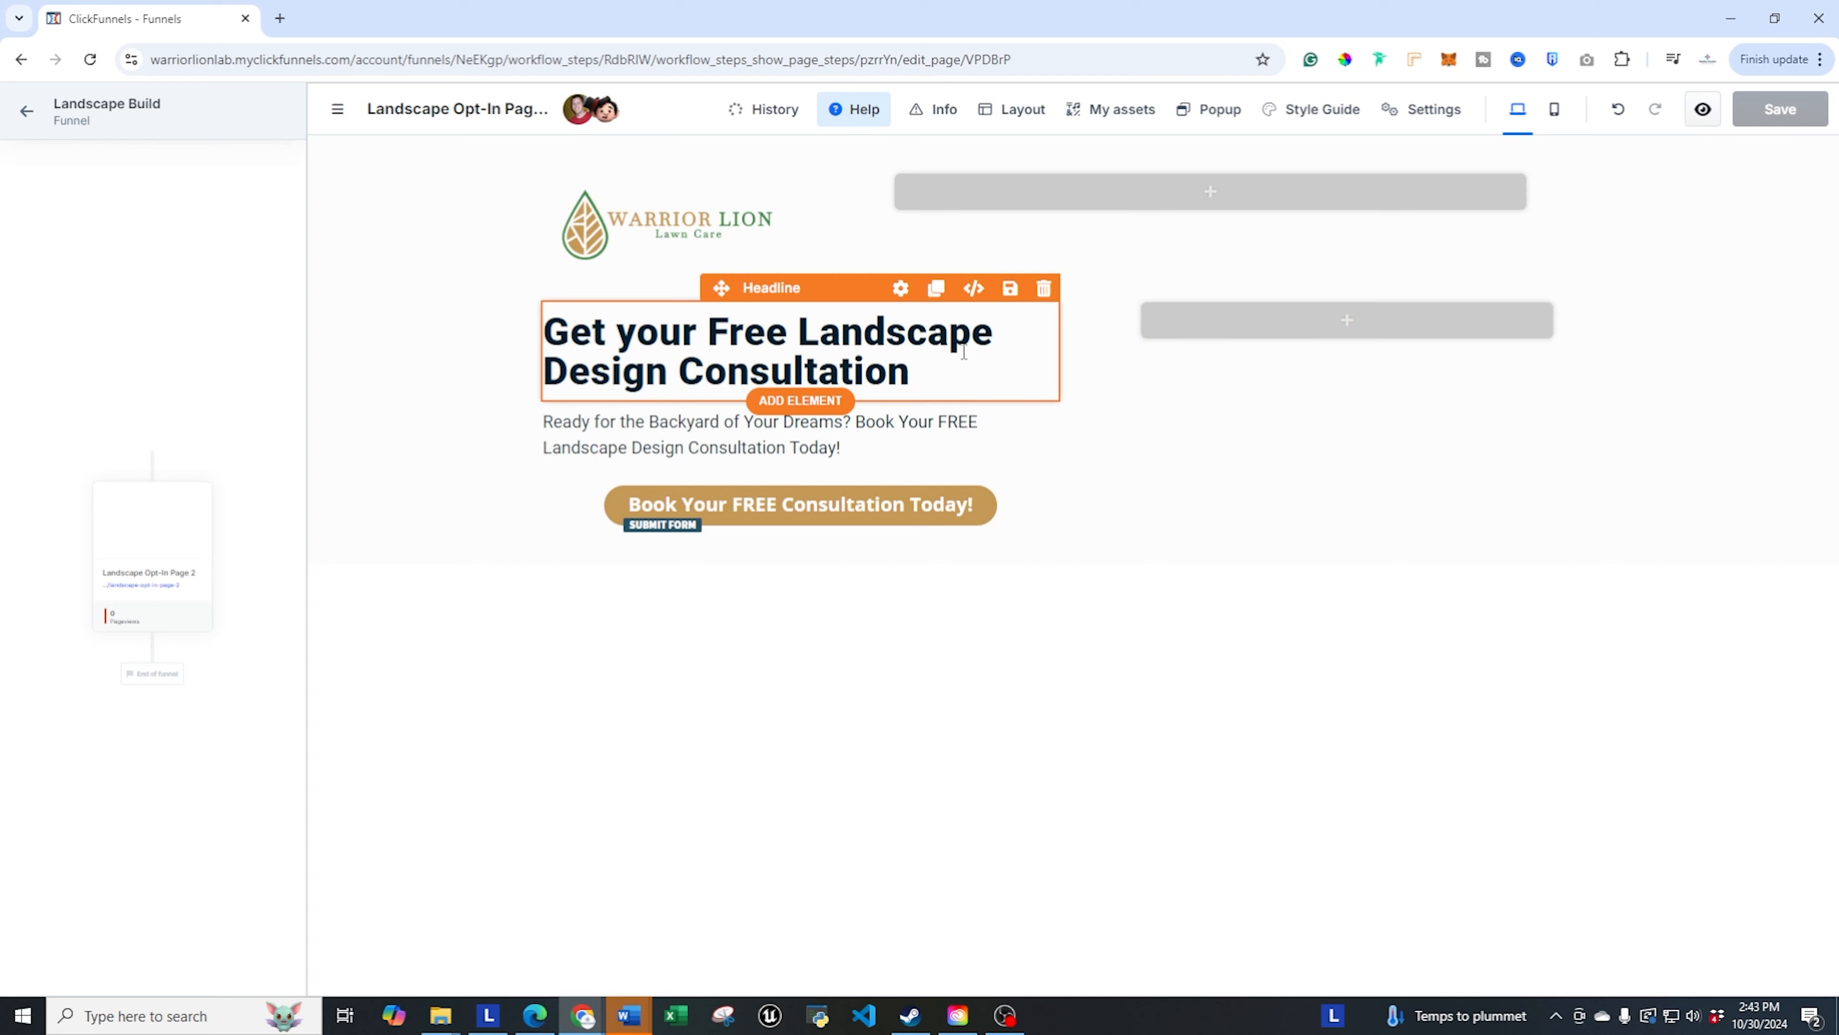
left_click(1109, 231)
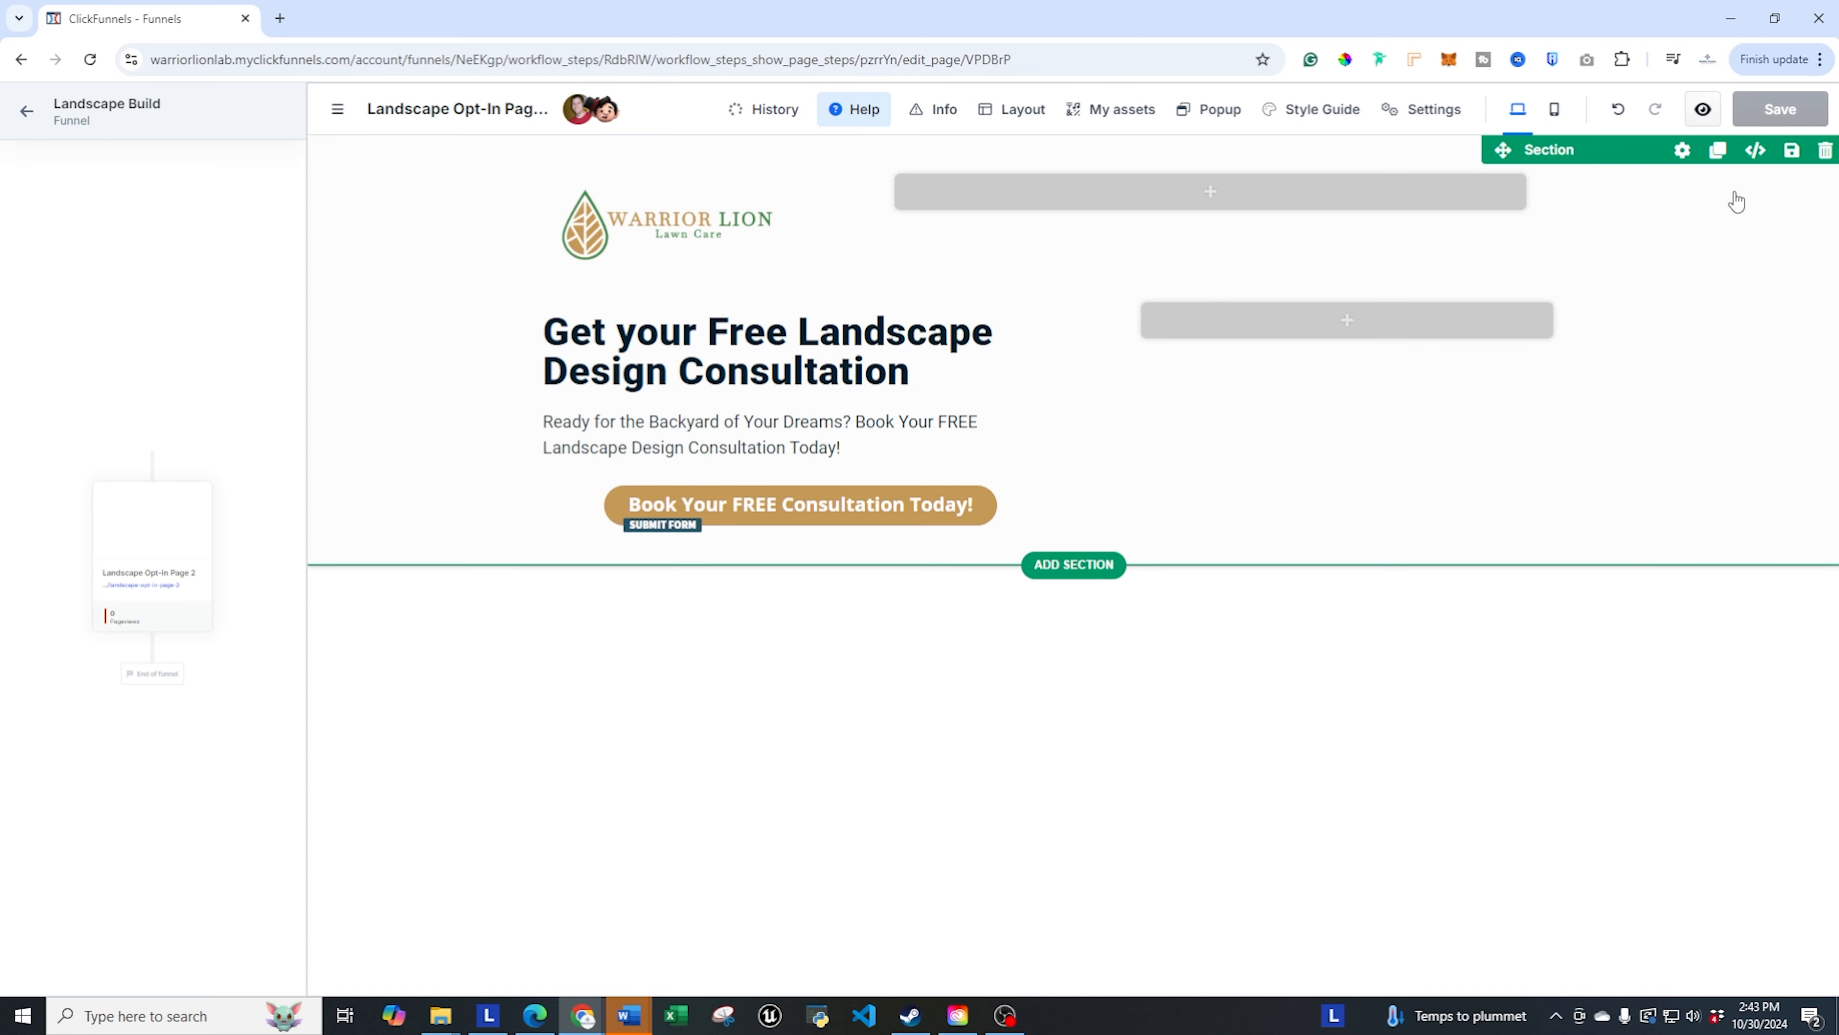
- Enable the section's background and use the gallery photo of the gardener in a green cap trimming shrubs as its image
left_click(1681, 151)
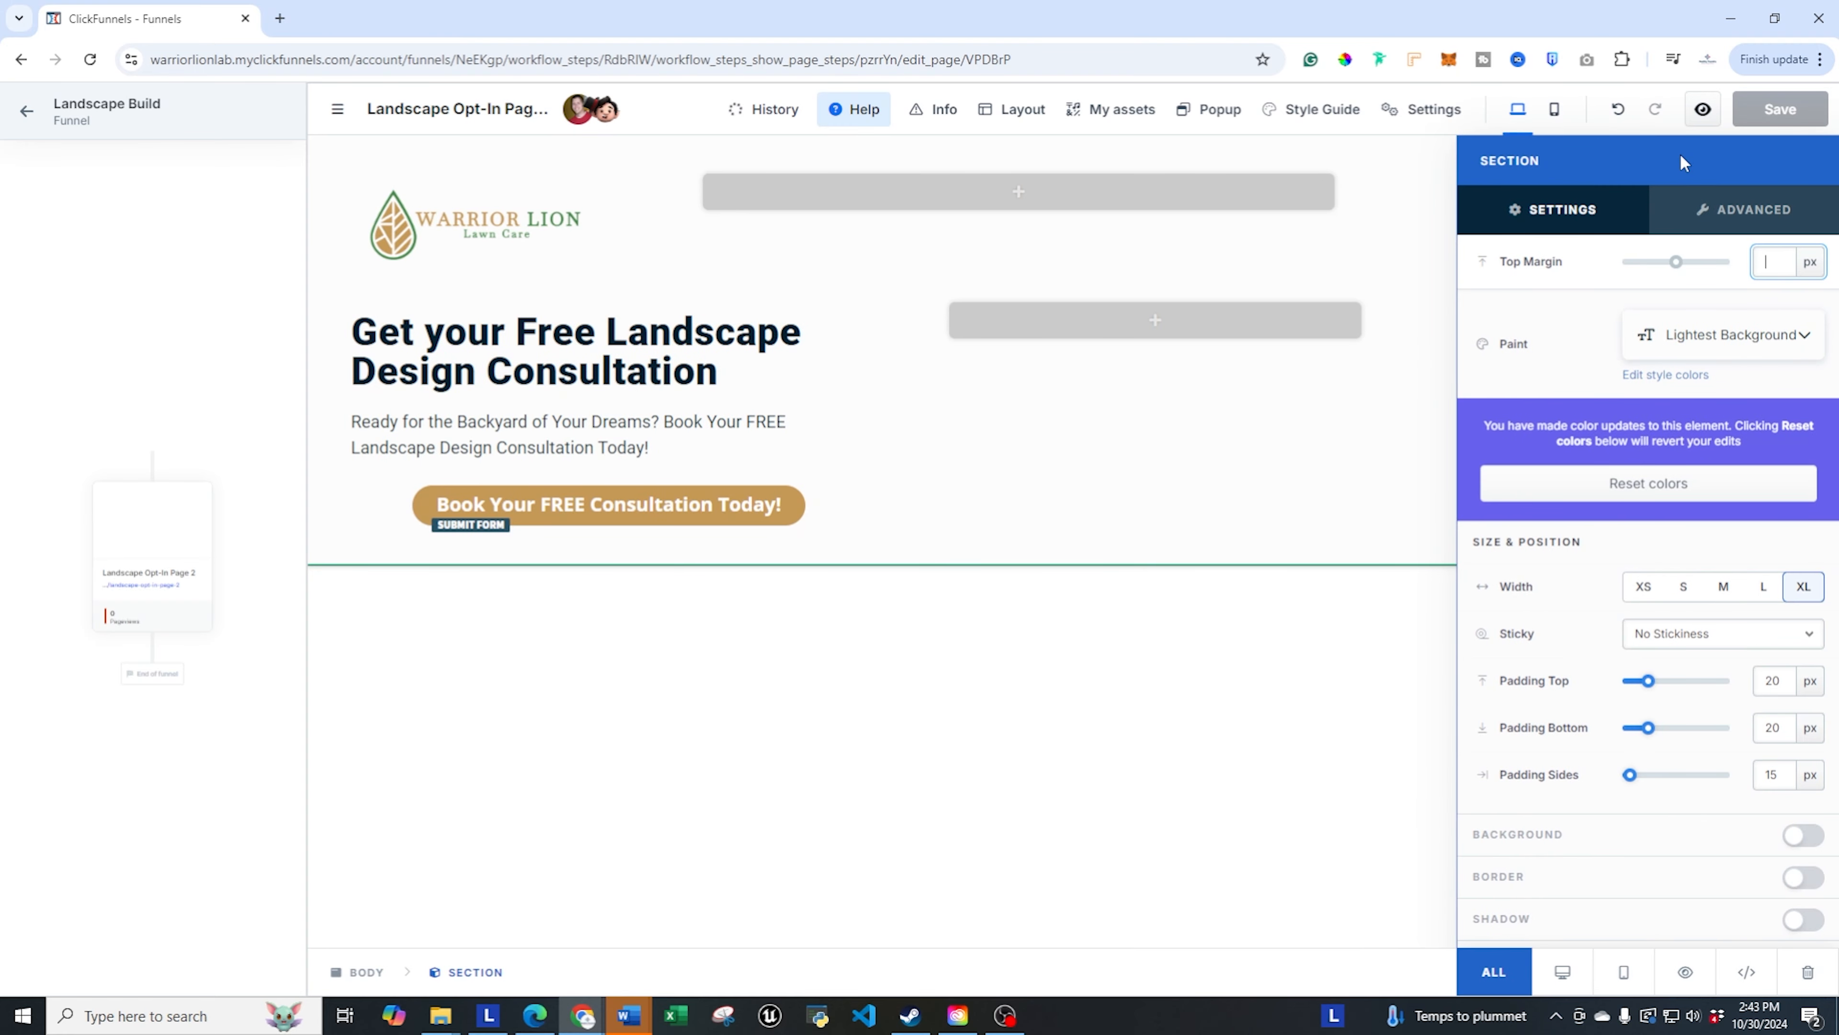
scroll(1585, 450, "down", 1)
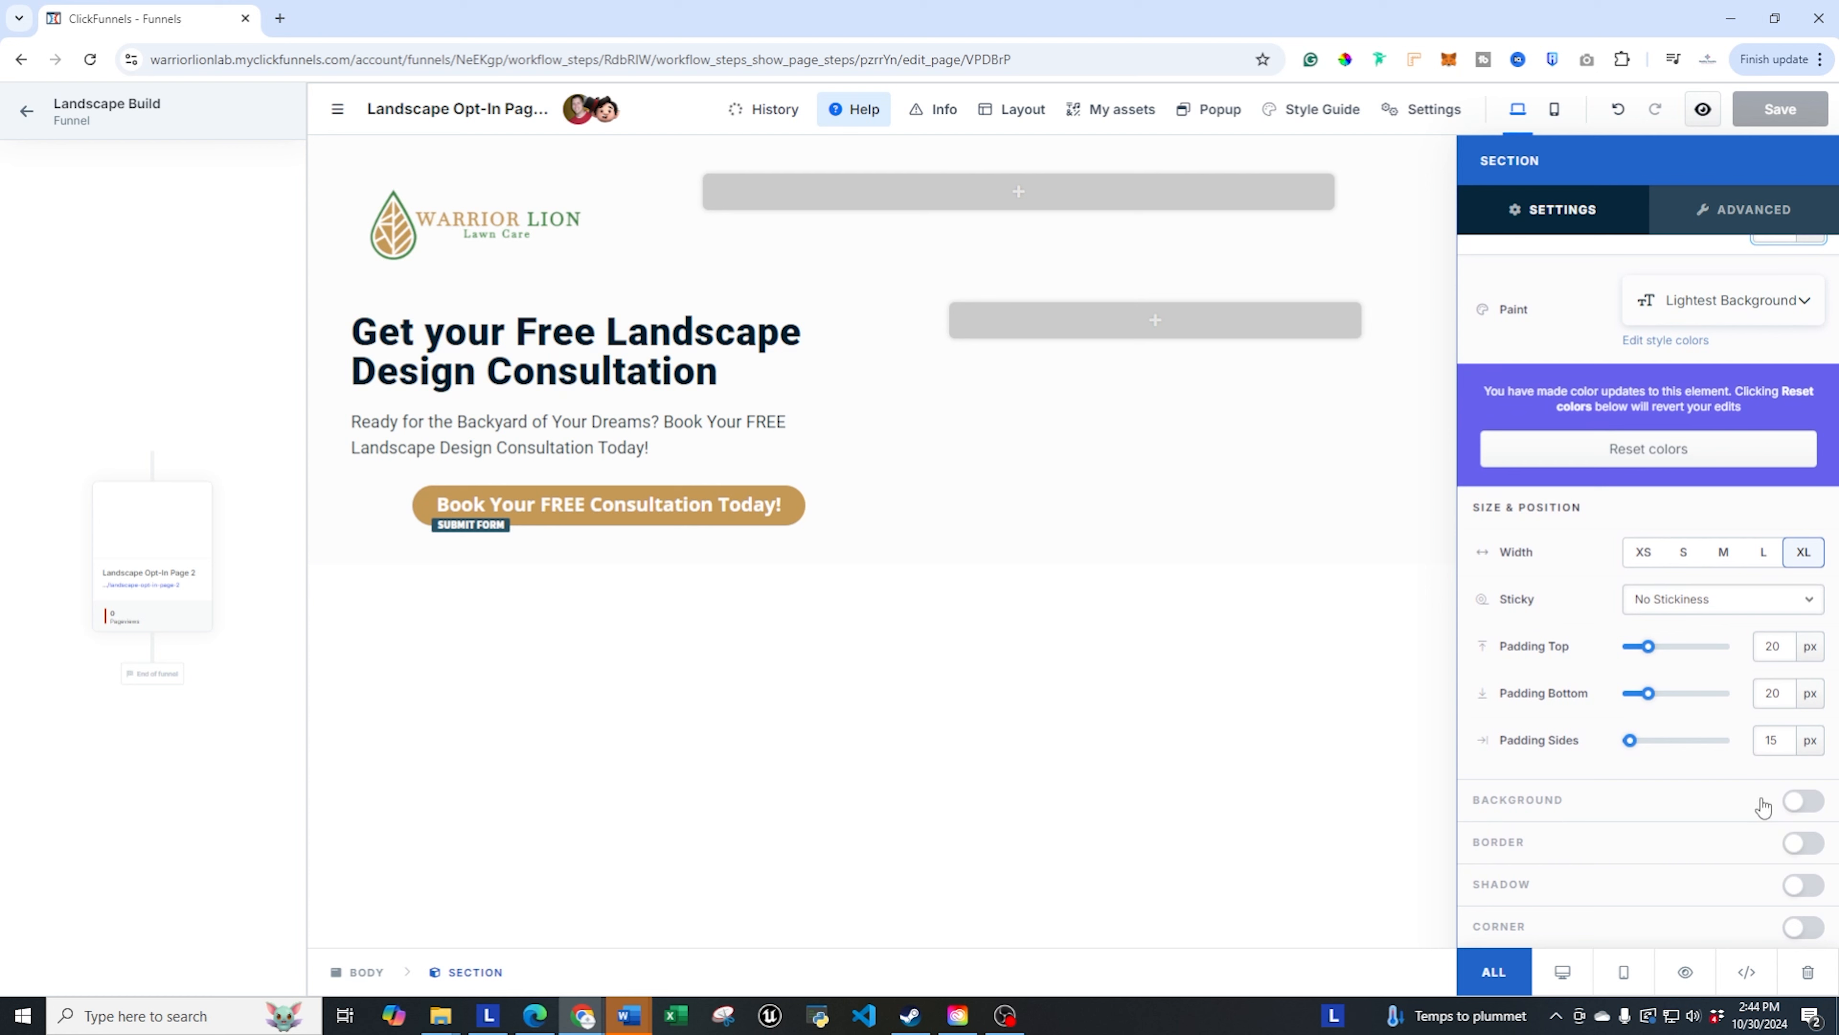
left_click(1803, 803)
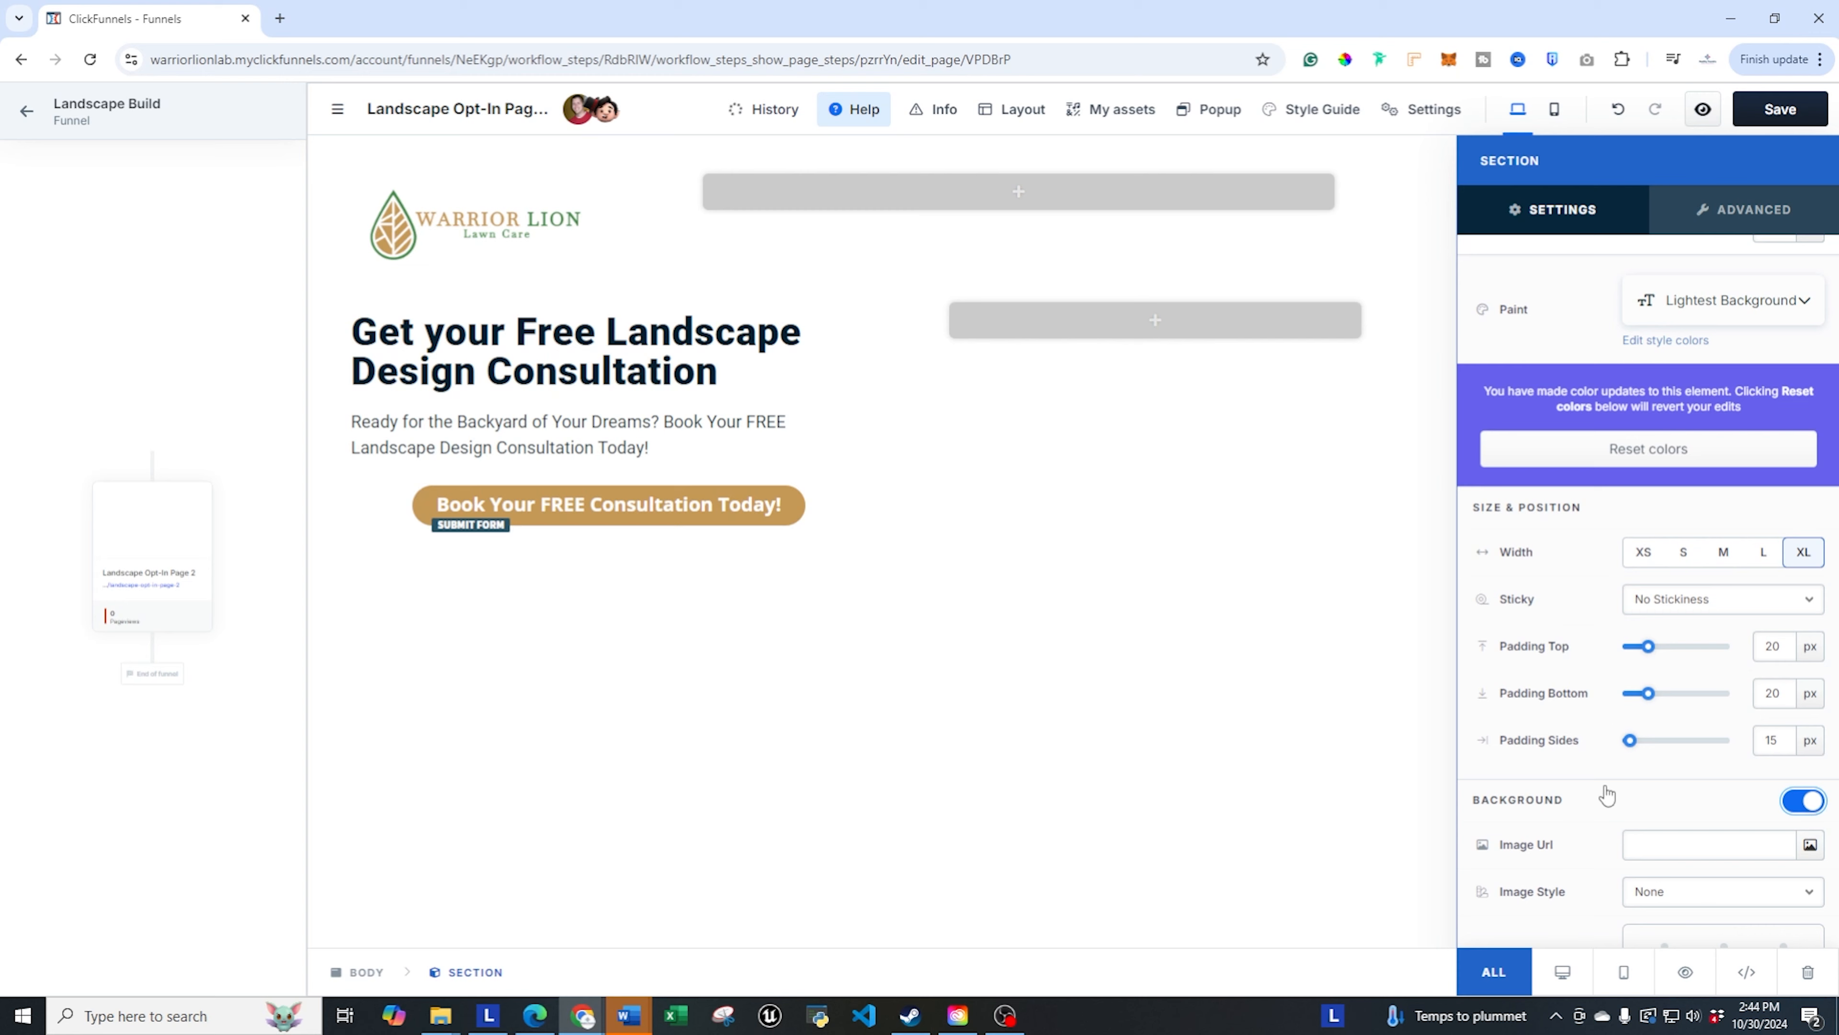
scroll(1586, 688, "down", 4)
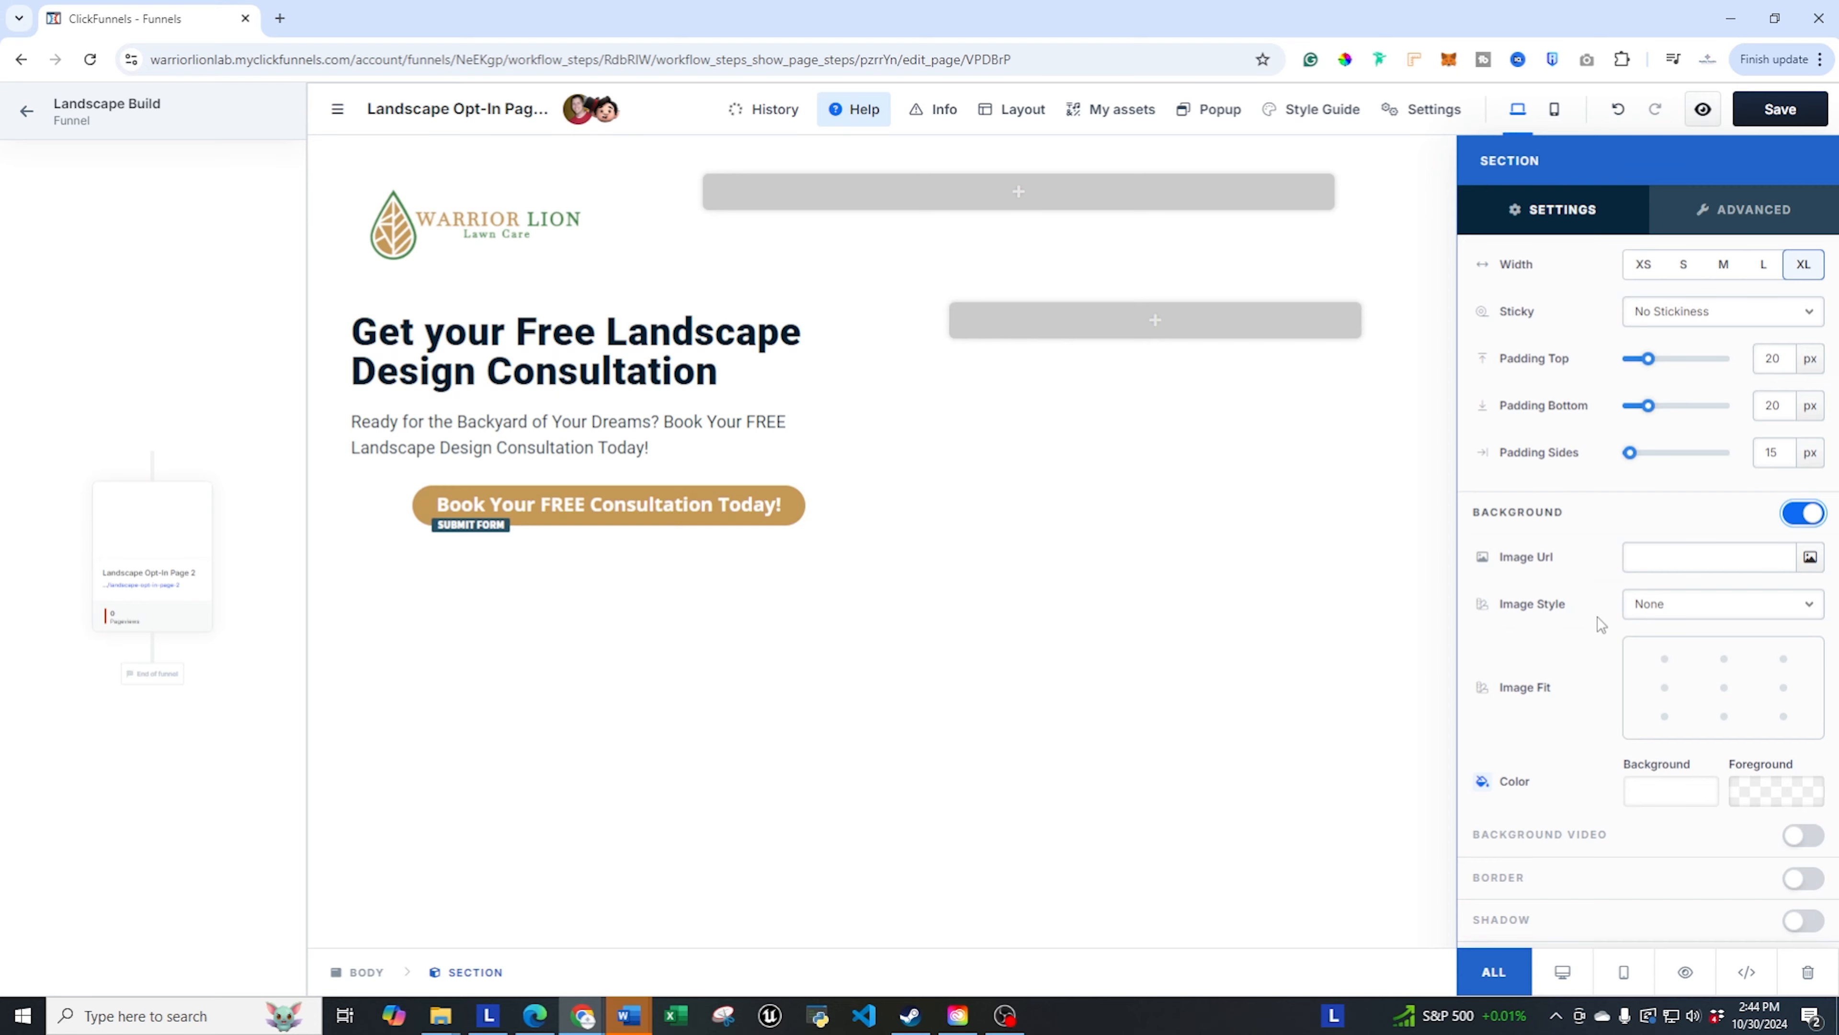
left_click(1813, 560)
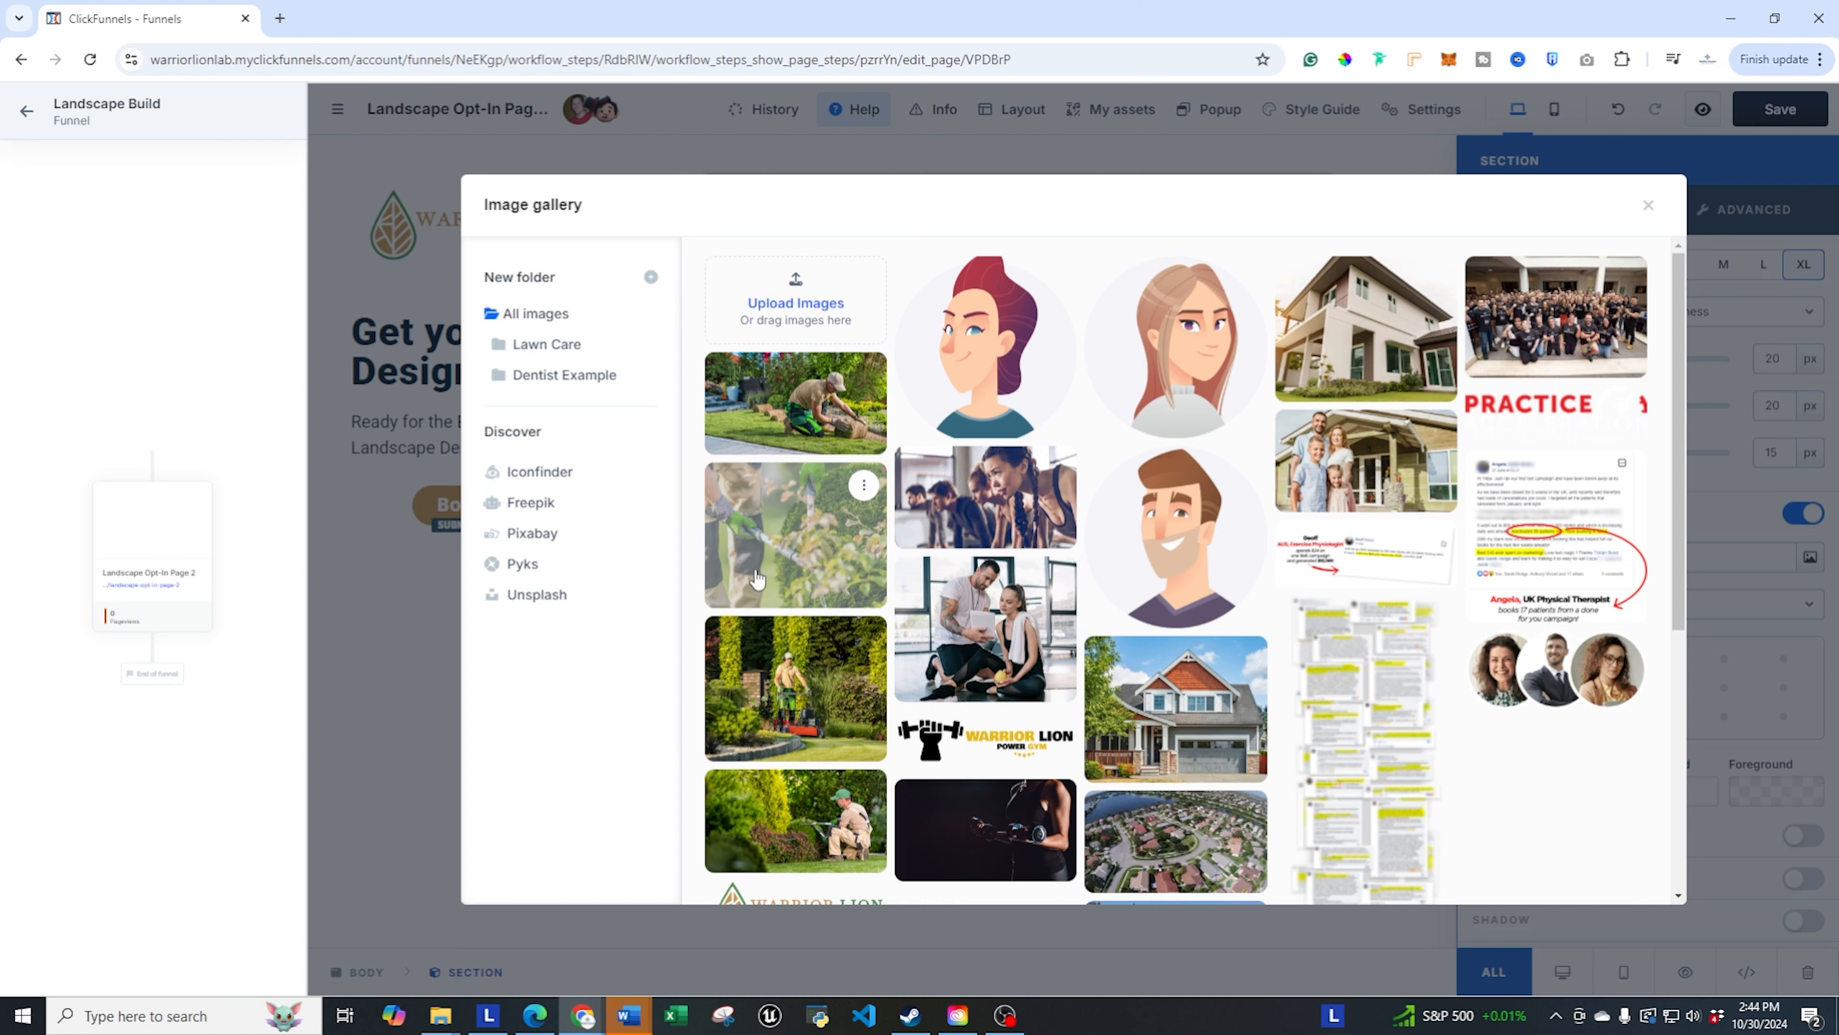
left_click(794, 822)
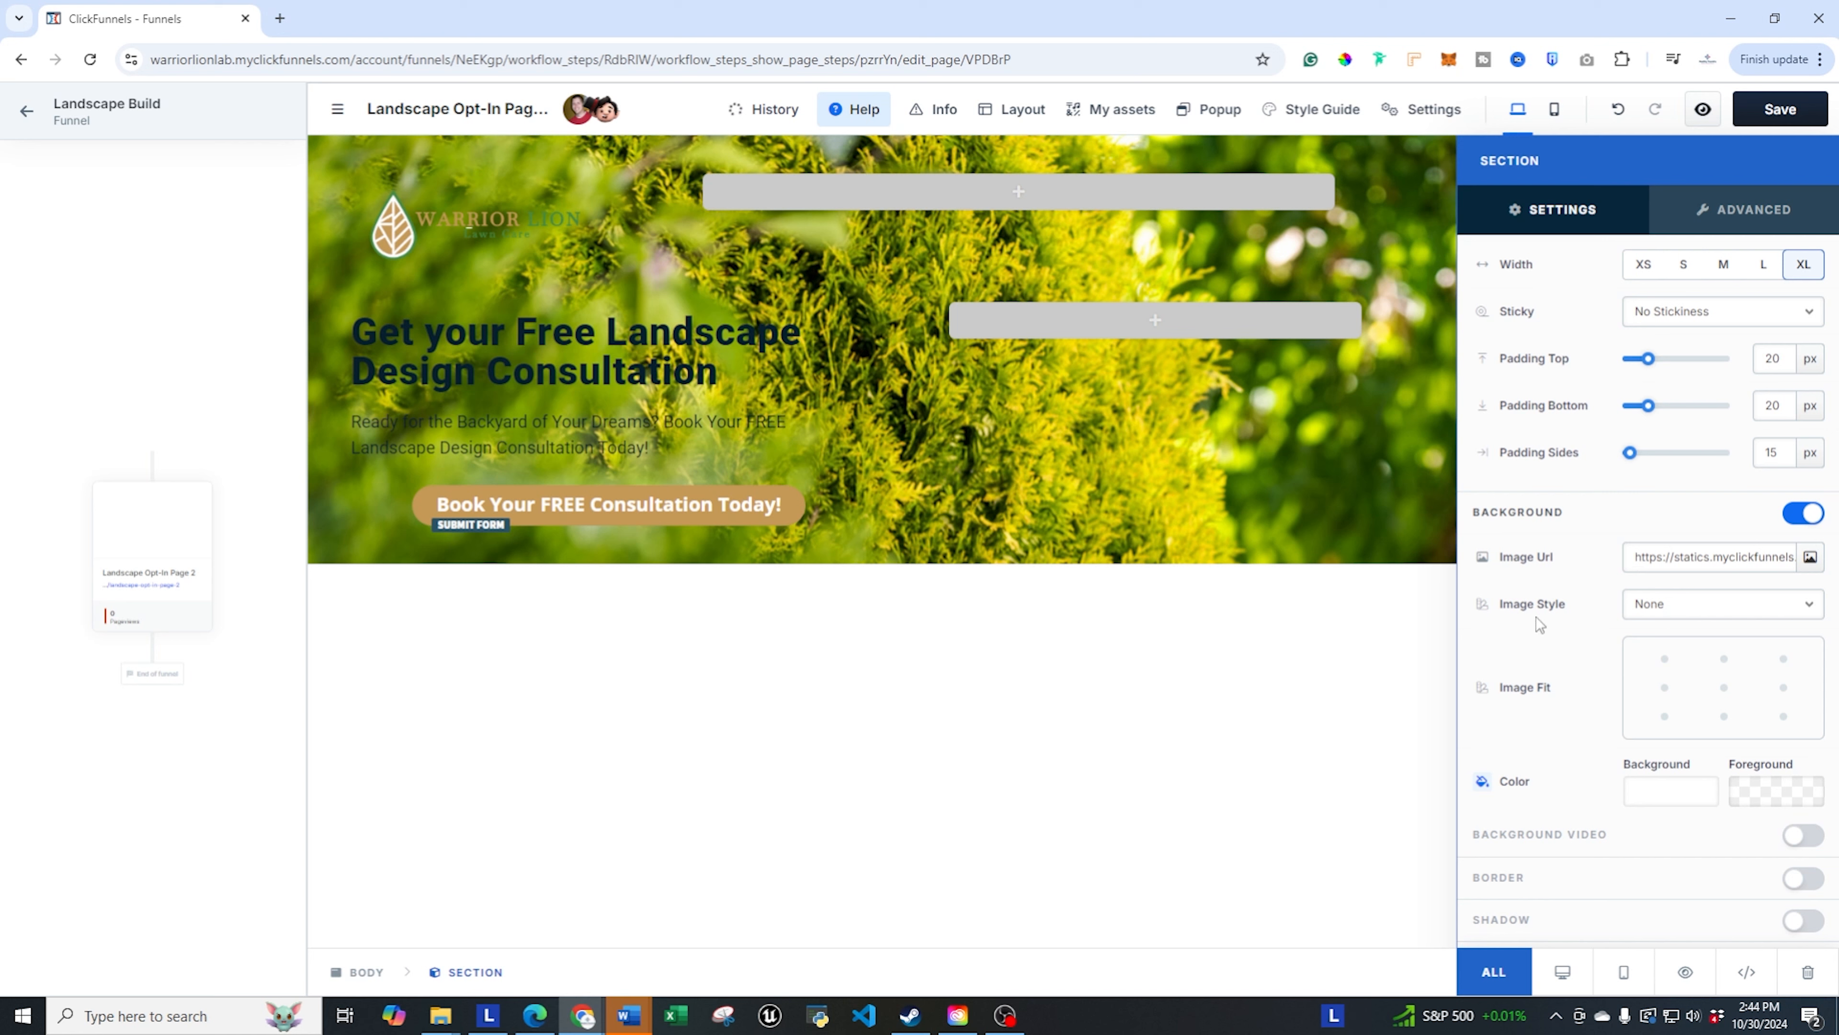
- Set the section background's image style to Full Center (Parallax) and close the section settings
left_click(1708, 610)
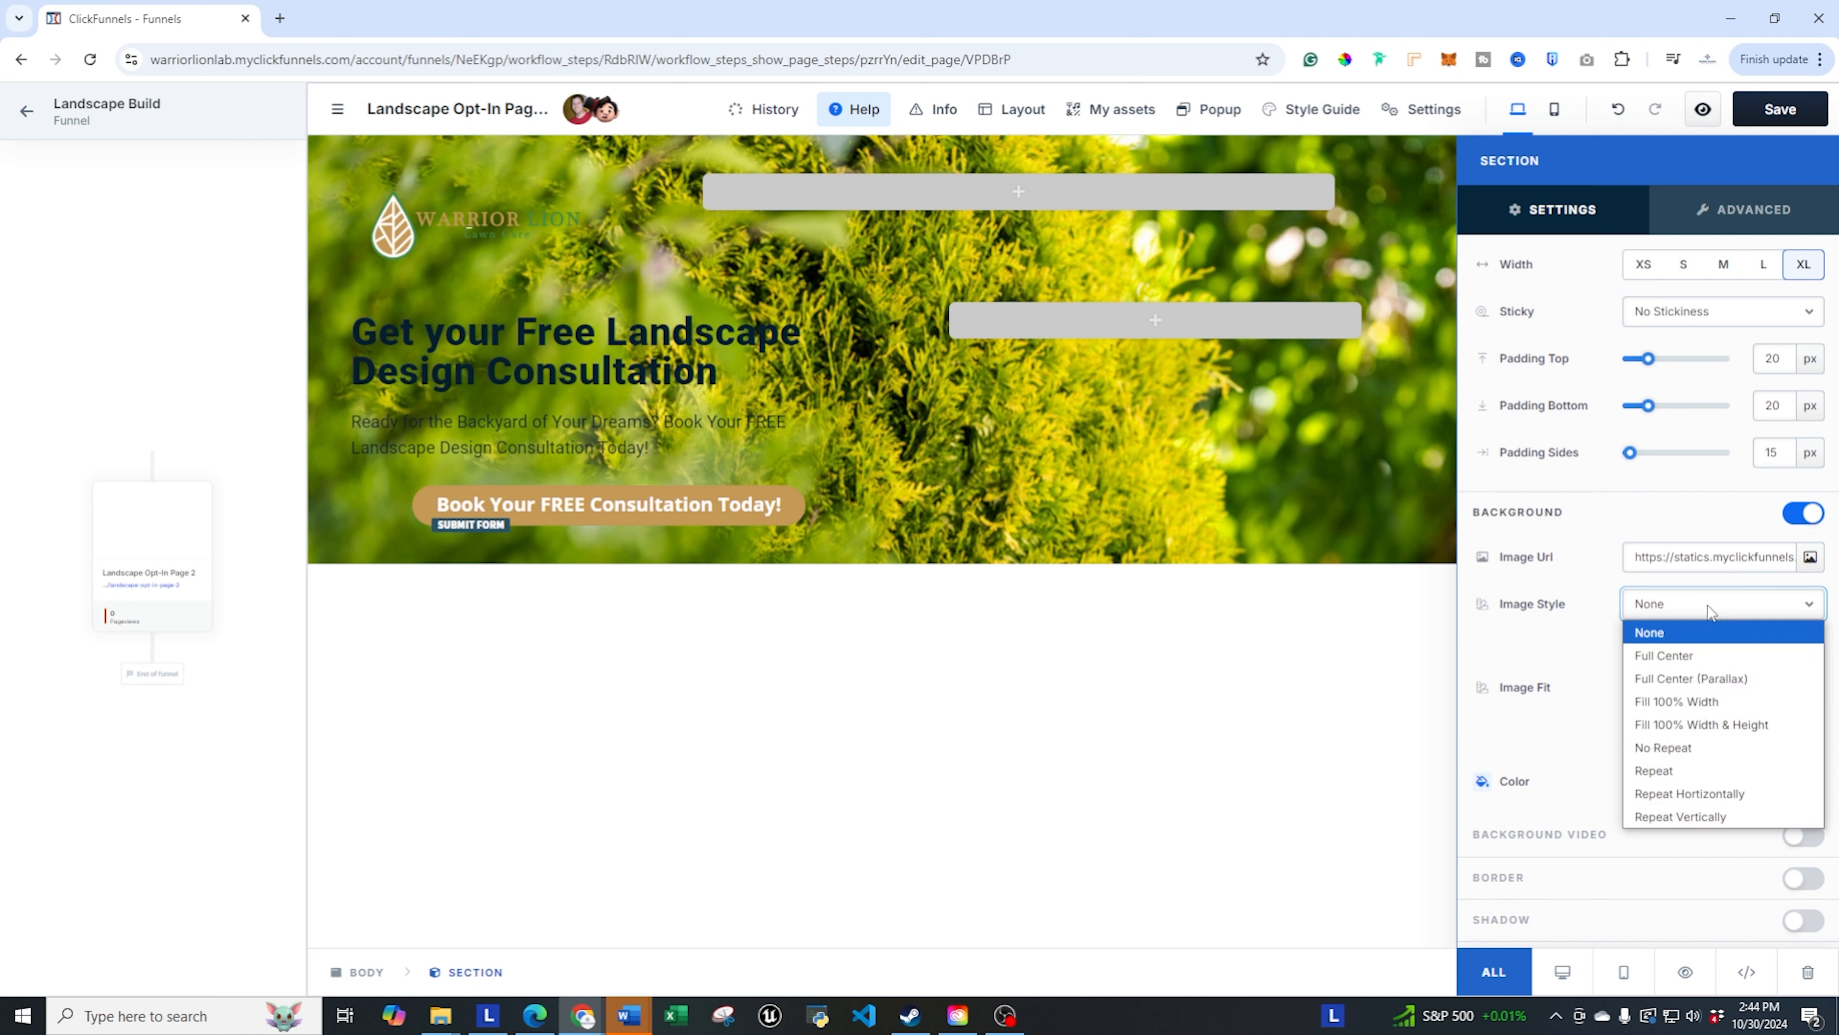
left_click(1691, 681)
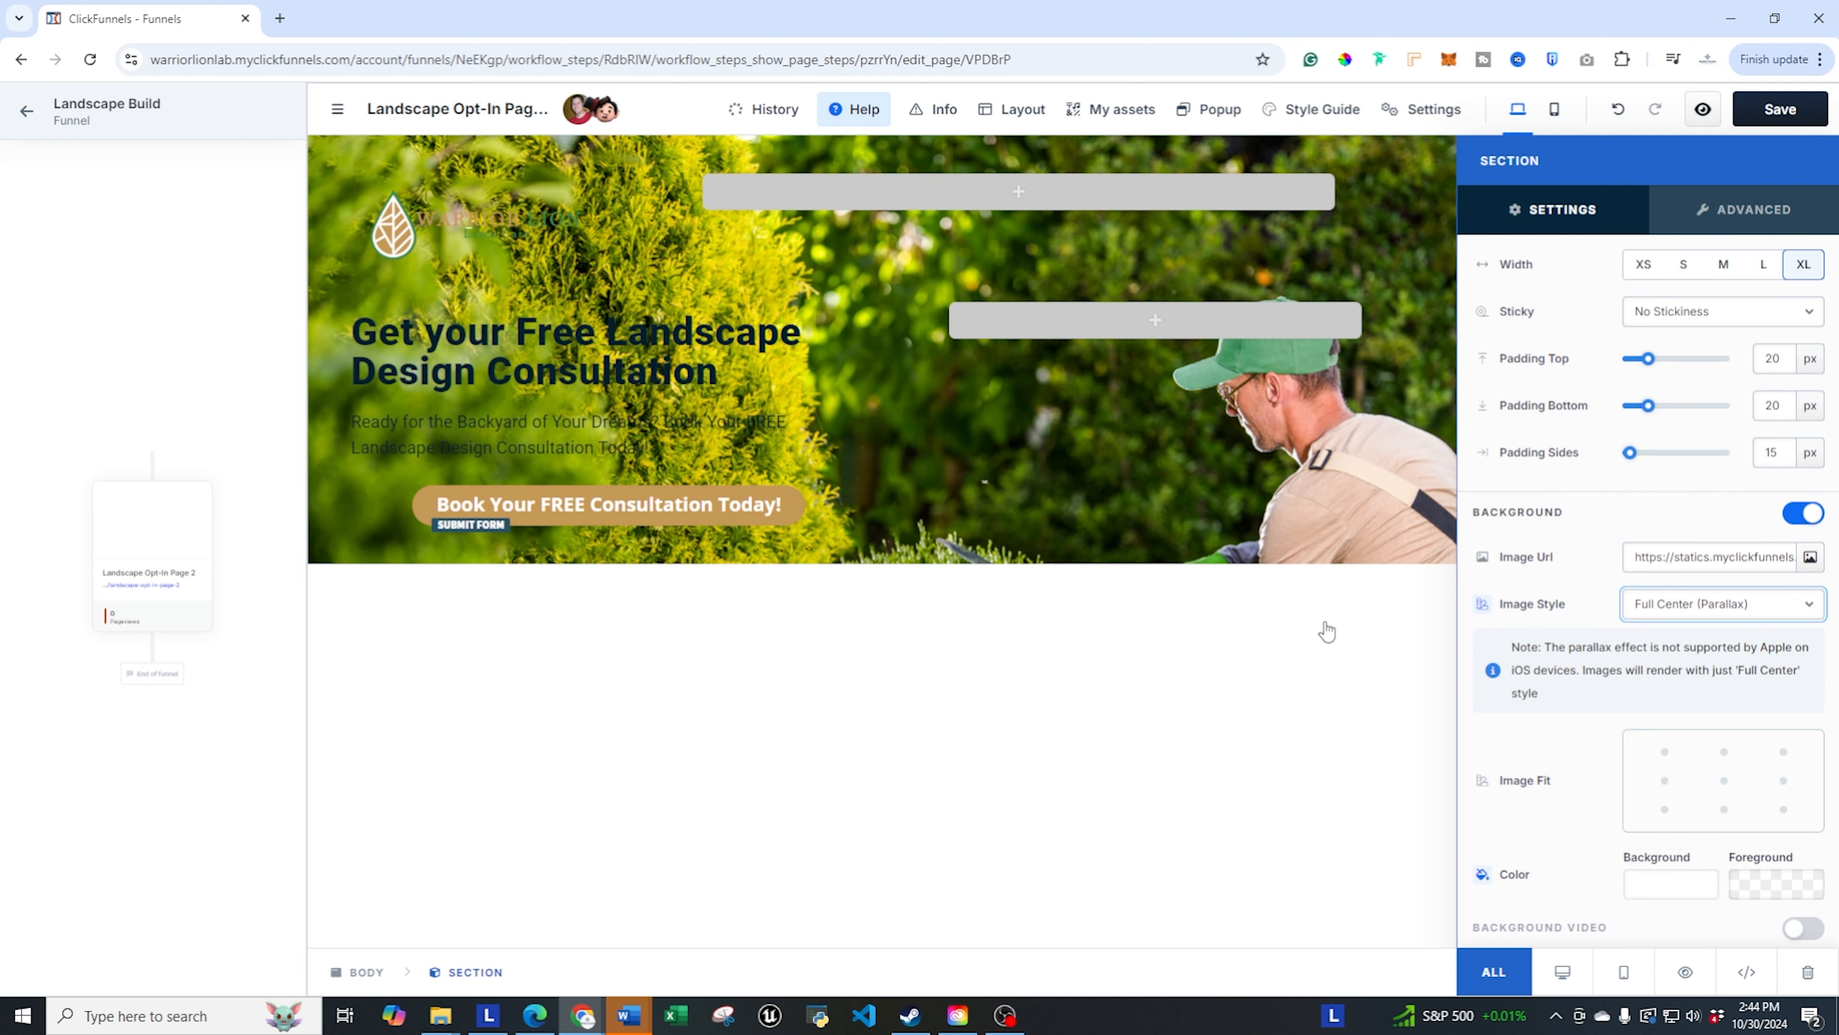
left_click(1342, 631)
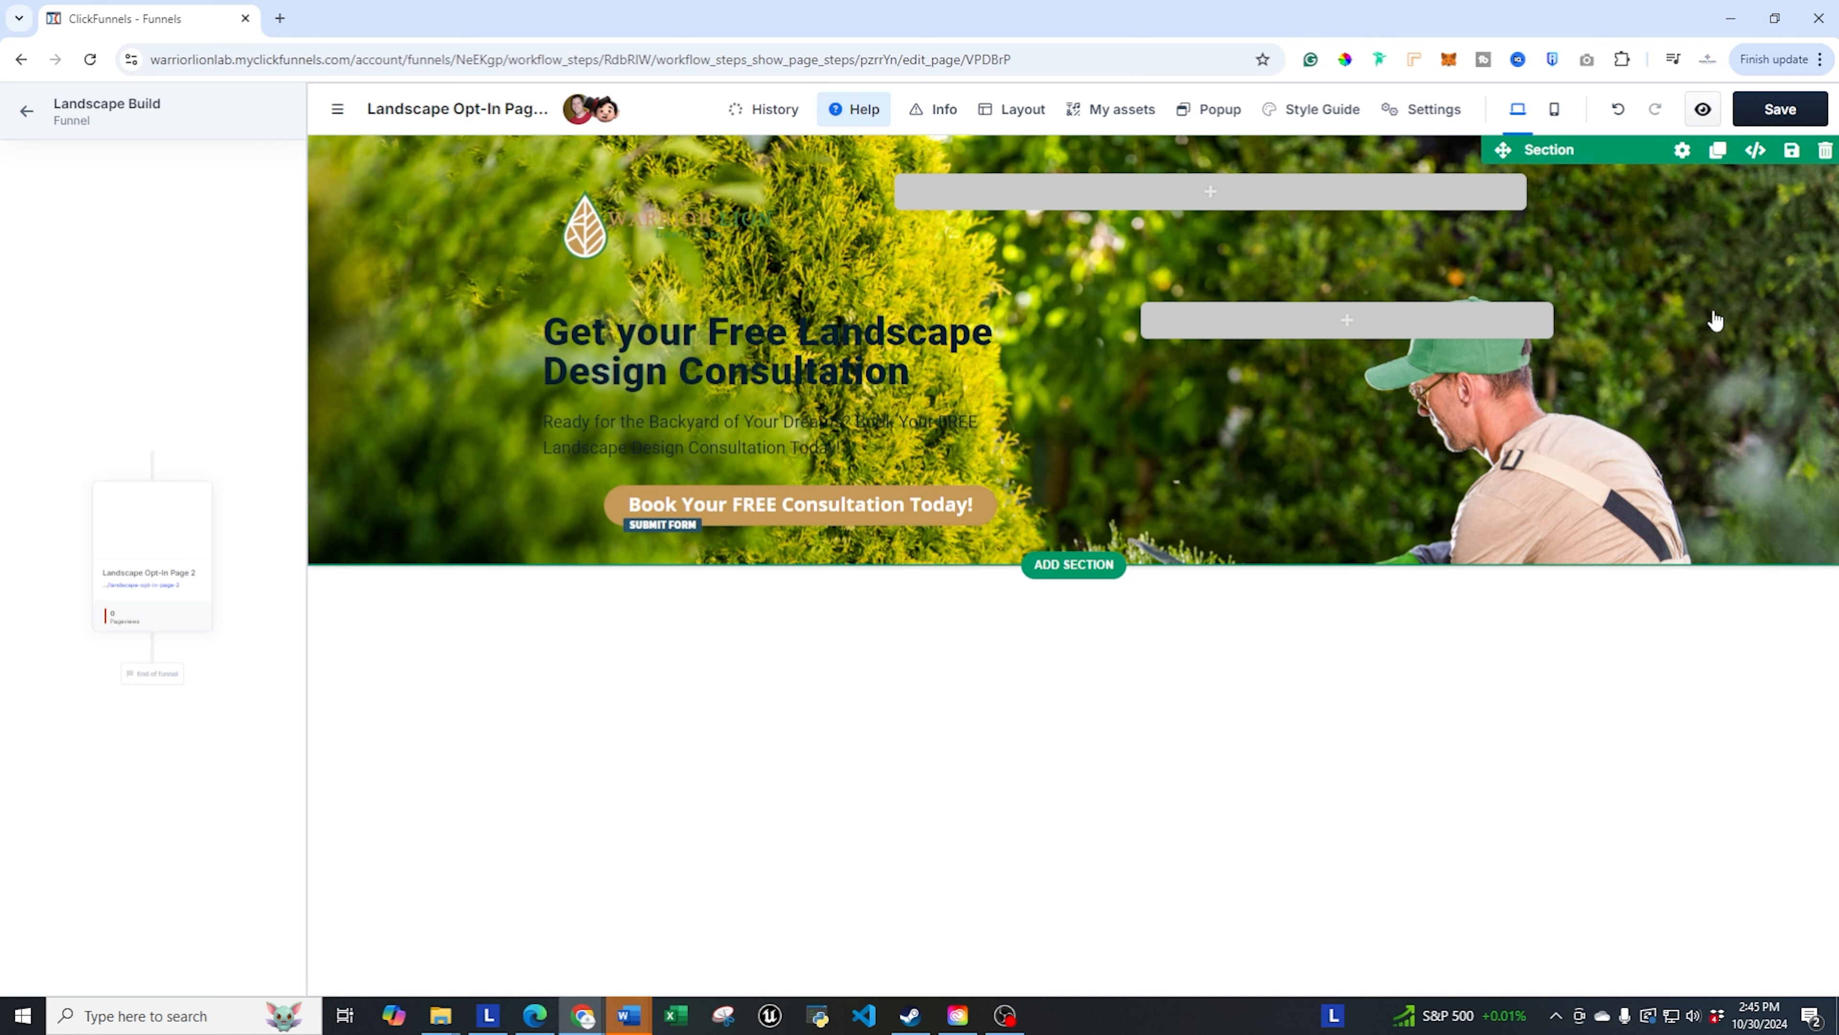
- Change the section background's foreground colour from solid to a horizontal gradient running from black to white
left_click(1680, 151)
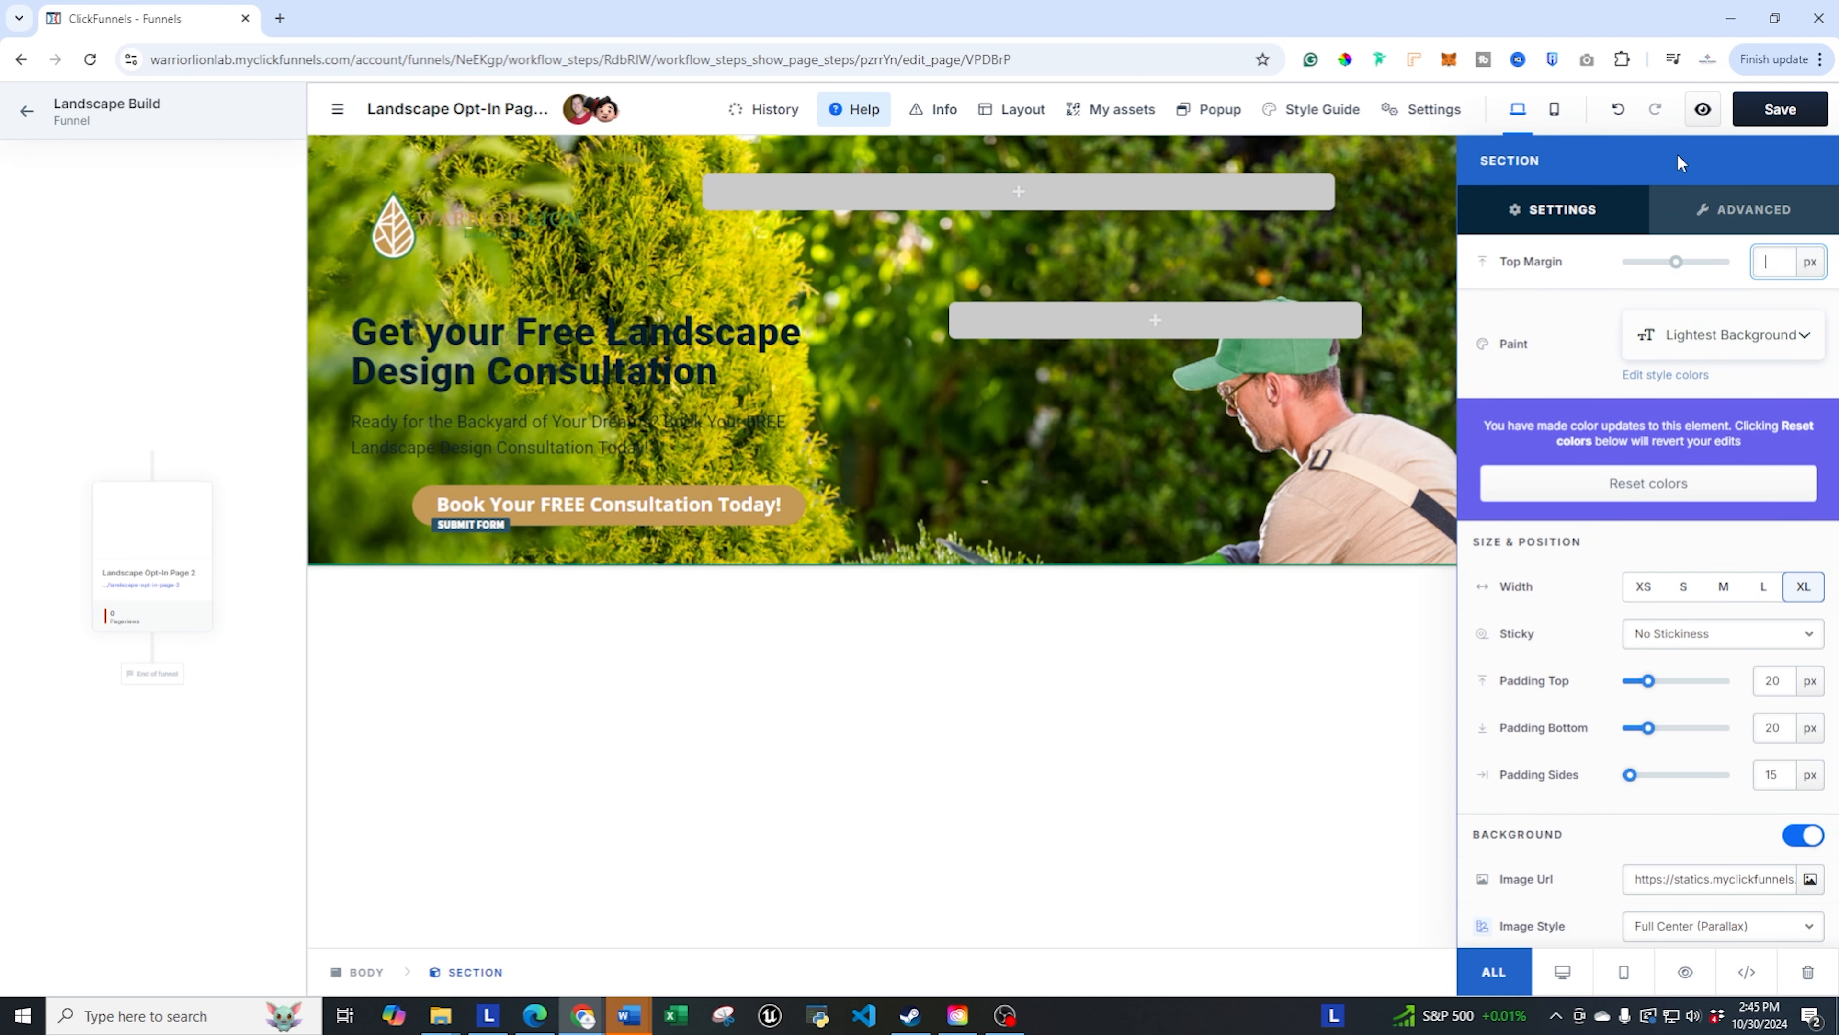
scroll(1549, 615, "down", 1)
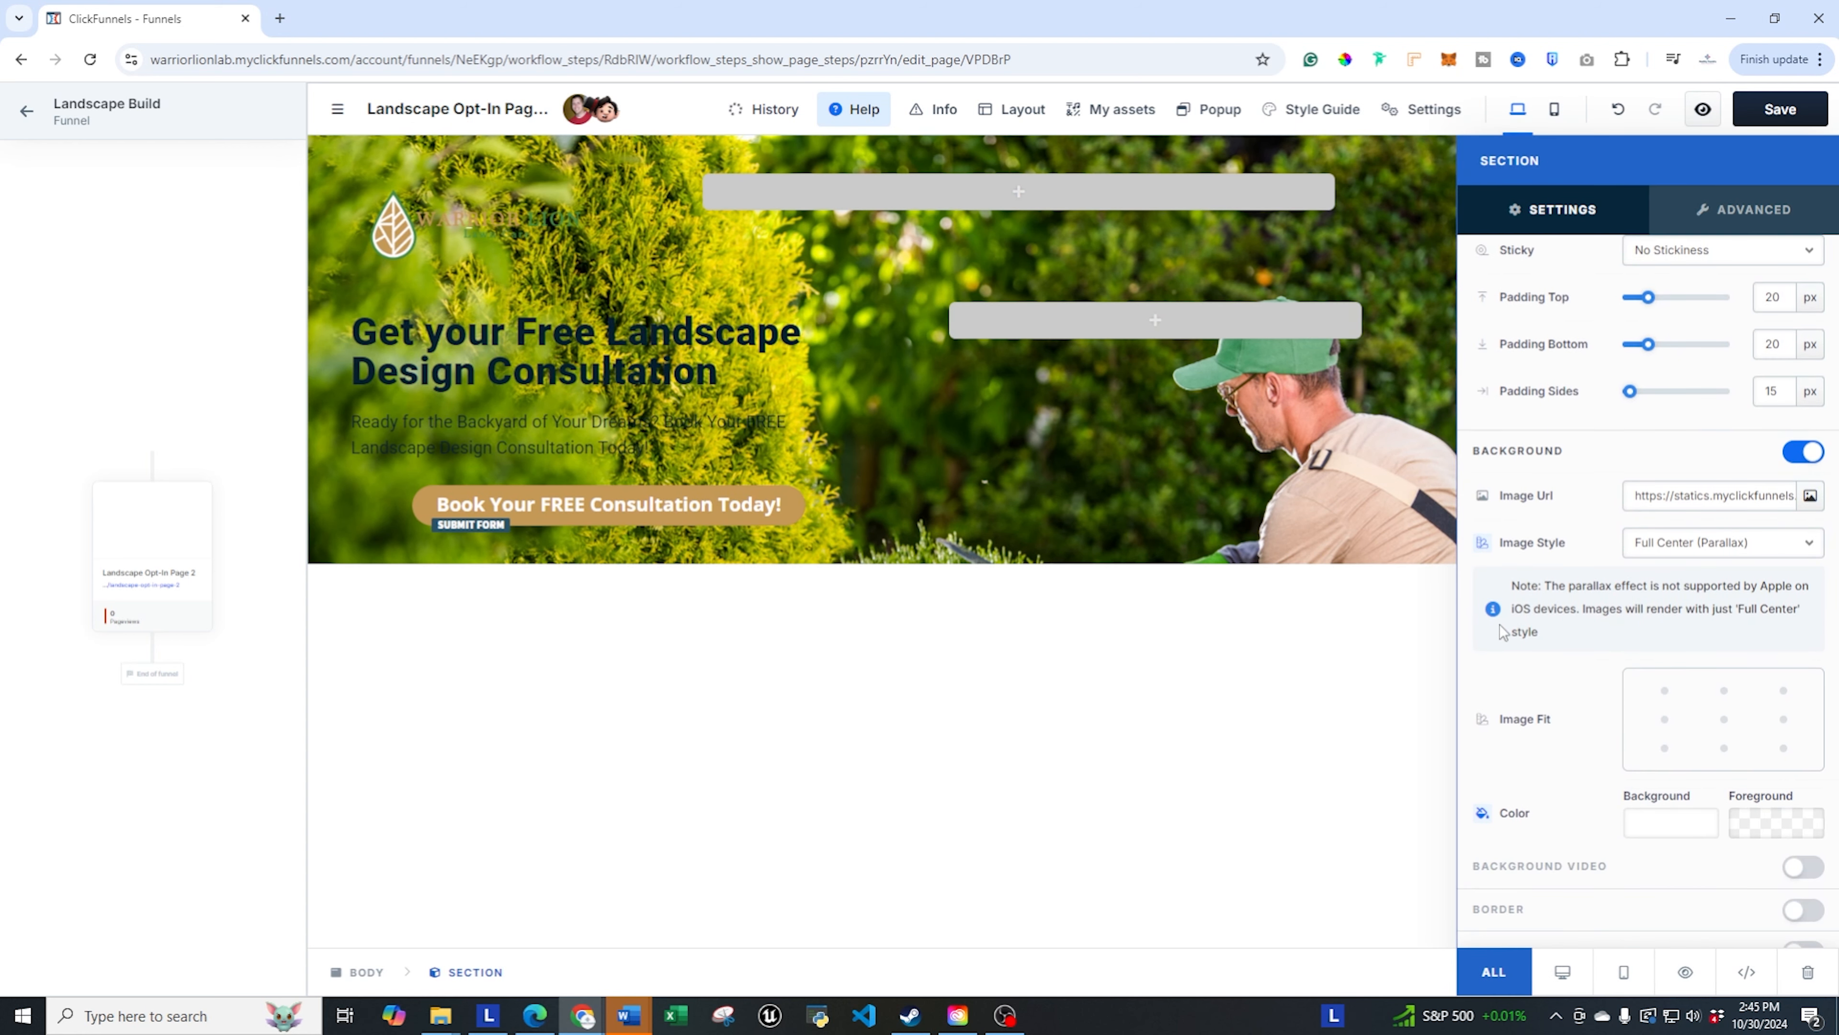
scroll(1554, 680, "down", 1)
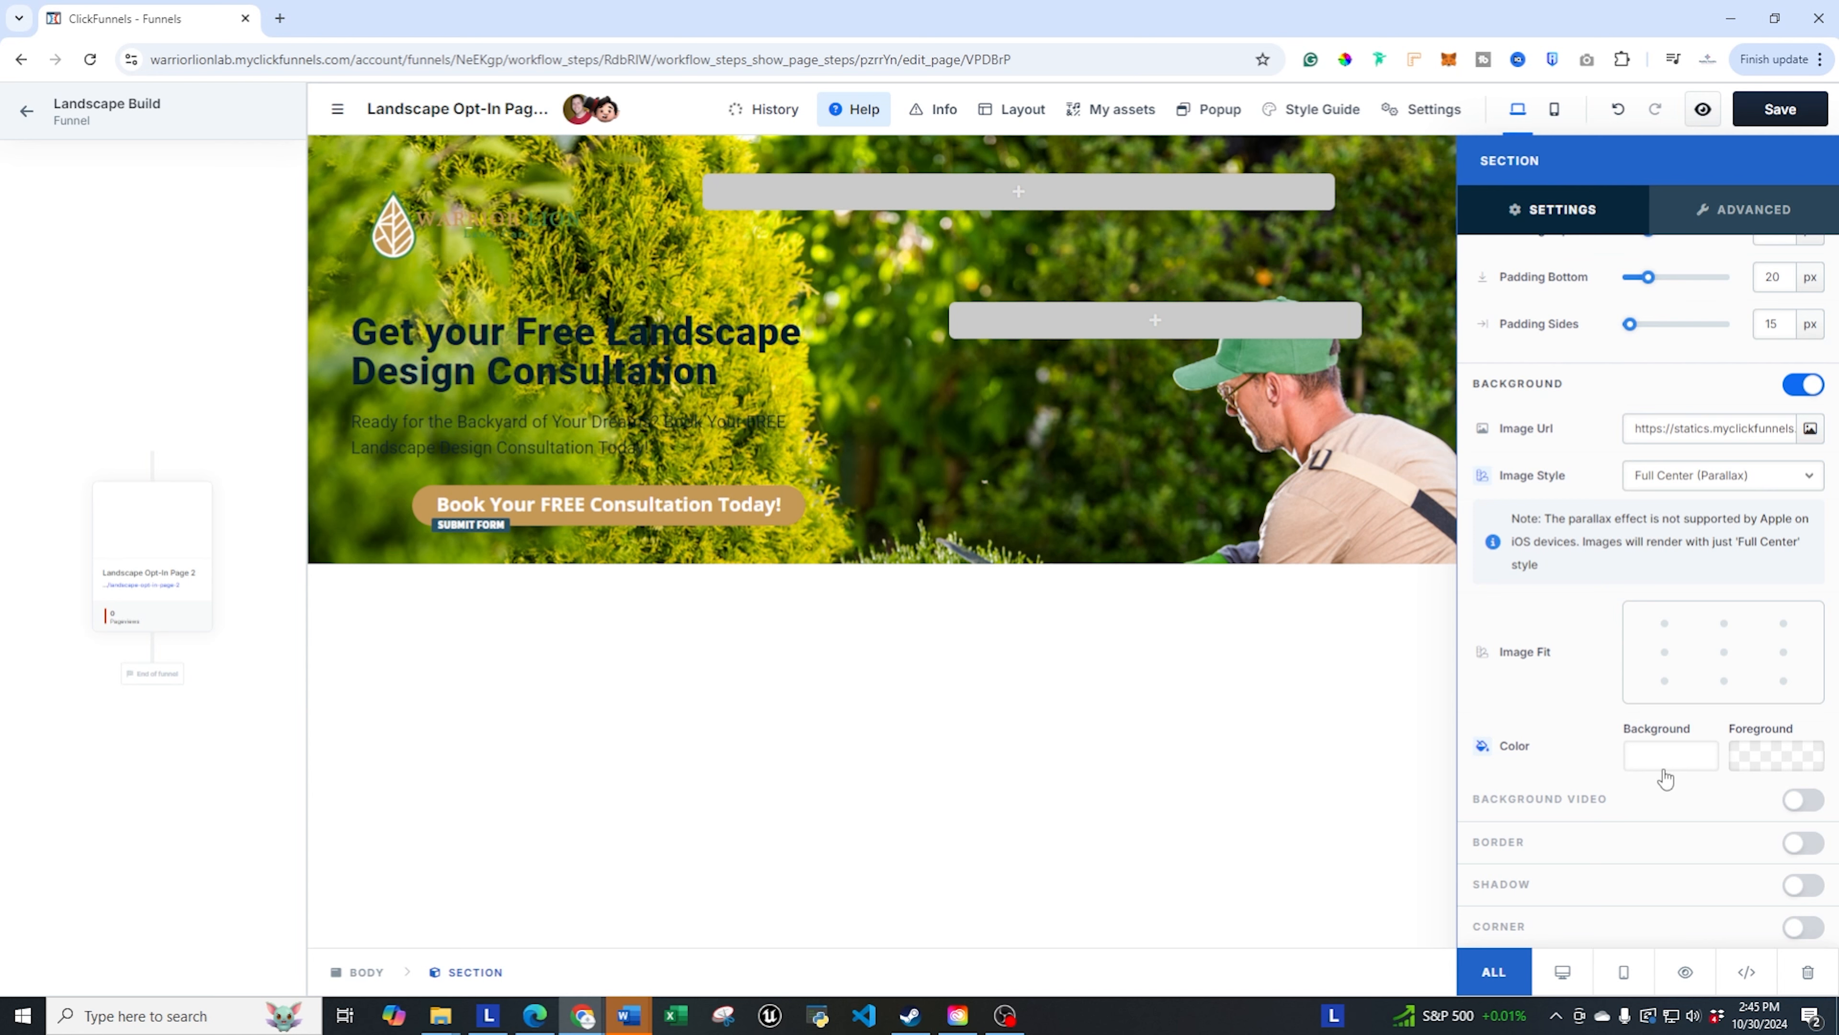
left_click(1776, 763)
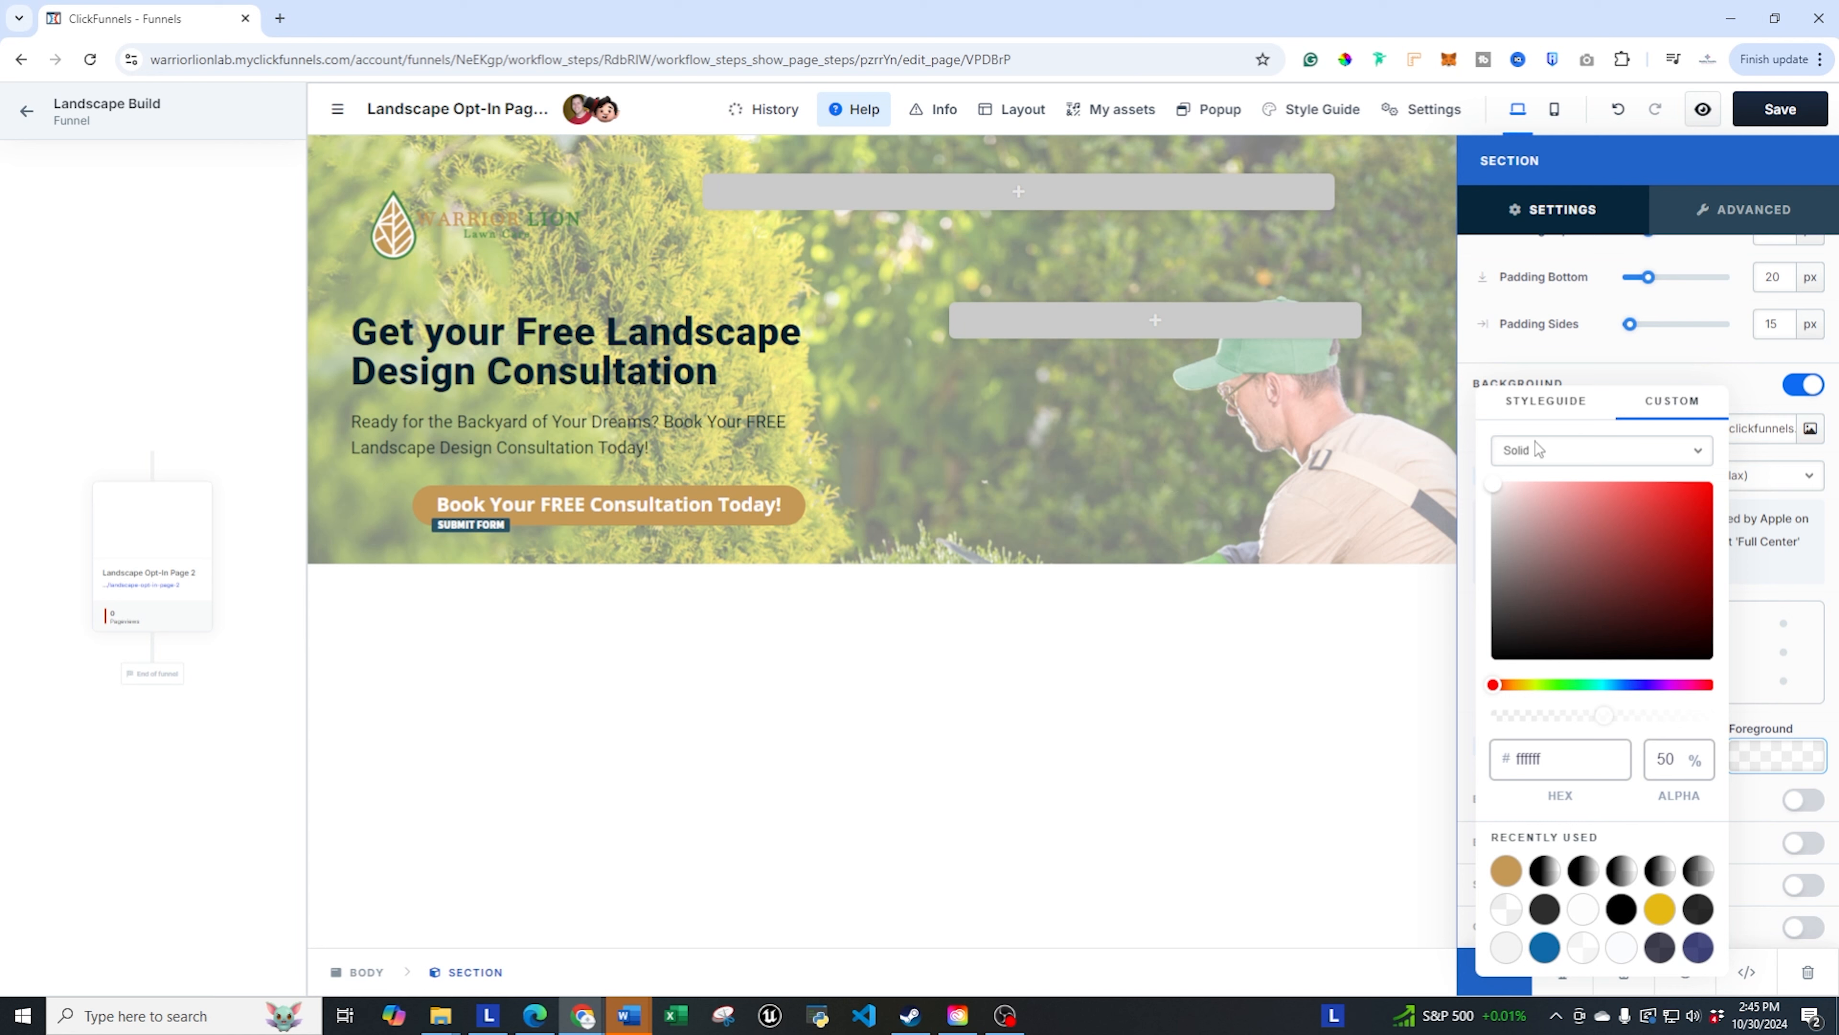
left_click(1674, 453)
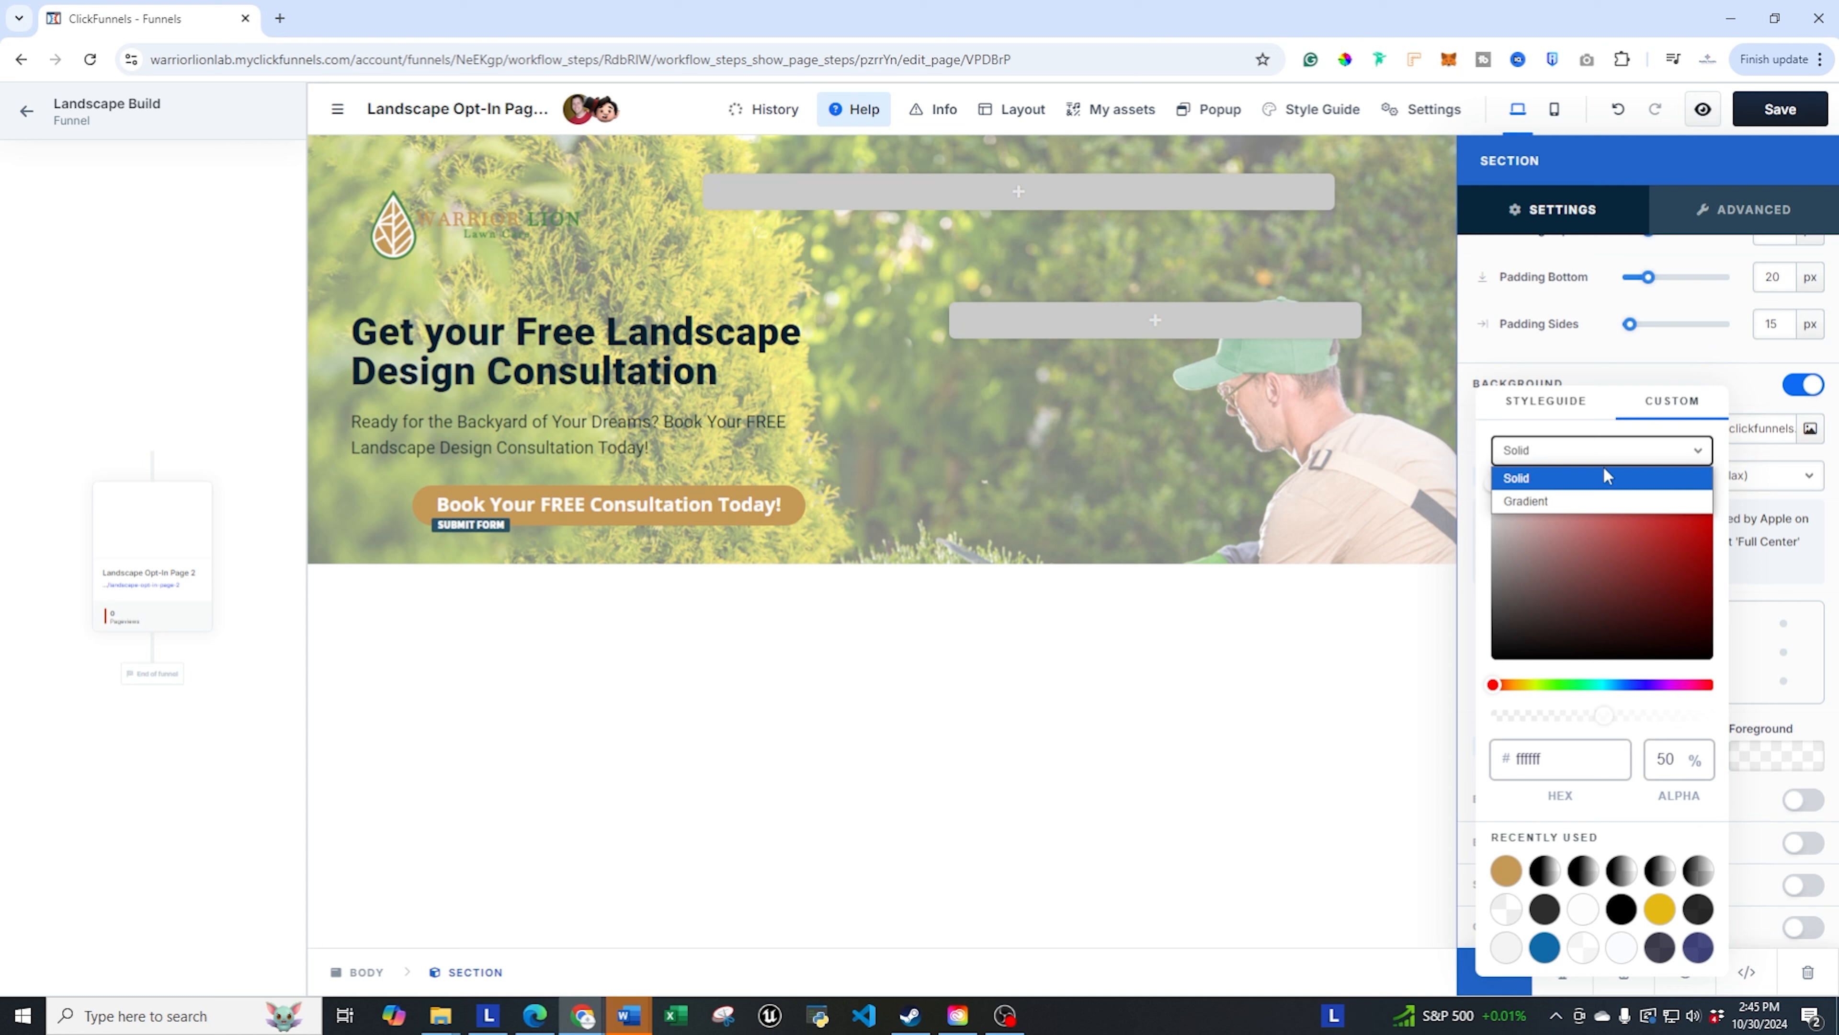
left_click(1531, 505)
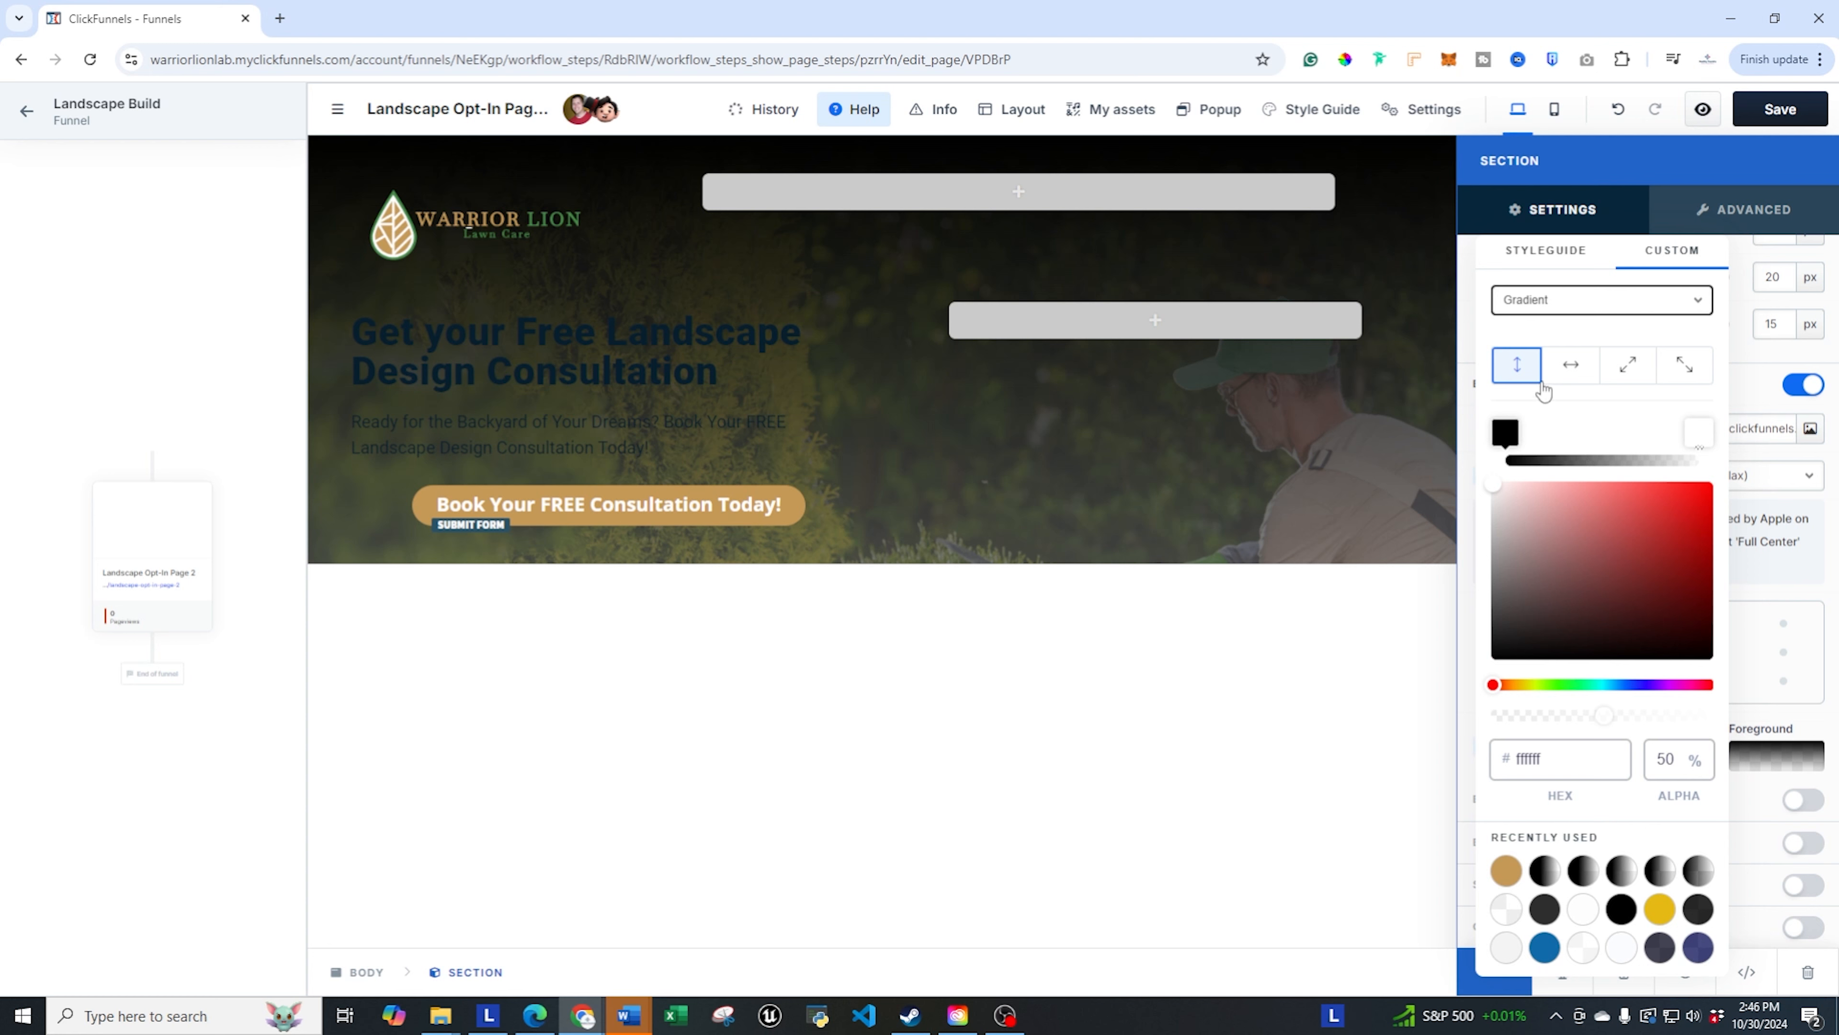
left_click(1571, 366)
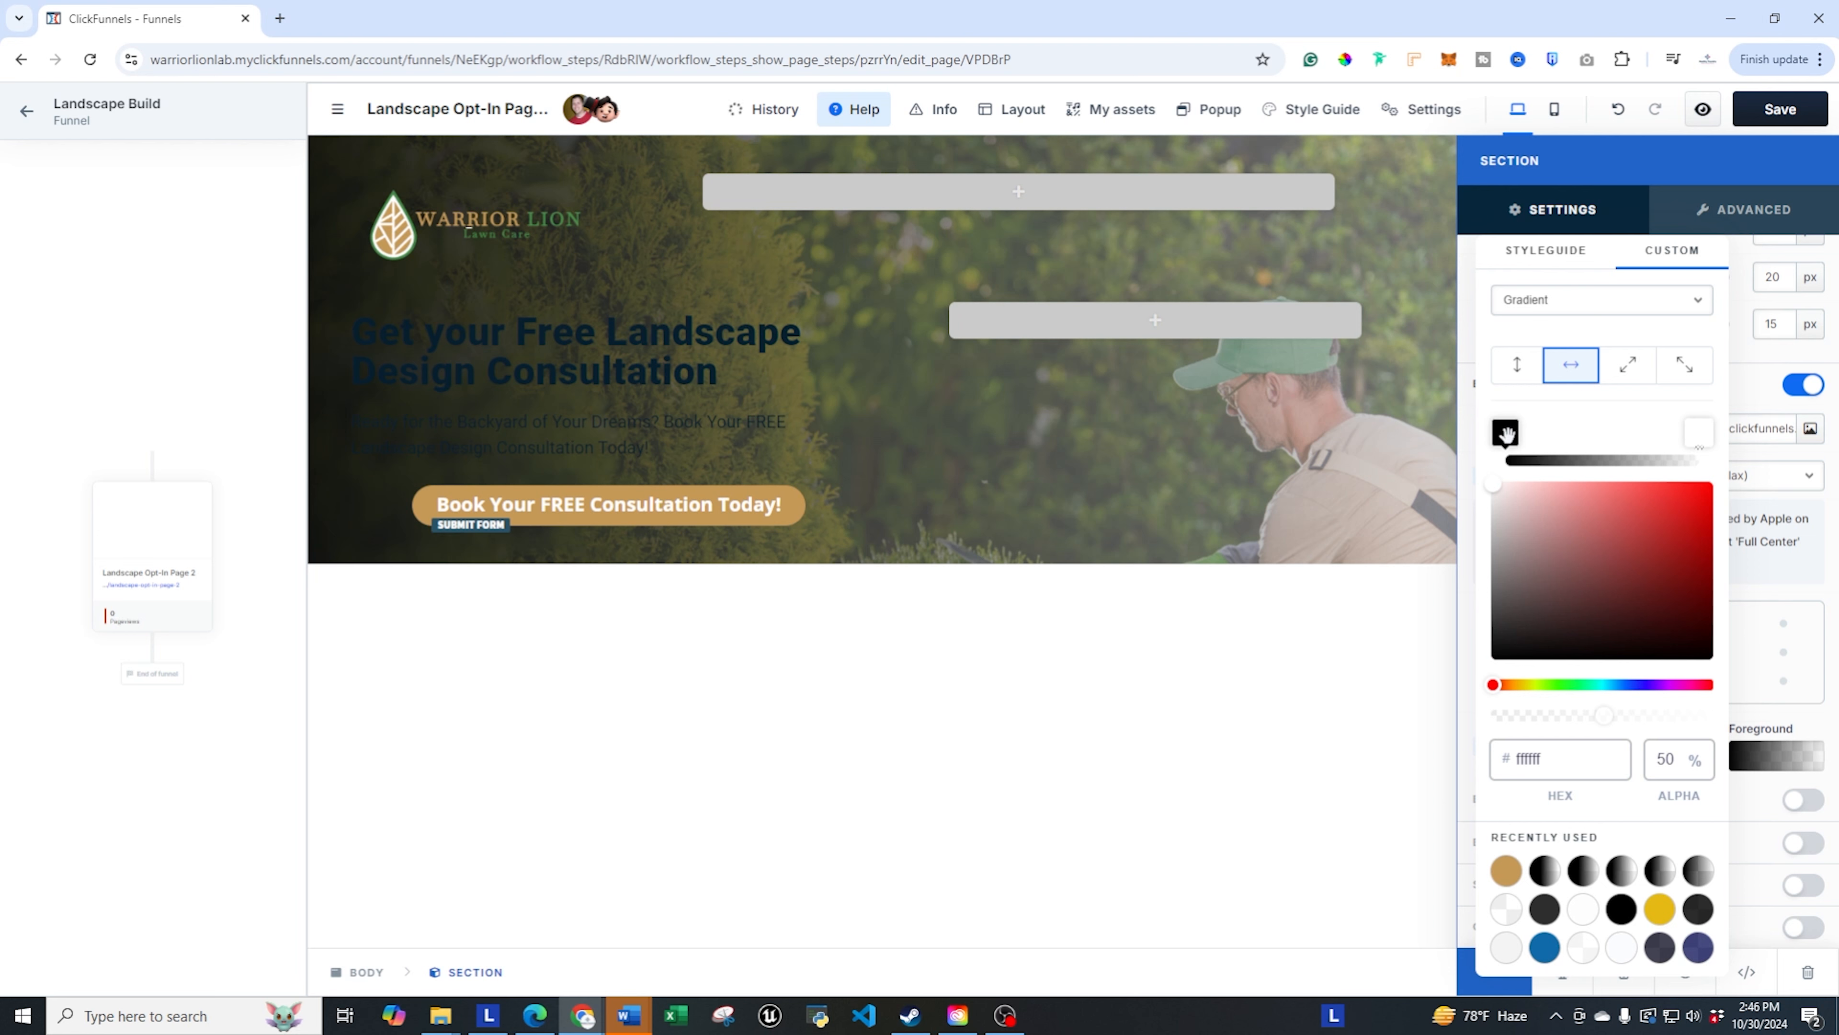
- Move the overlay gradient's black stop inward about a quarter of the bar and set it to hex 000000 at 99% alpha
left_click(1507, 433)
left_click_drag(1507, 434, 1560, 433)
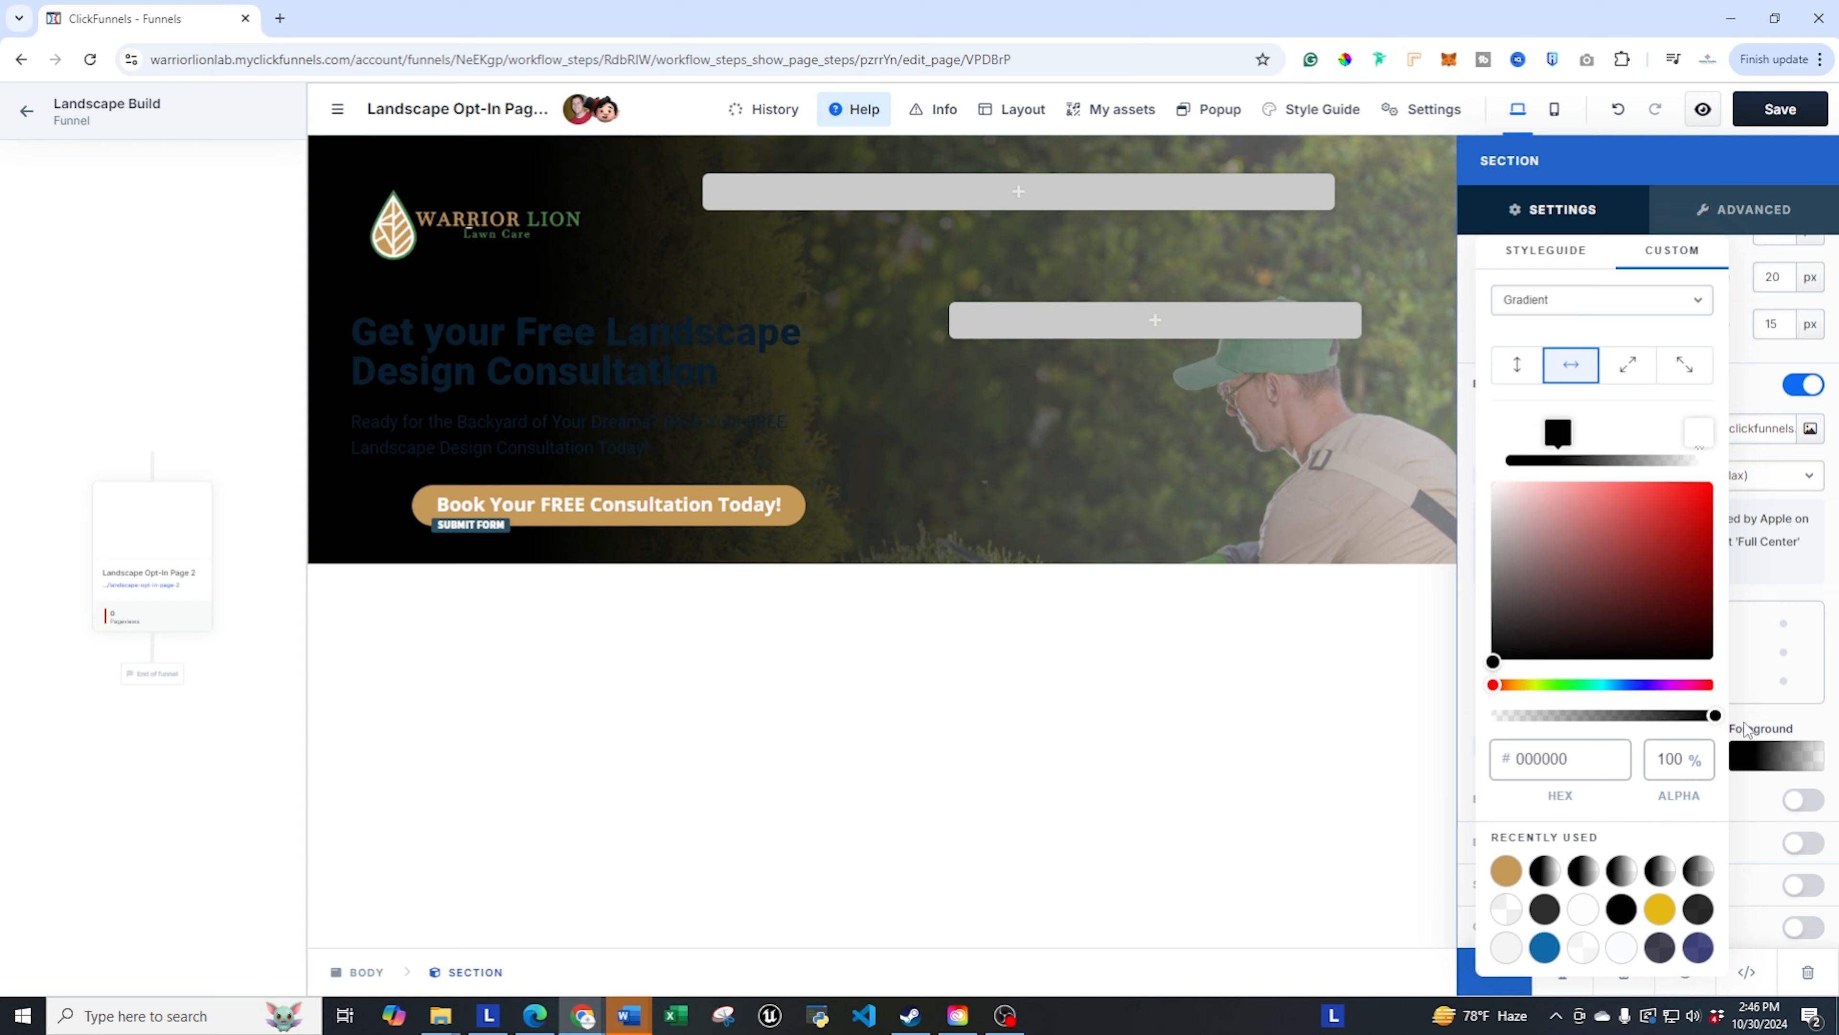
mouse_move(1717, 715)
left_mouse_down()
mouse_move(1552, 717)
mouse_move(1715, 716)
left_mouse_up()
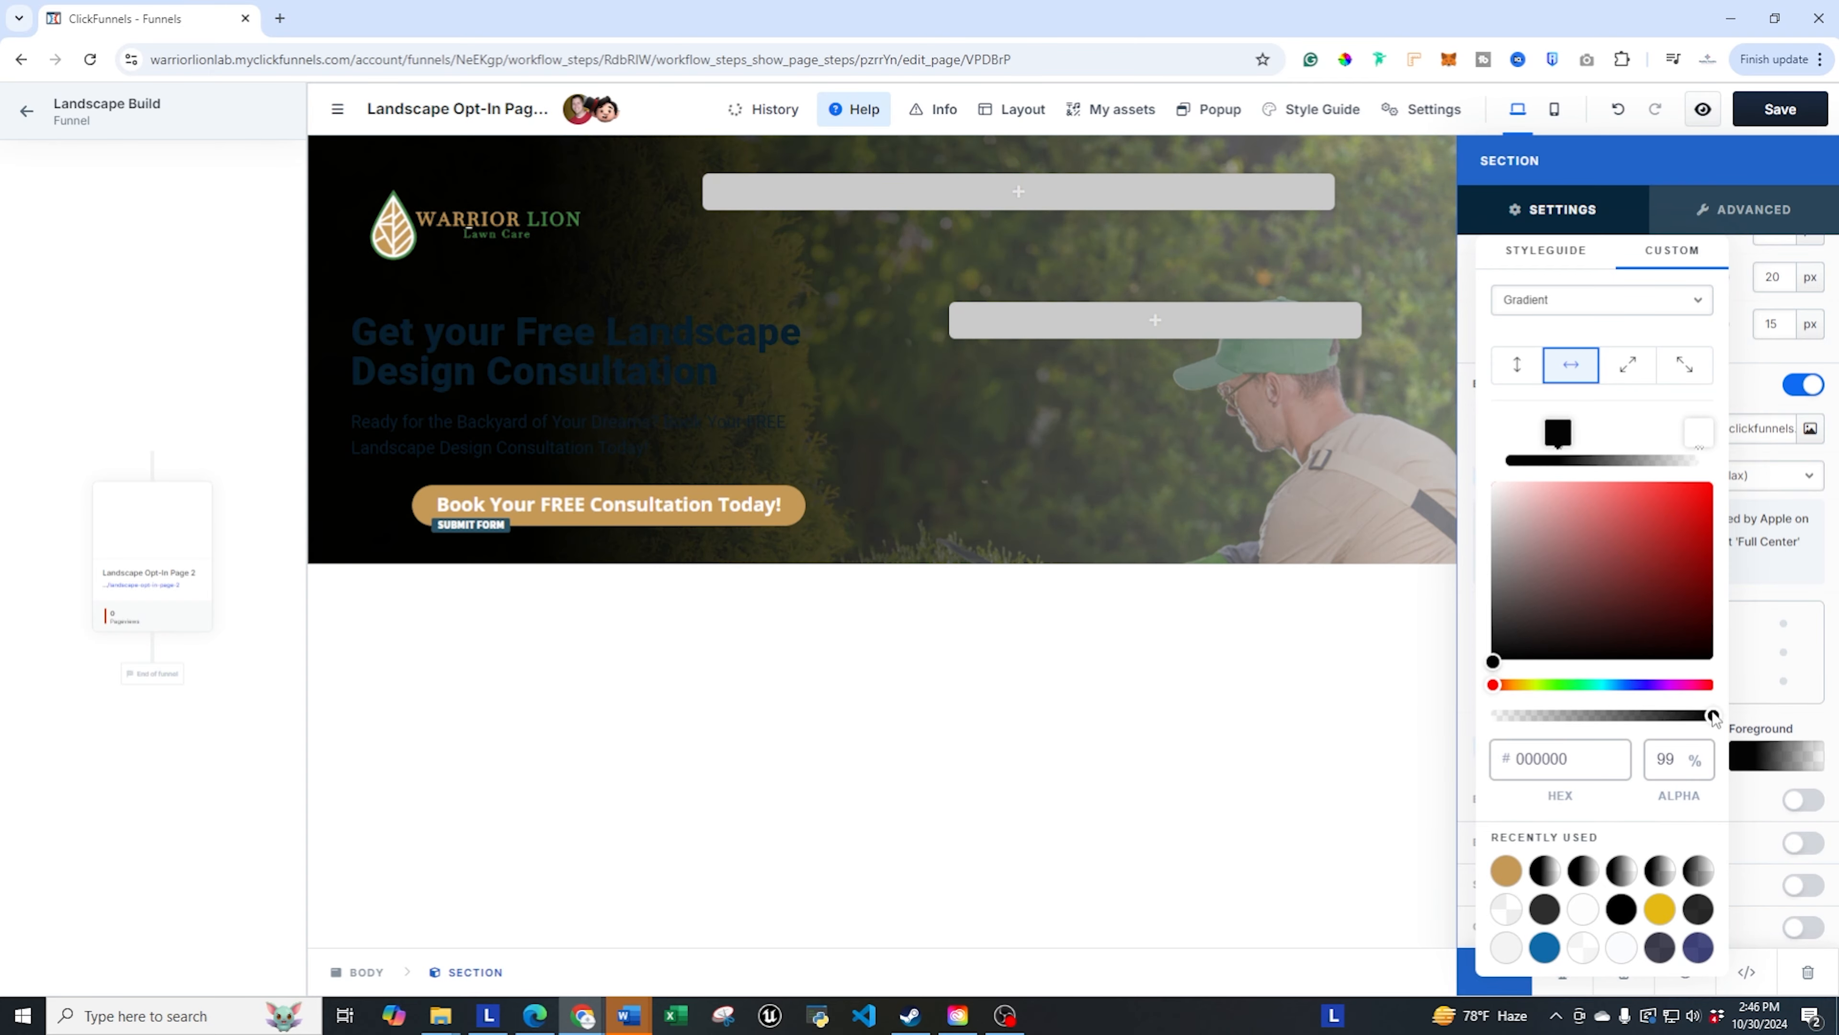
left_click(1702, 500)
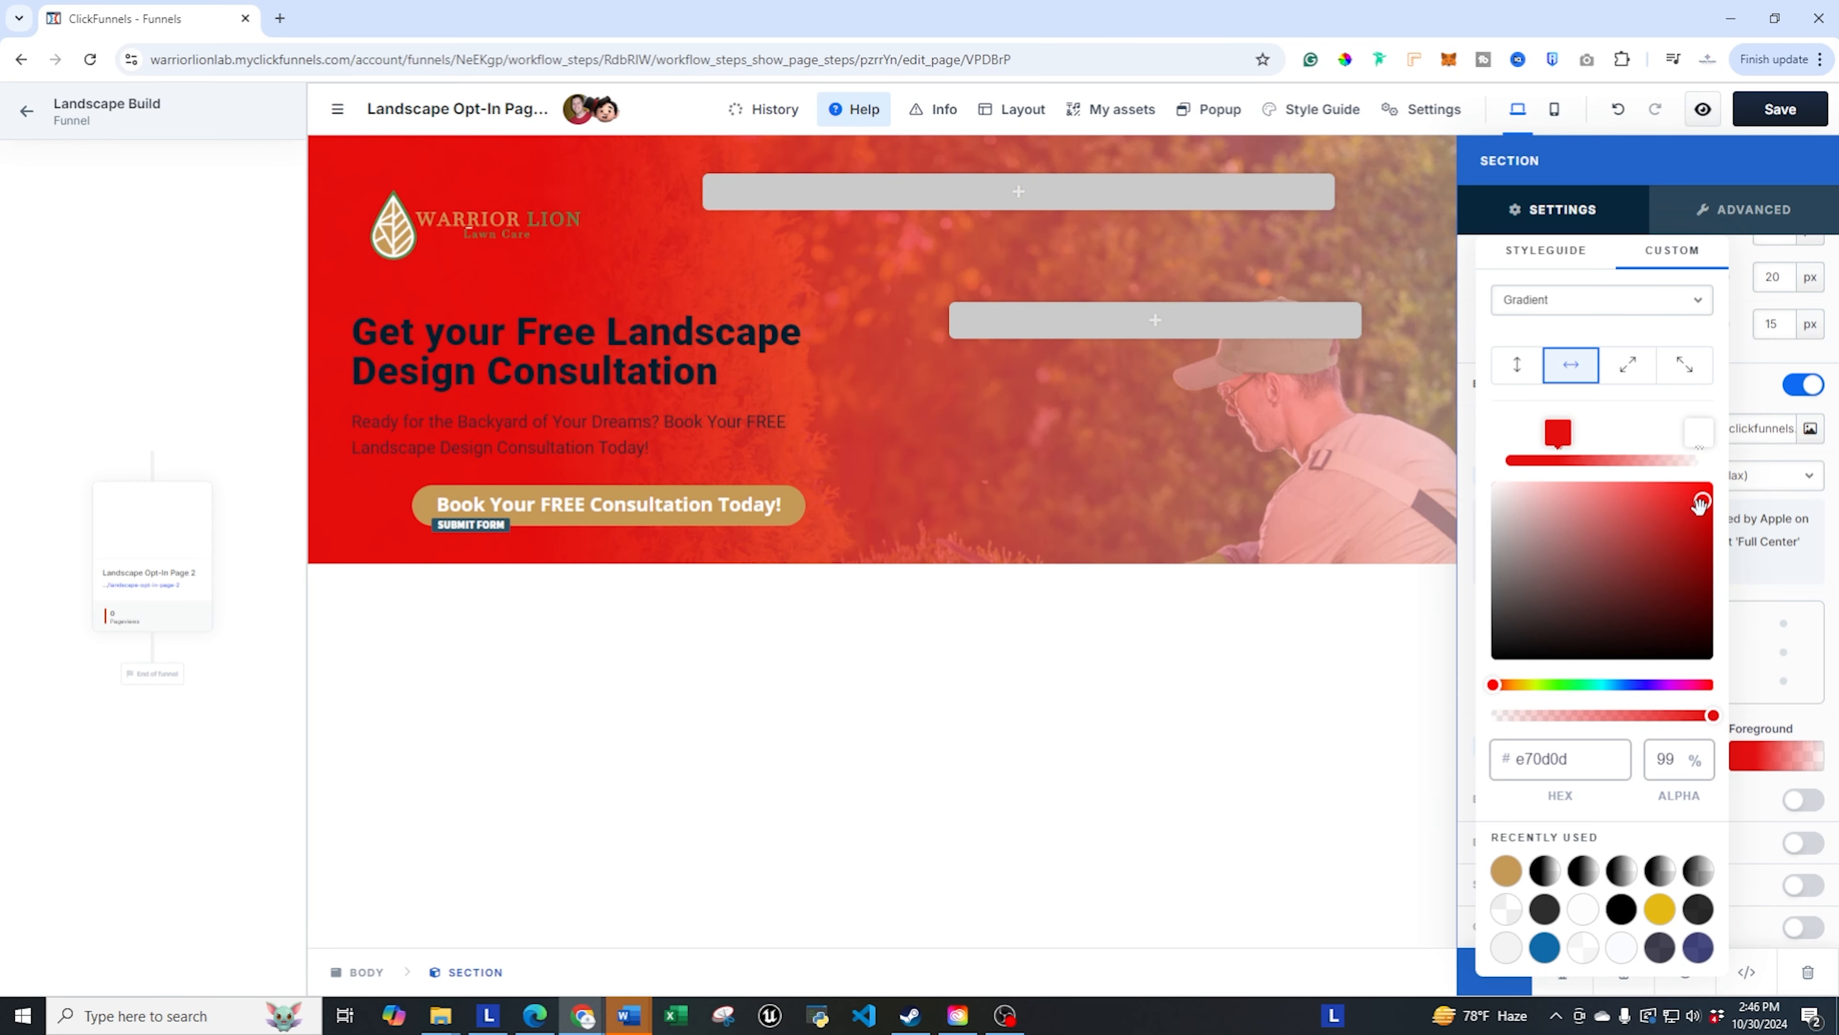
left_click_drag(1702, 501, 1446, 714)
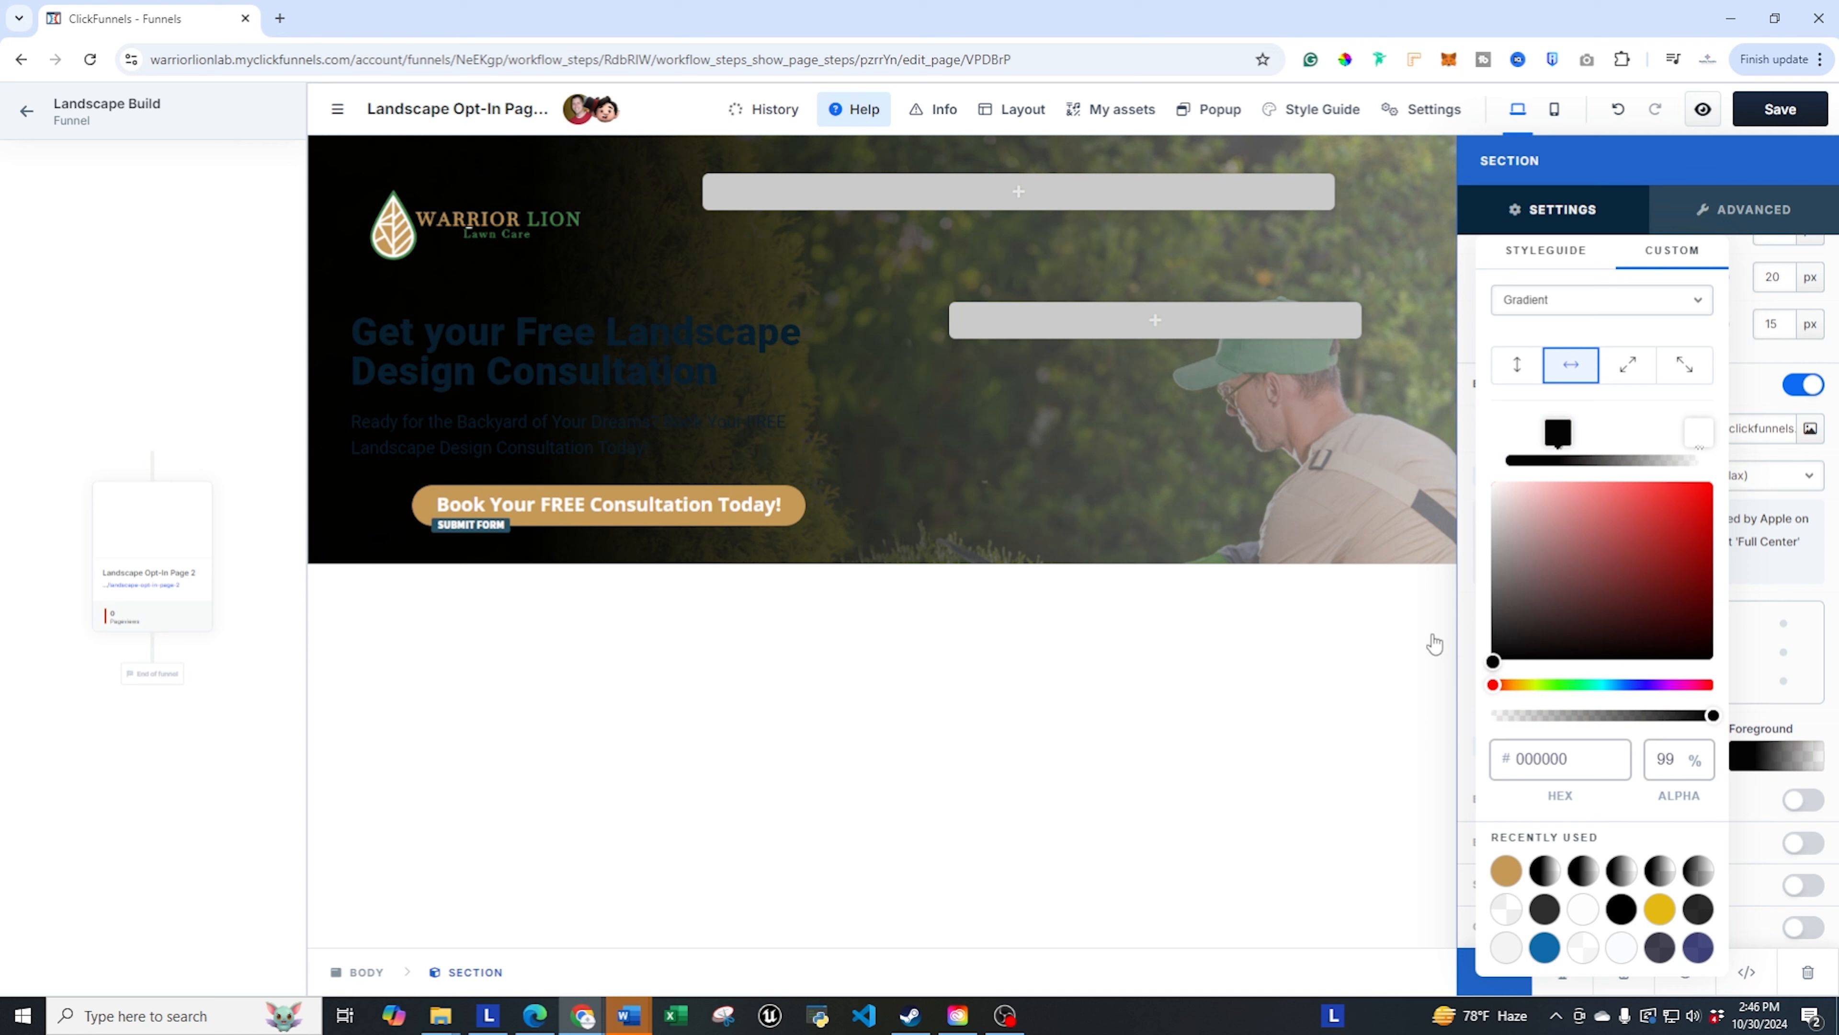
- Reduce the gradient's white stop to 3% alpha, shift it slightly inward and close the section settings
left_click(1697, 432)
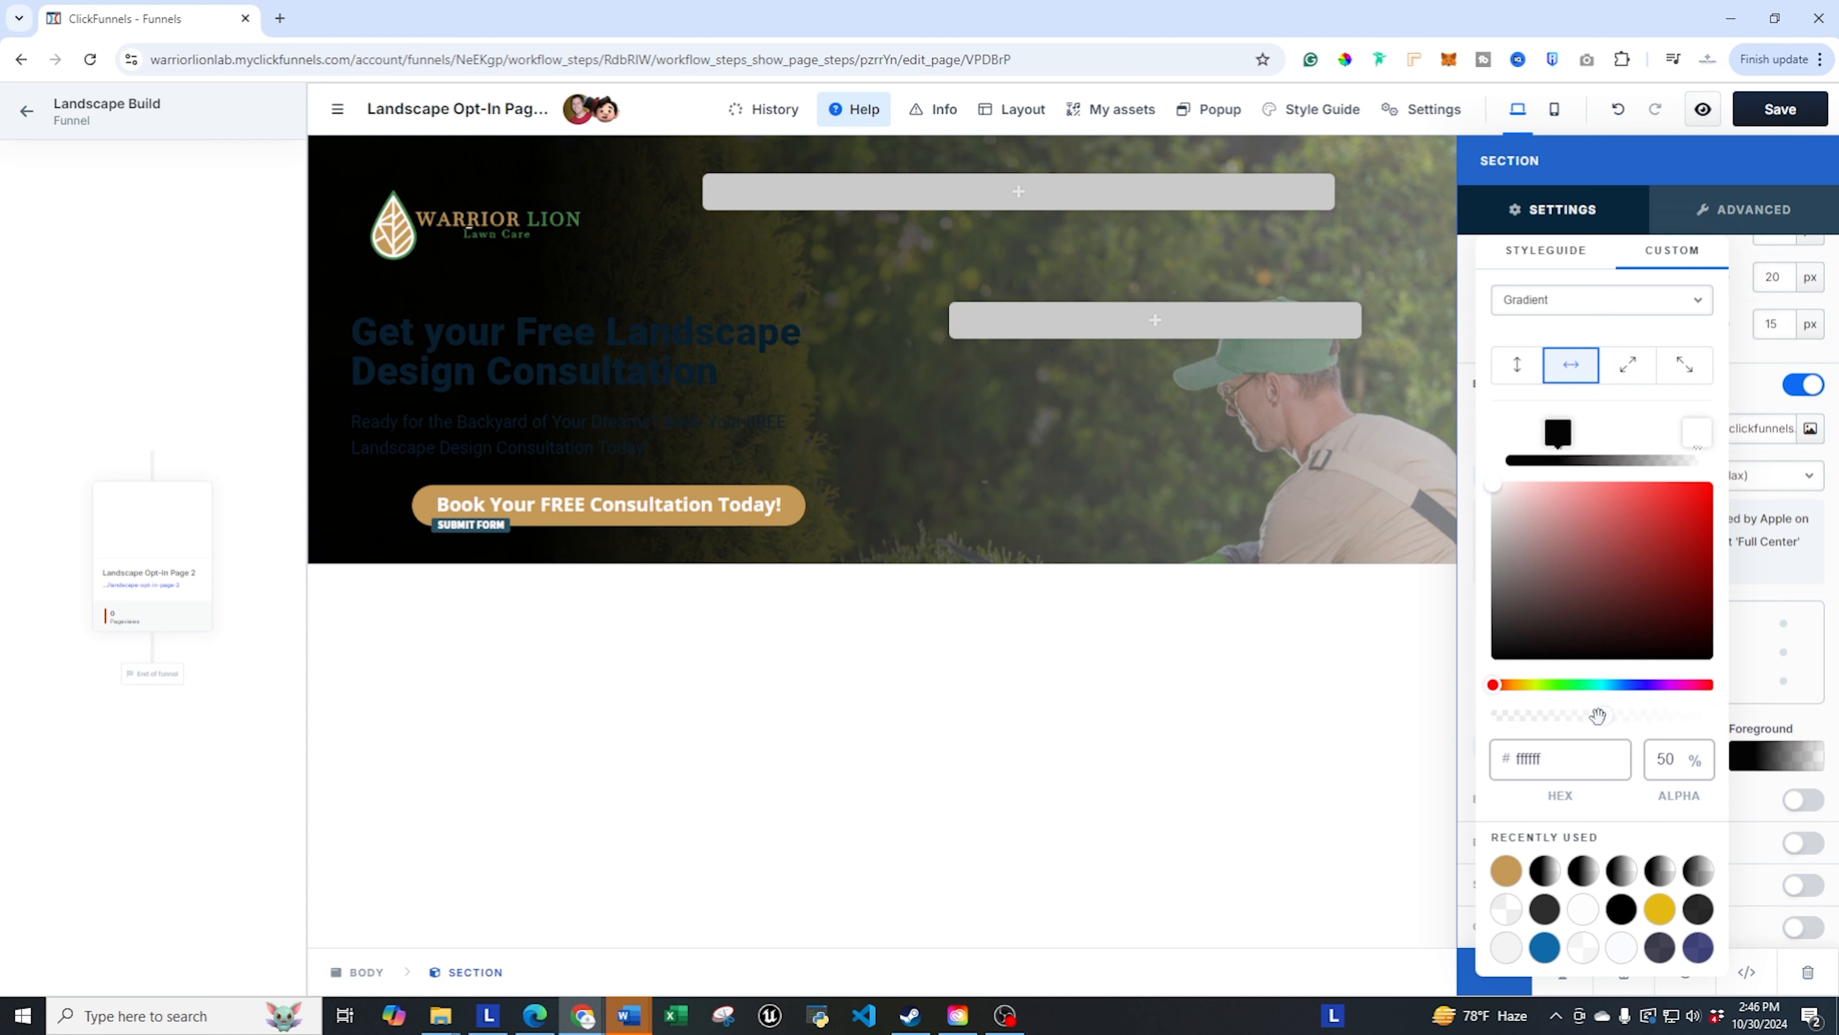
left_click_drag(1609, 723, 1498, 717)
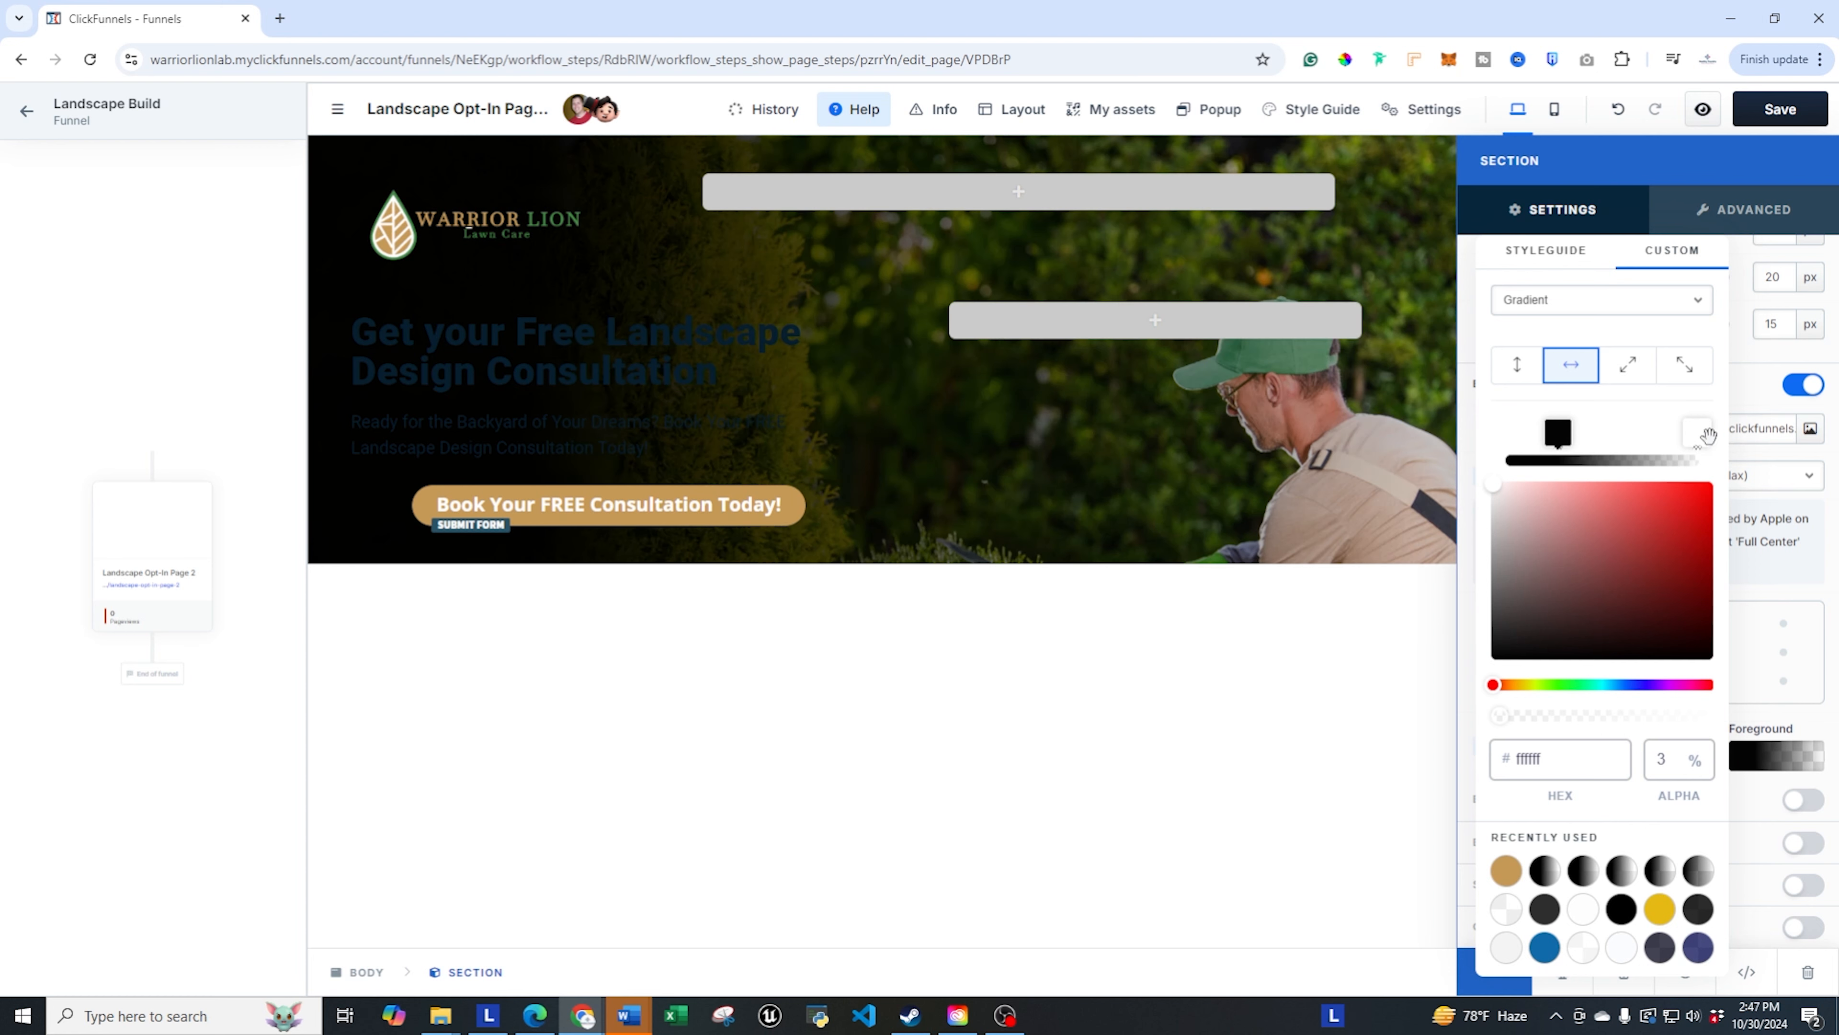
left_click_drag(1696, 437, 1688, 437)
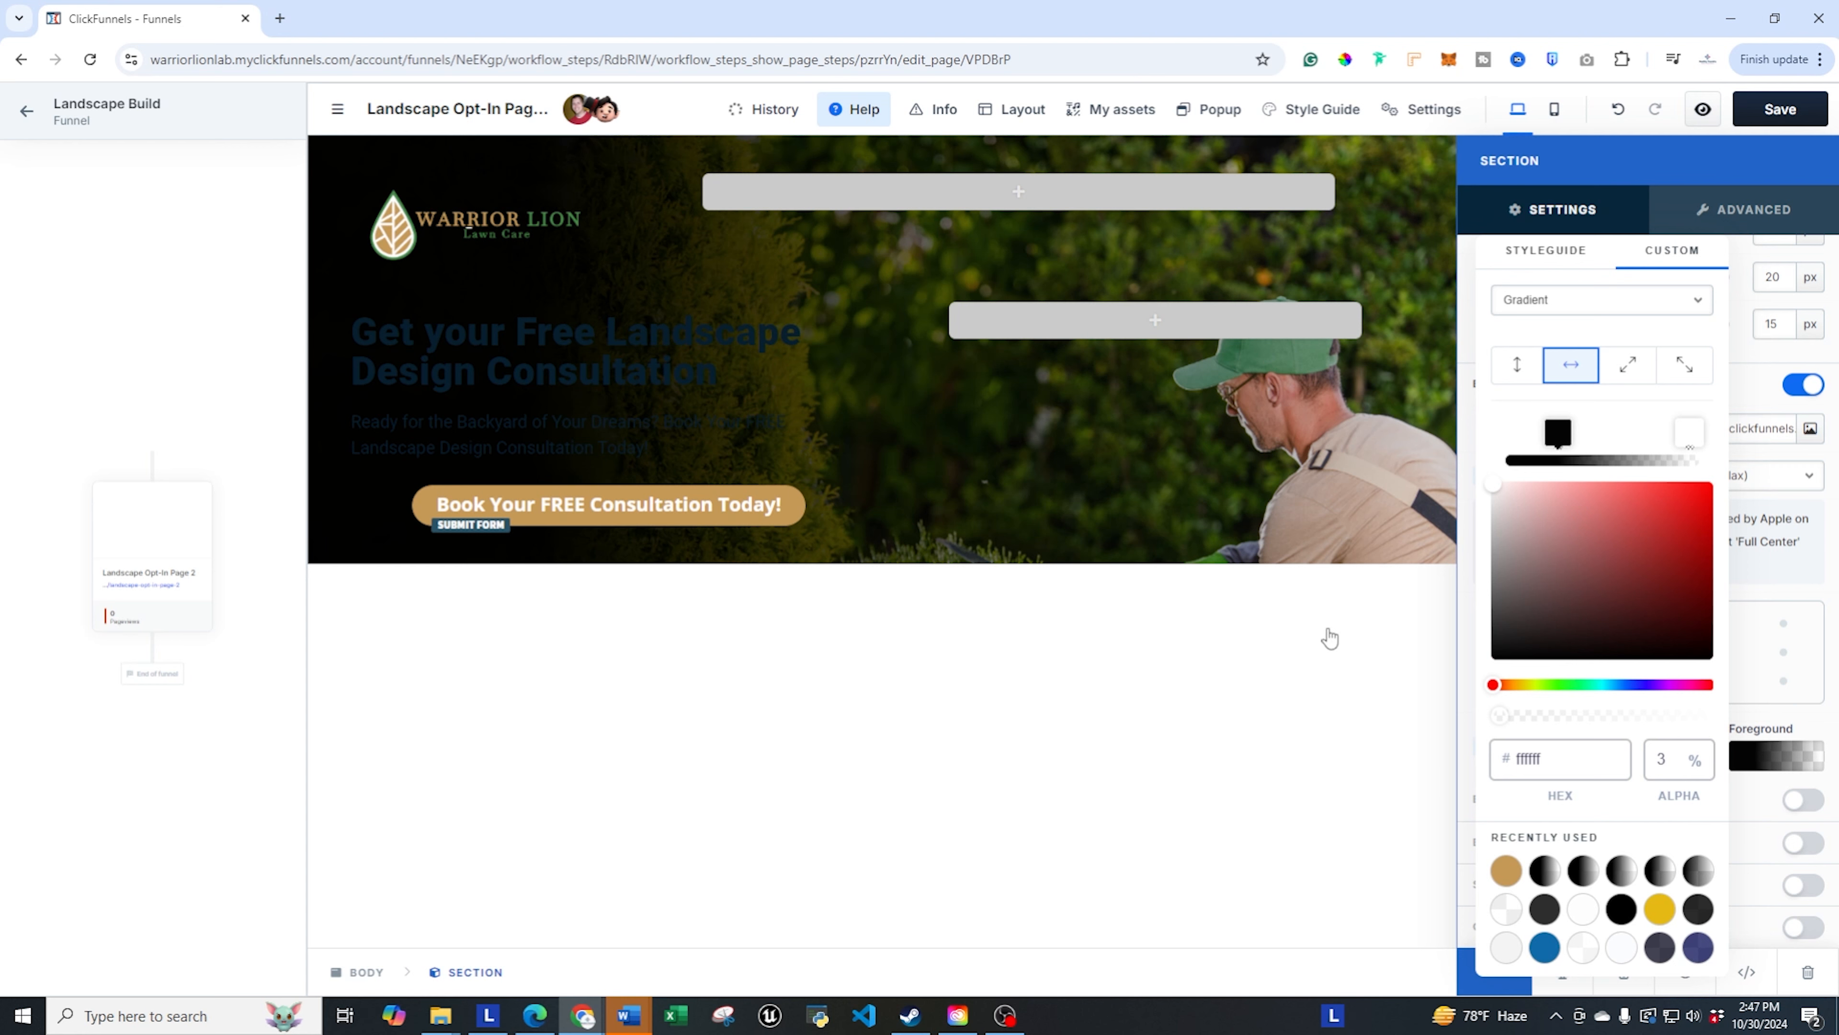
left_click(1280, 656)
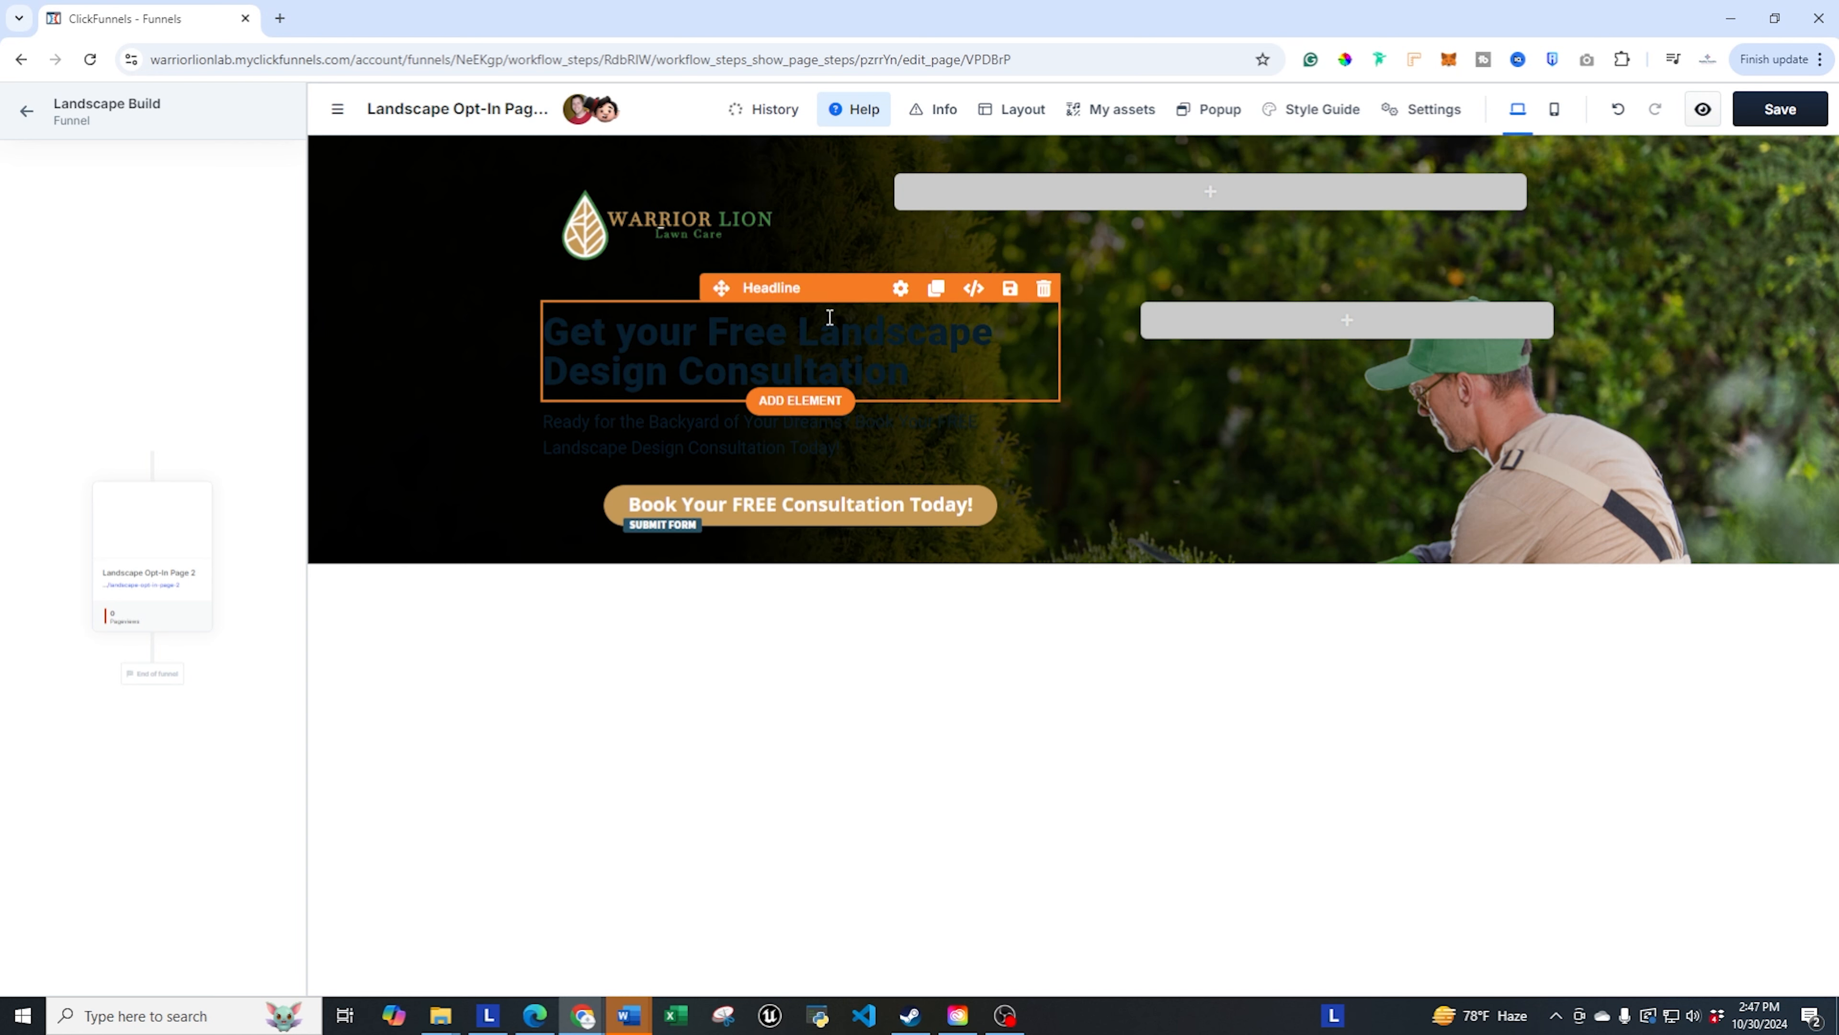
- Change the text colour of the "Get your Free Landscape Design Consultation" headline to white
left_click(900, 289)
left_click(1737, 729)
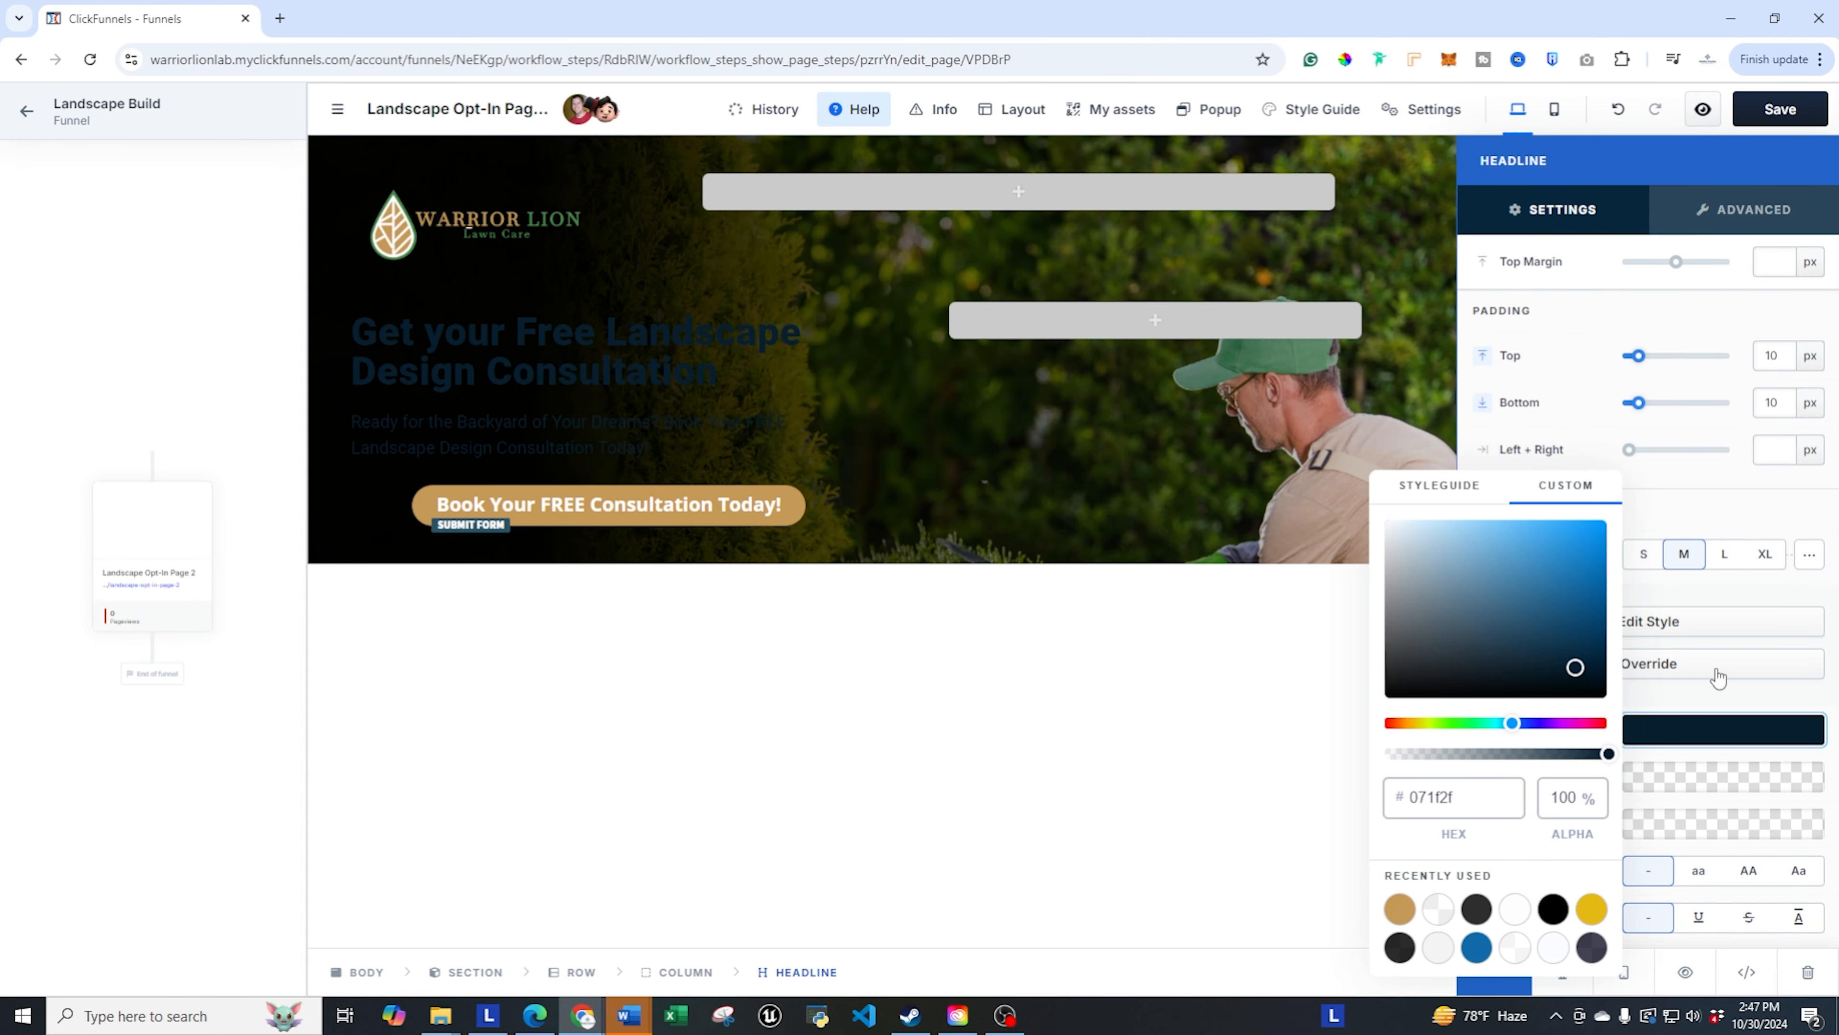
left_click_drag(1457, 568, 1224, 478)
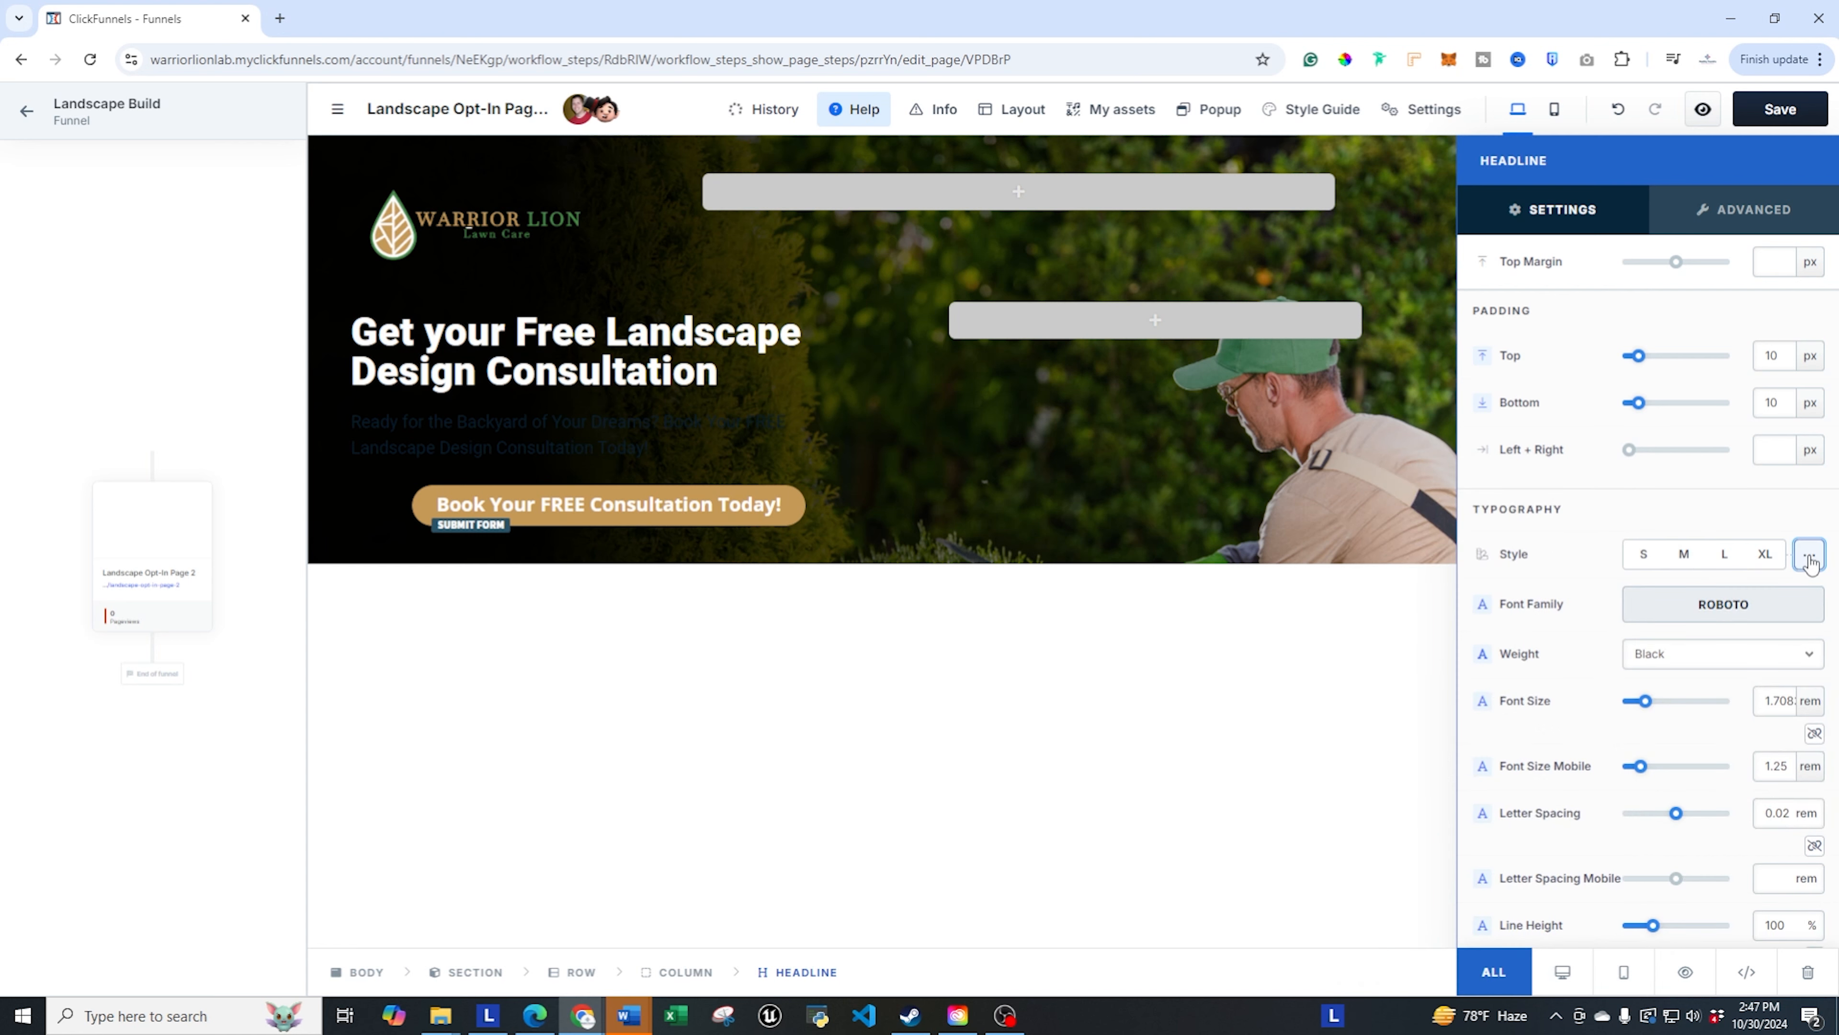
- Switch the headline's desktop and mobile font sizes to pixels, set the desktop size to 46 px and close its settings
left_click(1805, 710)
left_click(1811, 735)
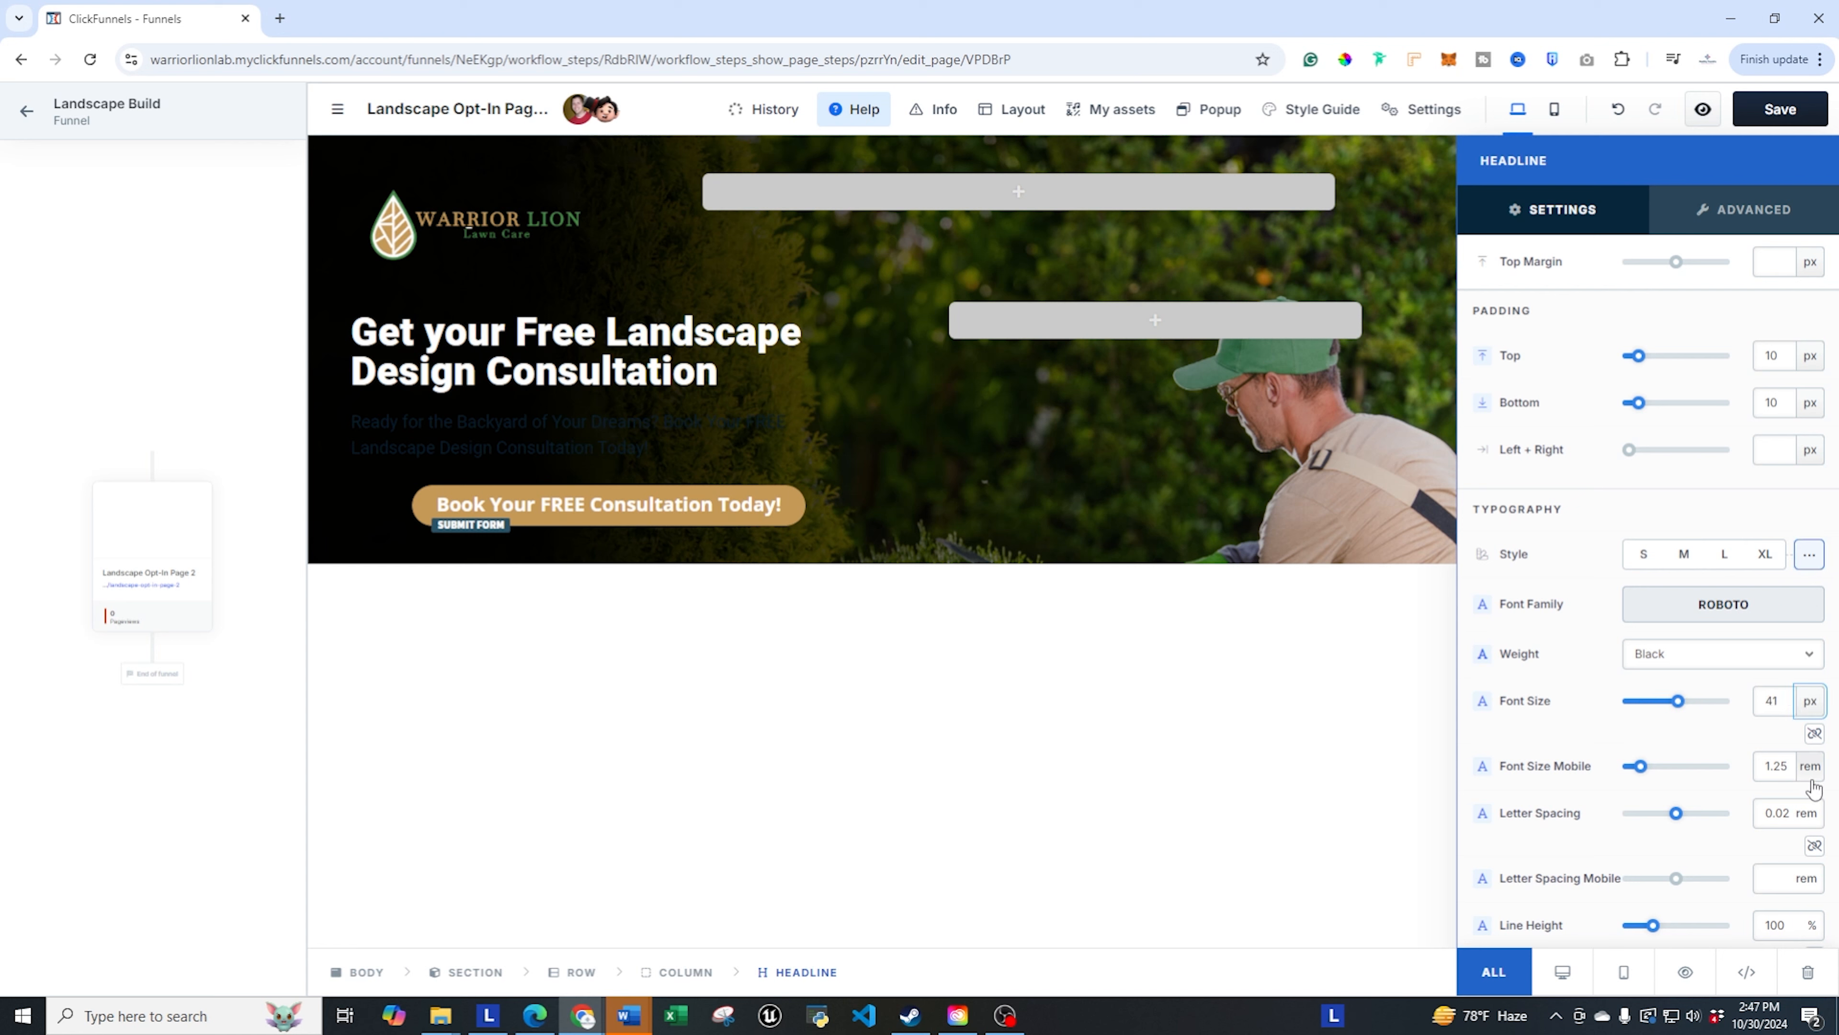
left_click(1810, 769)
left_click(1811, 793)
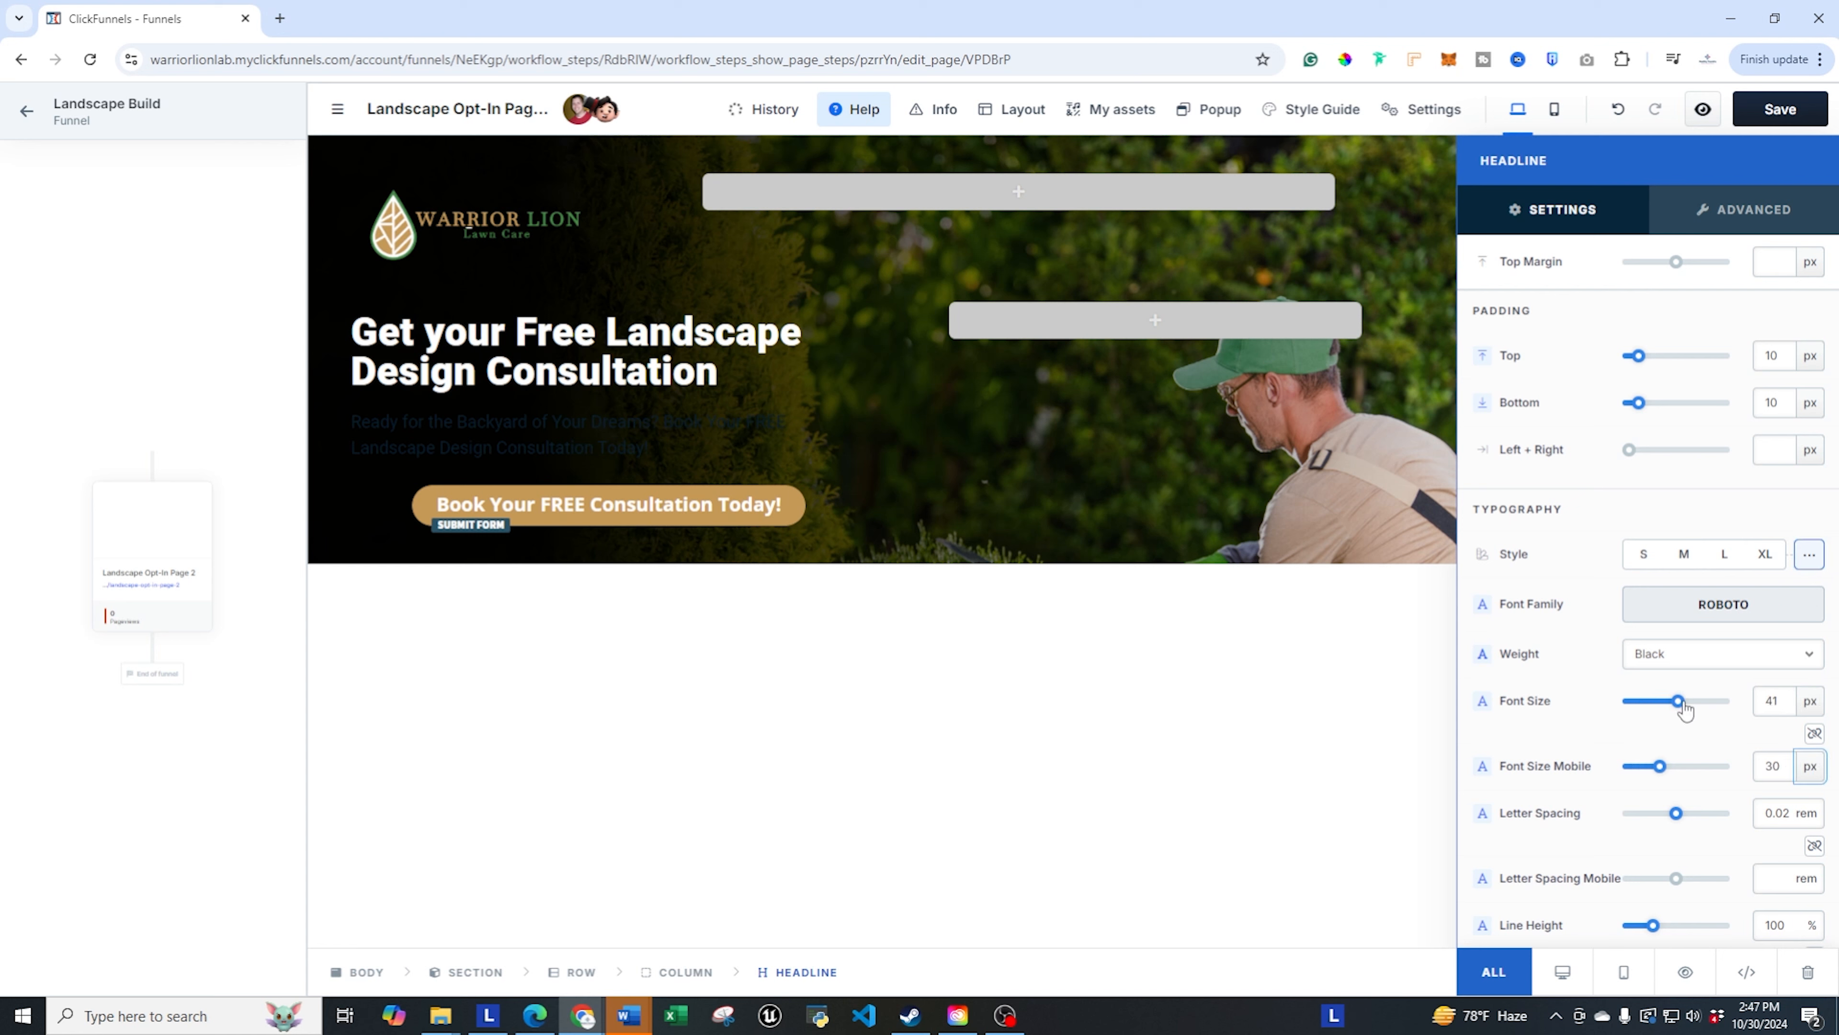
left_click_drag(1681, 710, 1685, 710)
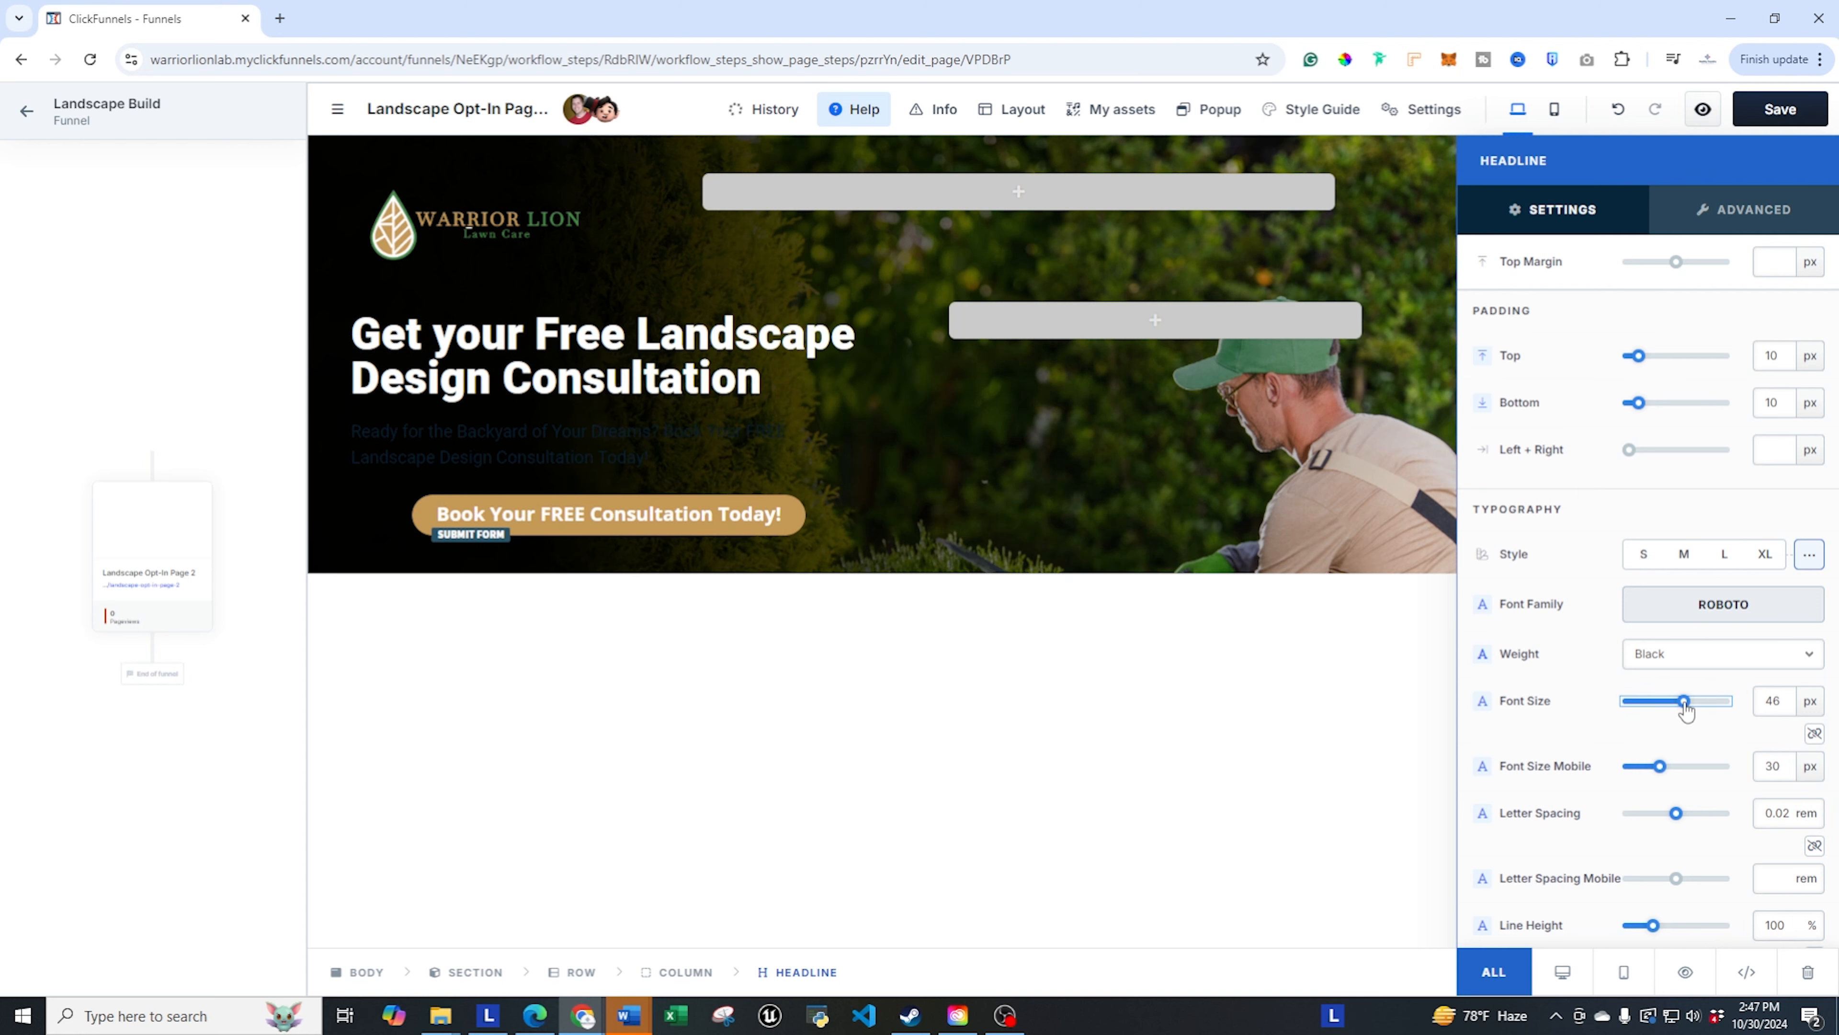
left_click(1182, 714)
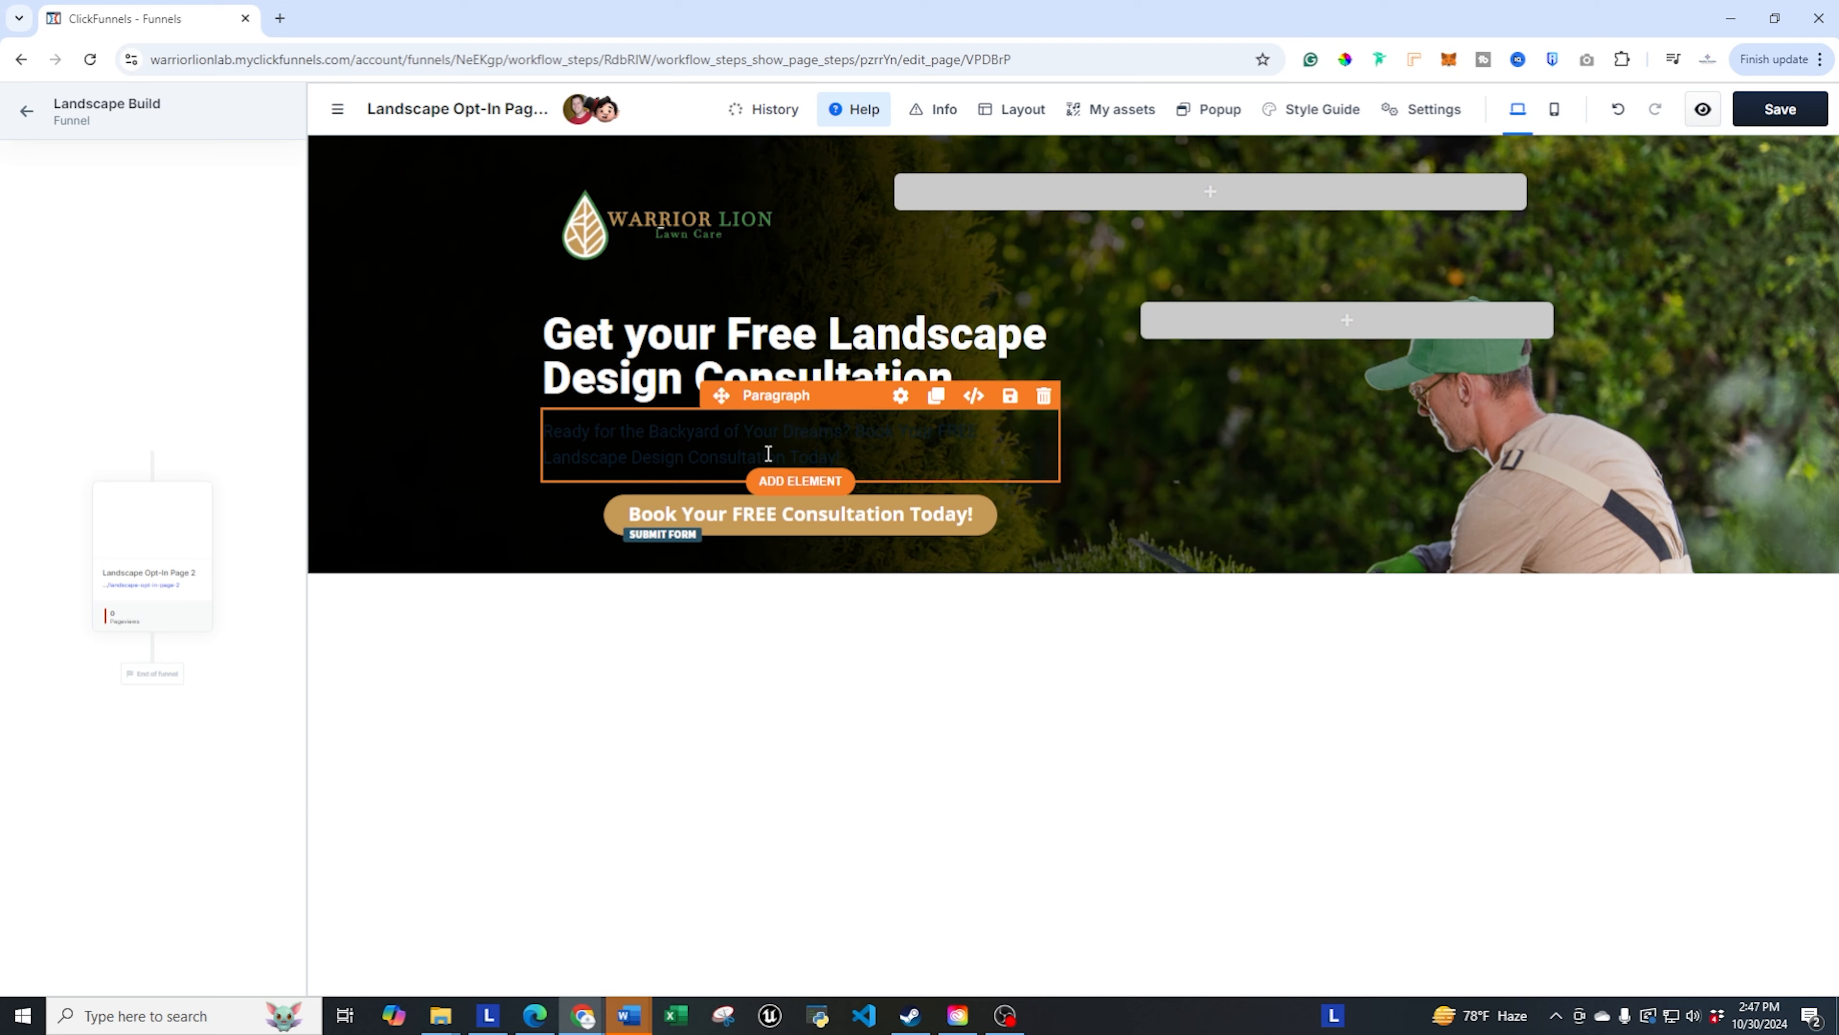
- Change the text colour of the paragraph below the headline to near-white, hex fdfefe
left_click(900, 396)
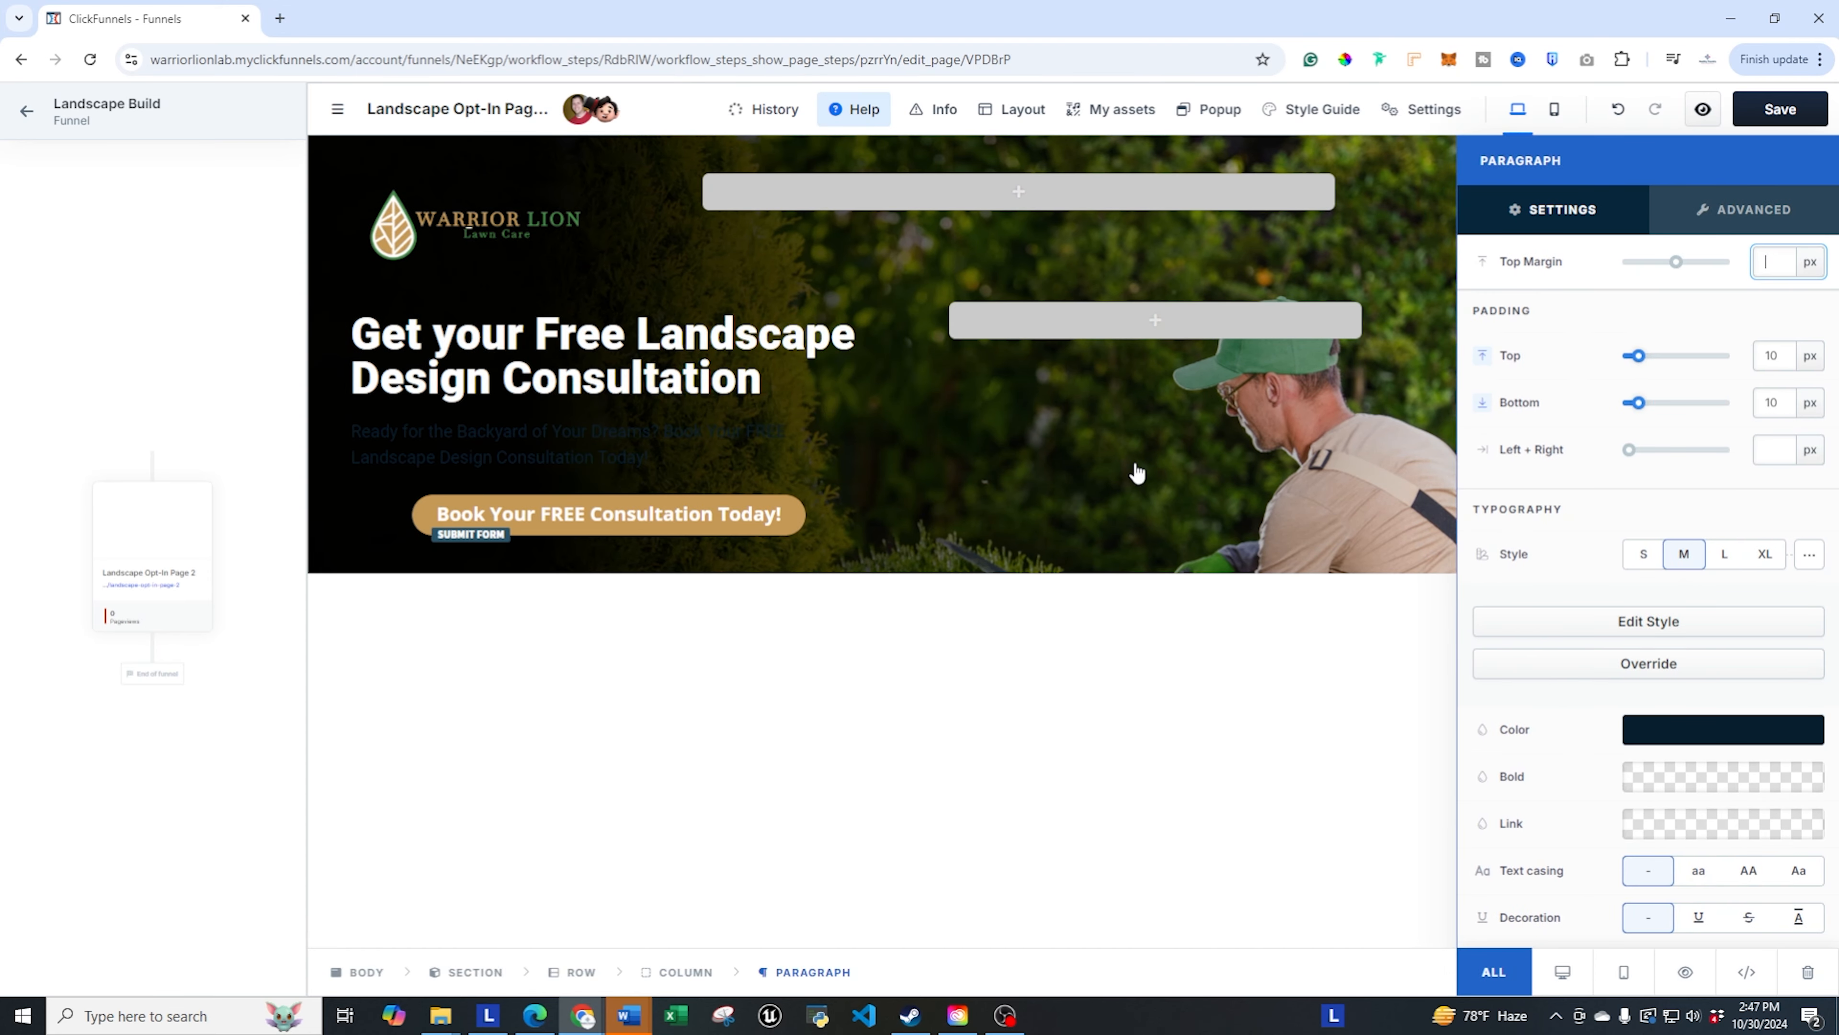
left_click(1685, 732)
left_click_drag(1437, 532, 1370, 509)
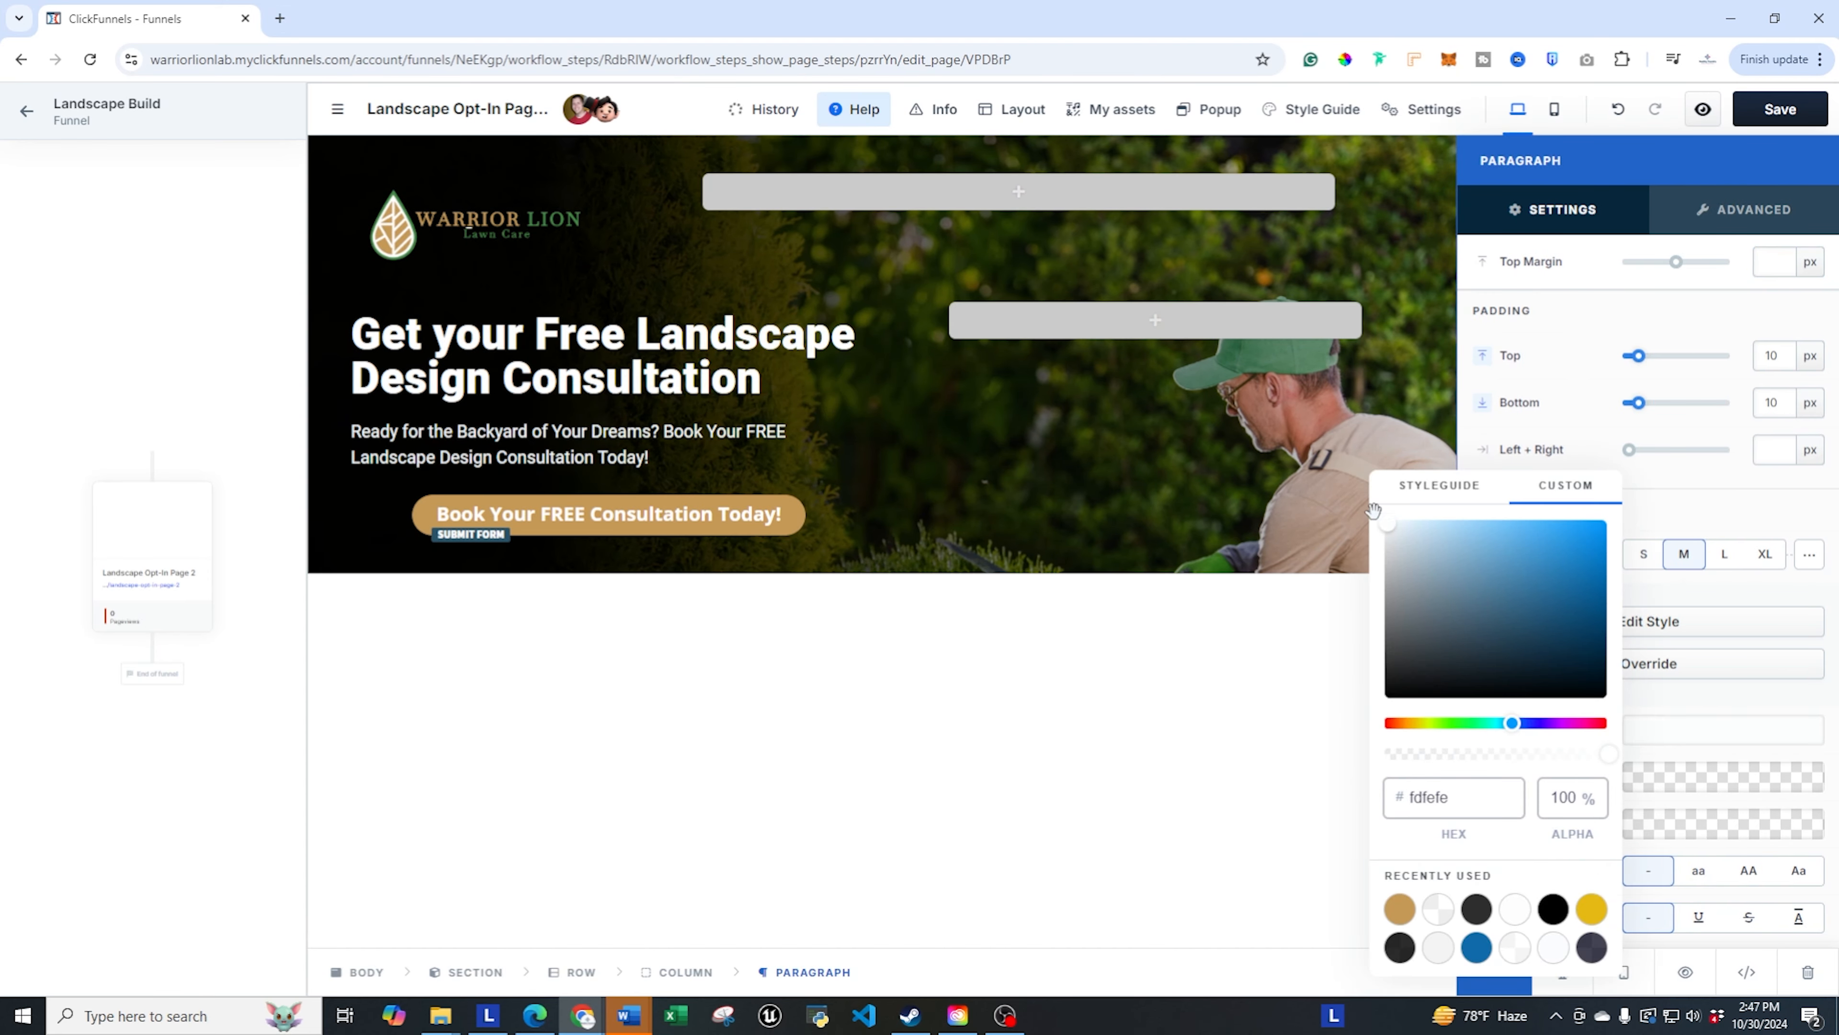
- Set the hero section's bottom padding to 100 px, close its settings and save the page
left_click(1131, 449)
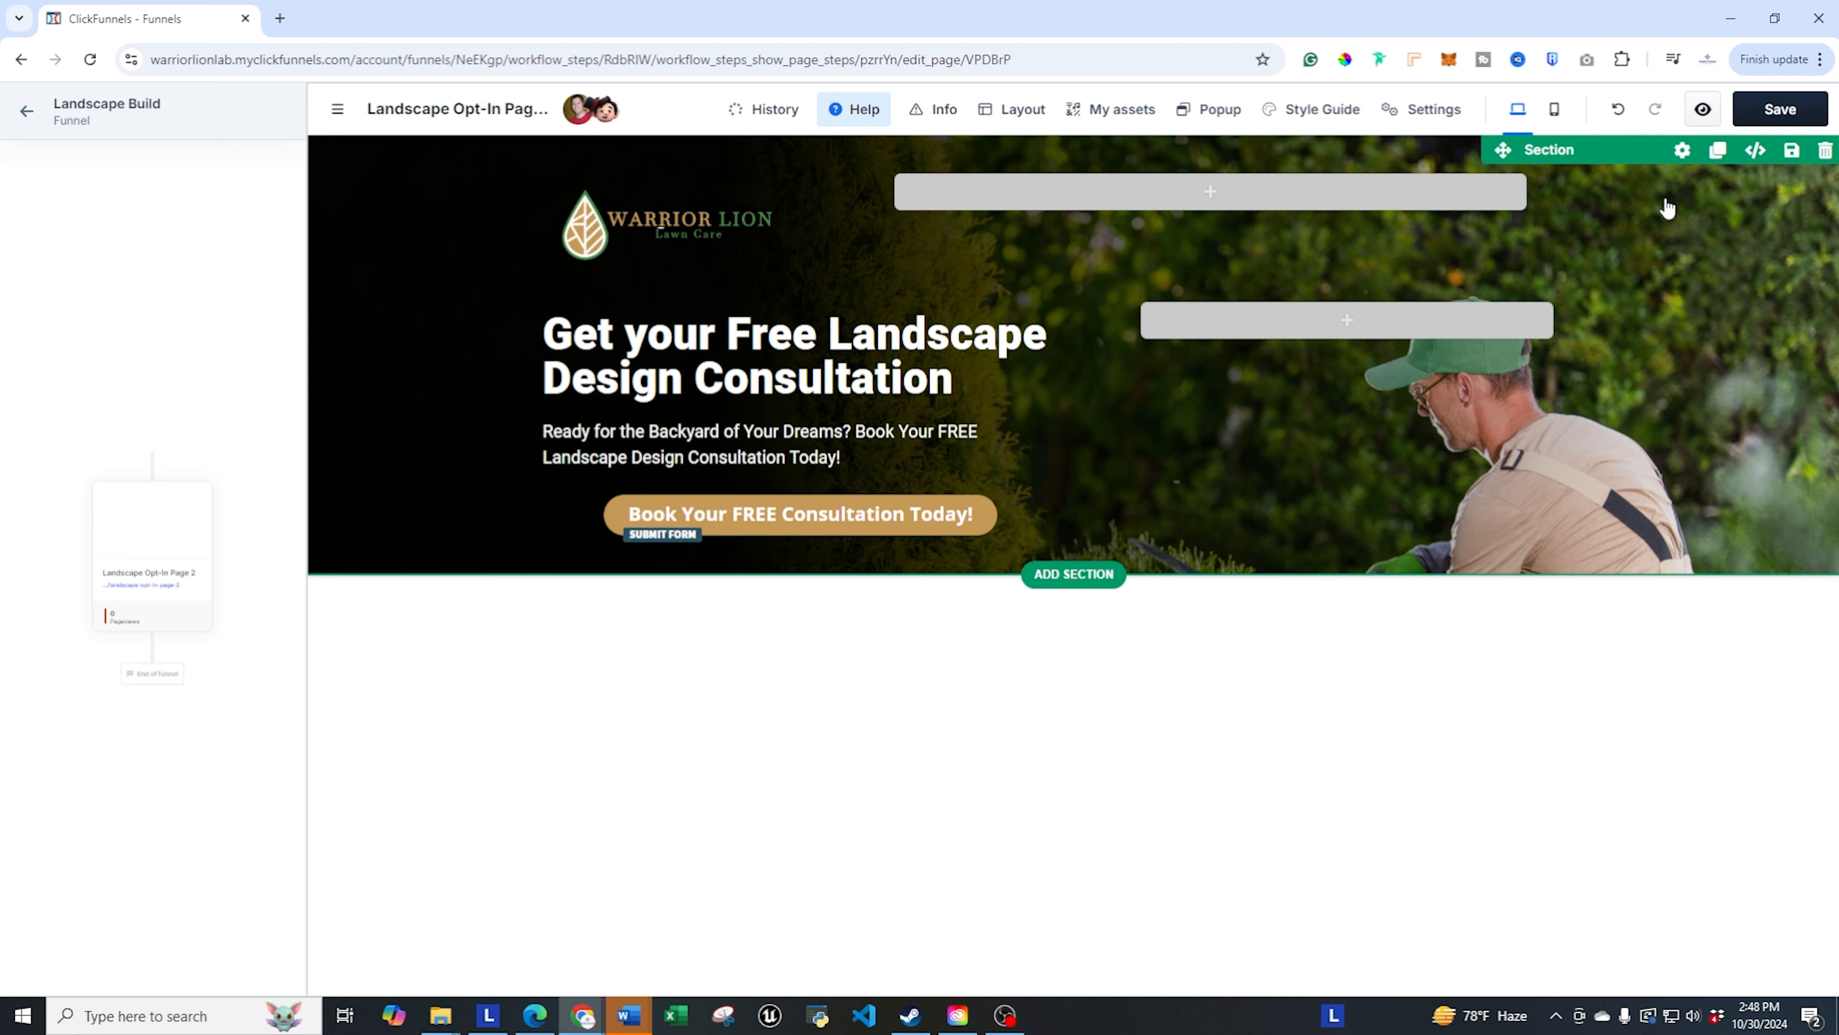
left_click(1683, 153)
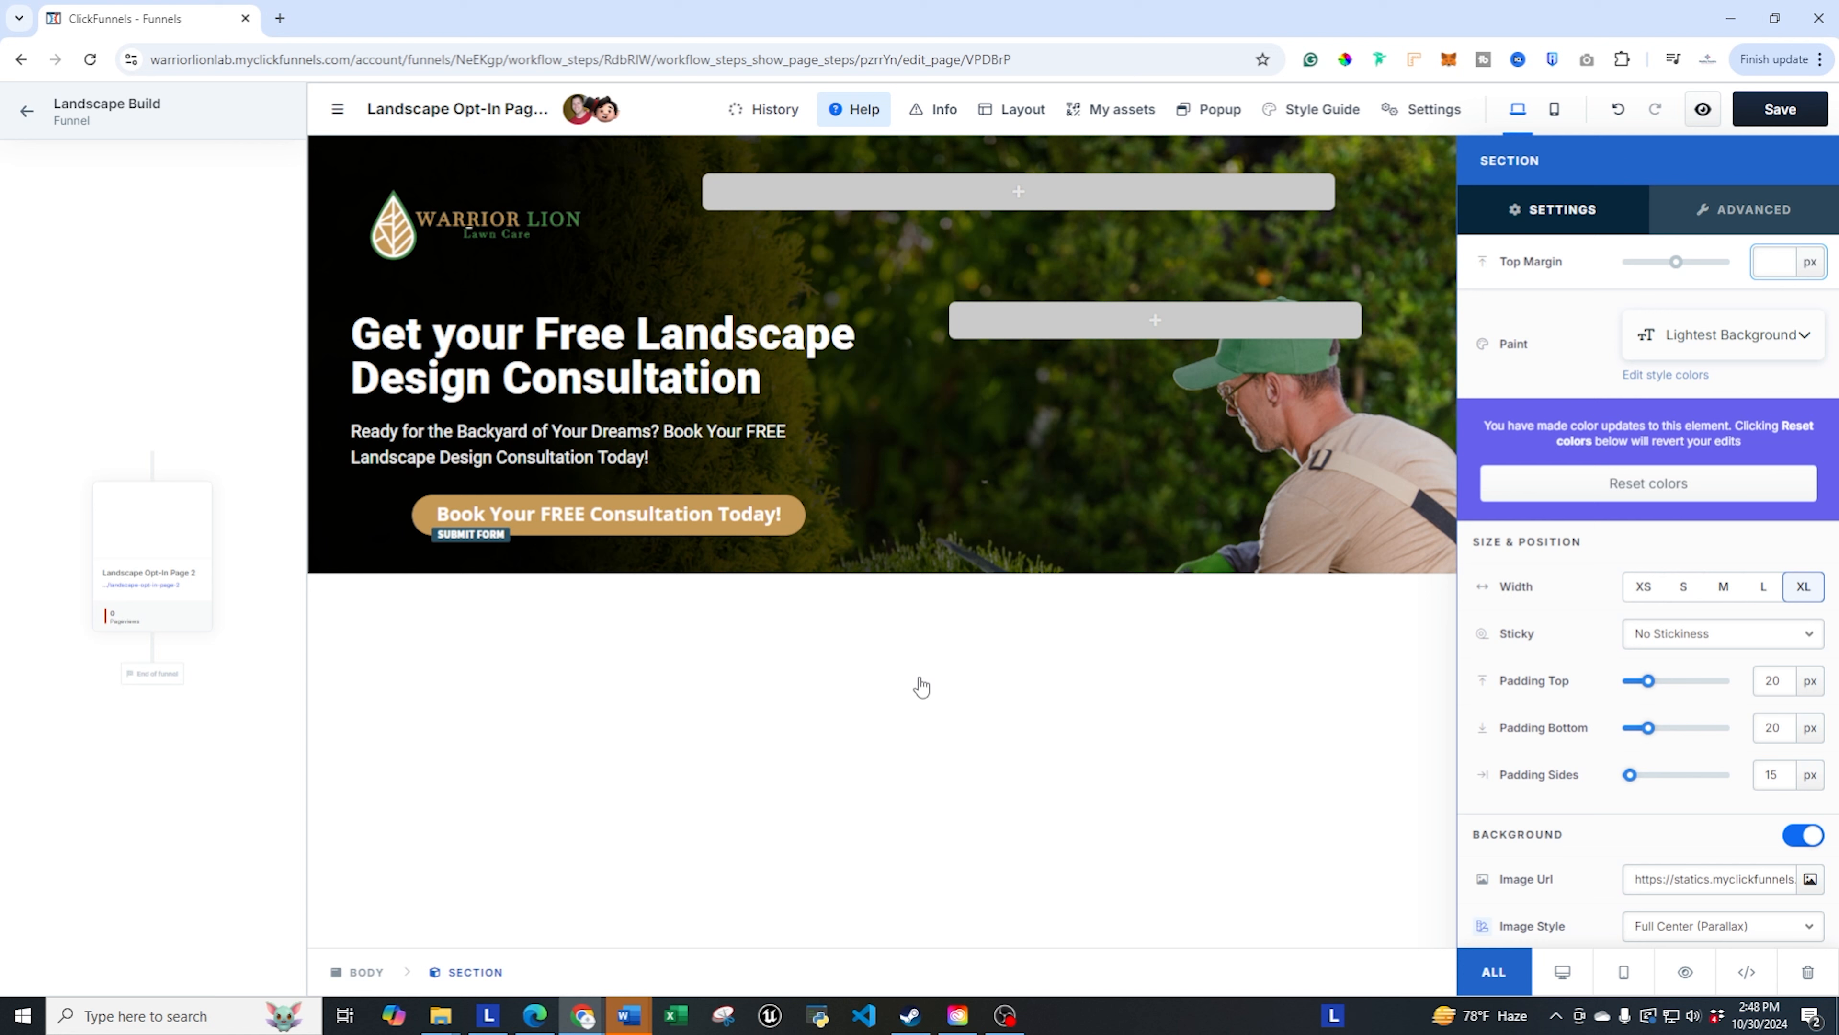
left_click_drag(1649, 728, 1724, 728)
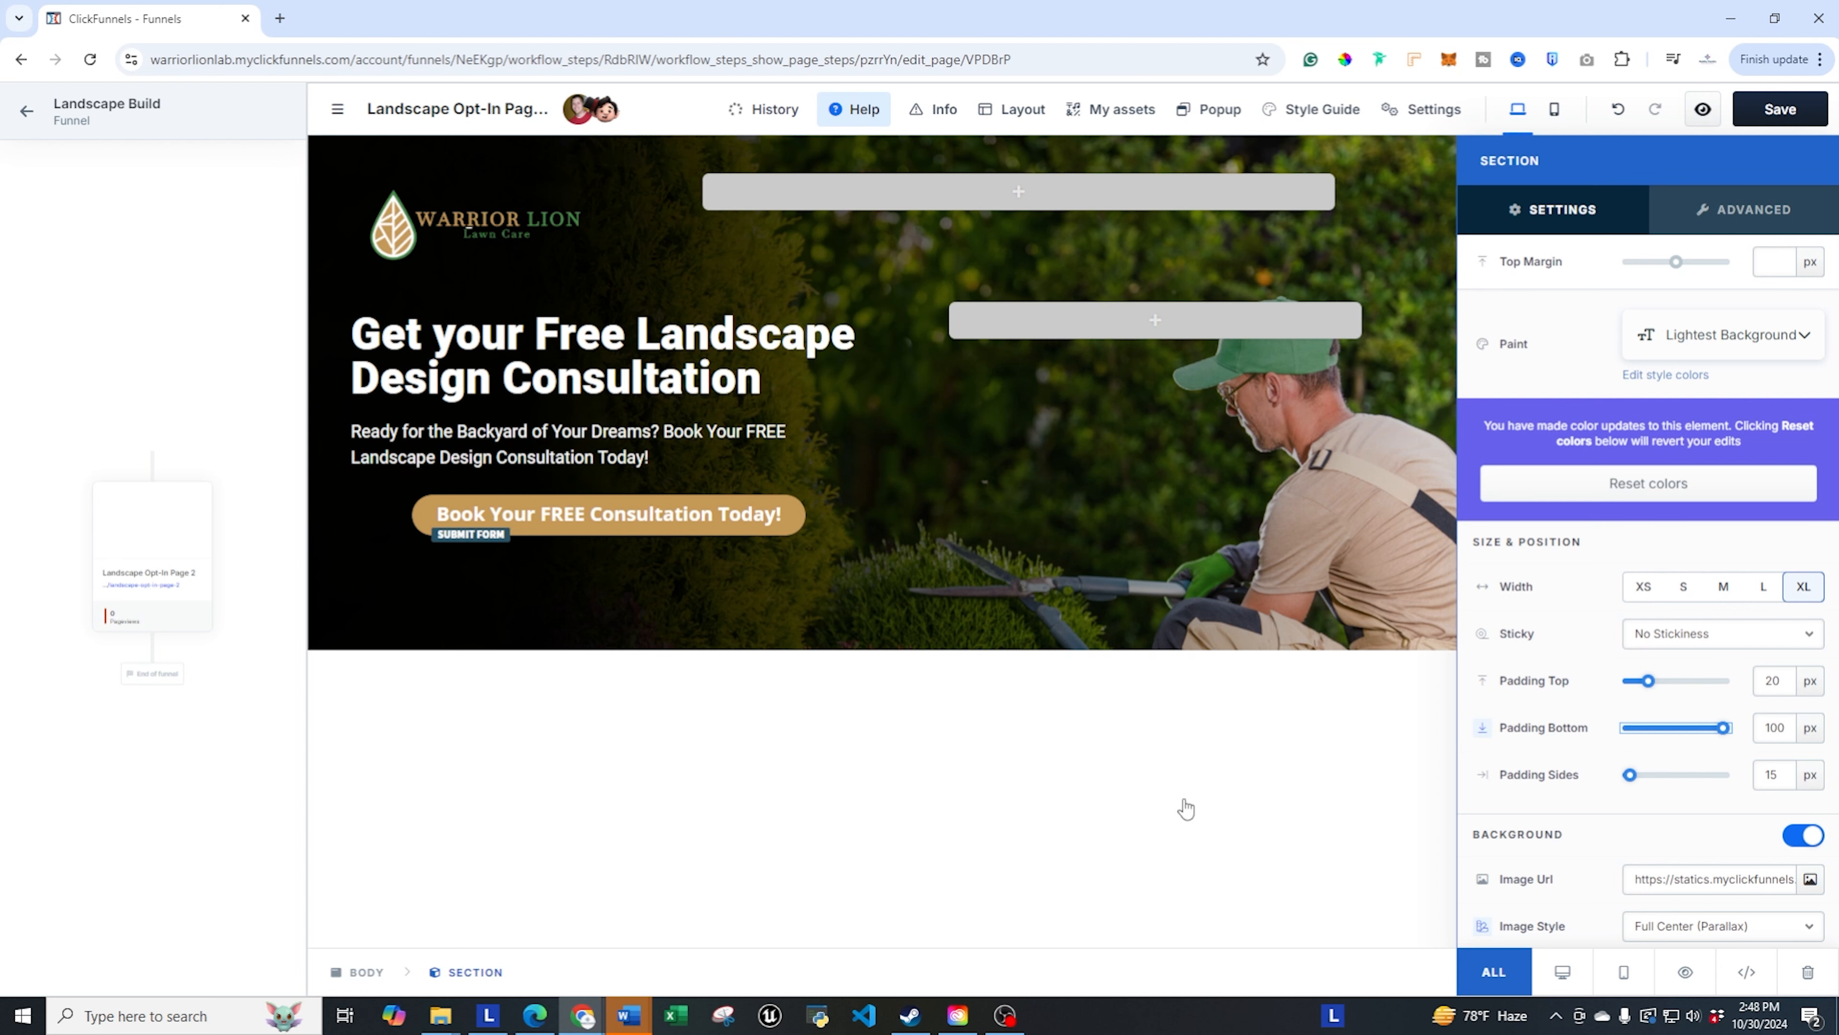
left_click(1318, 644)
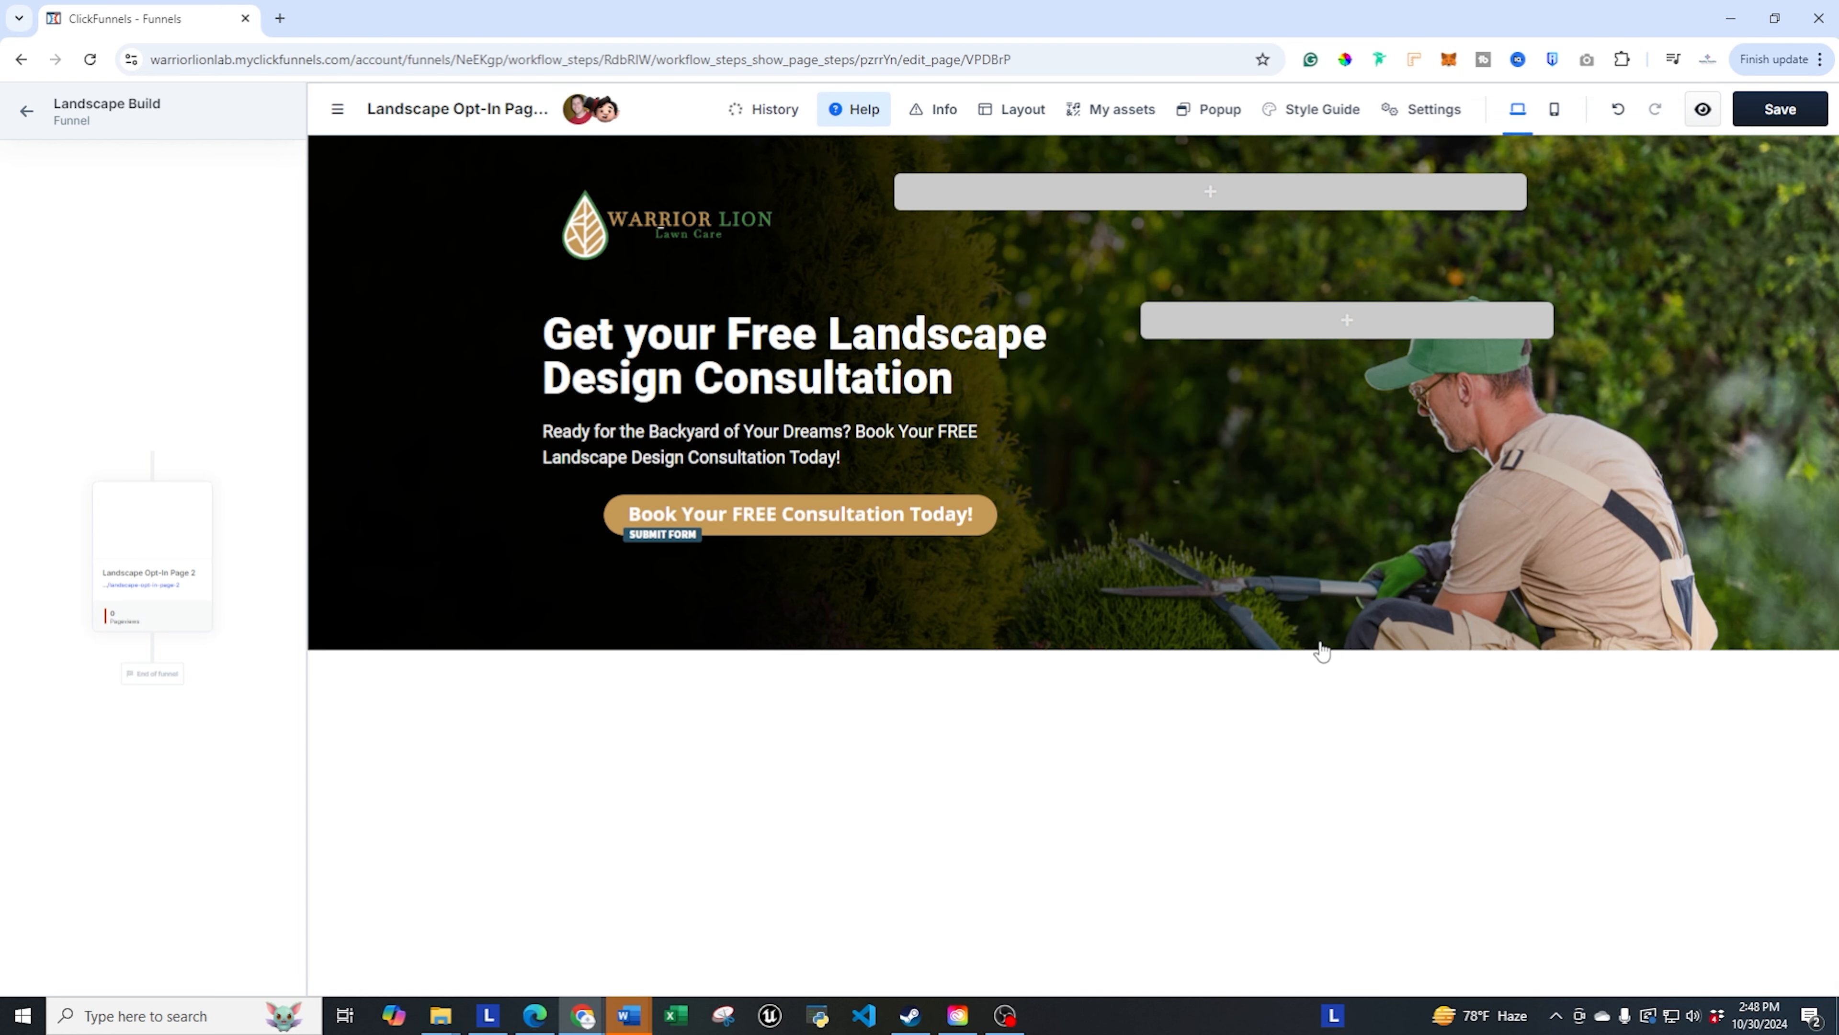
left_click(1775, 116)
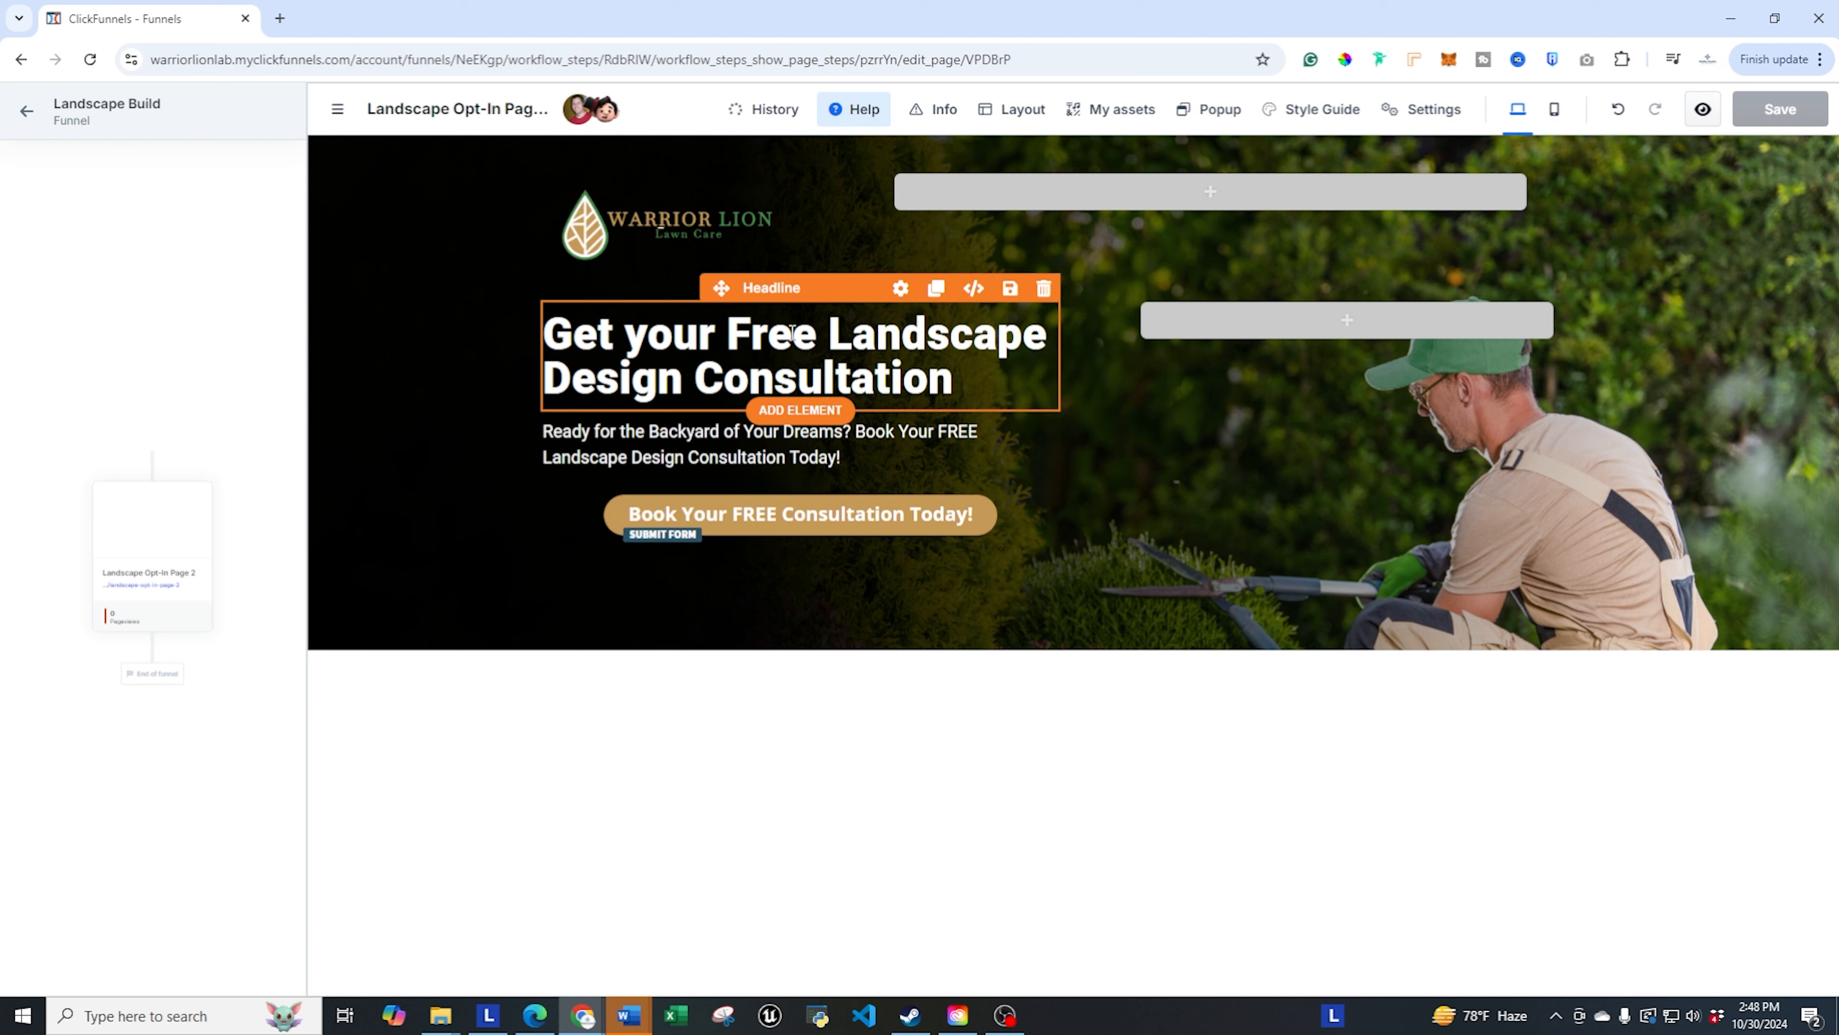
- Set the headline's top margin to 100 px and its top padding to 19 px
left_click(900, 290)
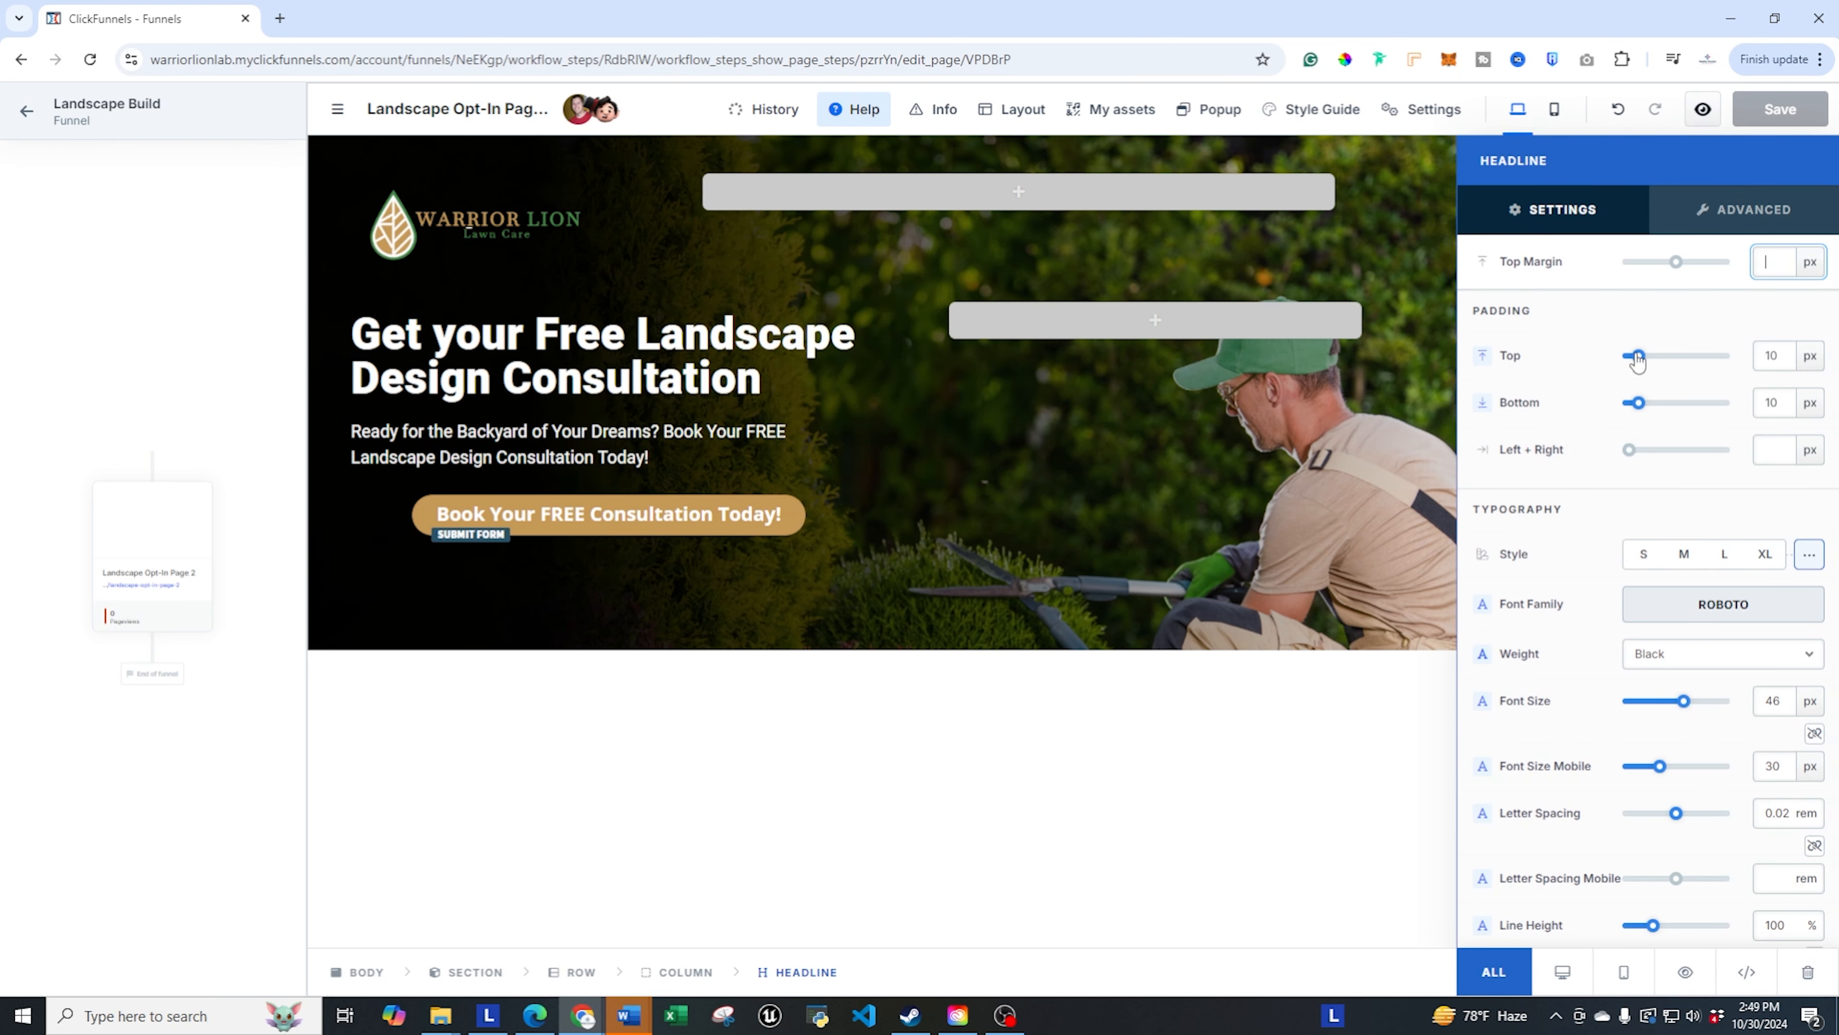
left_click_drag(1639, 357, 1642, 394)
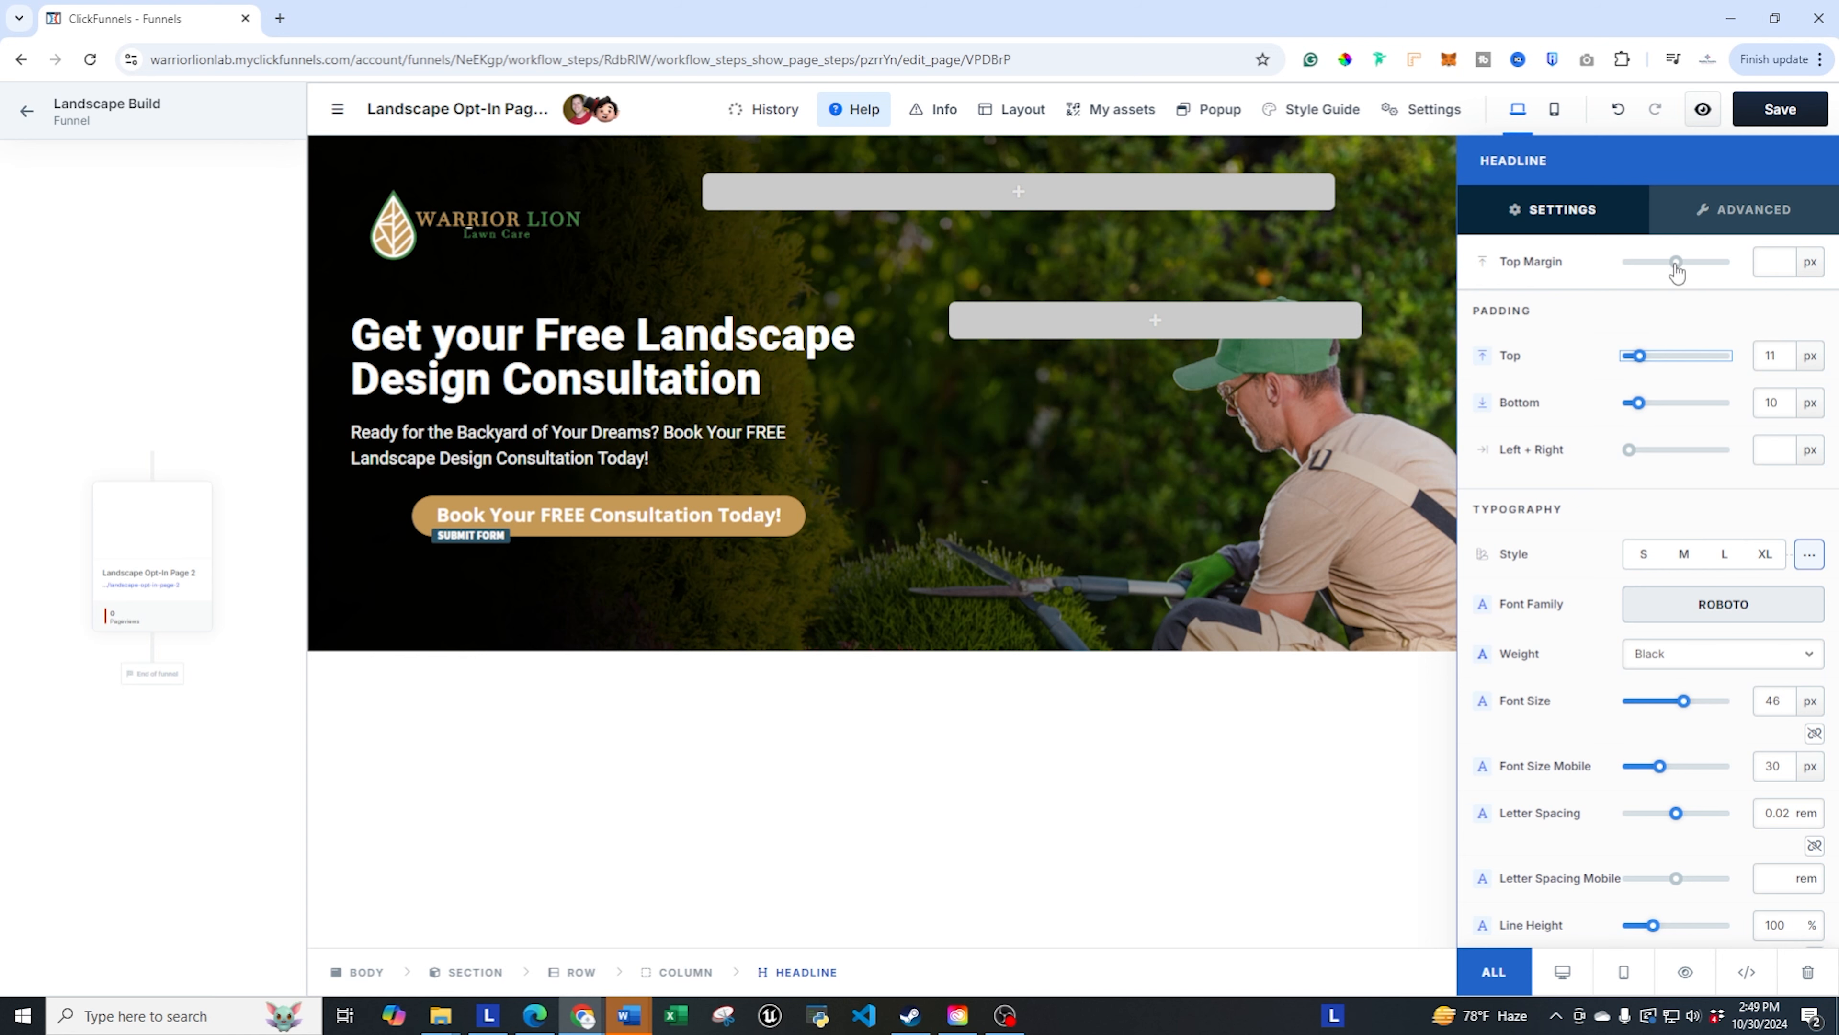
left_click_drag(1677, 262, 1719, 276)
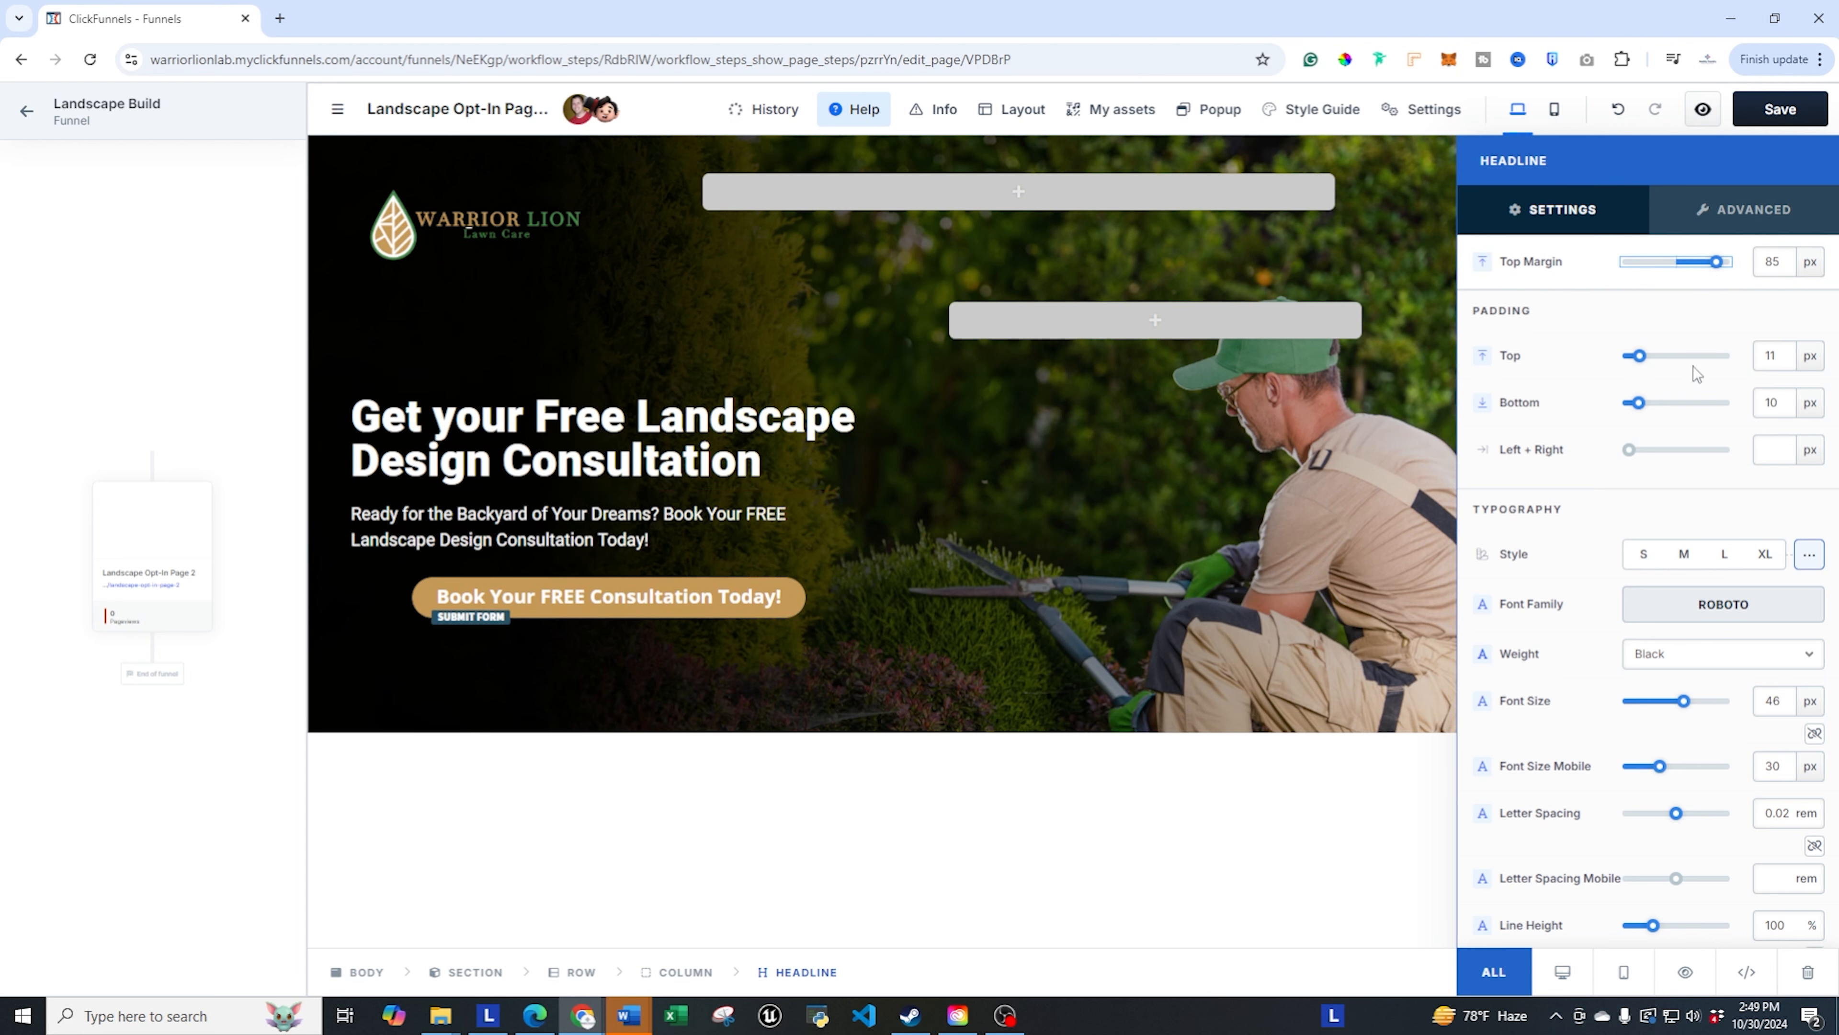
left_click_drag(1721, 276, 1738, 279)
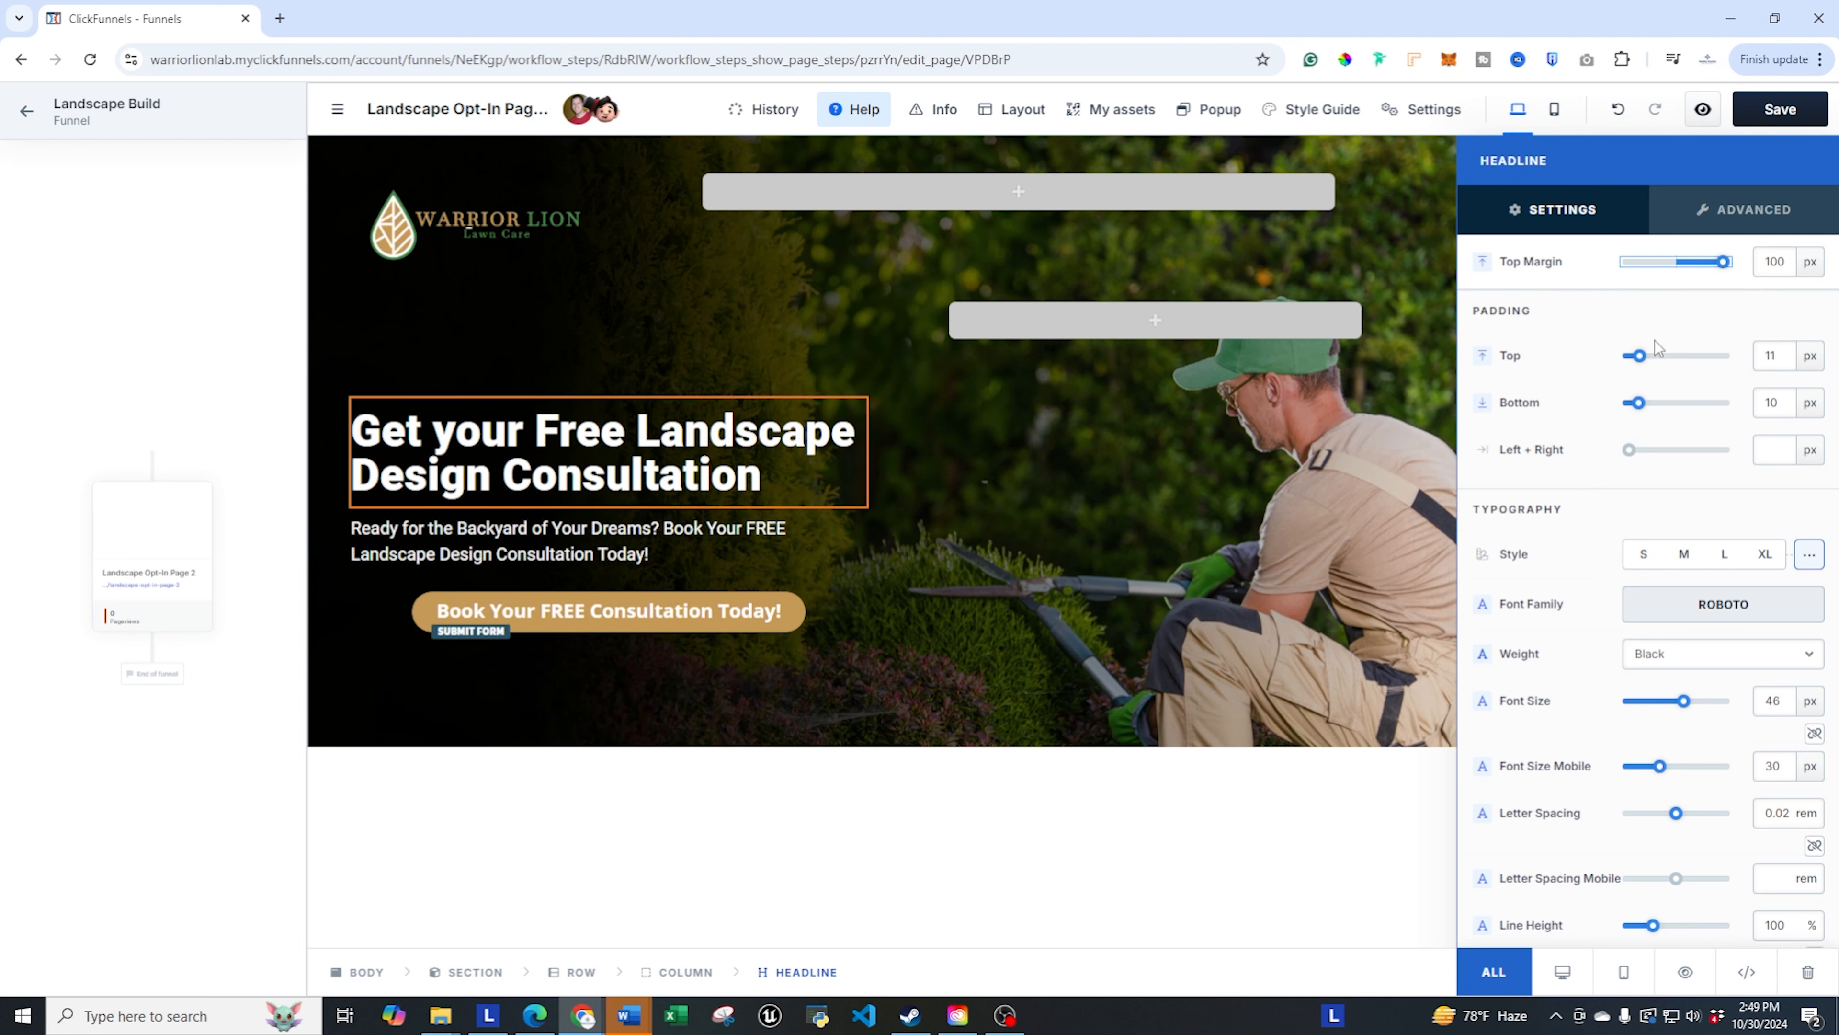
mouse_move(1638, 356)
left_mouse_down()
mouse_move(1796, 366)
mouse_move(1648, 358)
left_mouse_up()
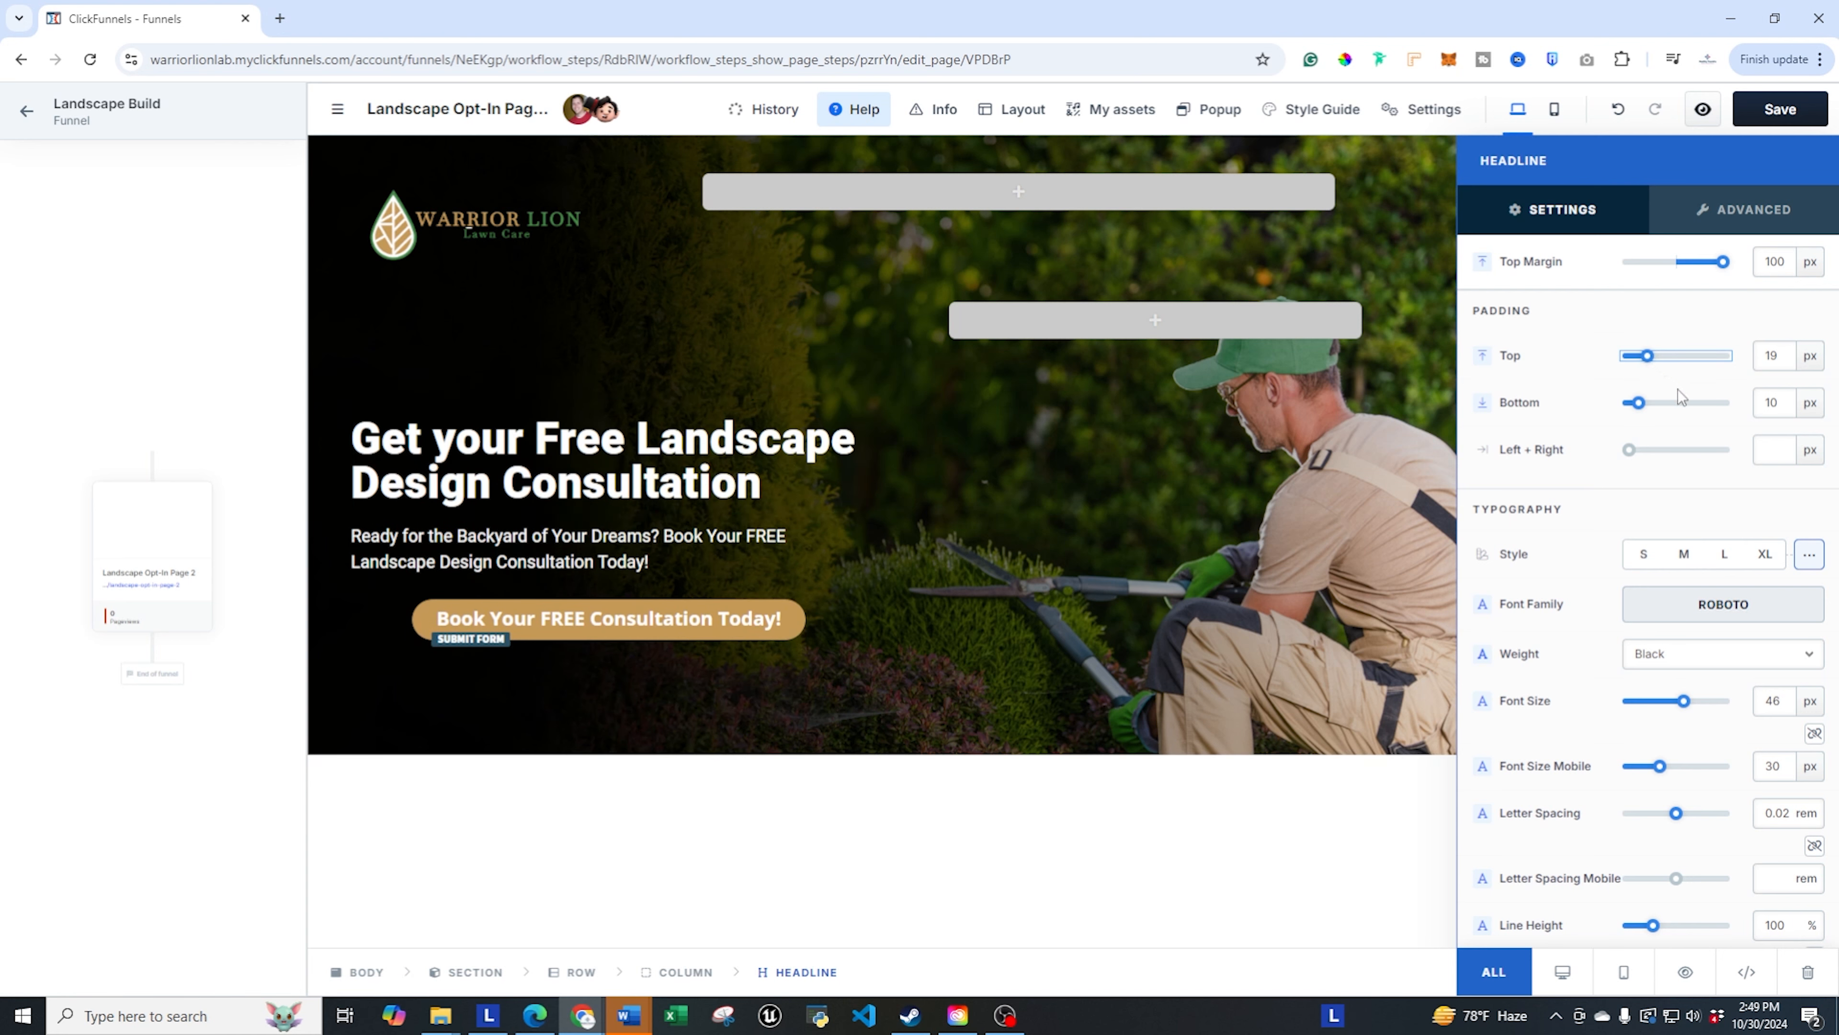
left_click(1317, 488)
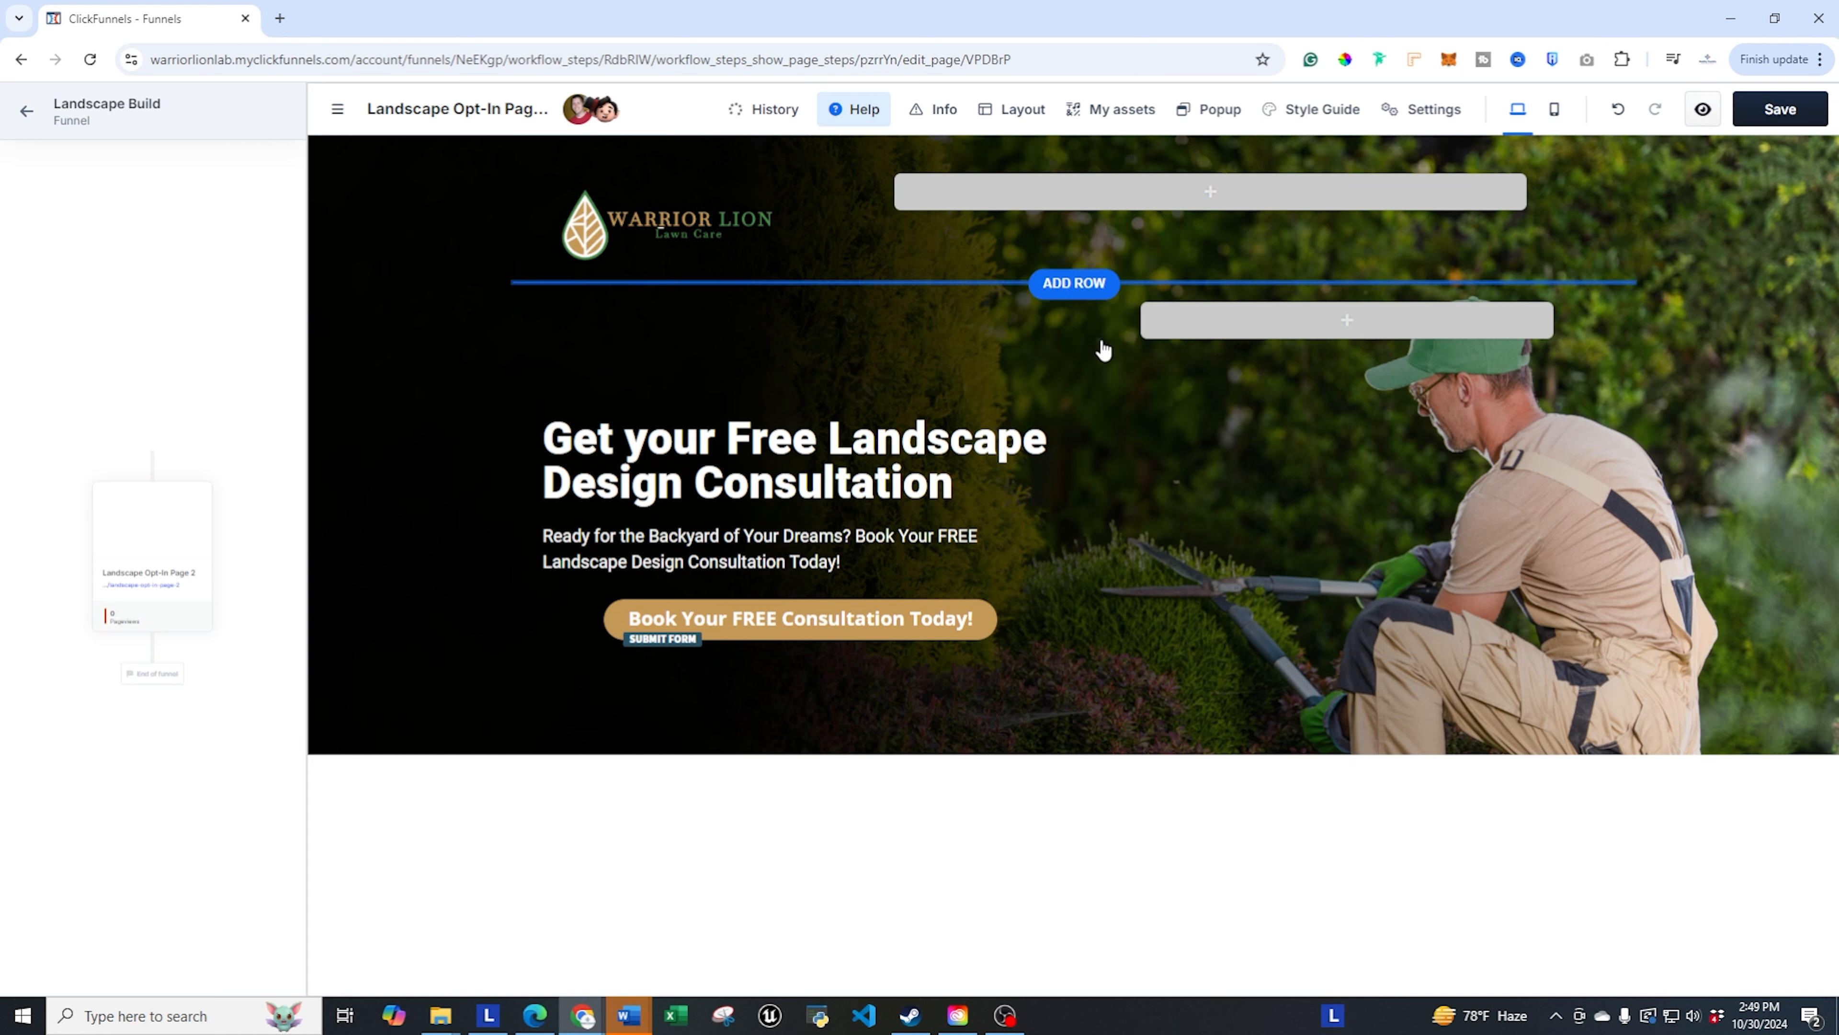
- Narrow the column holding the headline, and set the logo row's width to 1400 px
left_click_drag(1071, 478, 985, 492)
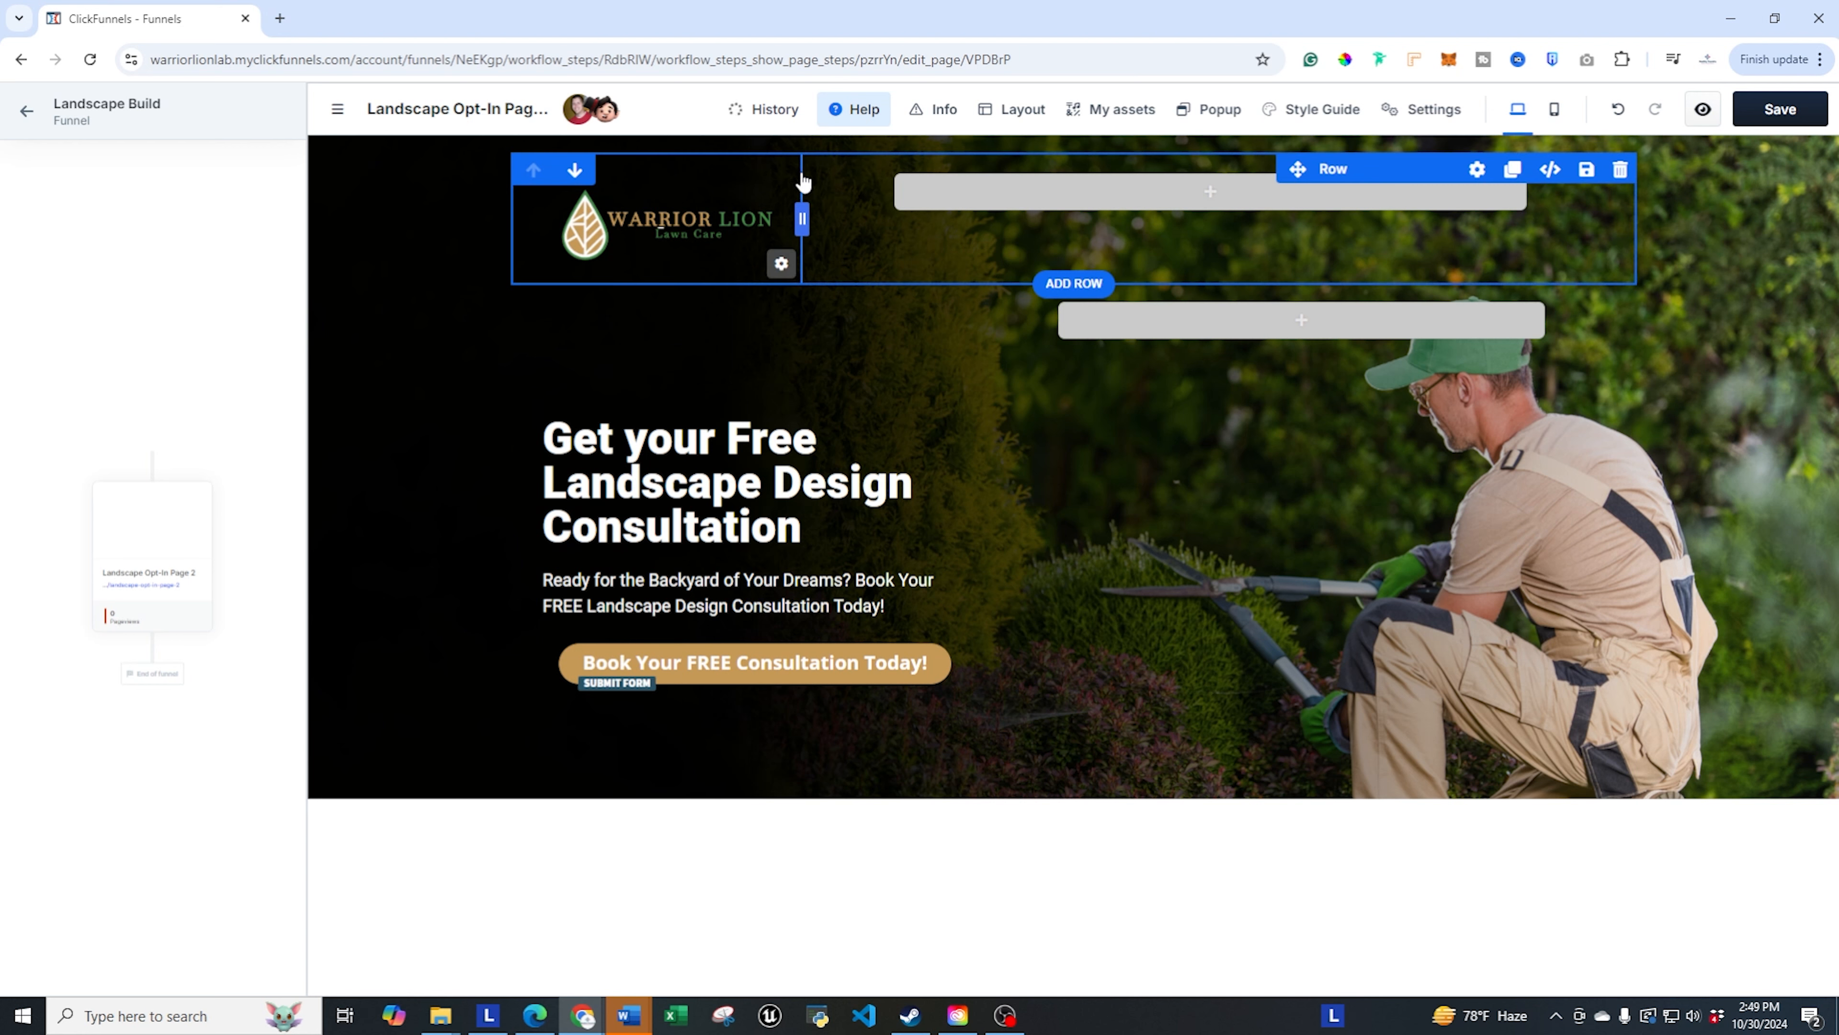
left_click(1476, 169)
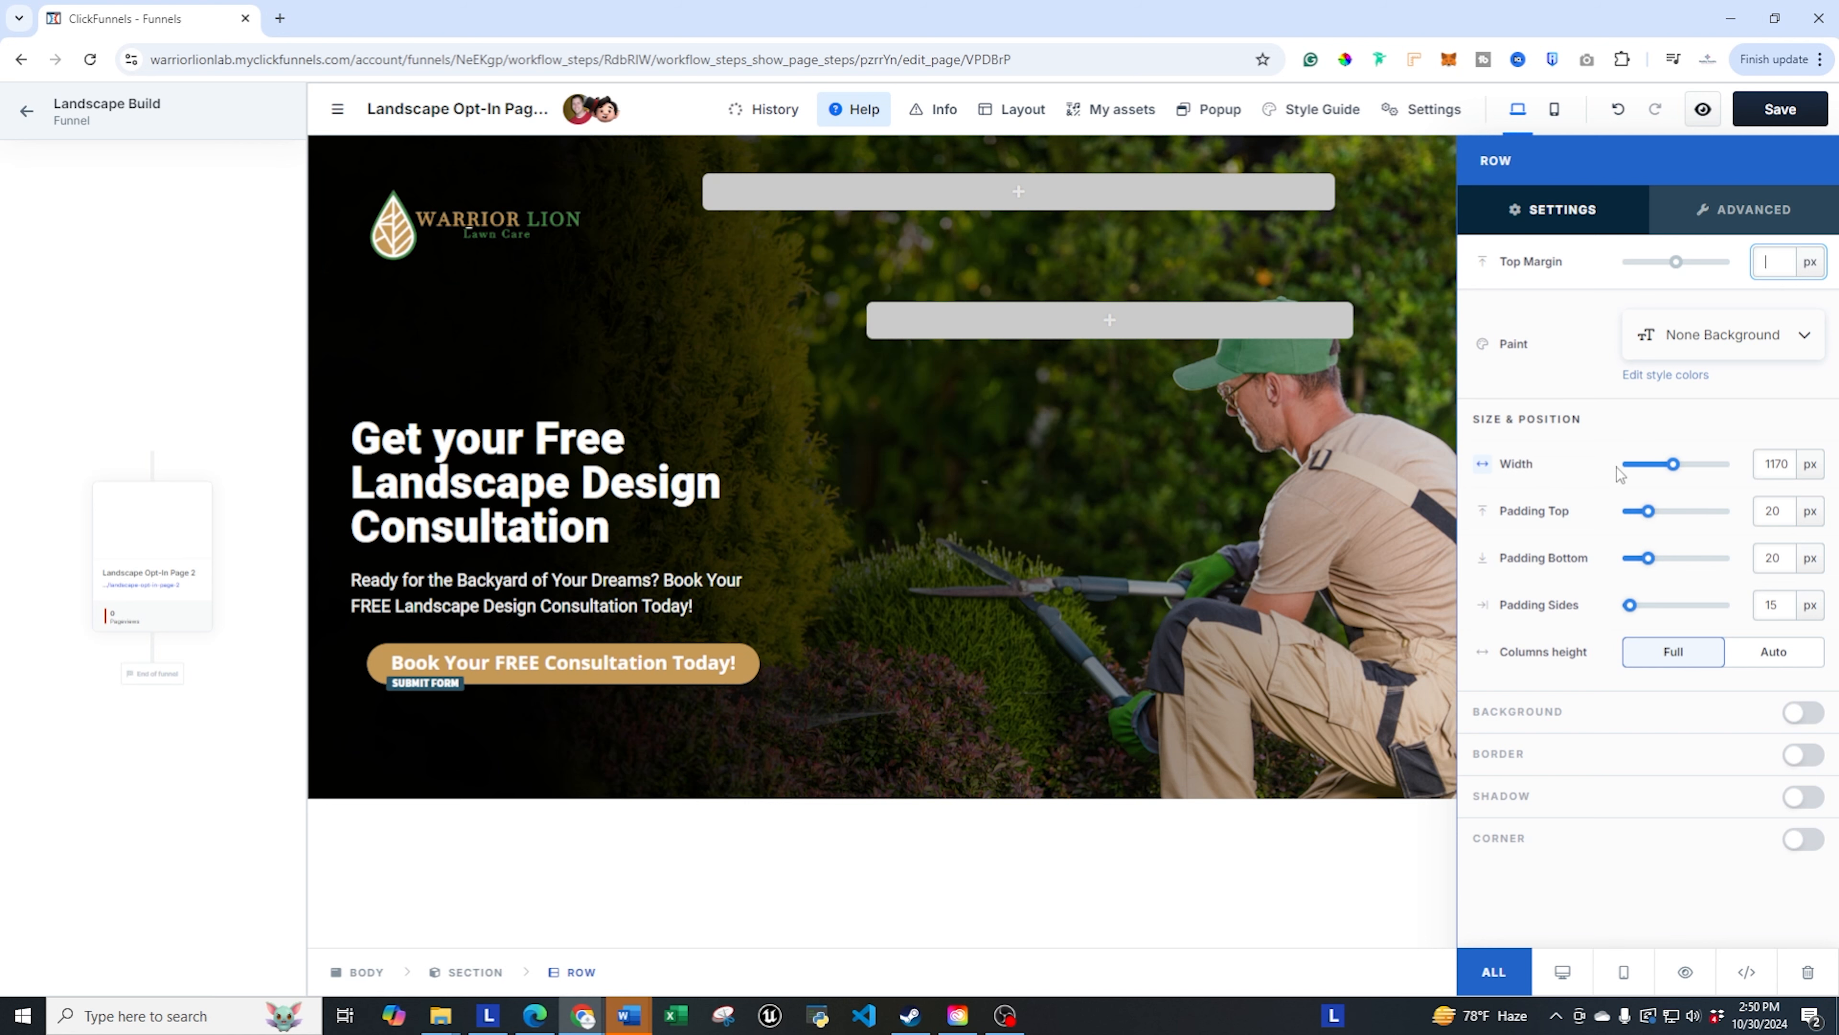
mouse_move(1675, 471)
left_mouse_down()
mouse_move(1649, 484)
mouse_move(1684, 480)
left_mouse_up()
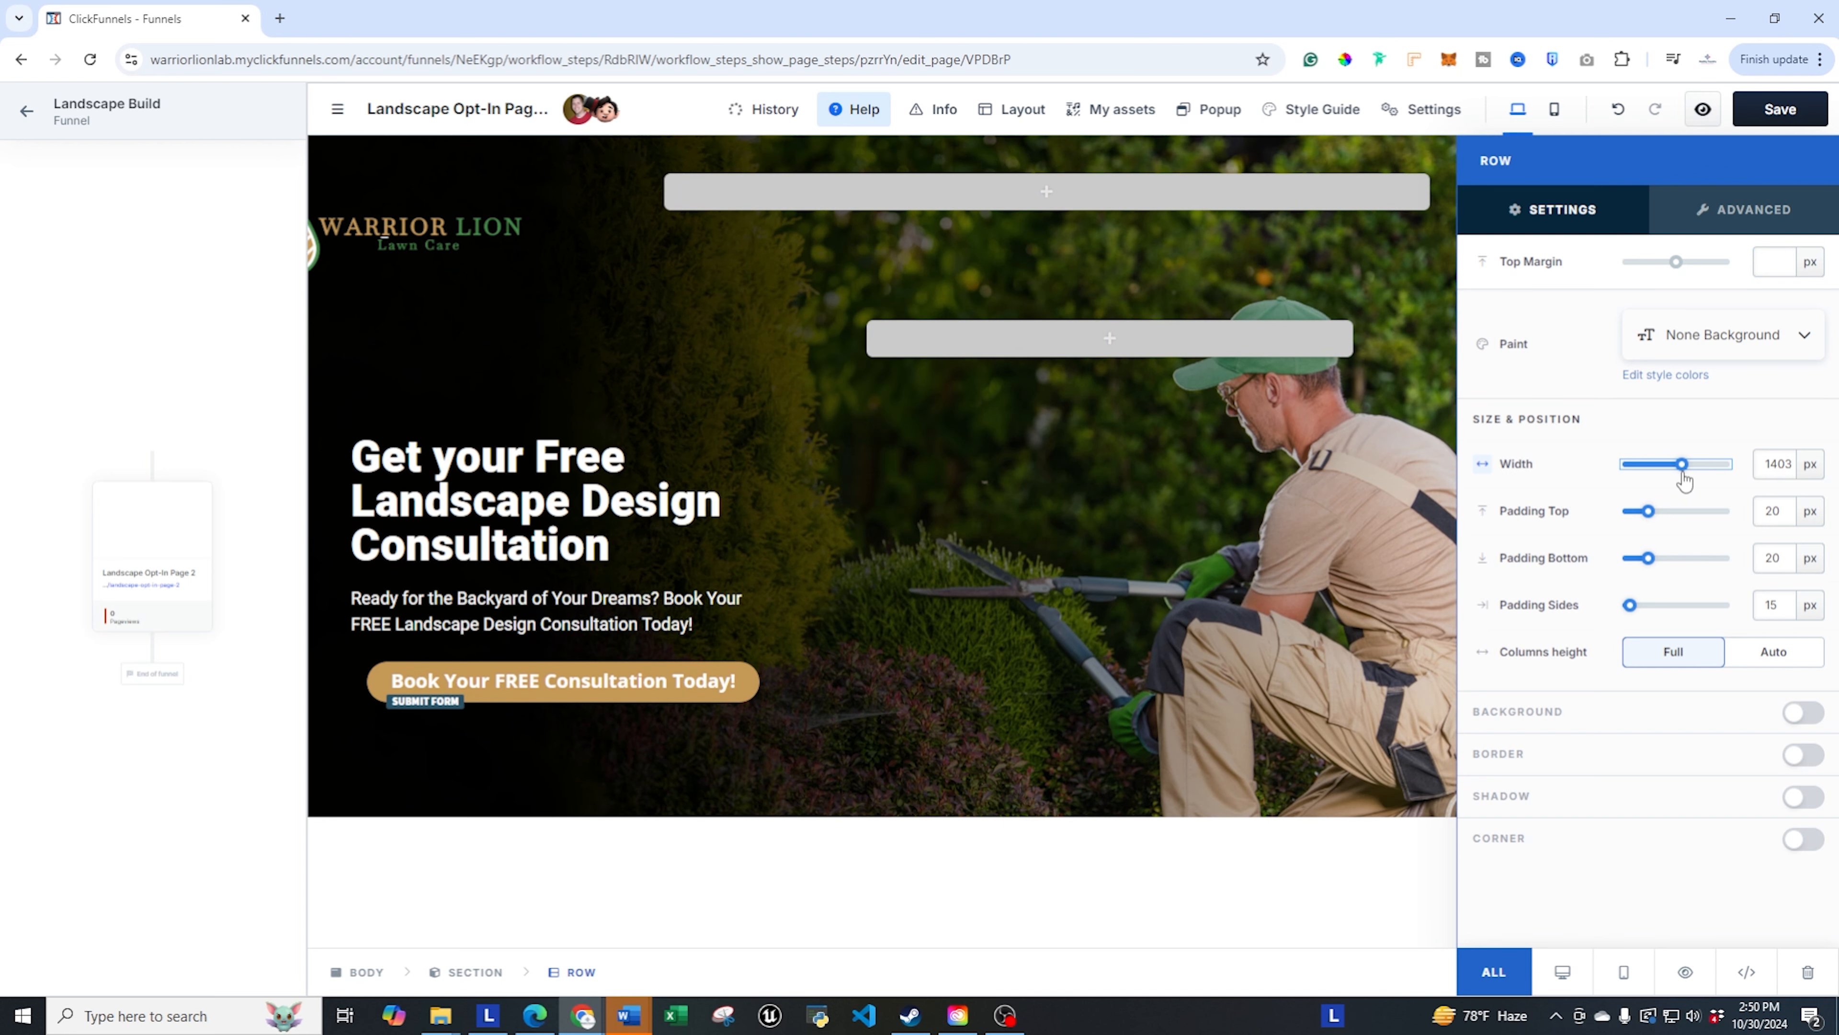
left_click(1772, 469)
type("0")
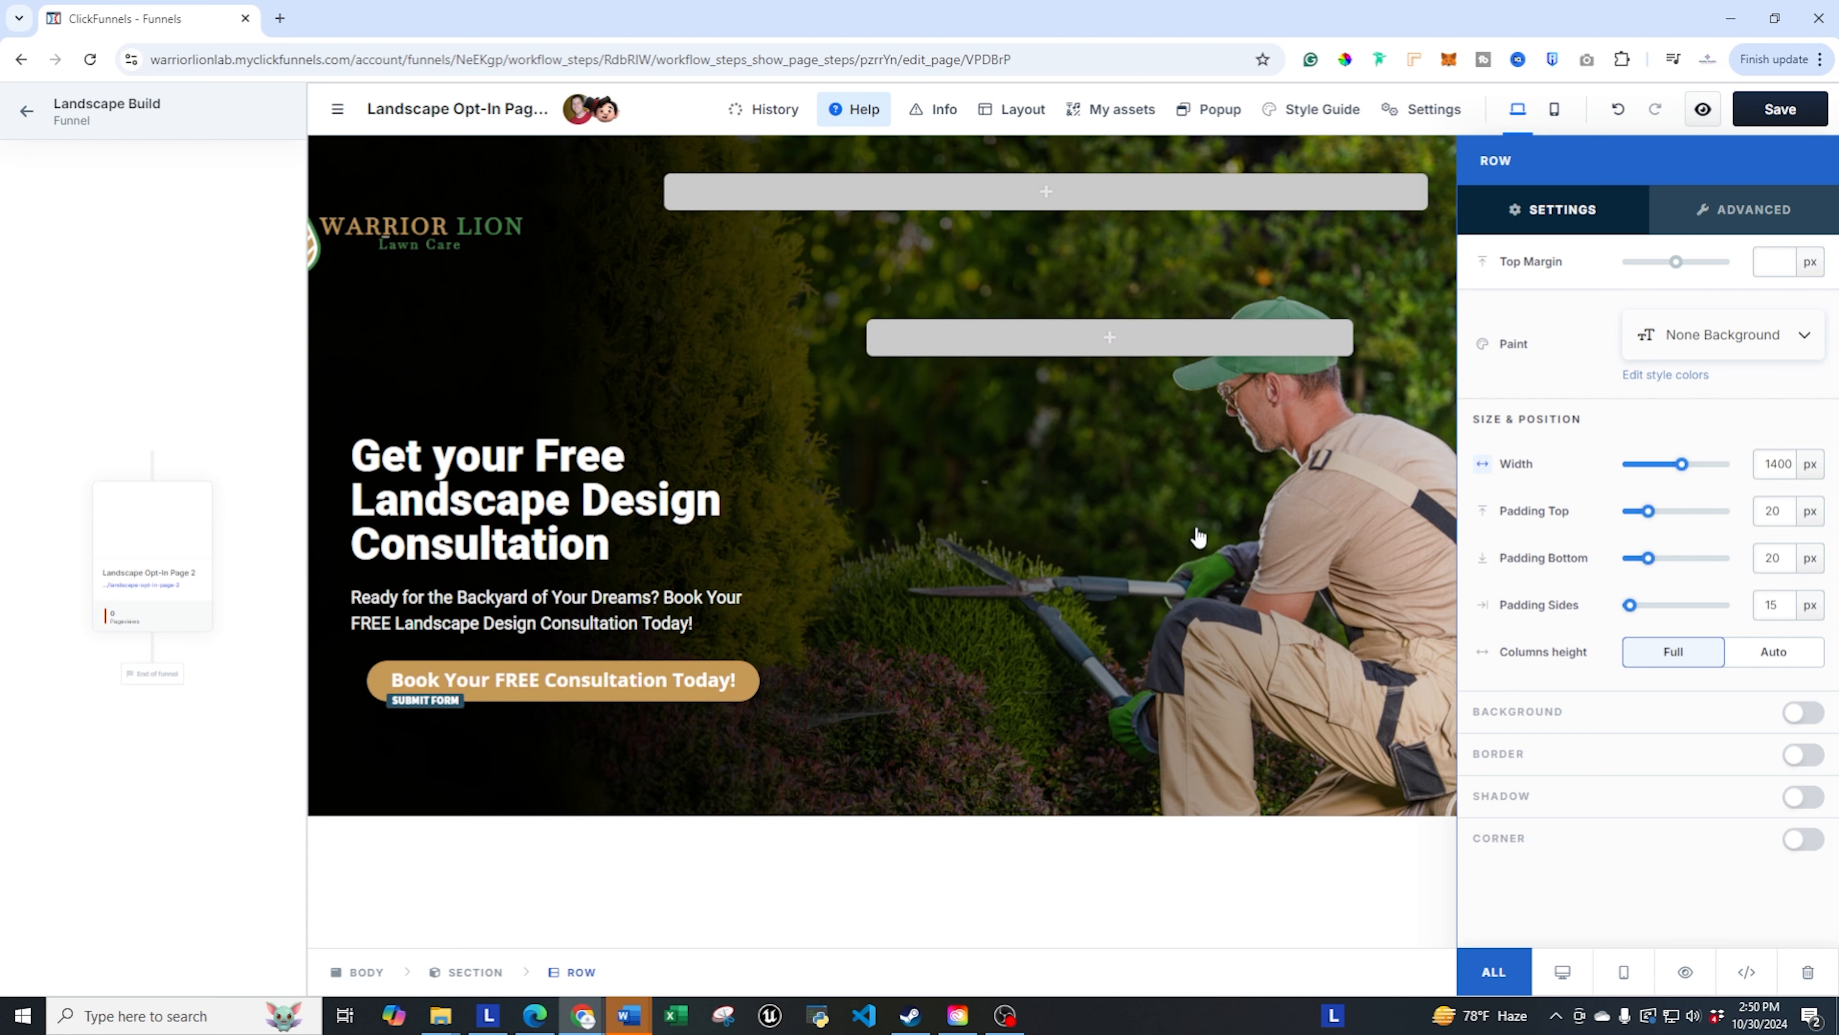
left_click(1200, 534)
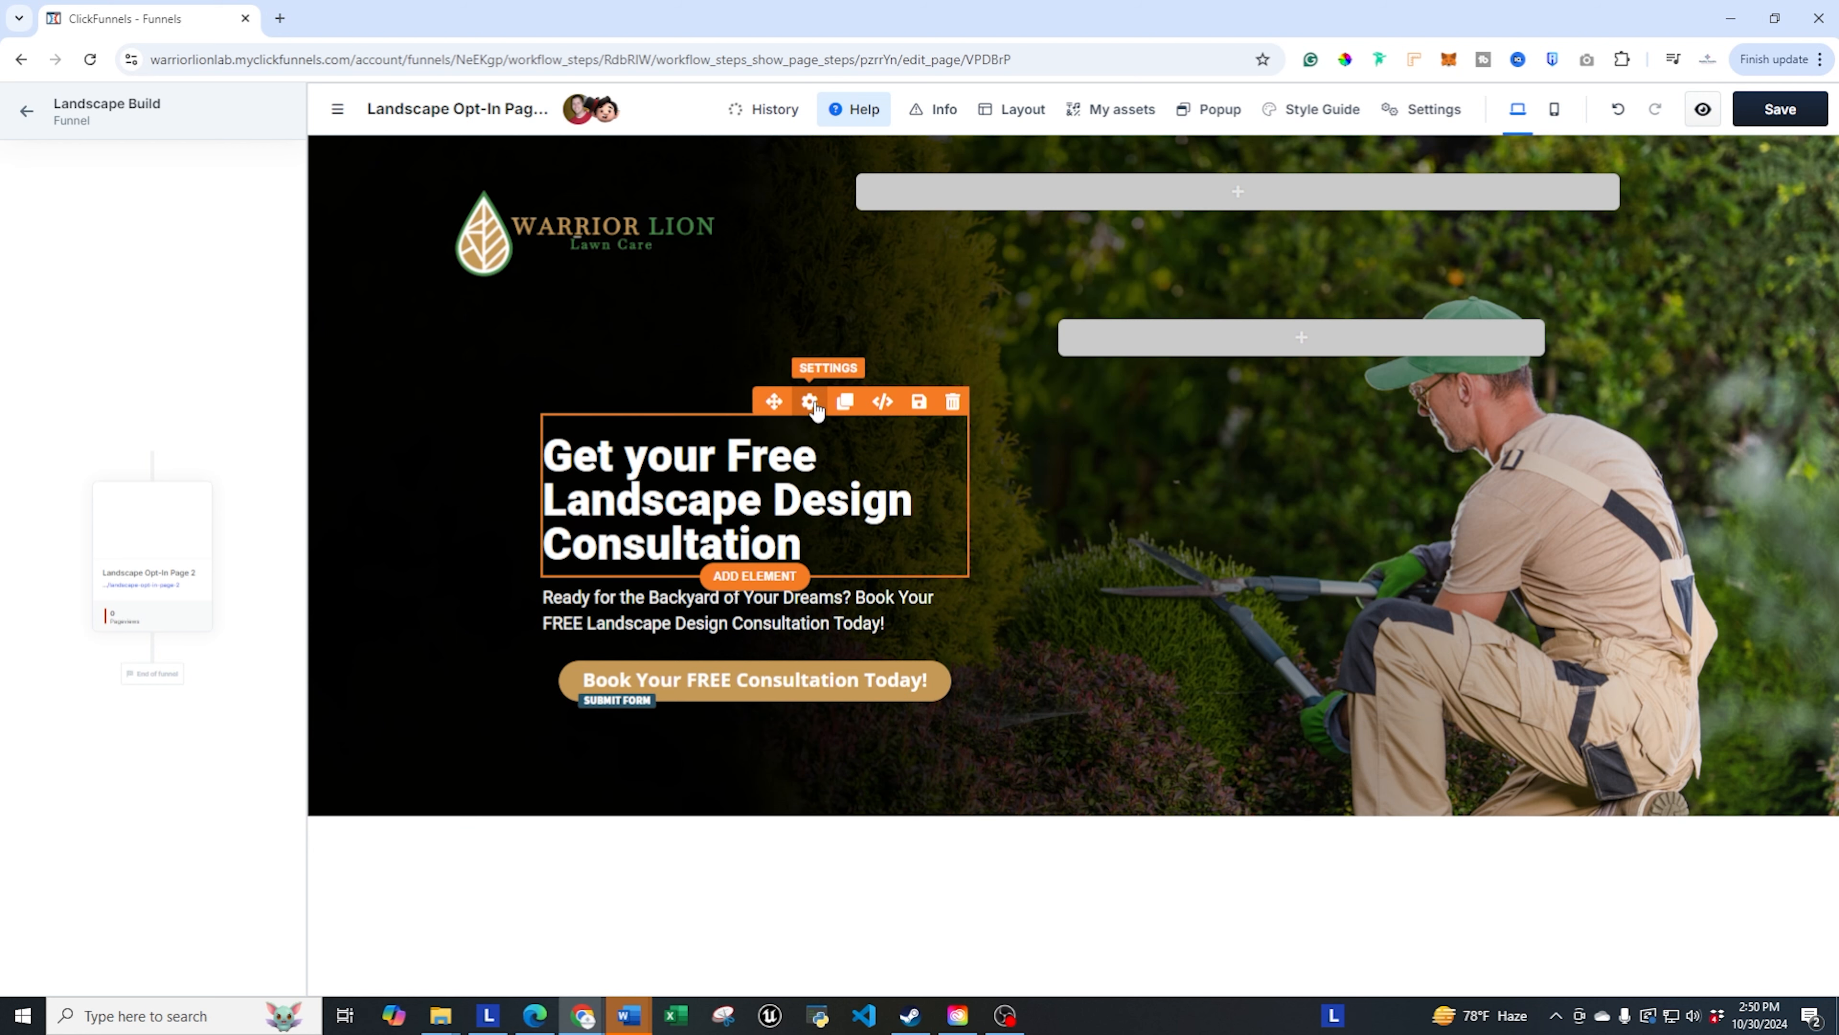
- Reduce the headline's top margin to move the headline, paragraph and button up
left_click(817, 411)
left_click_drag(1722, 261, 1699, 264)
left_click(1192, 557)
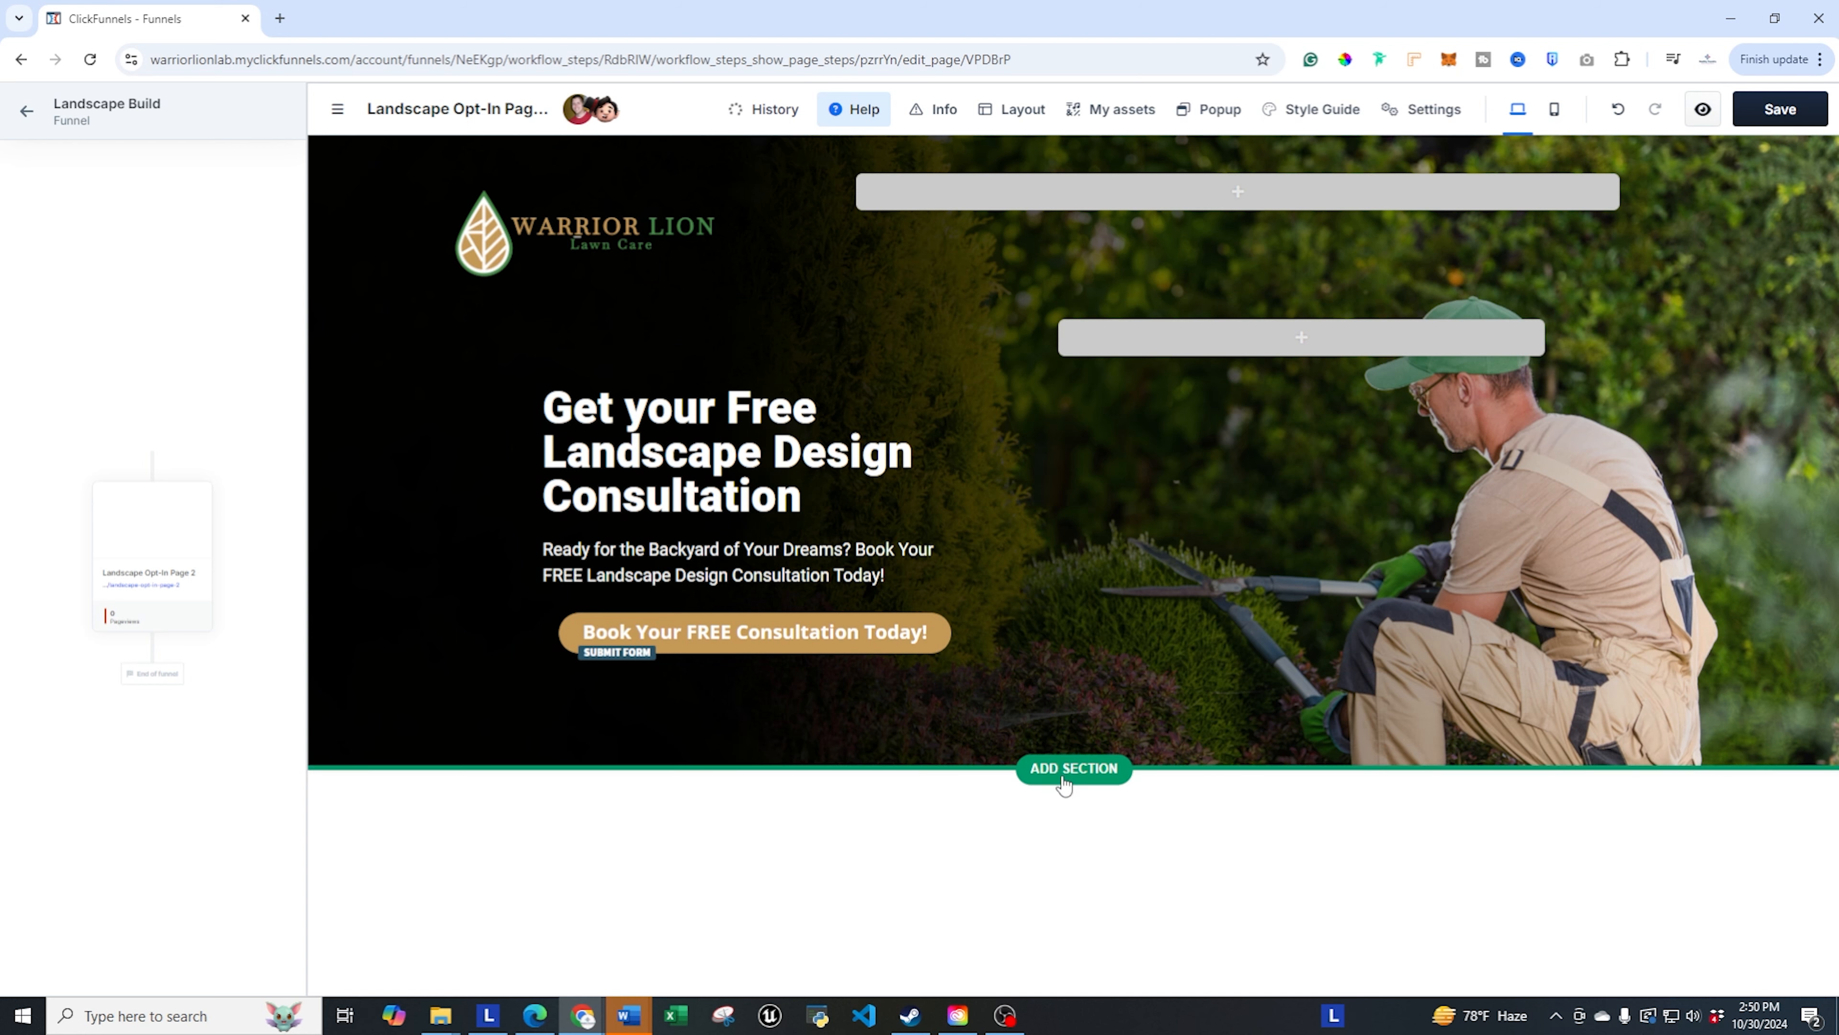
- Add a new section below the hero containing a one-column row with an image element
left_click(1065, 782)
left_click(1159, 250)
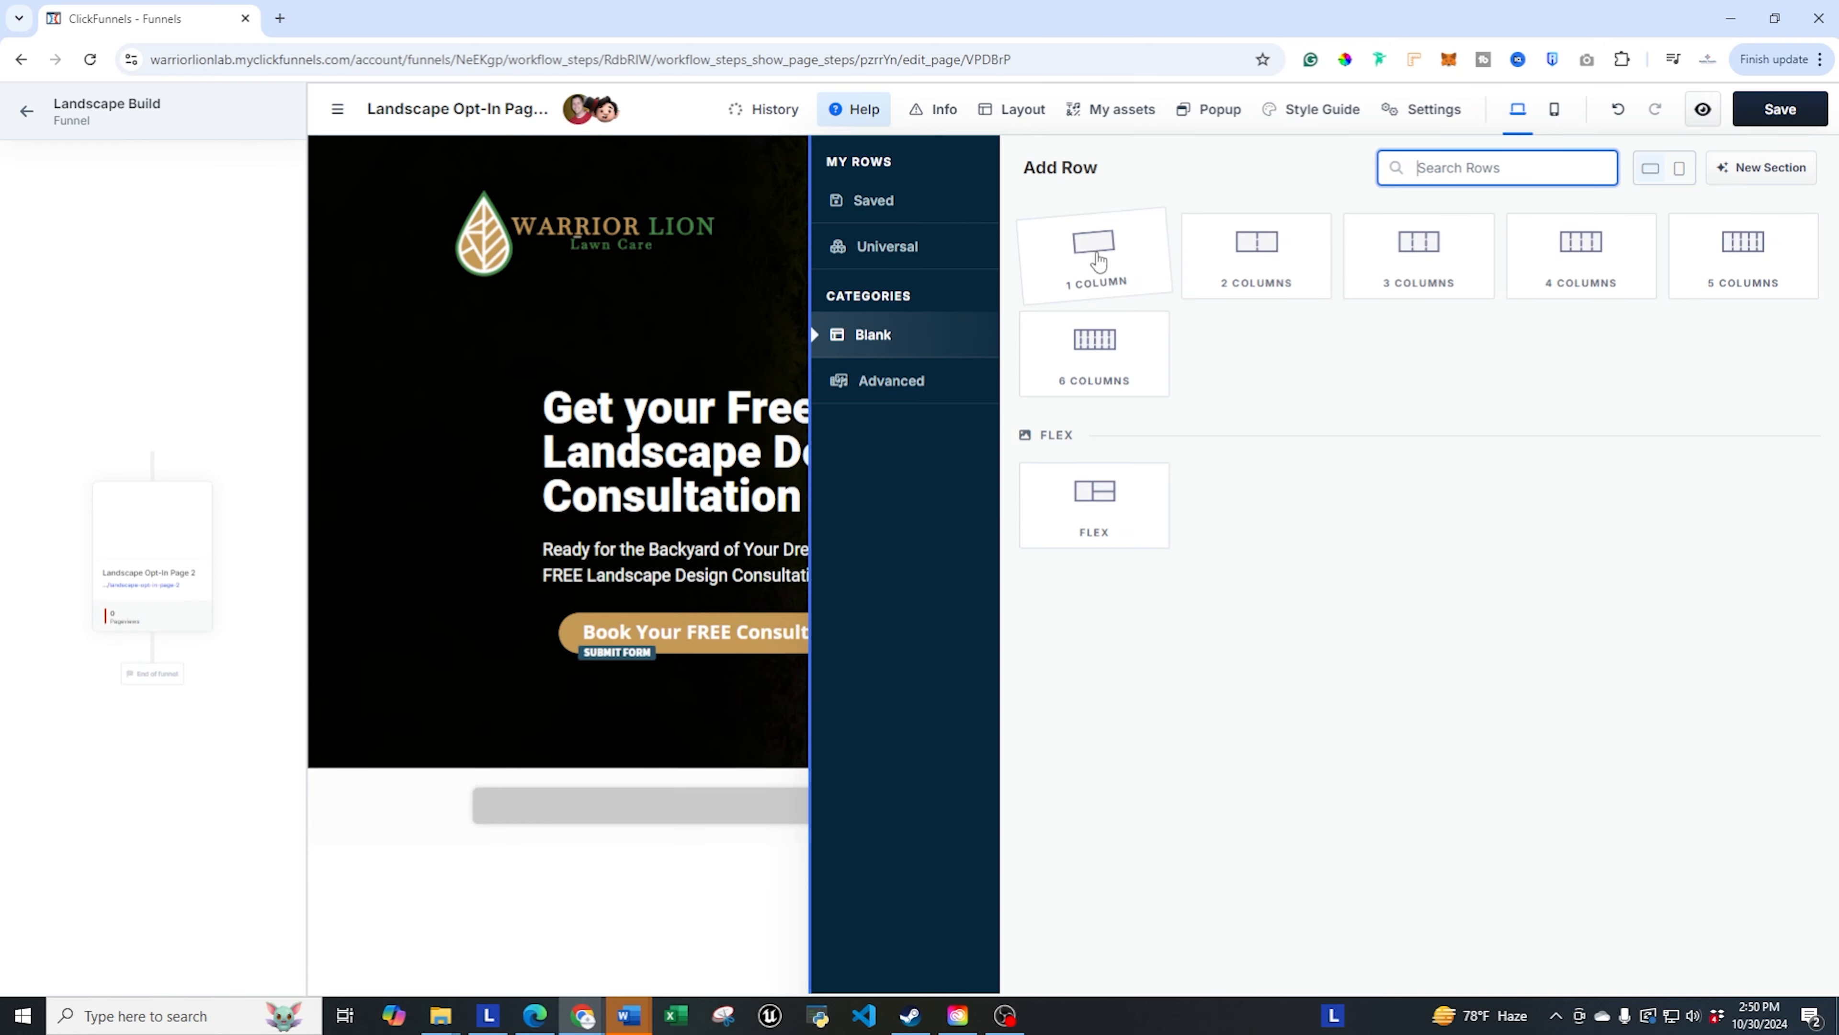
left_click(1092, 257)
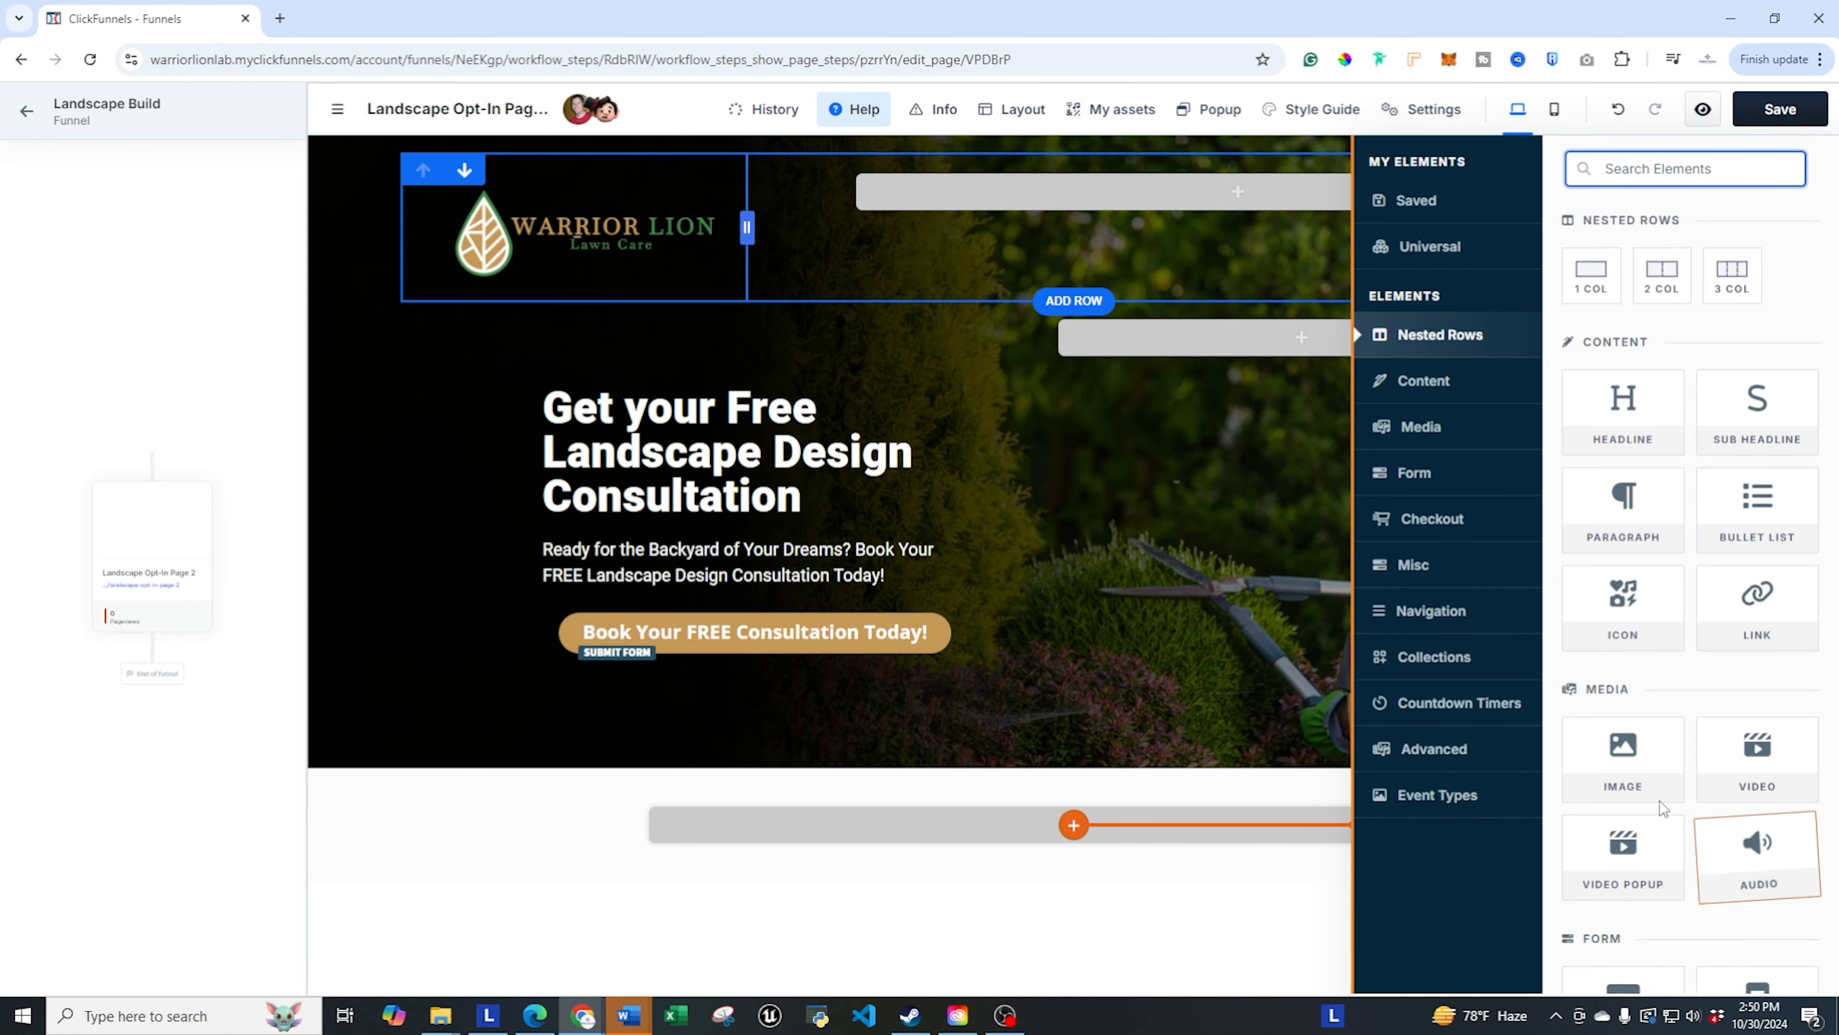
left_click_drag(1622, 753, 1285, 745)
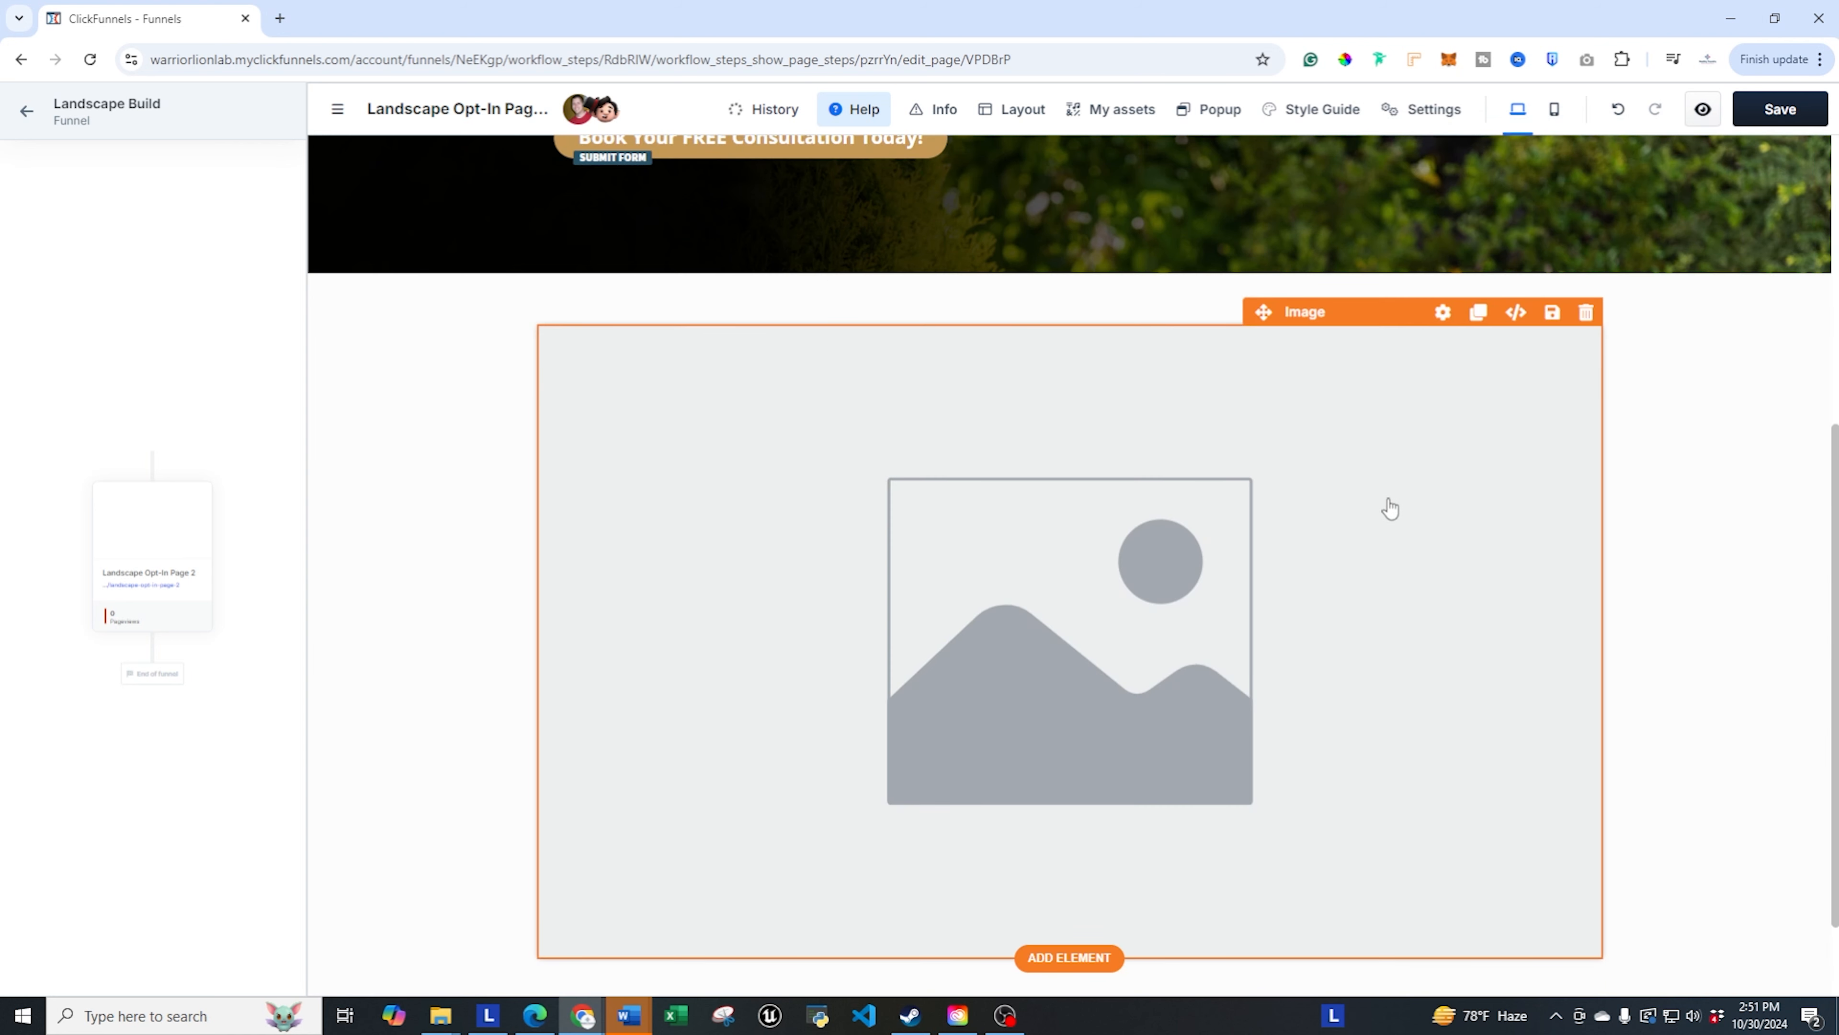
- Use the Warrior Lion Lawn Care logo from the gallery for the new image and set its width to 22%
left_click(1442, 313)
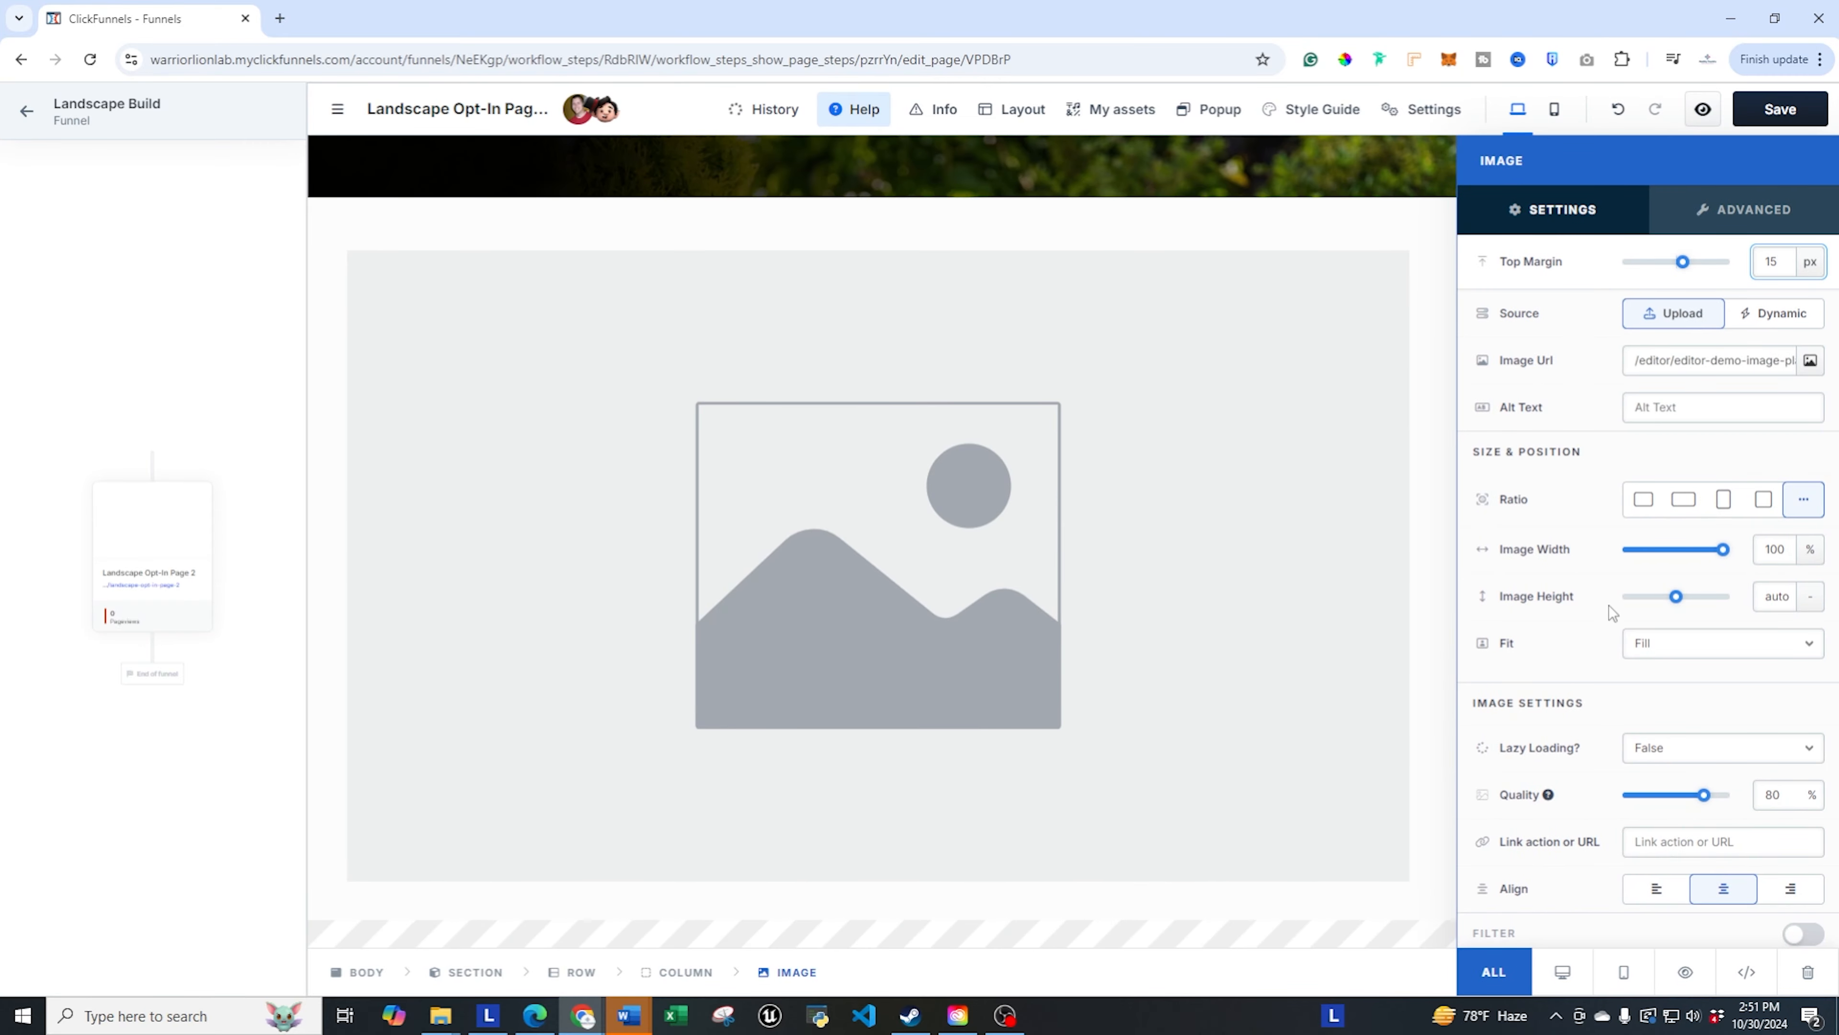
left_click(1811, 361)
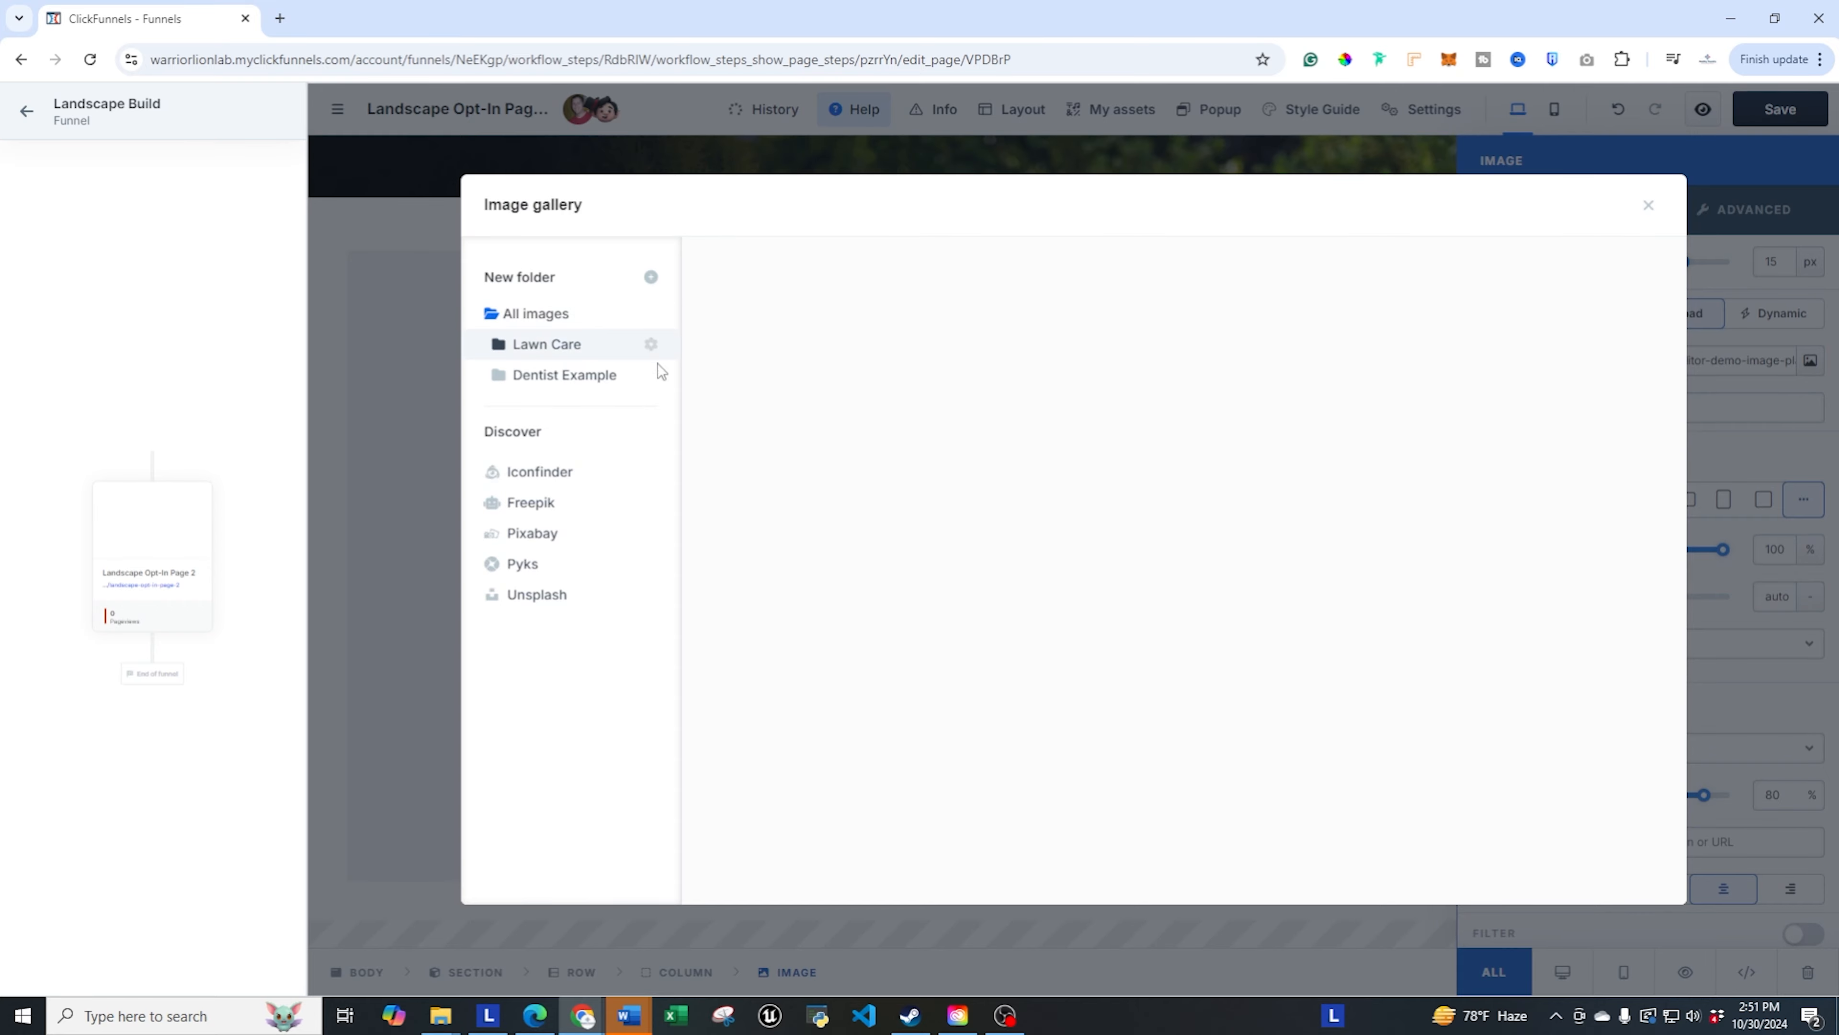
scroll(862, 427, "down", 5)
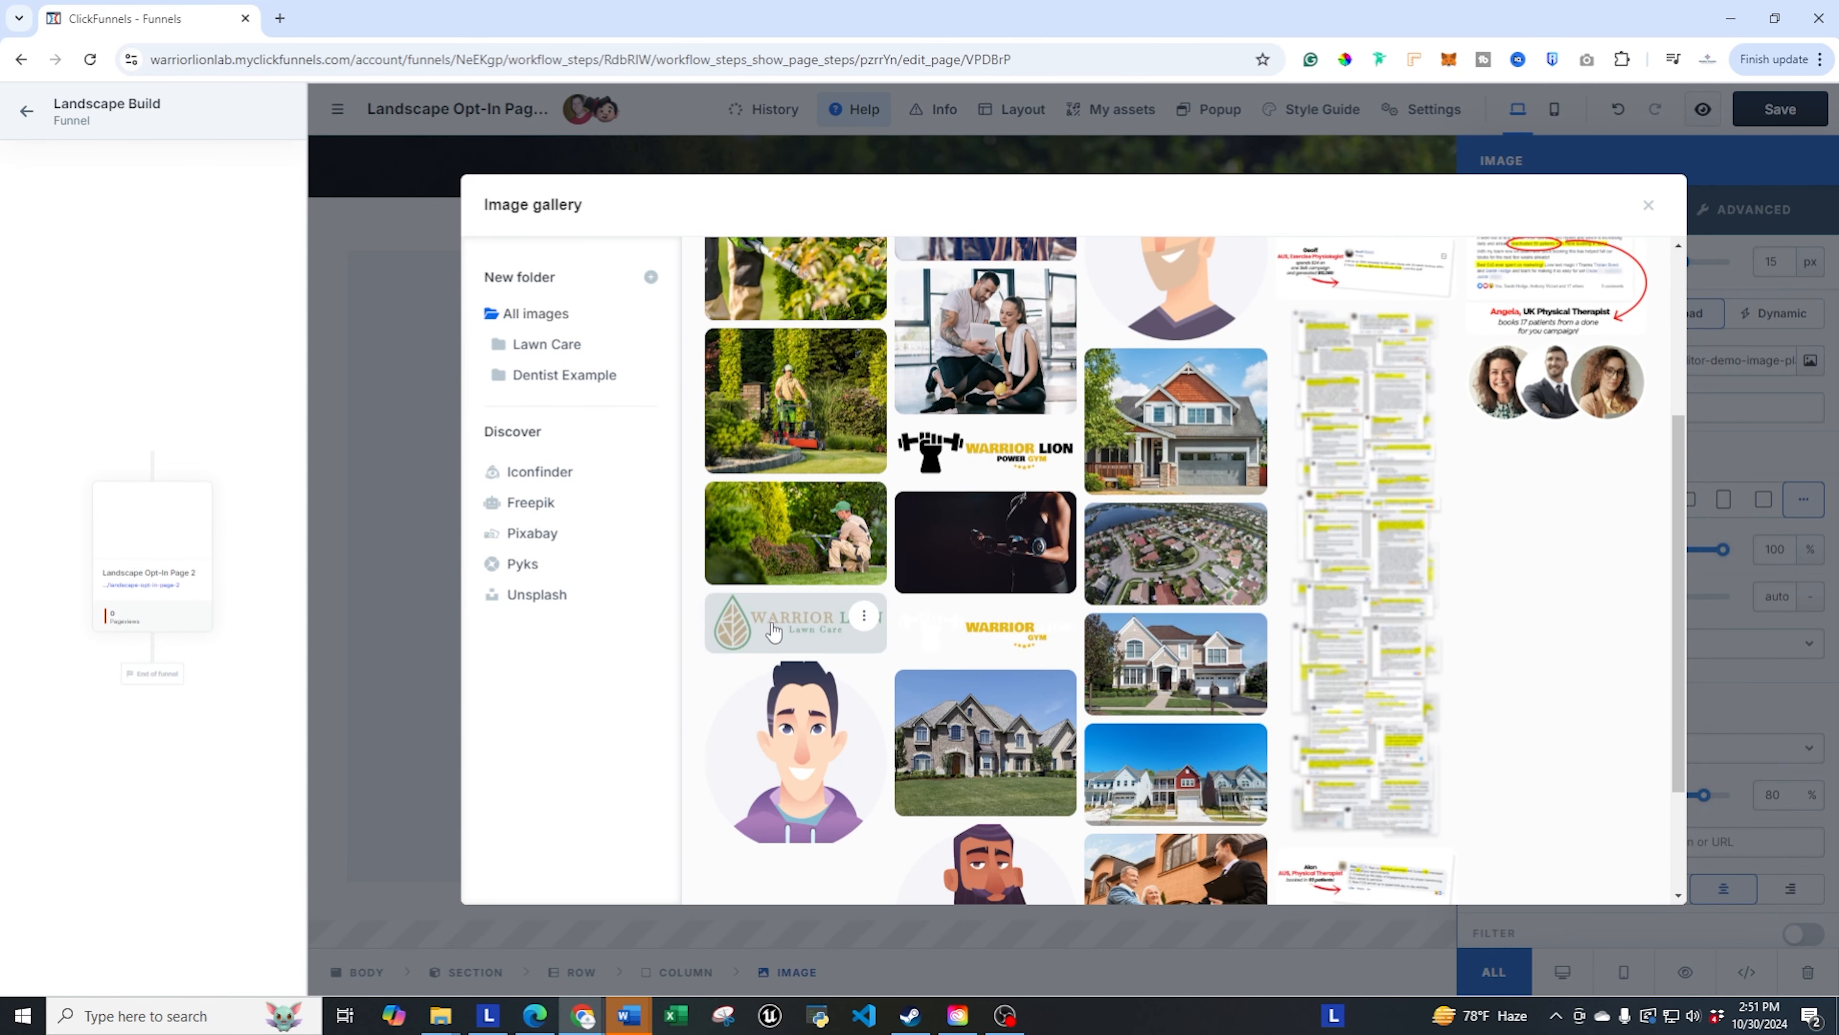
left_click(800, 630)
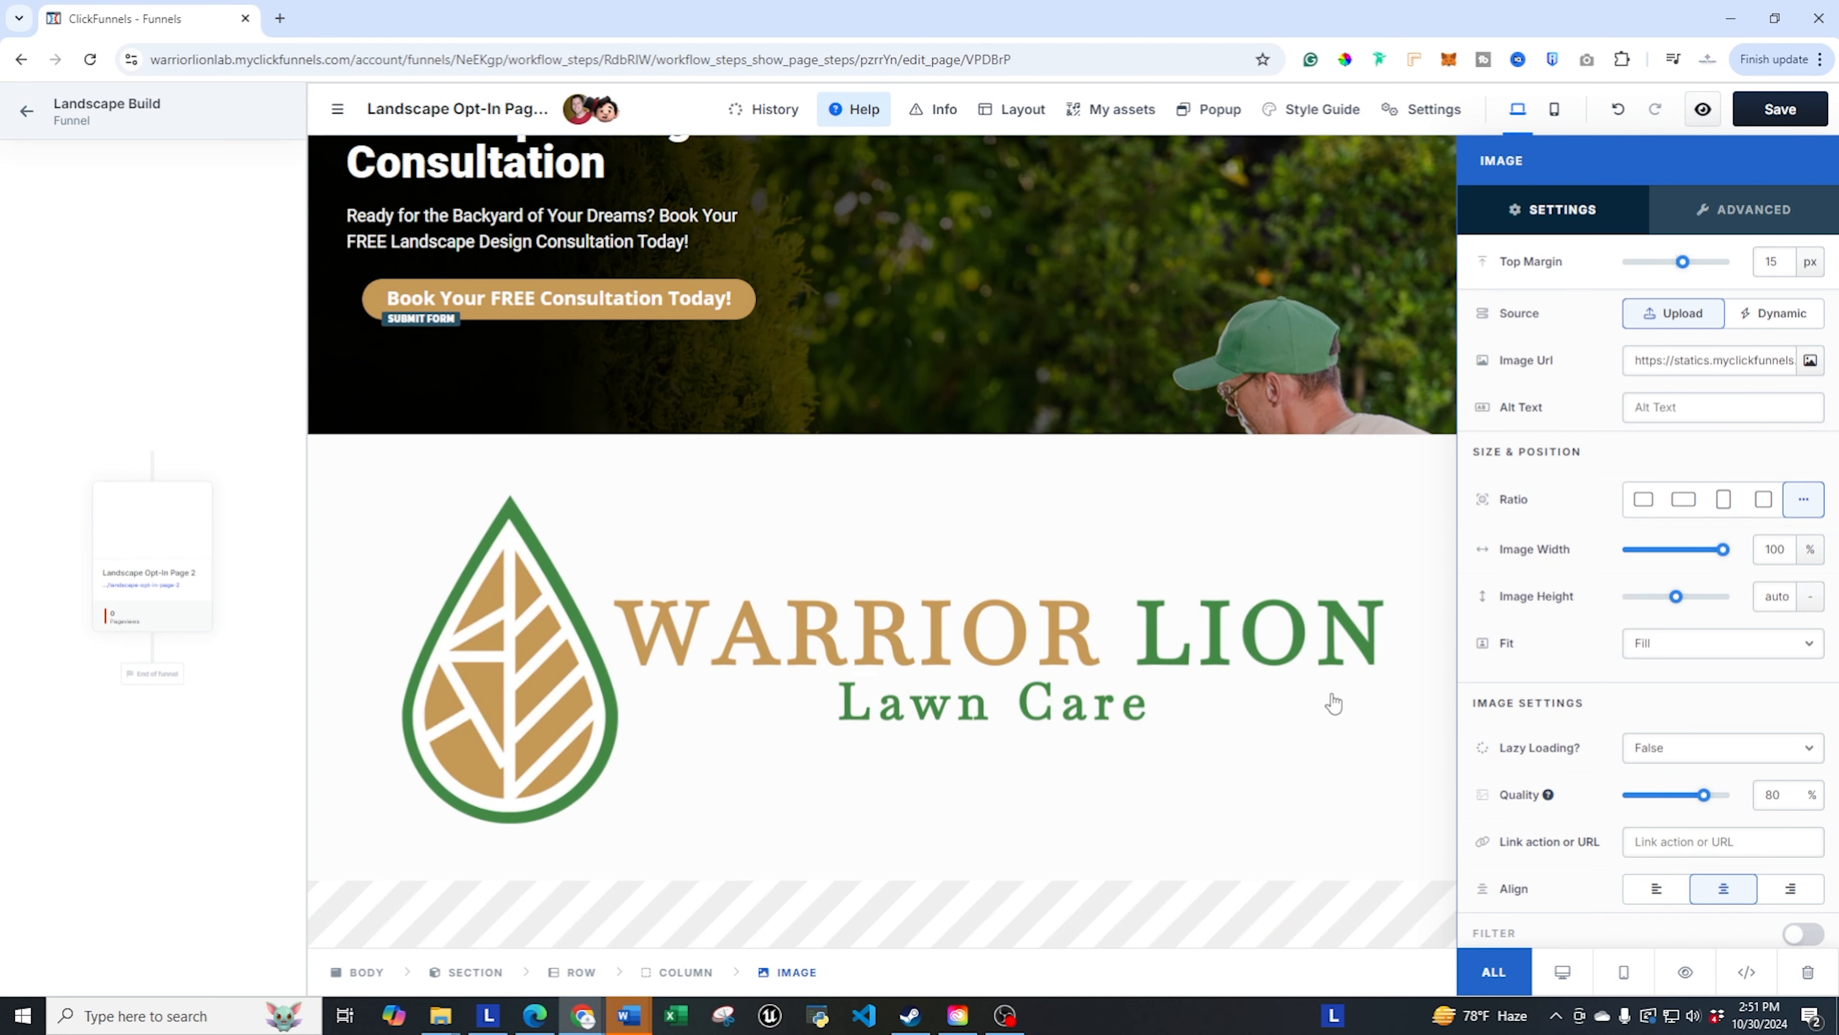
scroll(1334, 703, "up", 3)
scroll(1334, 703, "down", 3)
left_click_drag(1722, 549, 1654, 589)
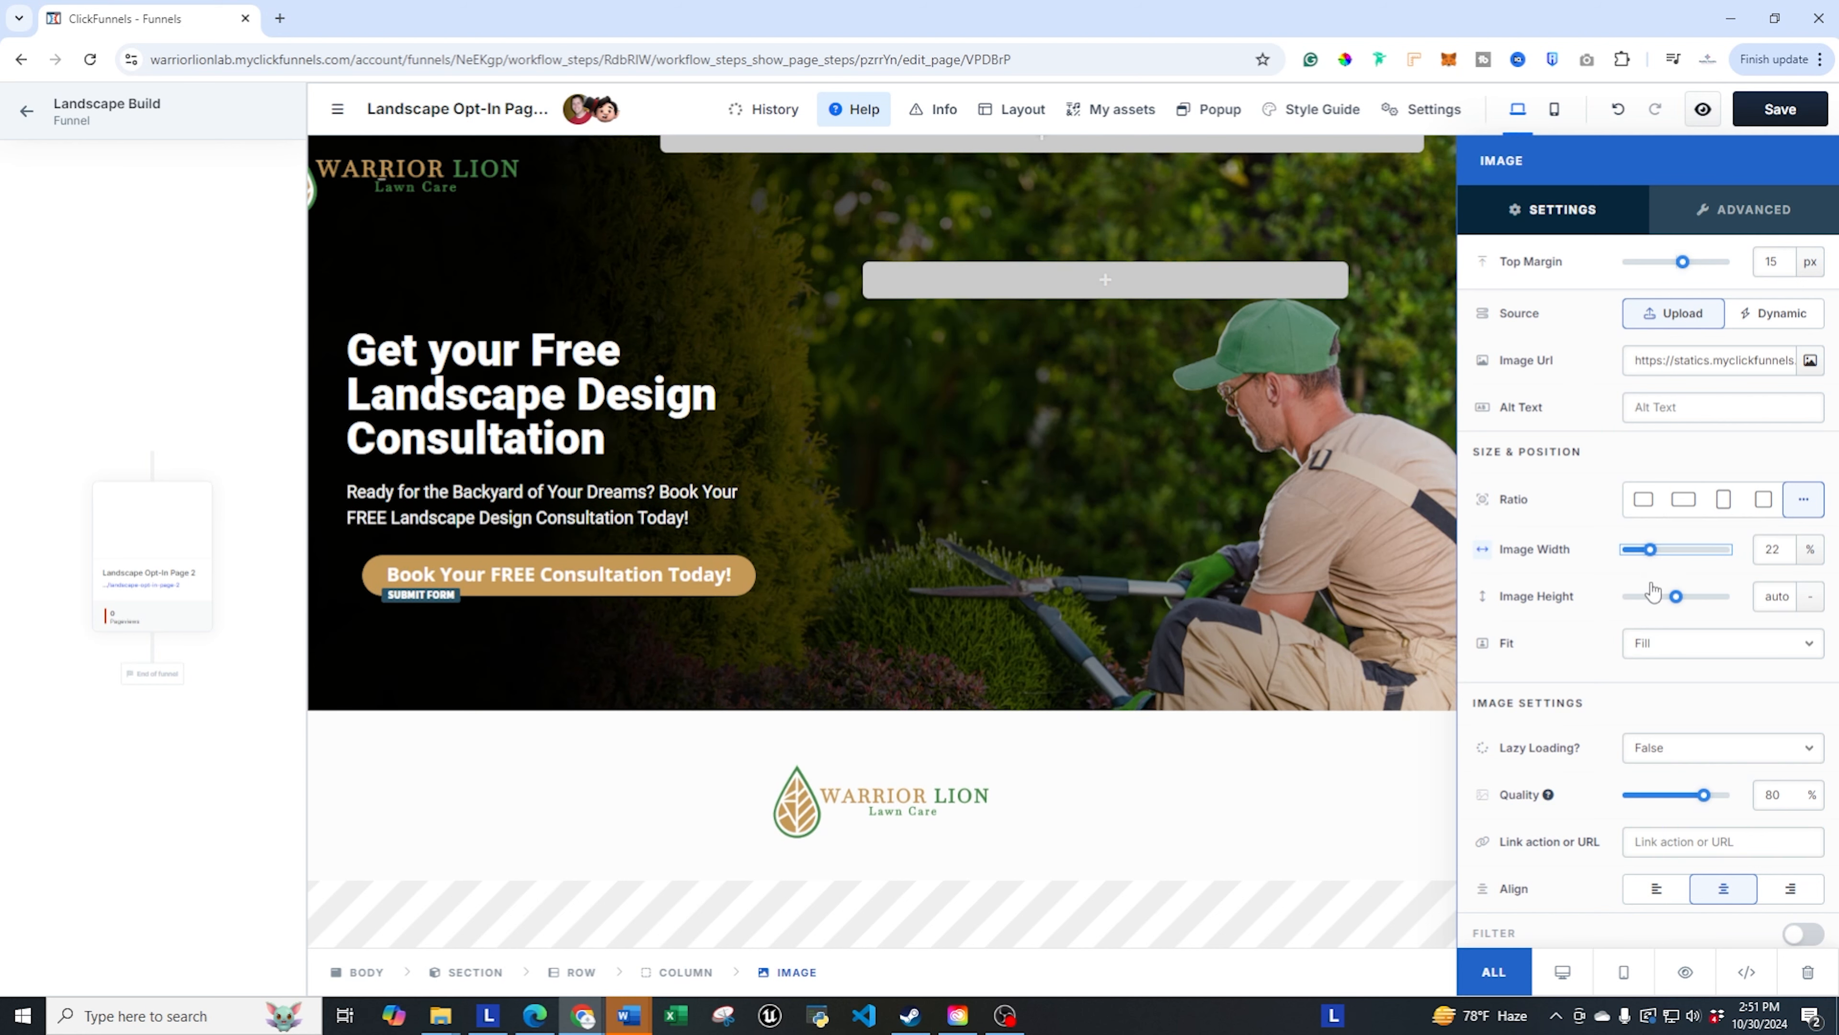
left_click(1181, 866)
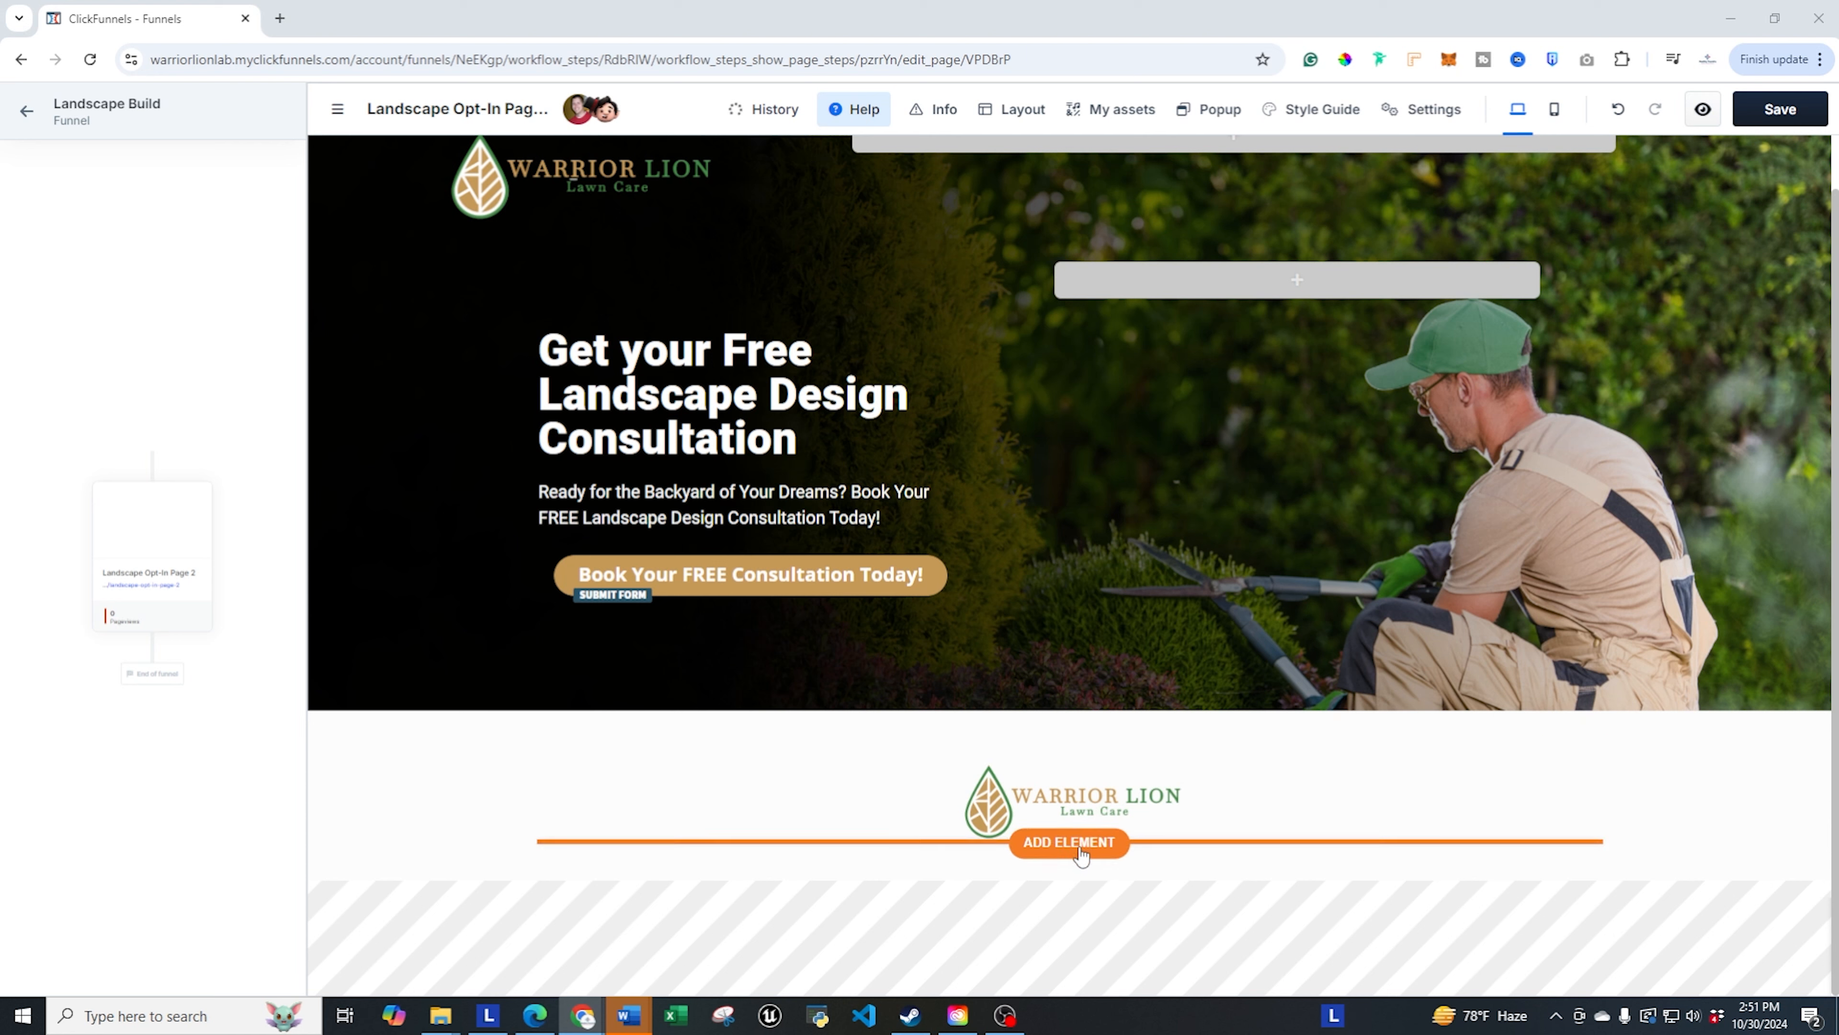
- Add a paragraph below the lower logo reading "COPYRIGHT 2024 - Warrior Lion Lawn Care" with the phone number, and "Terms & Conditions | Privacy Policy" beneath
left_click(1082, 852)
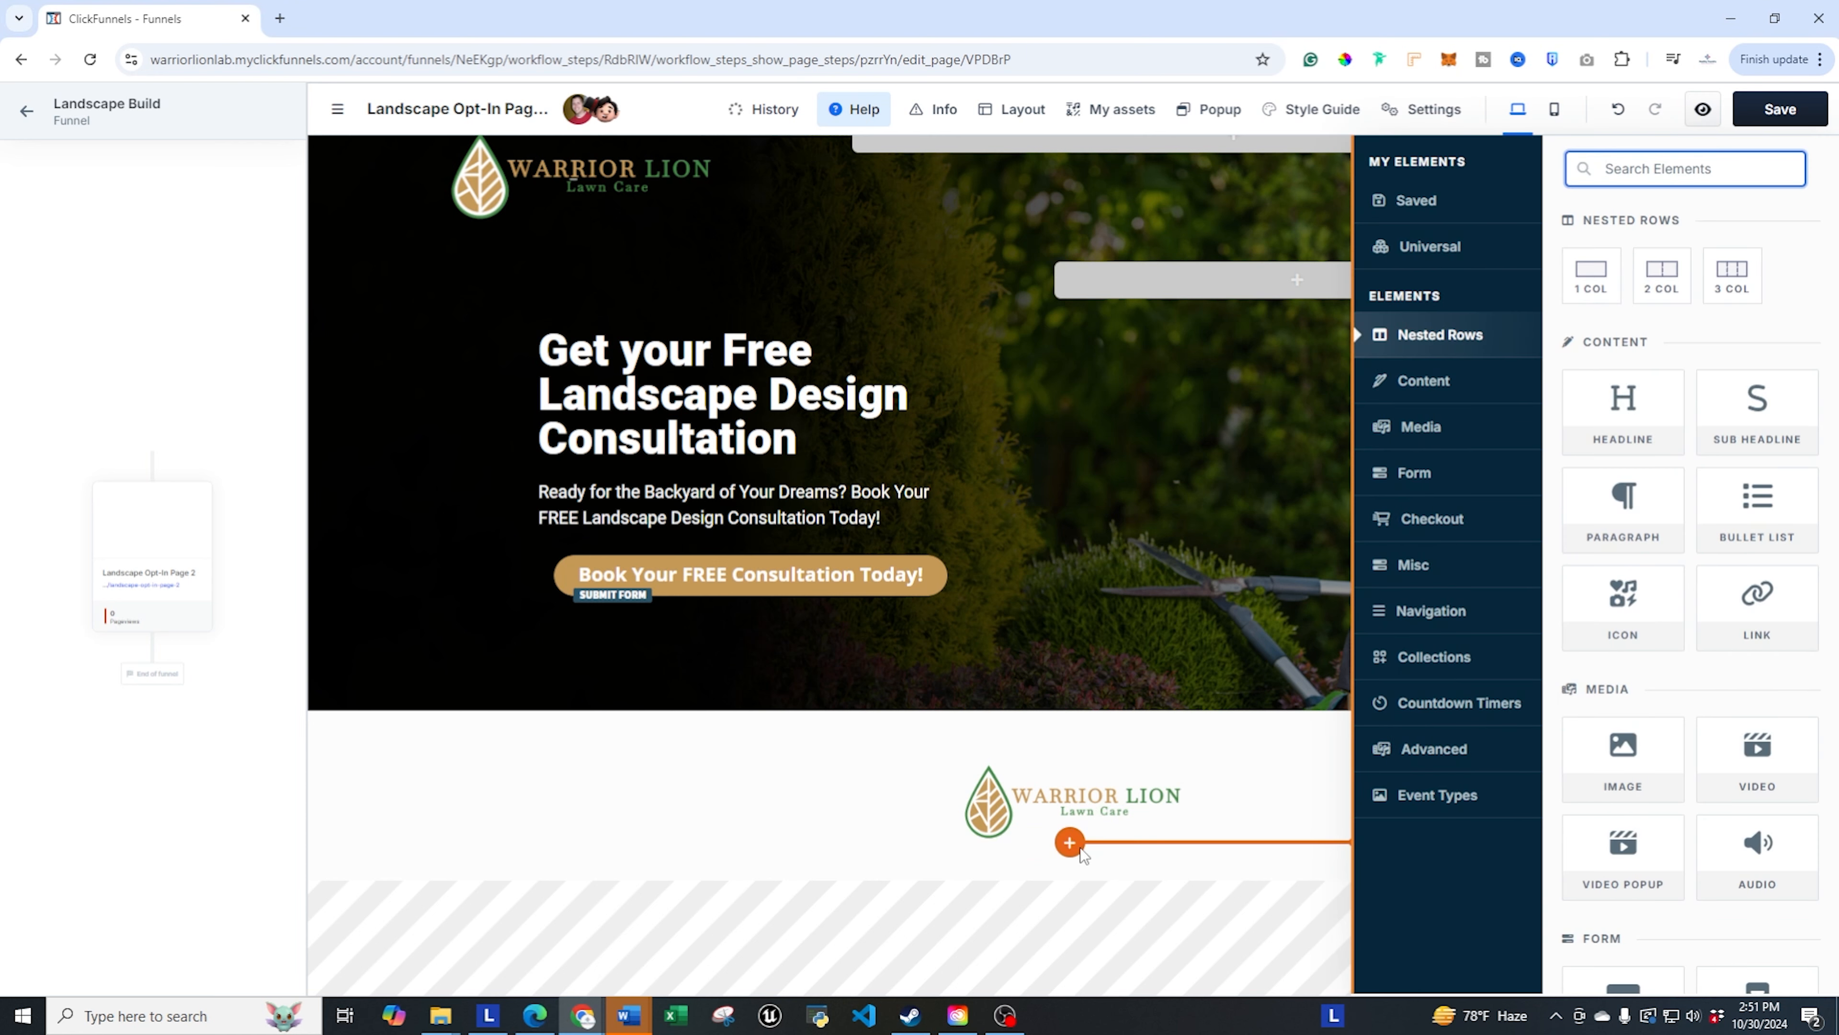
left_click(1638, 518)
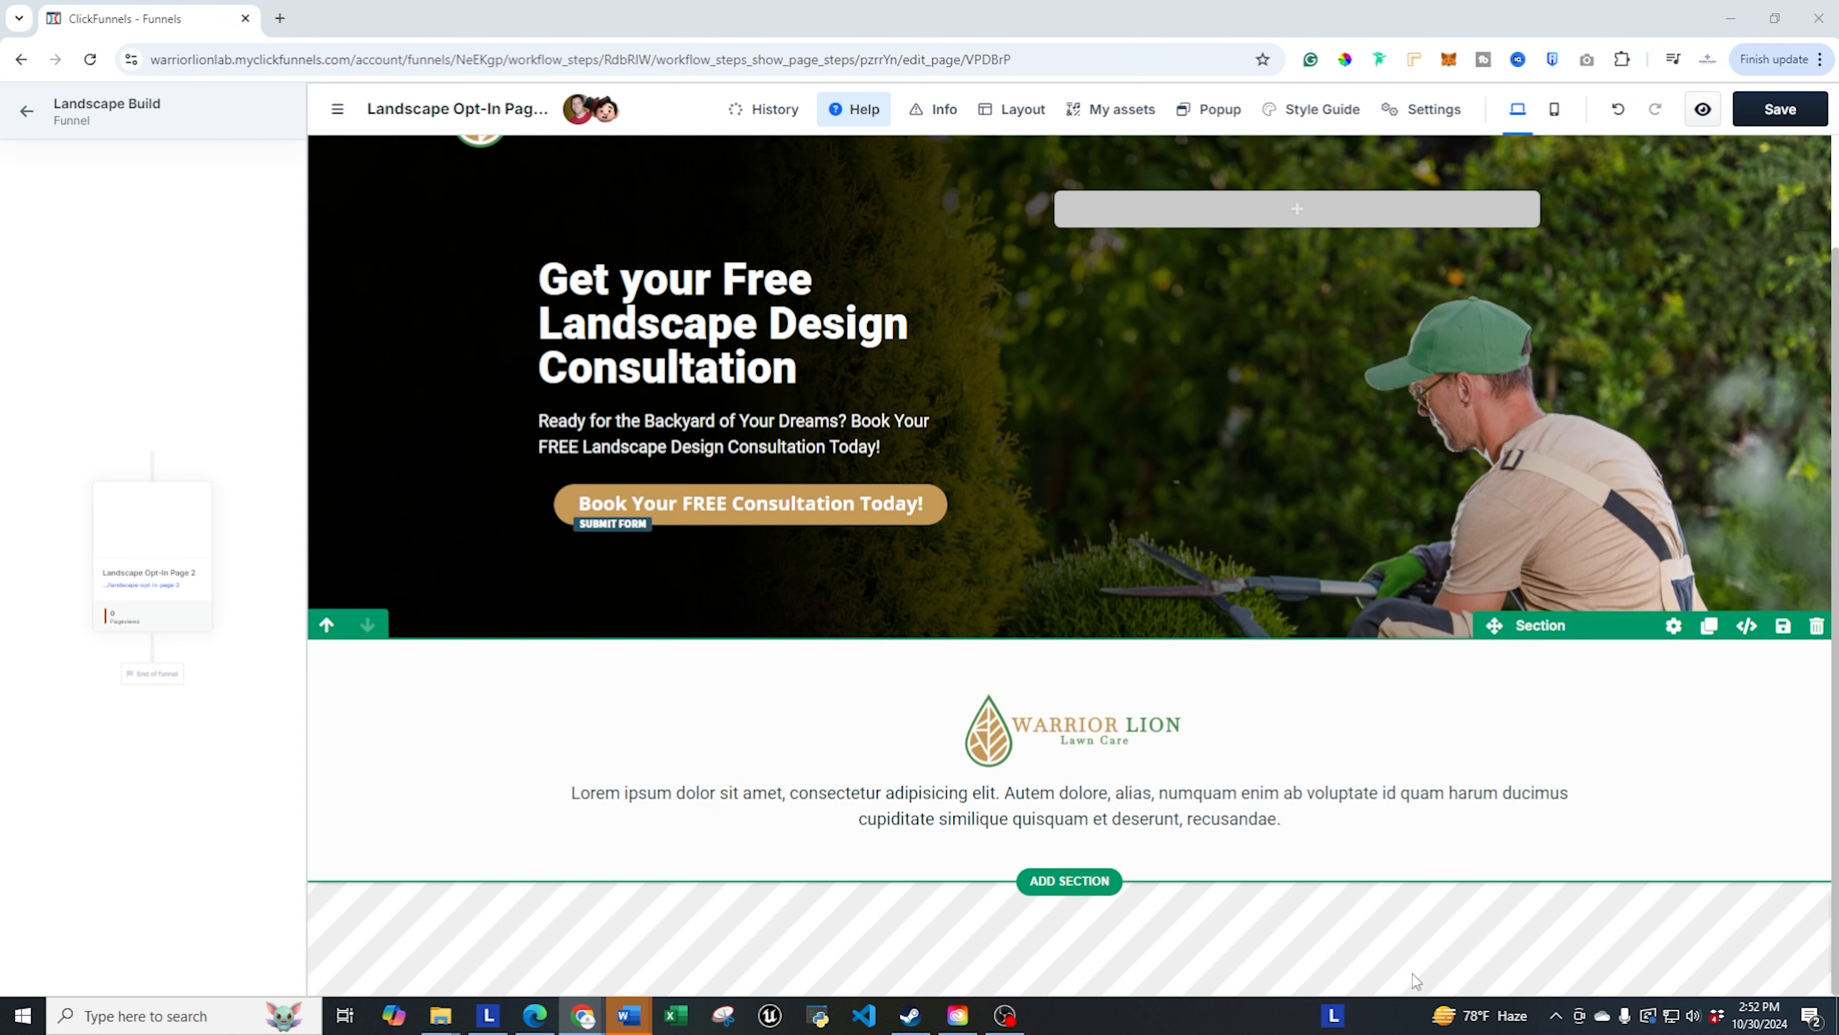
double_click(1030, 792)
key("ctrl+a")
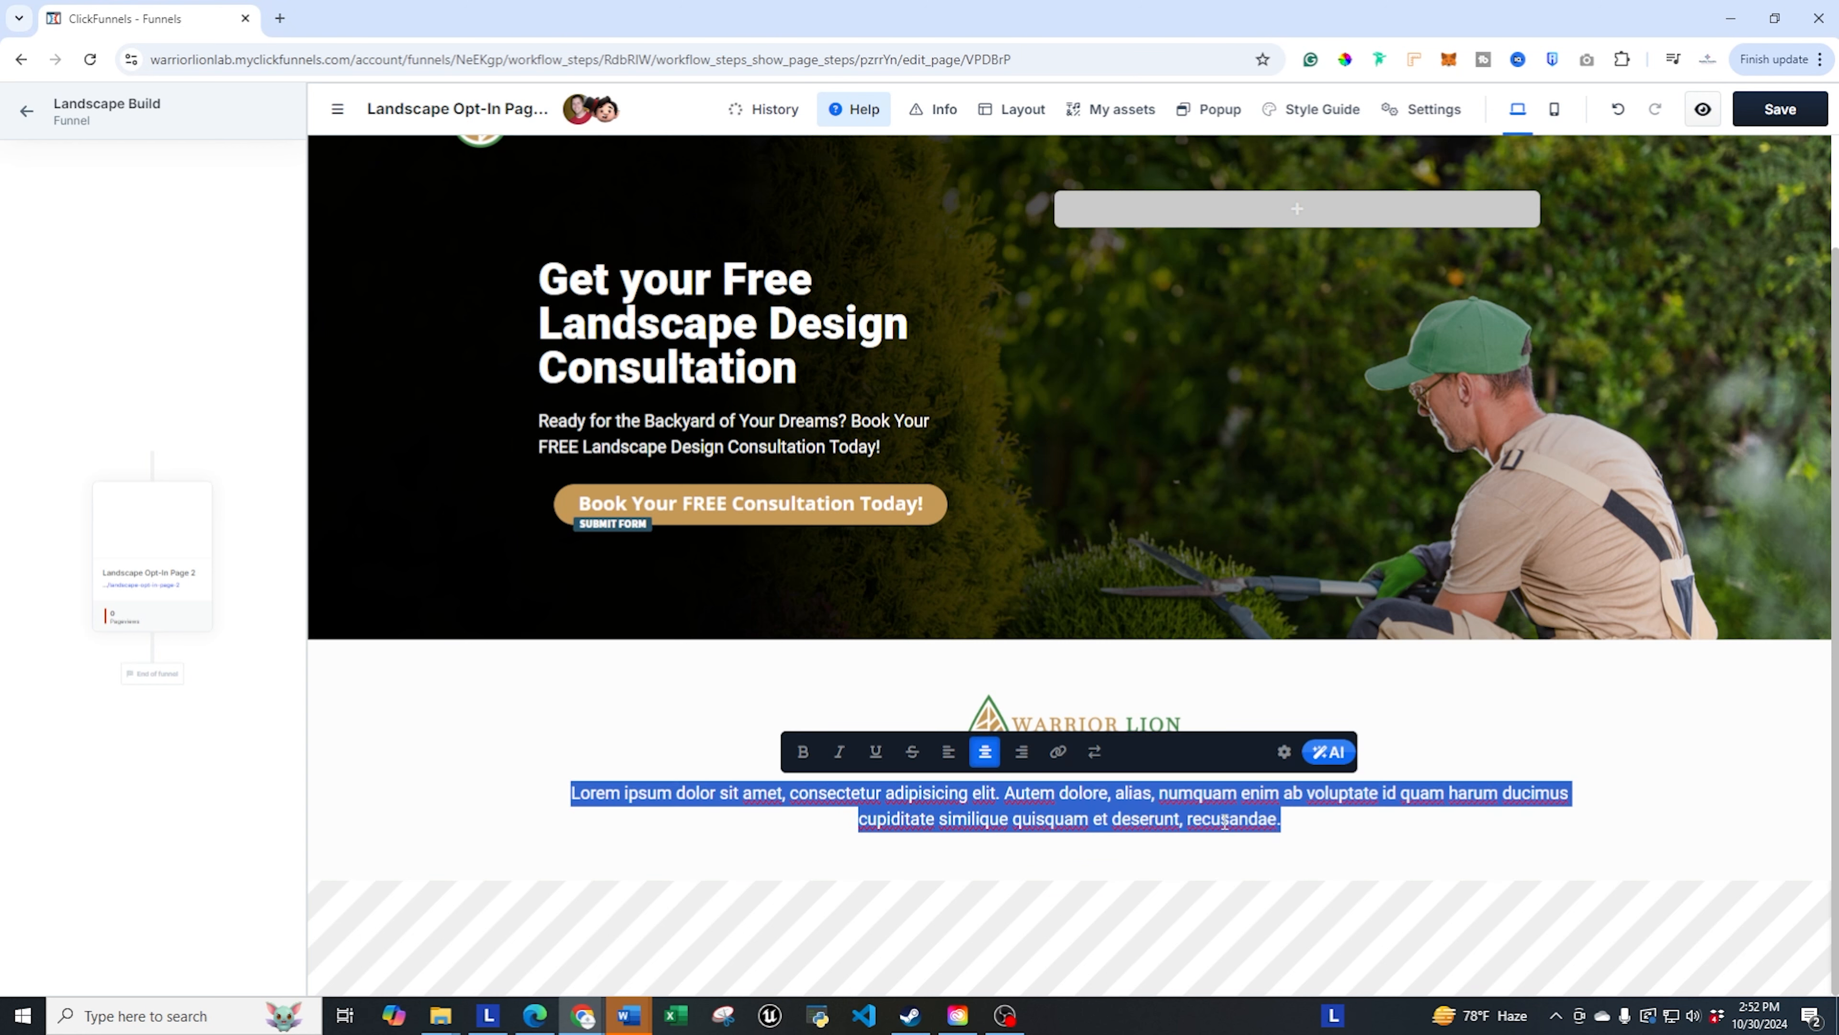
type("COPYRIGHT 2024 - Warrior Lion Lawn Care | (777) 777-7777  Terms & Conditions | Privacy Policy")
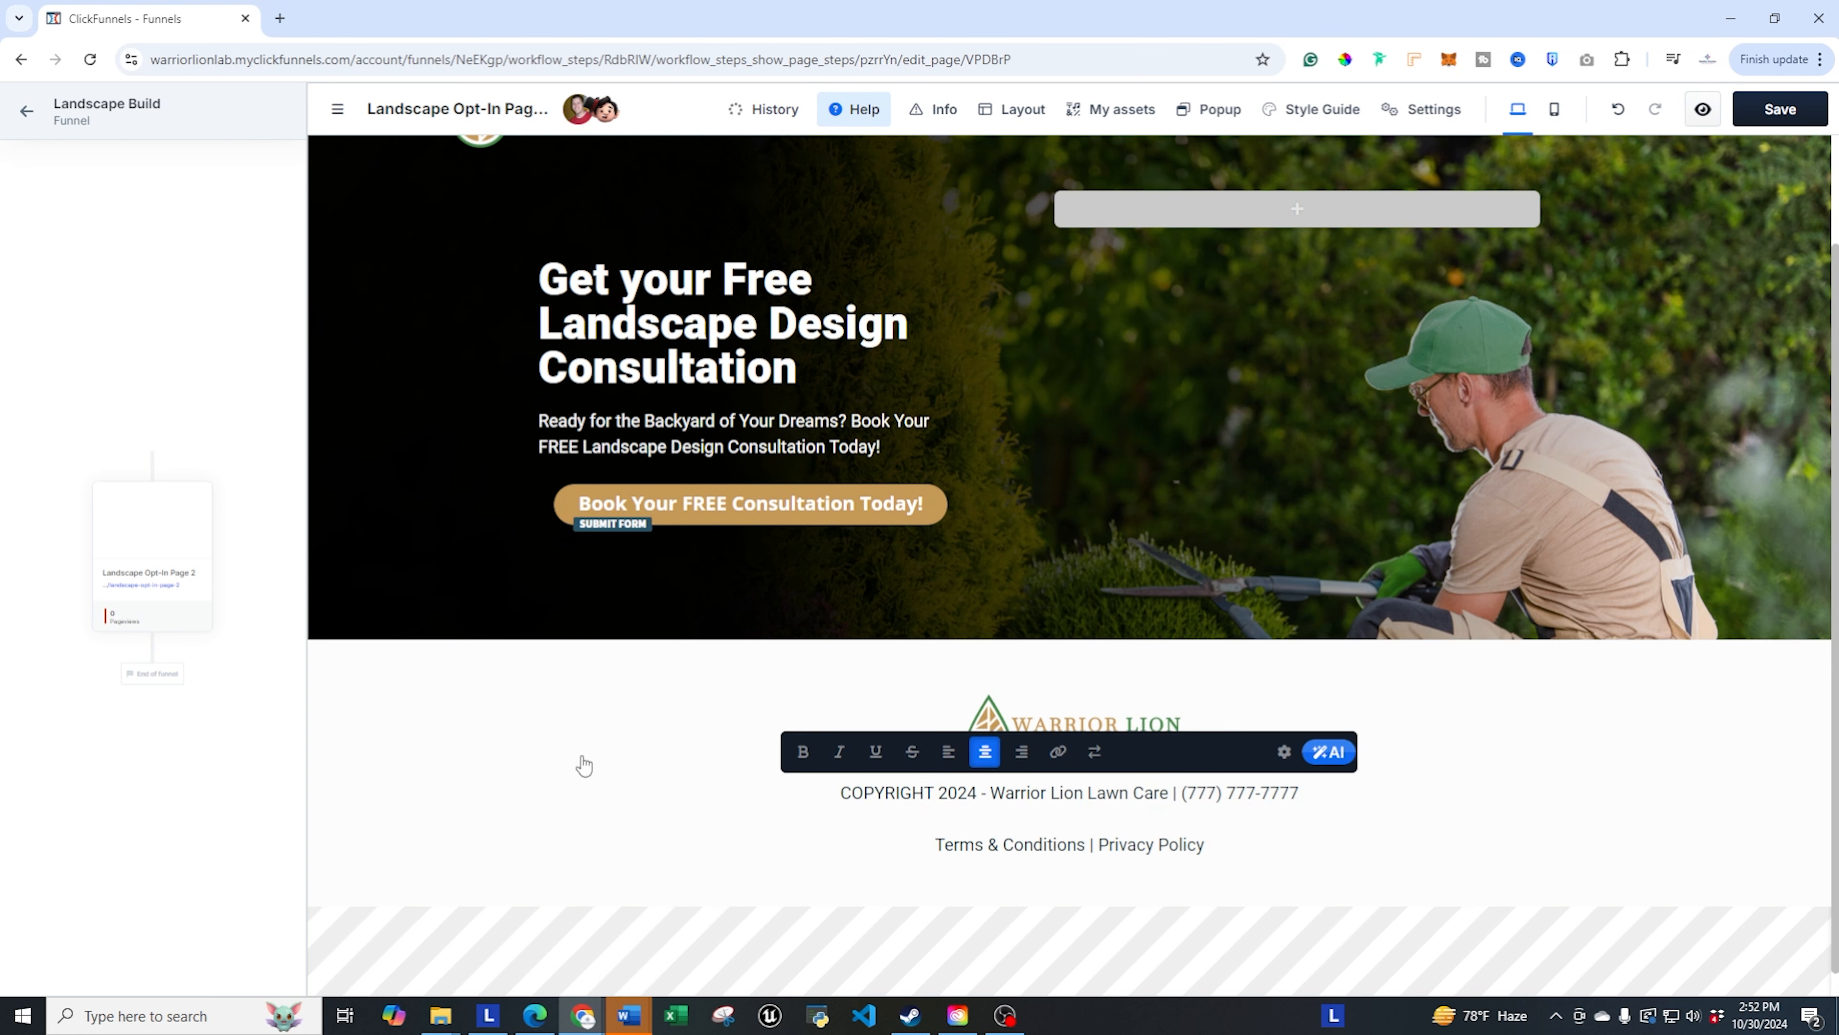
left_click(579, 767)
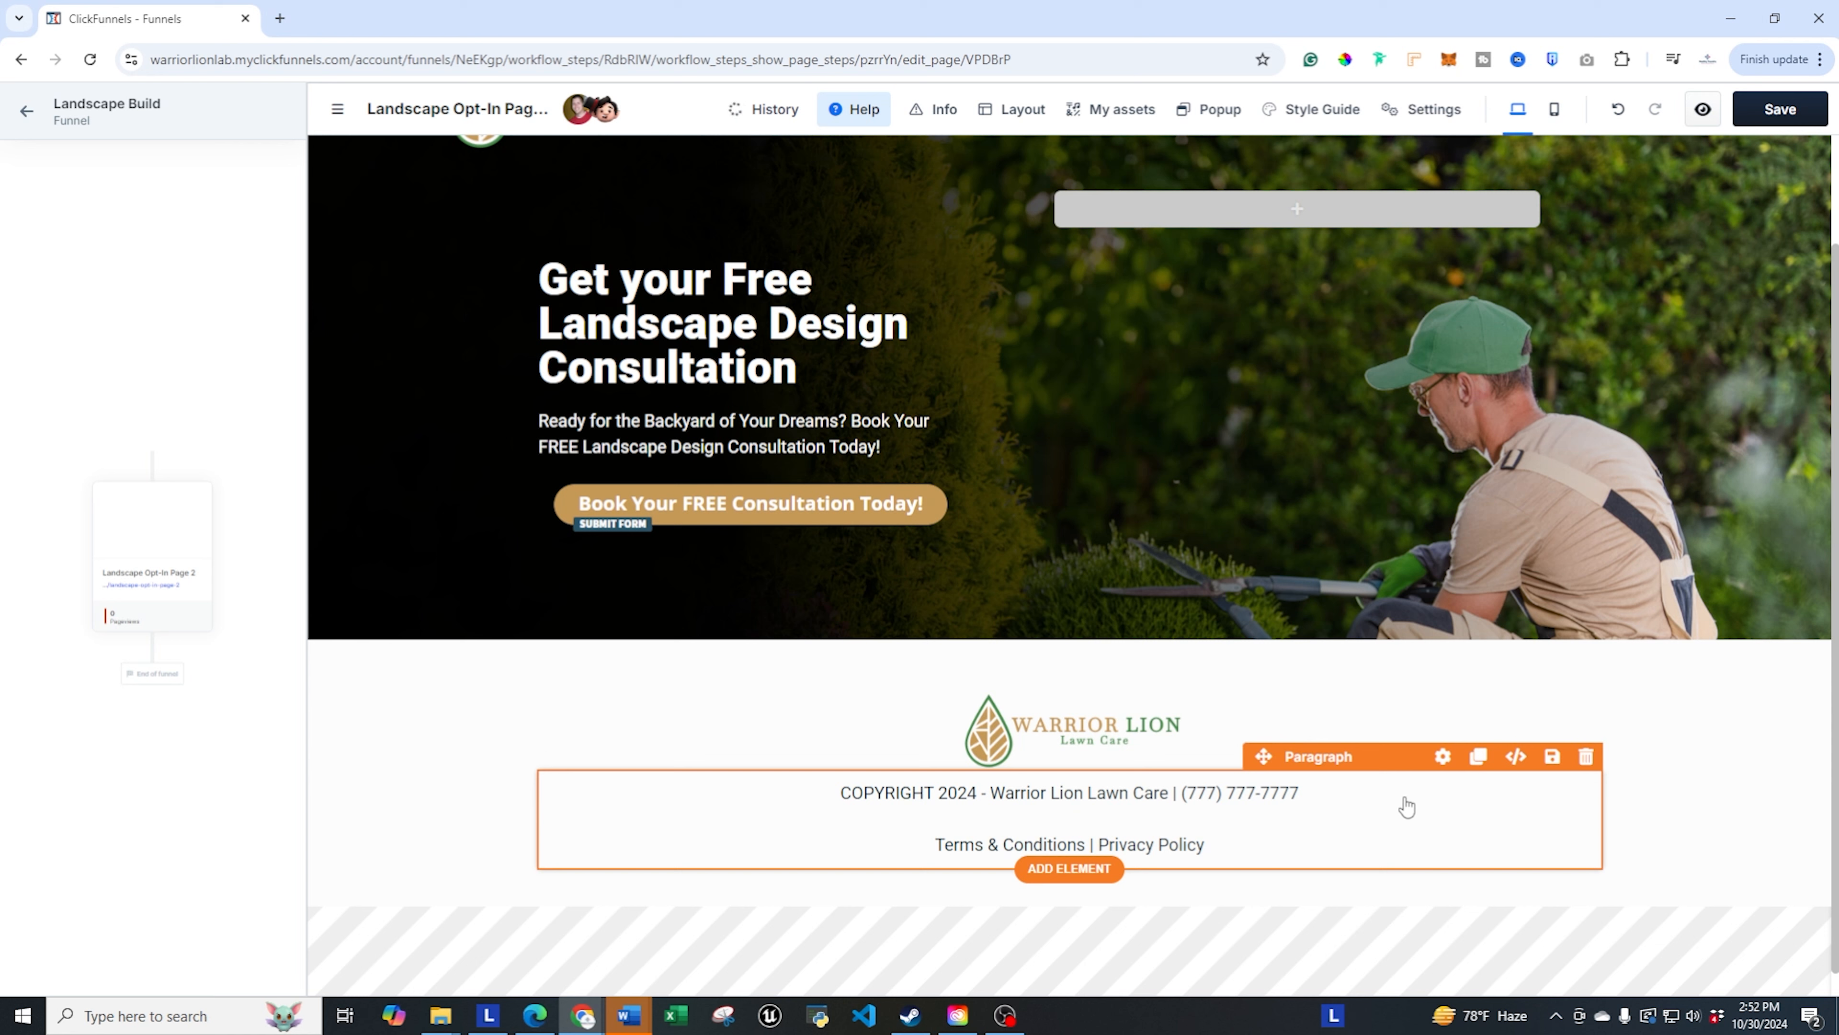
left_click(1257, 819)
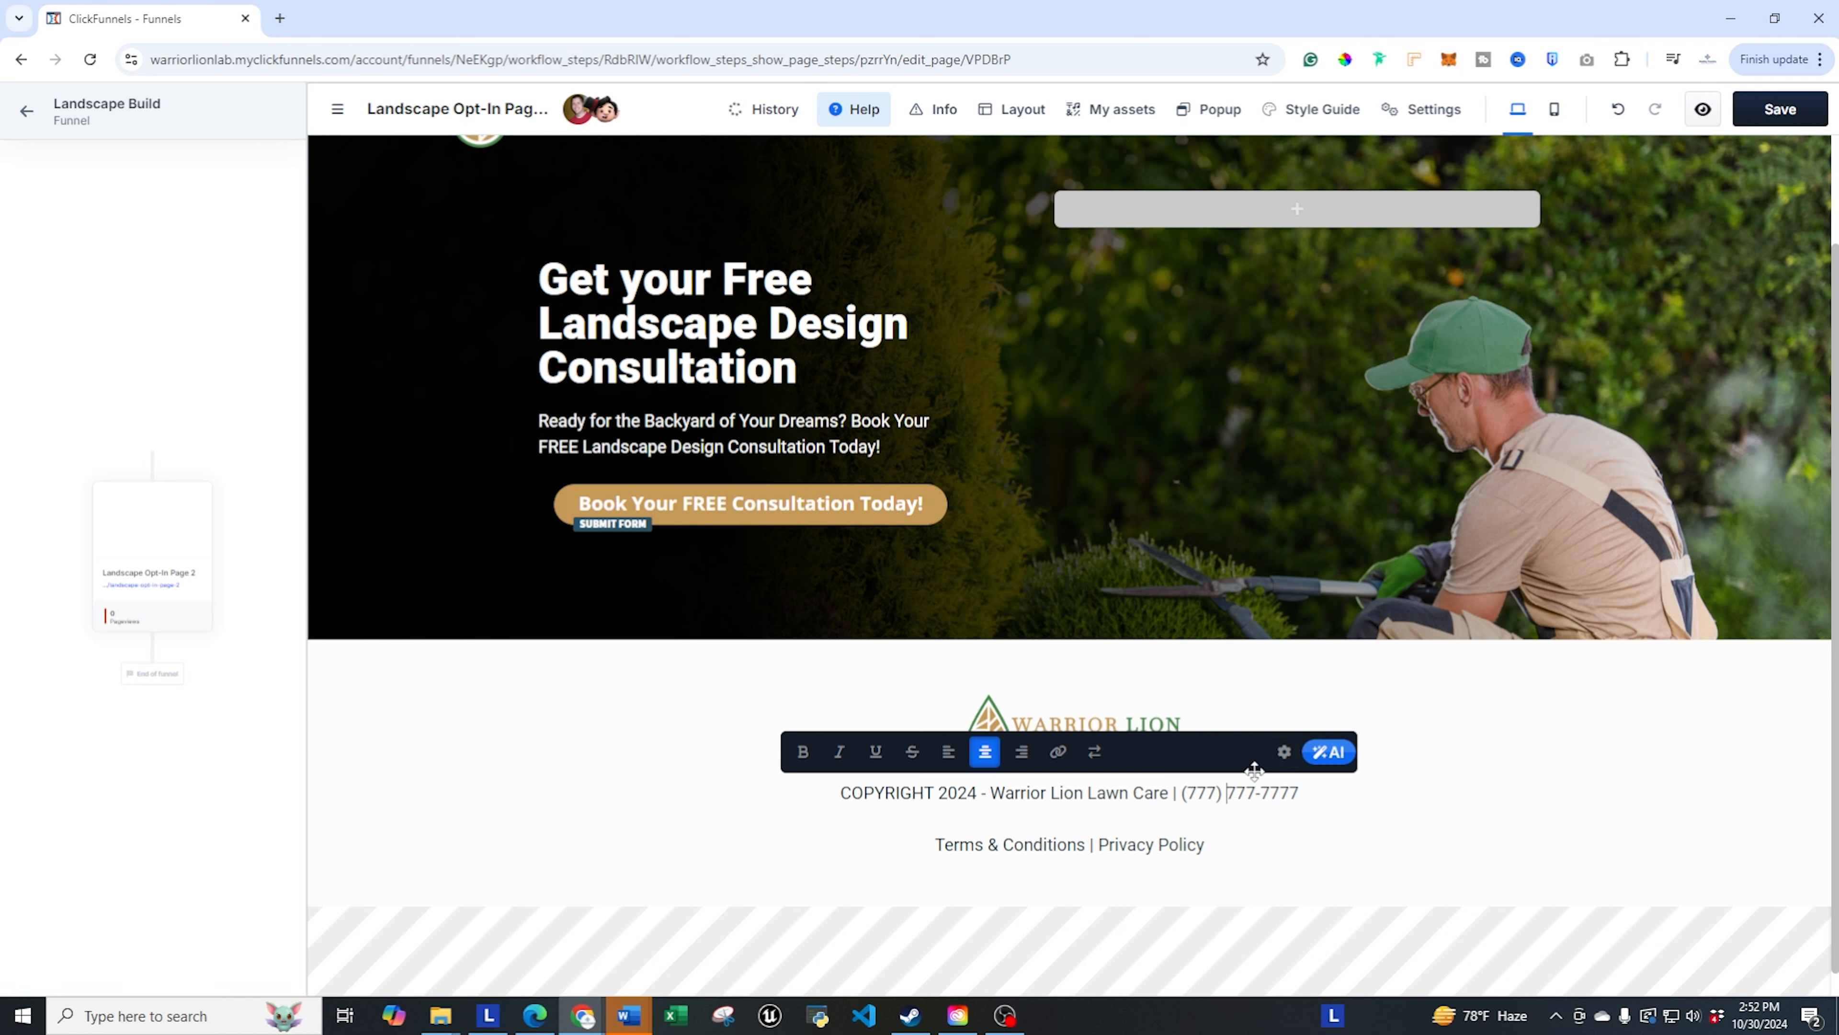
double_click(1204, 796)
left_click(1500, 806)
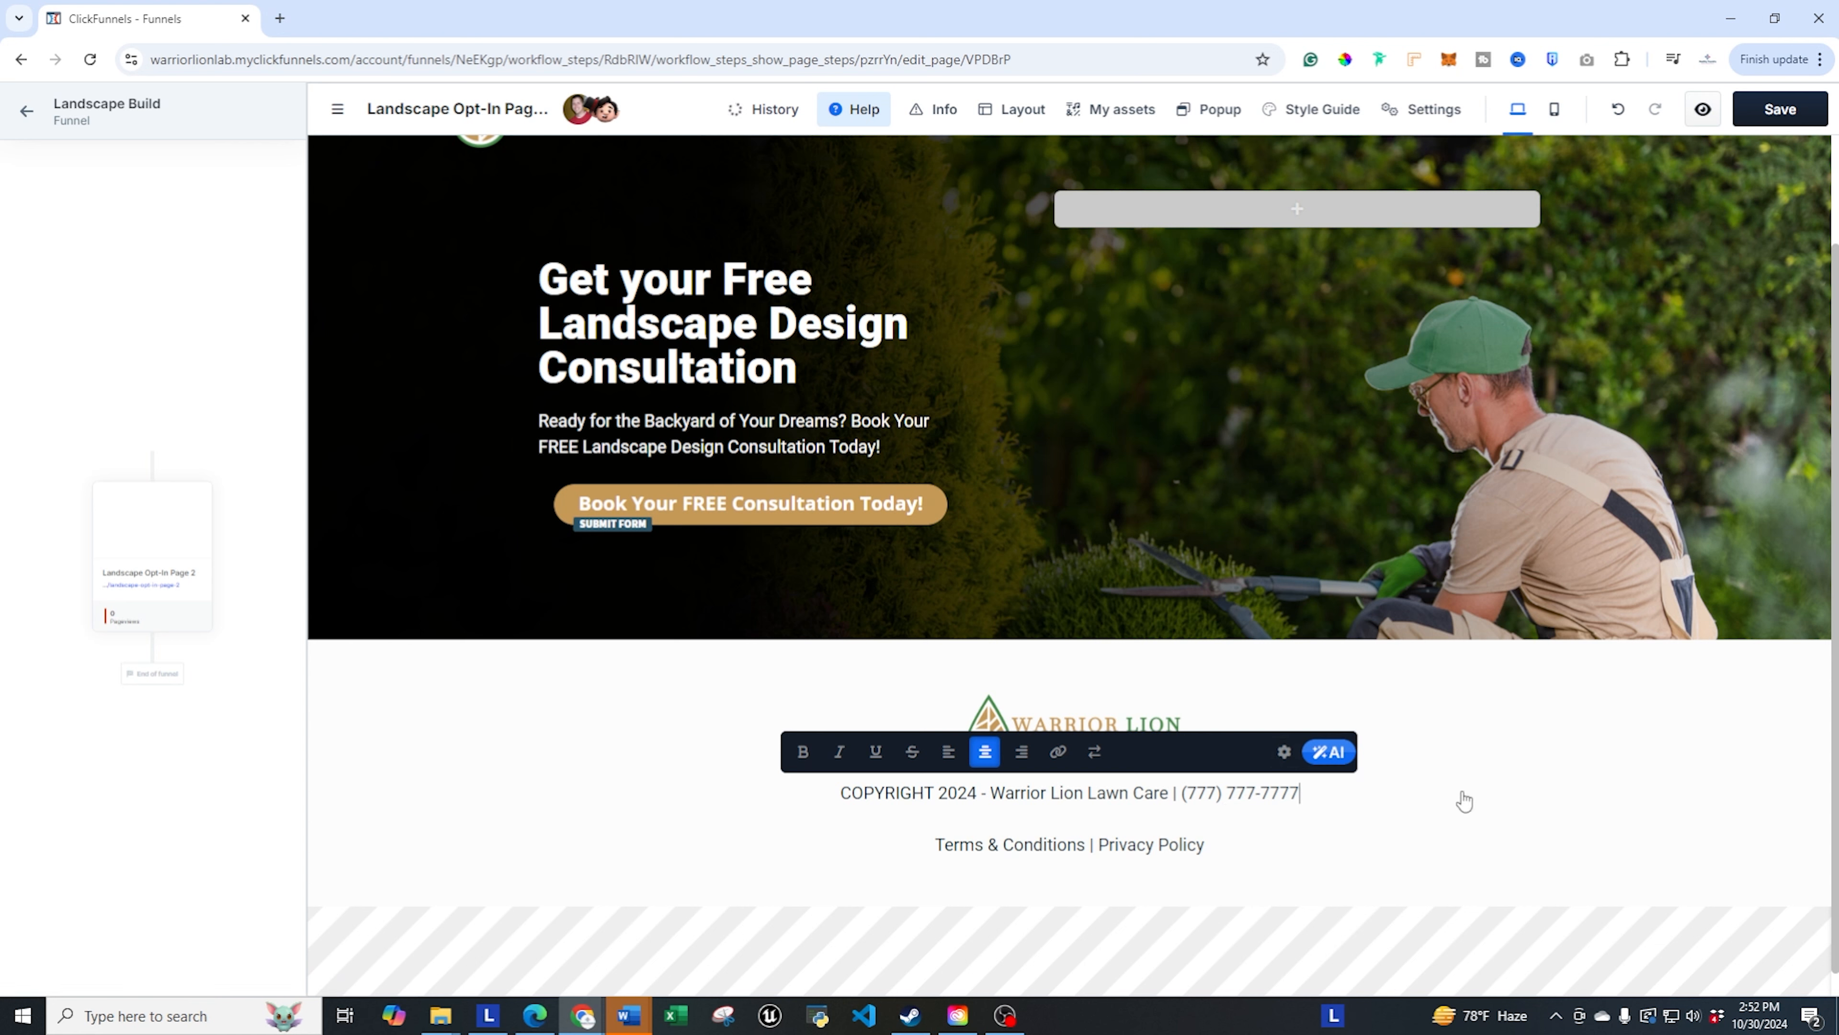
left_click(1539, 694)
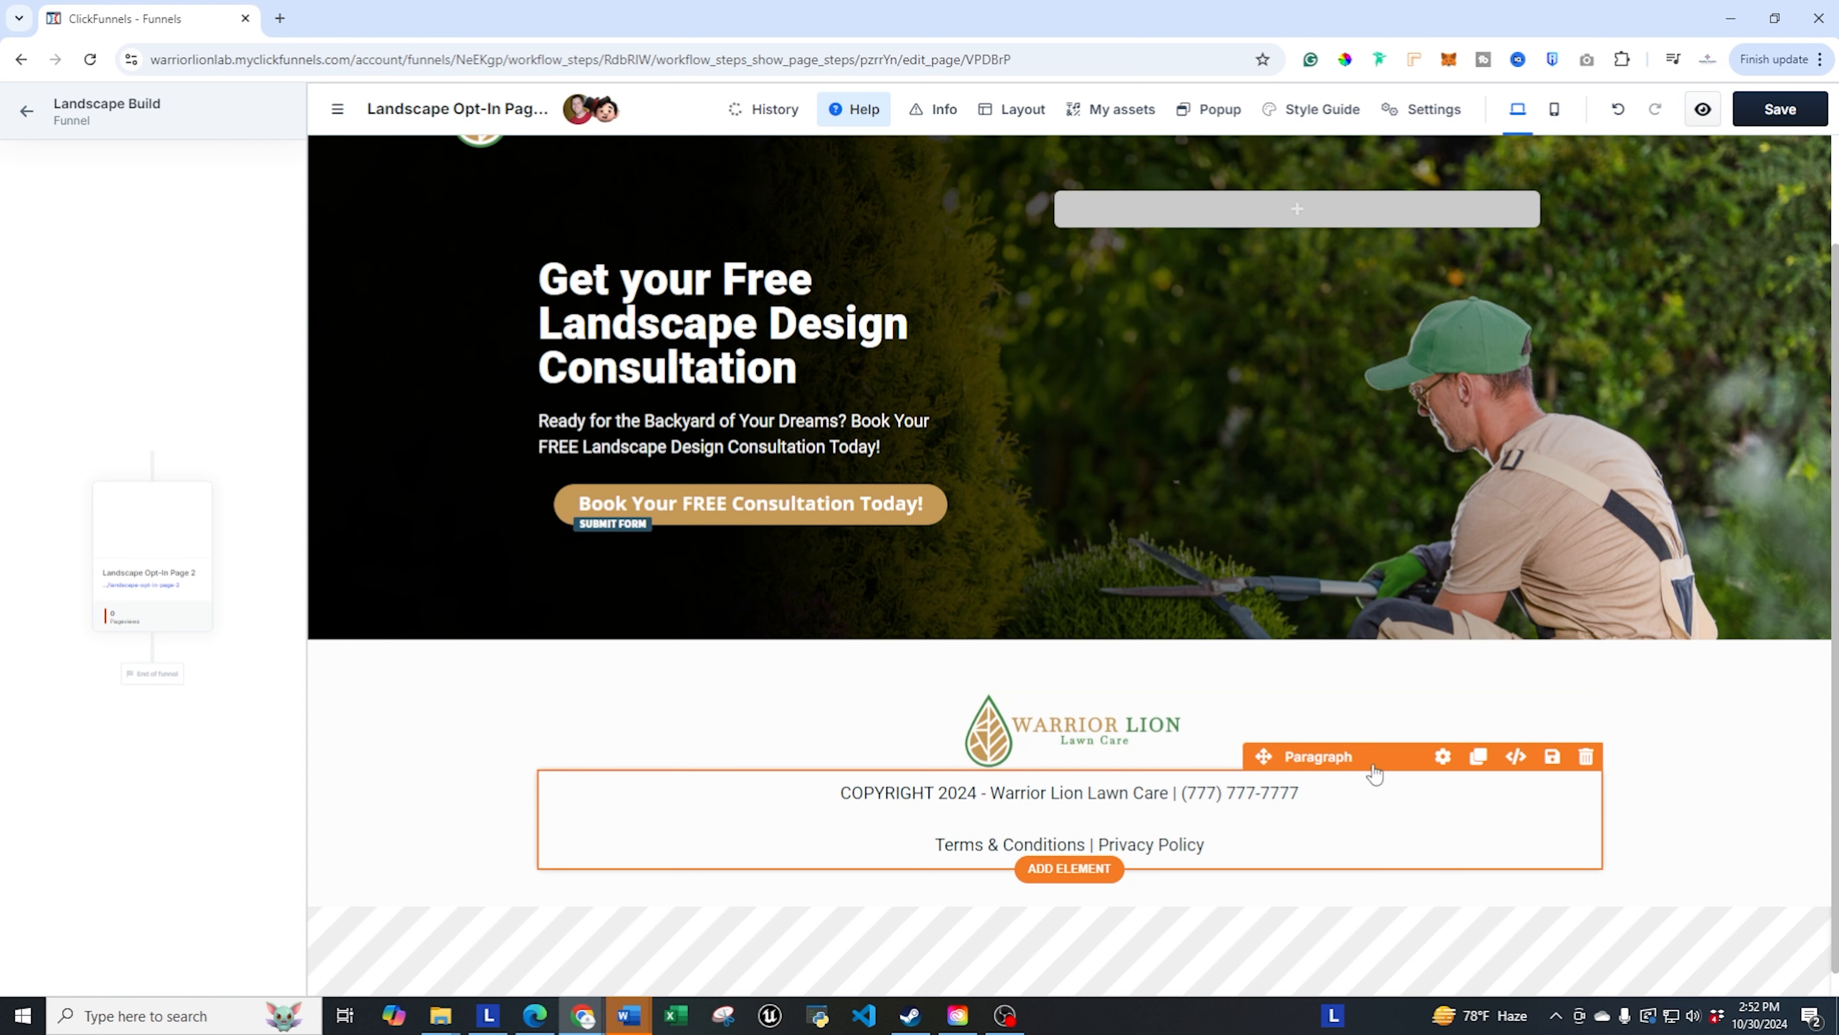
- Set the footer copyright paragraph's font size to 14 px for both desktop and mobile, and return to the desktop view
left_click(1444, 756)
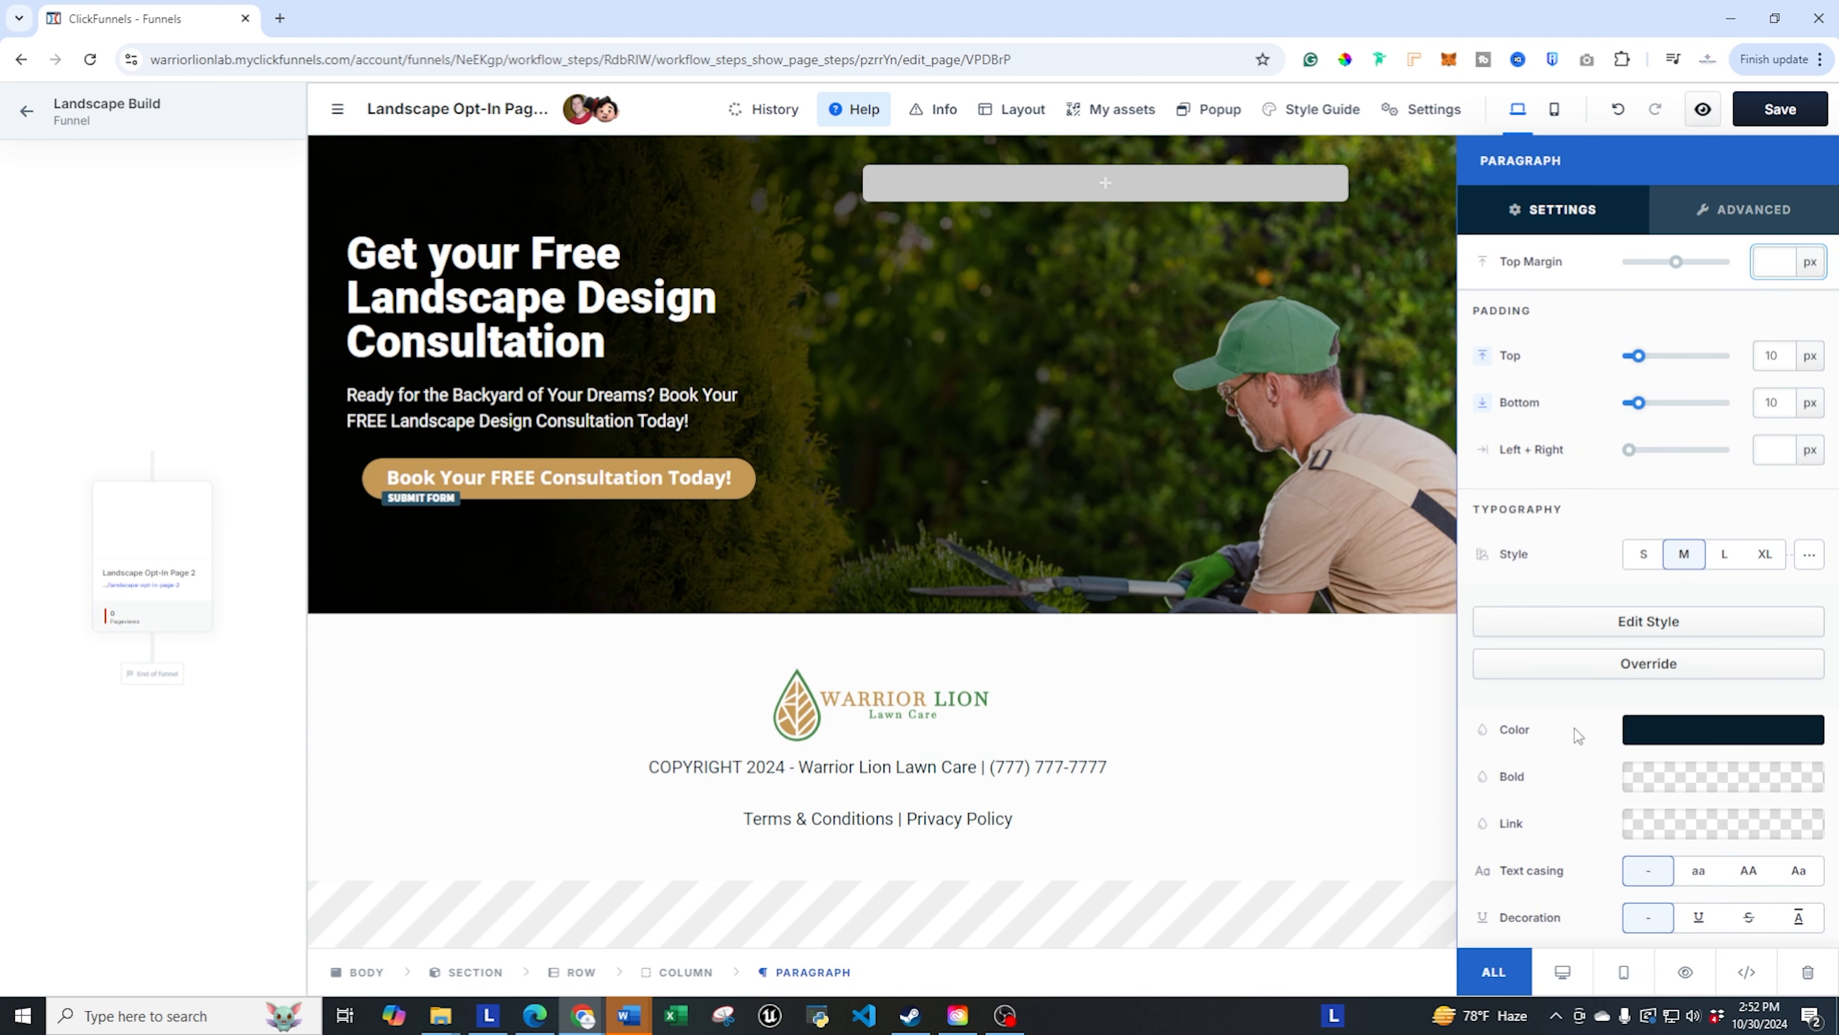
left_click(1811, 555)
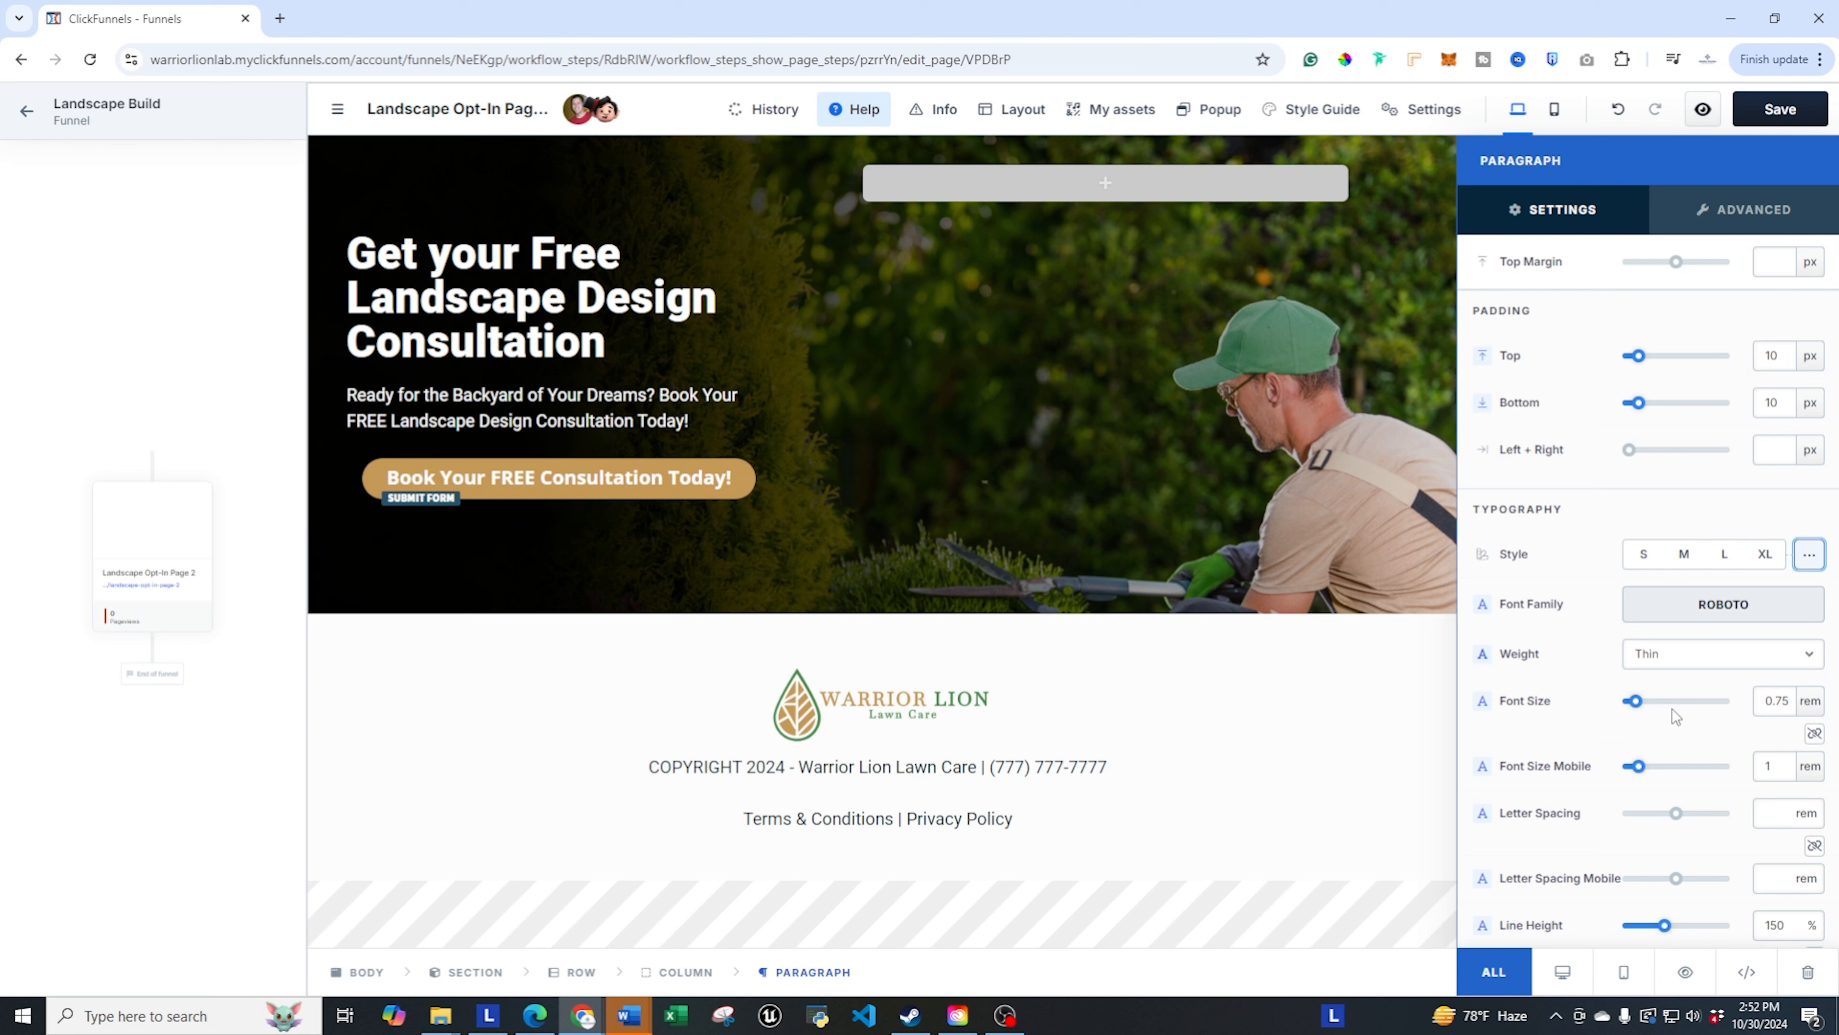
left_click(1811, 701)
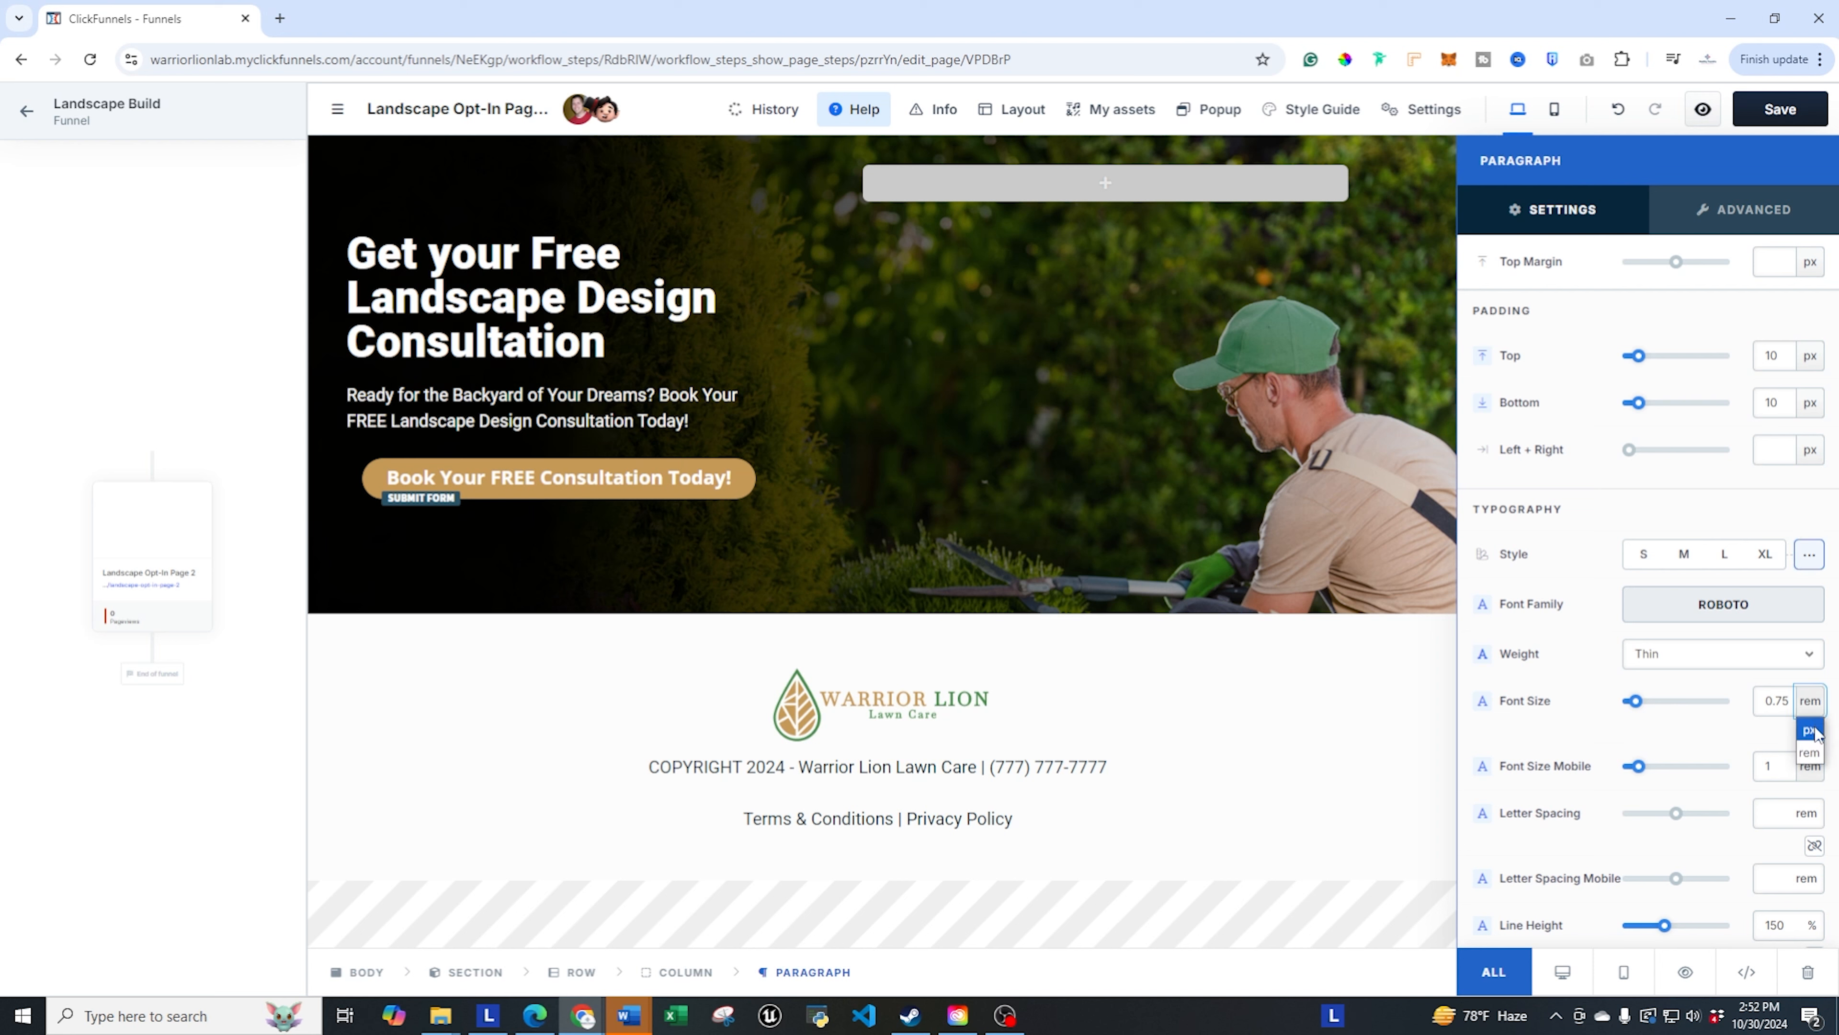
left_click(1815, 727)
left_click(1815, 771)
left_click(1810, 800)
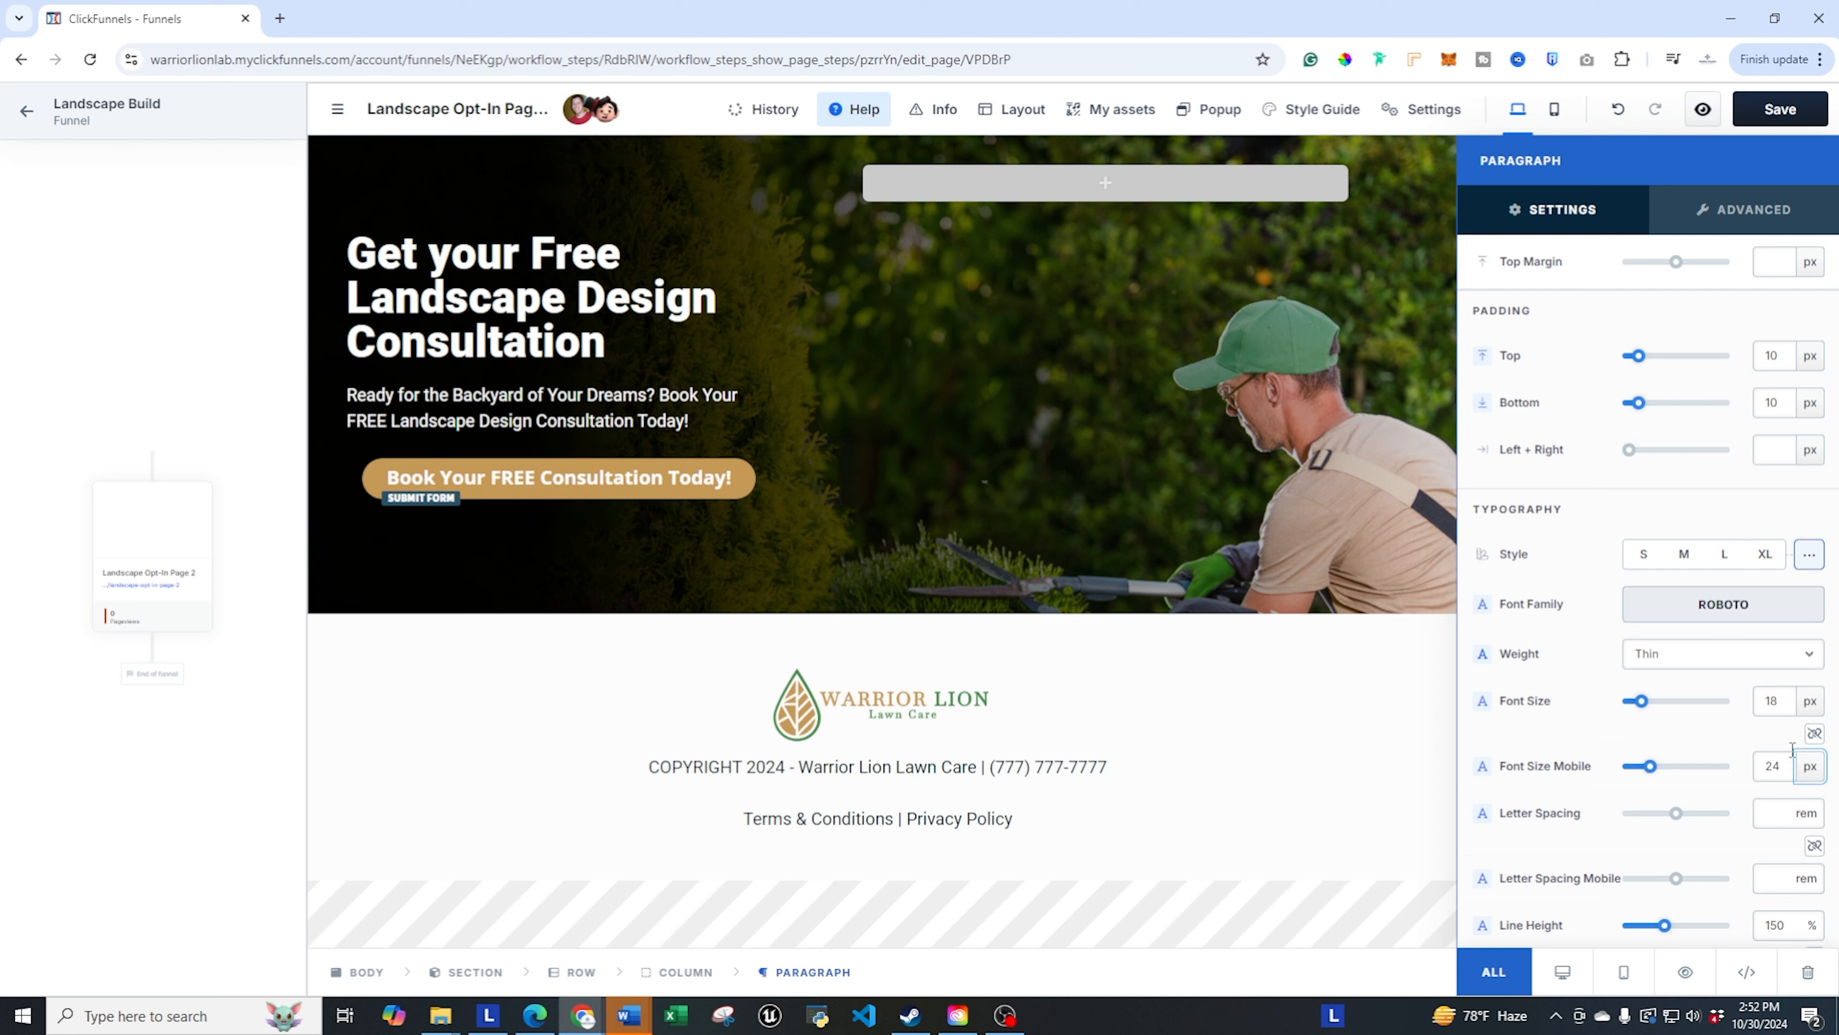
double_click(1774, 706)
type("14")
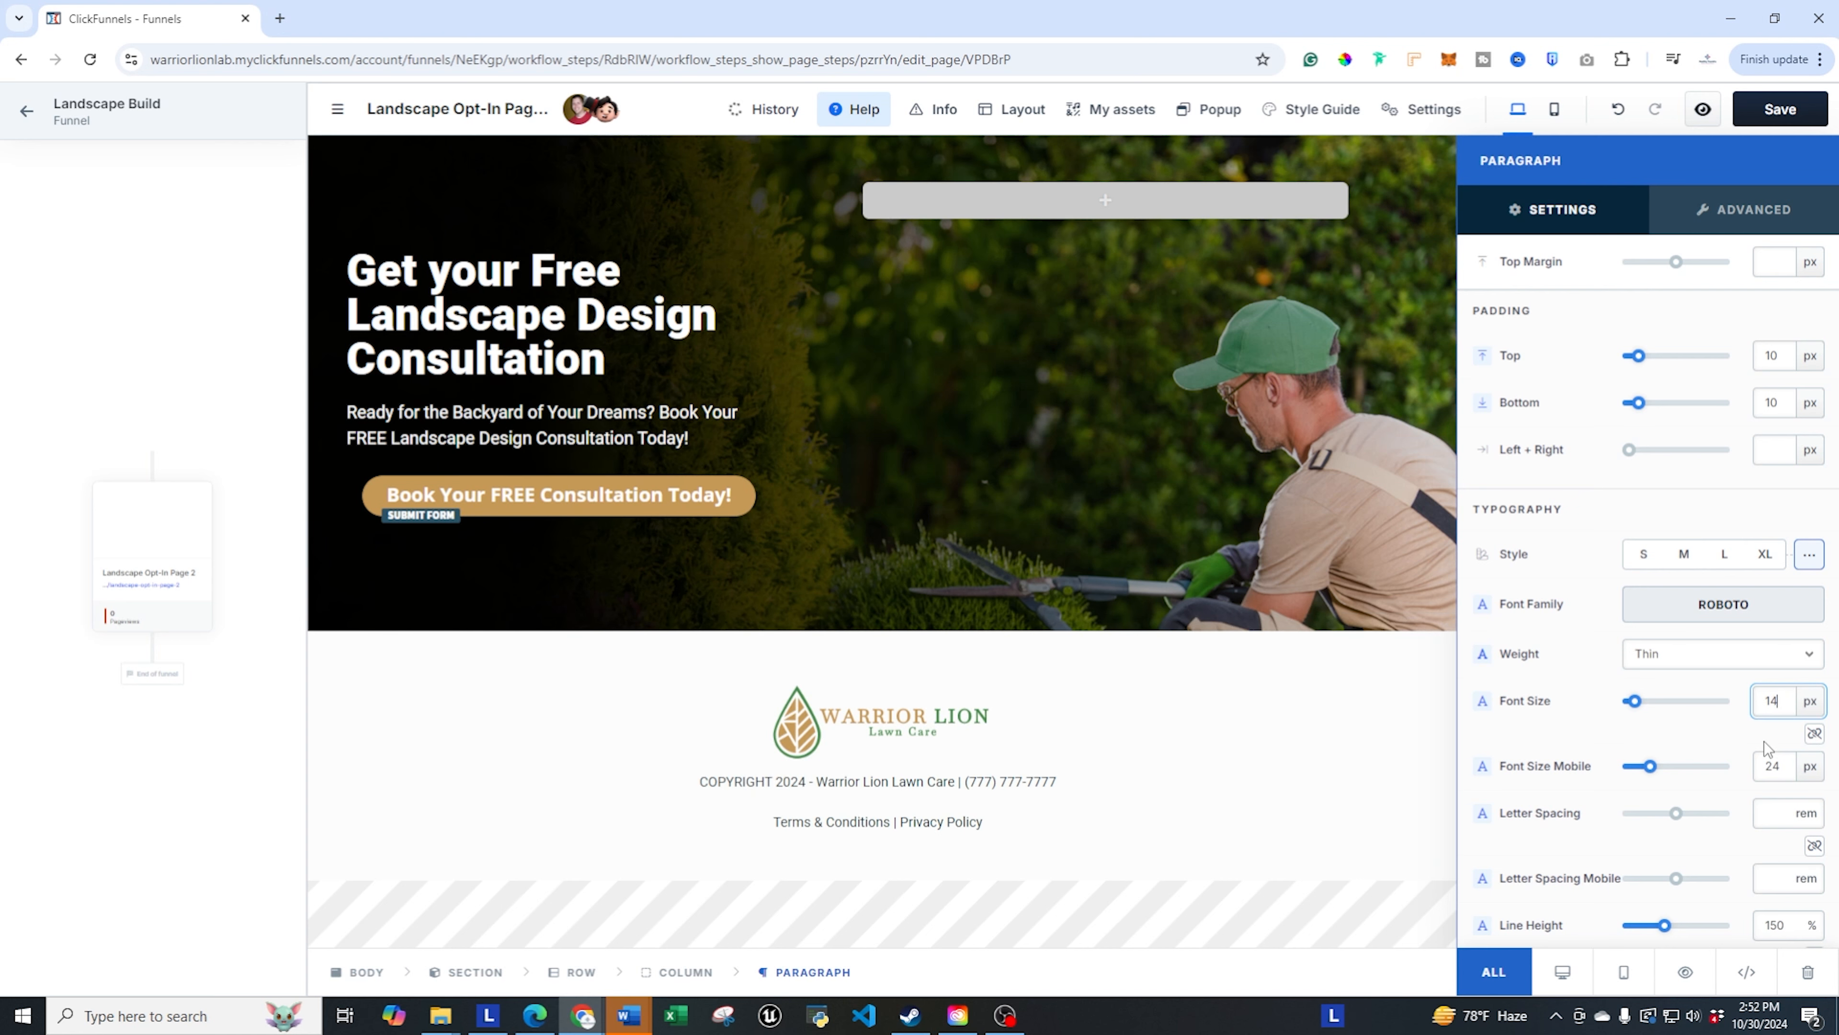
double_click(1776, 766)
type("14")
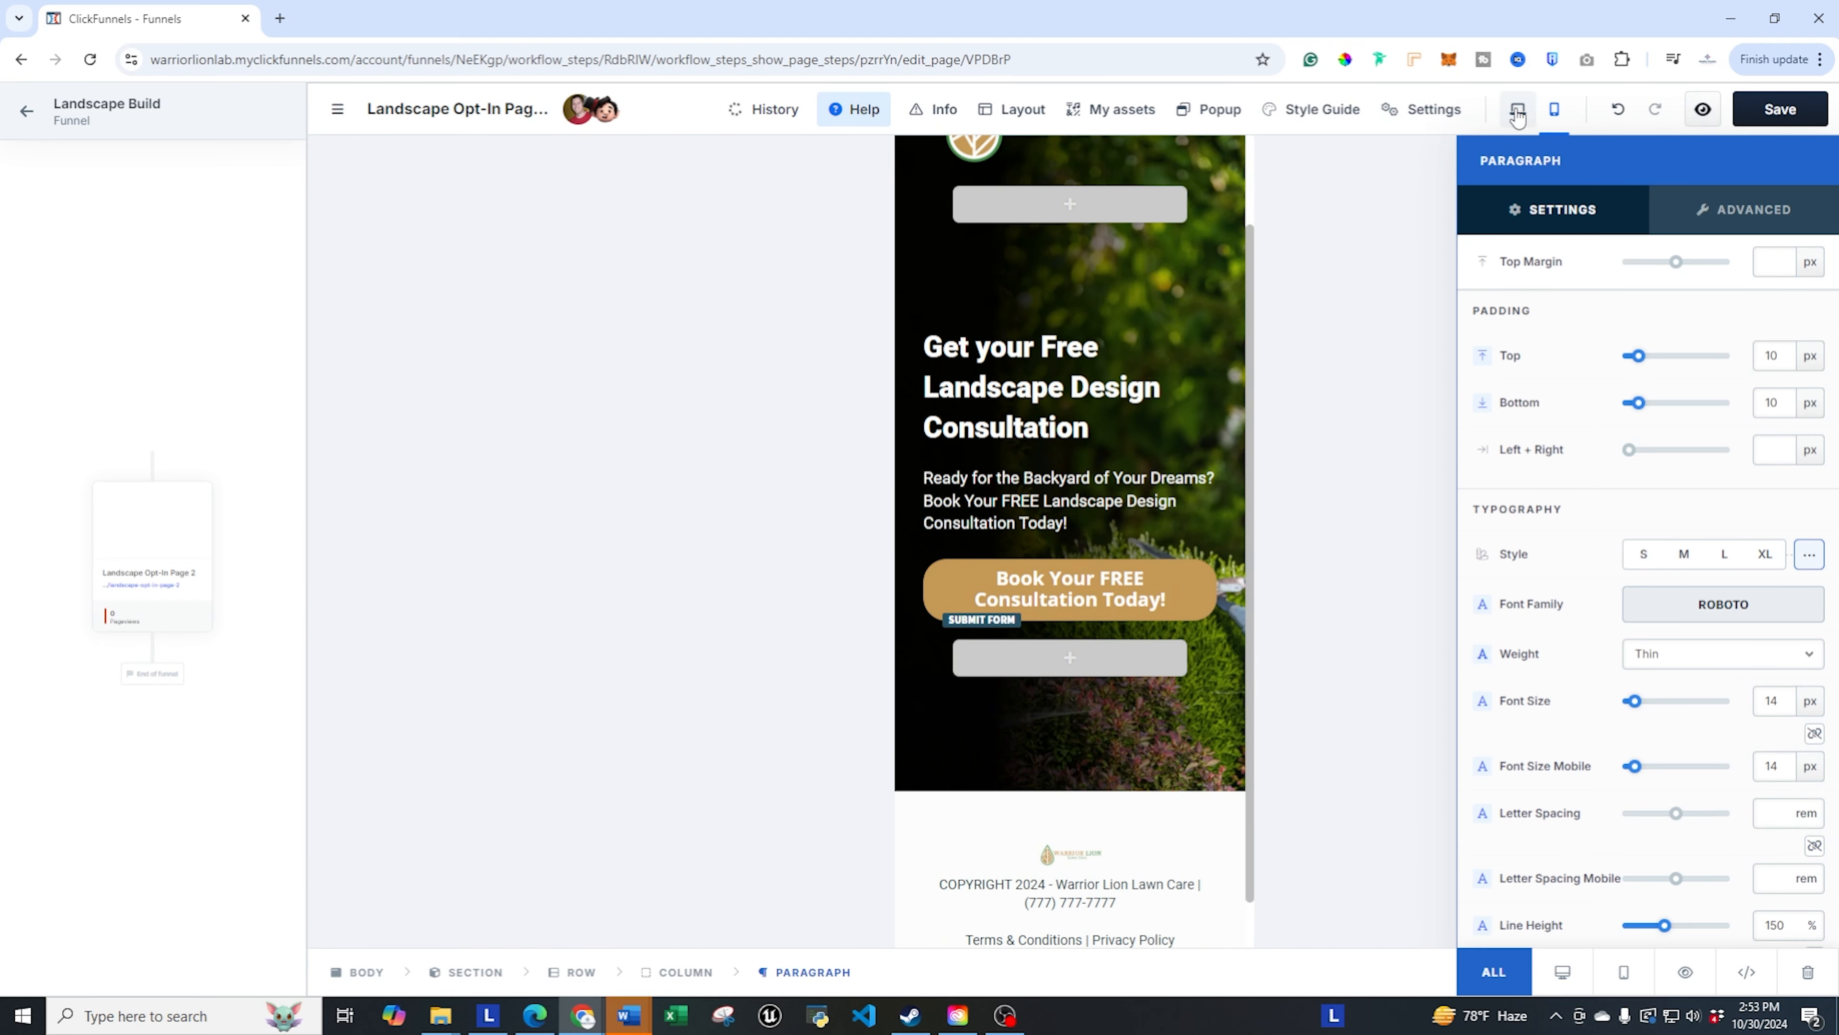
left_click(1518, 112)
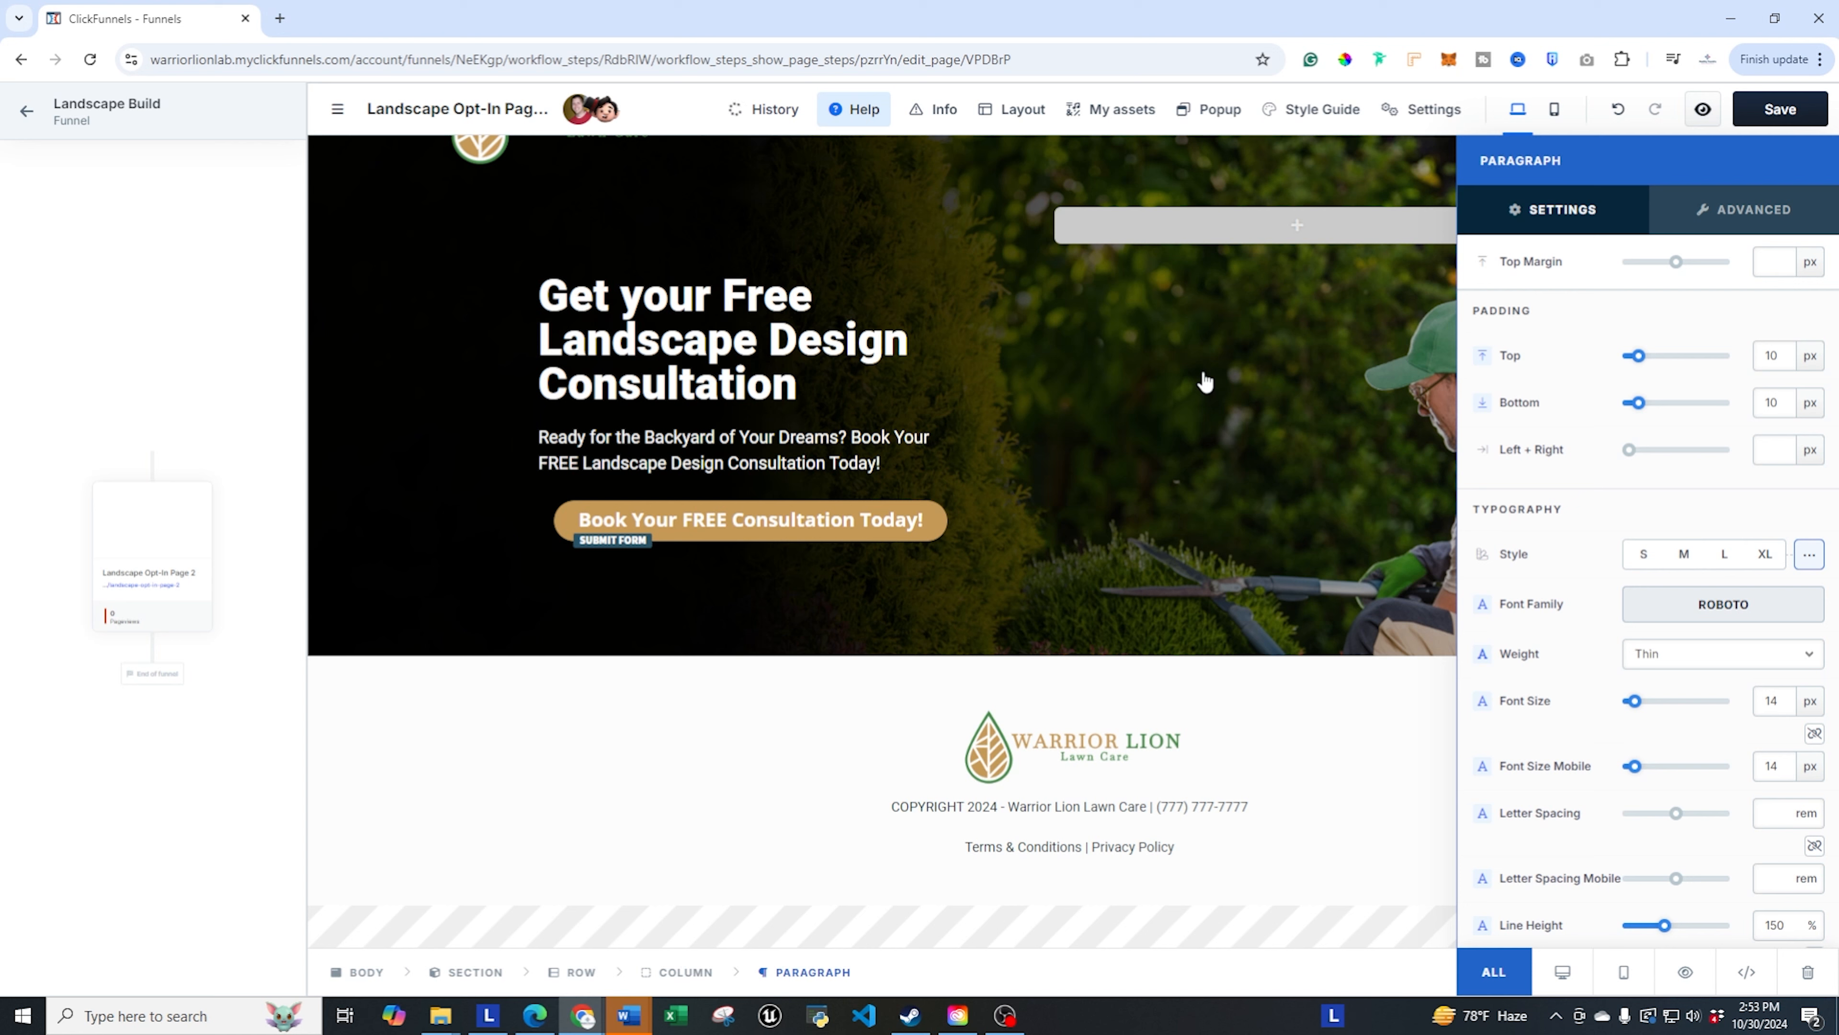
left_click(1336, 726)
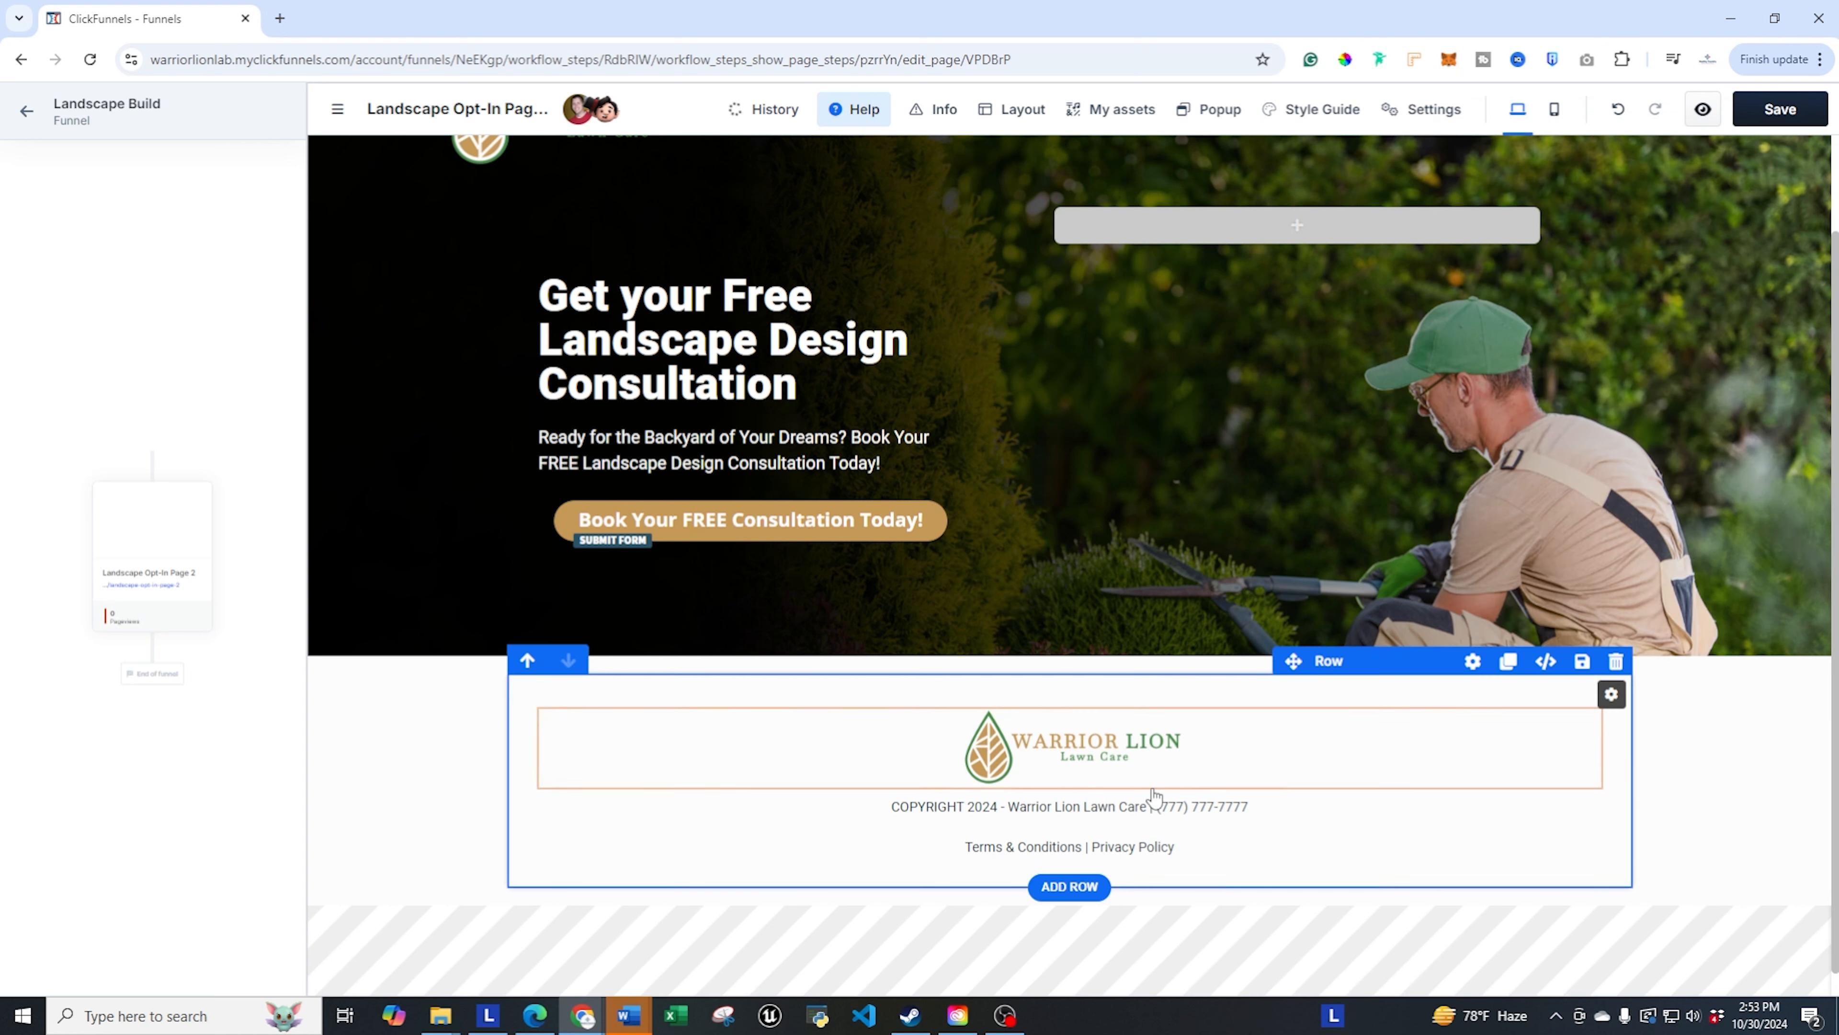
- Inspect the link options for the "Privacy Policy" text in the footer without assigning a page
double_click(1116, 846)
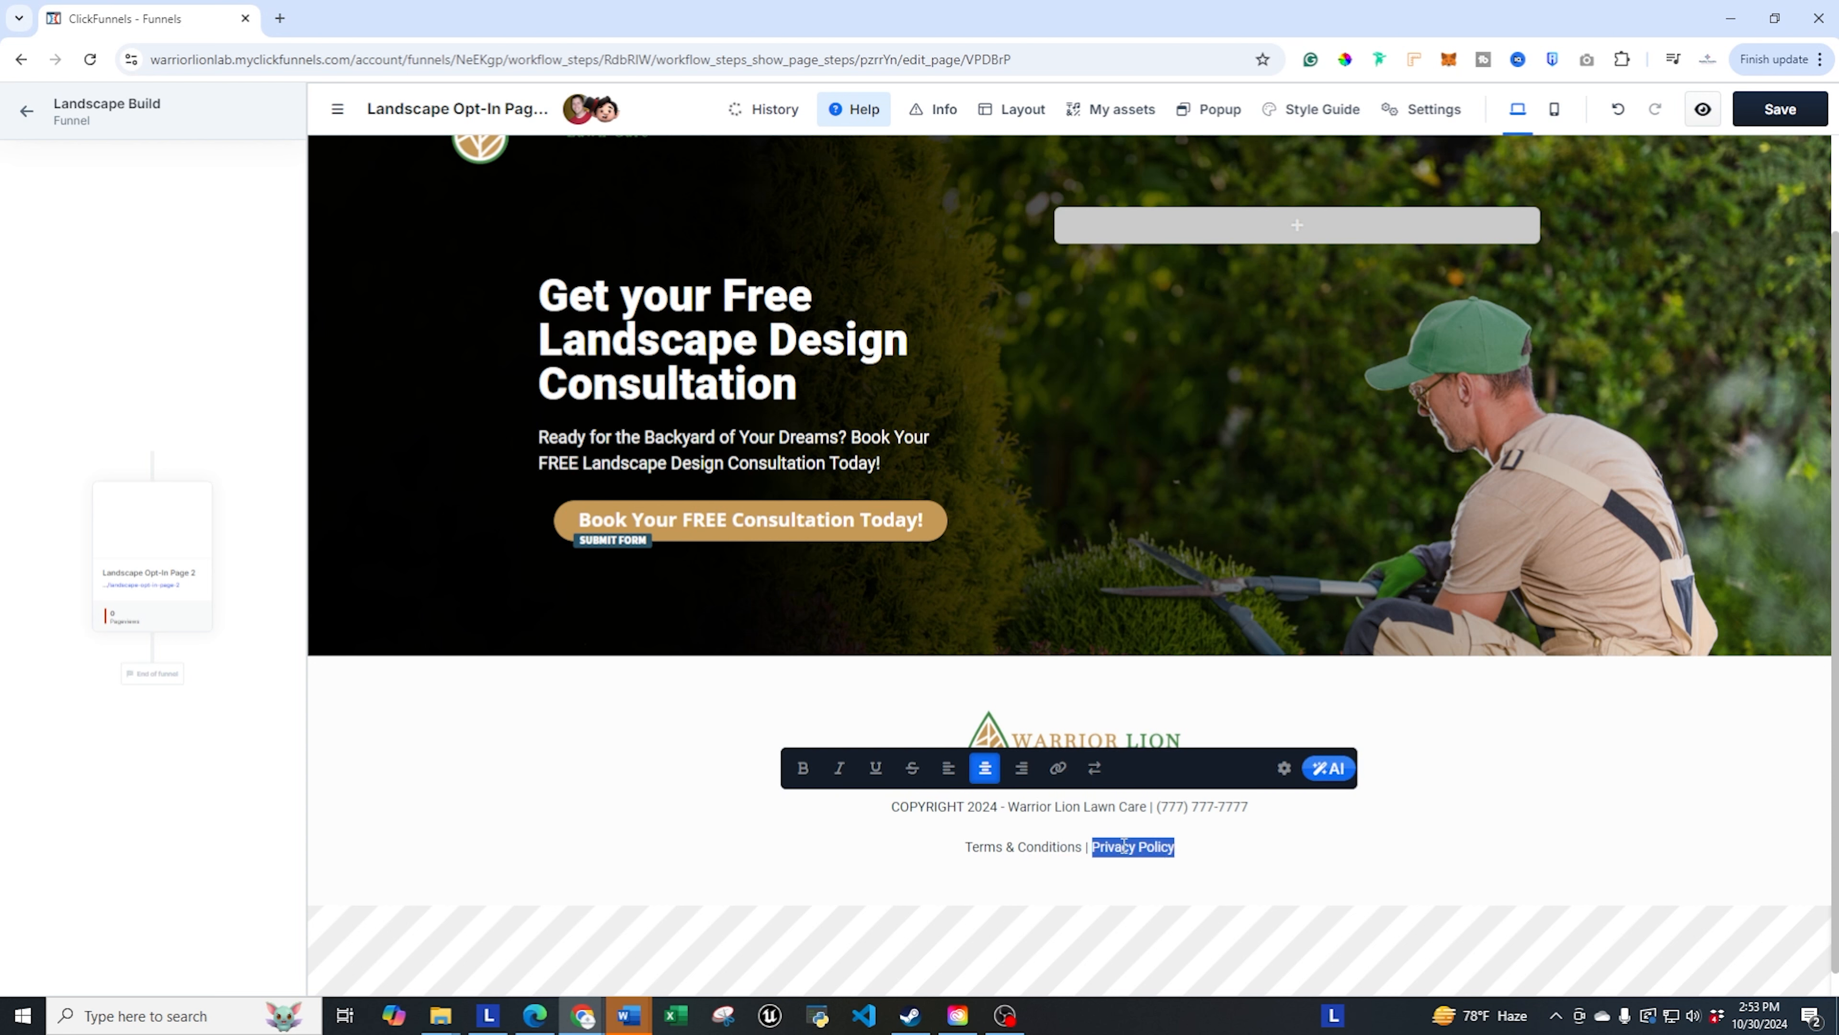
left_click(1058, 767)
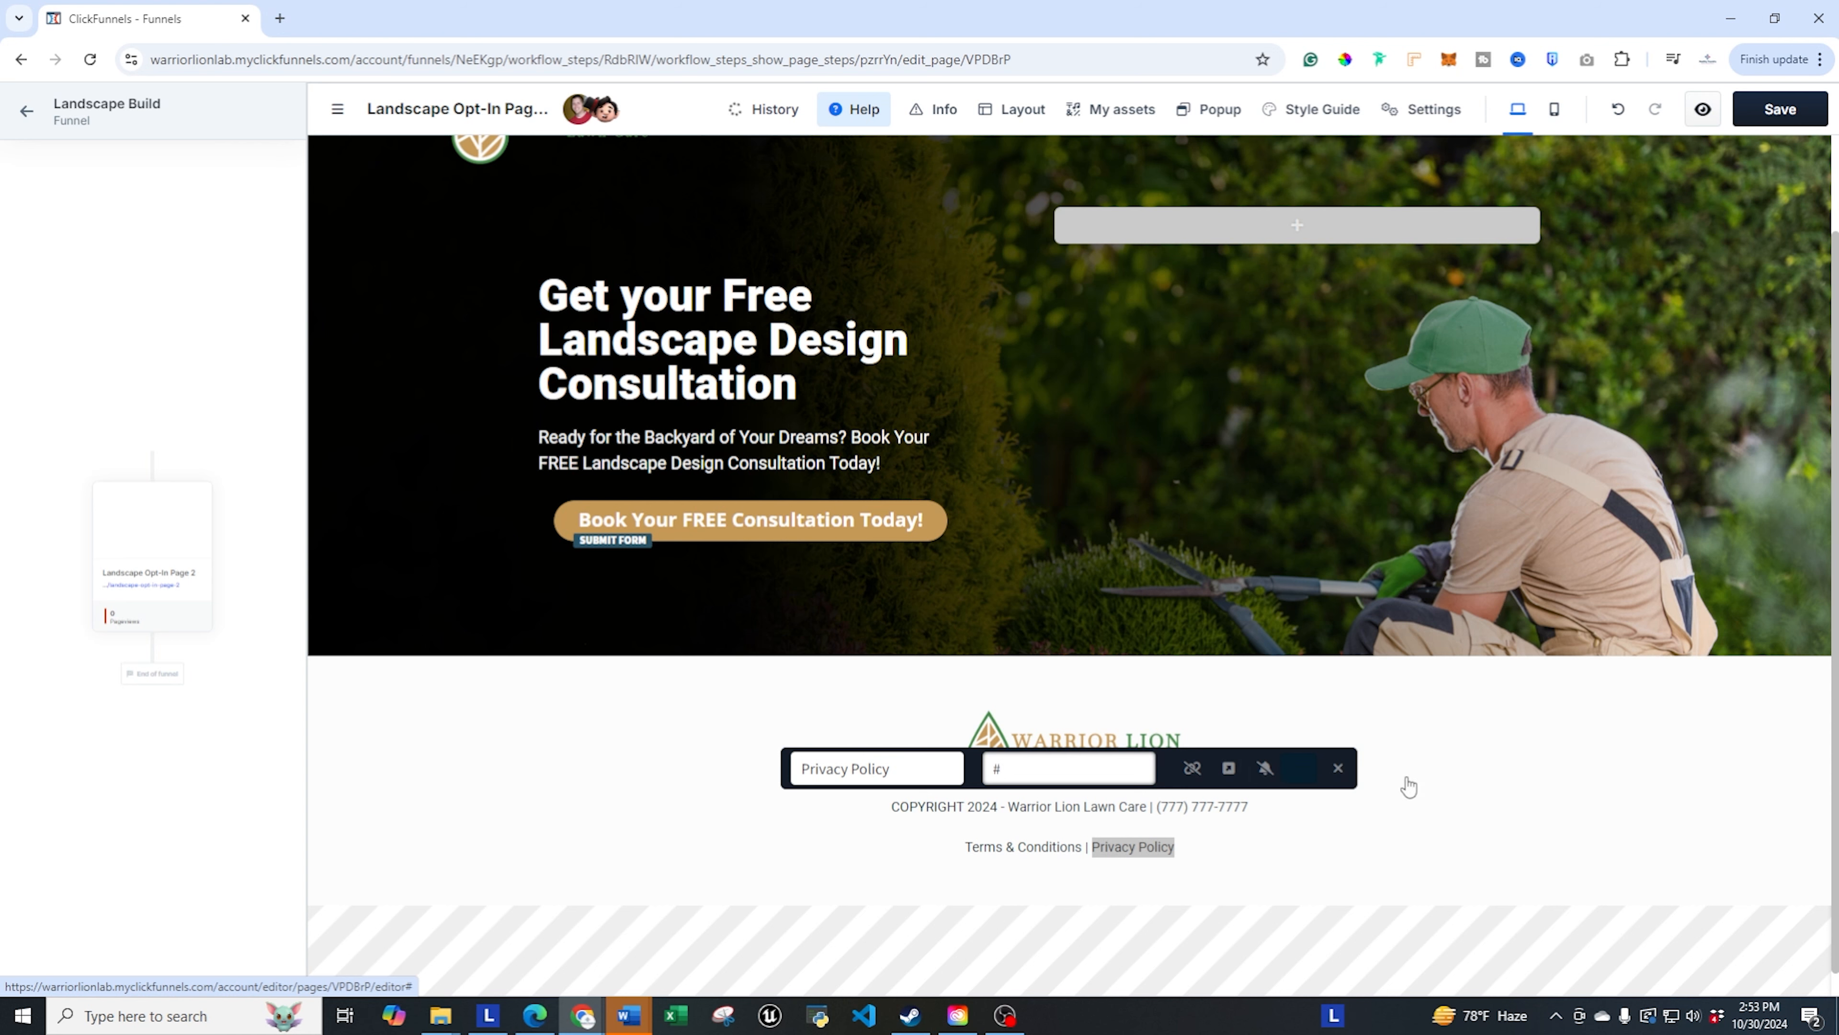
left_click(1612, 742)
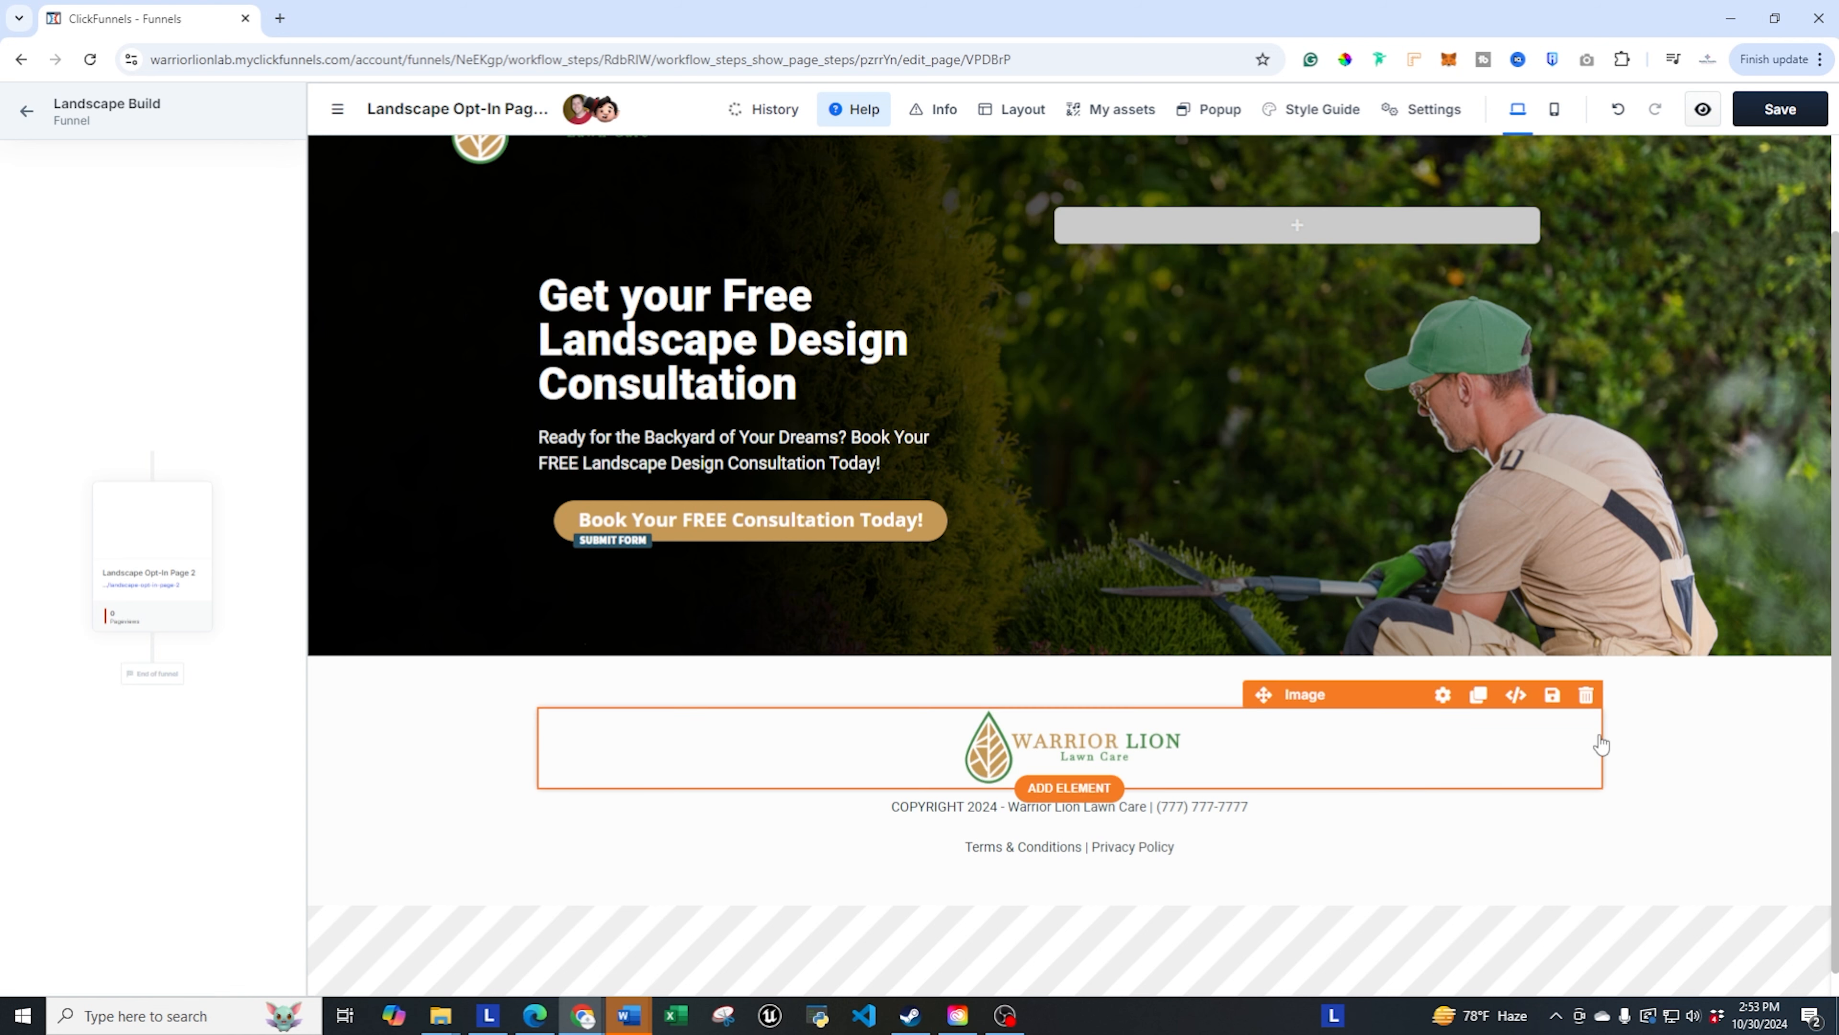
scroll(1309, 754, "up", 2)
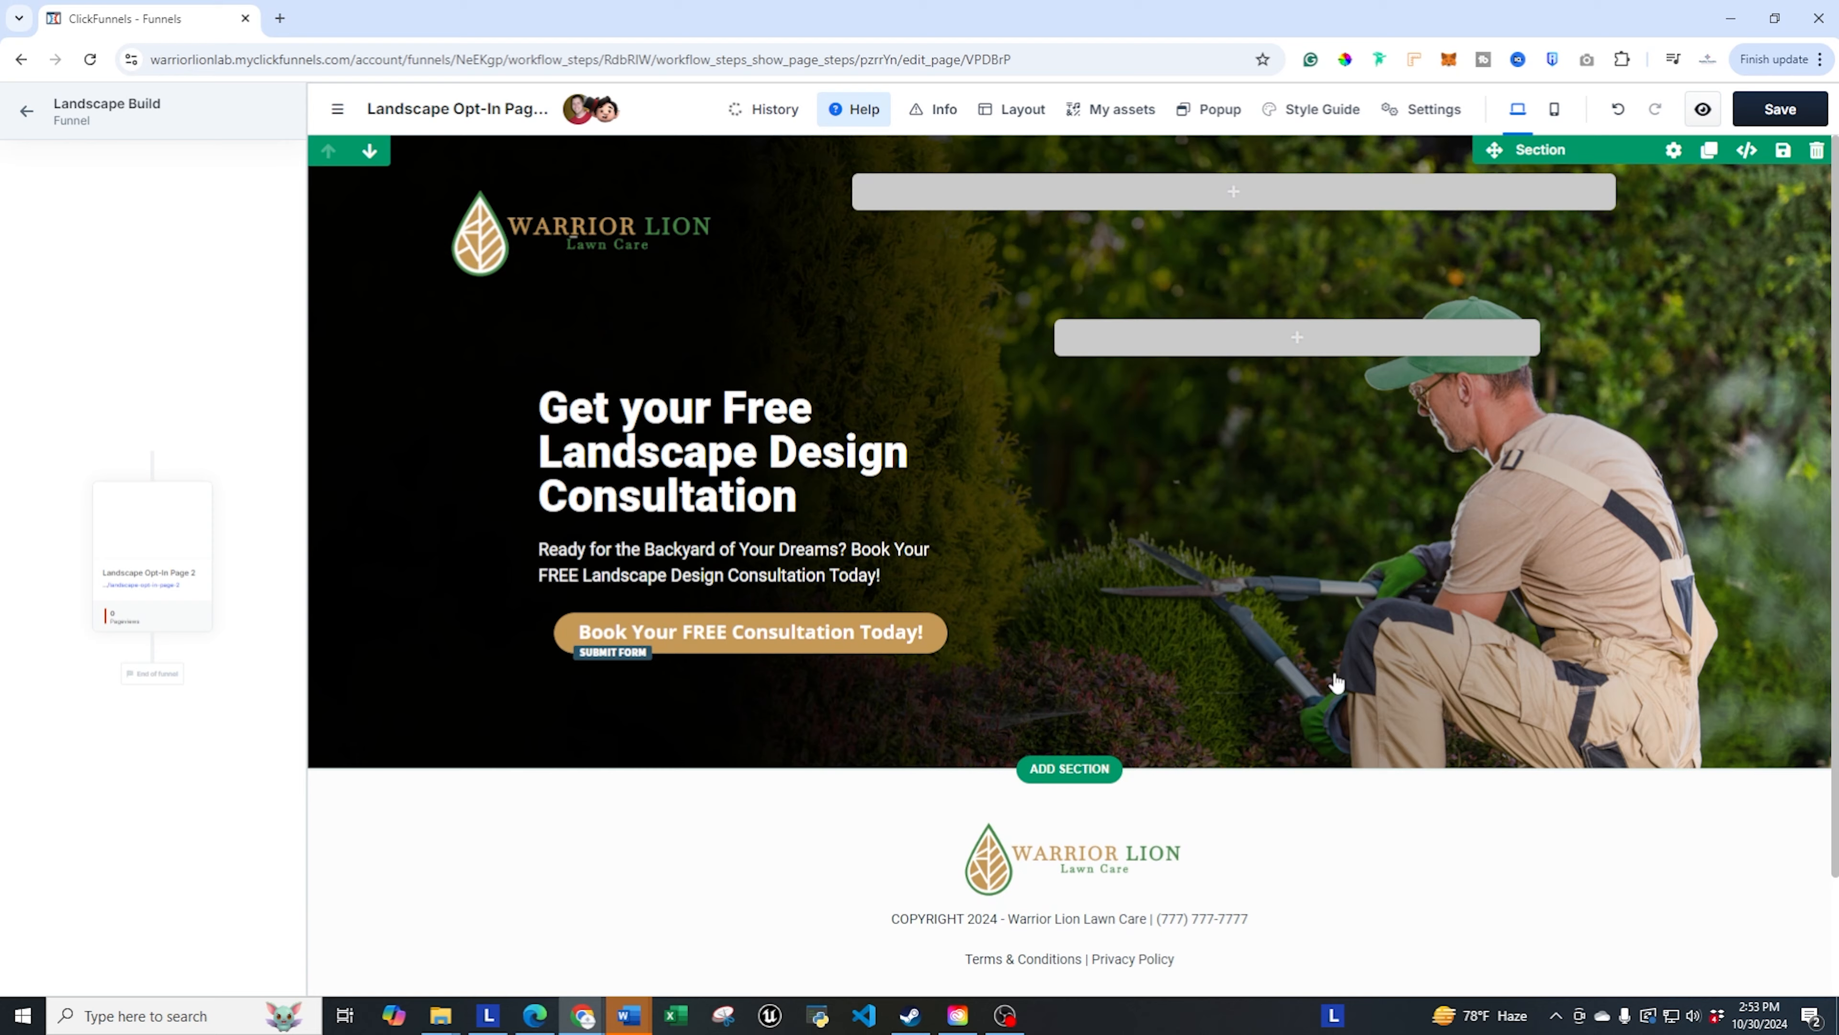
scroll(1249, 777, "down", 2)
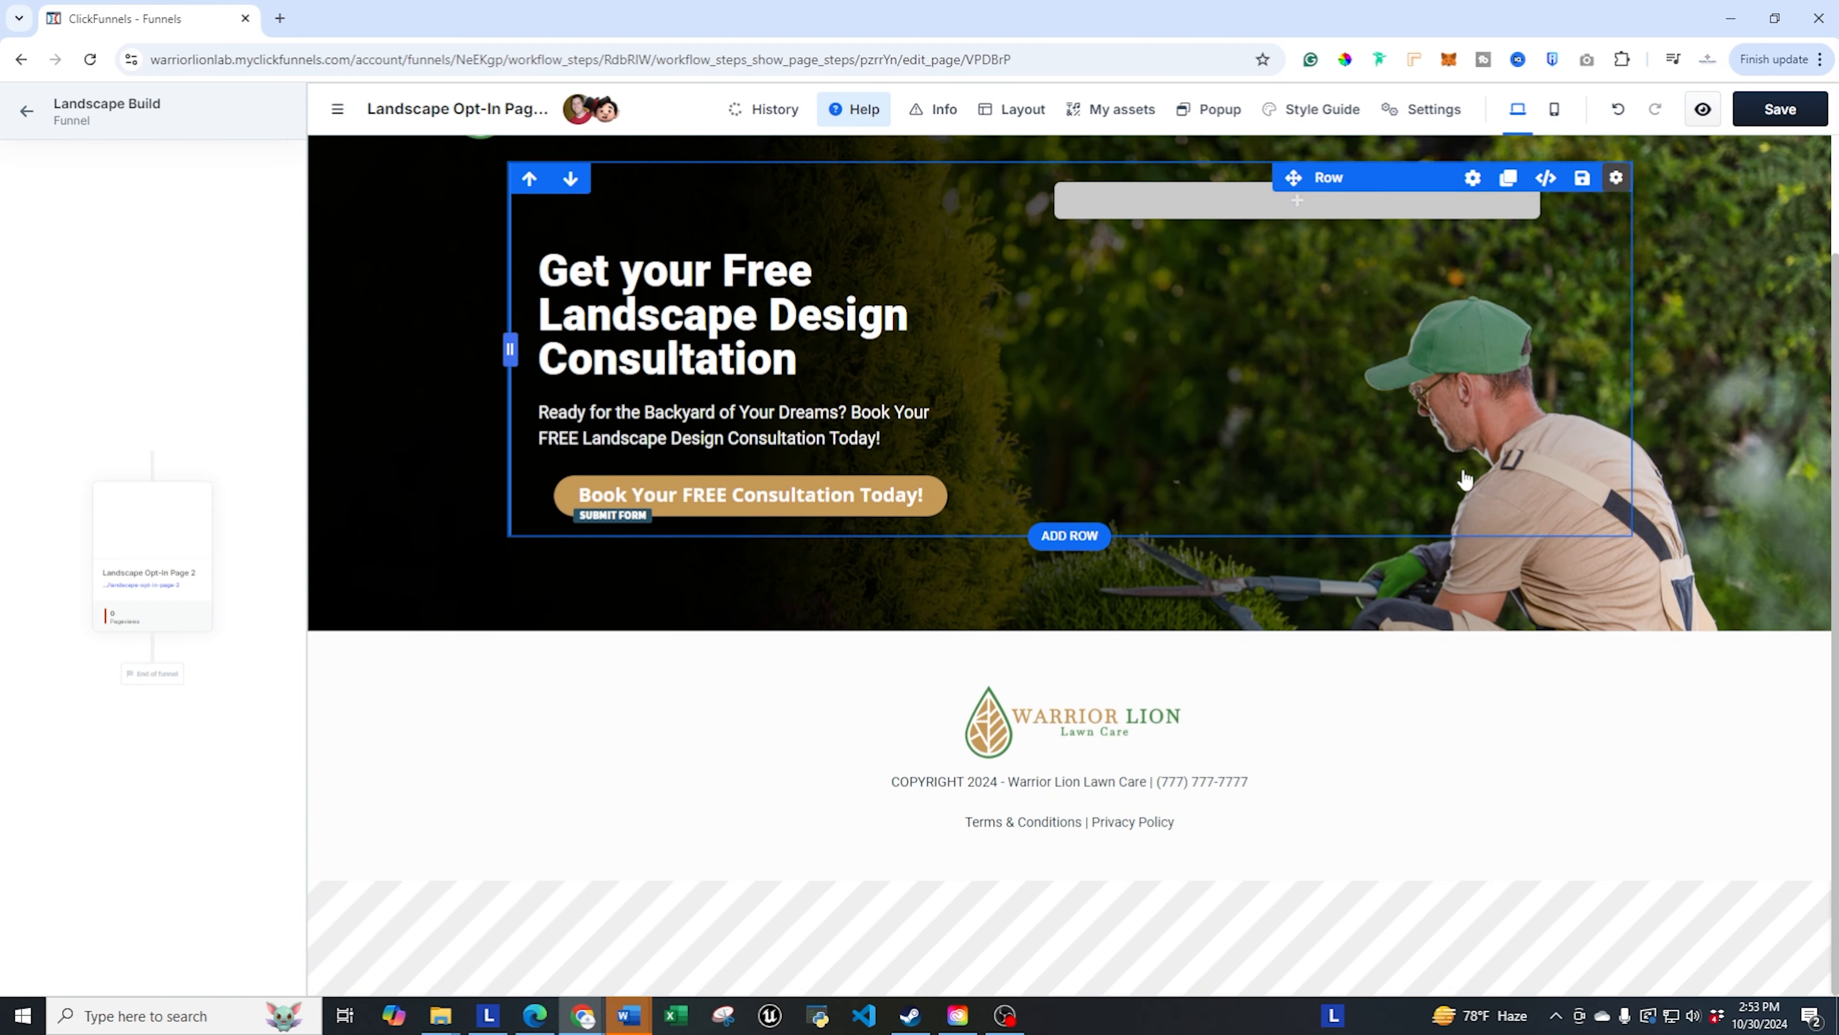
scroll(1492, 720, "up", 2)
scroll(1491, 720, "down", 2)
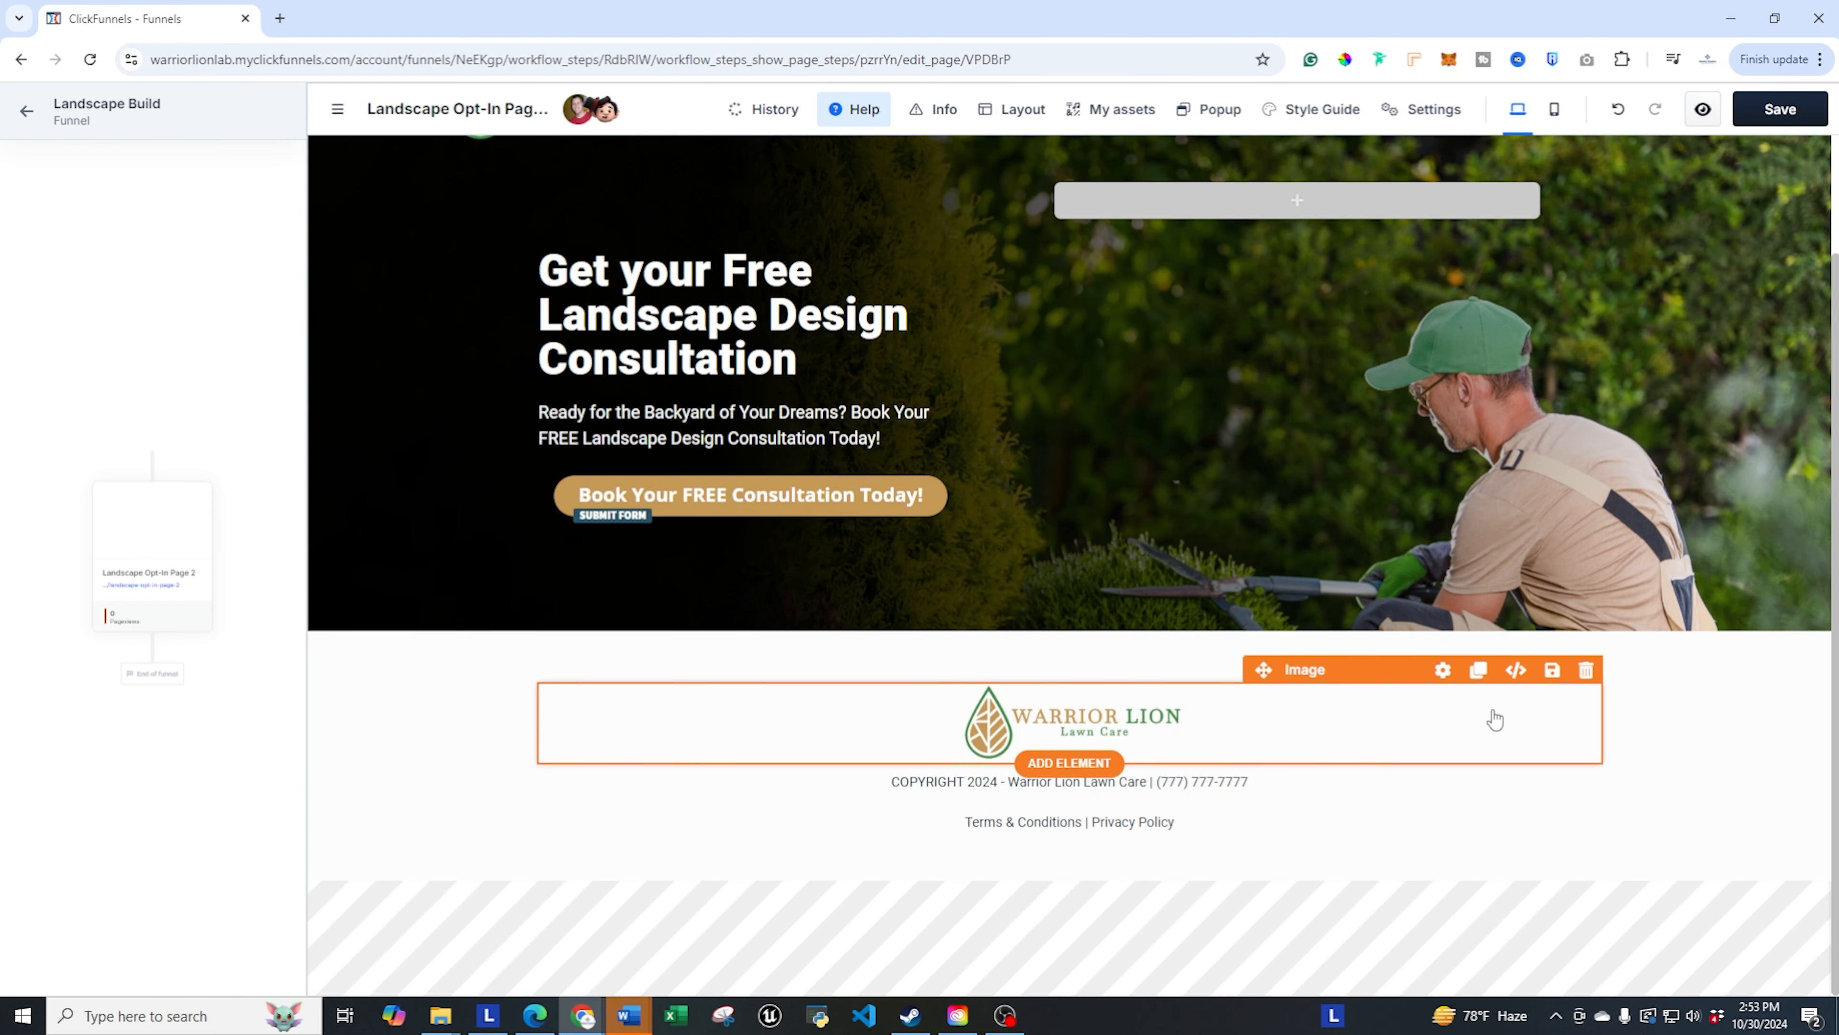
scroll(1493, 720, "up", 2)
scroll(1489, 652, "down", 2)
scroll(1542, 579, "up", 2)
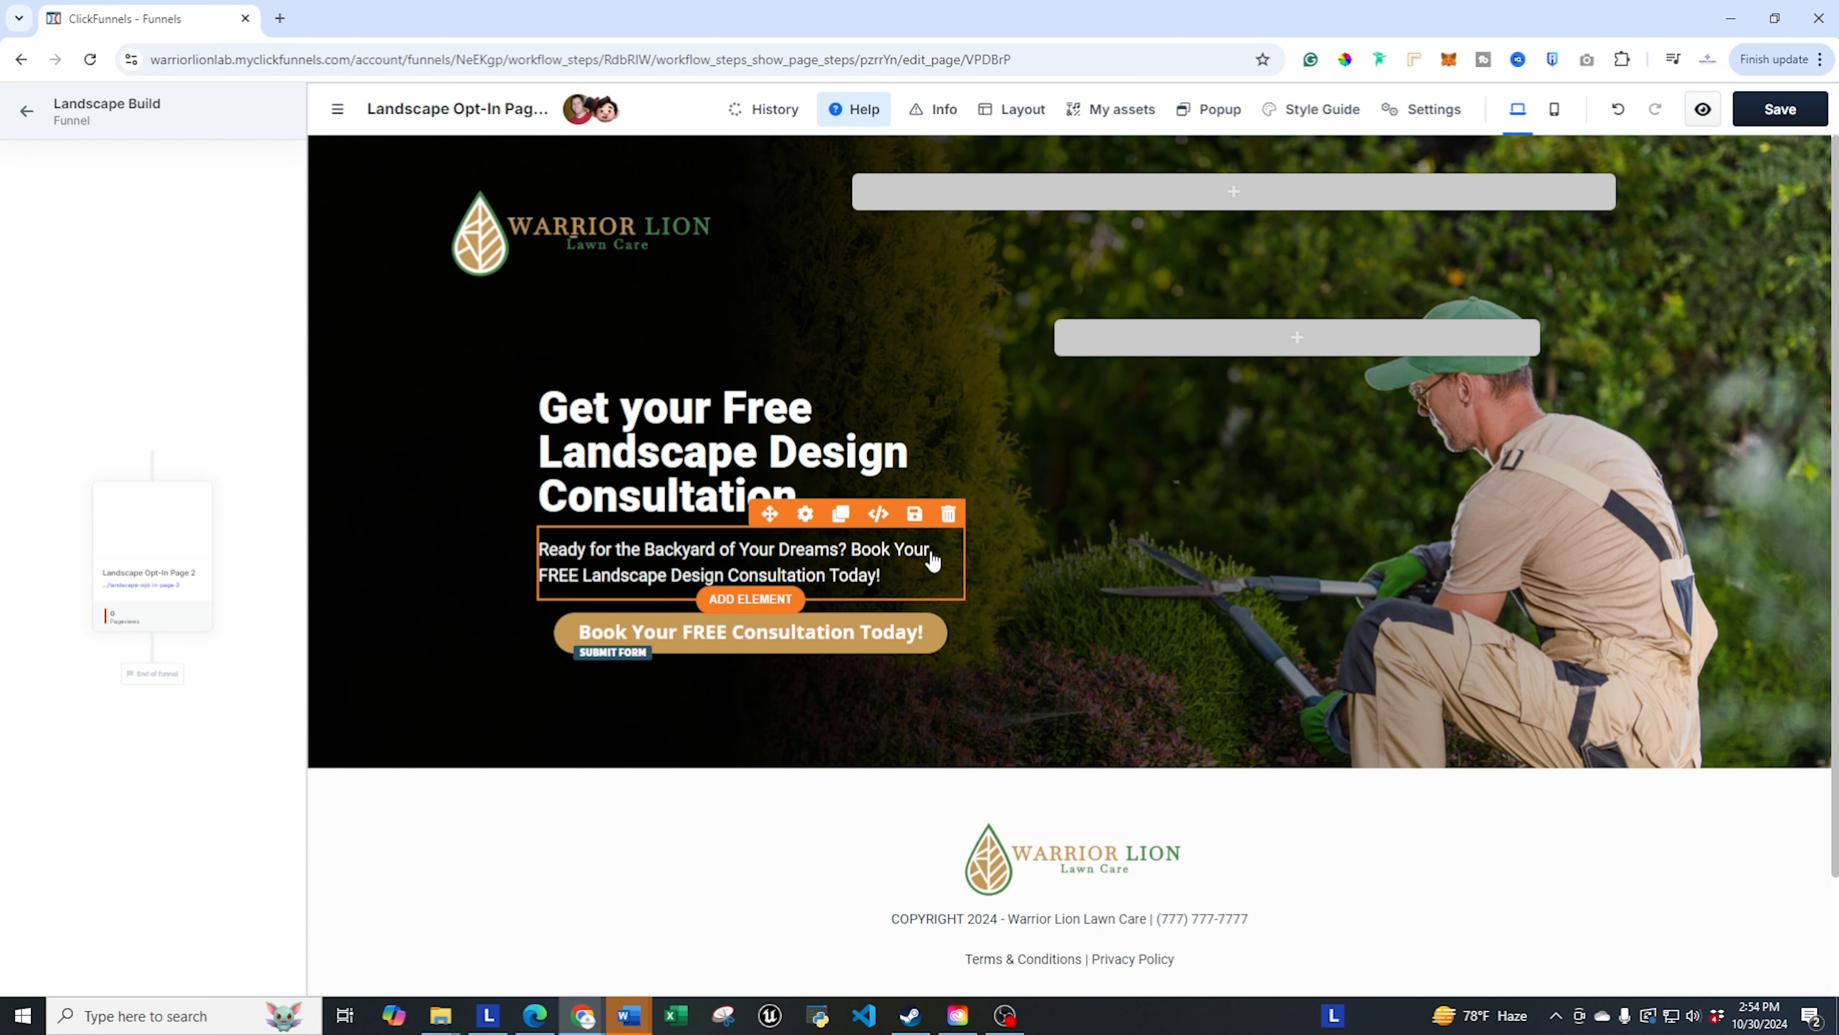
- Set the "Book Your FREE Consultation Today!" button's action to open pop-up and save the page
left_click(770, 637)
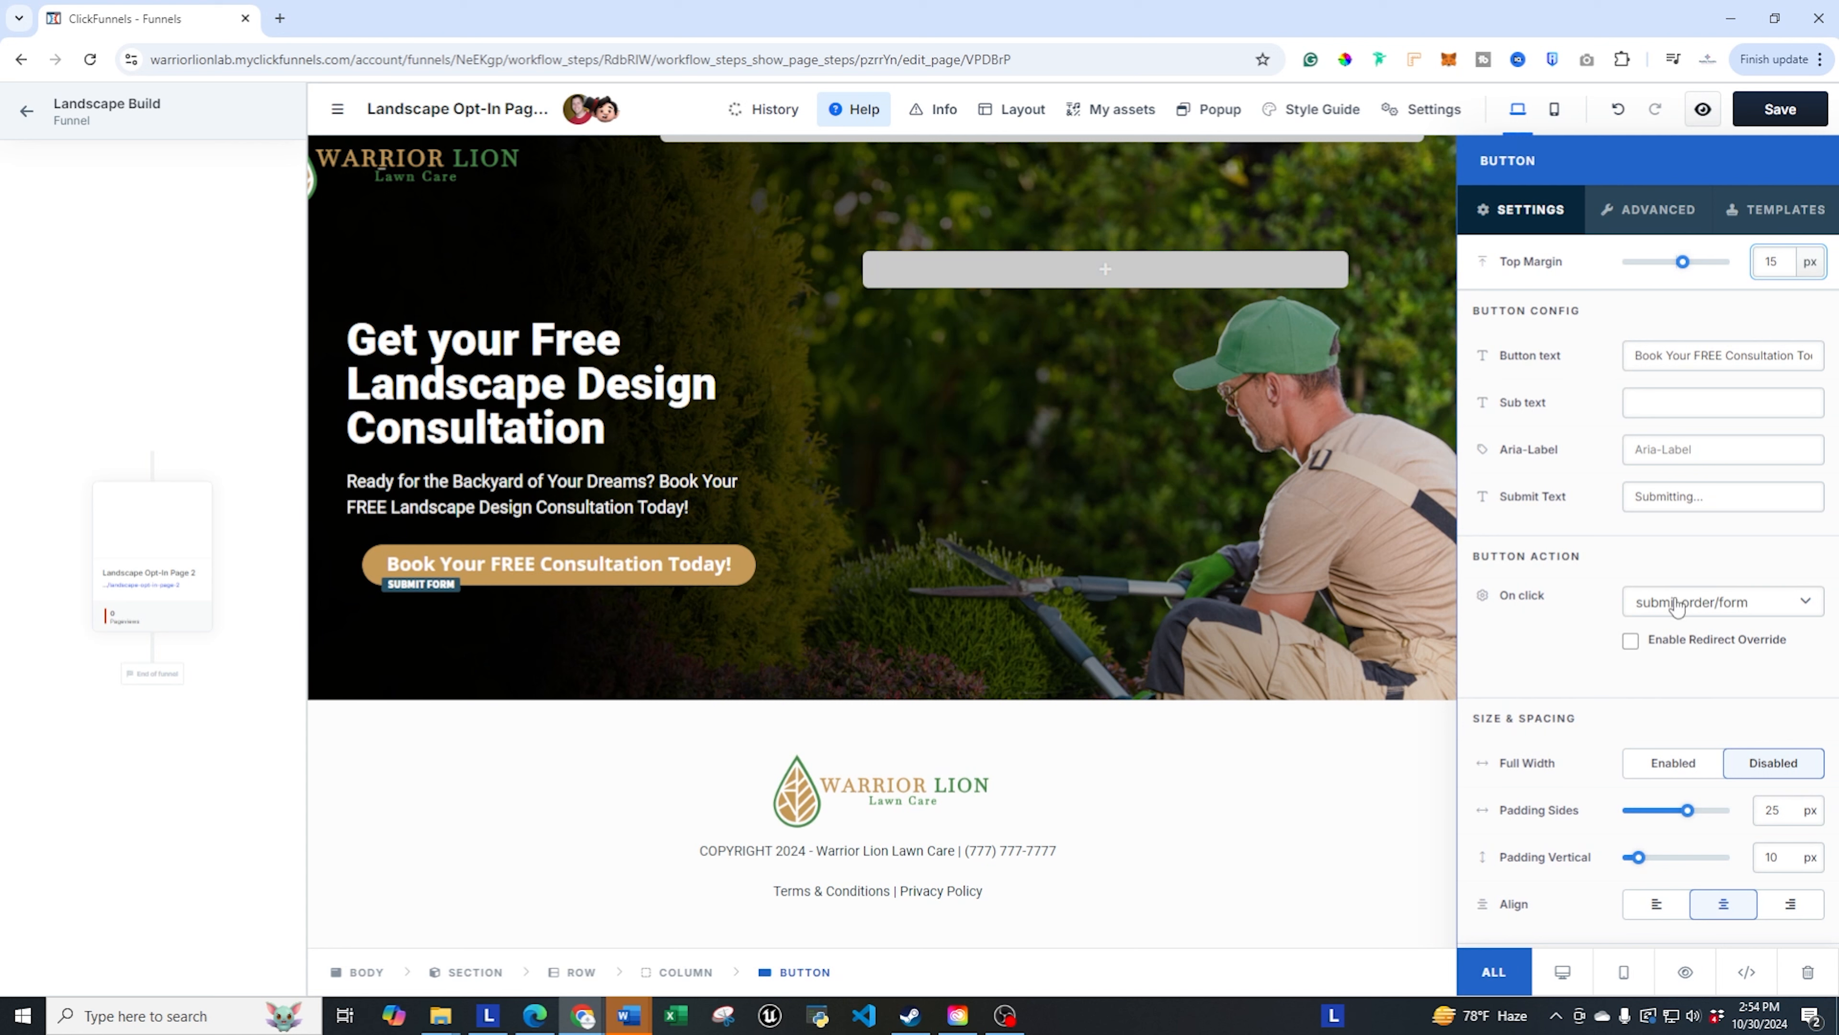
left_click(1751, 614)
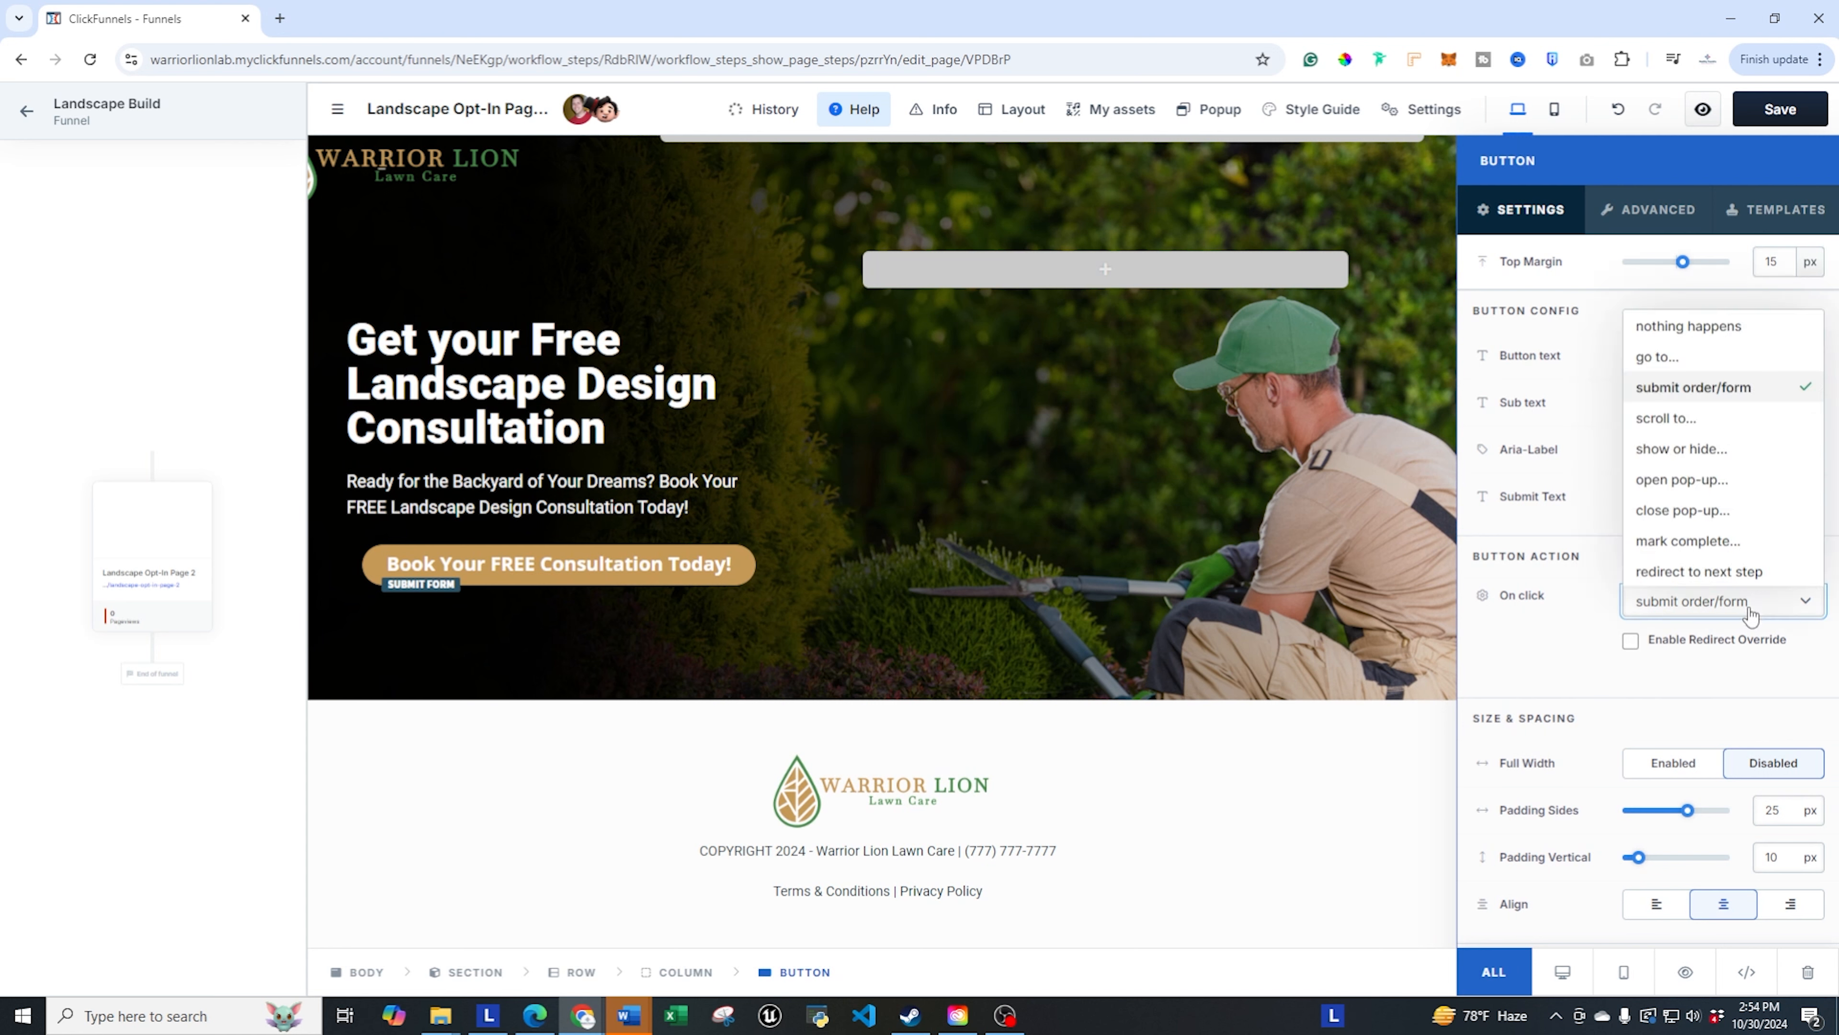
left_click(1713, 485)
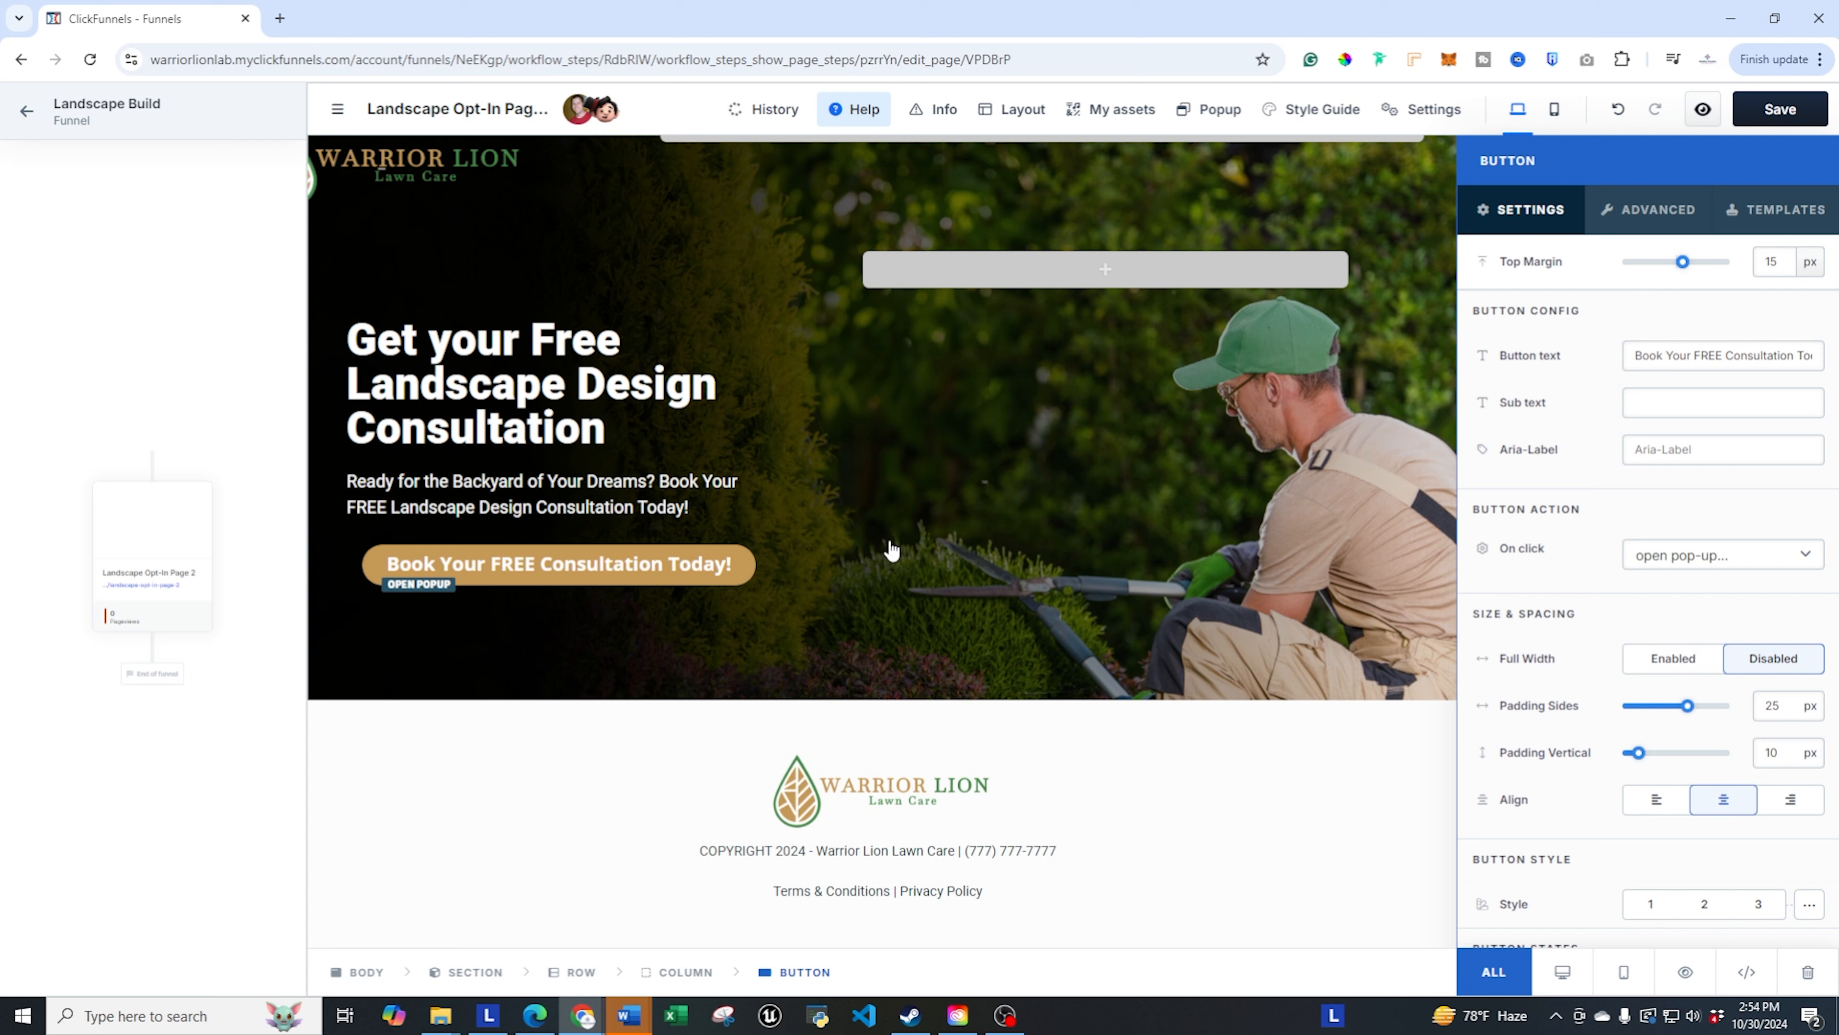
left_click(1781, 110)
scroll(1221, 473, "up", 1)
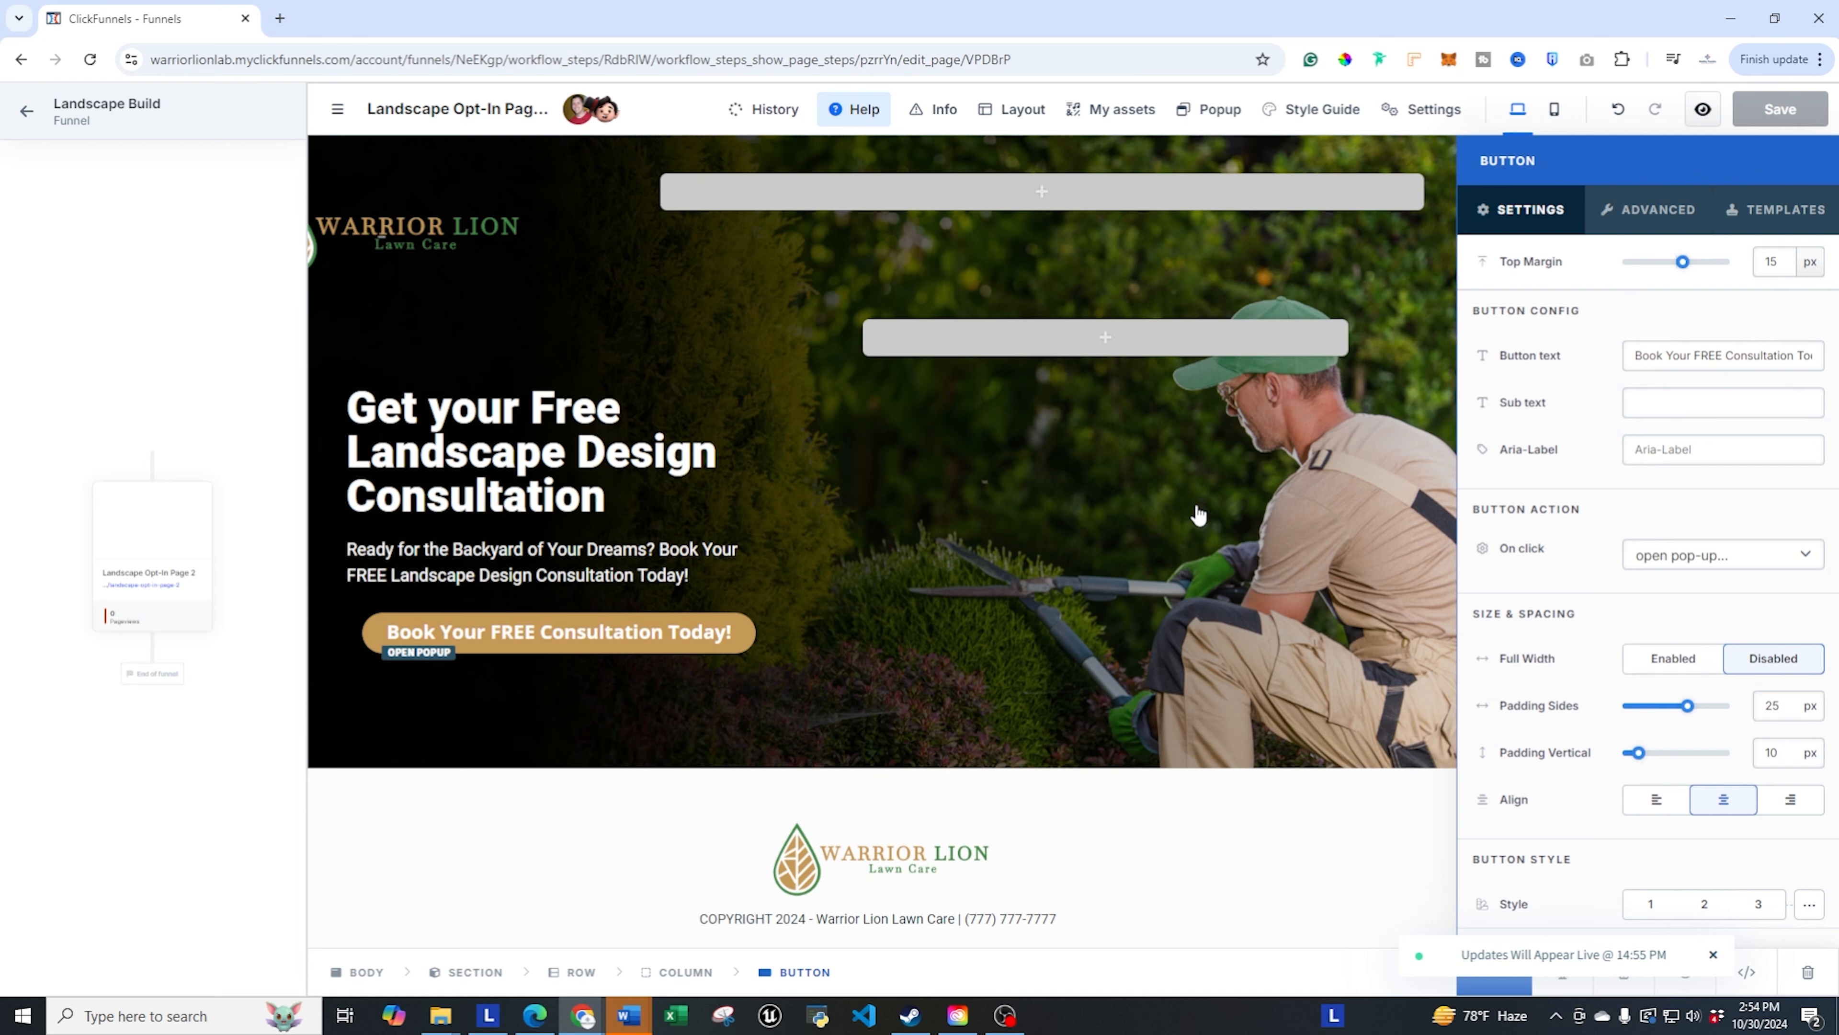
left_click(1198, 514)
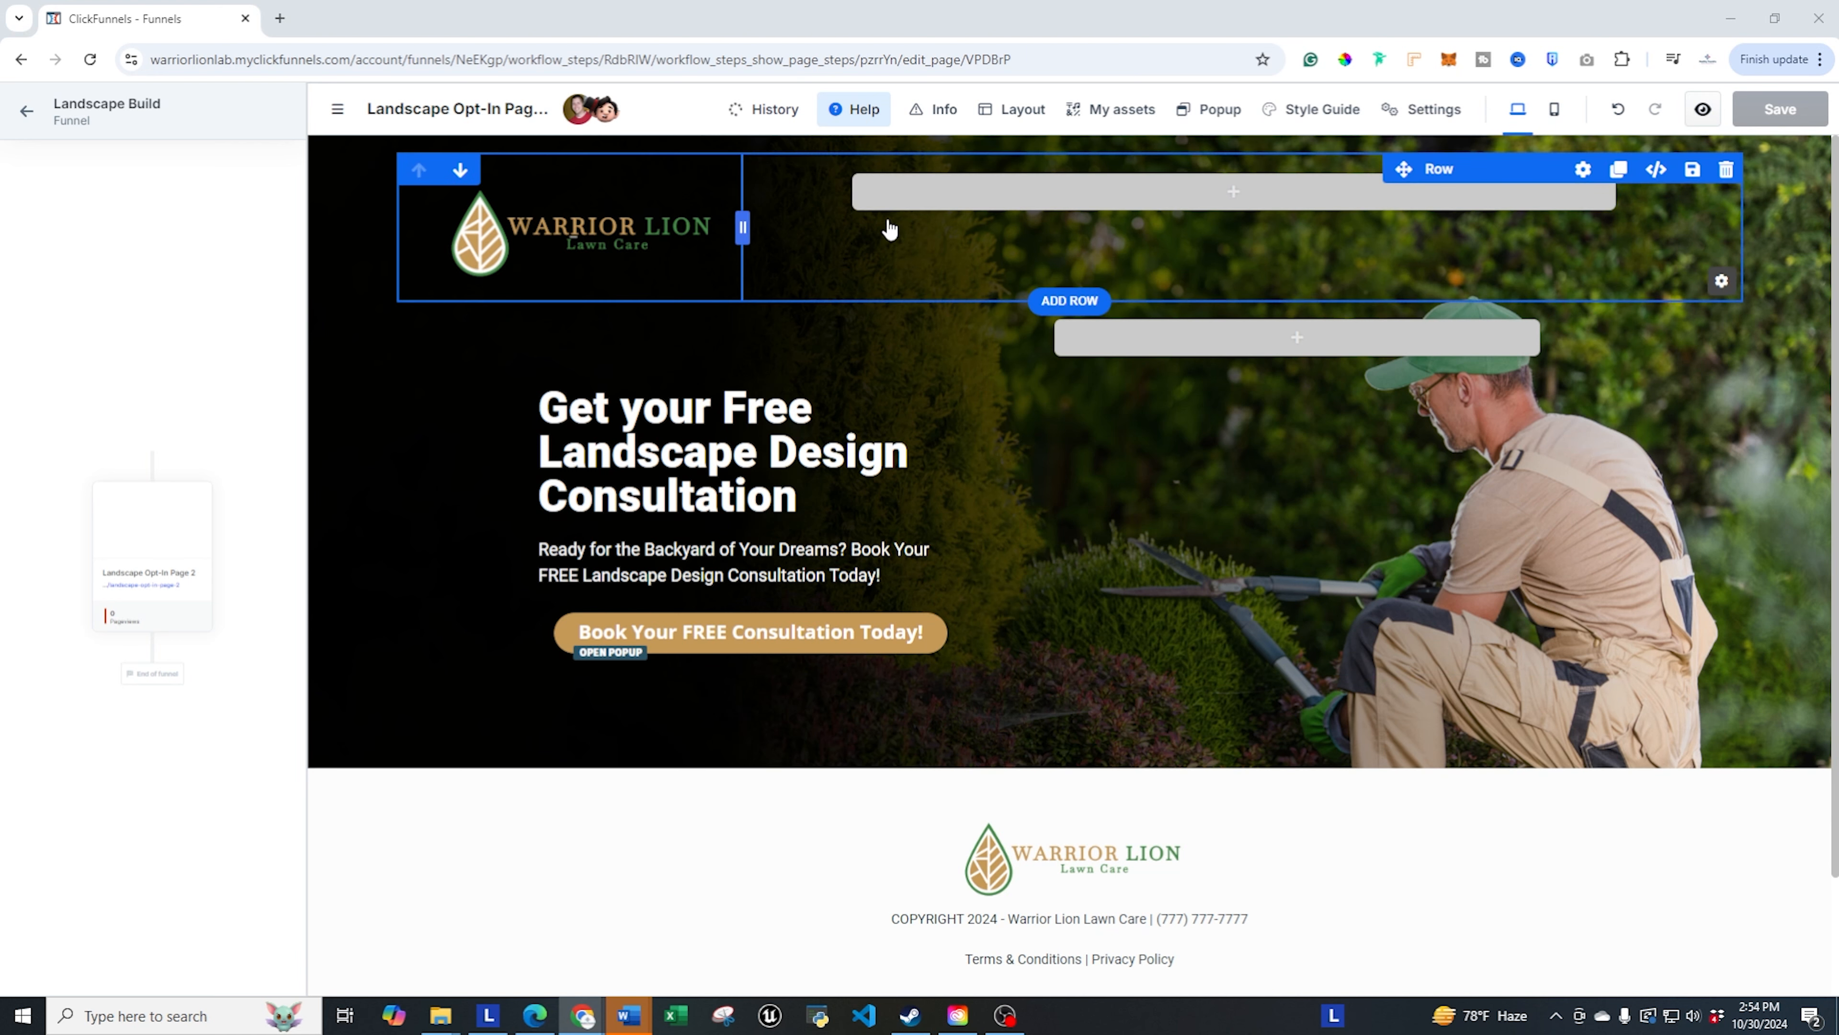
- Show the page's pop-up and add a blank section with a two-column row to it
left_click(1209, 116)
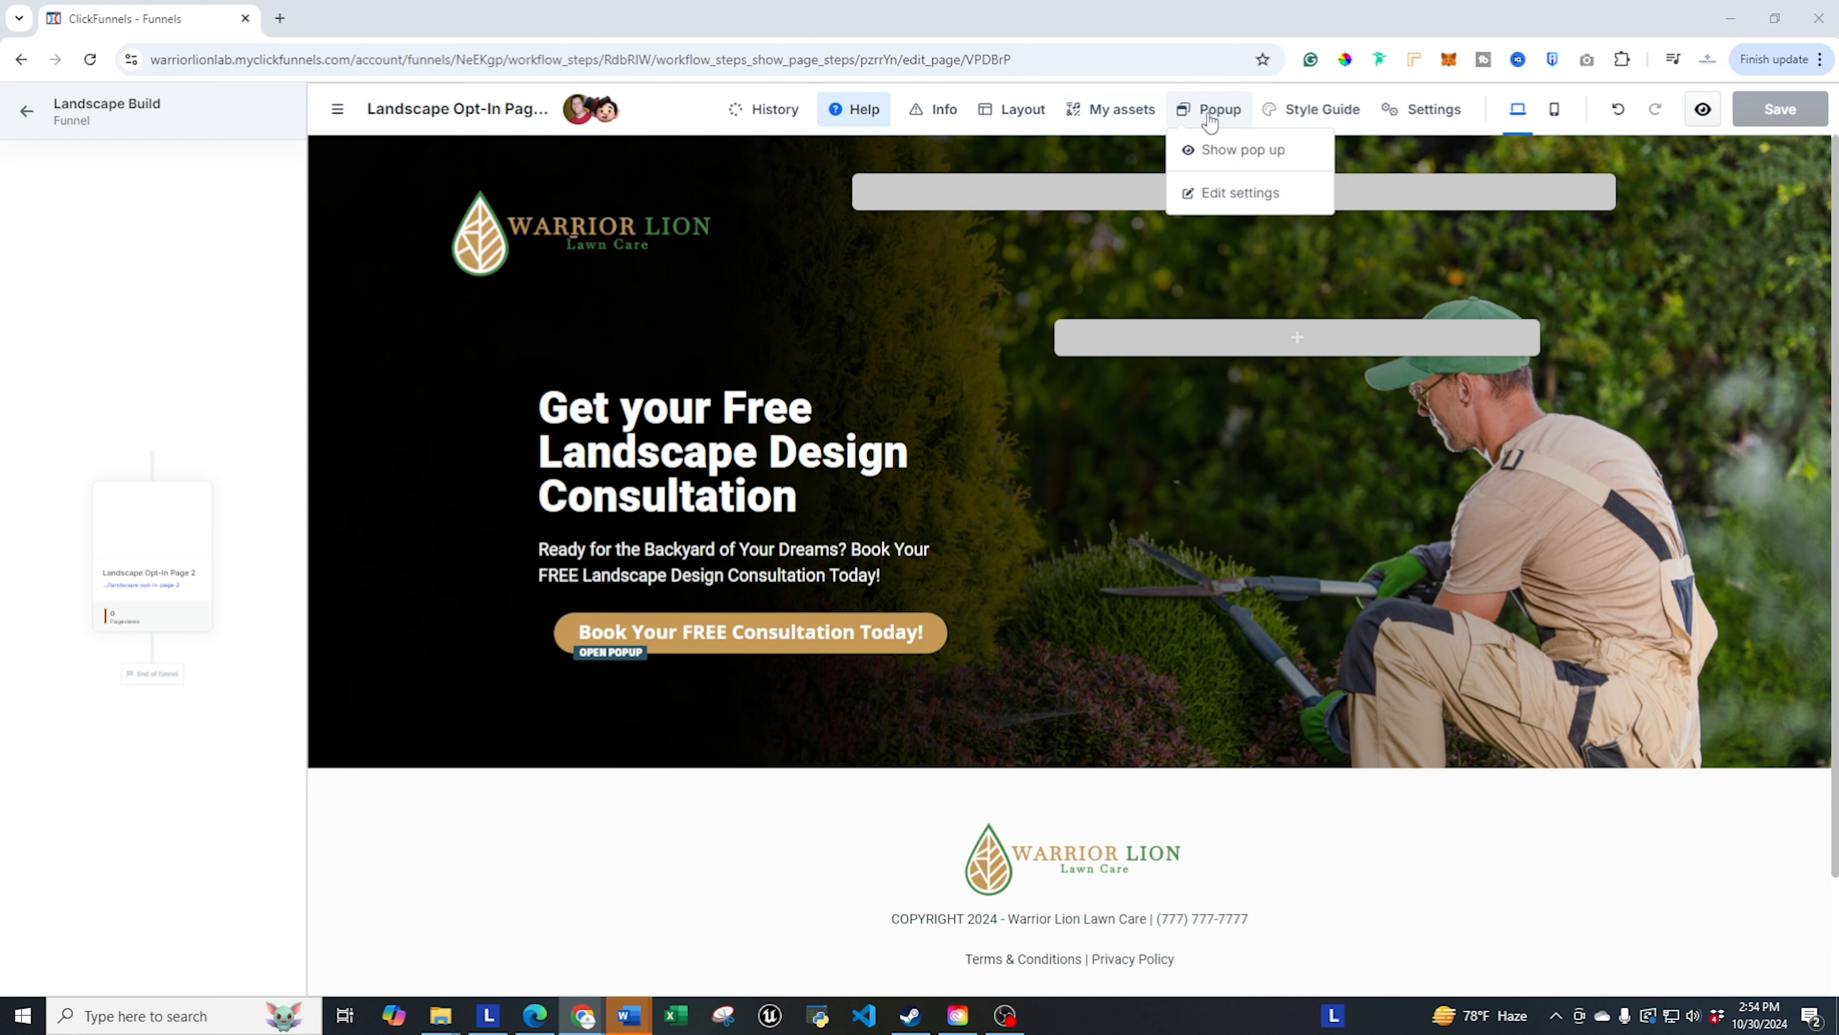
left_click(1205, 151)
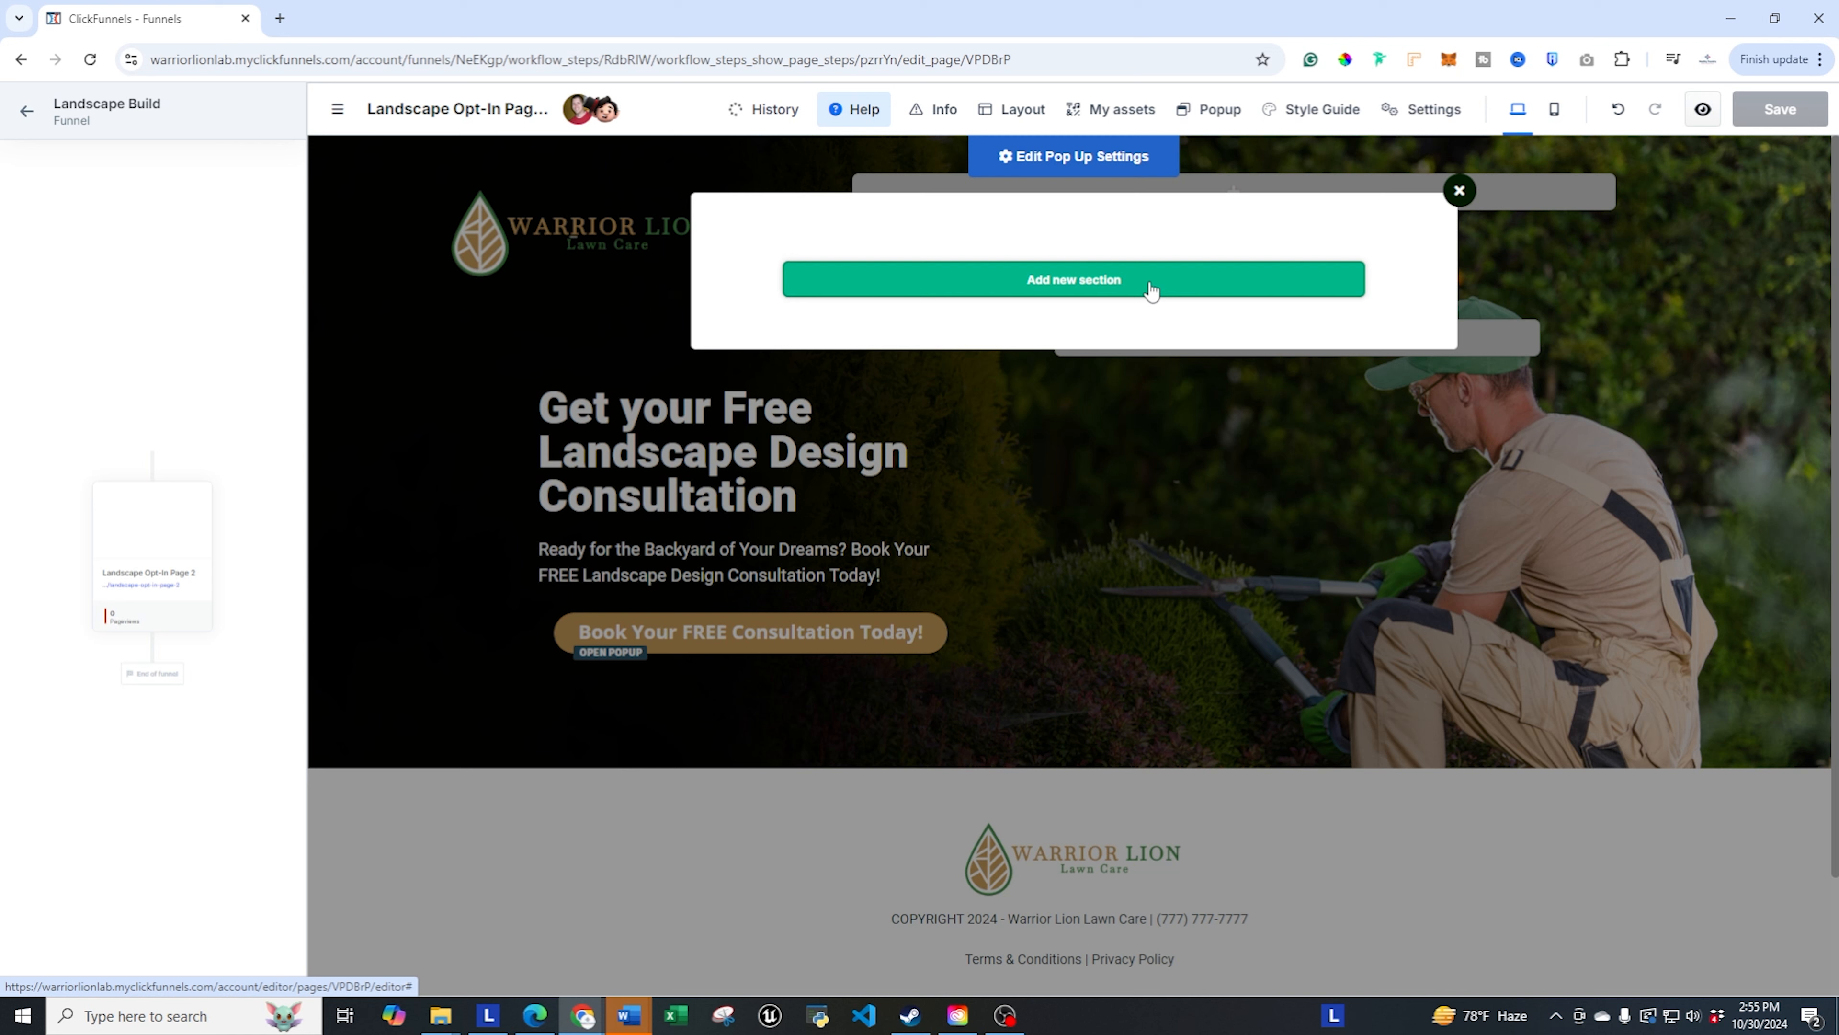
left_click(1090, 282)
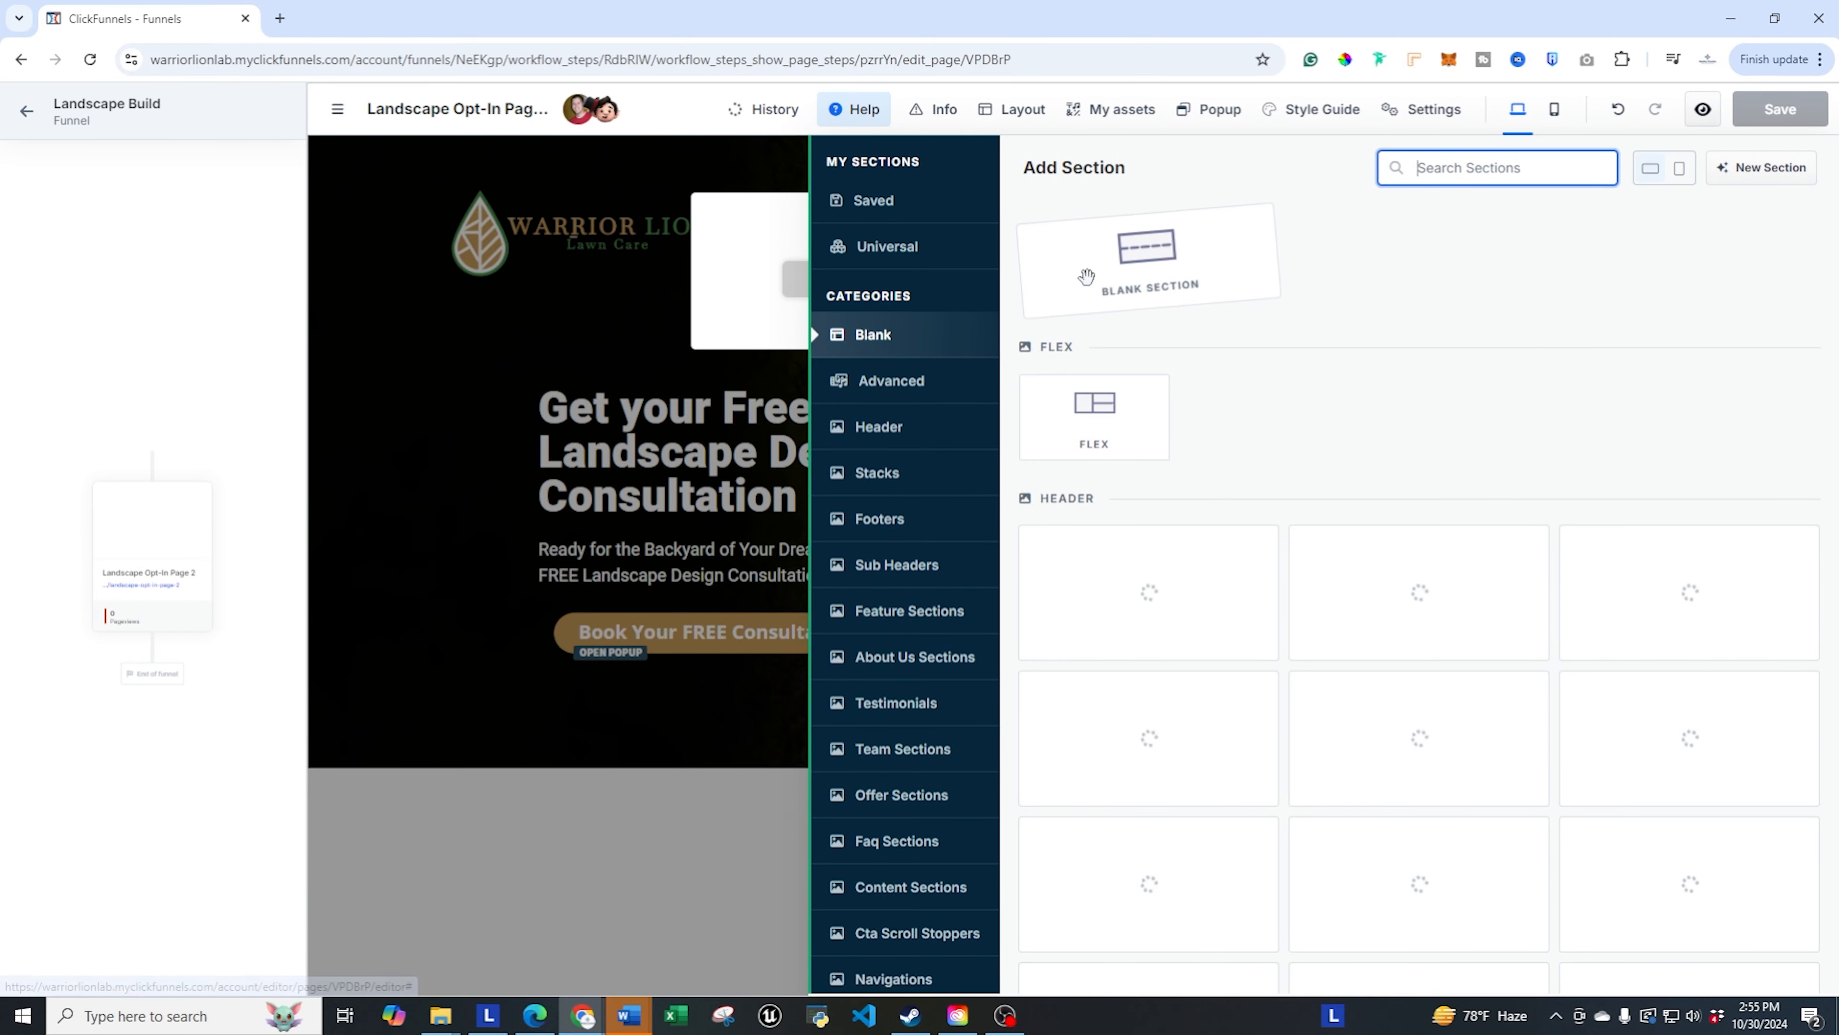
left_click(1191, 281)
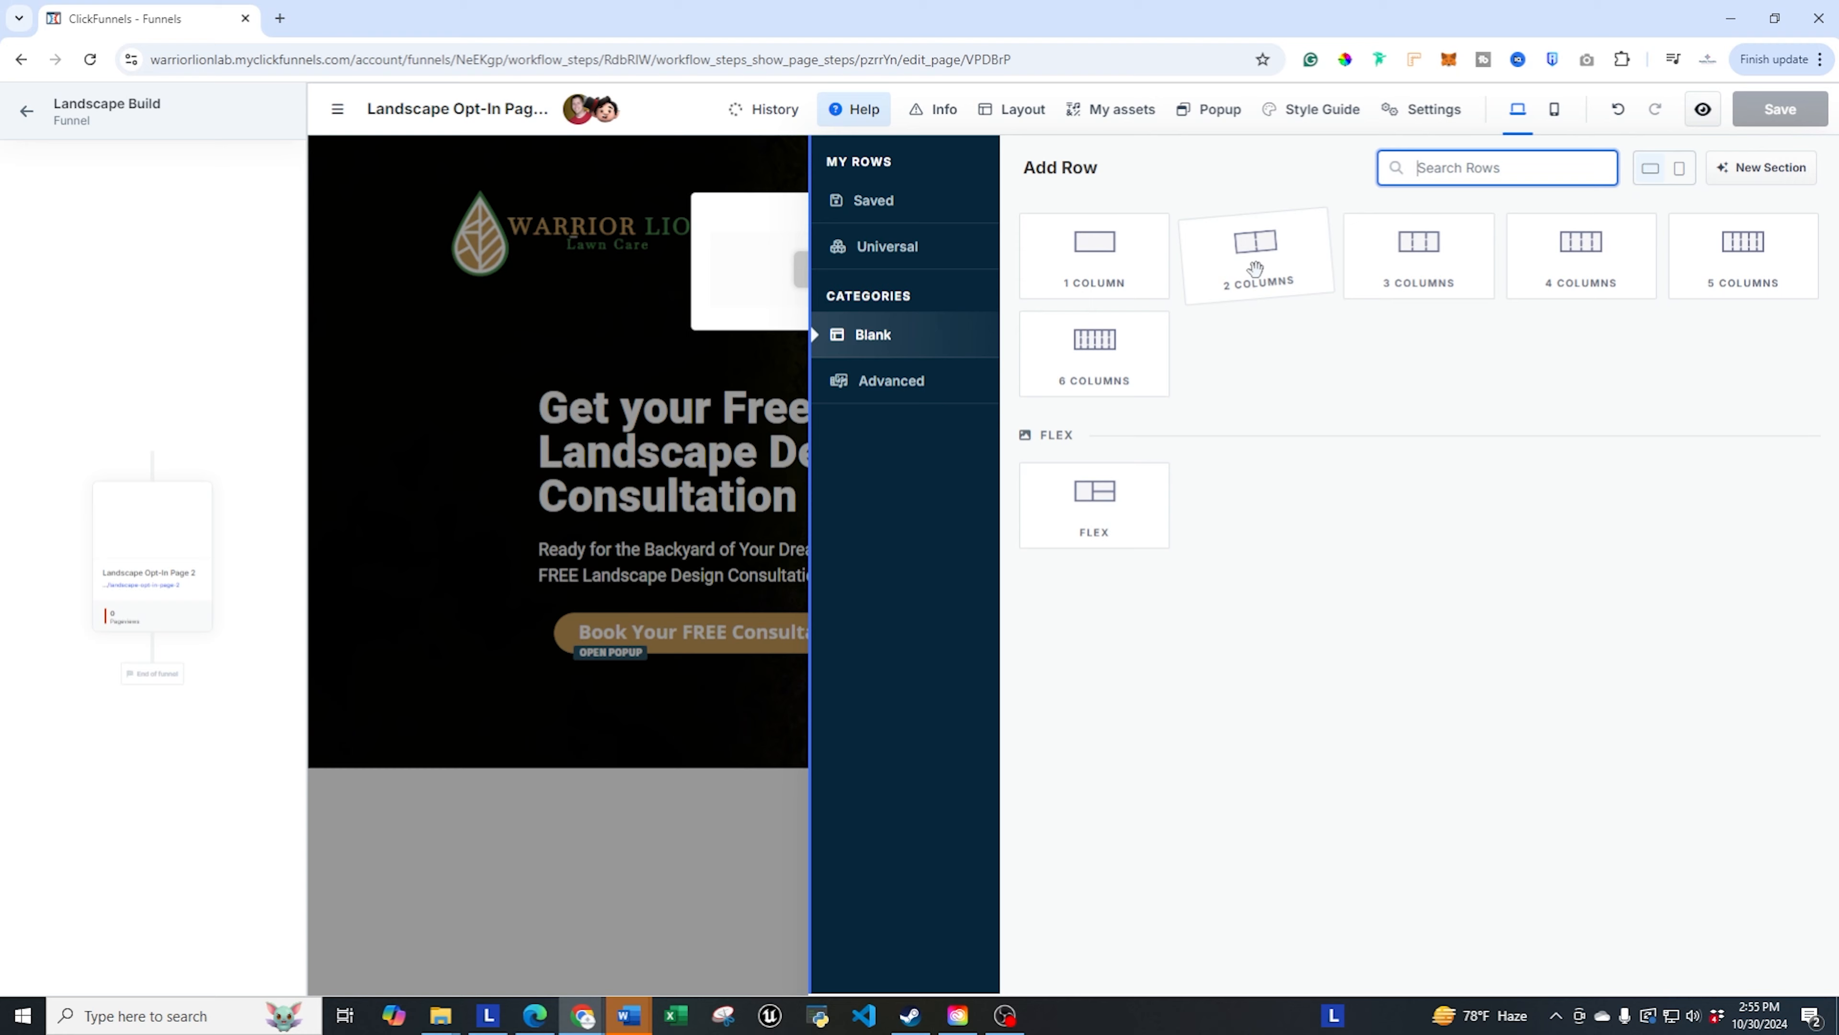
left_click_drag(1255, 269, 1241, 297)
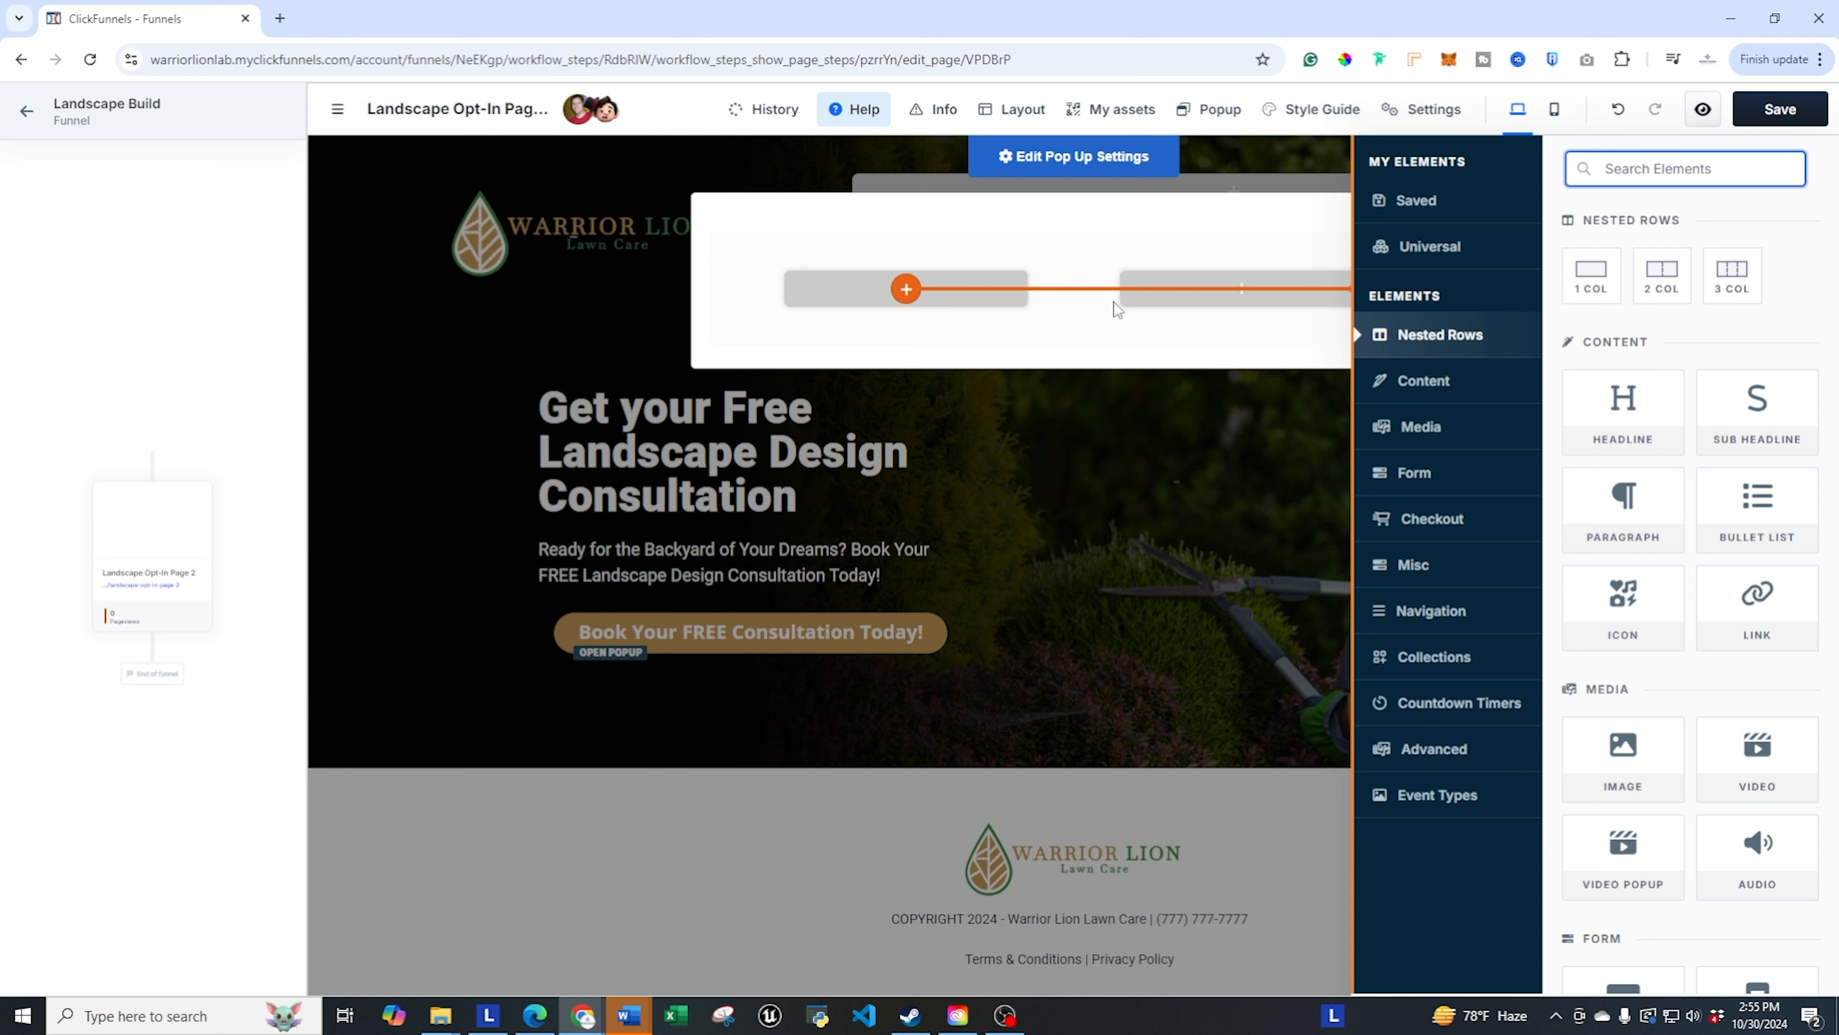
- Add a headline, paragraph, email input and button to the pop-up's first column, with the input placed above the button
left_click_drag(1630, 411, 1649, 423)
left_click(1648, 423)
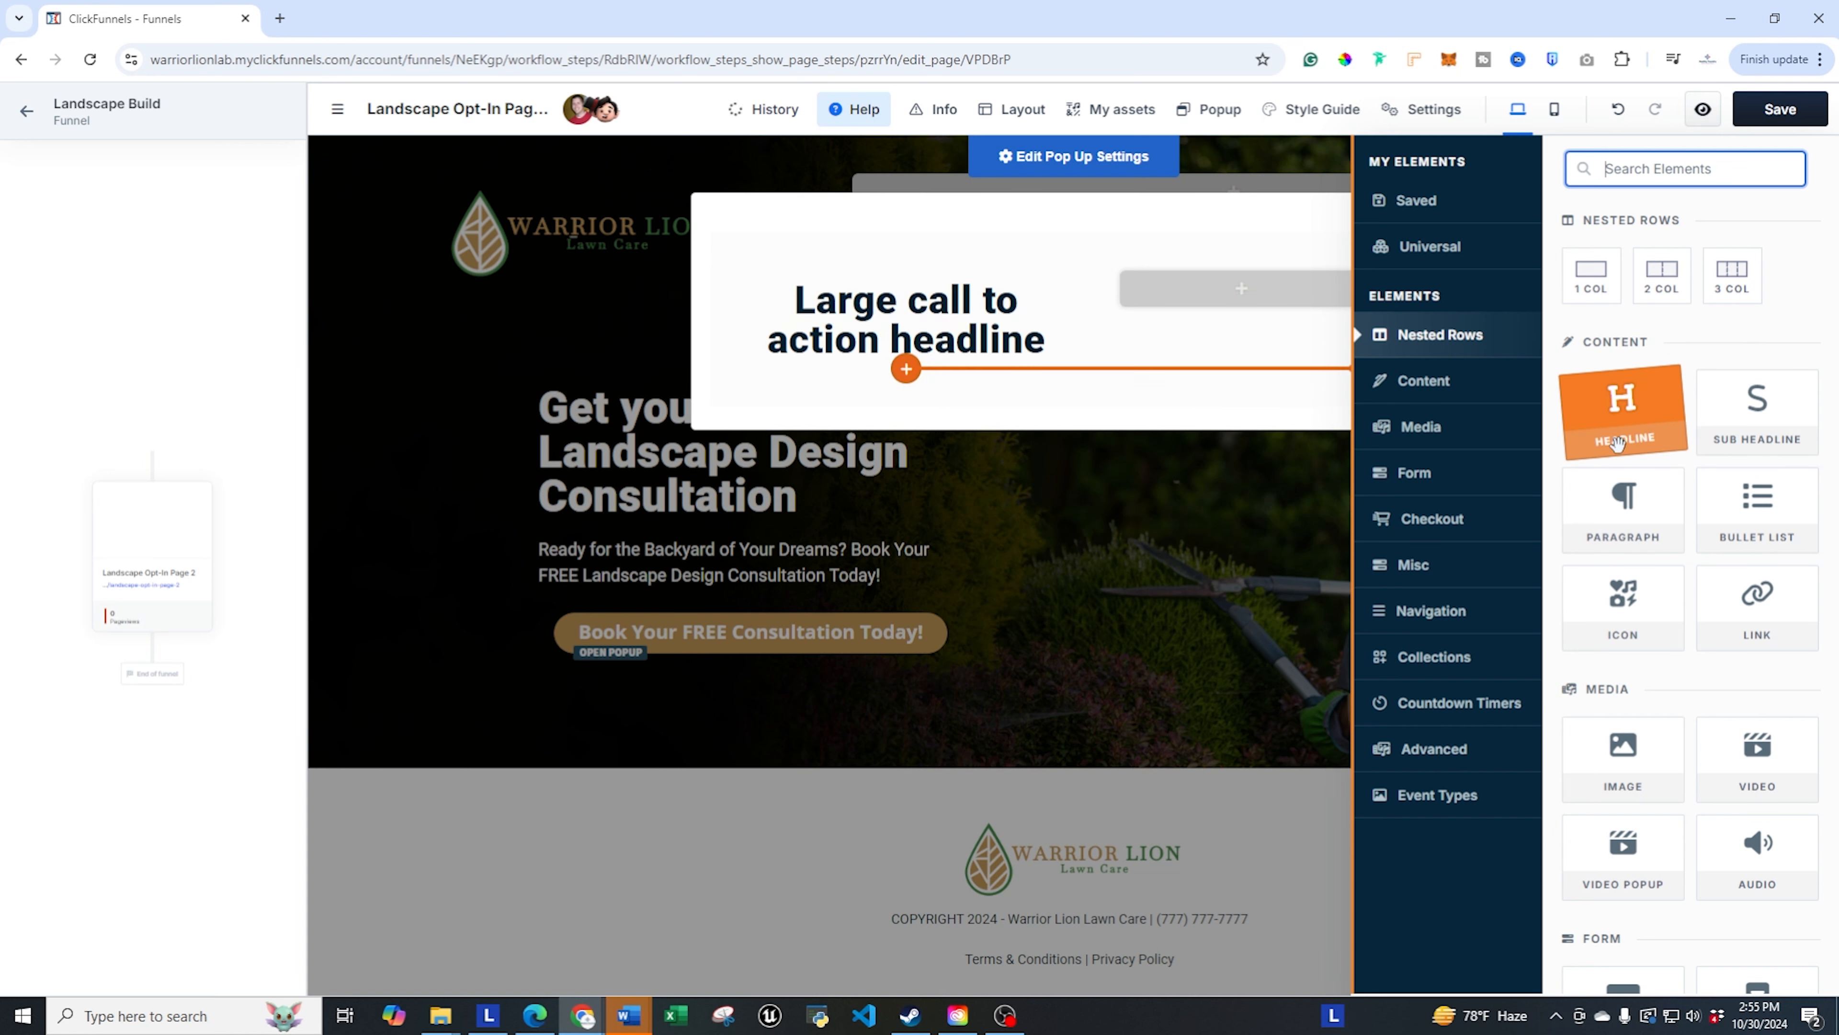
left_click(1604, 520)
scroll(1622, 855, "down", 4)
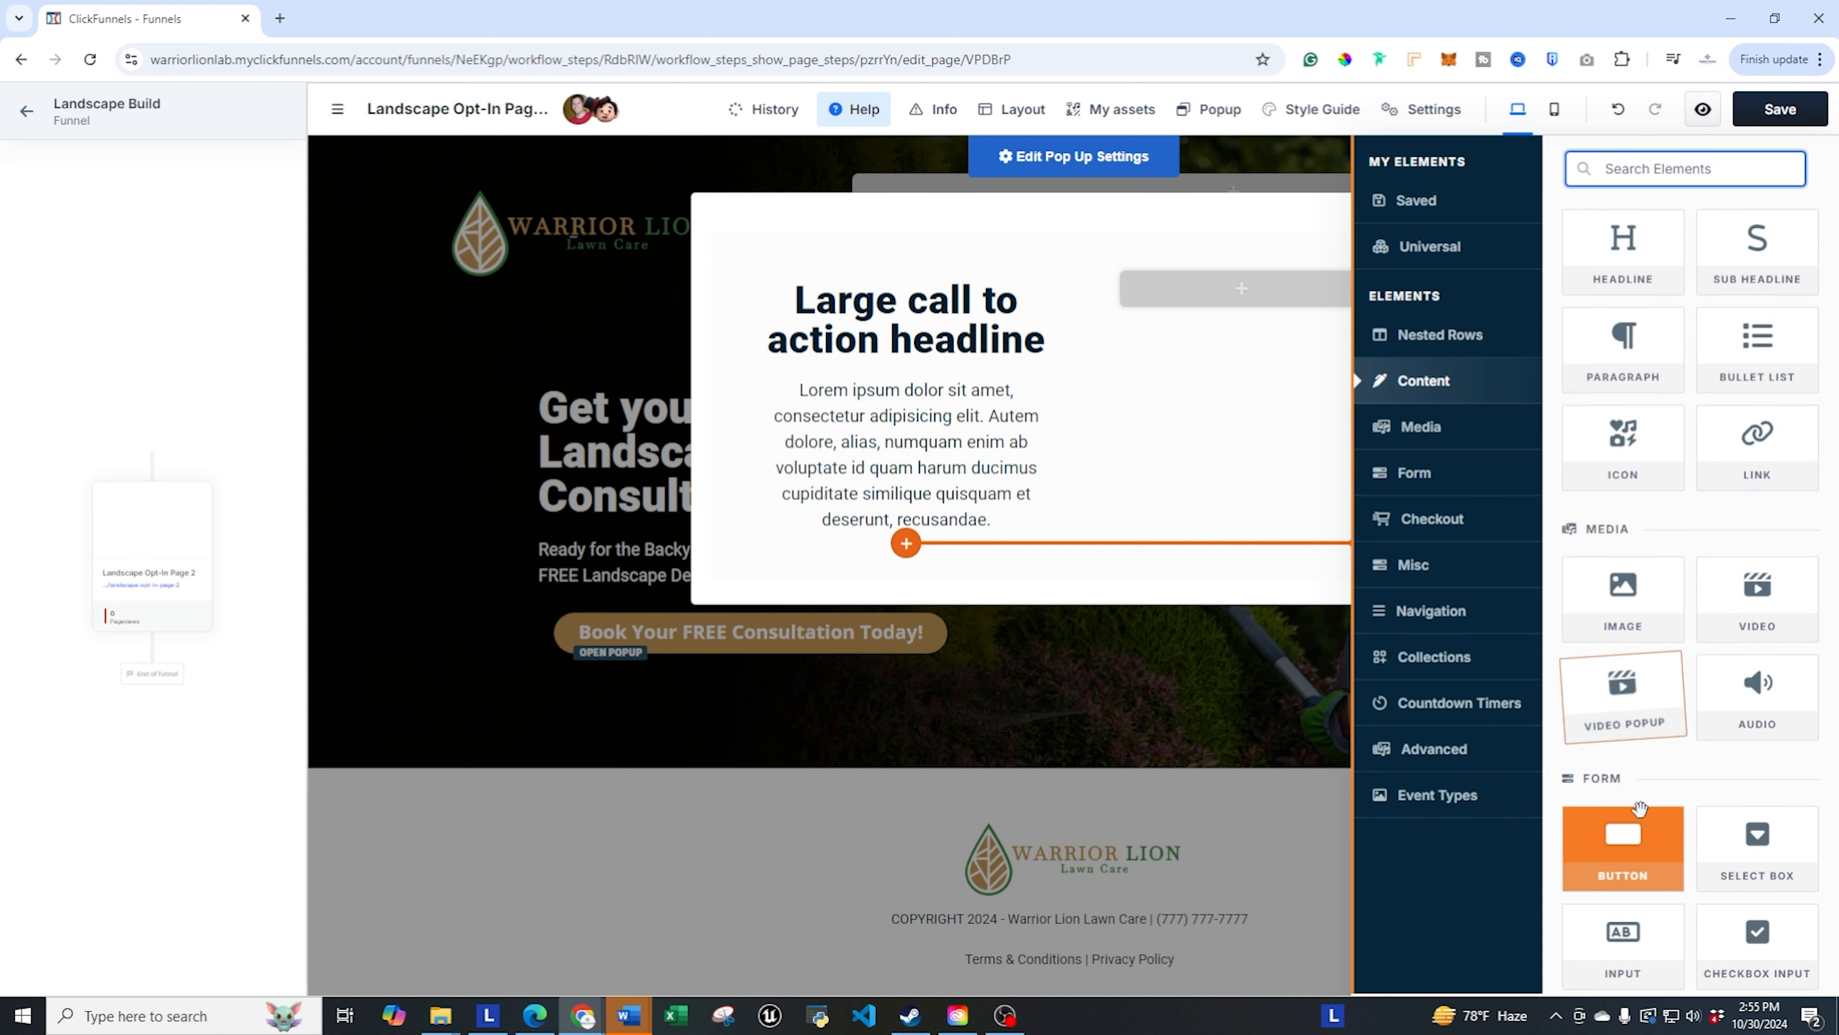
left_click(1623, 721)
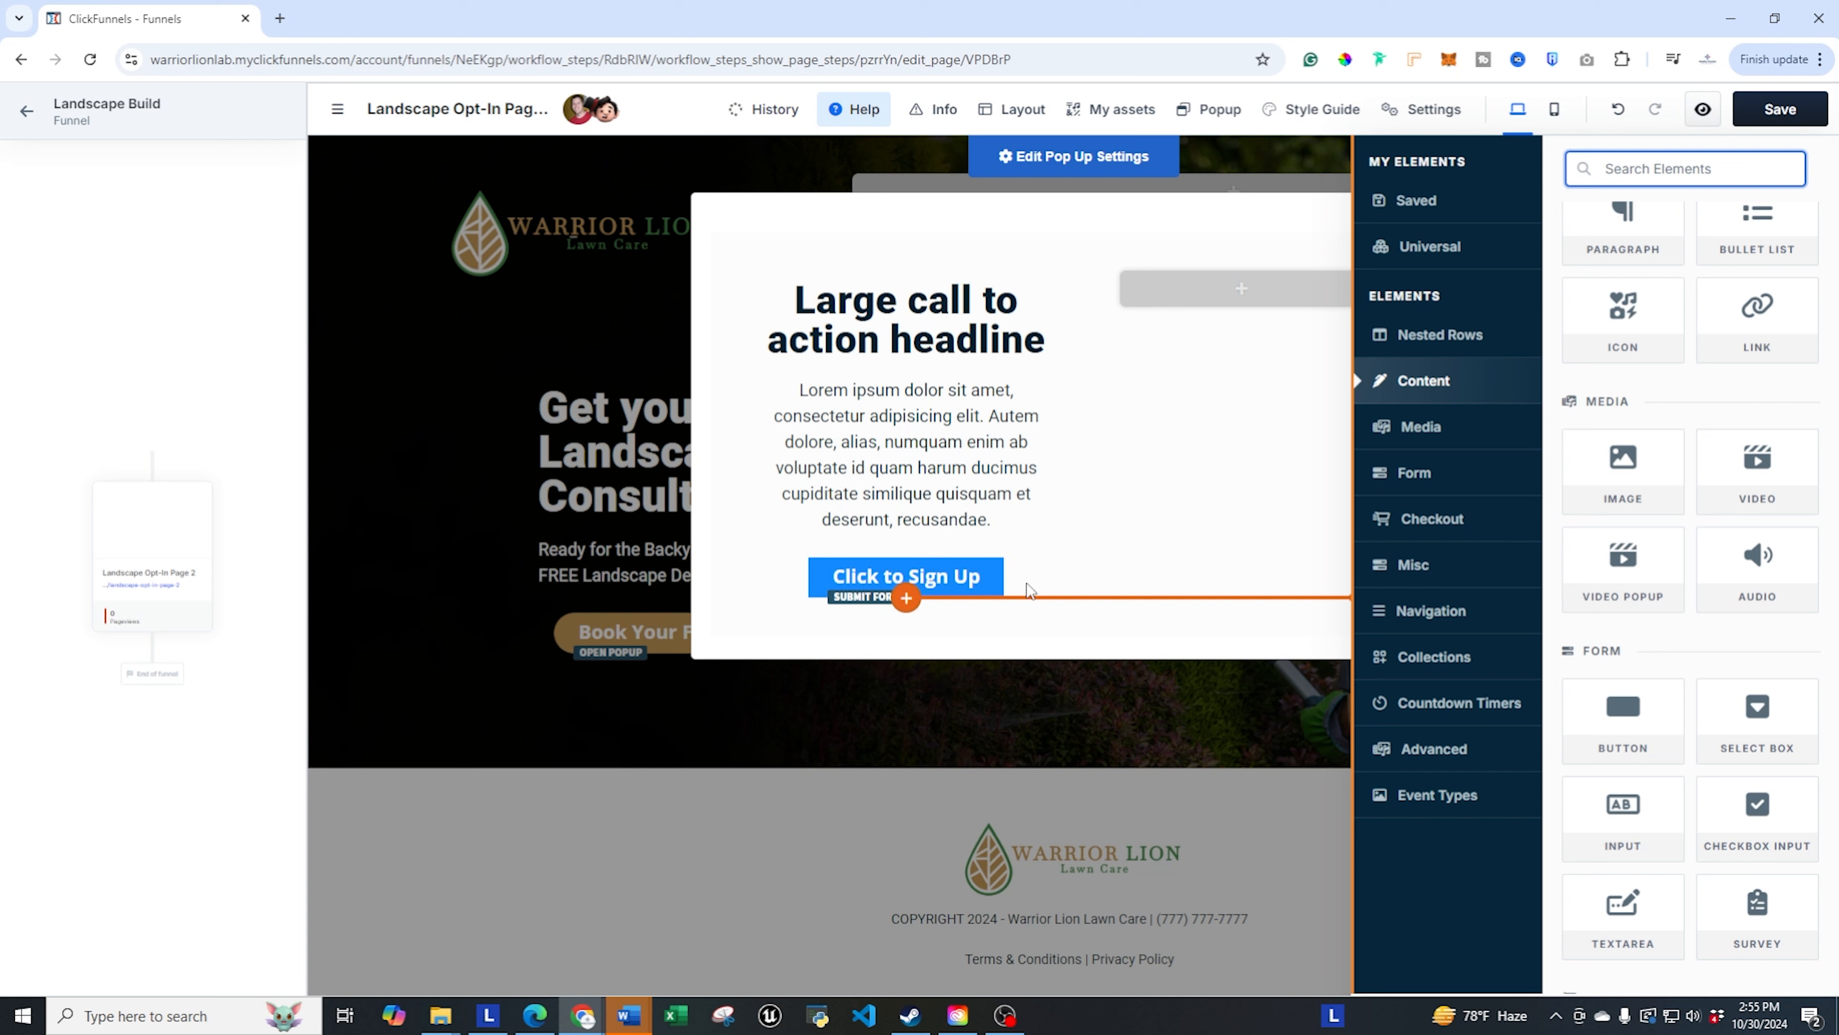
left_click(1617, 831)
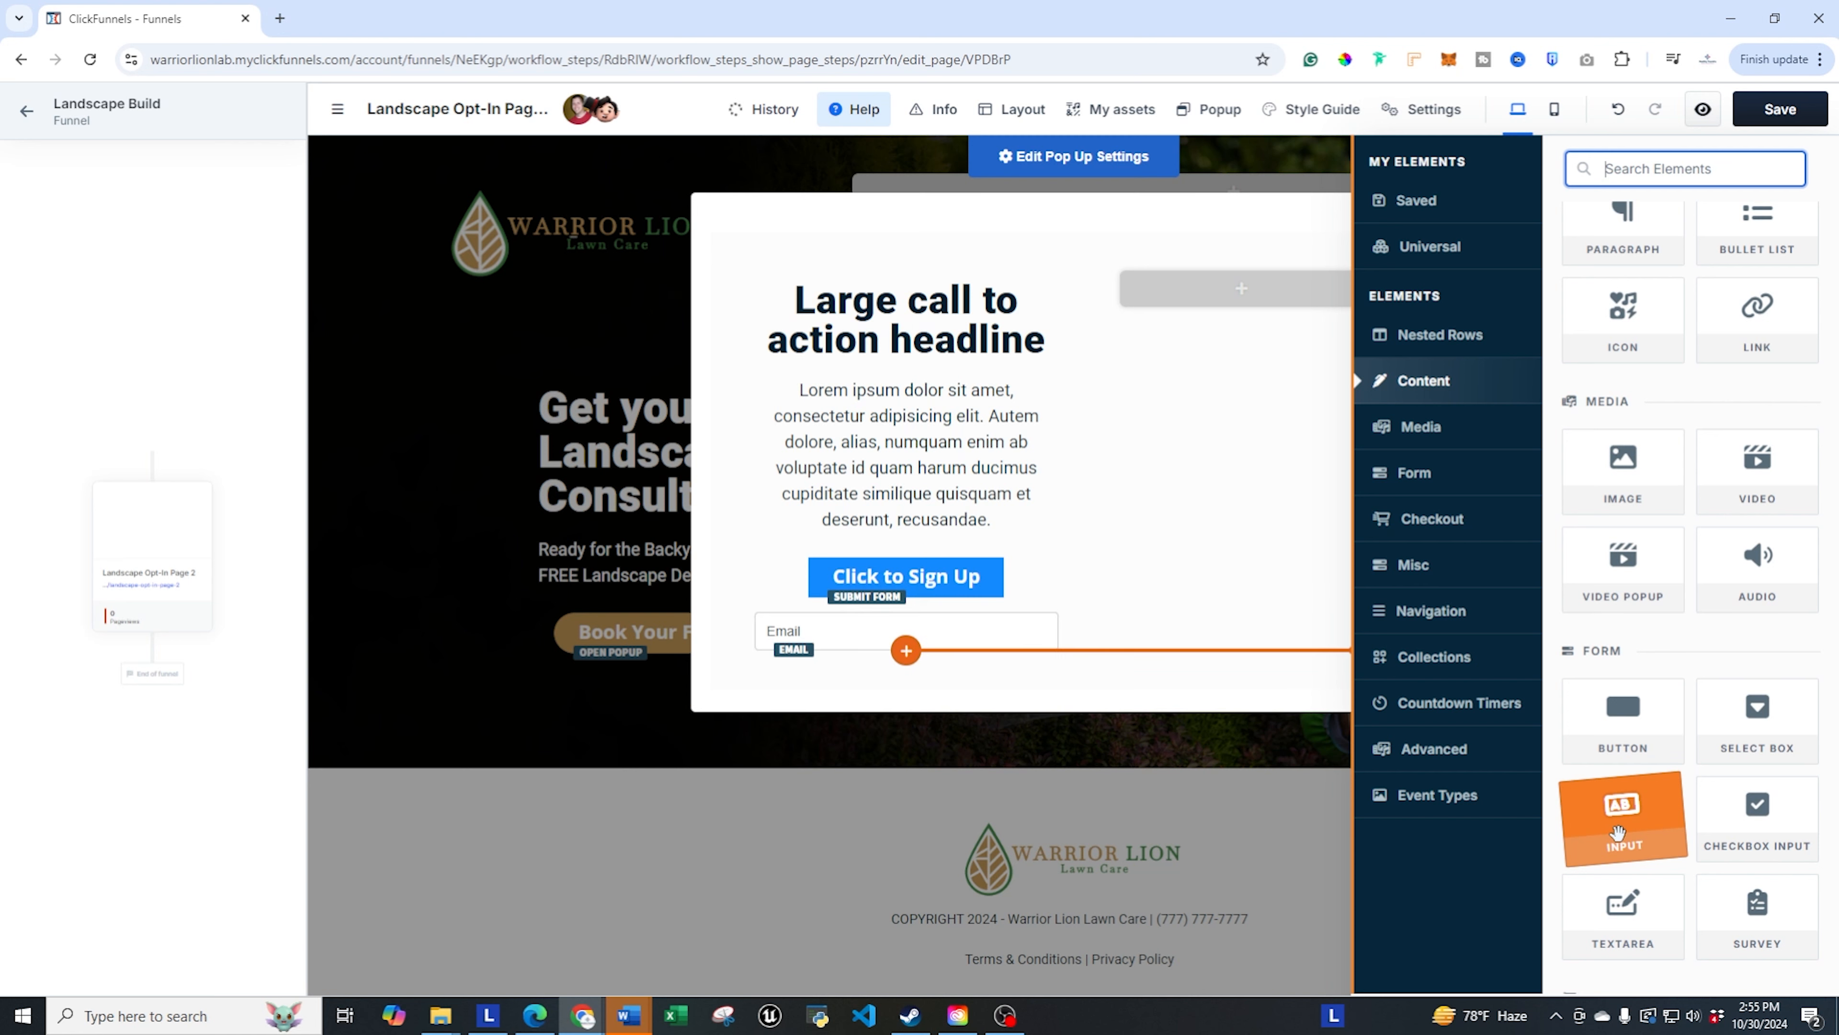
left_click(1098, 615)
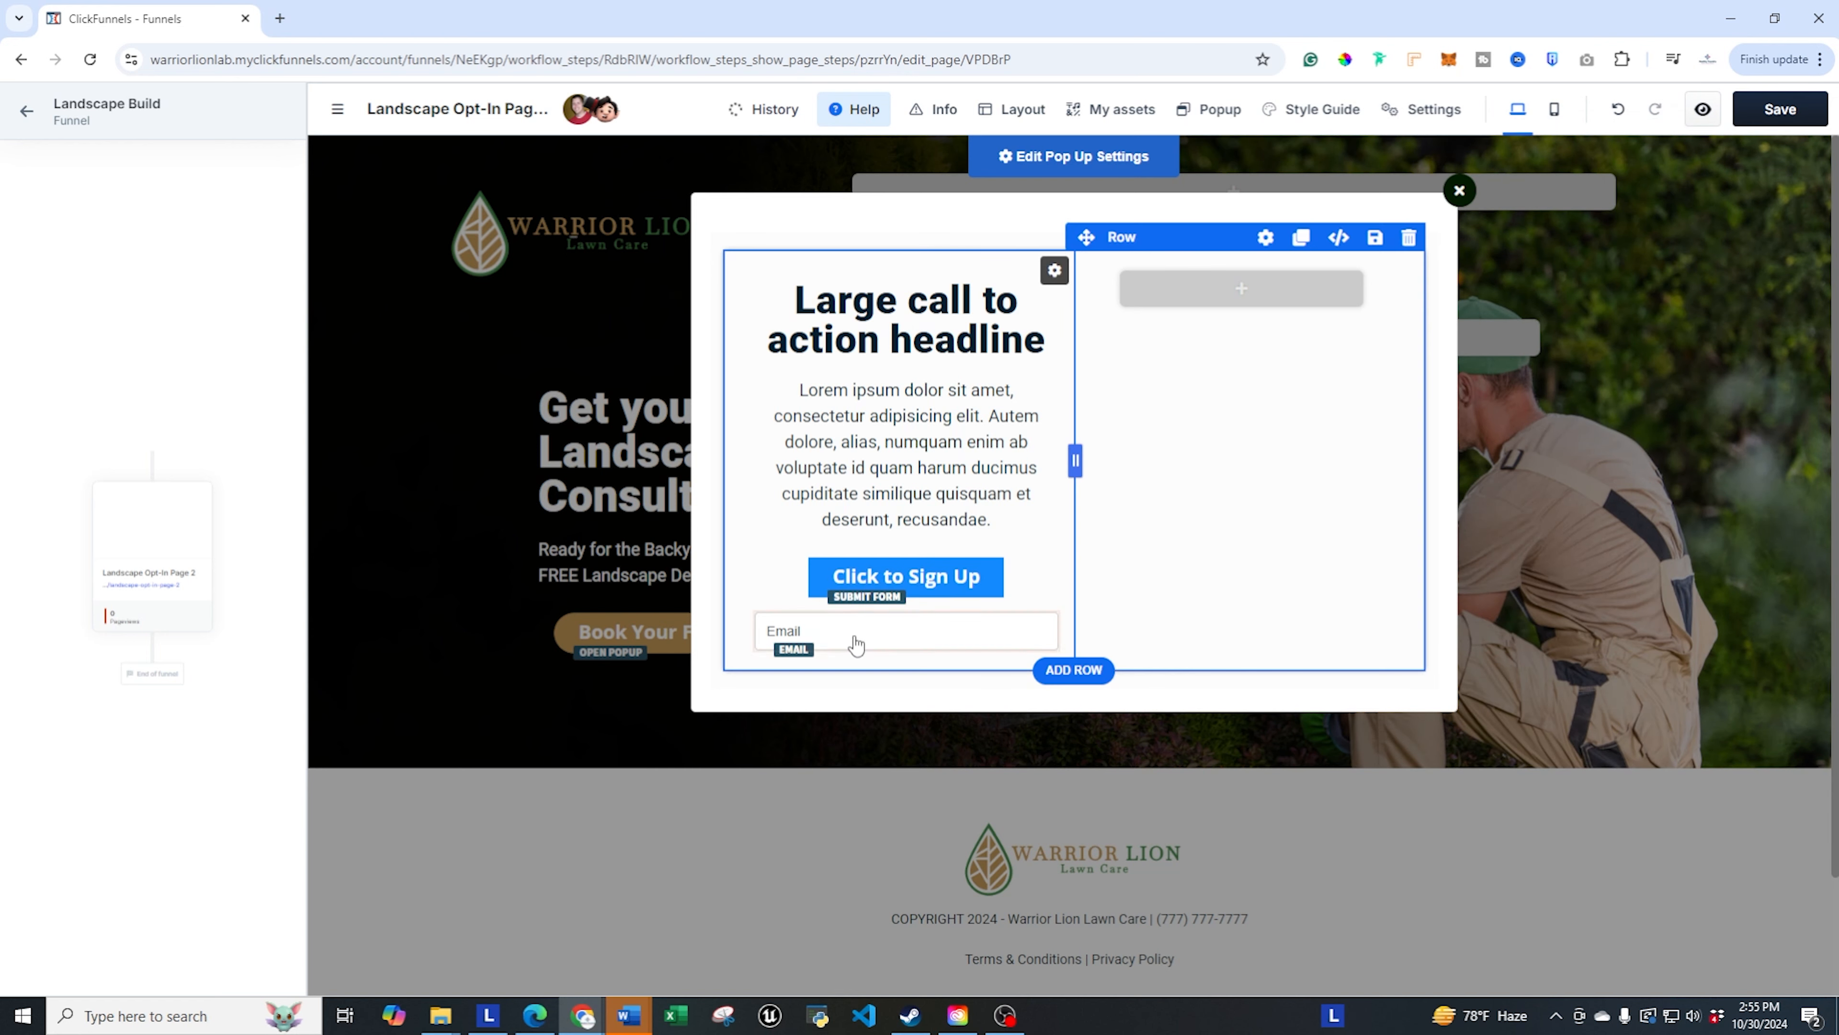
mouse_move(865, 596)
left_mouse_down()
mouse_move(940, 604)
mouse_move(878, 571)
left_mouse_up()
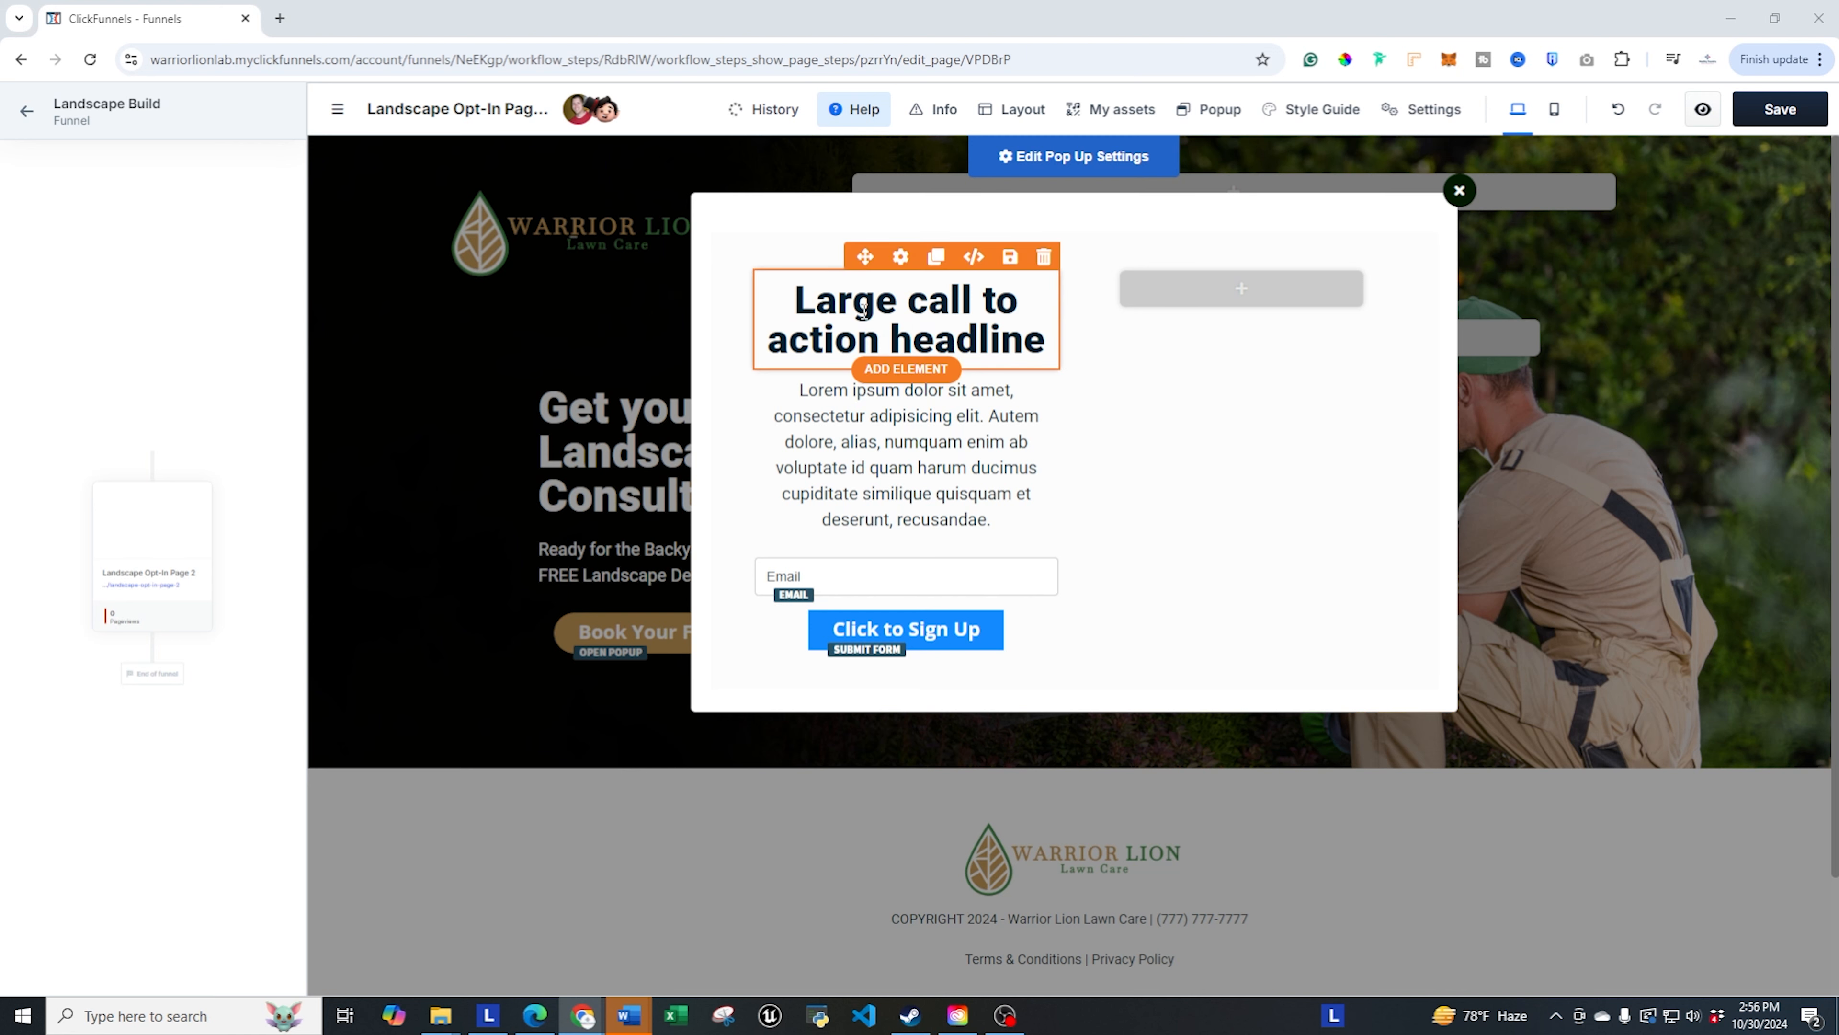
- Replace the pop-up headline with "Start Planning Your Dream Yard" followed directly by "Schedule Now!" on its own line
triple_click(990, 358)
type("Start Planning Your Dream Yard  Schedule Now!")
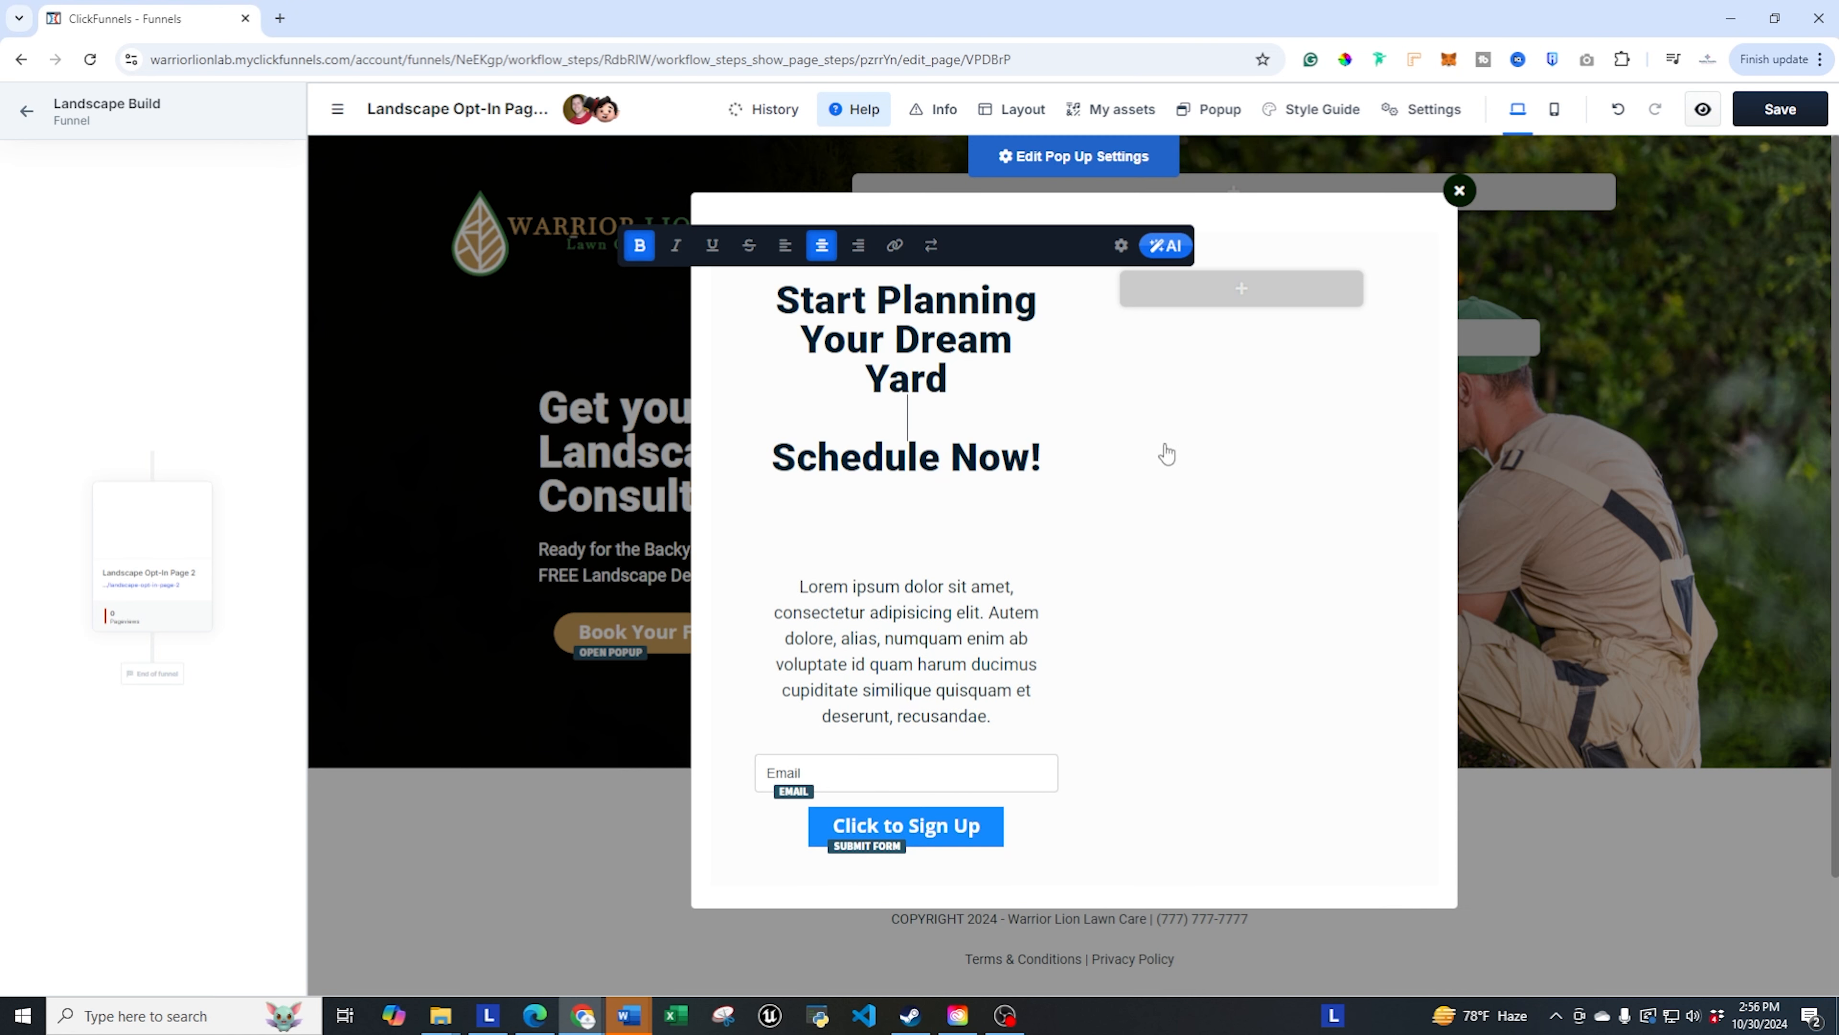
key("BackSpace")
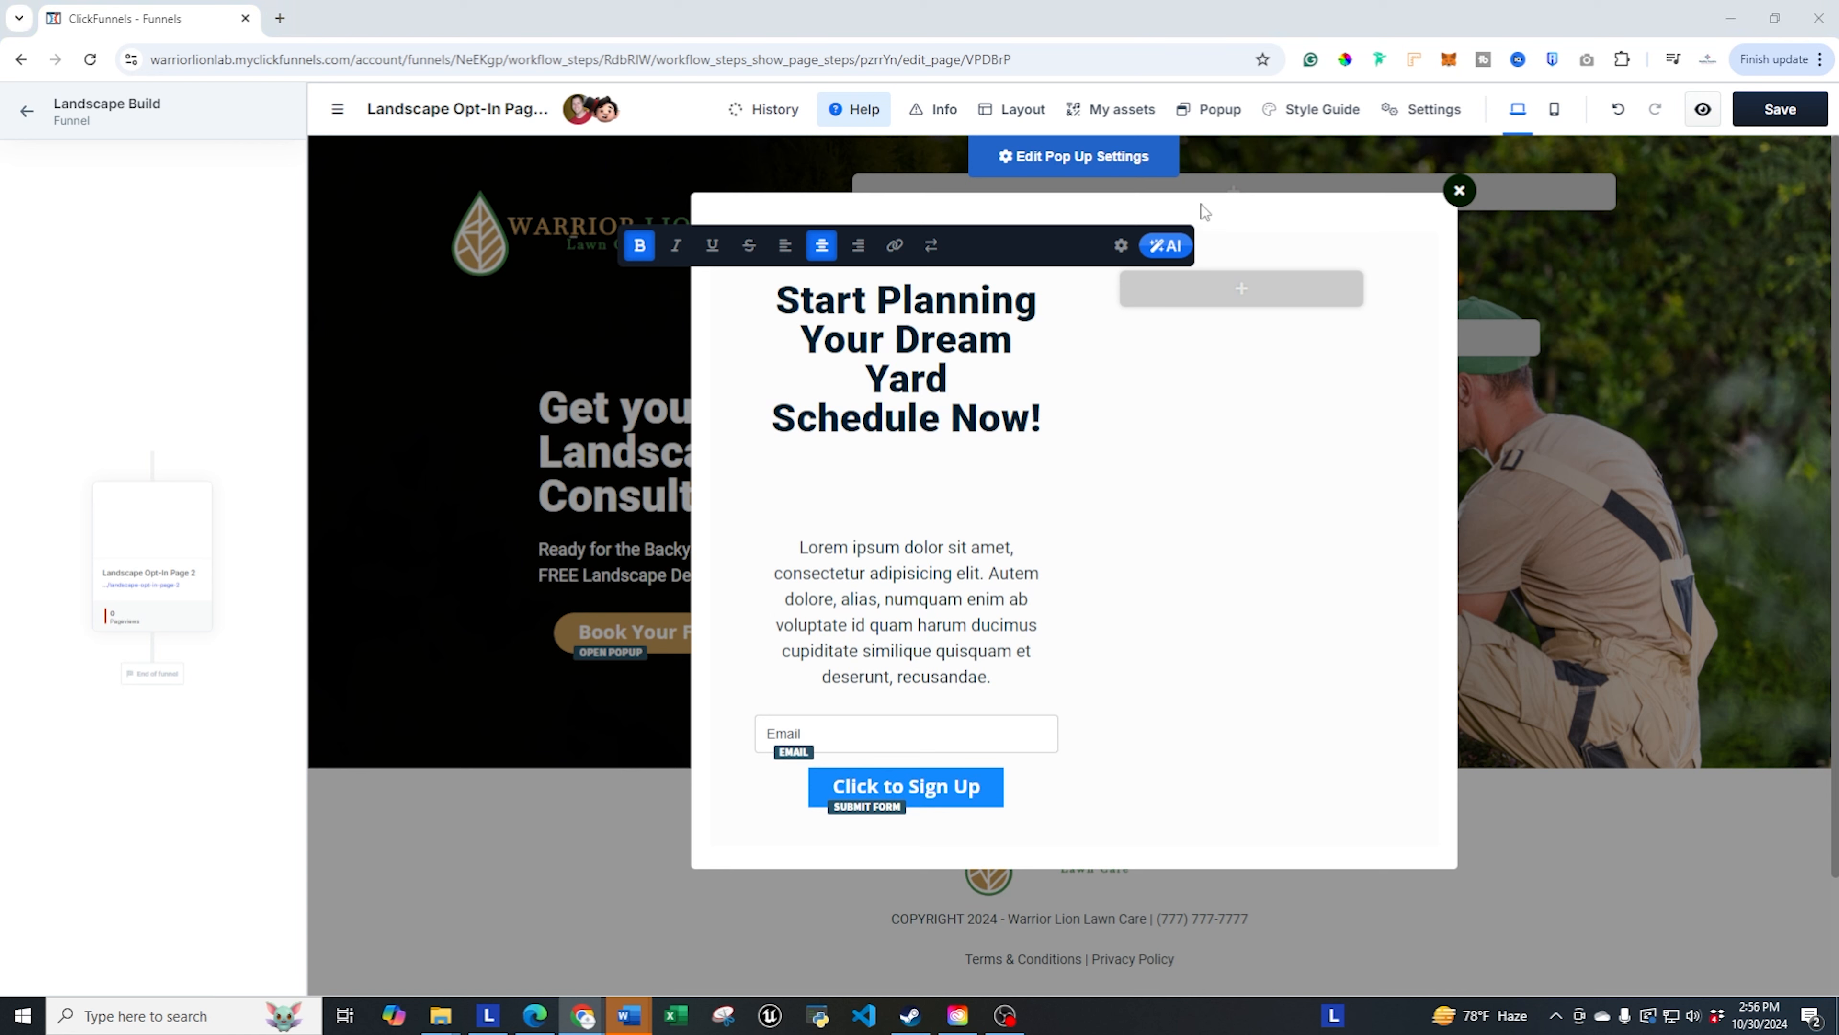
- Replace the pop-up paragraph with "Love Your Outdoors Again! Schedule Your Free Landscape Design Consultation and See What's Possible!"
left_click_drag(850, 578, 859, 600)
triple_click(860, 600)
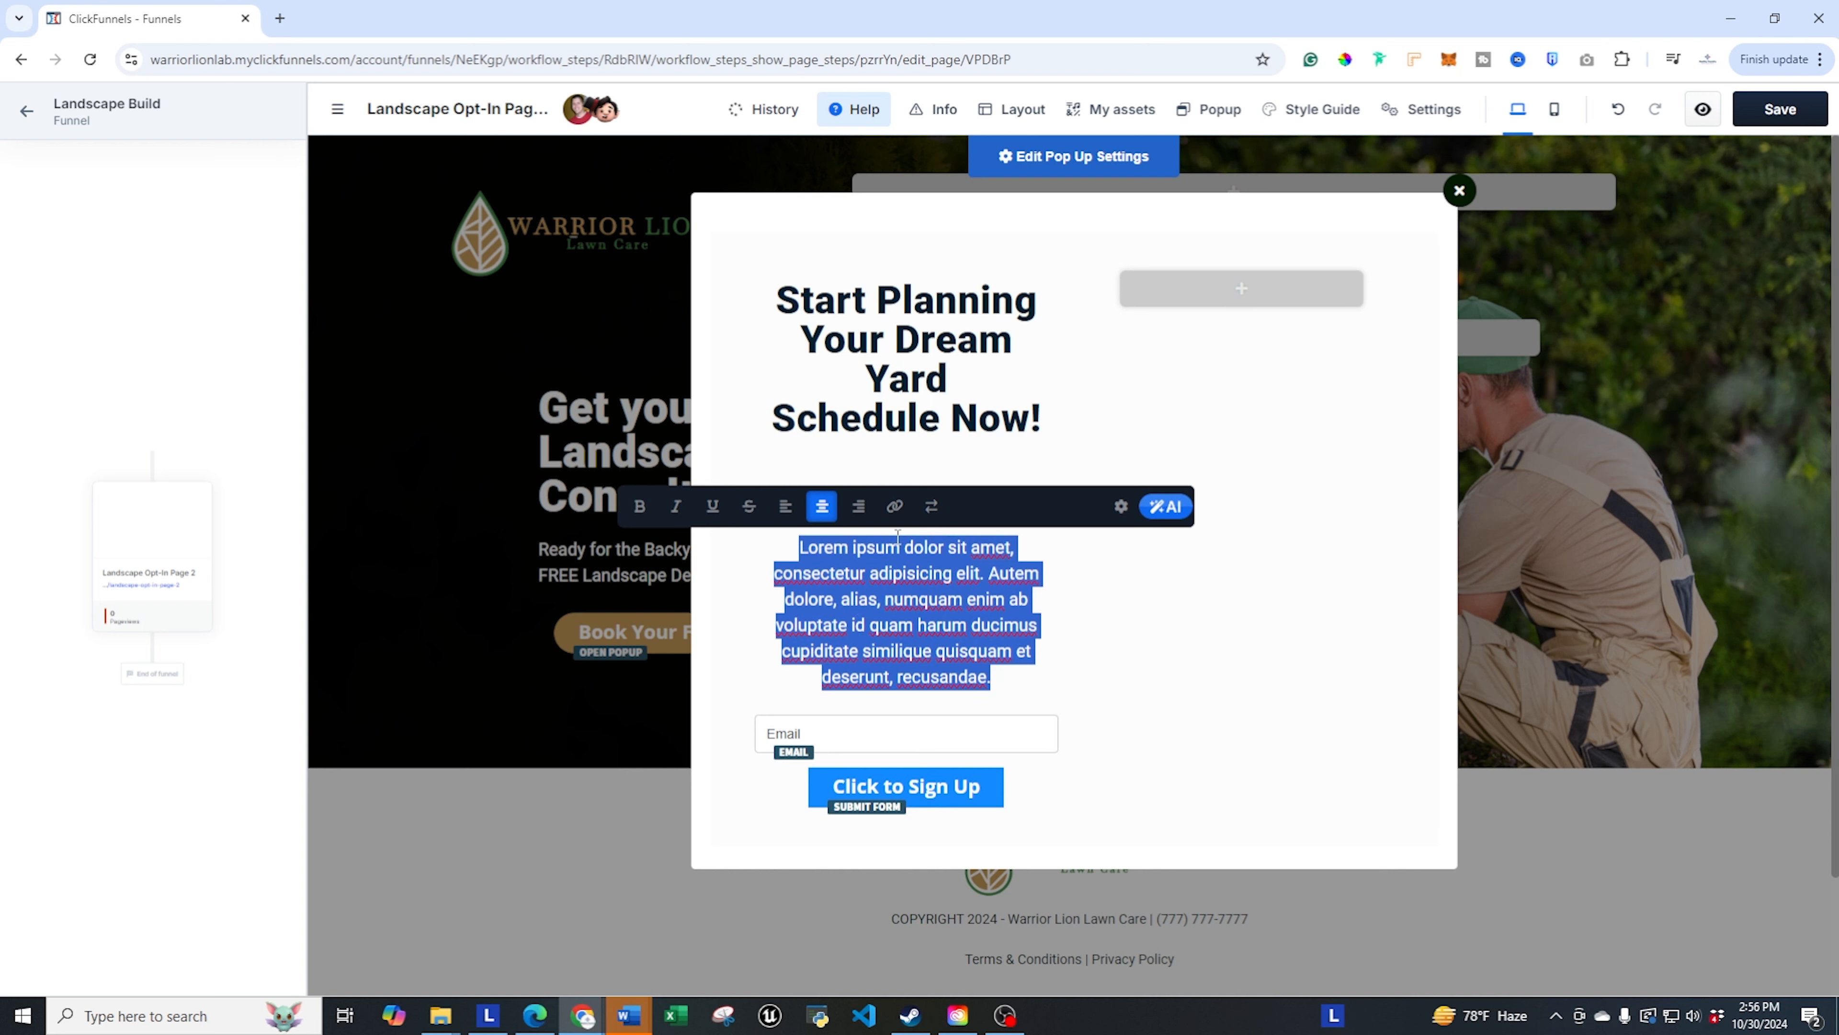
type("Love Your Outdoors Again! Schedule Your Free Landscape Design Consultation and See What’s Possible!")
left_click(952, 462)
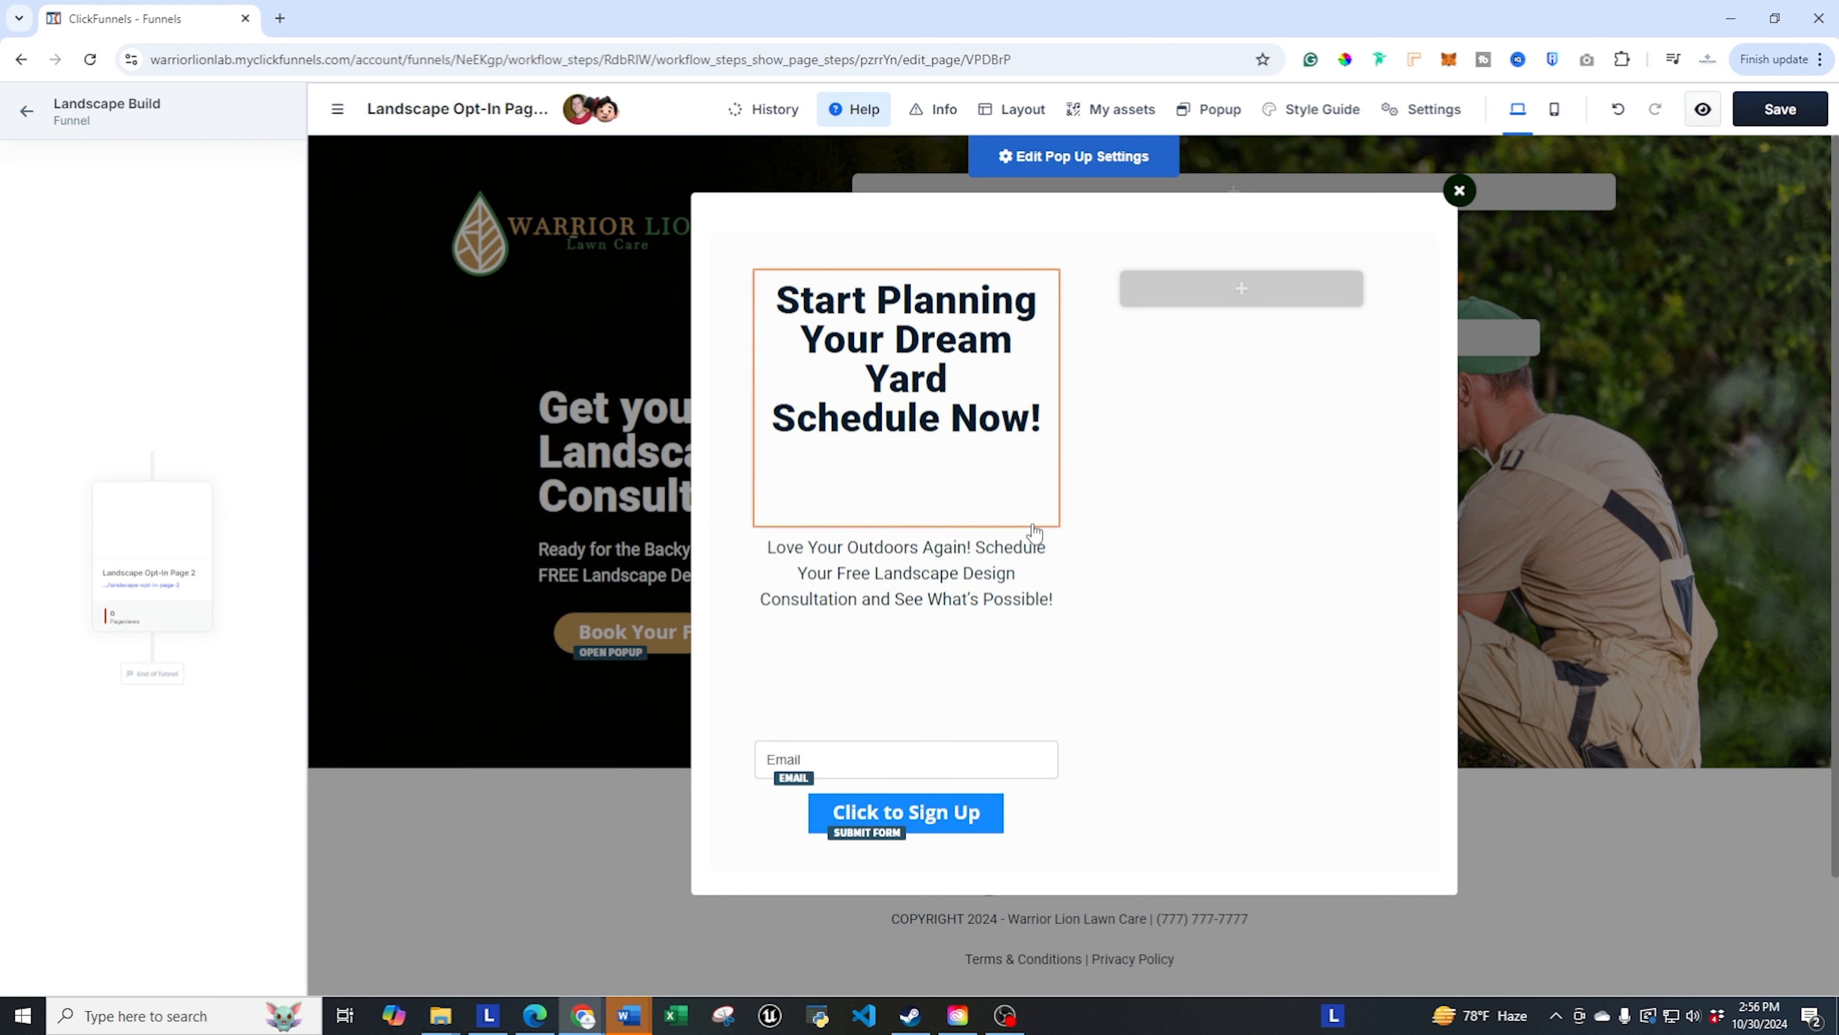
- Remove the empty lines at the end of the pop-up's headline and paragraph
left_click(1042, 425)
key("Delete")
key("Delete")
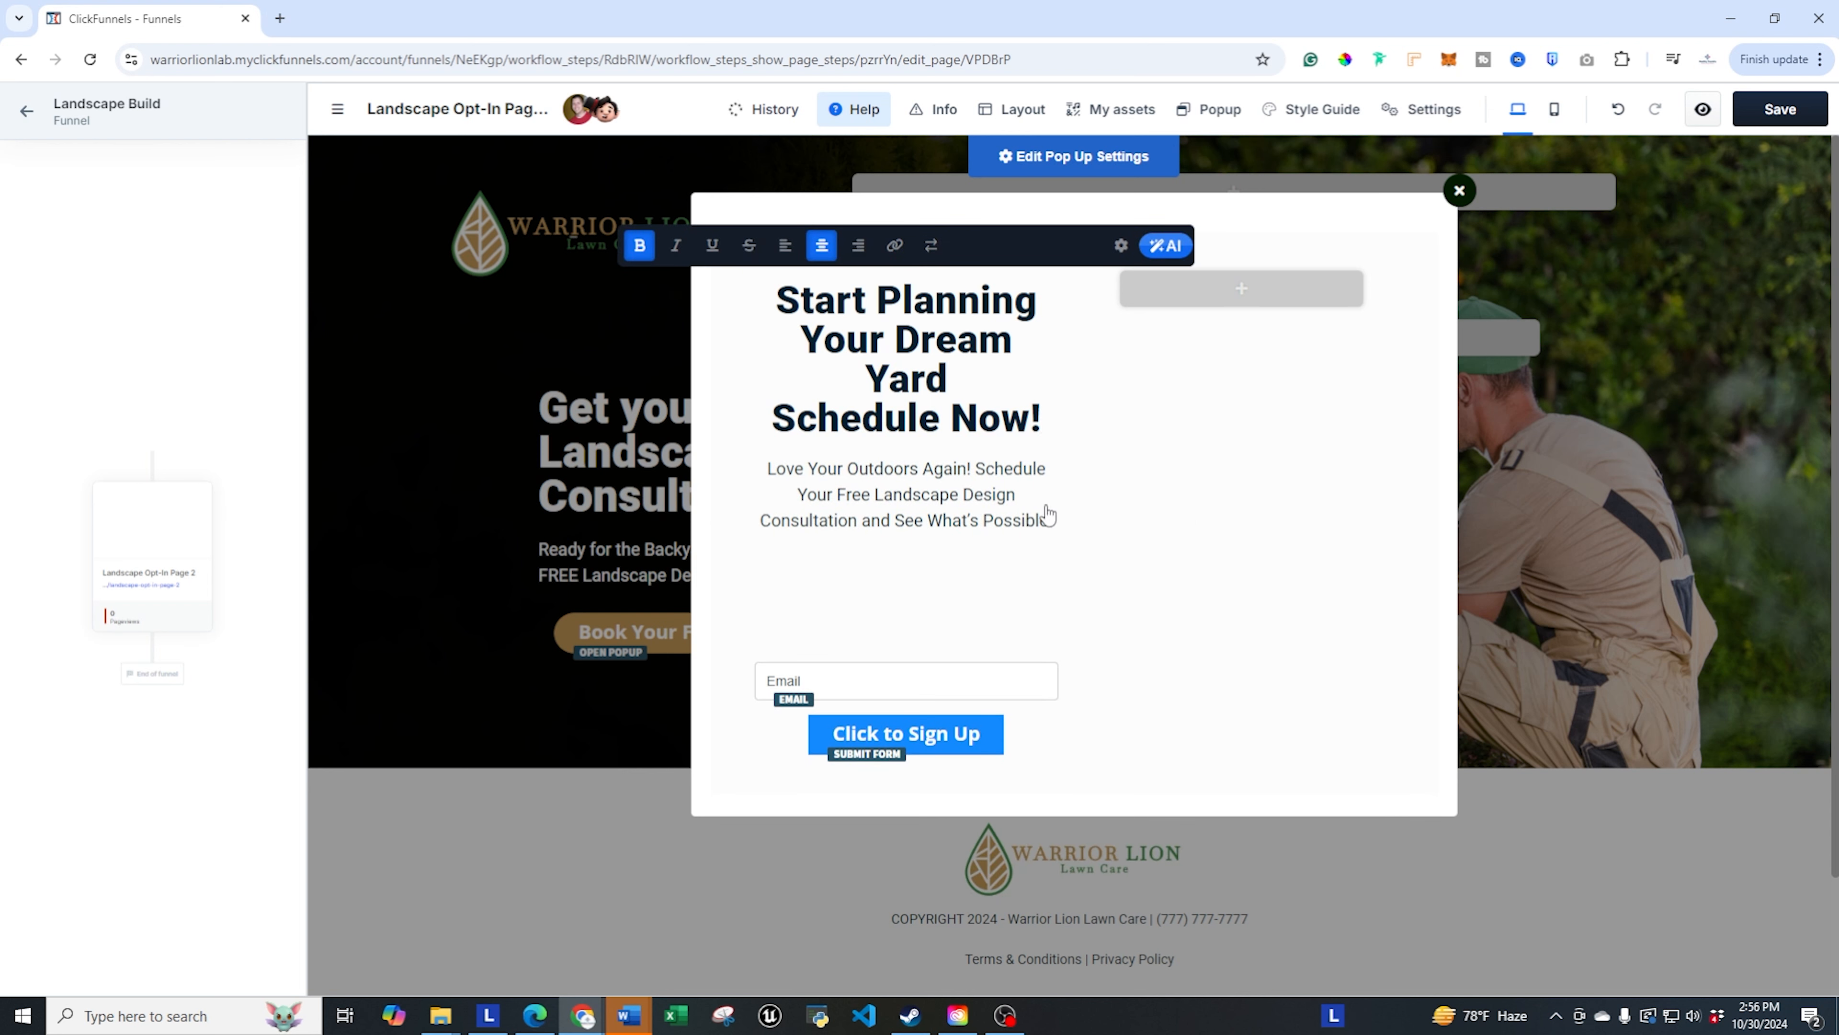
left_click(1056, 522)
left_click(1064, 522)
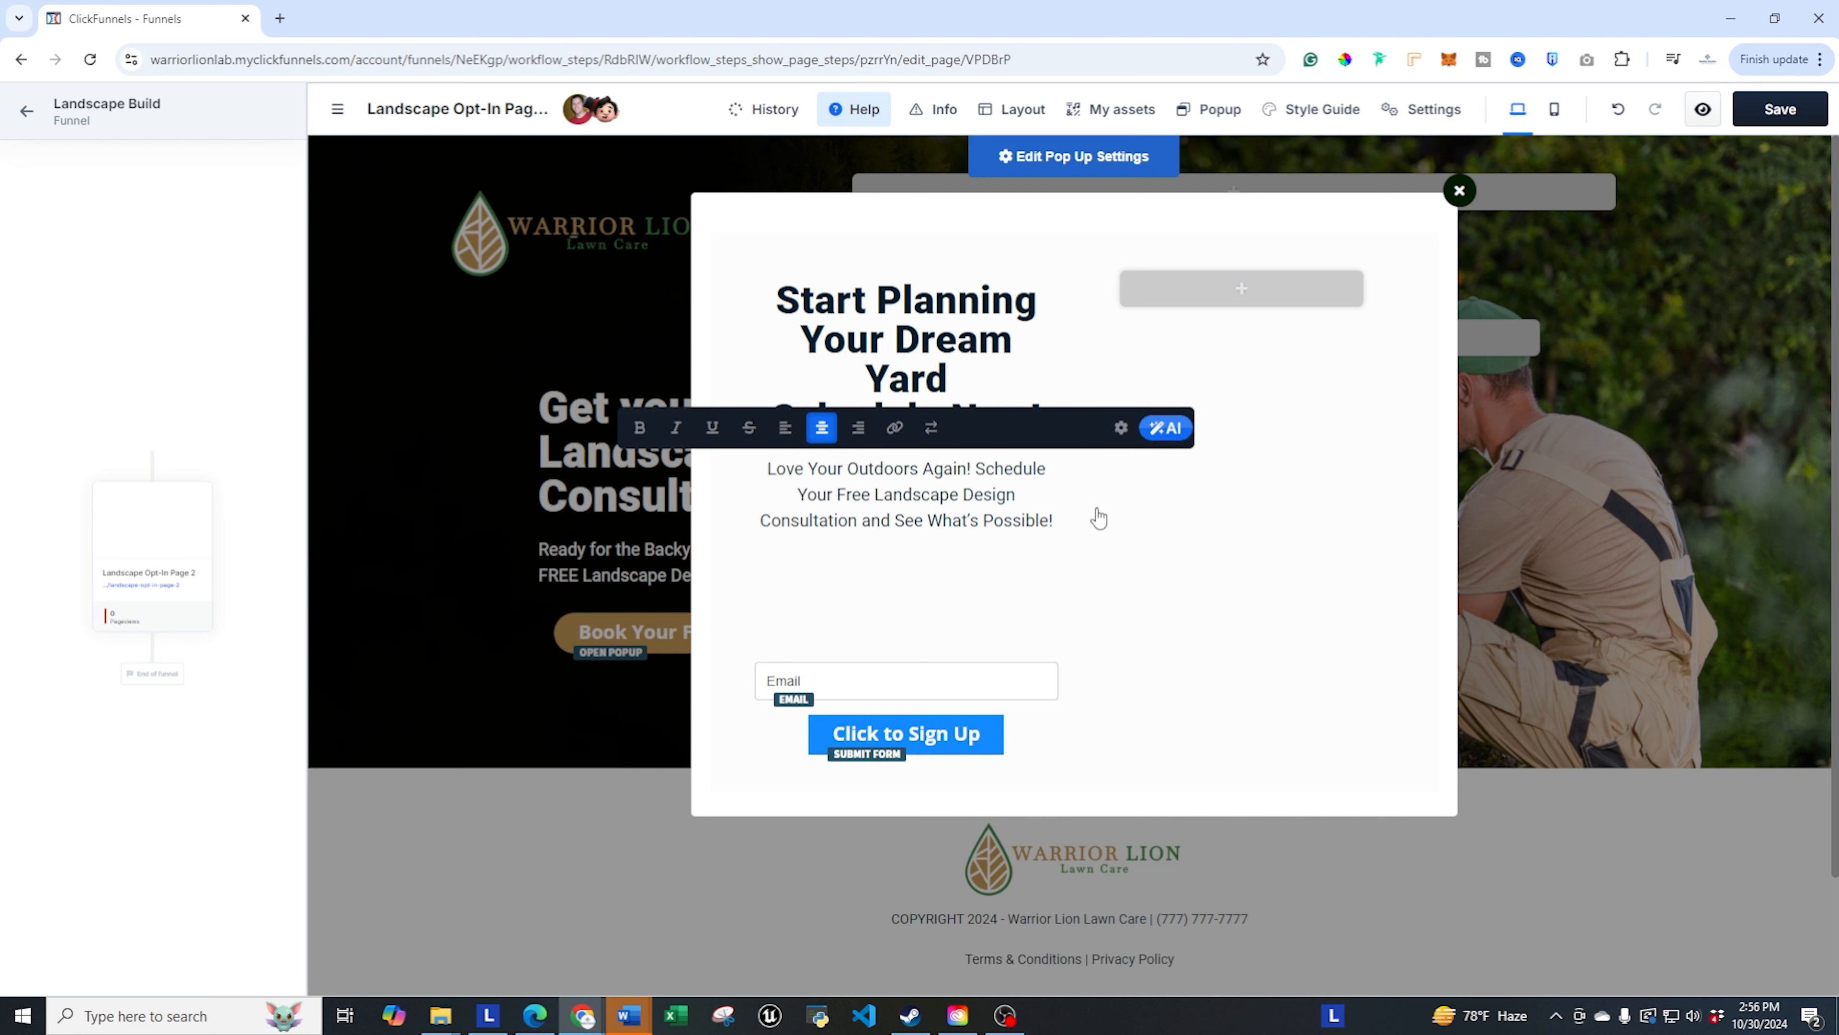
key("Delete")
key("Delete")
key("Delete")
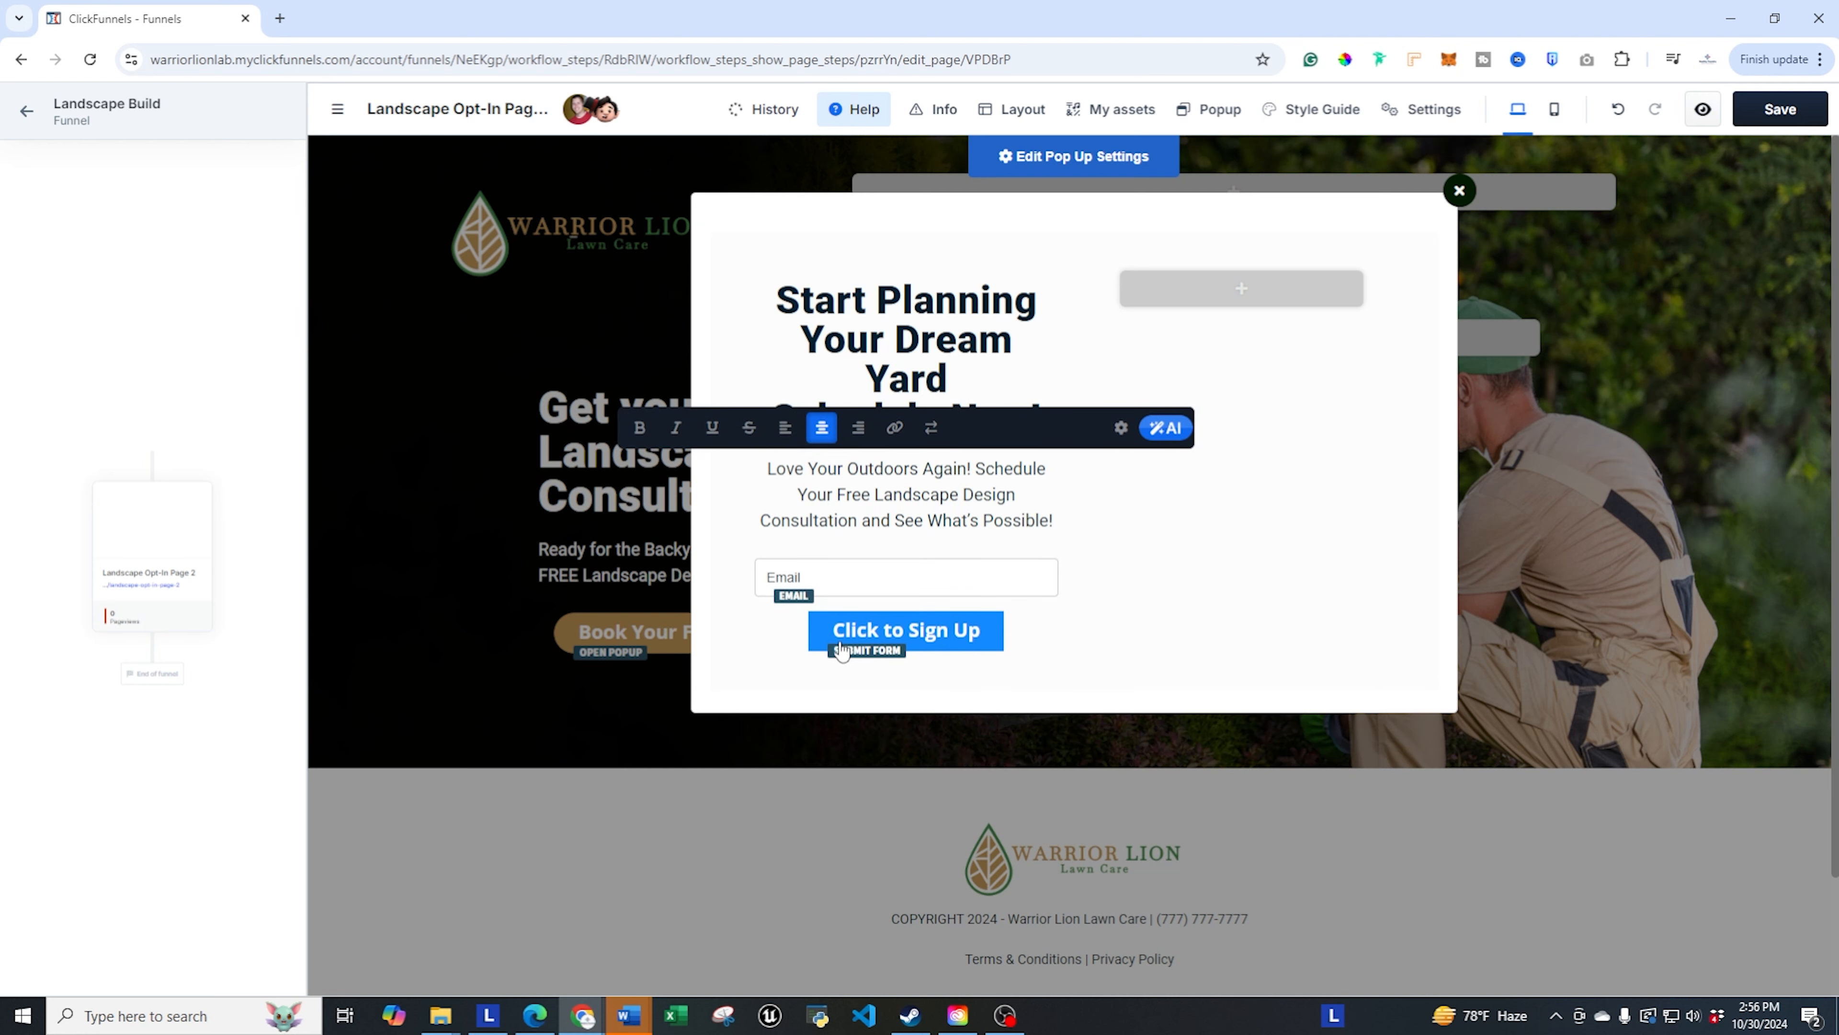
- Change the pop-up button's text to "Book My Free Session Todays!"
left_click(942, 633)
left_click(977, 637)
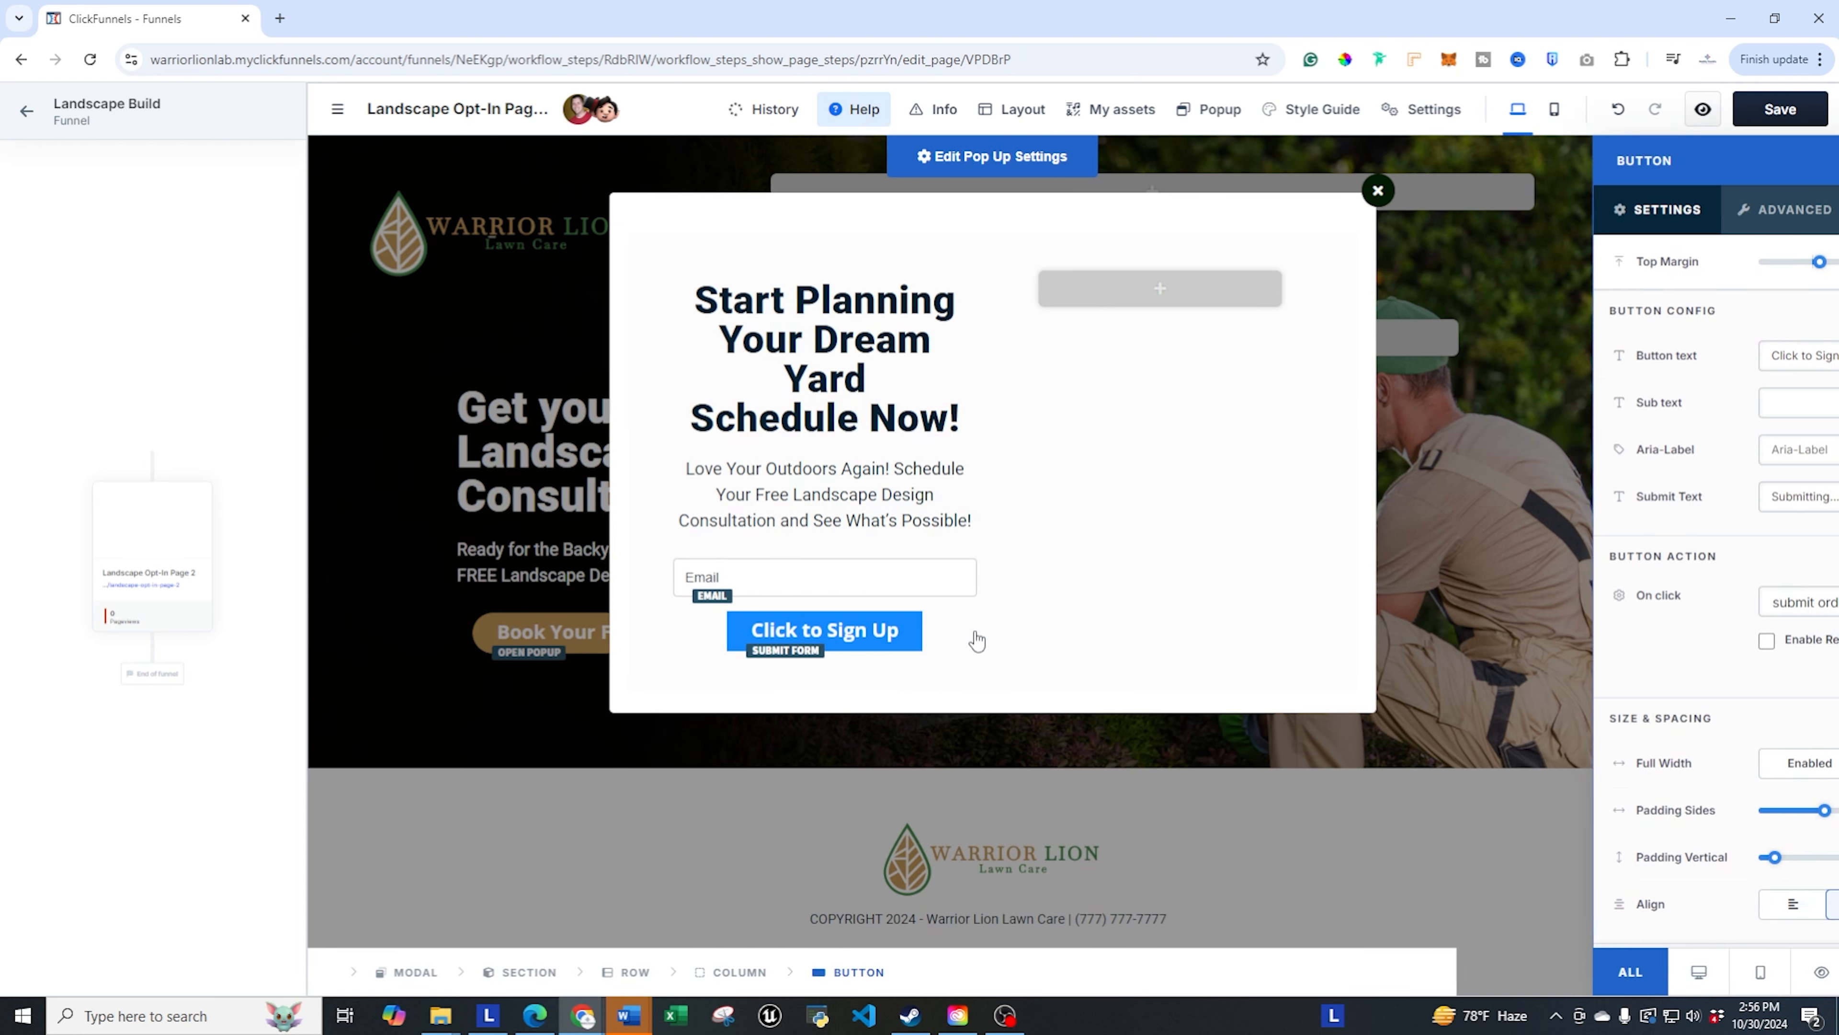
triple_click(1698, 355)
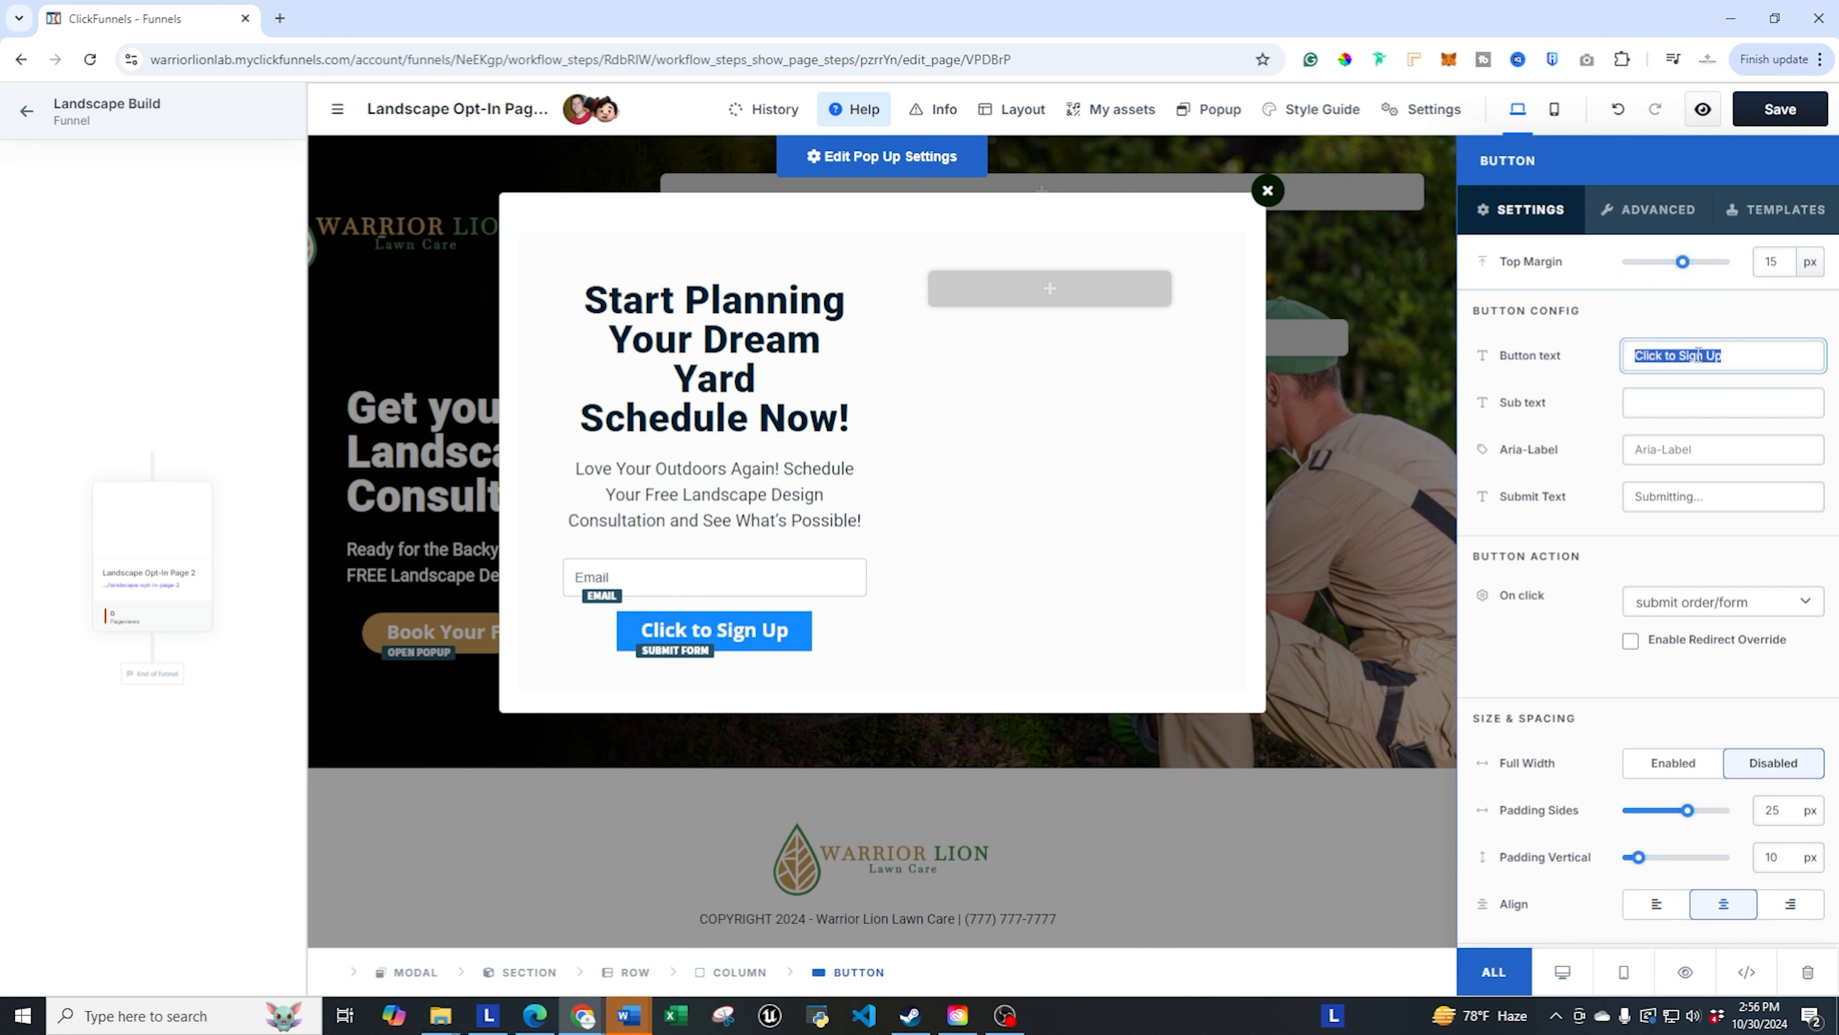
type("B")
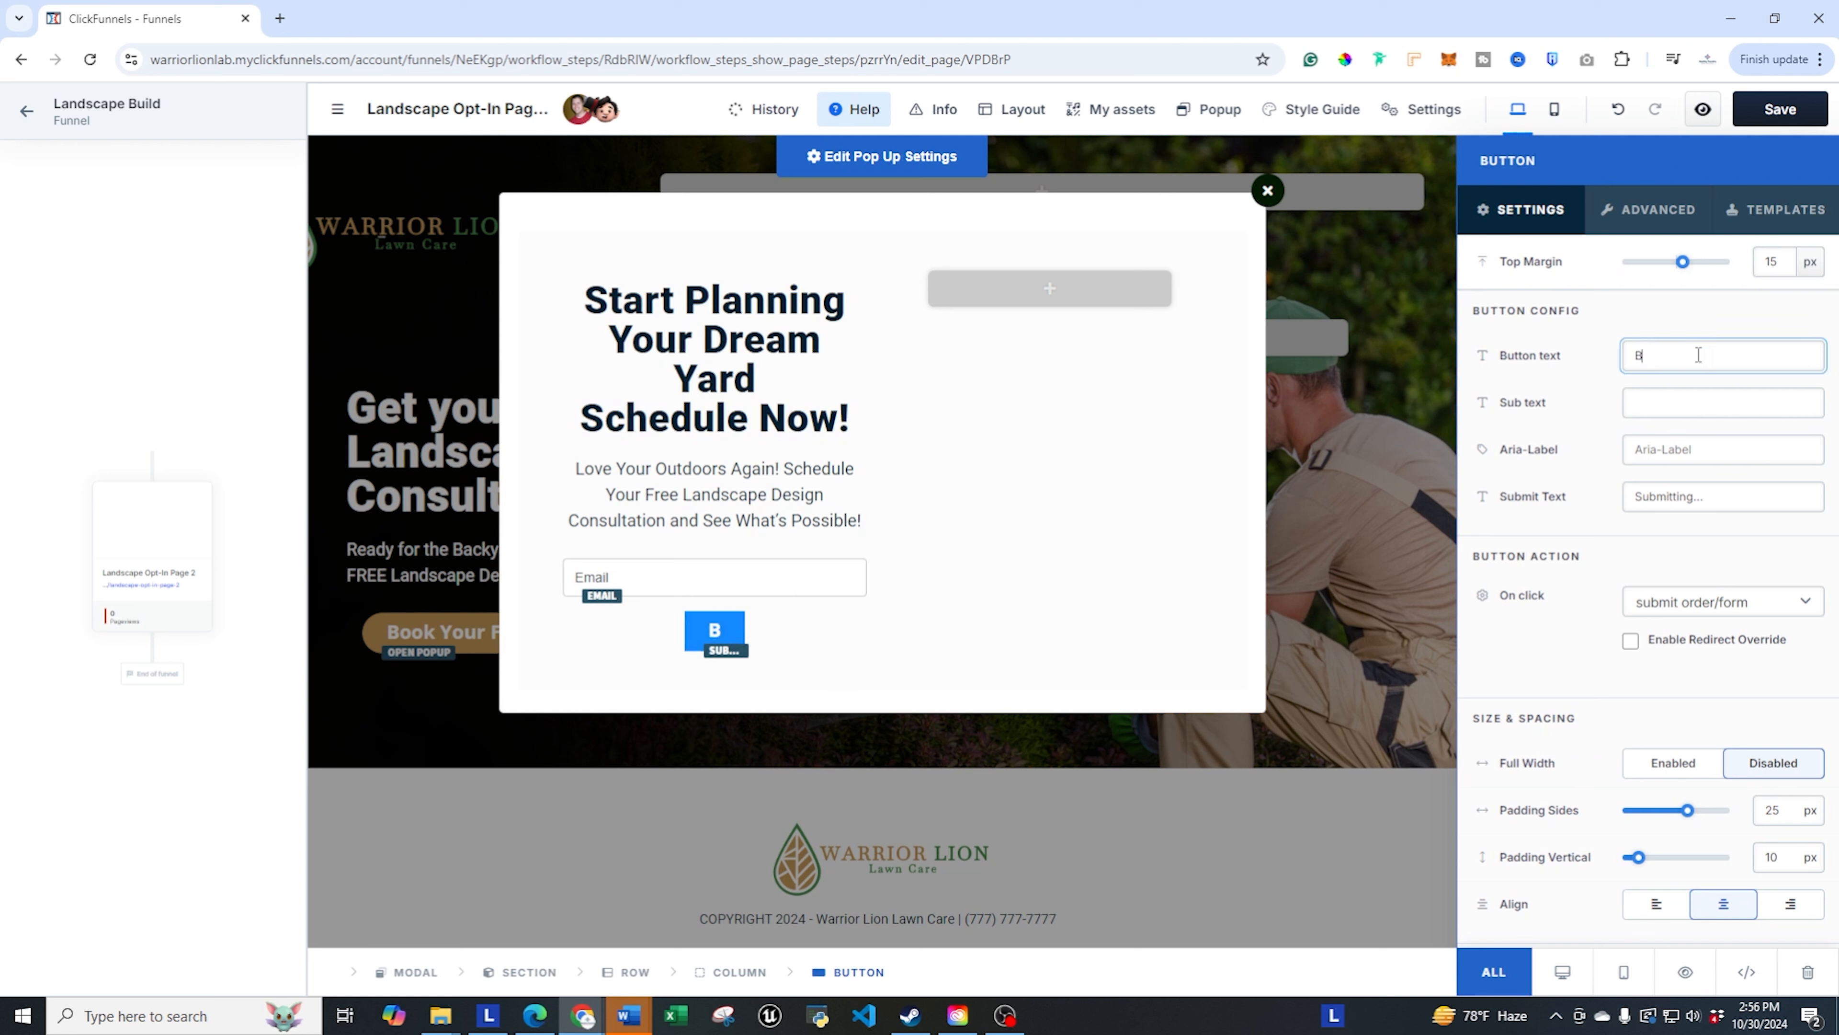
type("ook M")
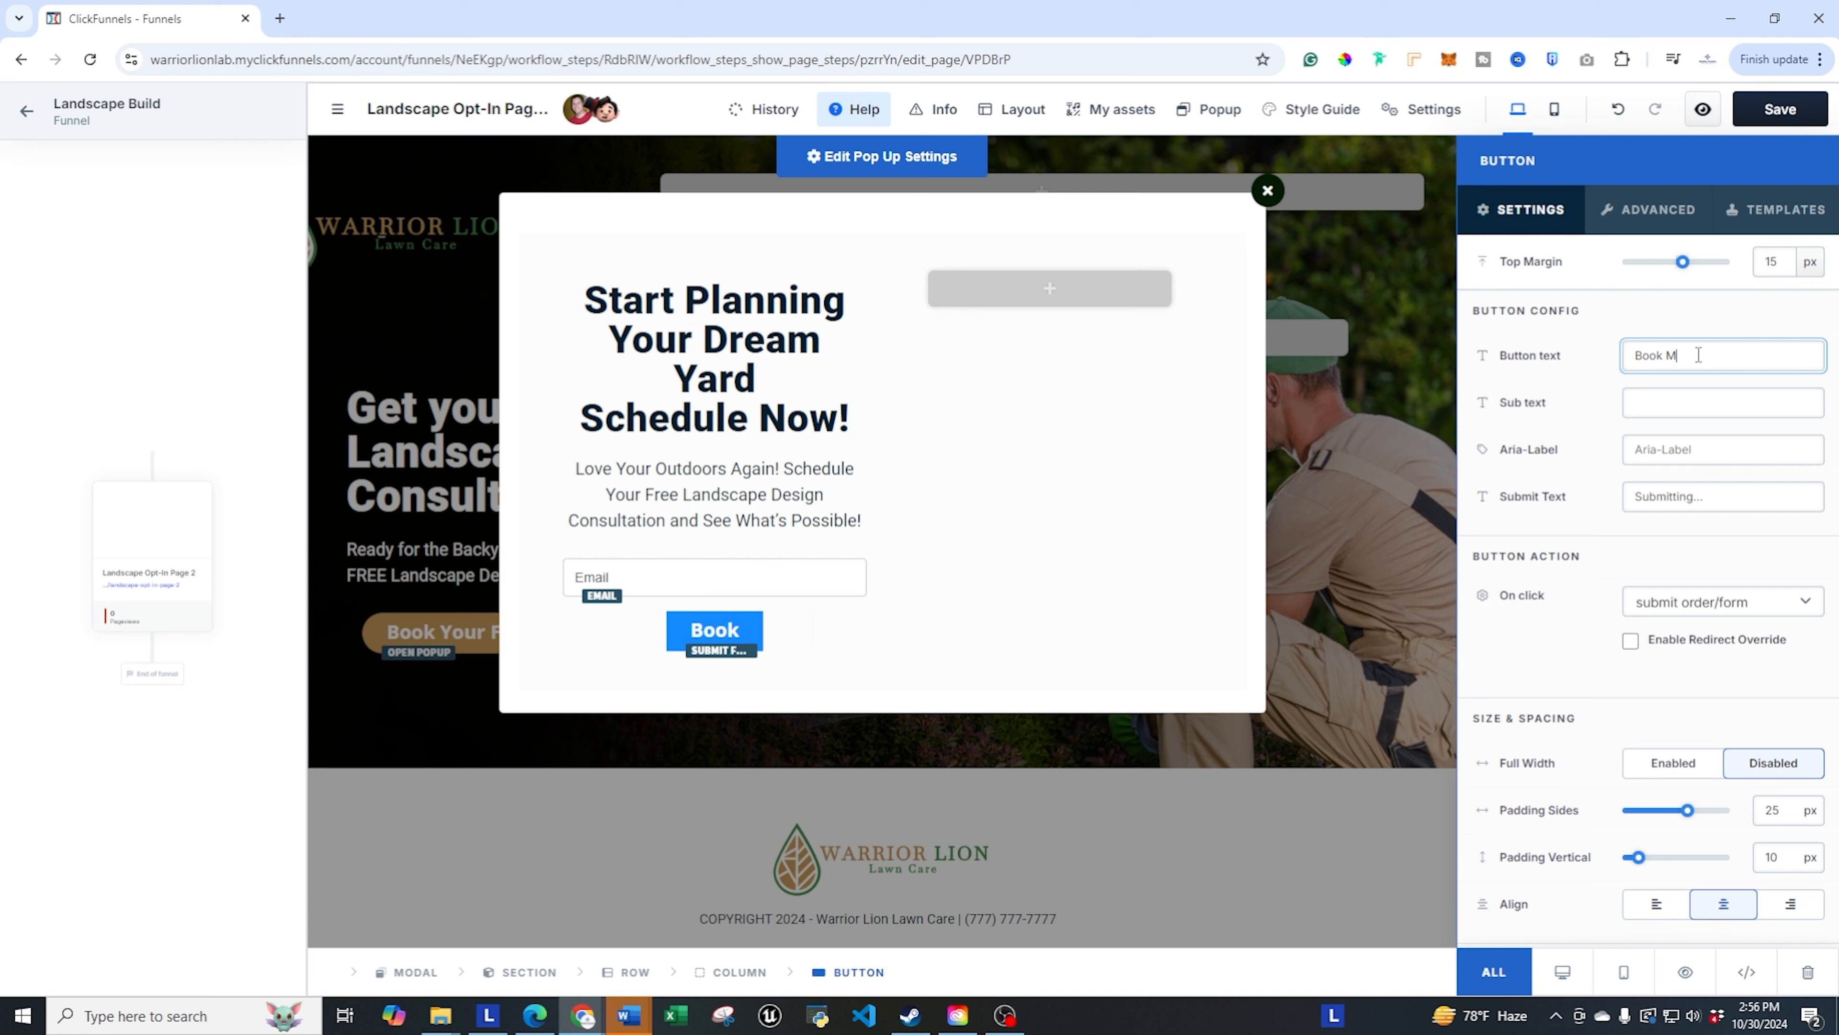
type("y Fr")
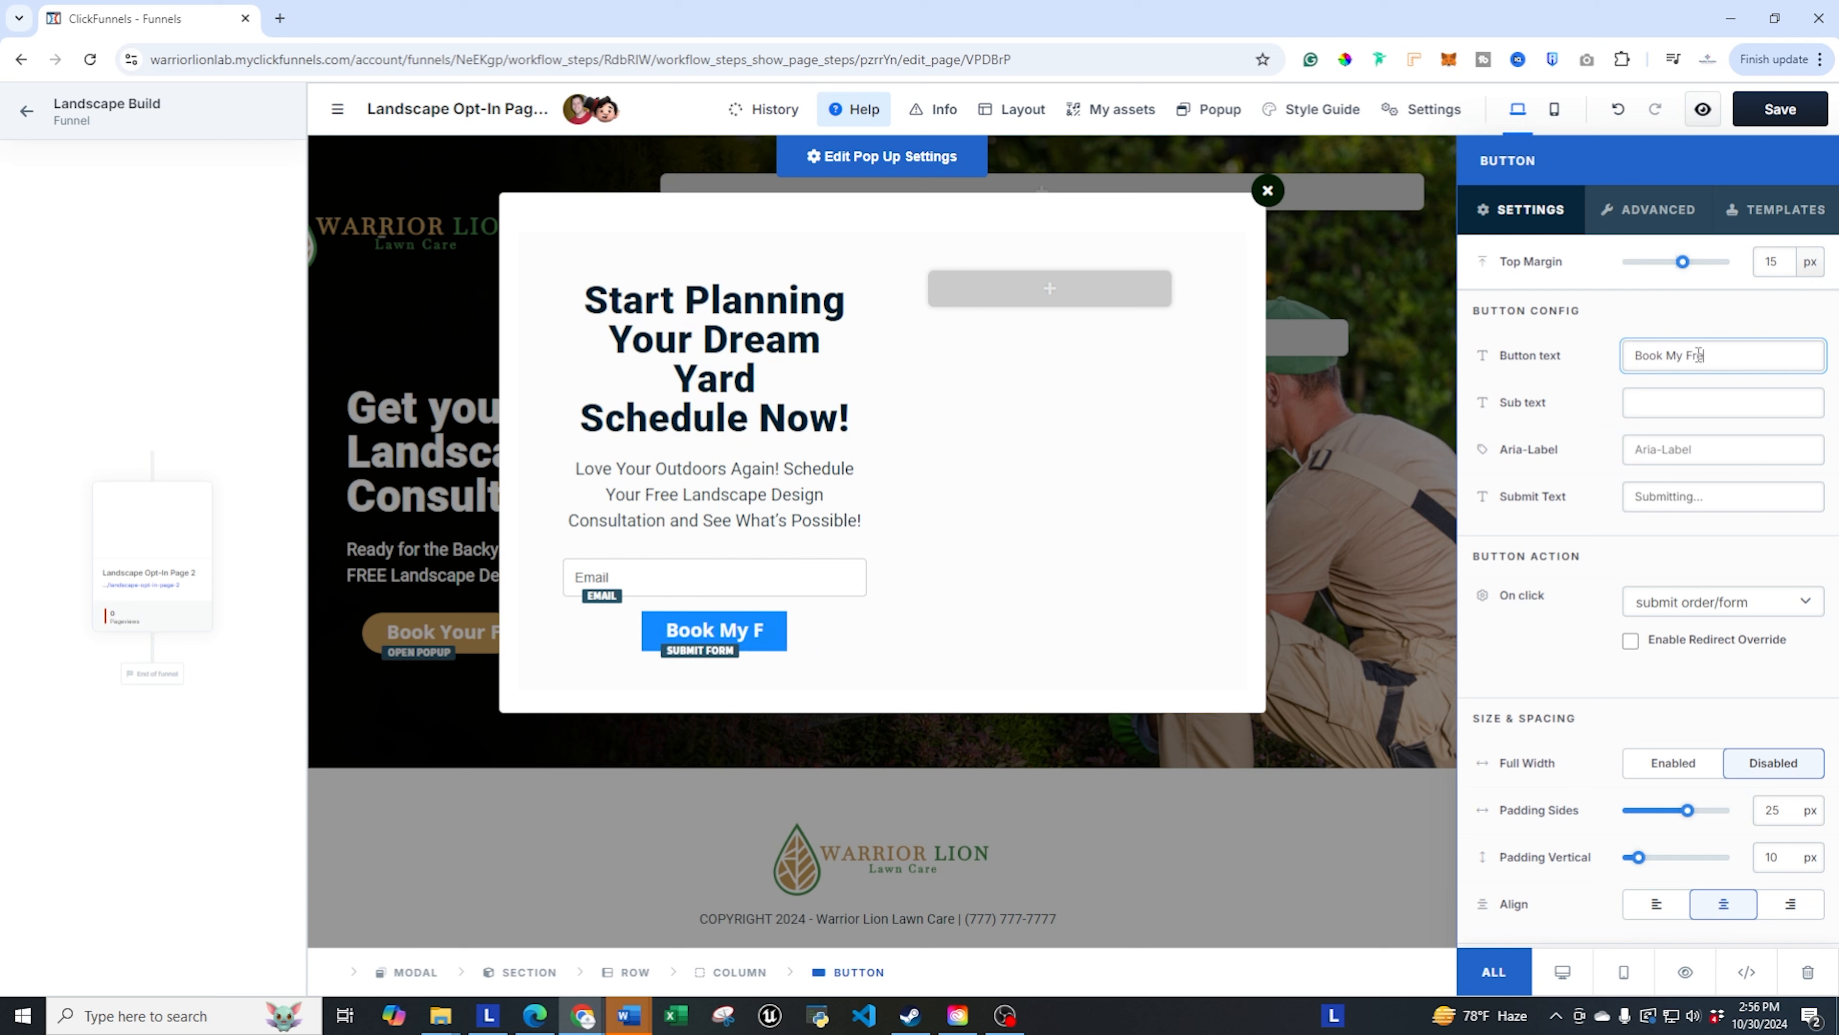
type("ee ")
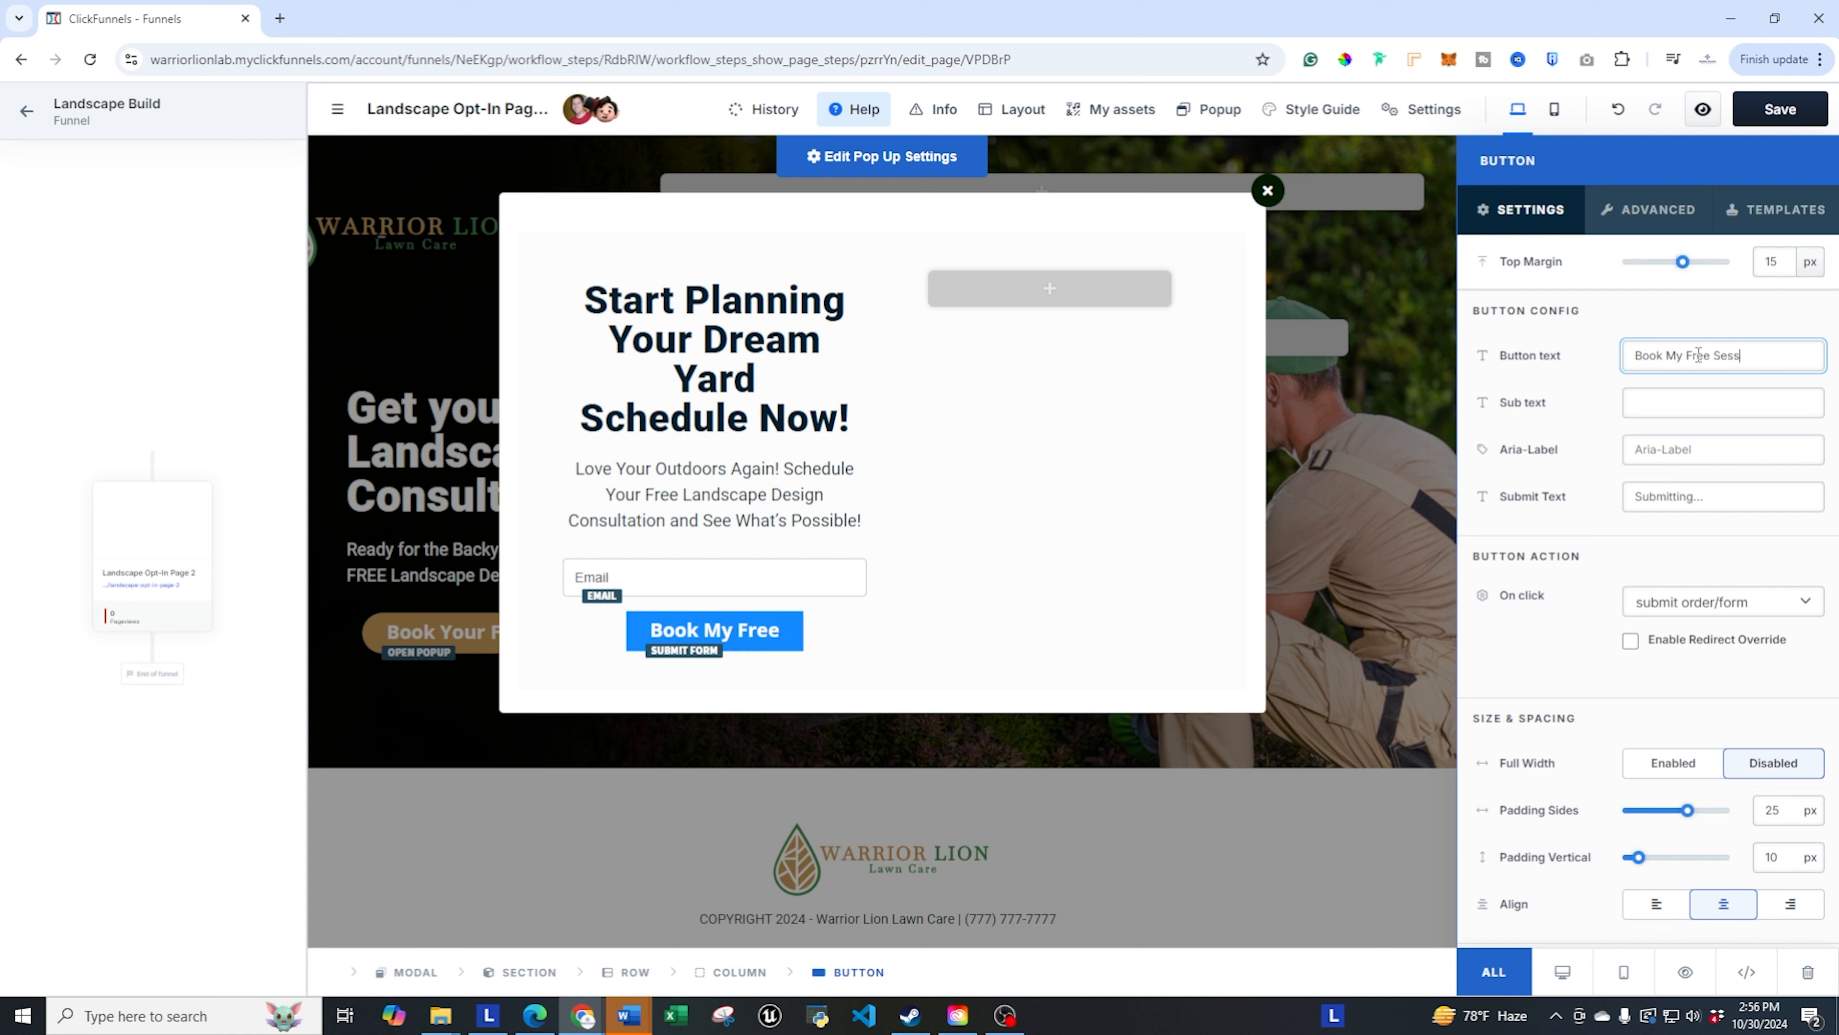
type("Sessios ")
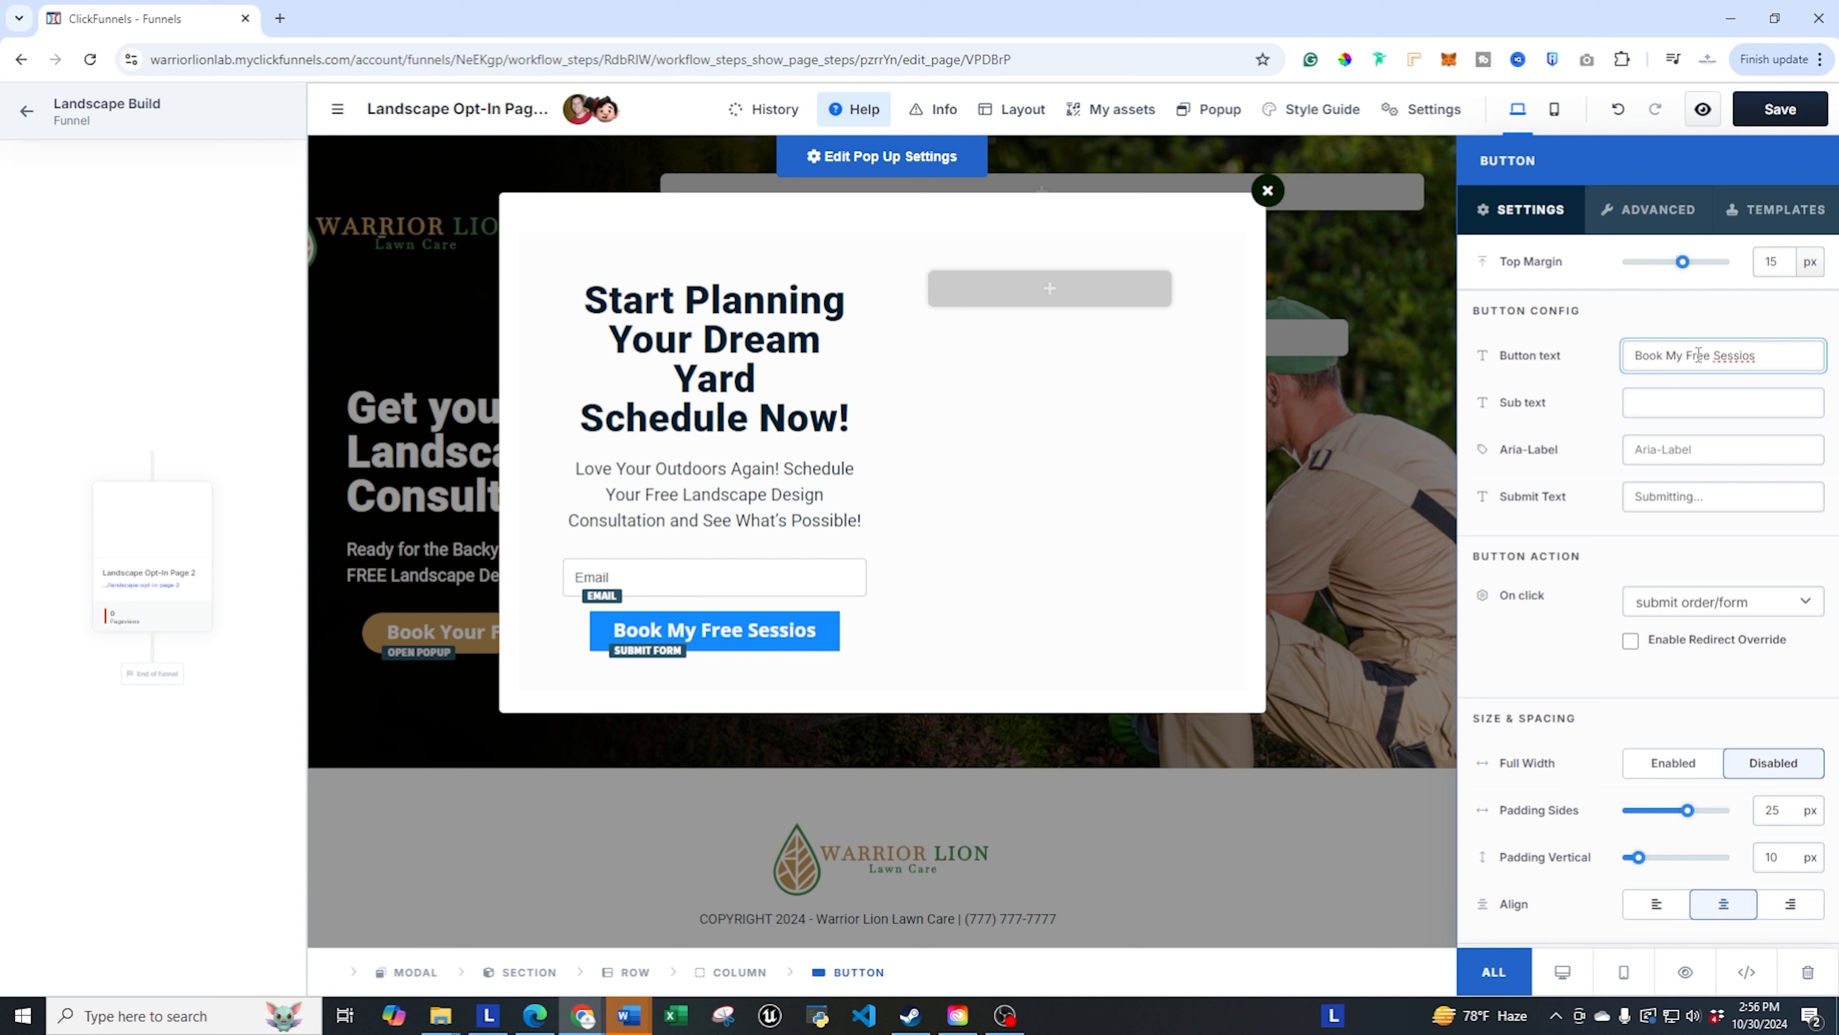
type("Todays")
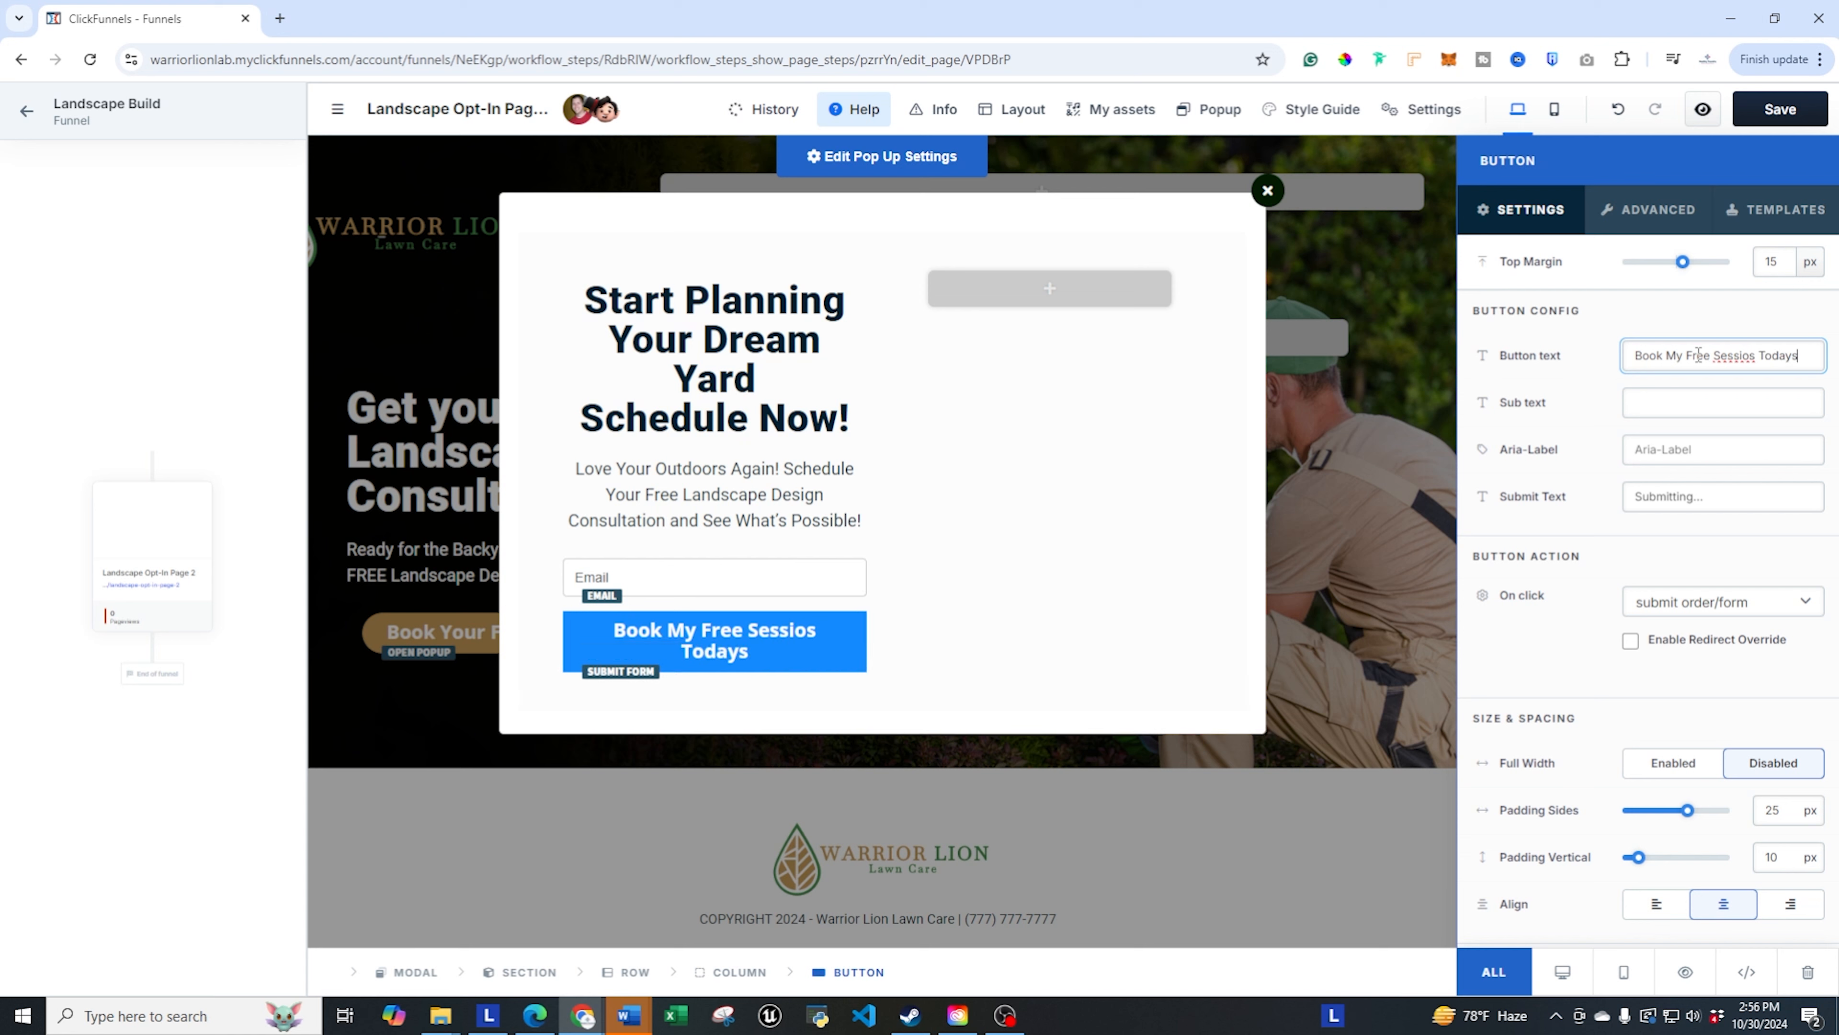
type("!")
right_click(1742, 353)
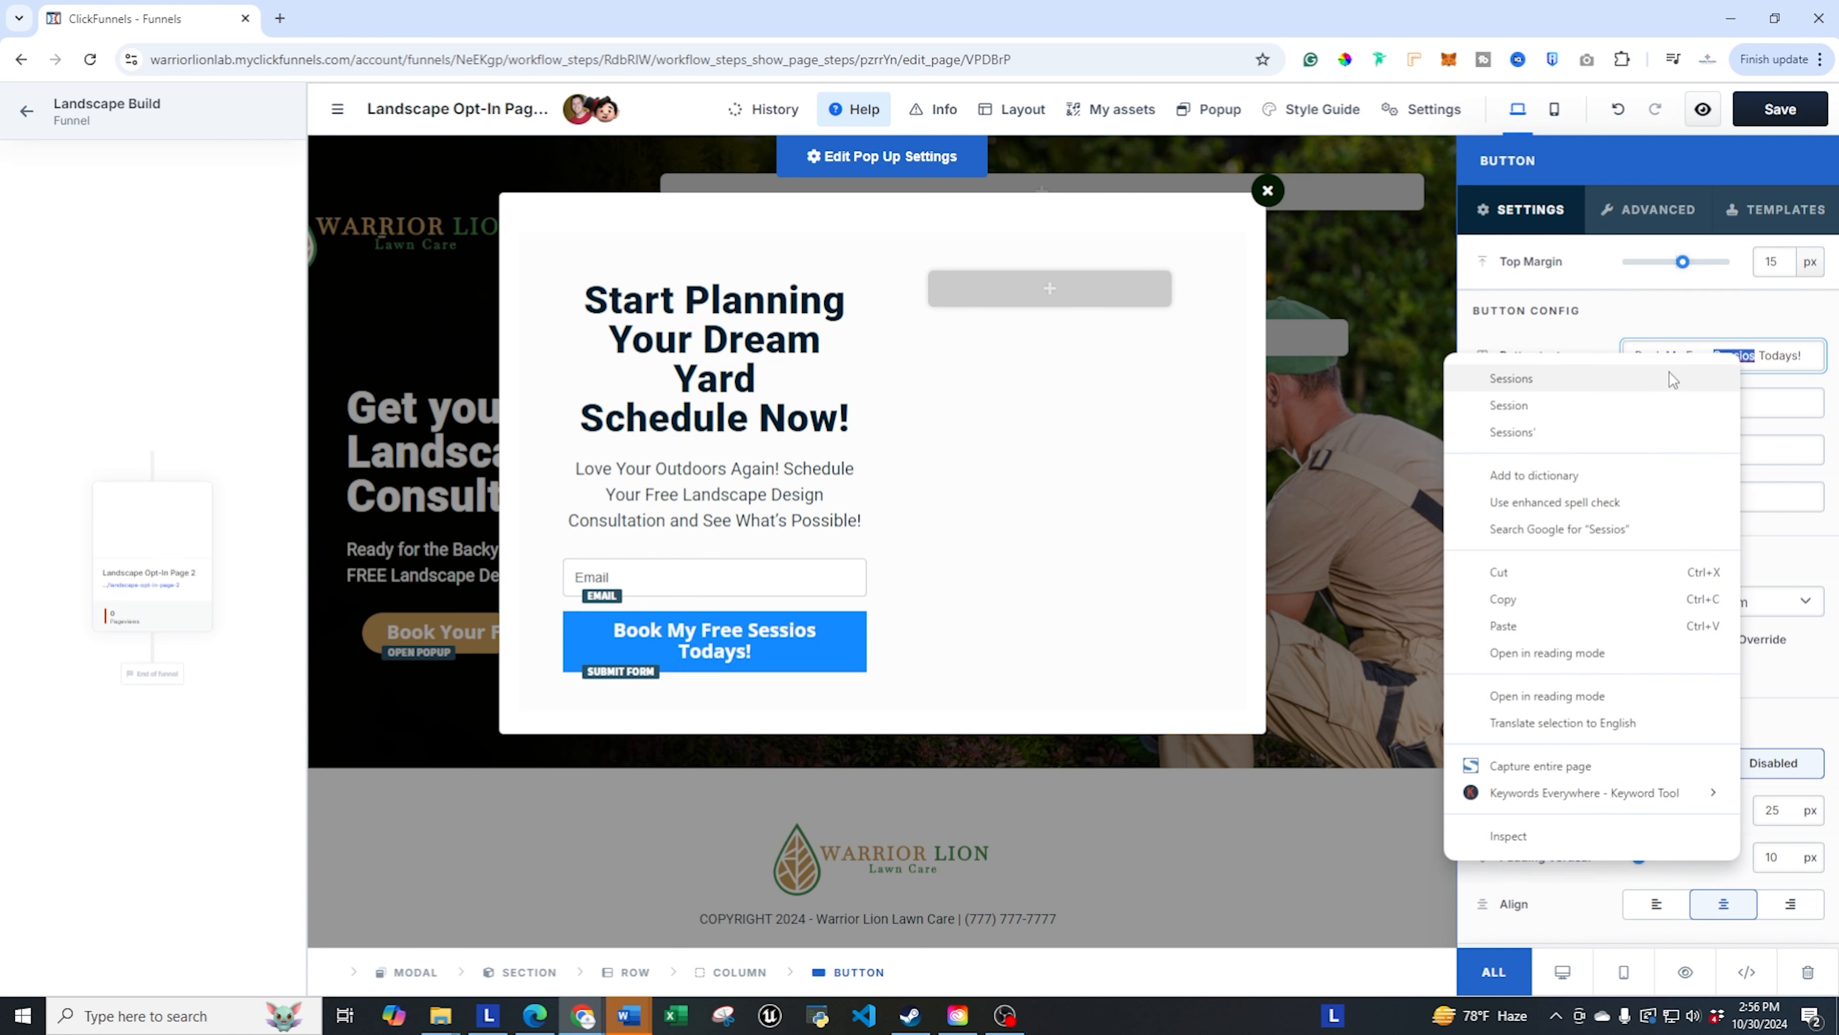
left_click(1531, 410)
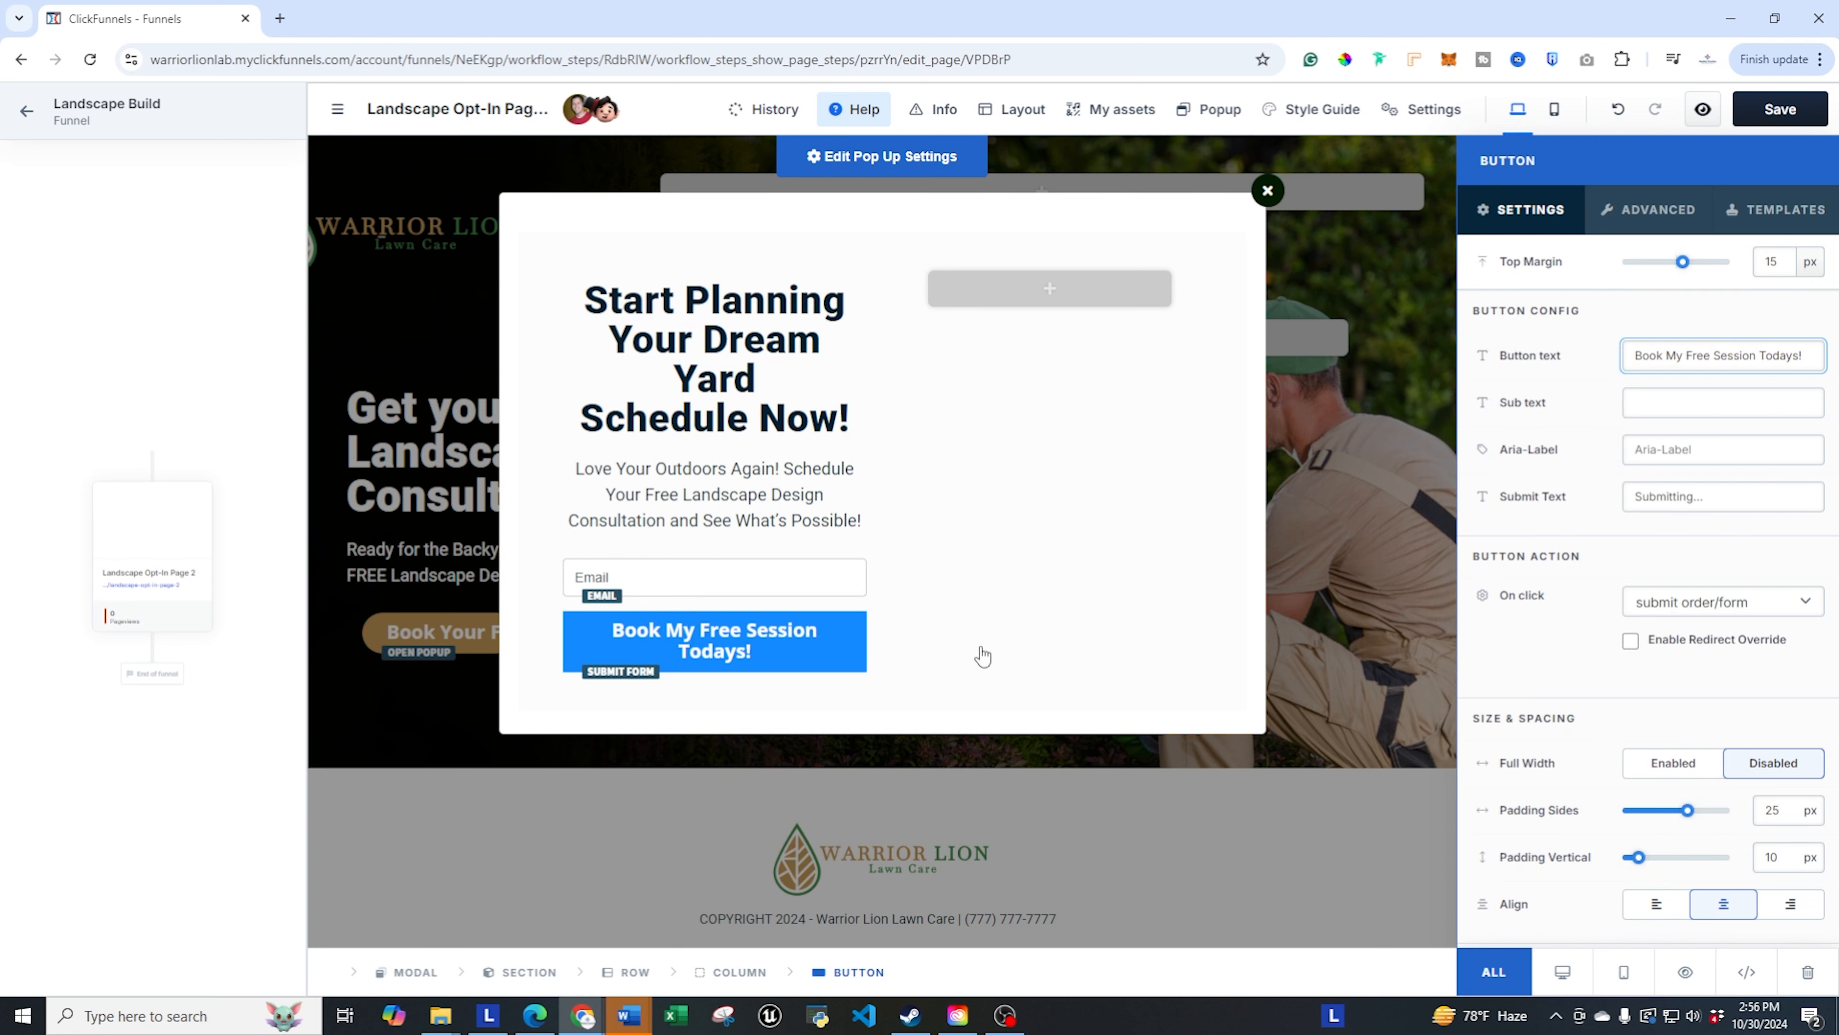
left_click(1034, 636)
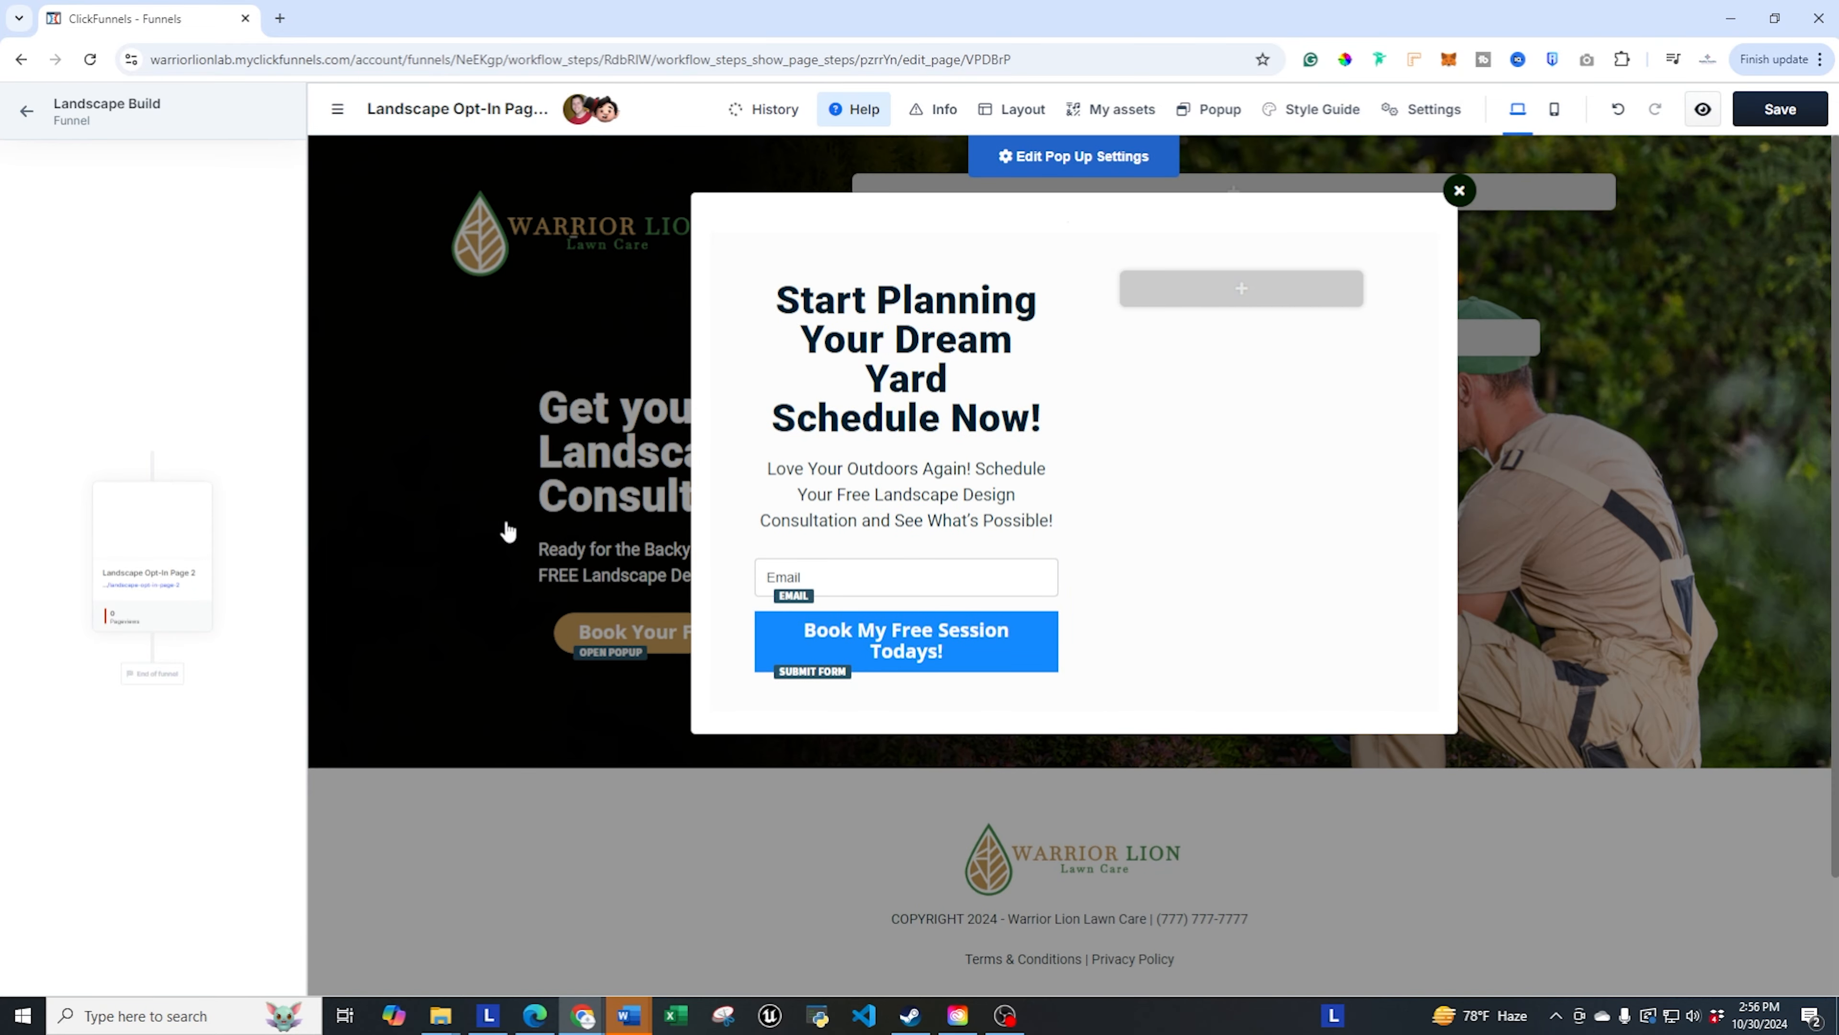
- Set the default background of the pop-up's submit button to the recently used tan-gold color
left_click(1013, 622)
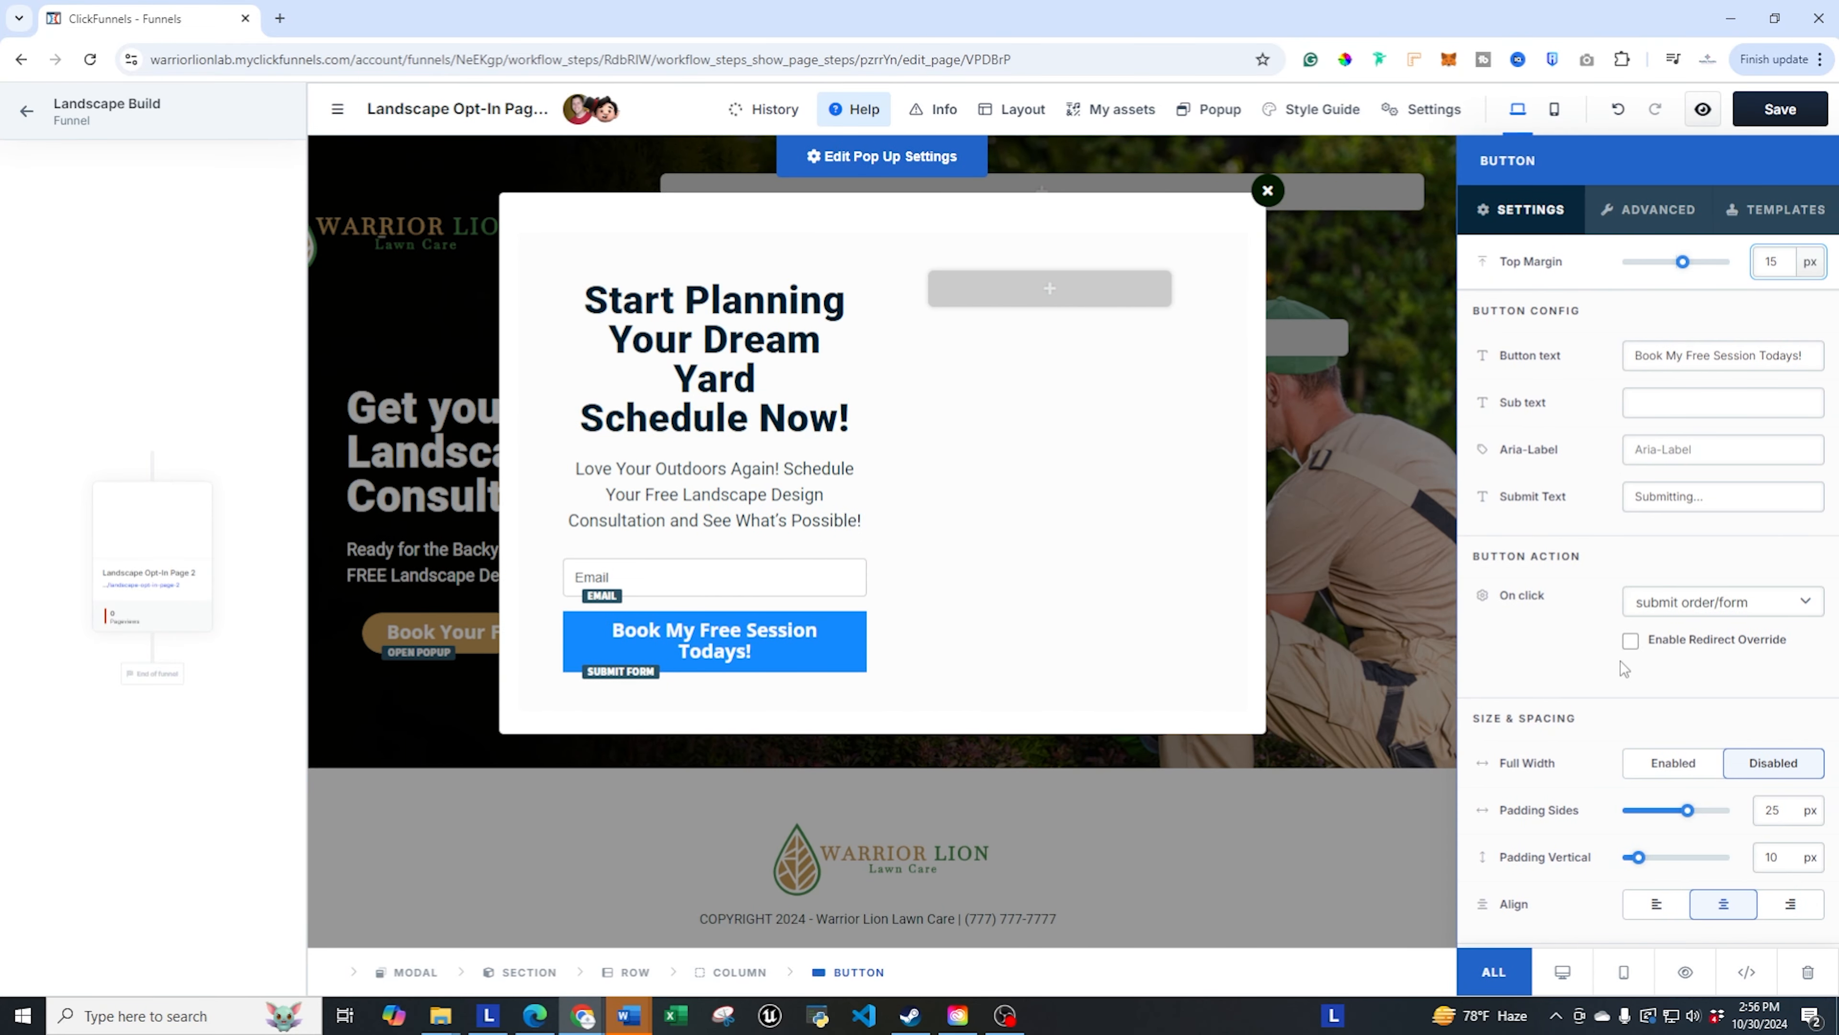
scroll(1625, 670, "down", 4)
left_click(1810, 695)
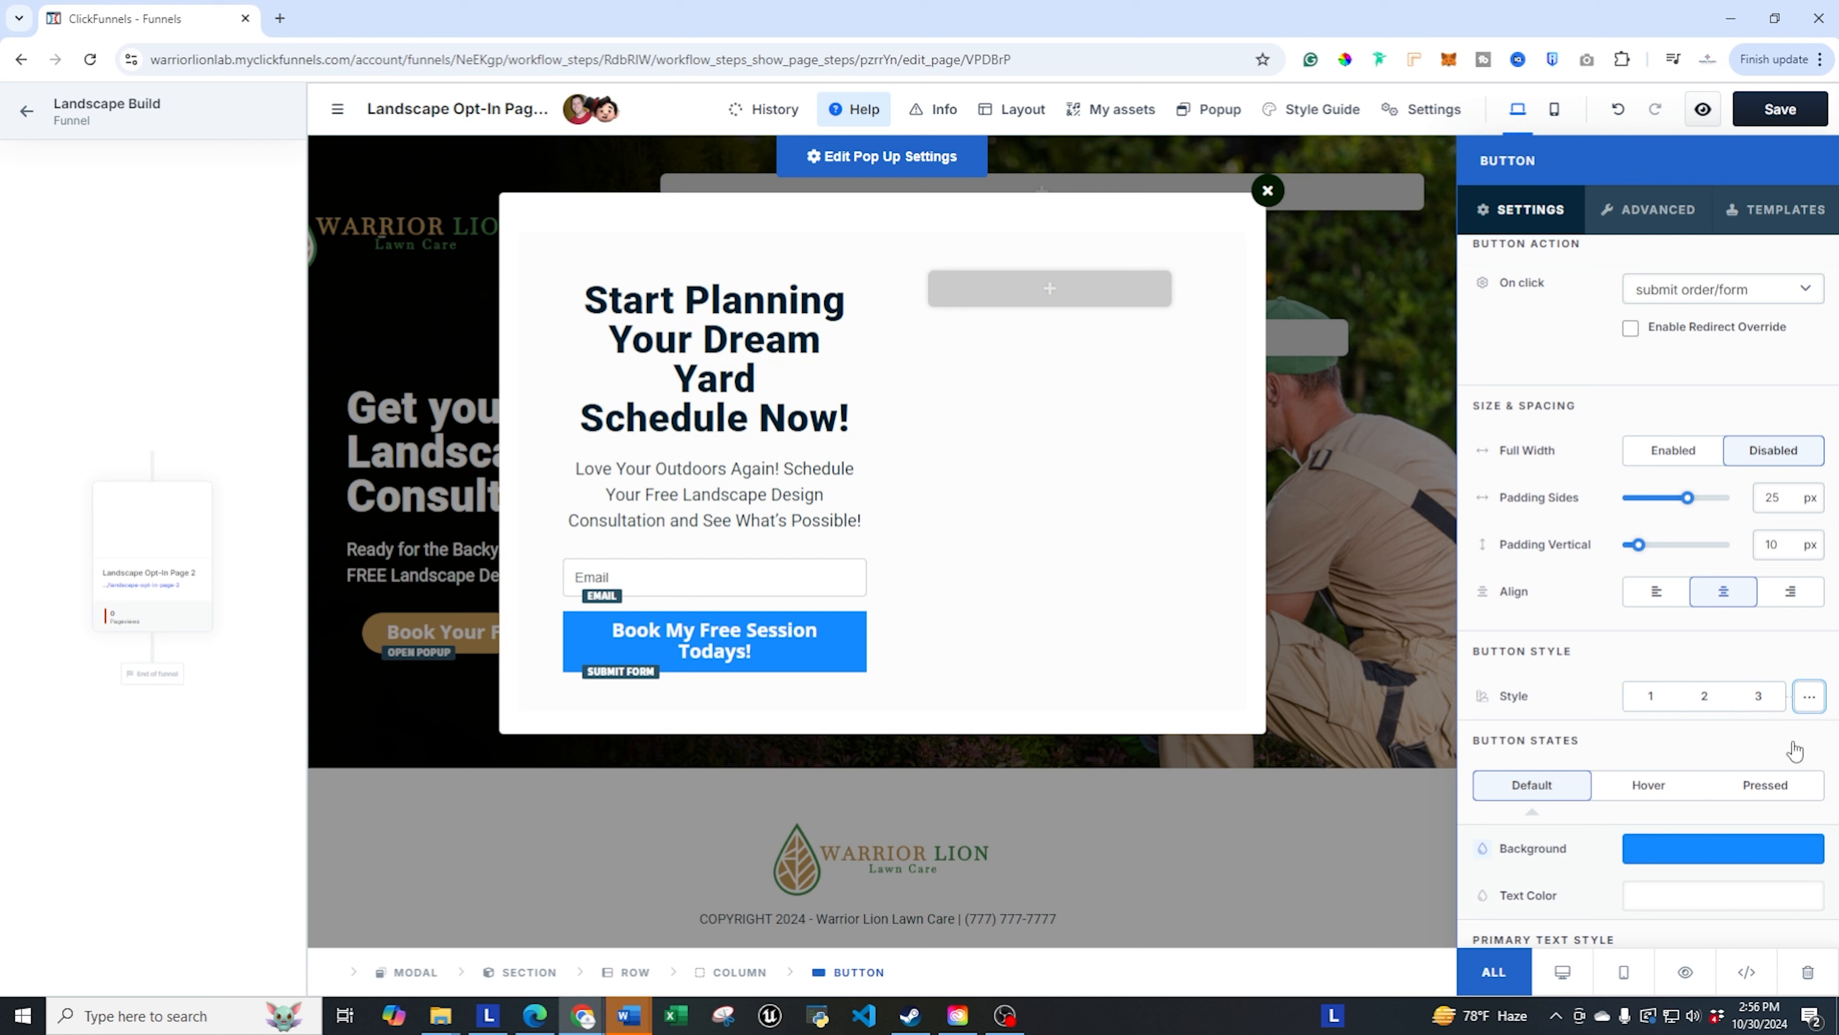
left_click(1680, 846)
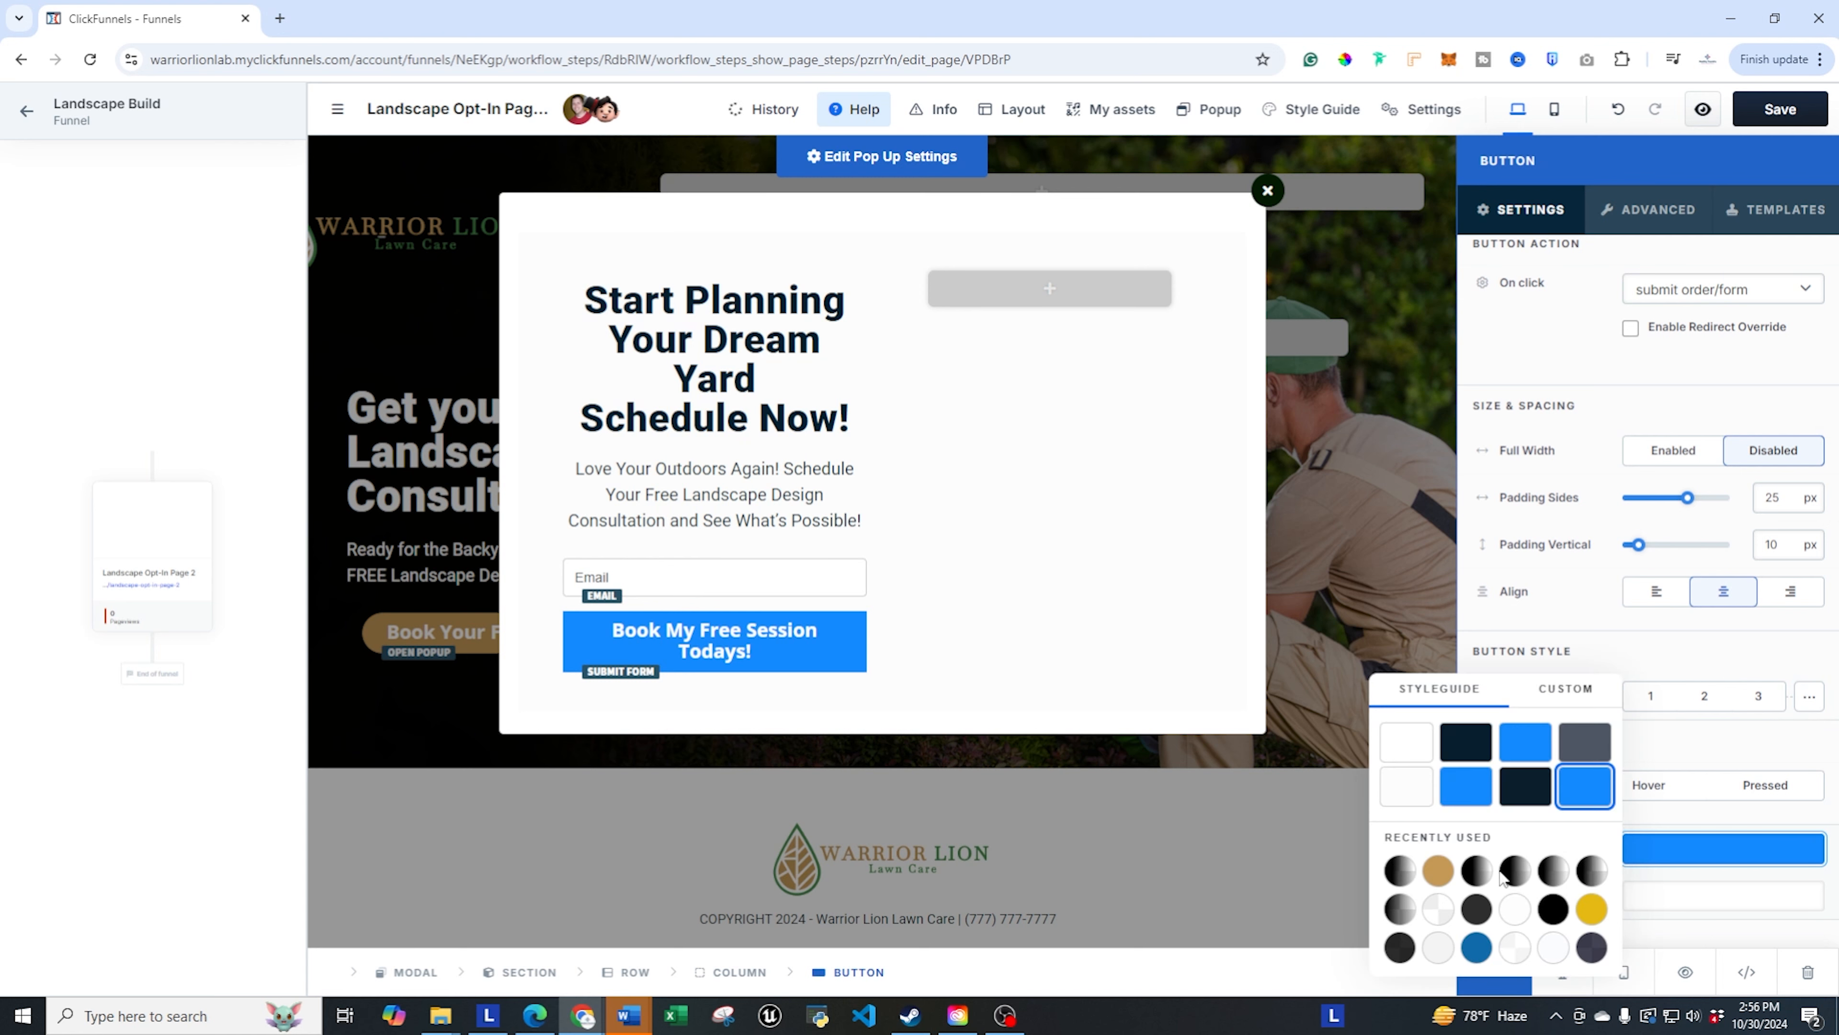
left_click(1437, 872)
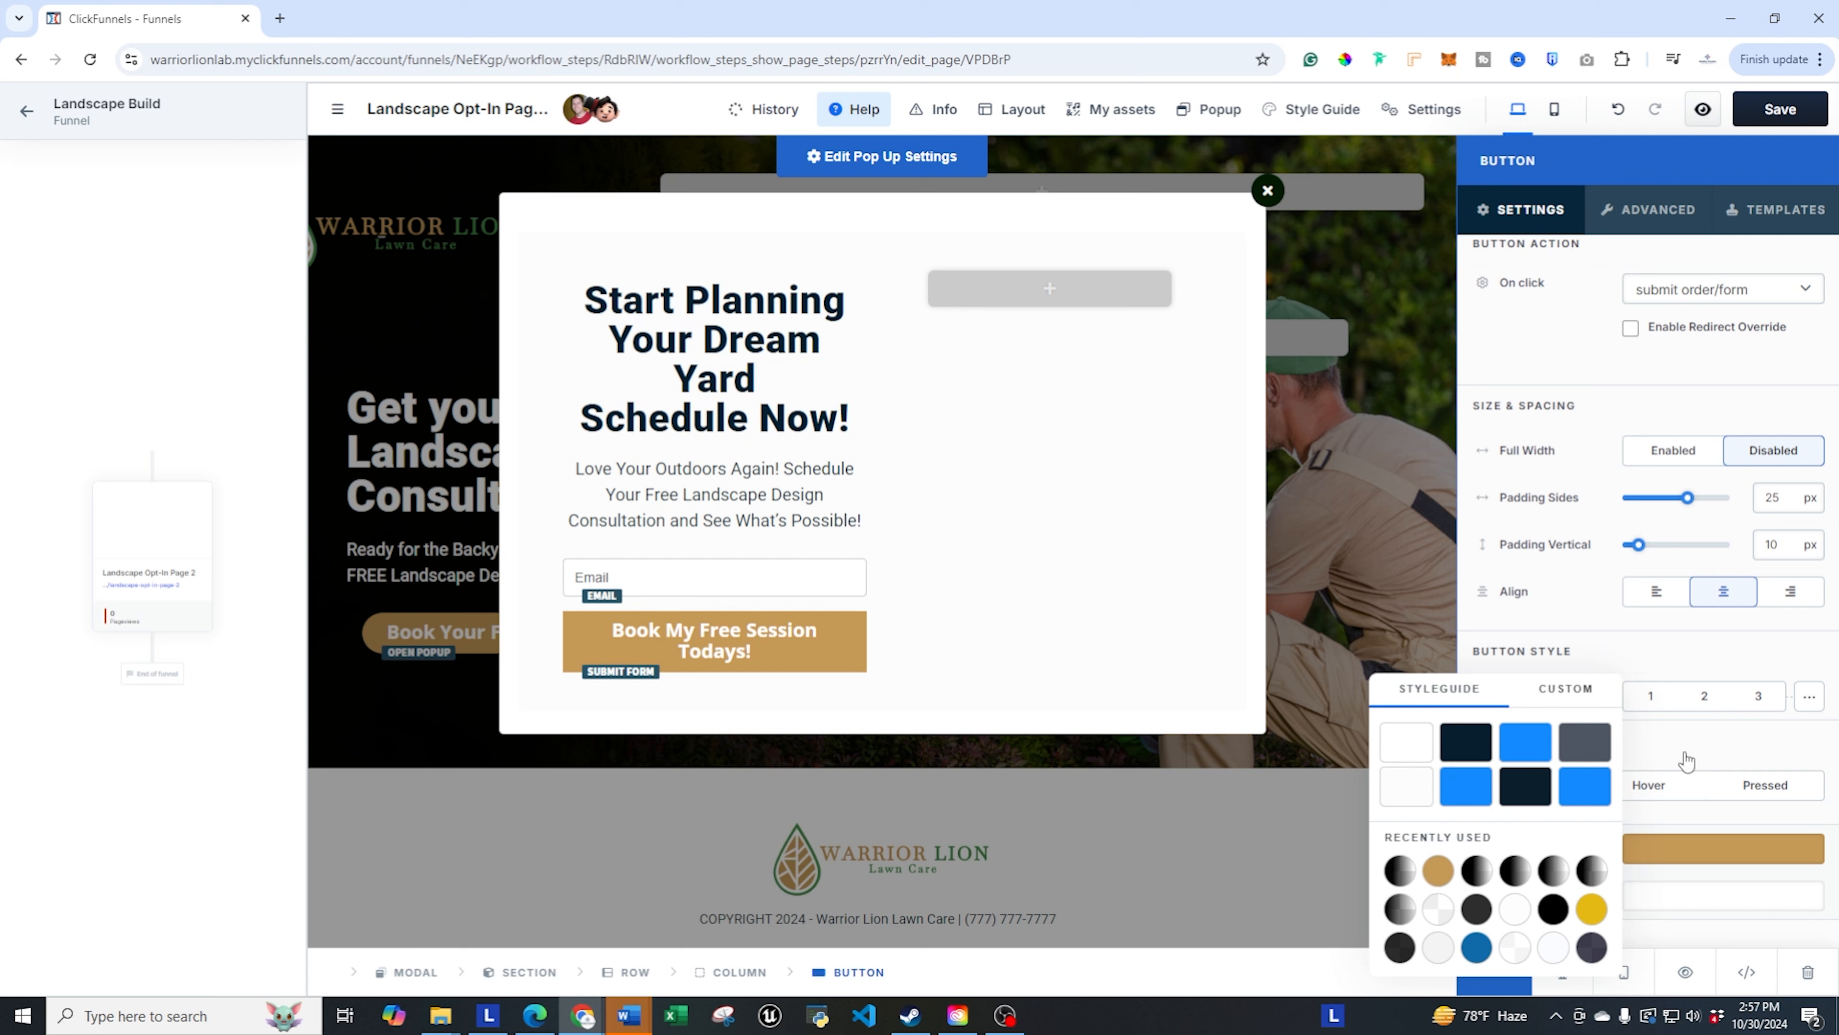
- Round all corners of the pop-up button to 200 px and save the page
scroll(1687, 761, "down", 7)
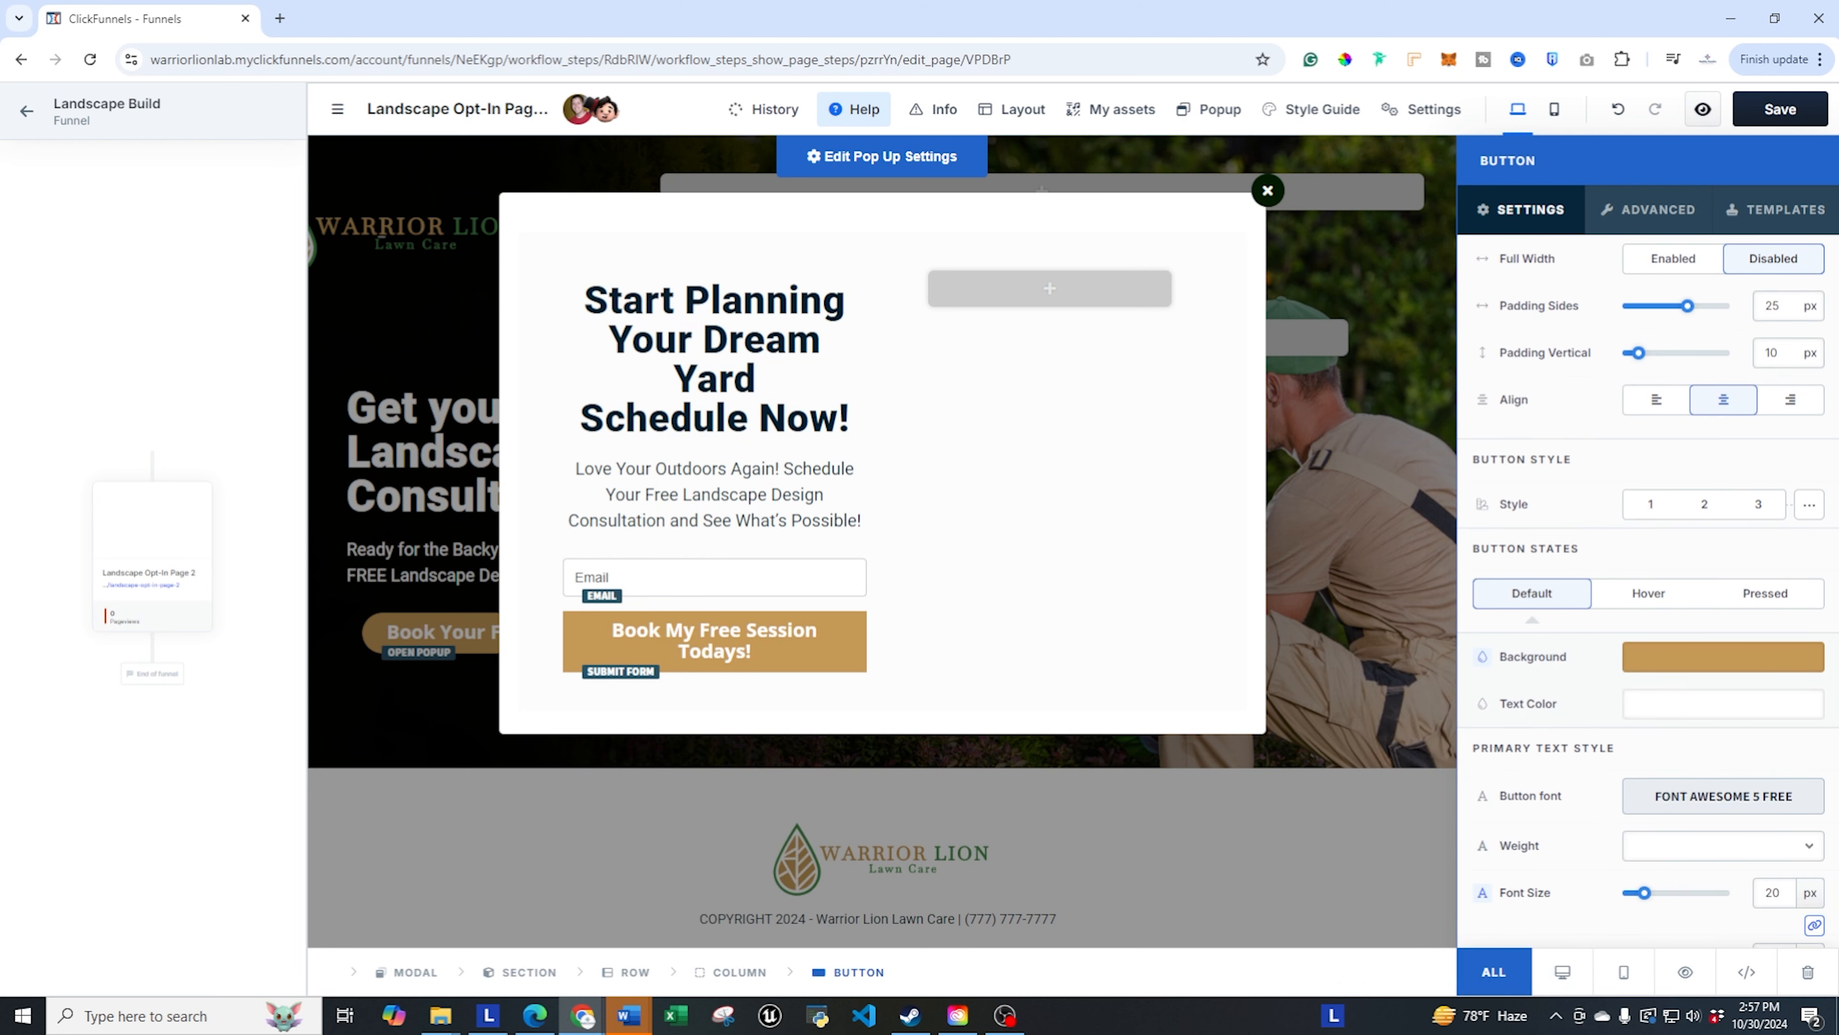
scroll(1689, 792, "down", 5)
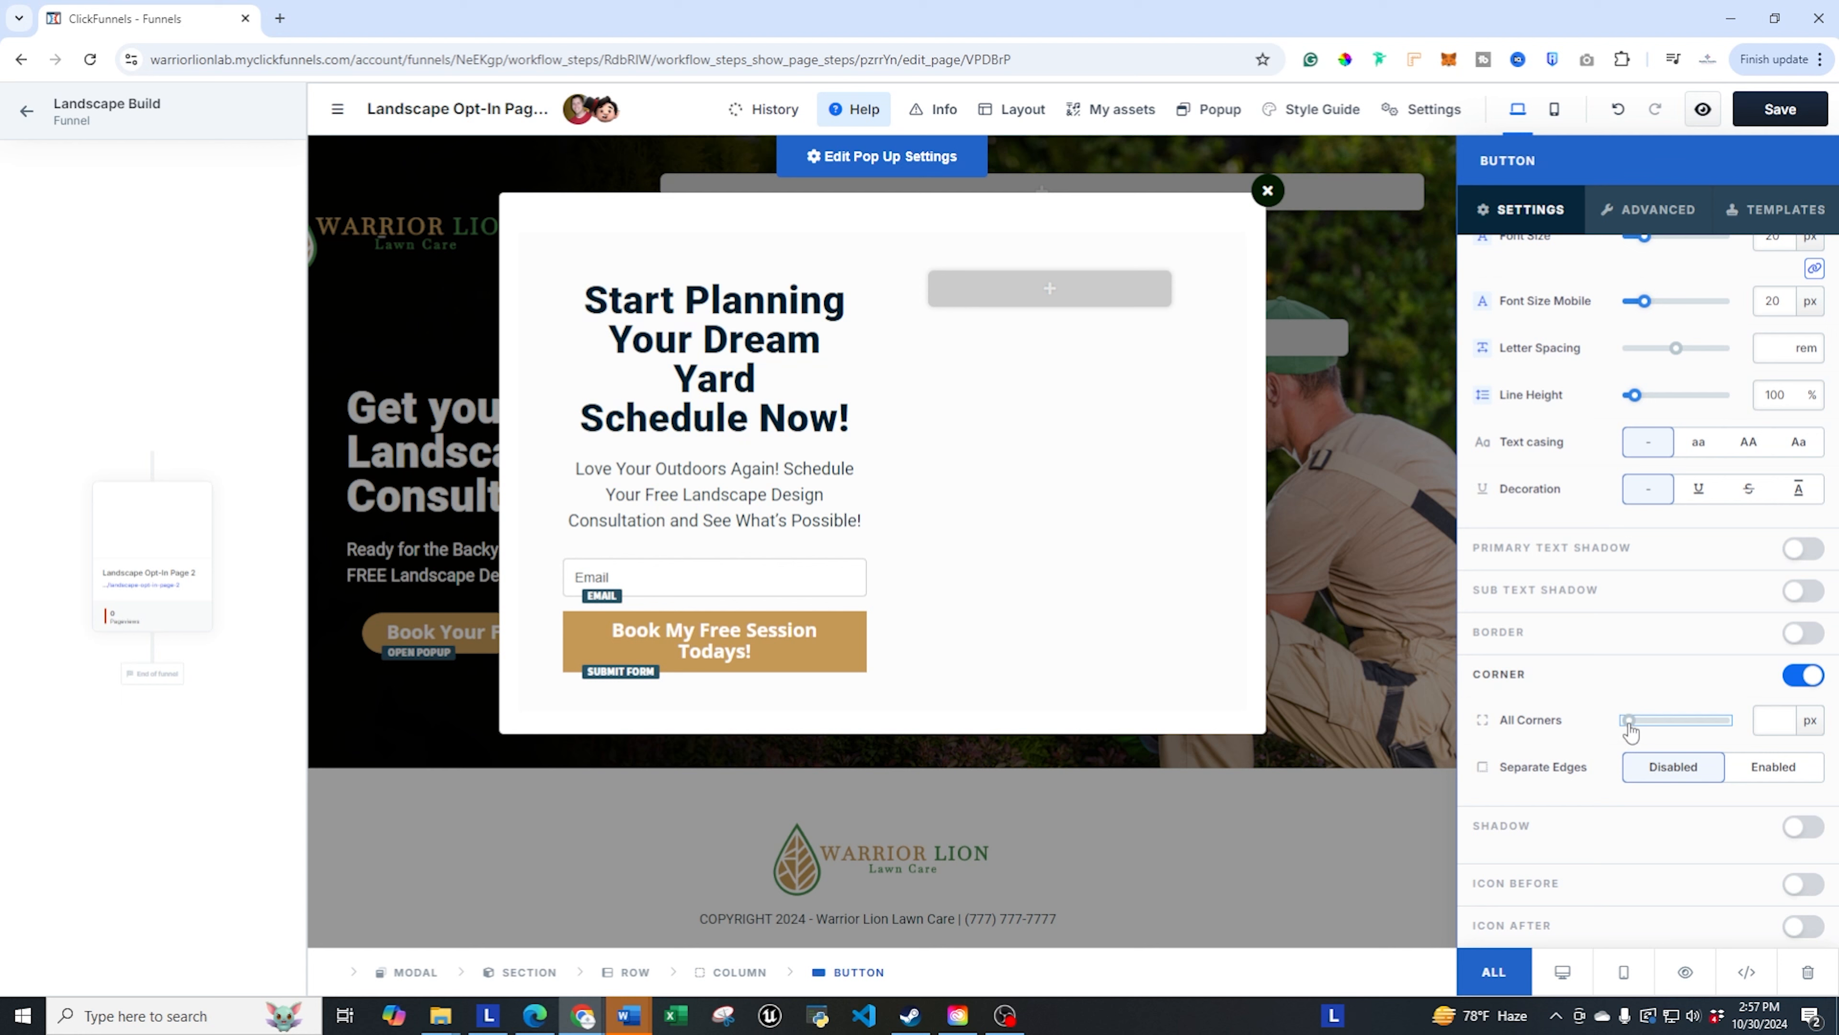
left_click_drag(1628, 721, 1676, 721)
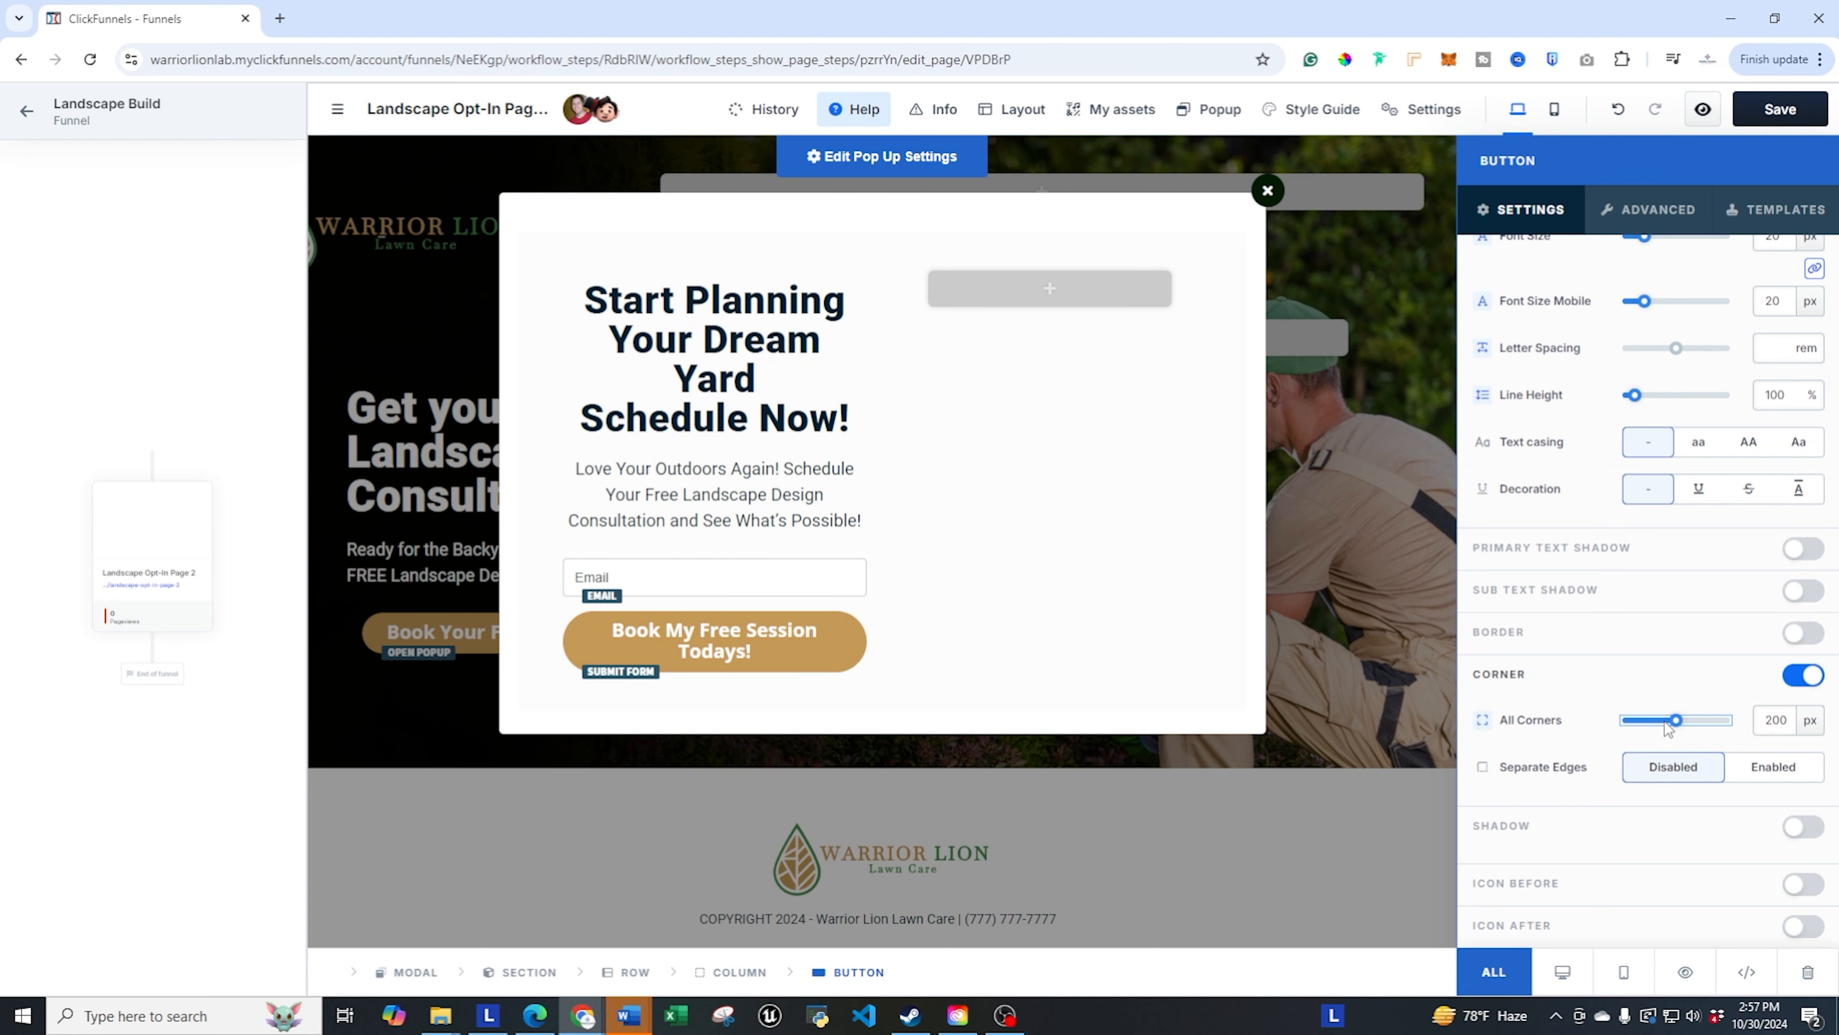
left_click(1014, 470)
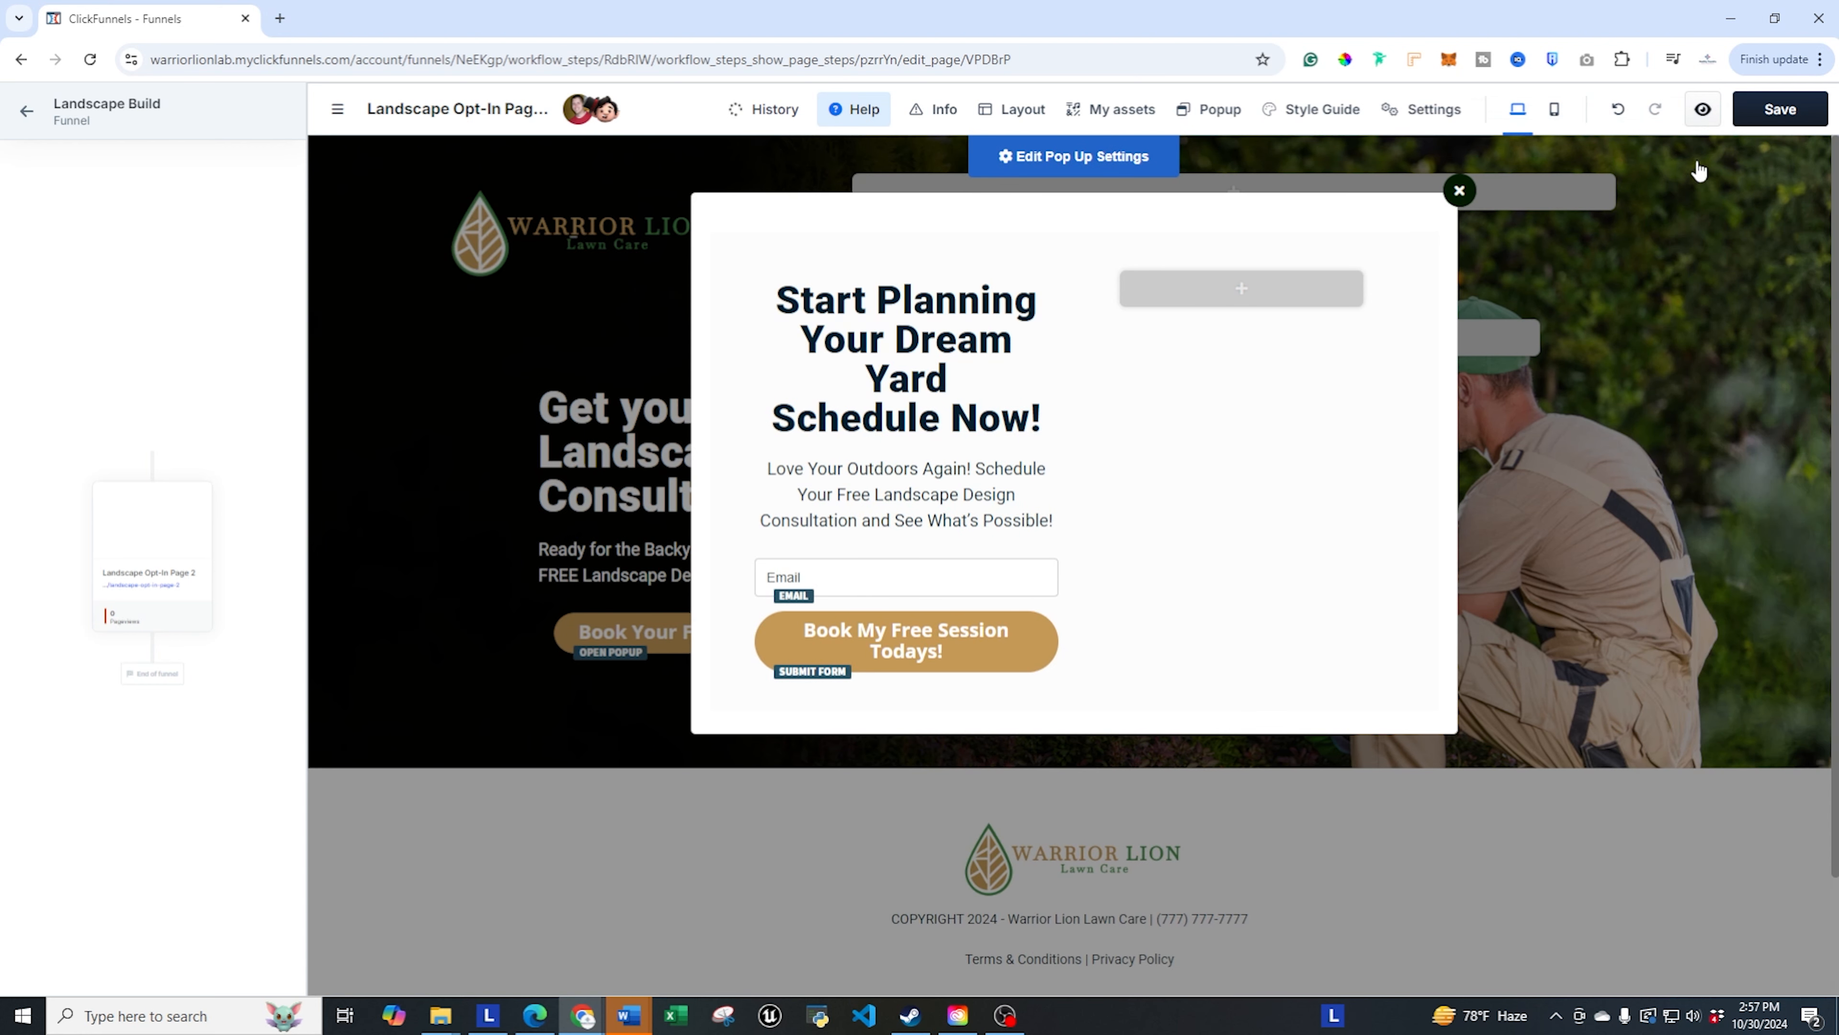
left_click(1795, 114)
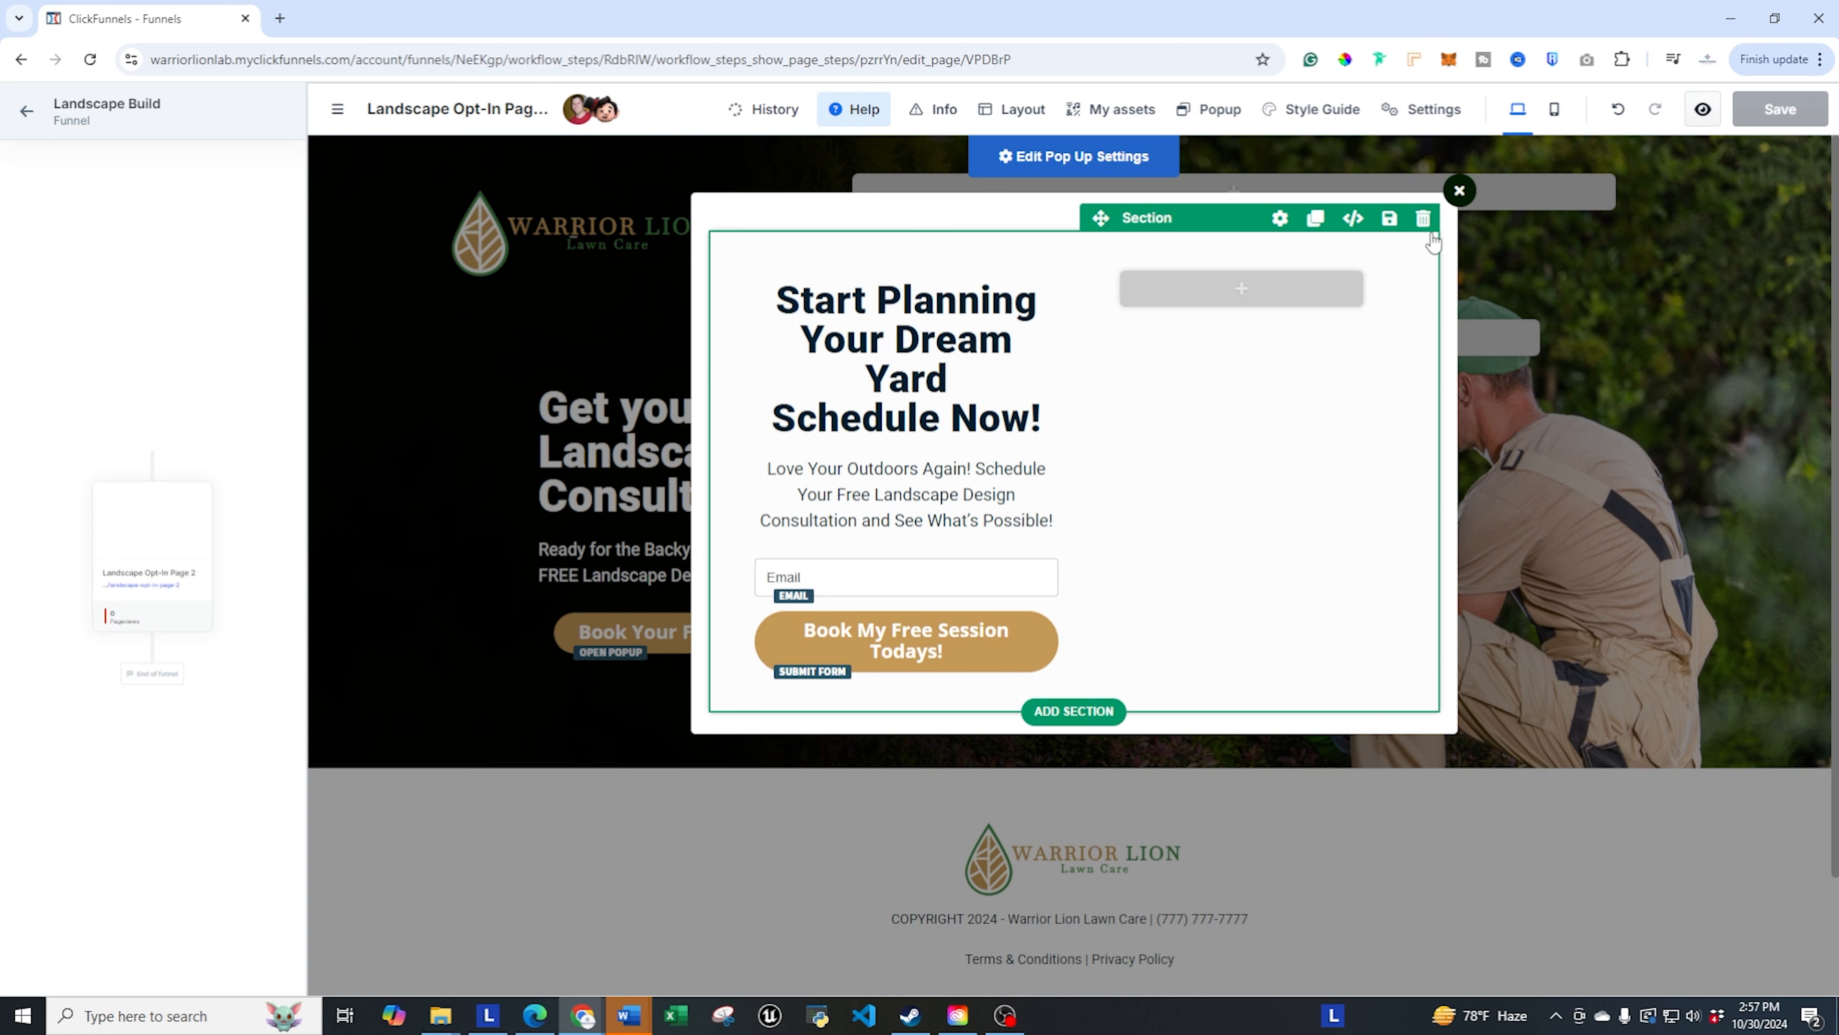
- Enable a background for the pop-up section using the gallery photo of the gardener trimming a hedge, with image style Full Center
left_click(1280, 219)
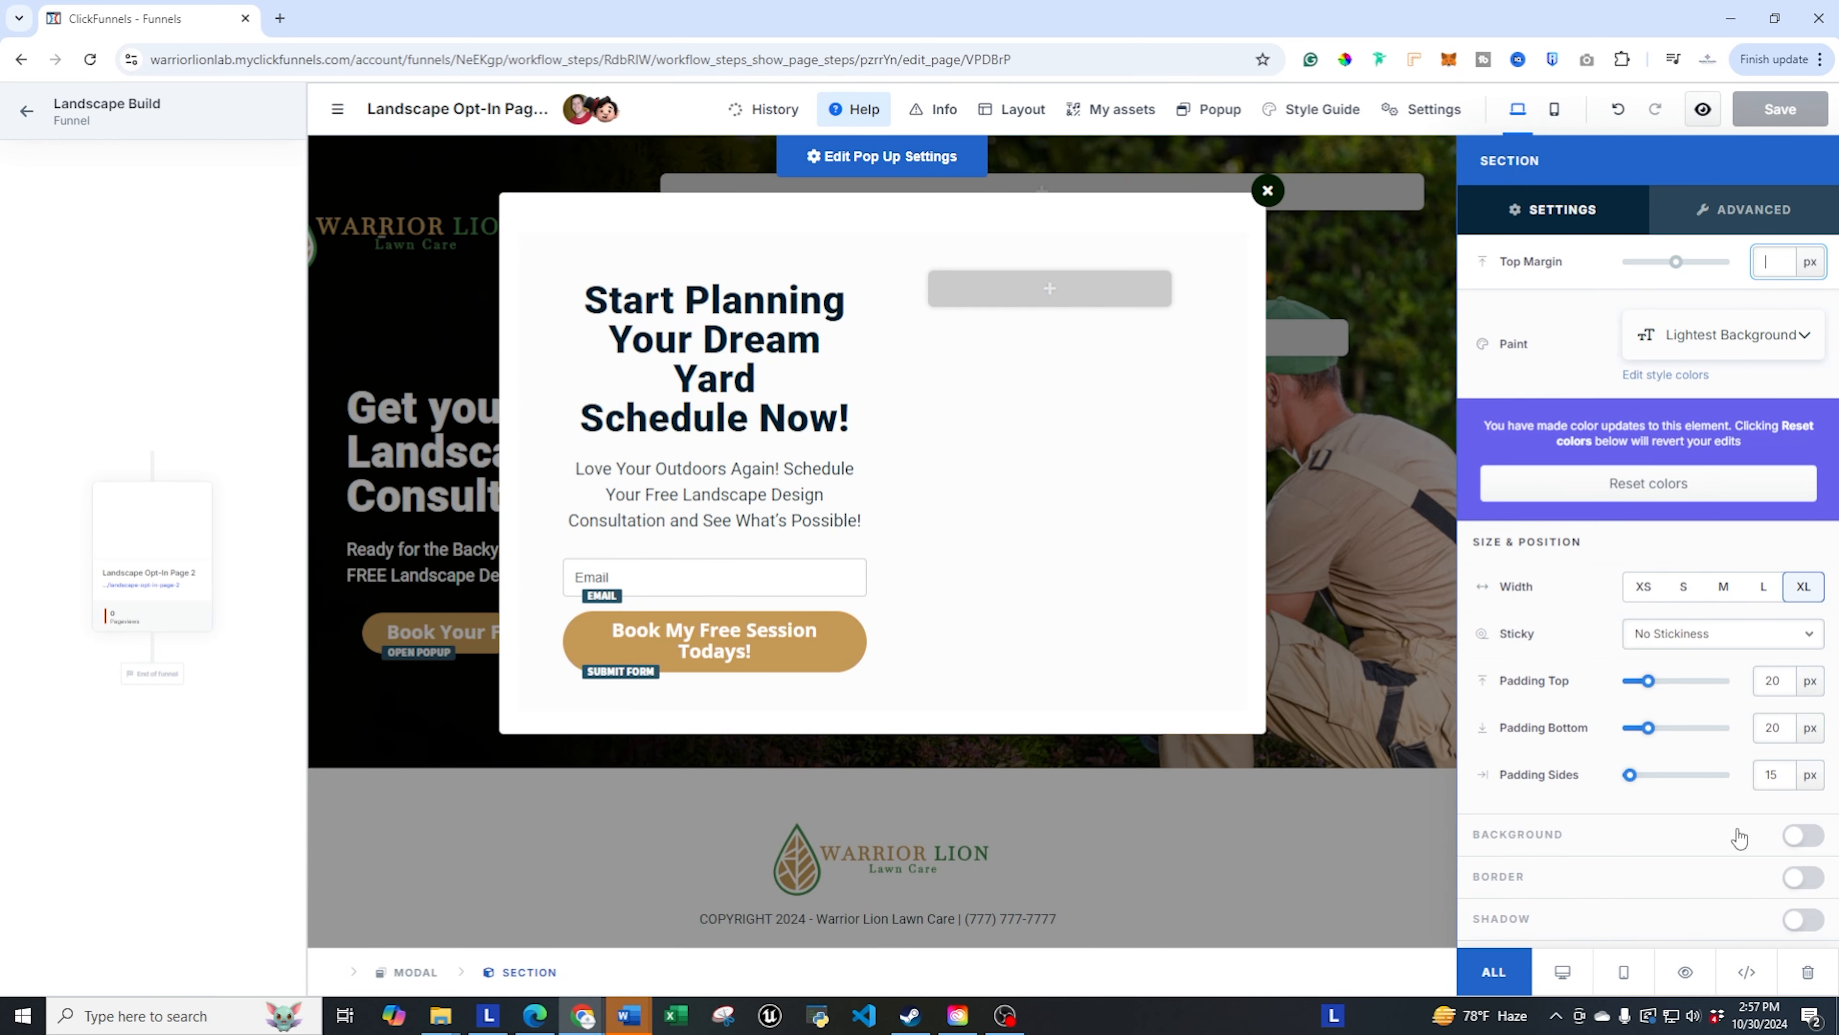
left_click(1801, 836)
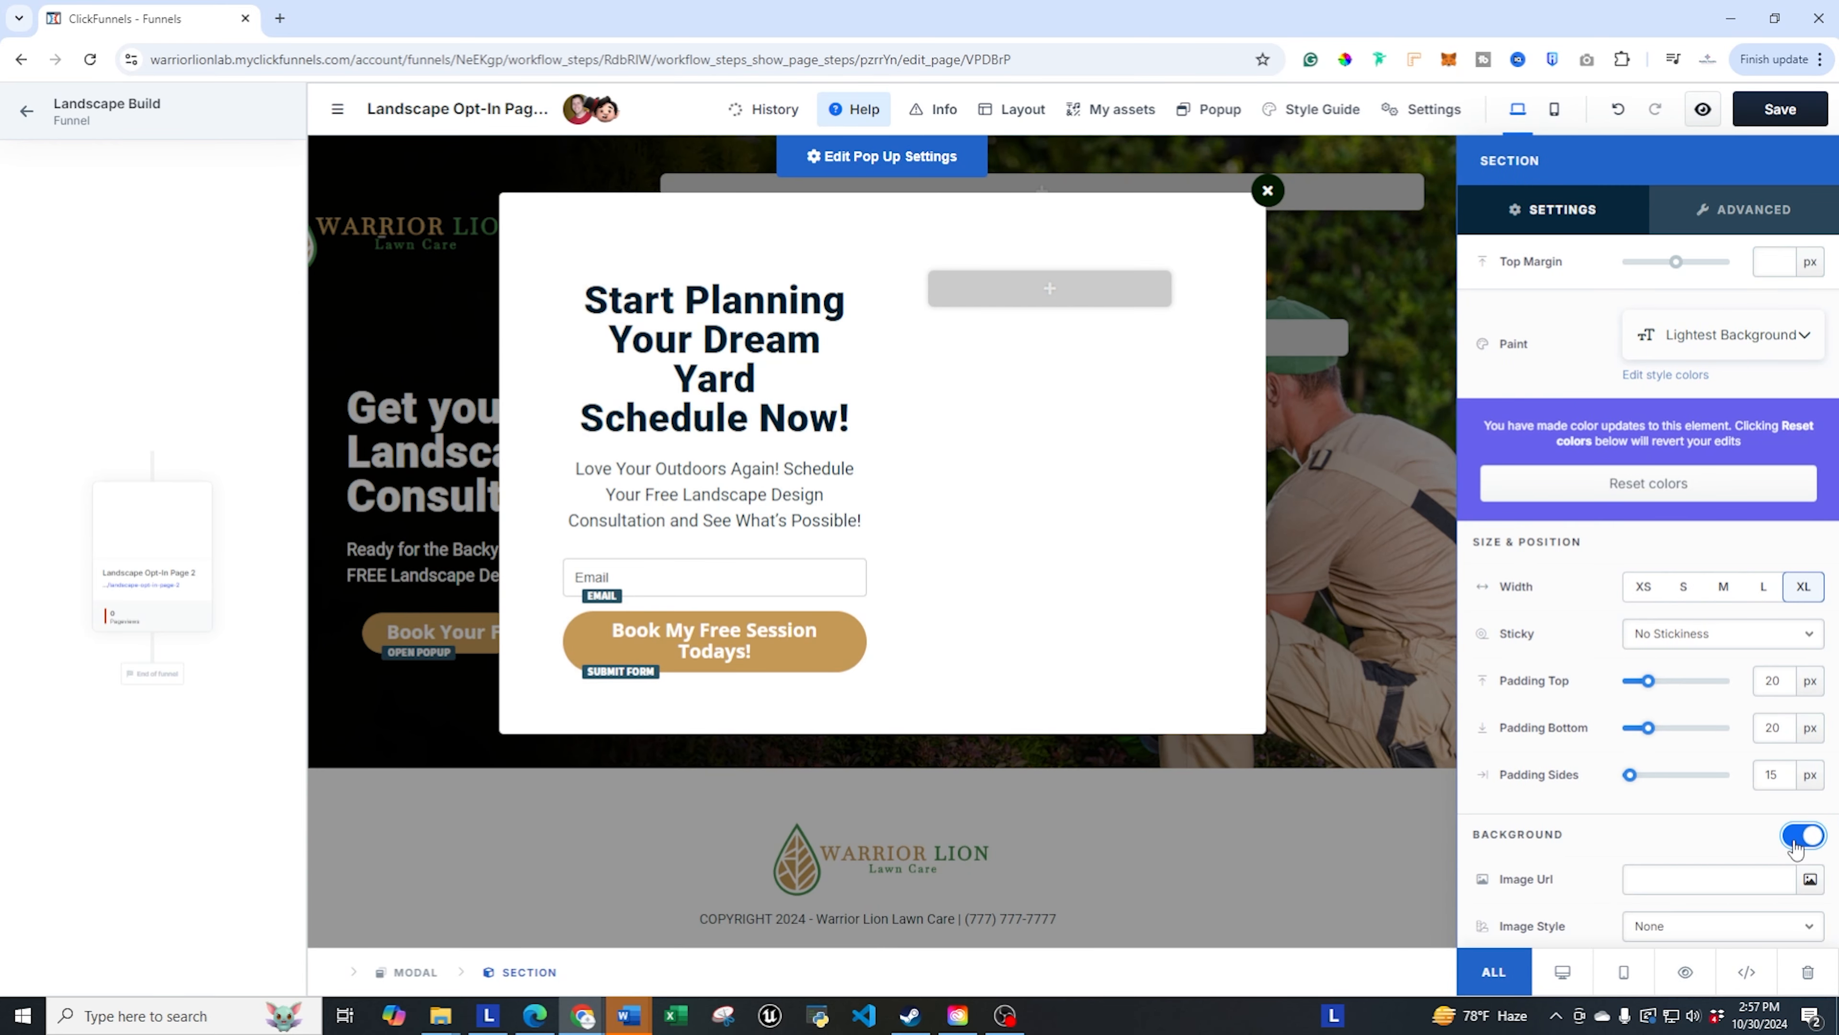
scroll(1567, 758, "down", 2)
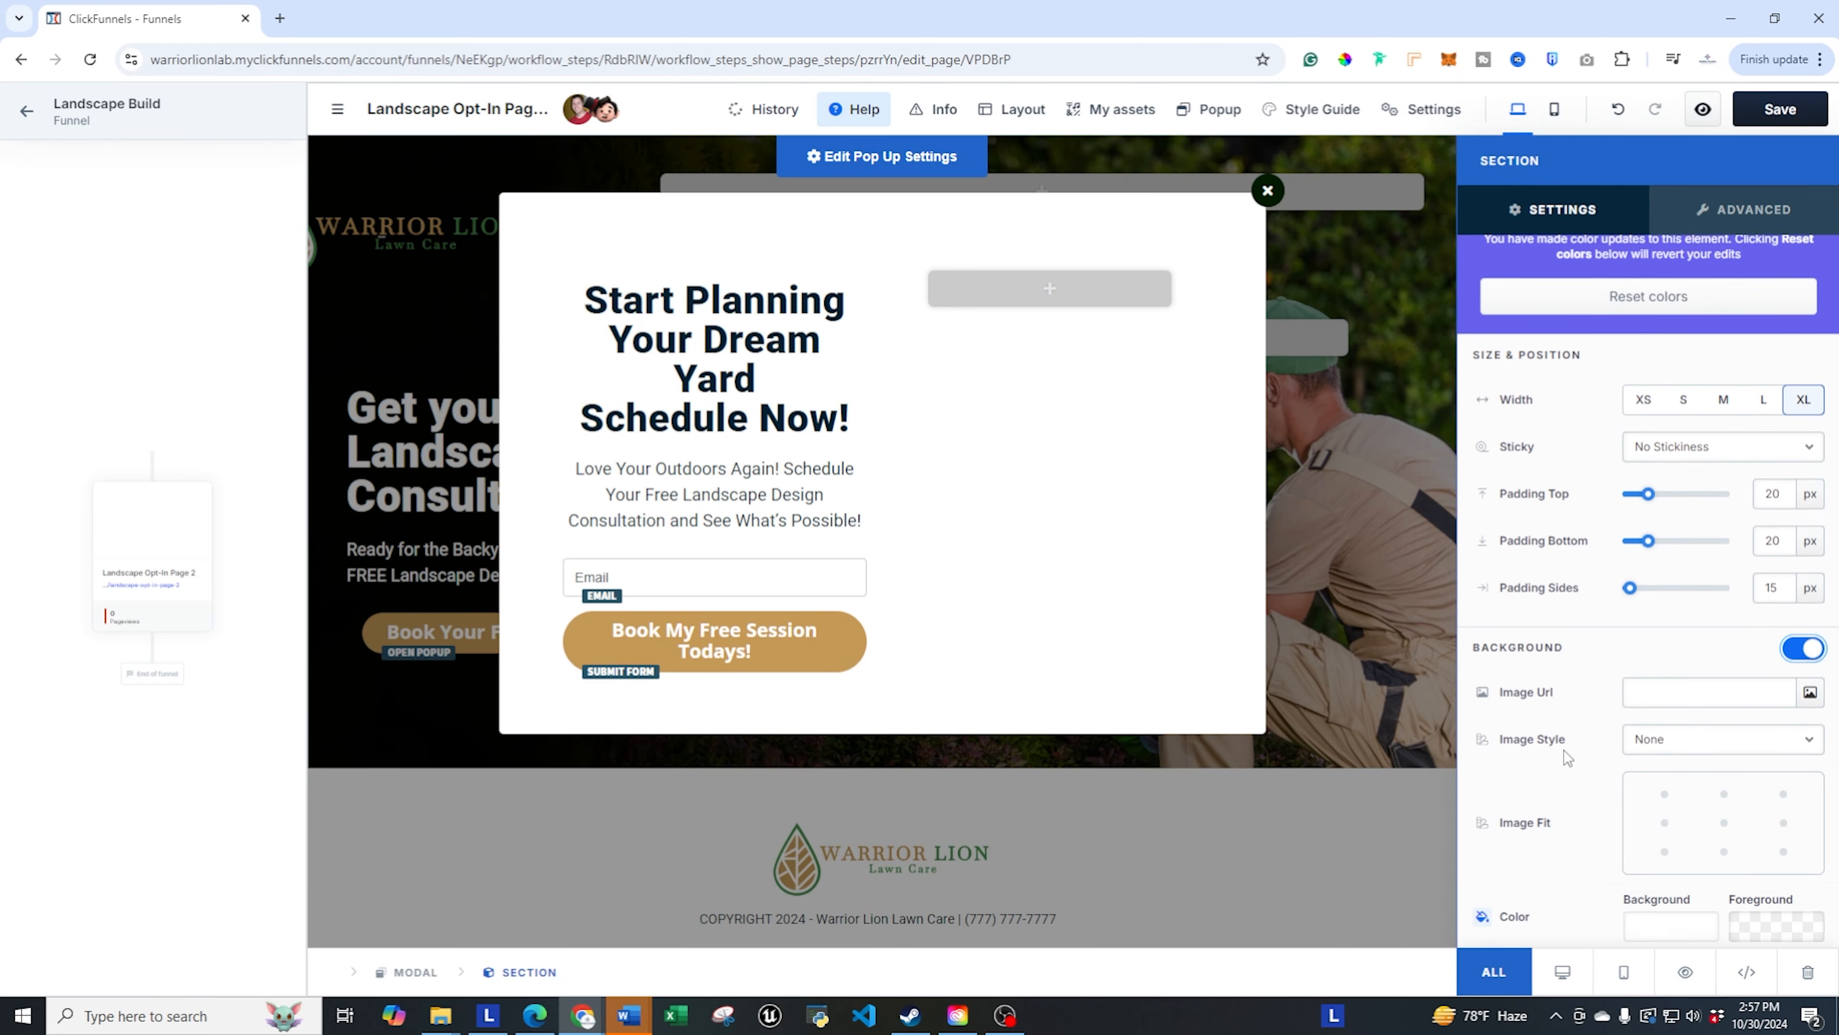
left_click(1811, 692)
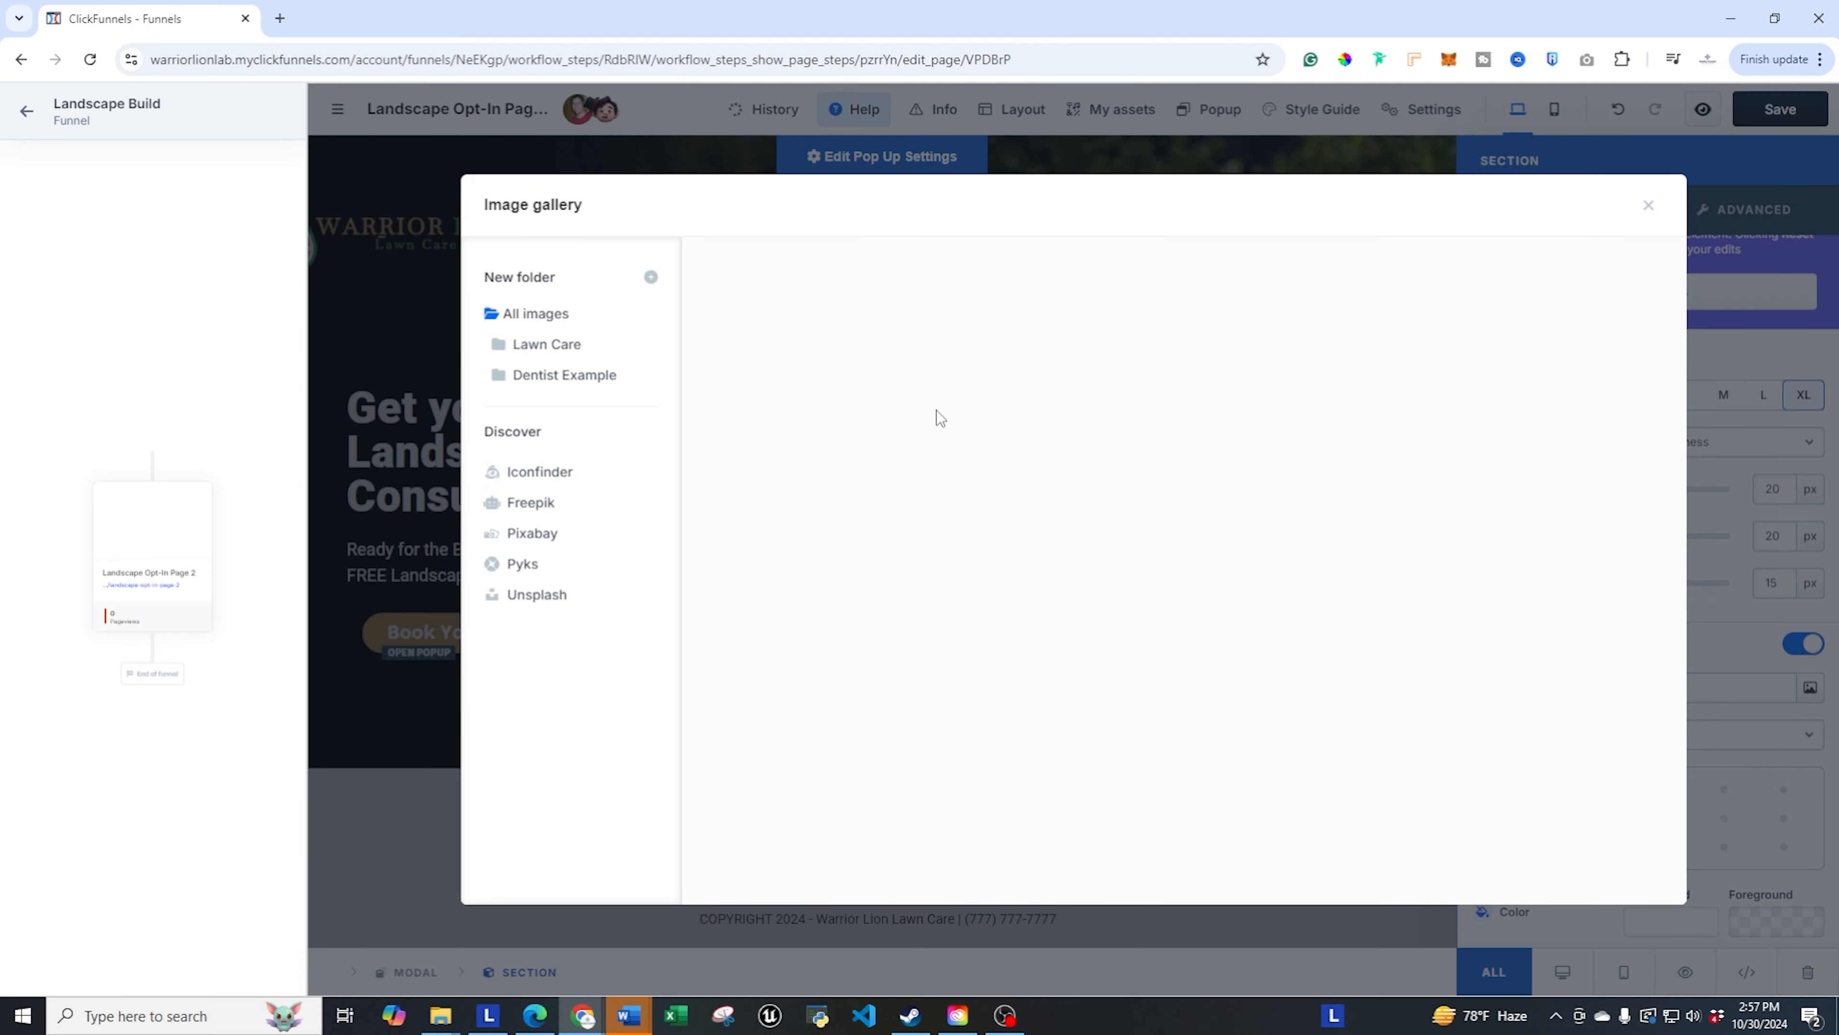
left_click(777, 841)
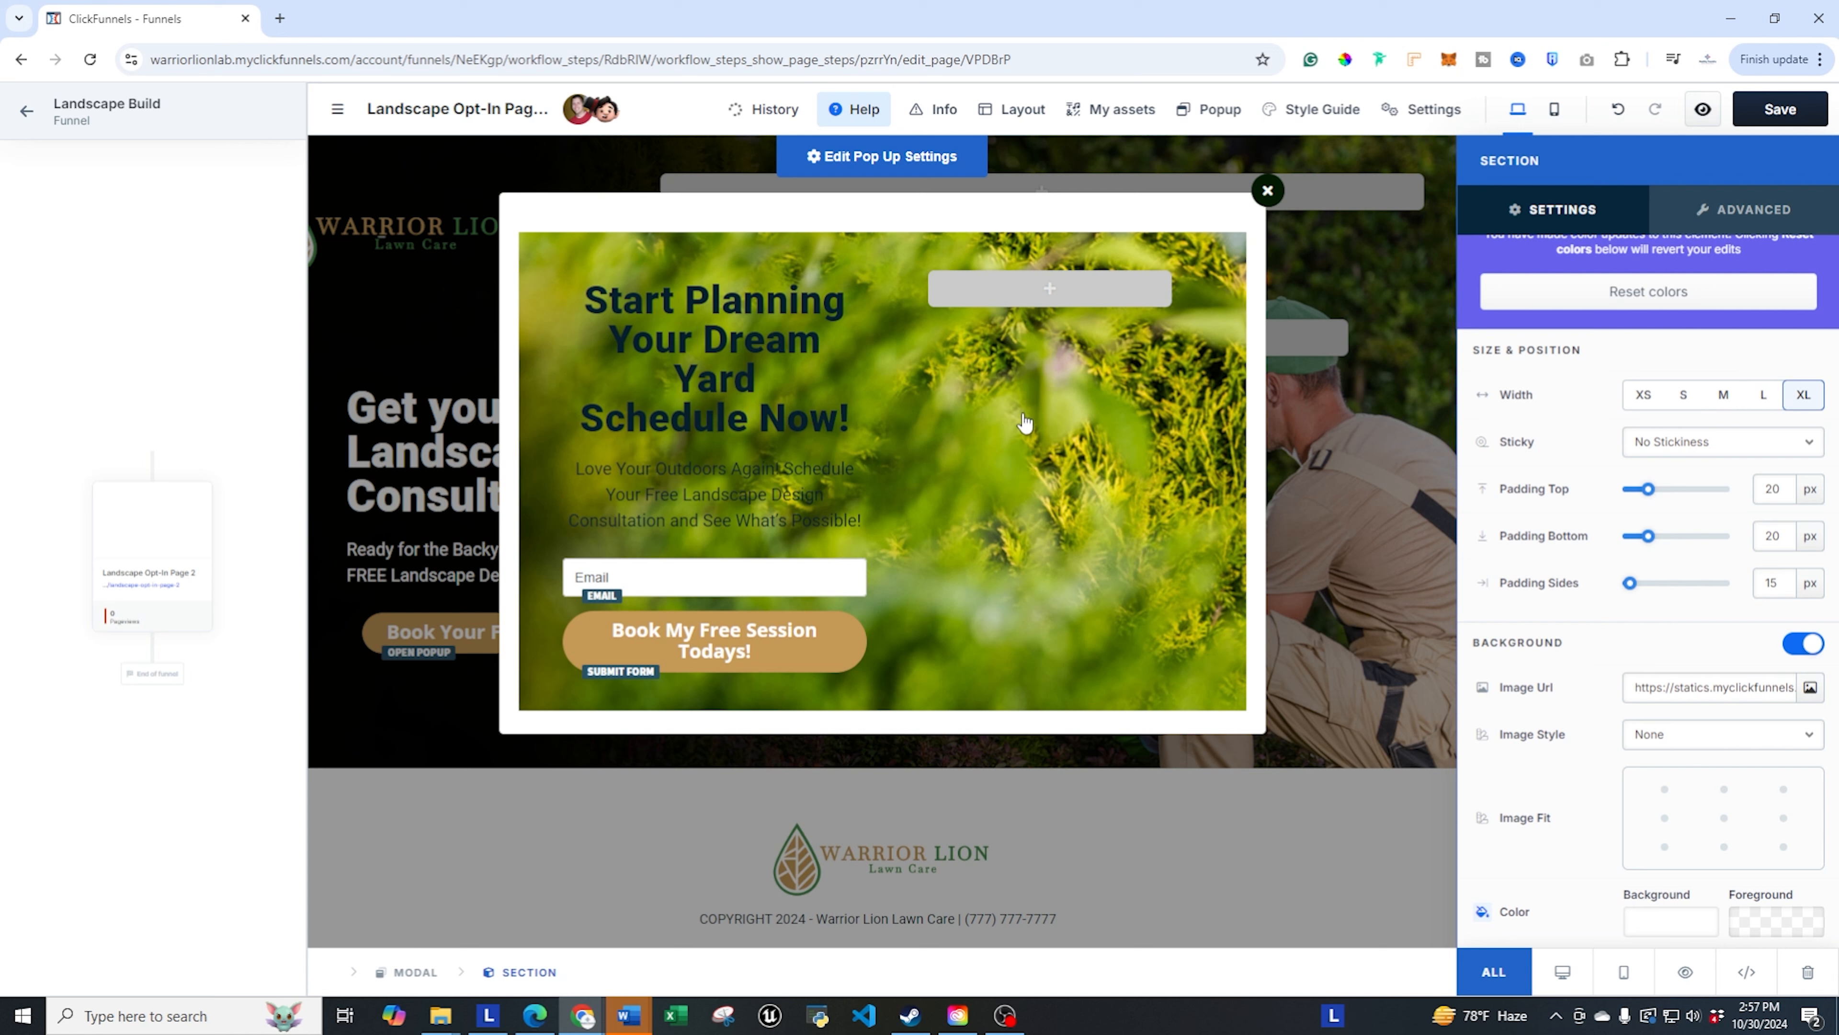
left_click(1738, 736)
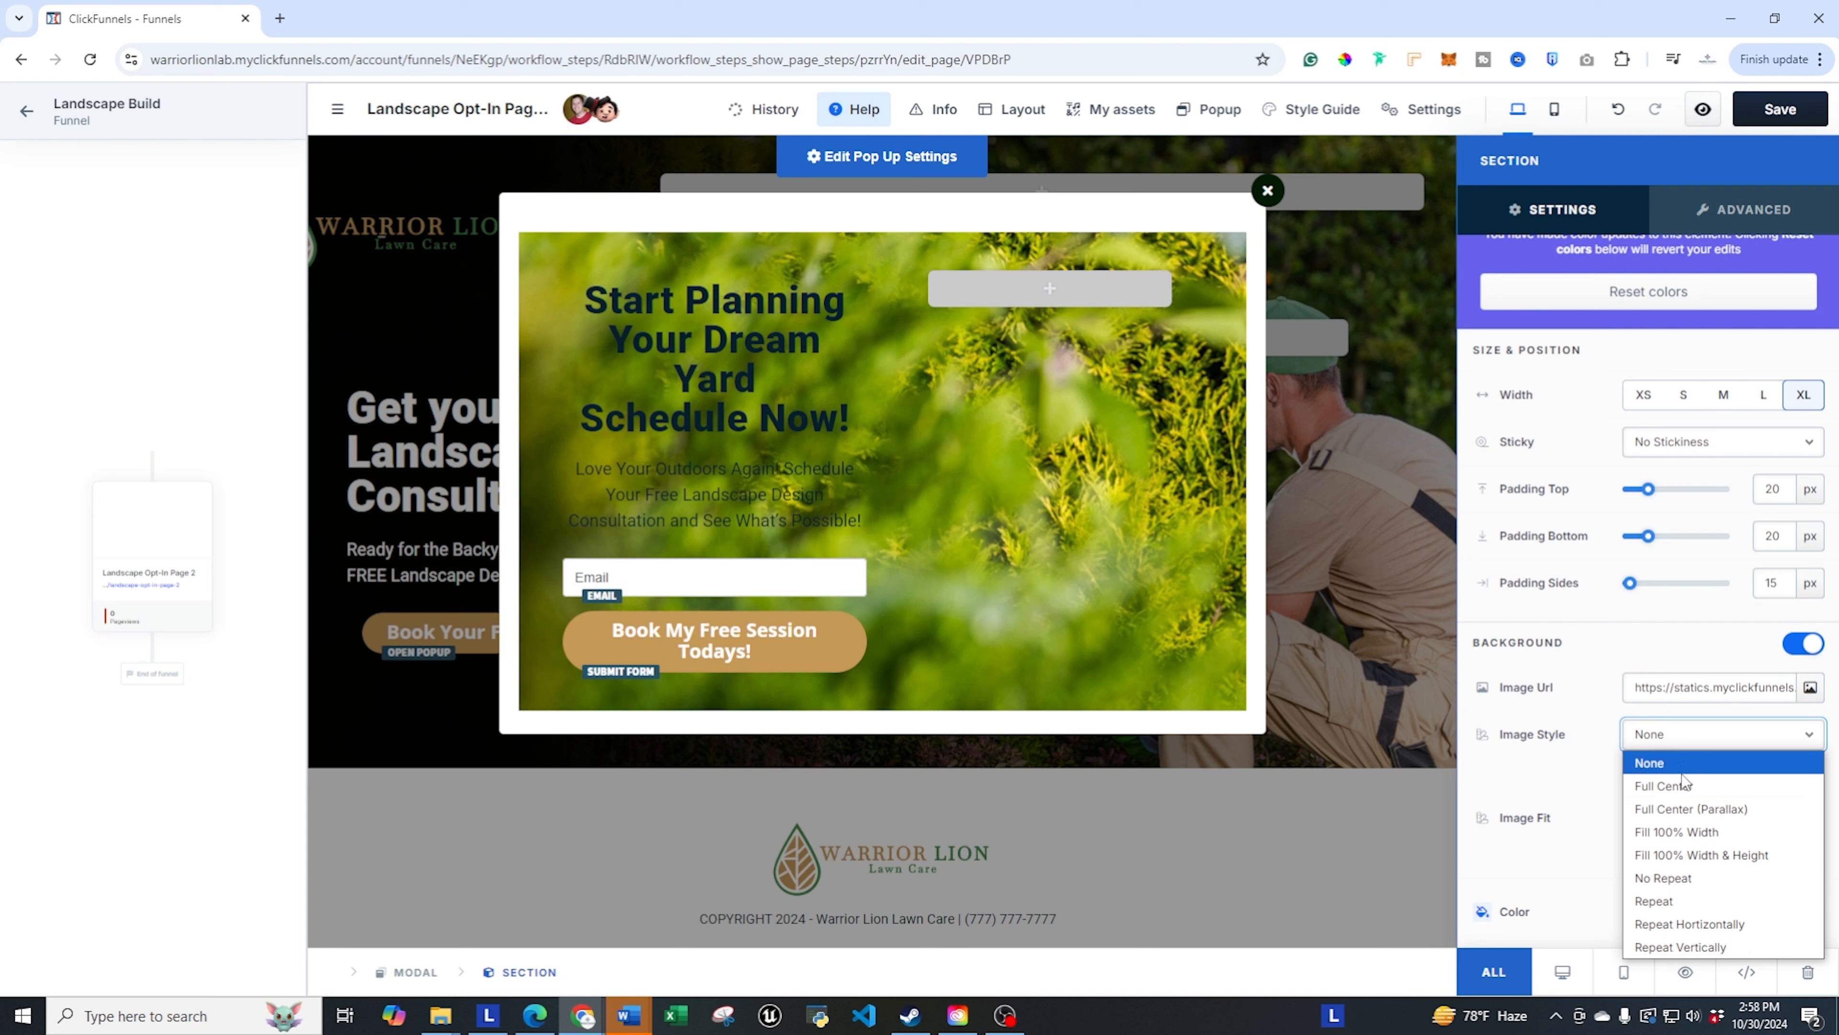
left_click(1686, 787)
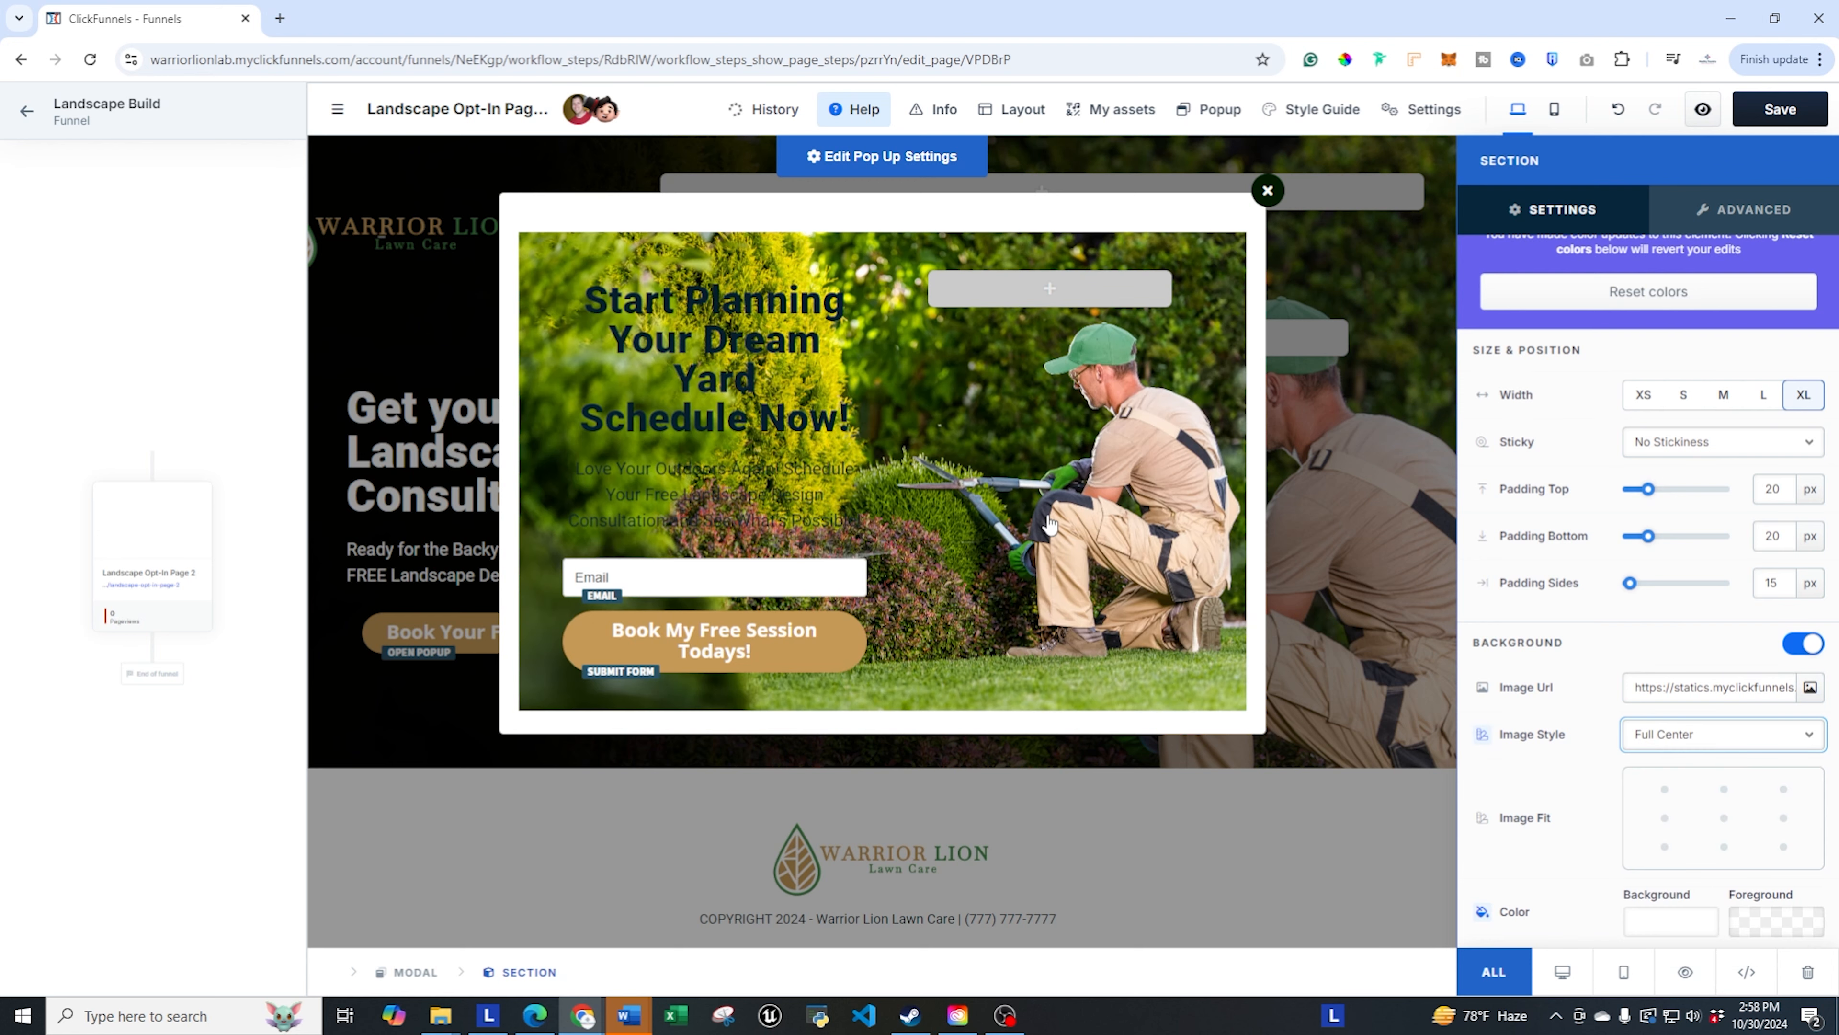
left_click(1133, 542)
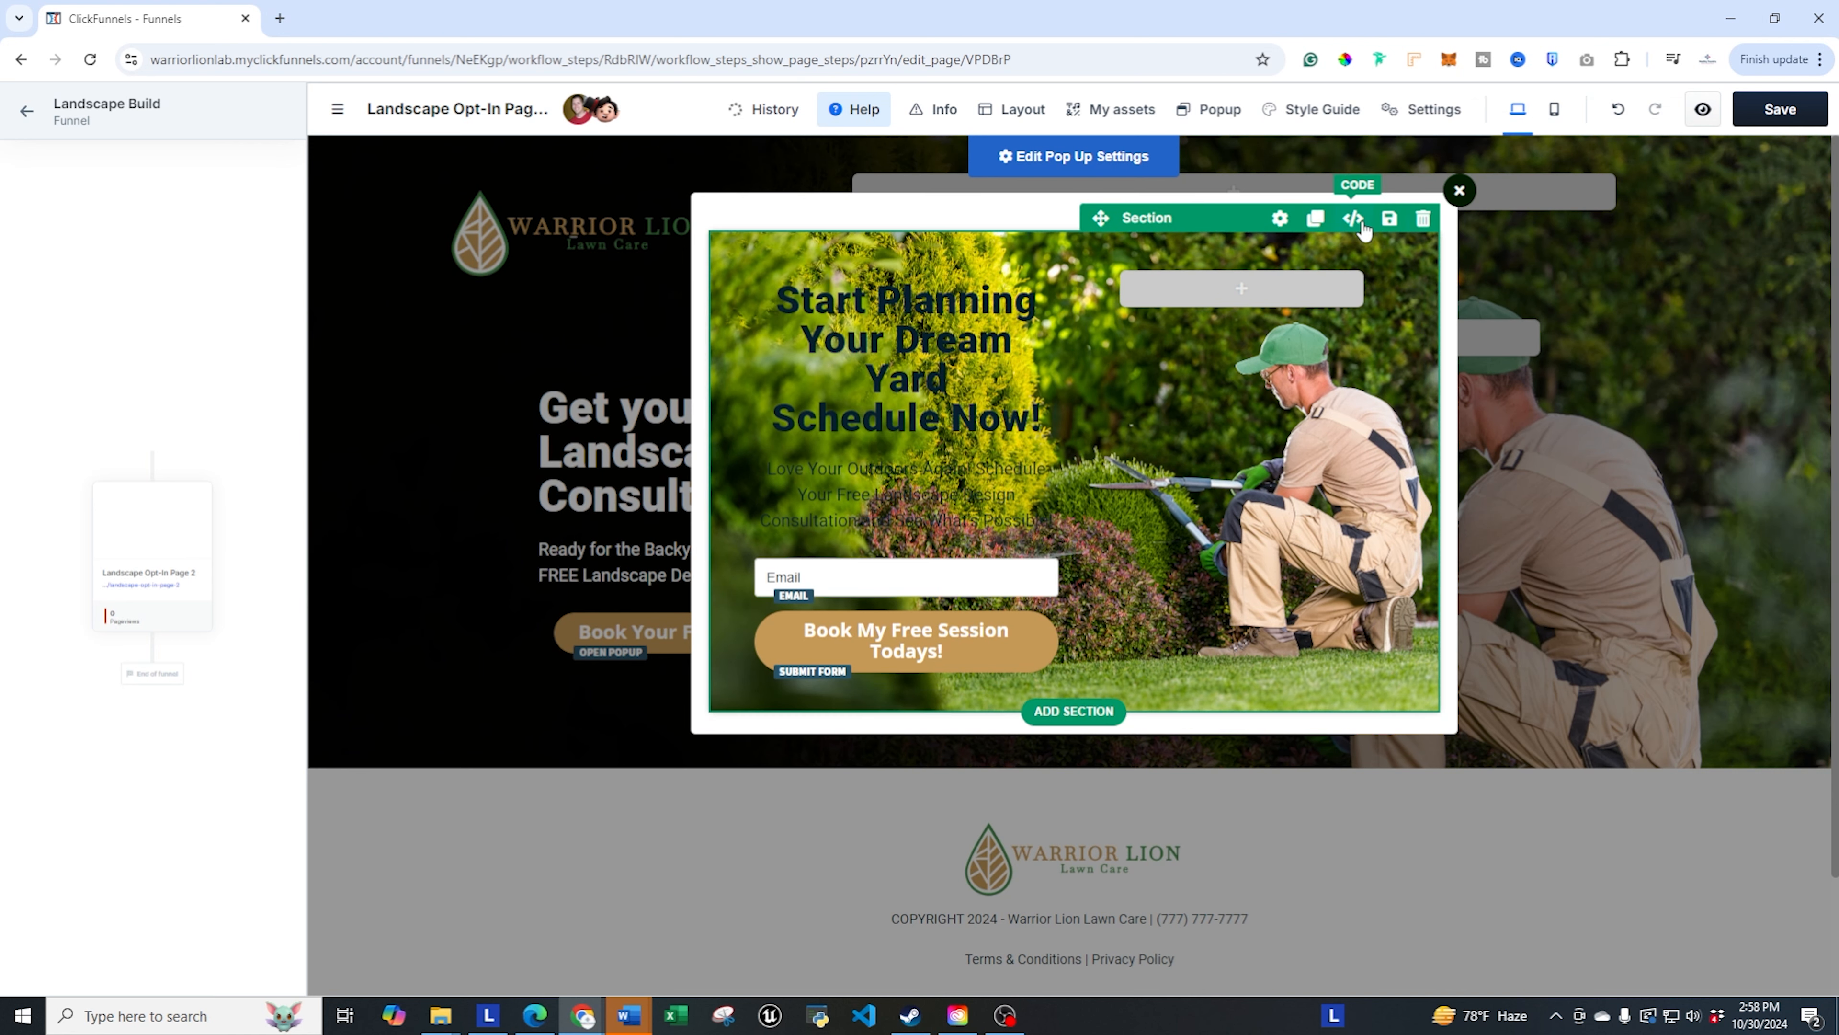
- Change the pop-up section background's foreground color from solid to a horizontal black-to-white gradient
left_click(1282, 220)
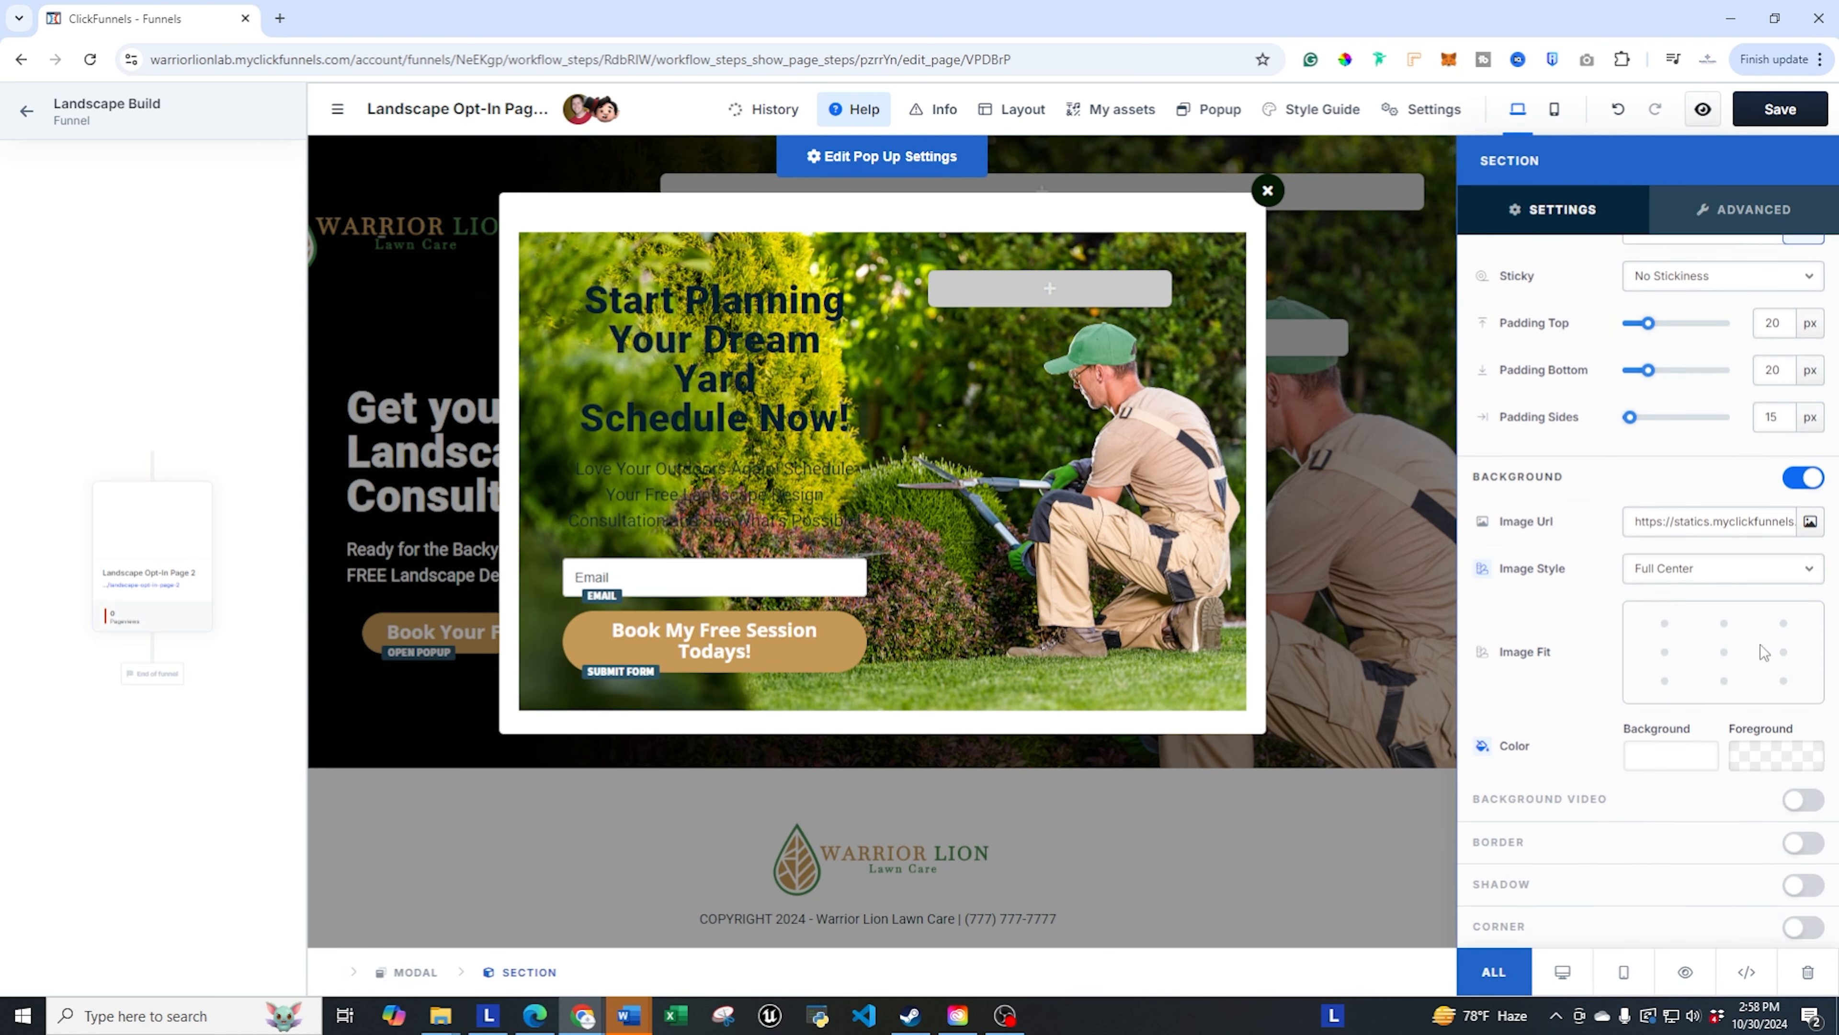
left_click(1761, 756)
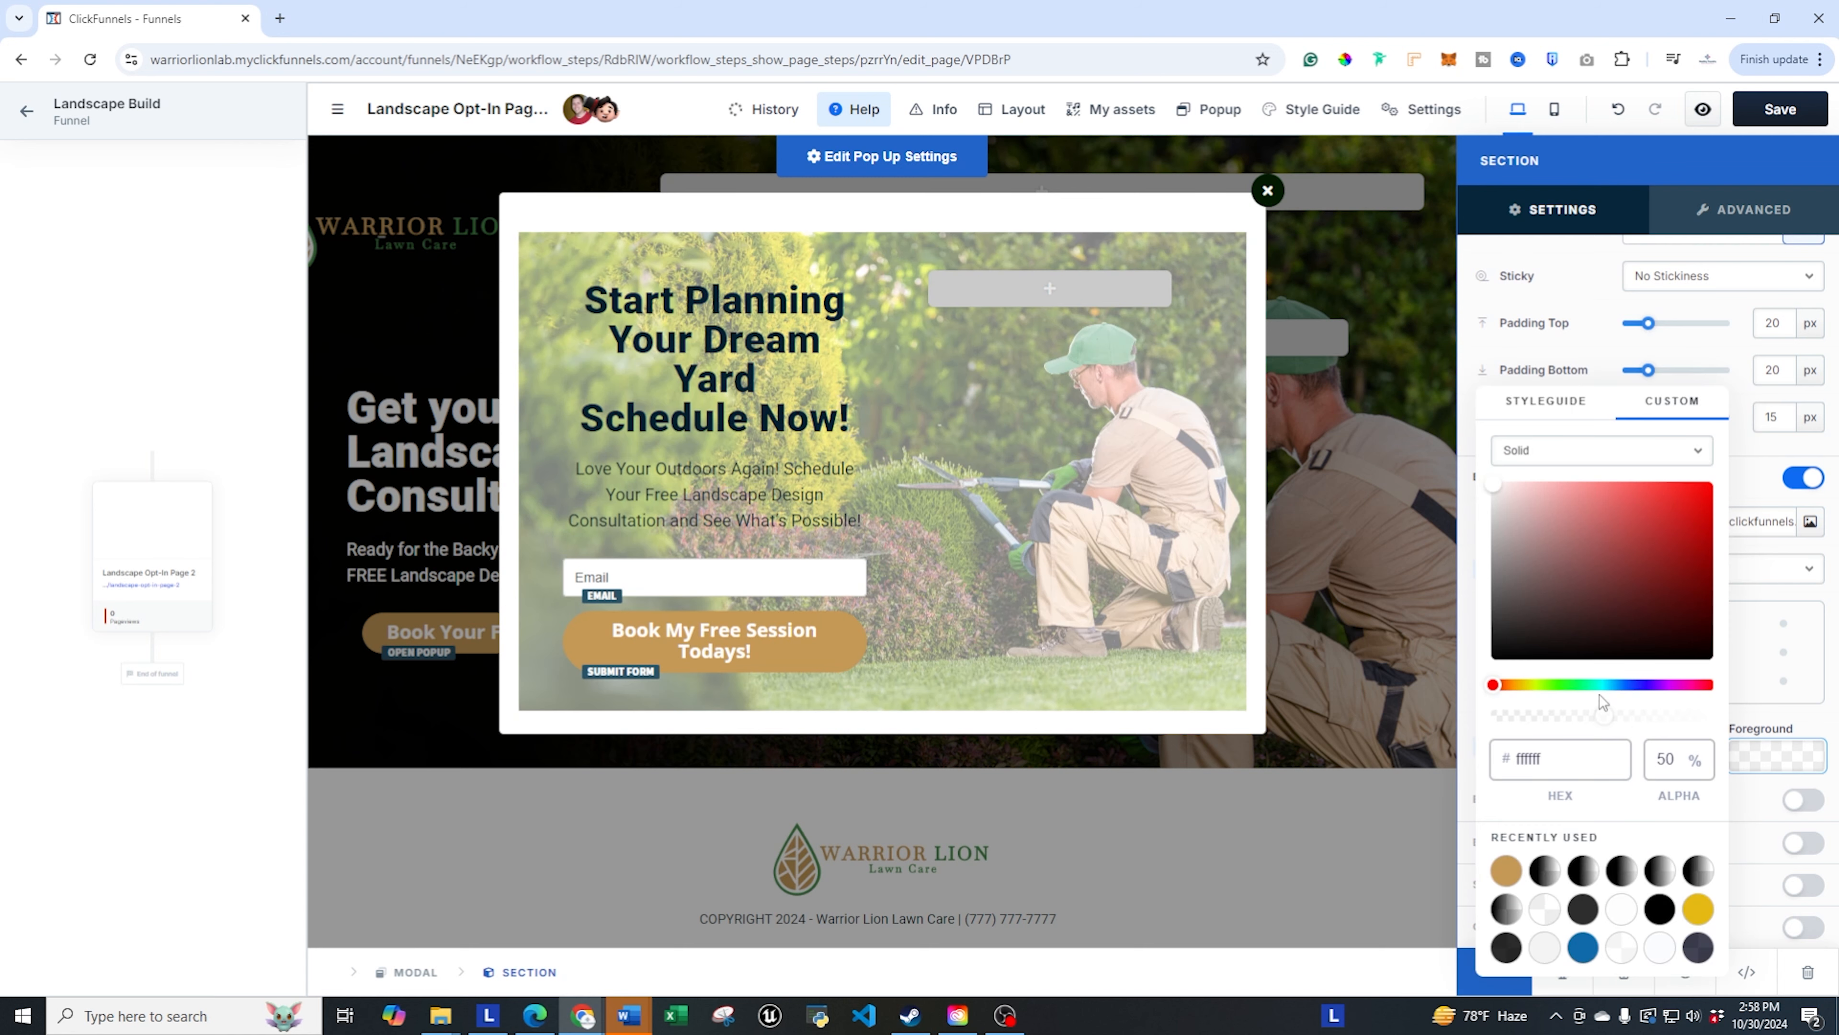
left_click(1573, 450)
left_click(1531, 504)
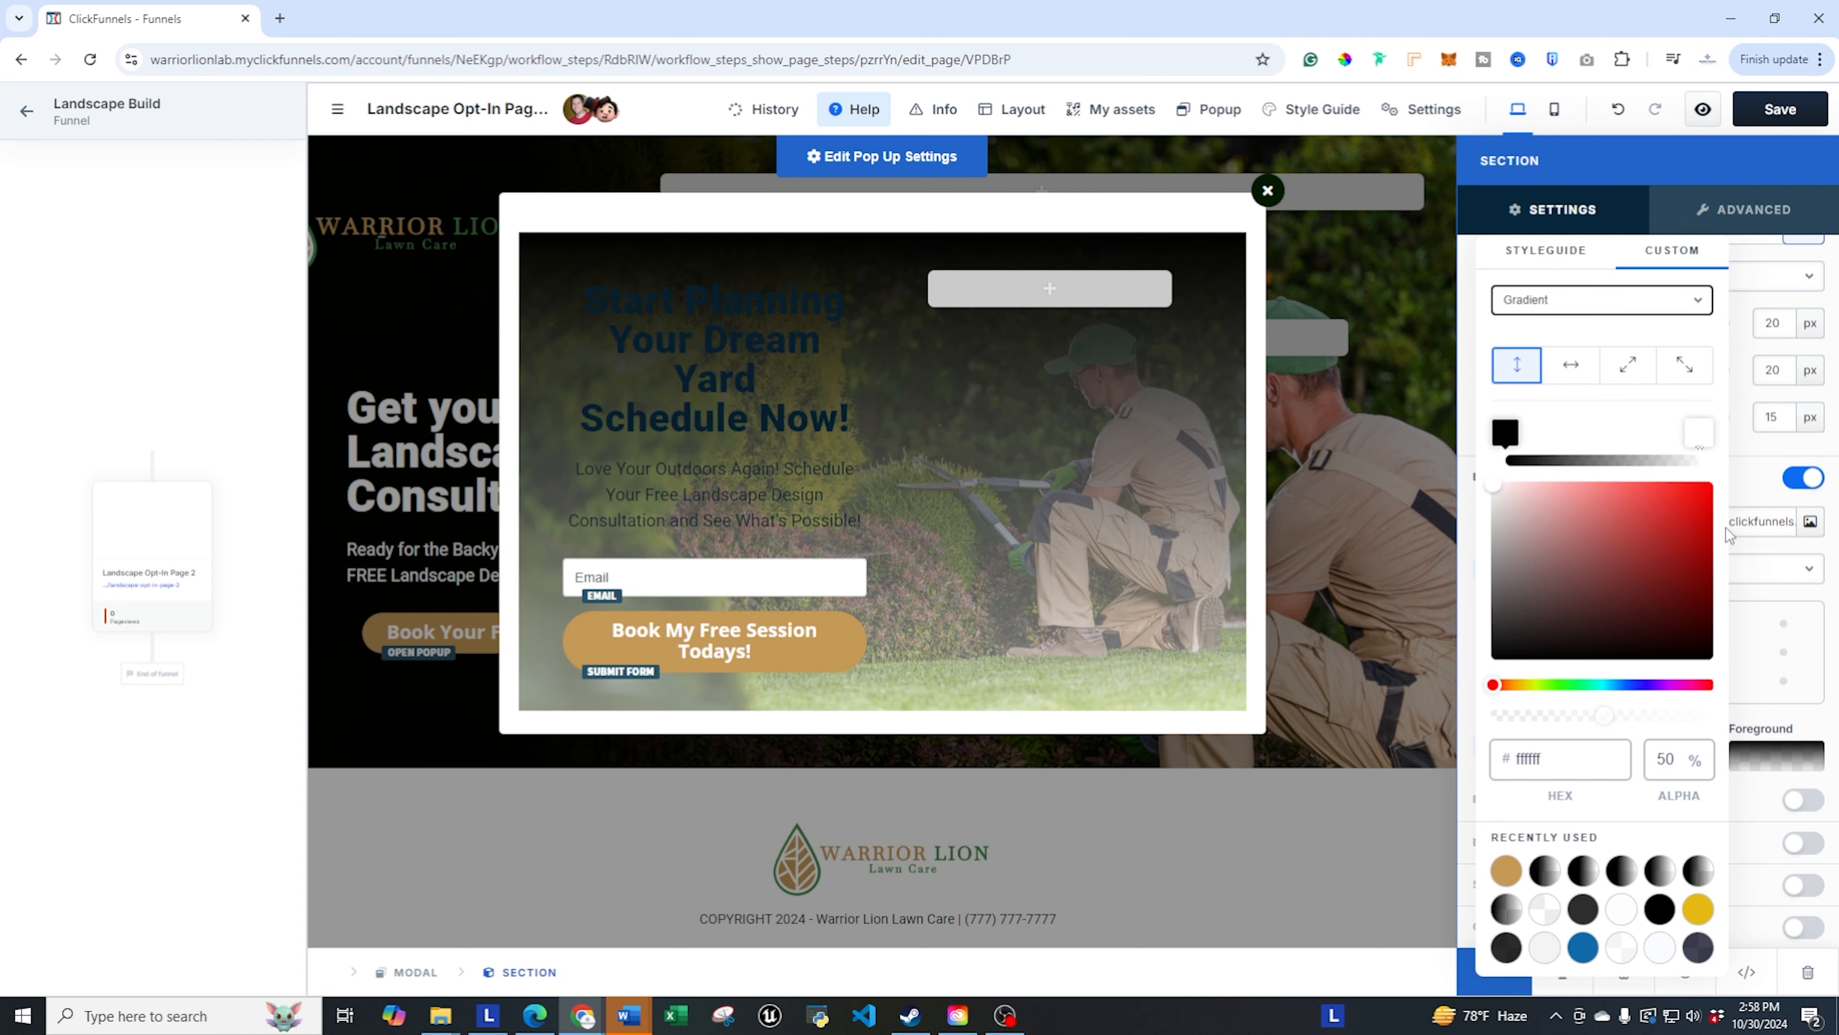
left_click(1570, 365)
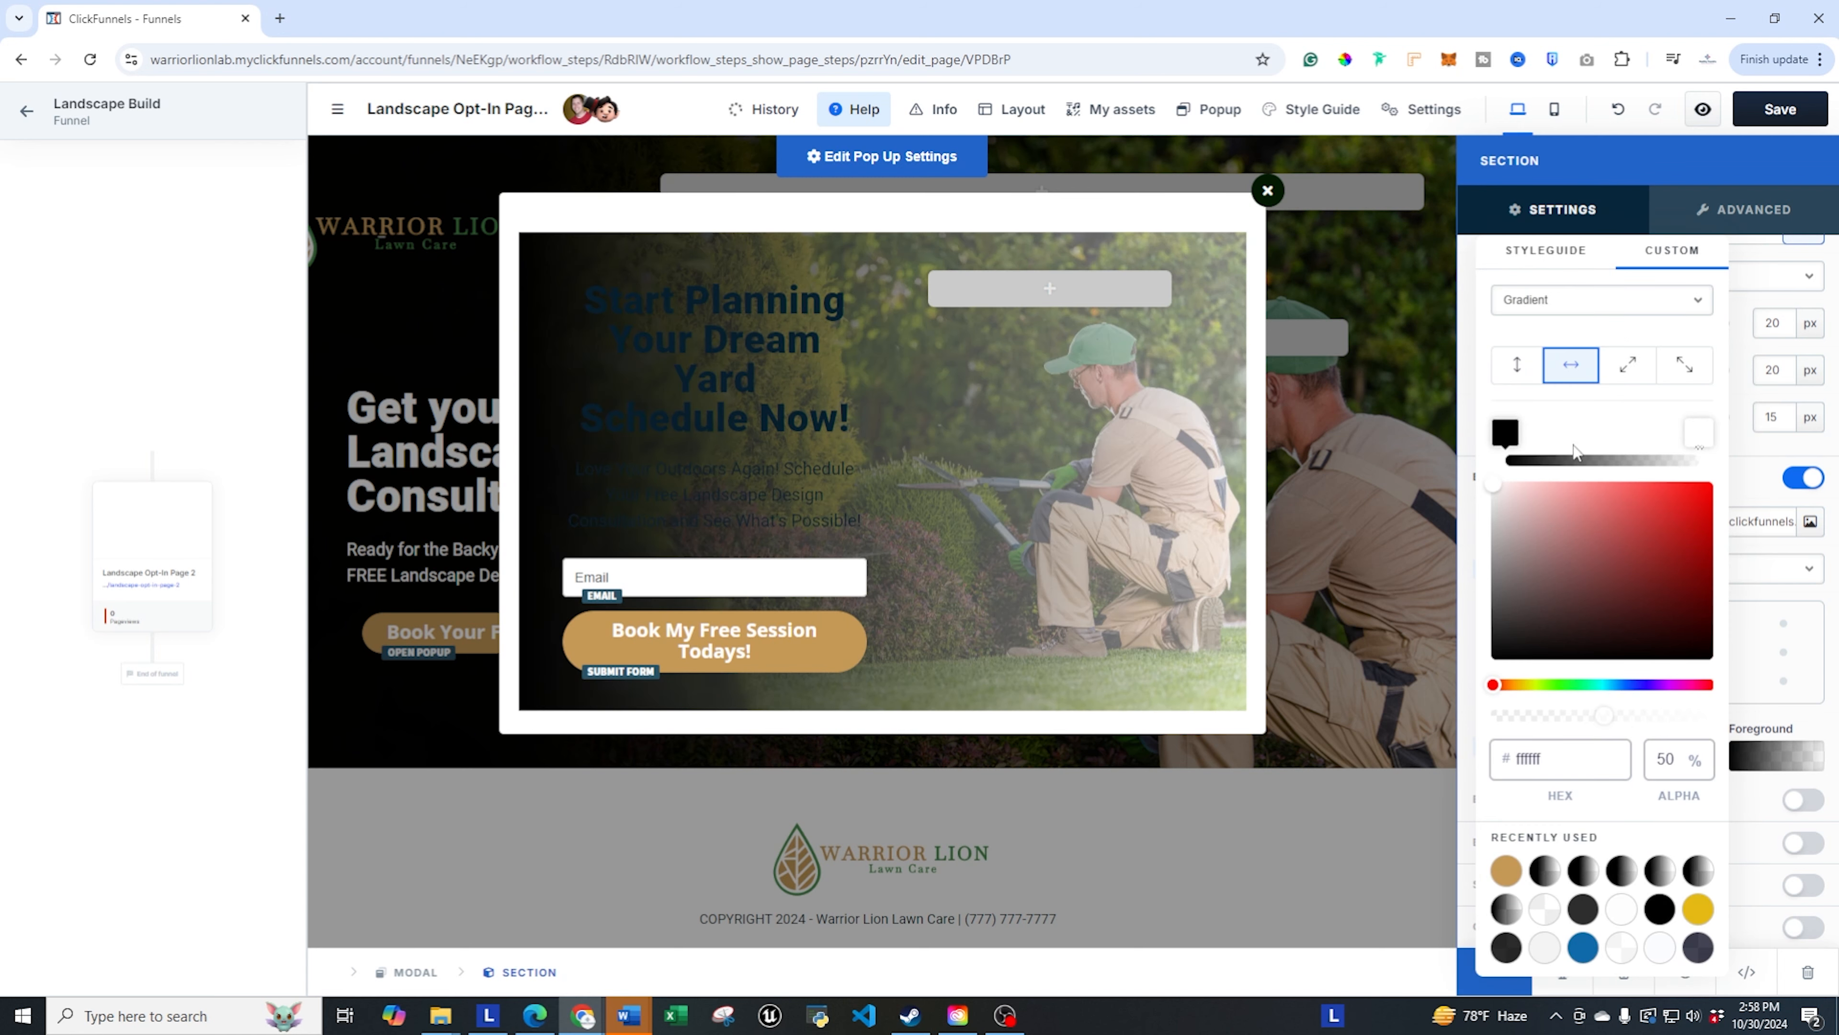
- Move the gradient's black stop inward to about 30% of its length and set the white end stop's alpha to 0%
left_click(1505, 433)
left_click_drag(1505, 433, 1561, 432)
left_click(1696, 433)
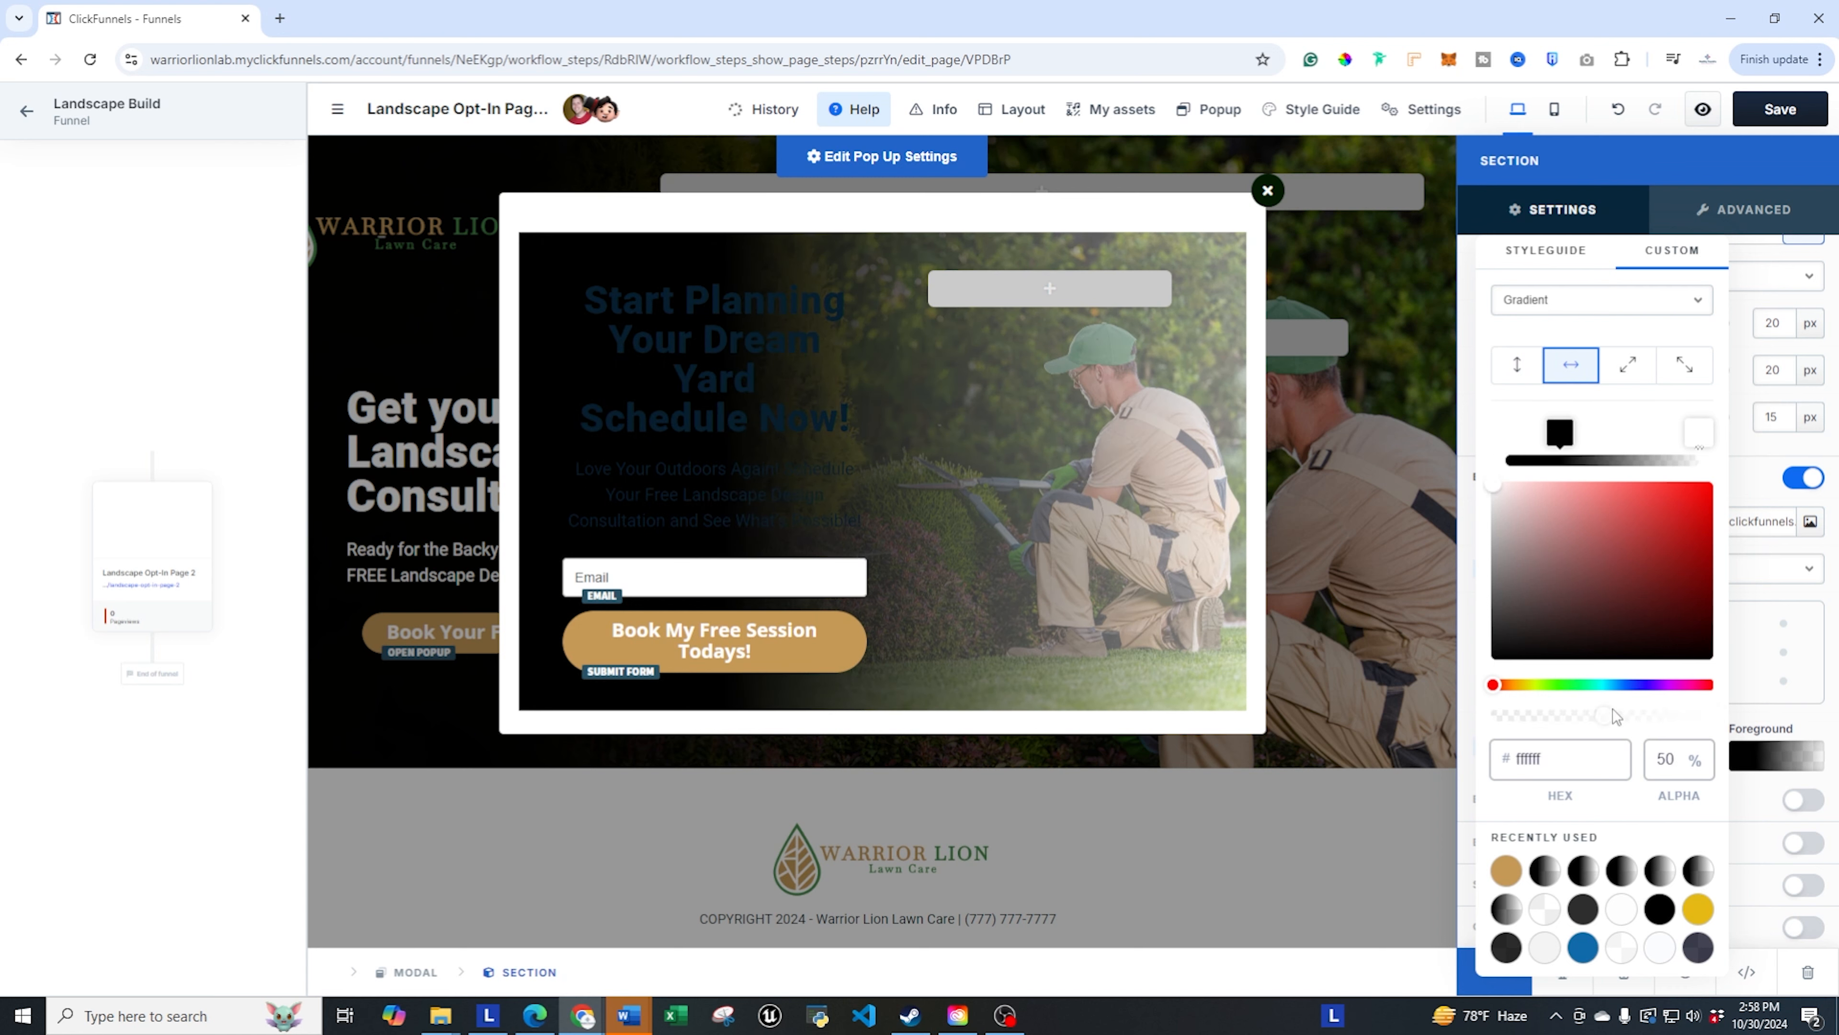
left_click_drag(1606, 721, 1470, 727)
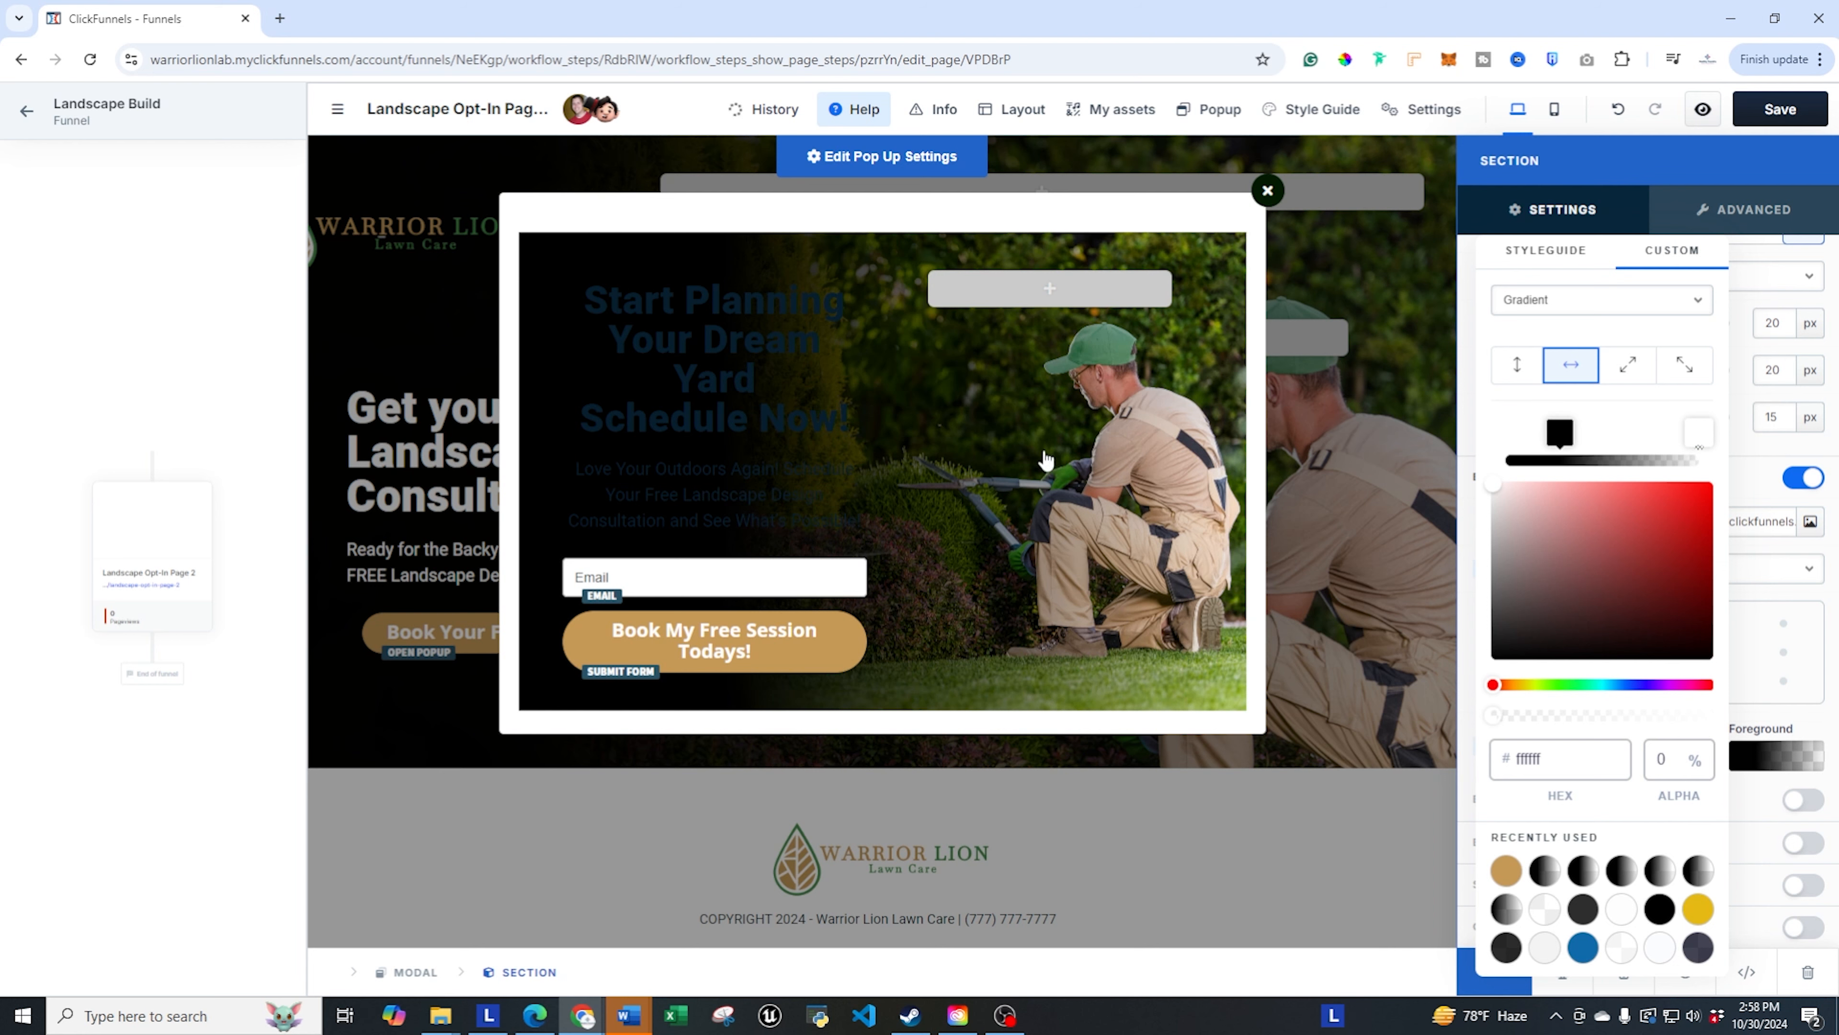
left_click(1055, 490)
- Set the pop-up headline's text color to white (ffffff)
left_click(925, 338)
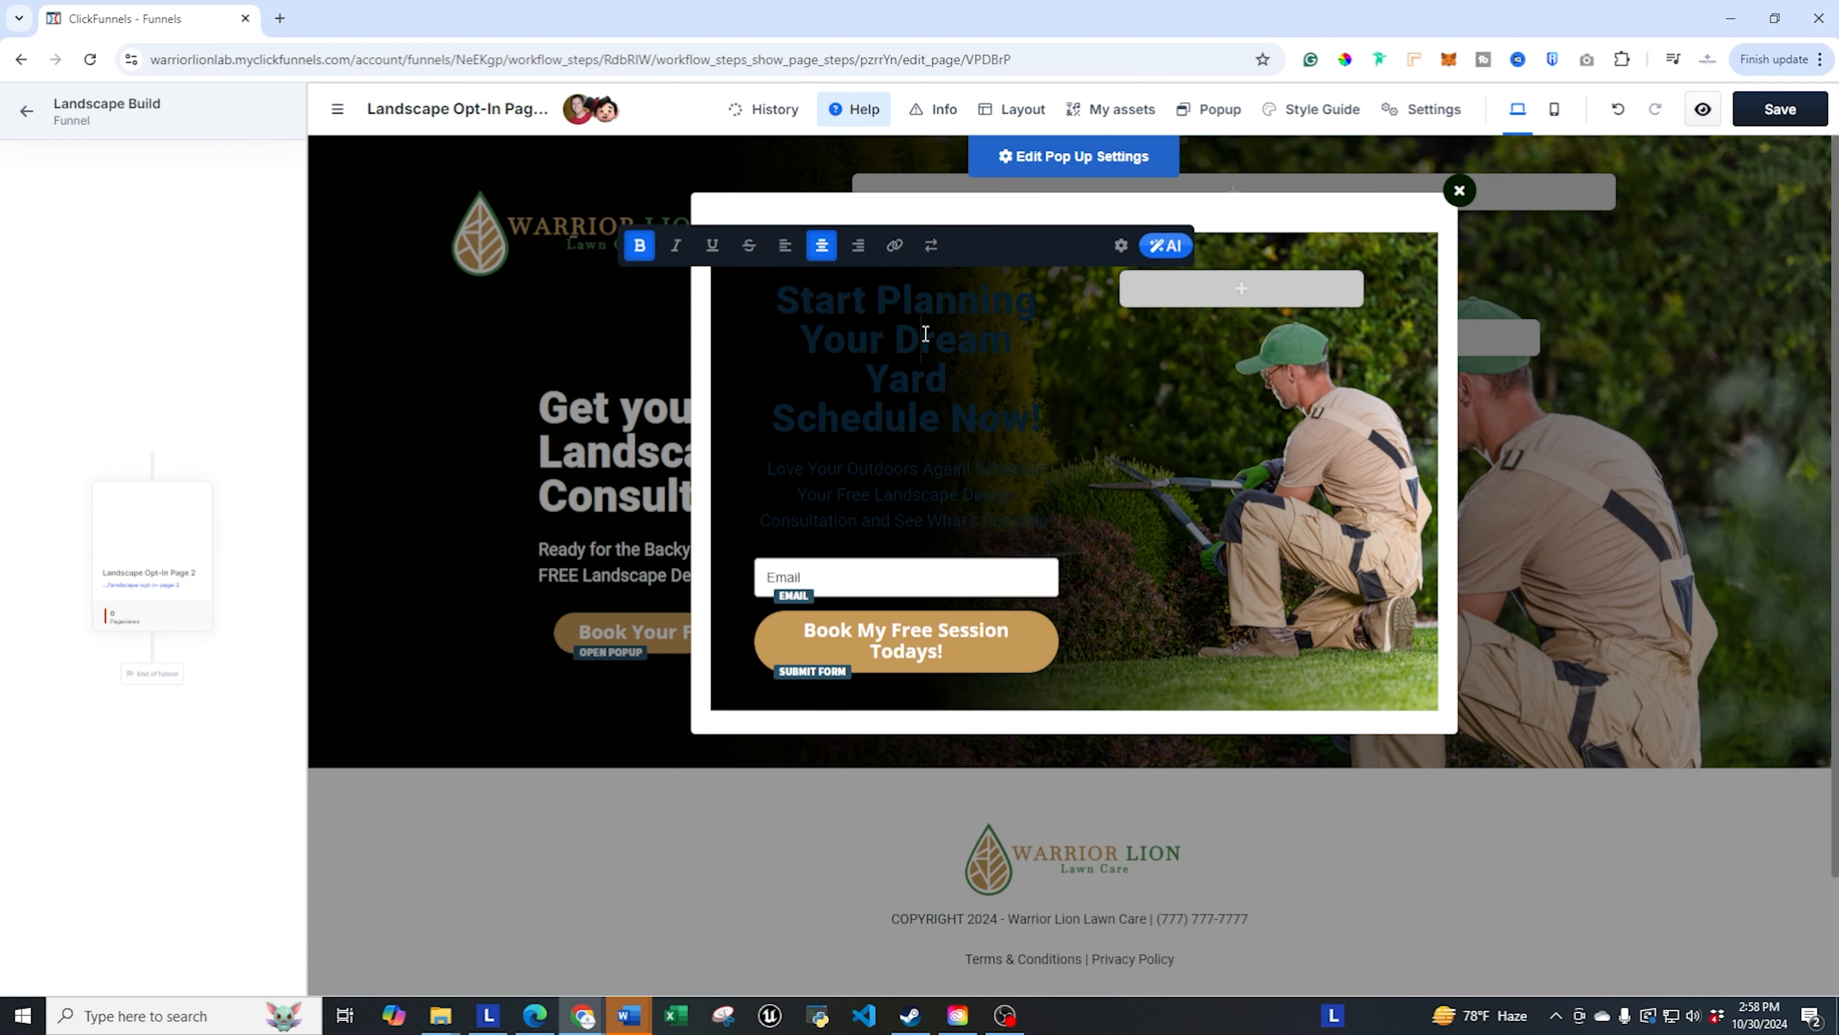
left_click(1120, 250)
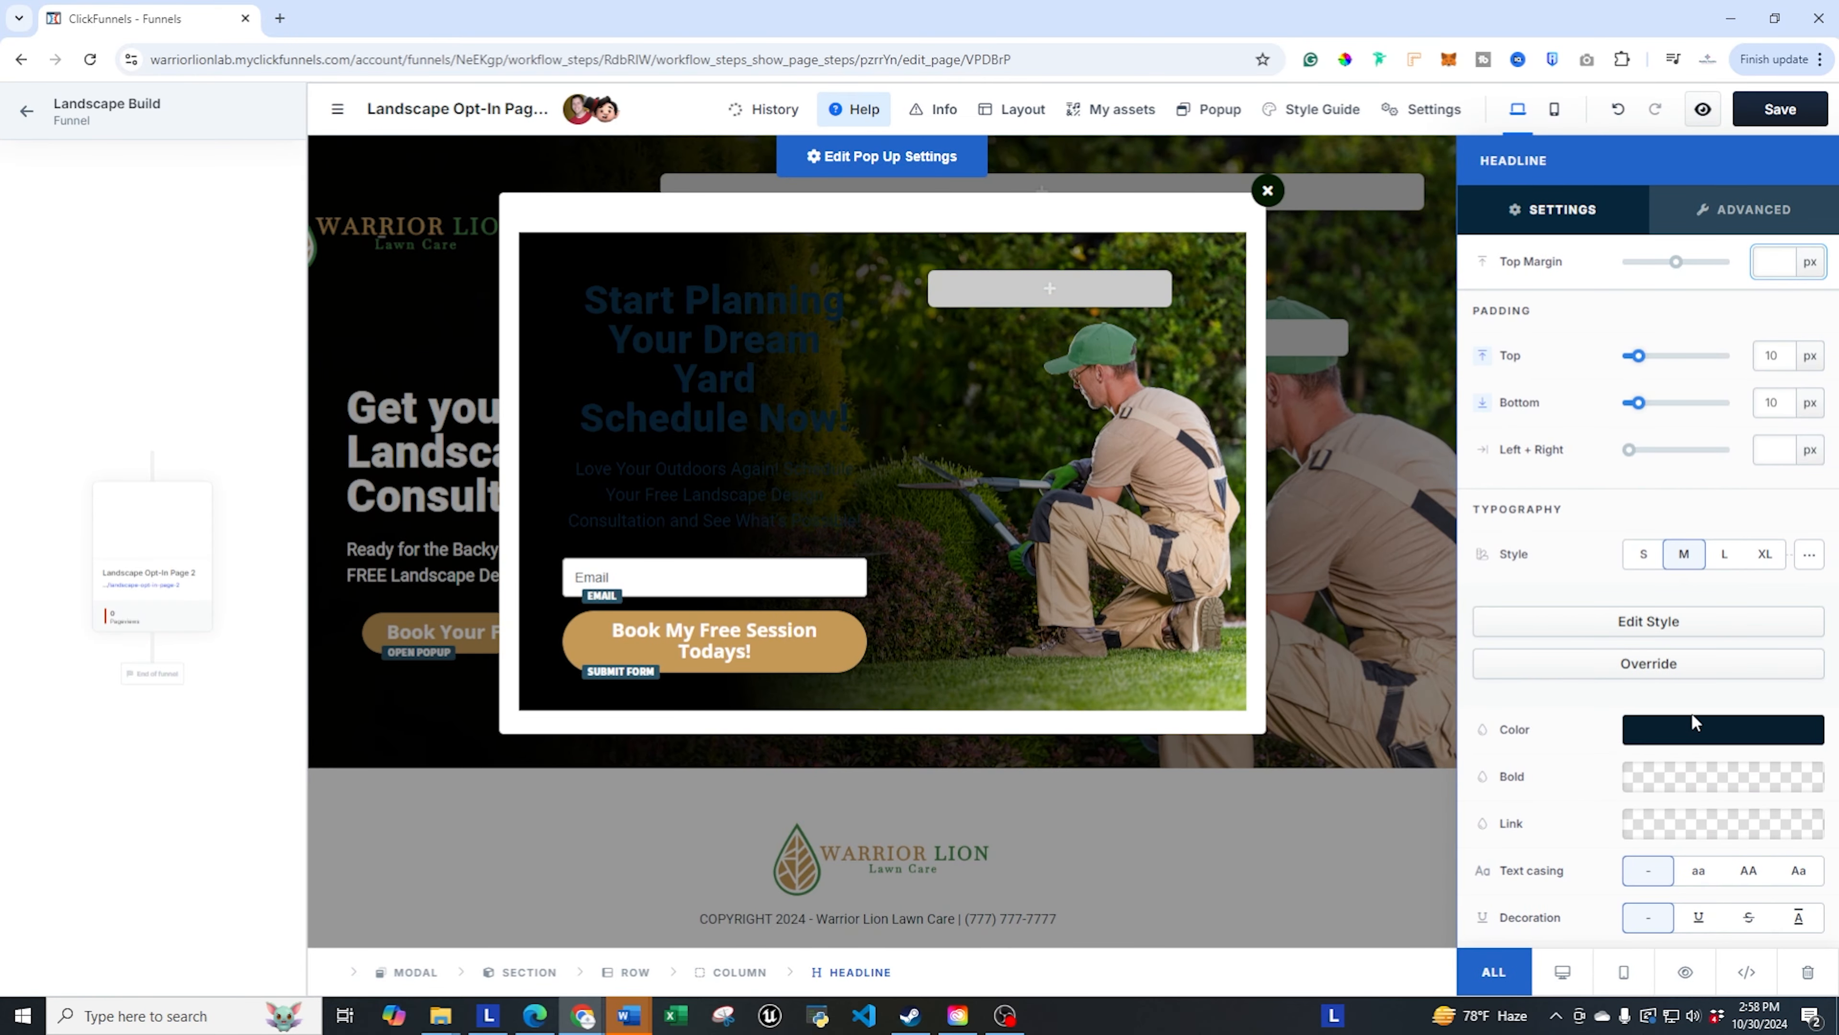
left_click(1665, 728)
left_click(1430, 542)
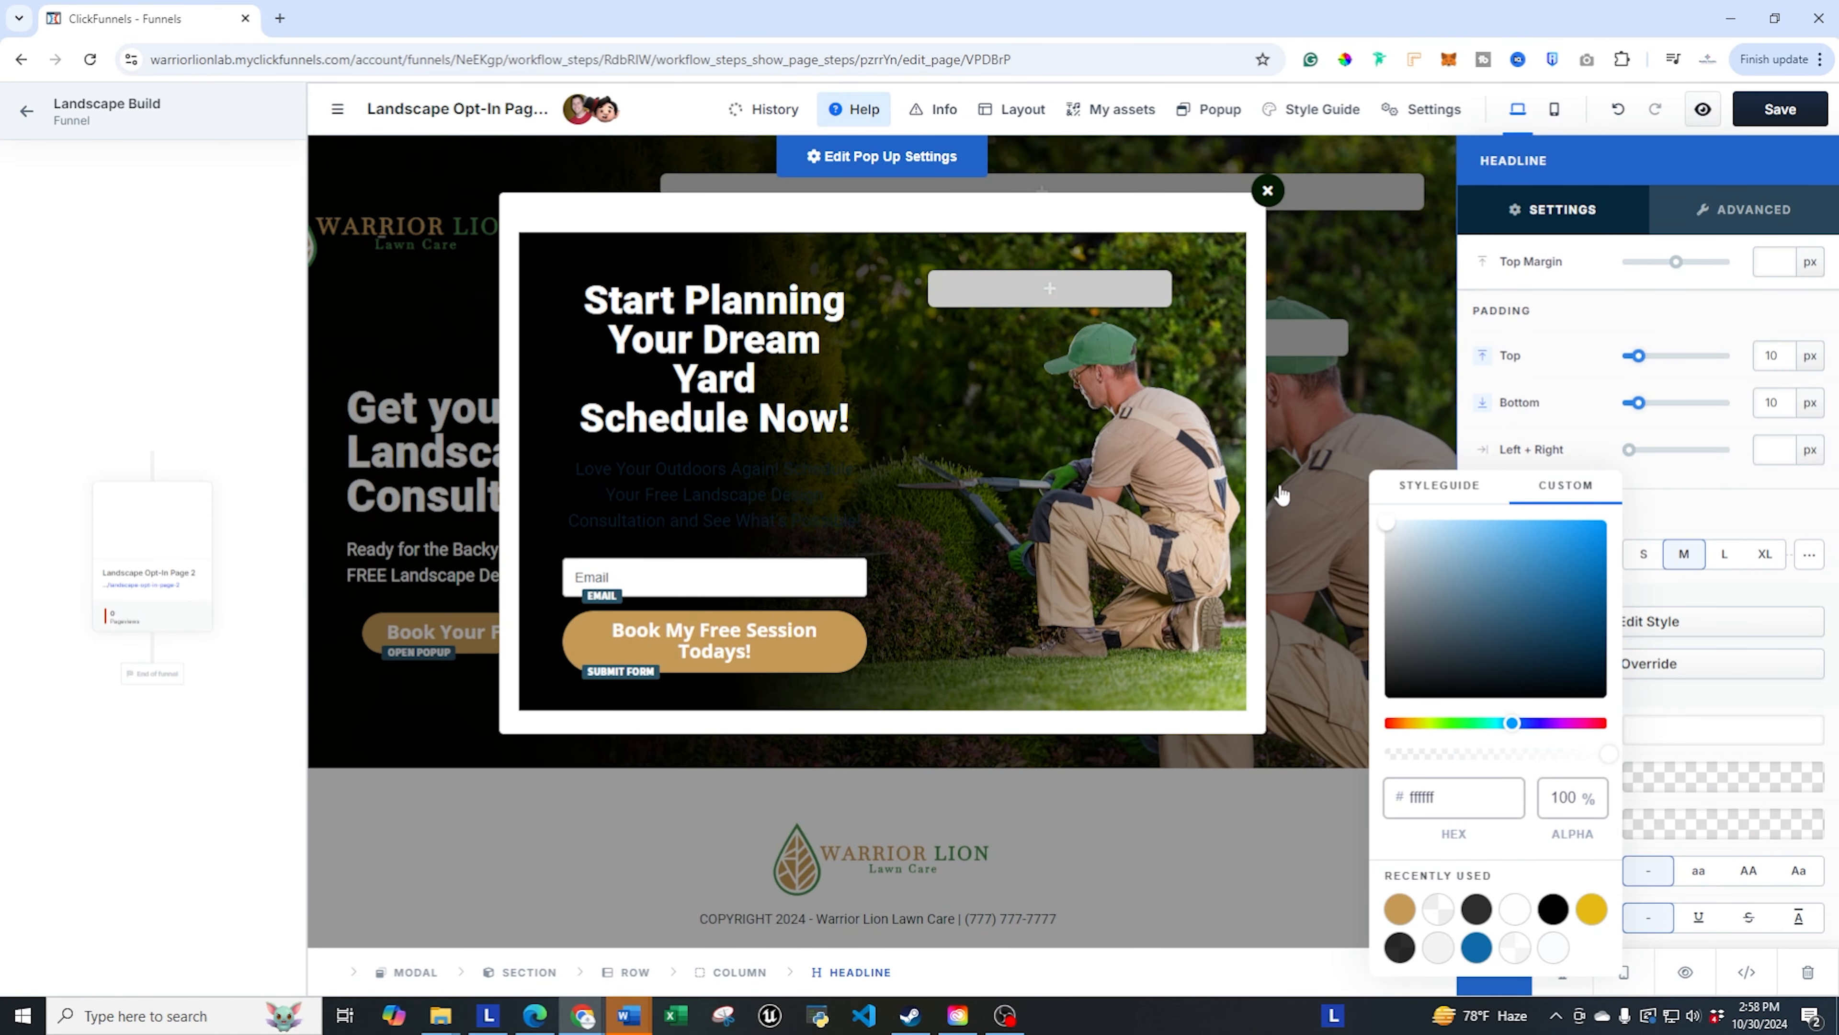
- Set the text color of the pop-up paragraph below the headline to white (ffffff)
left_click(753, 528)
left_click(900, 432)
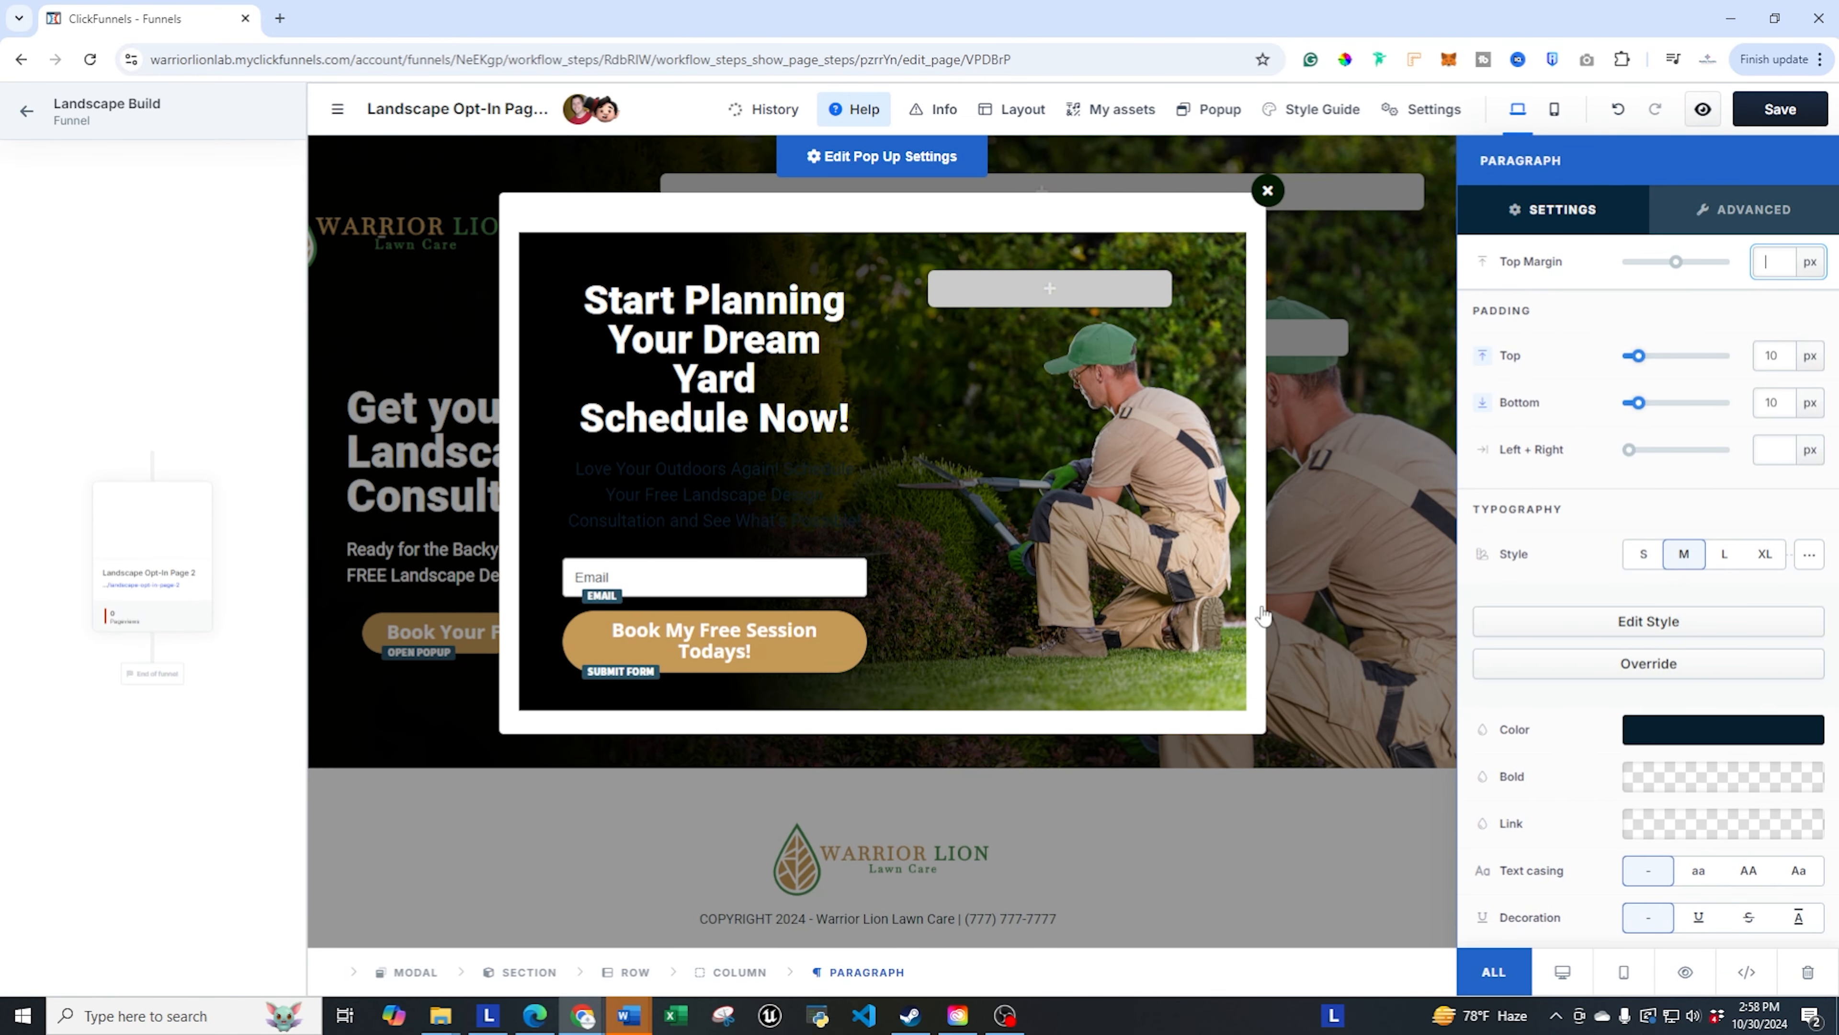
left_click(1702, 746)
left_click_drag(1430, 543, 1354, 523)
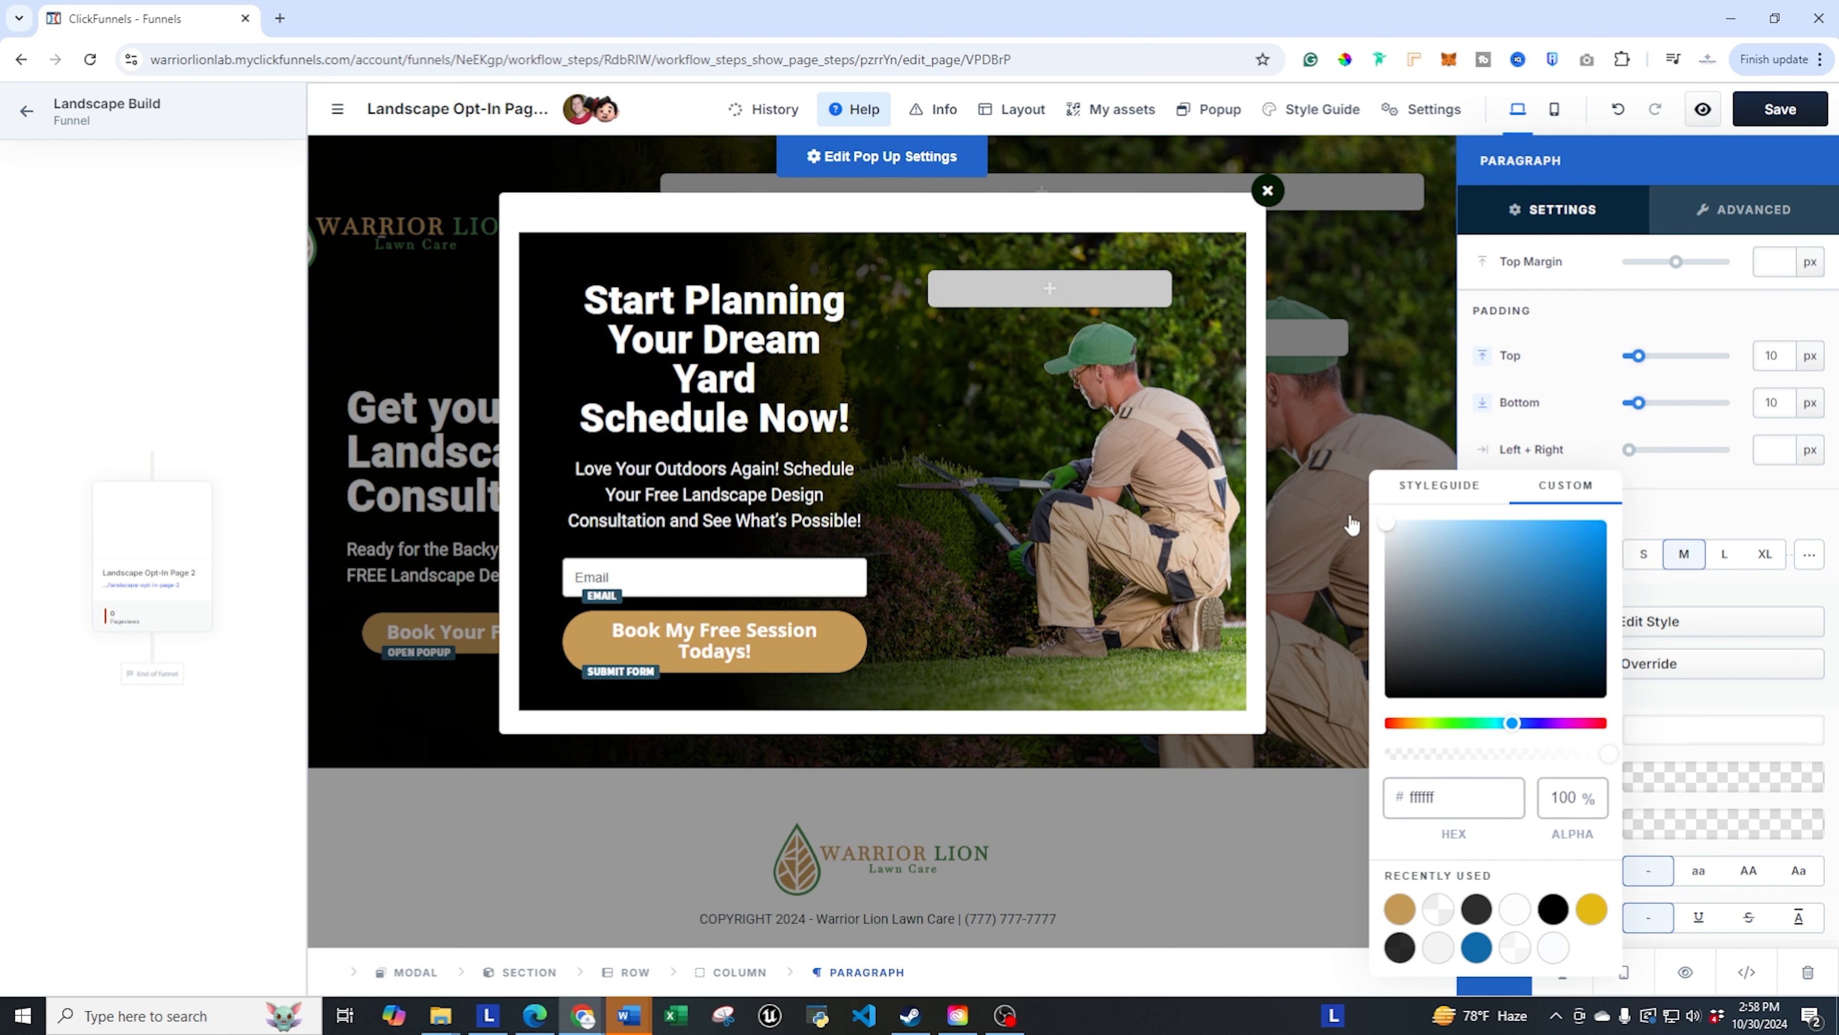
left_click(936, 510)
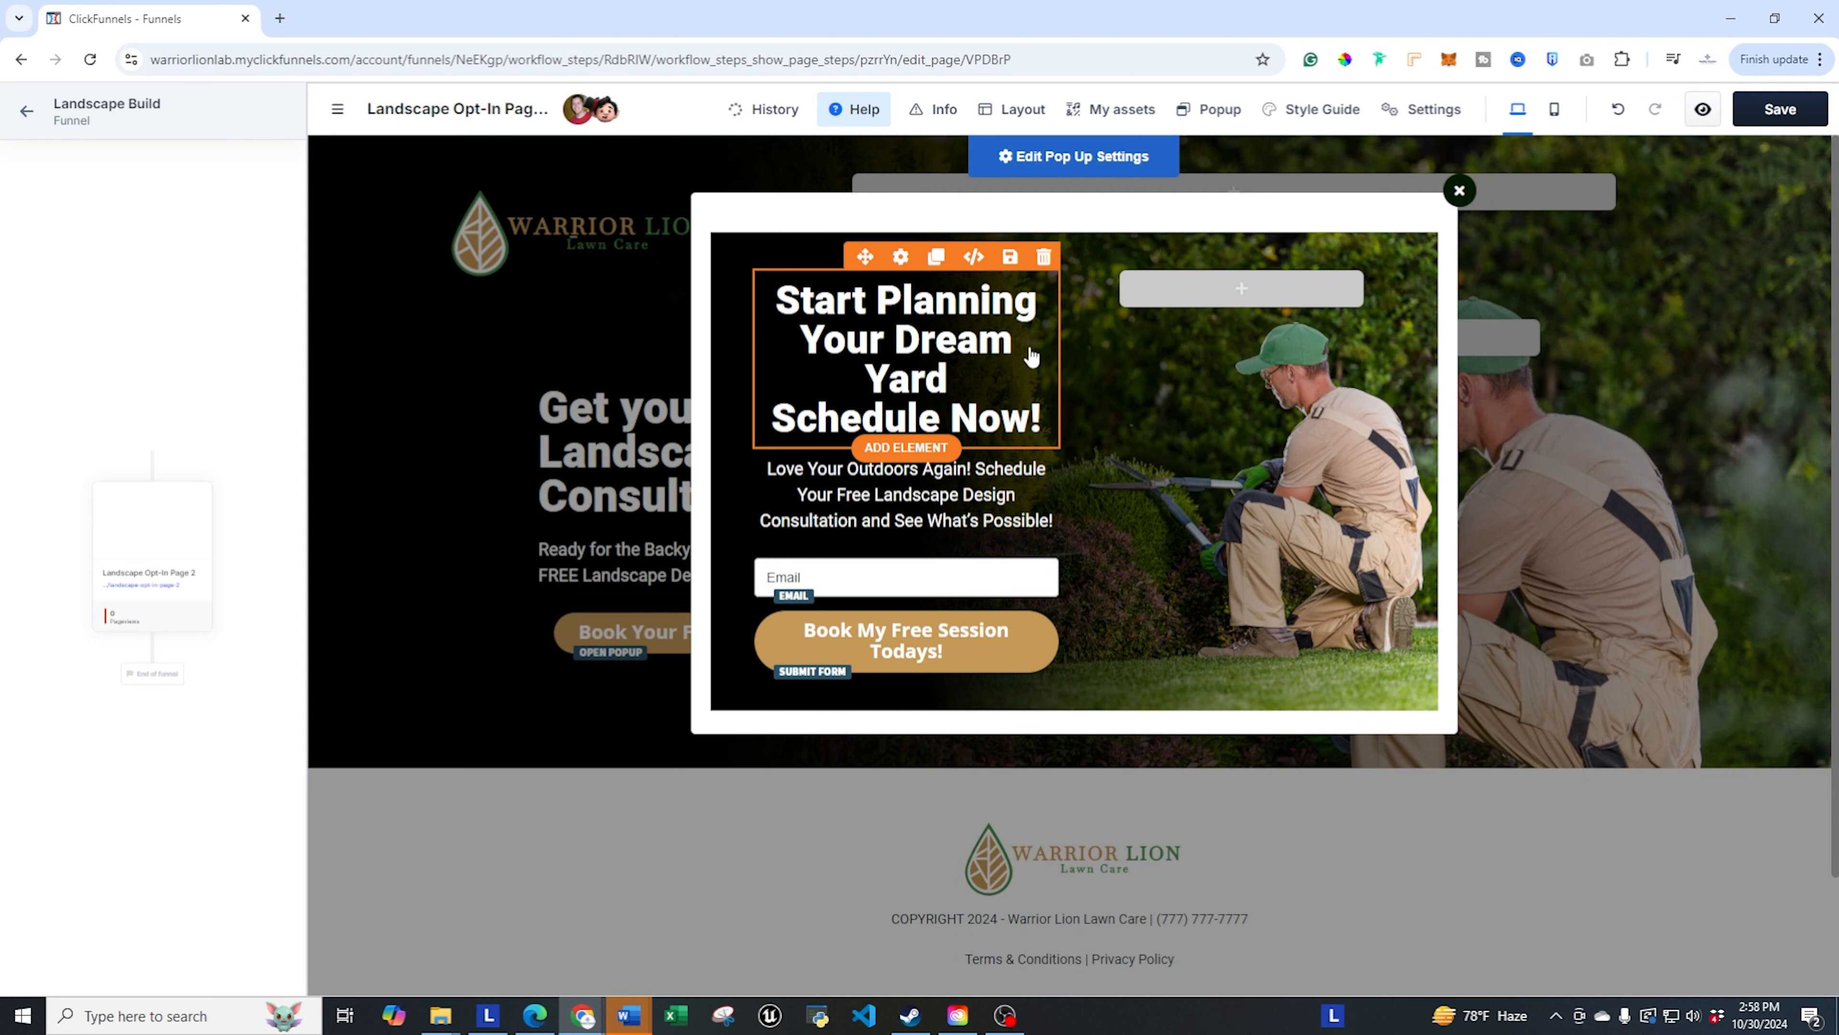
- Switch the pop-up headline's font size unit to pixels and set the size to 32 px
left_click(900, 256)
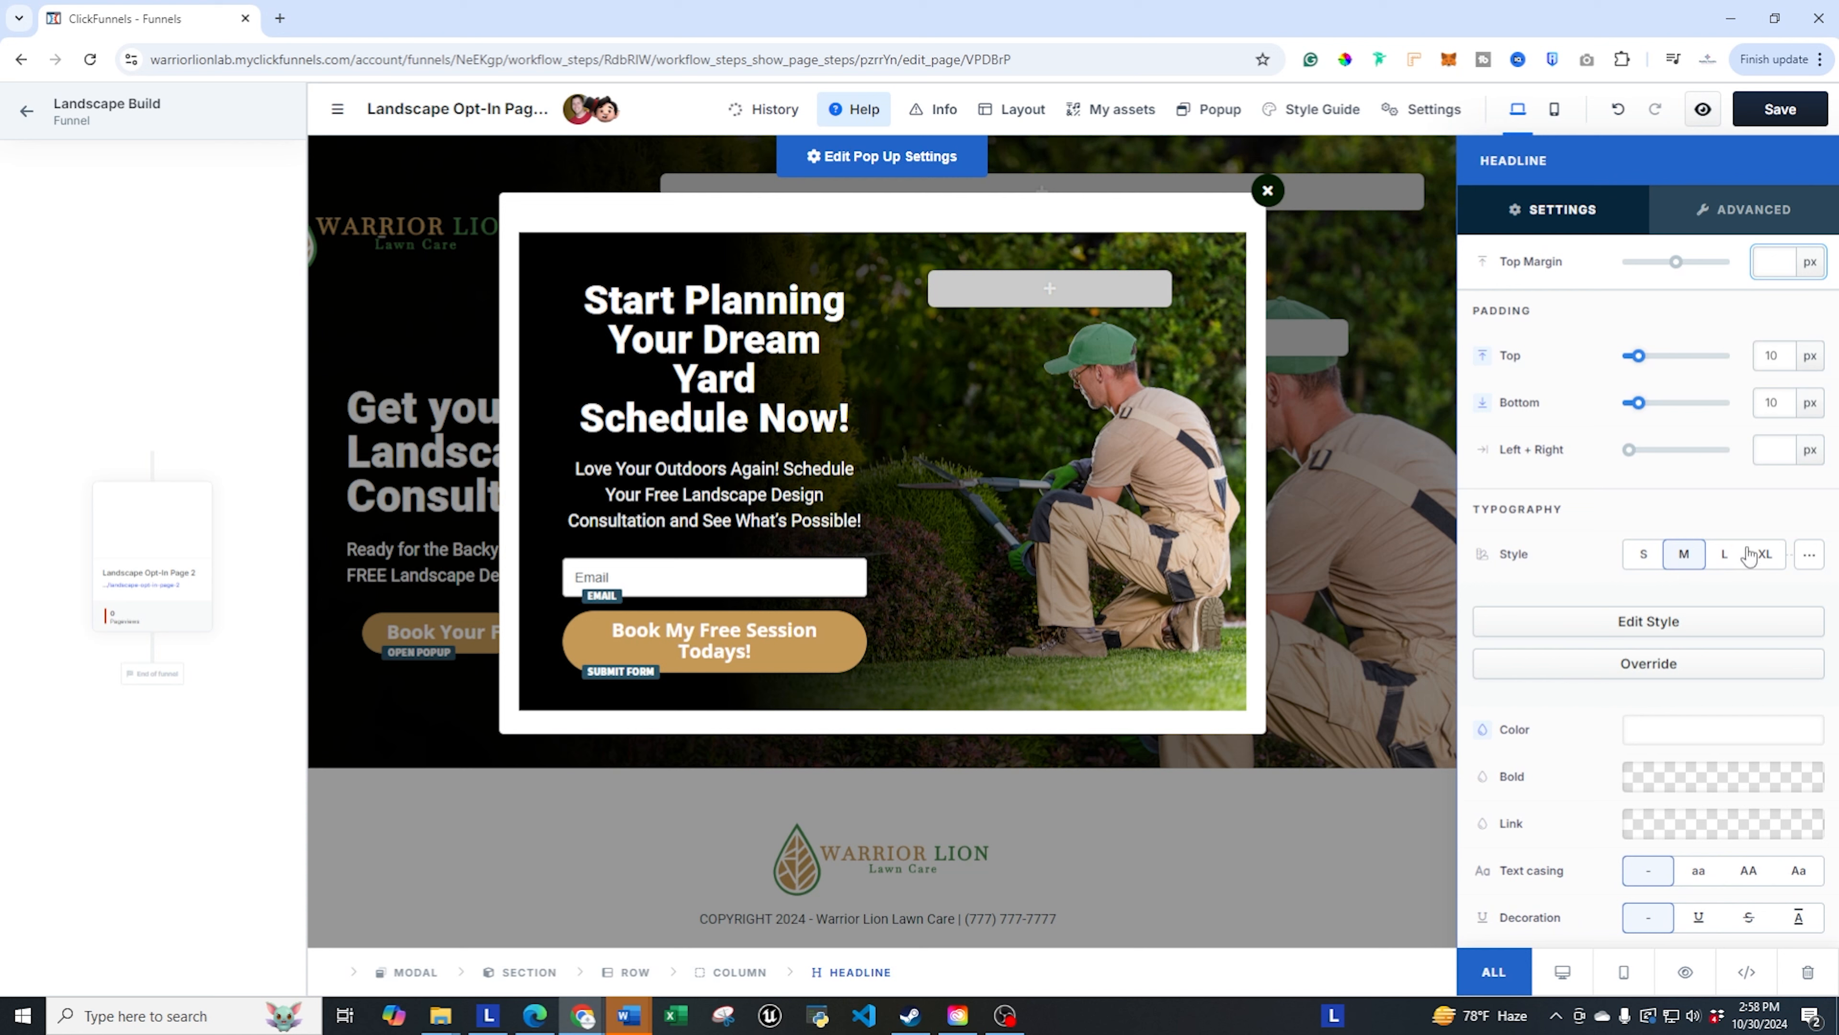
left_click(1808, 554)
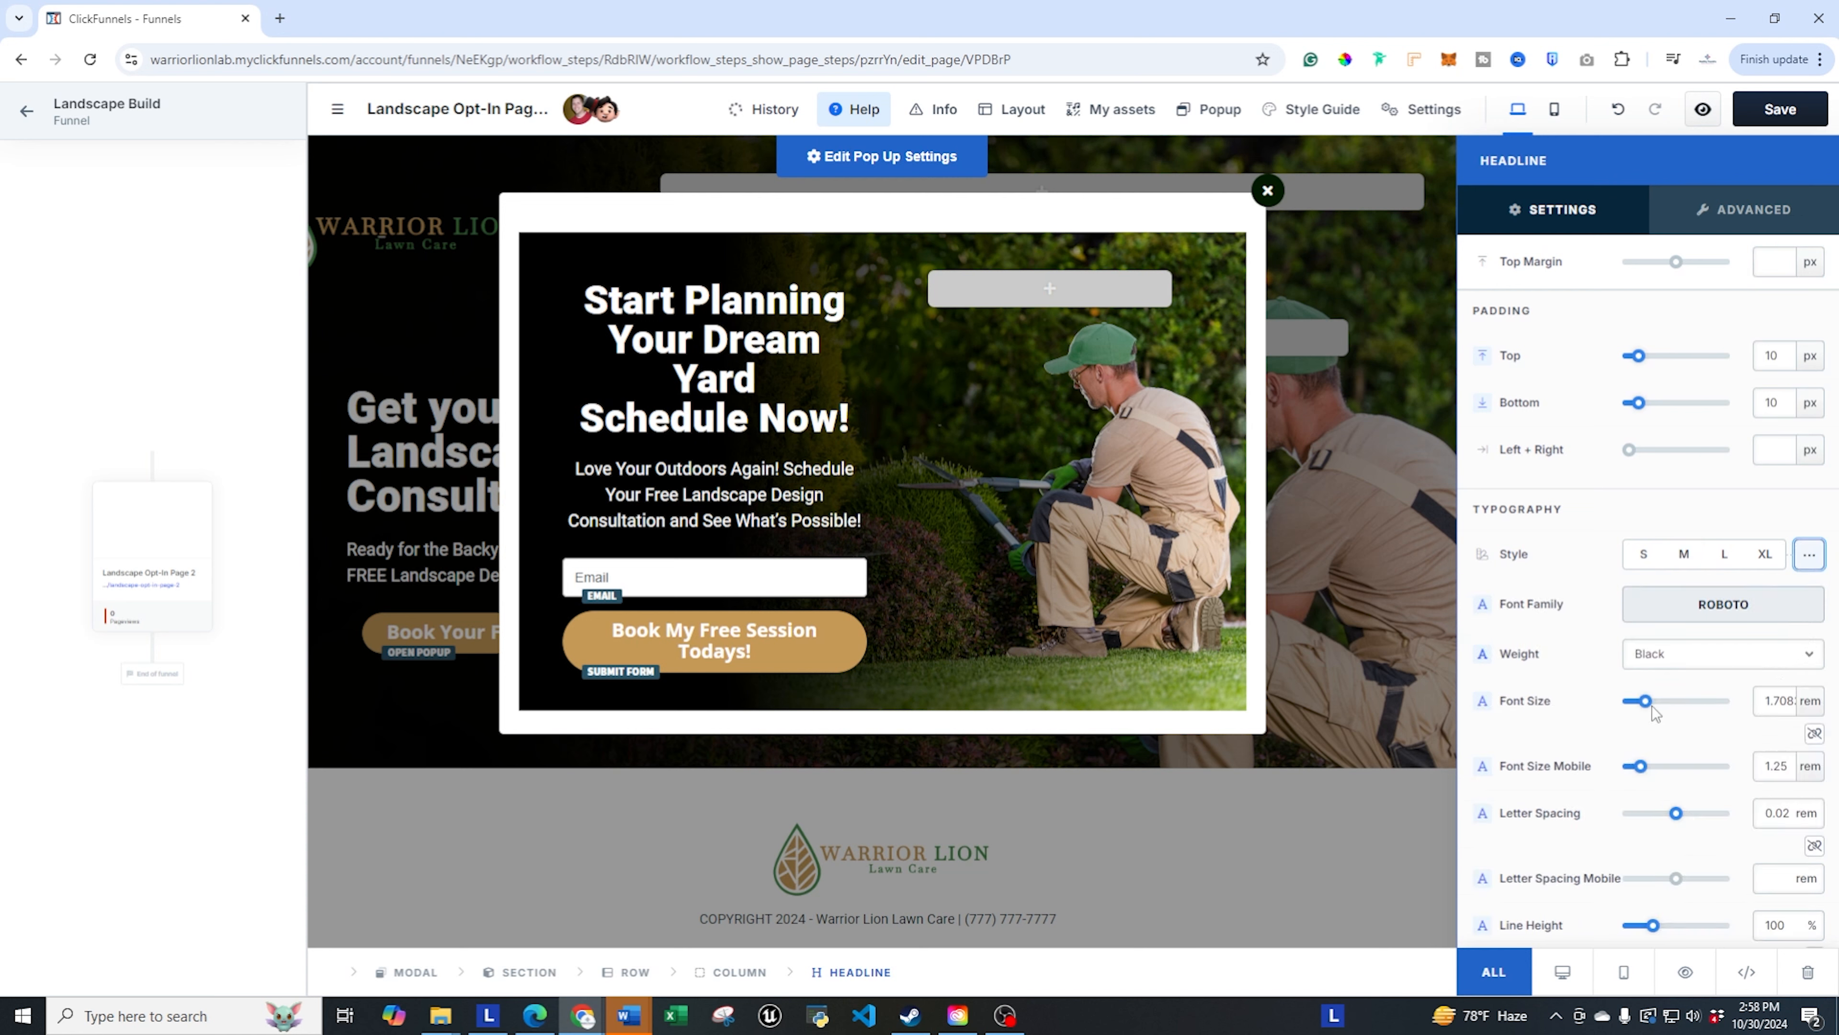
left_click(1811, 702)
left_click(1811, 732)
left_click_drag(1680, 711, 1665, 715)
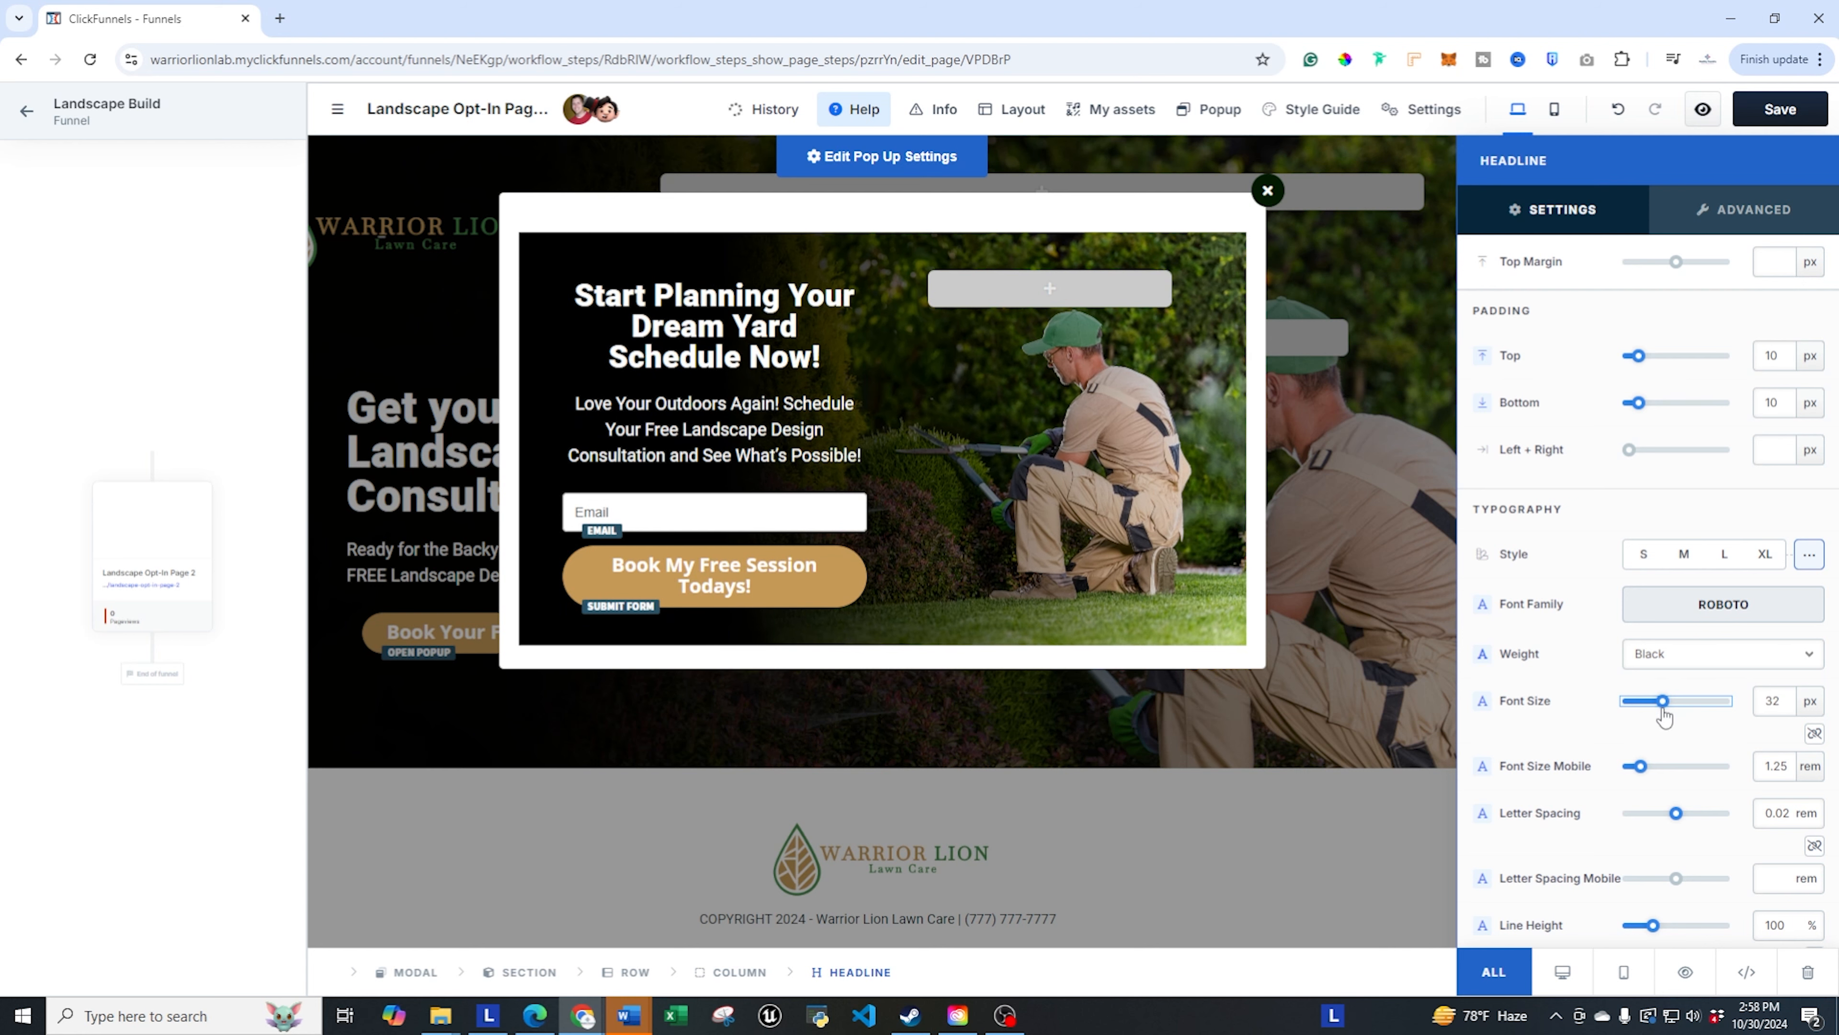
left_click(765, 442)
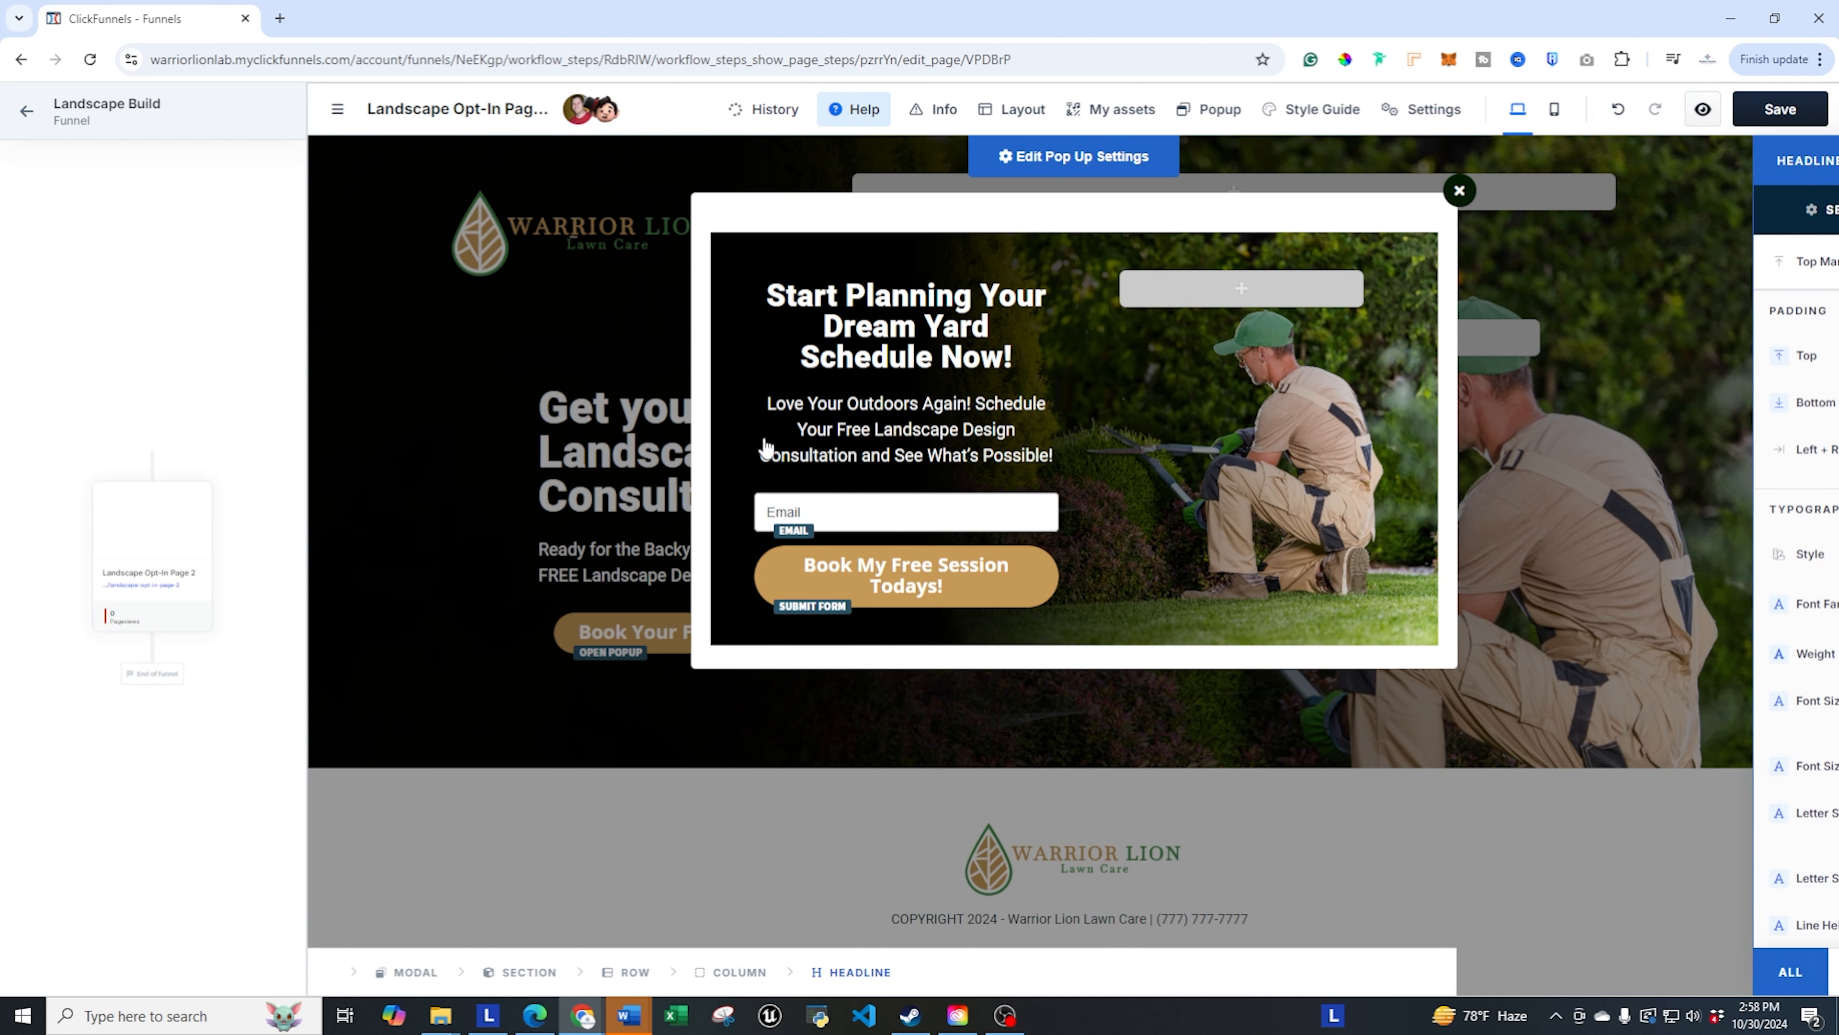
- Switch the pop-up paragraph's font size unit to pixels and set the size to 16 px
left_click(884, 433)
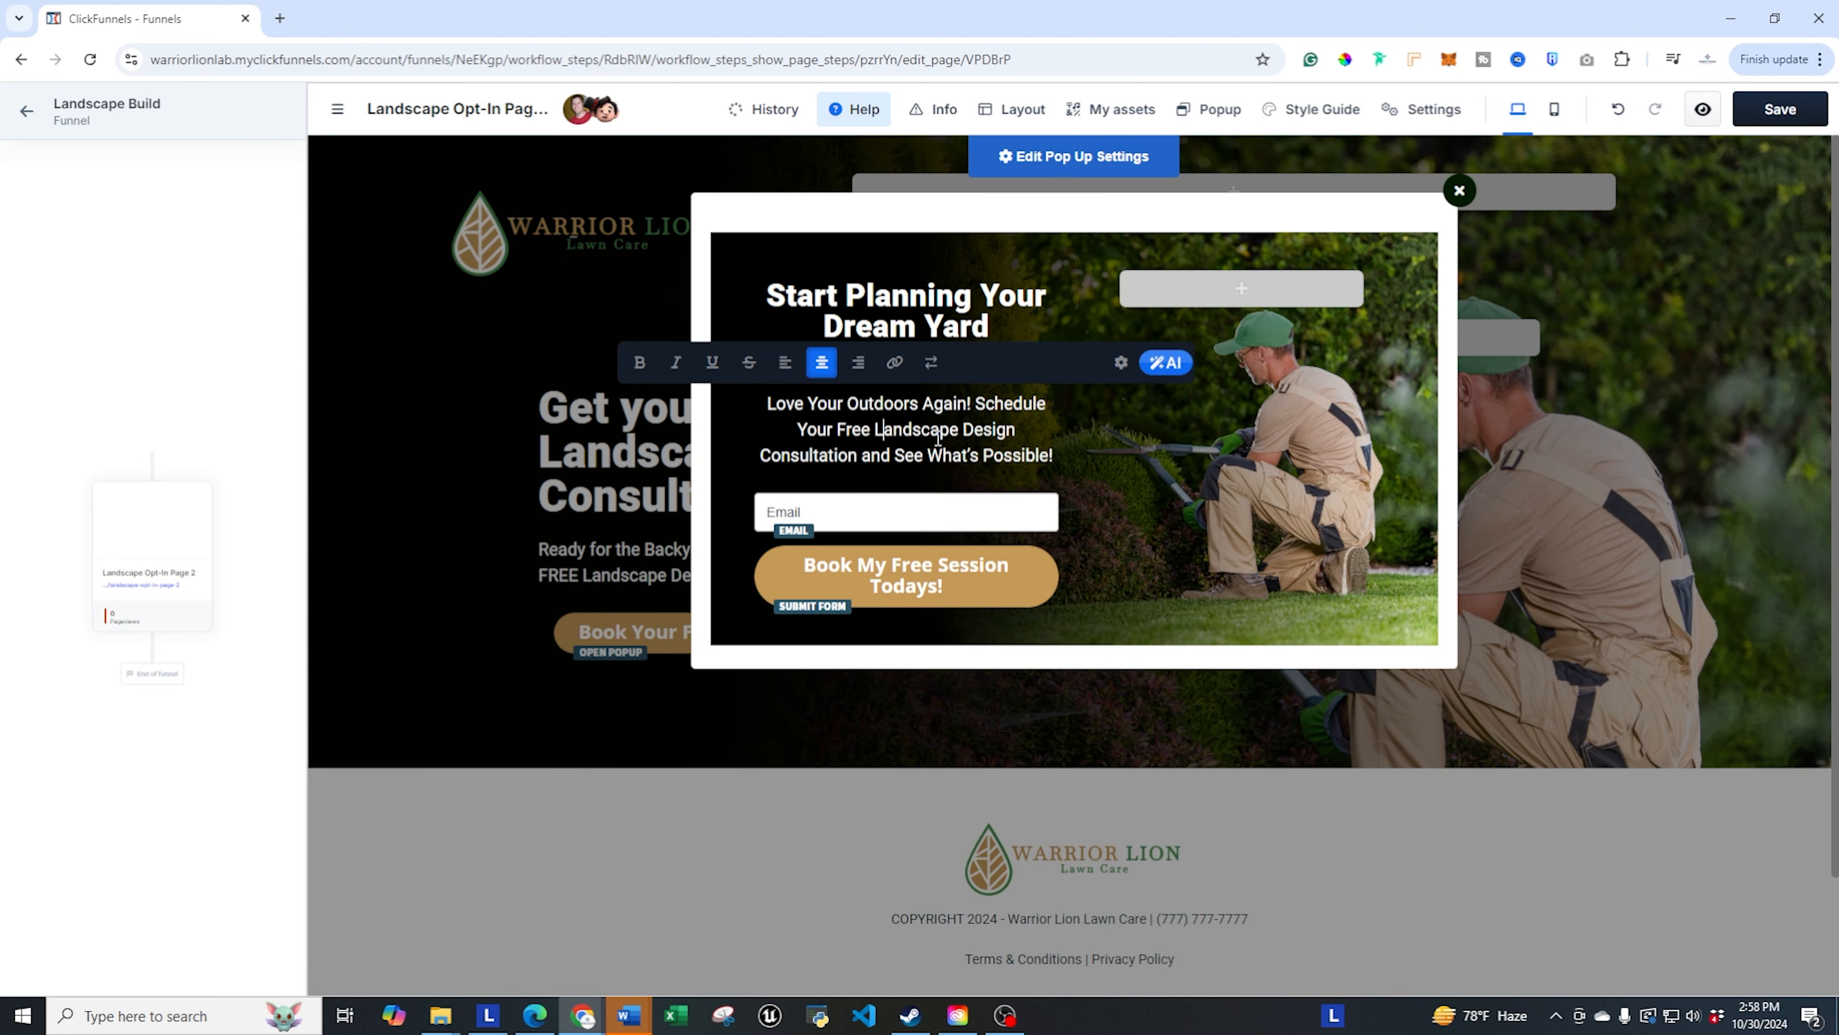
left_click(1094, 368)
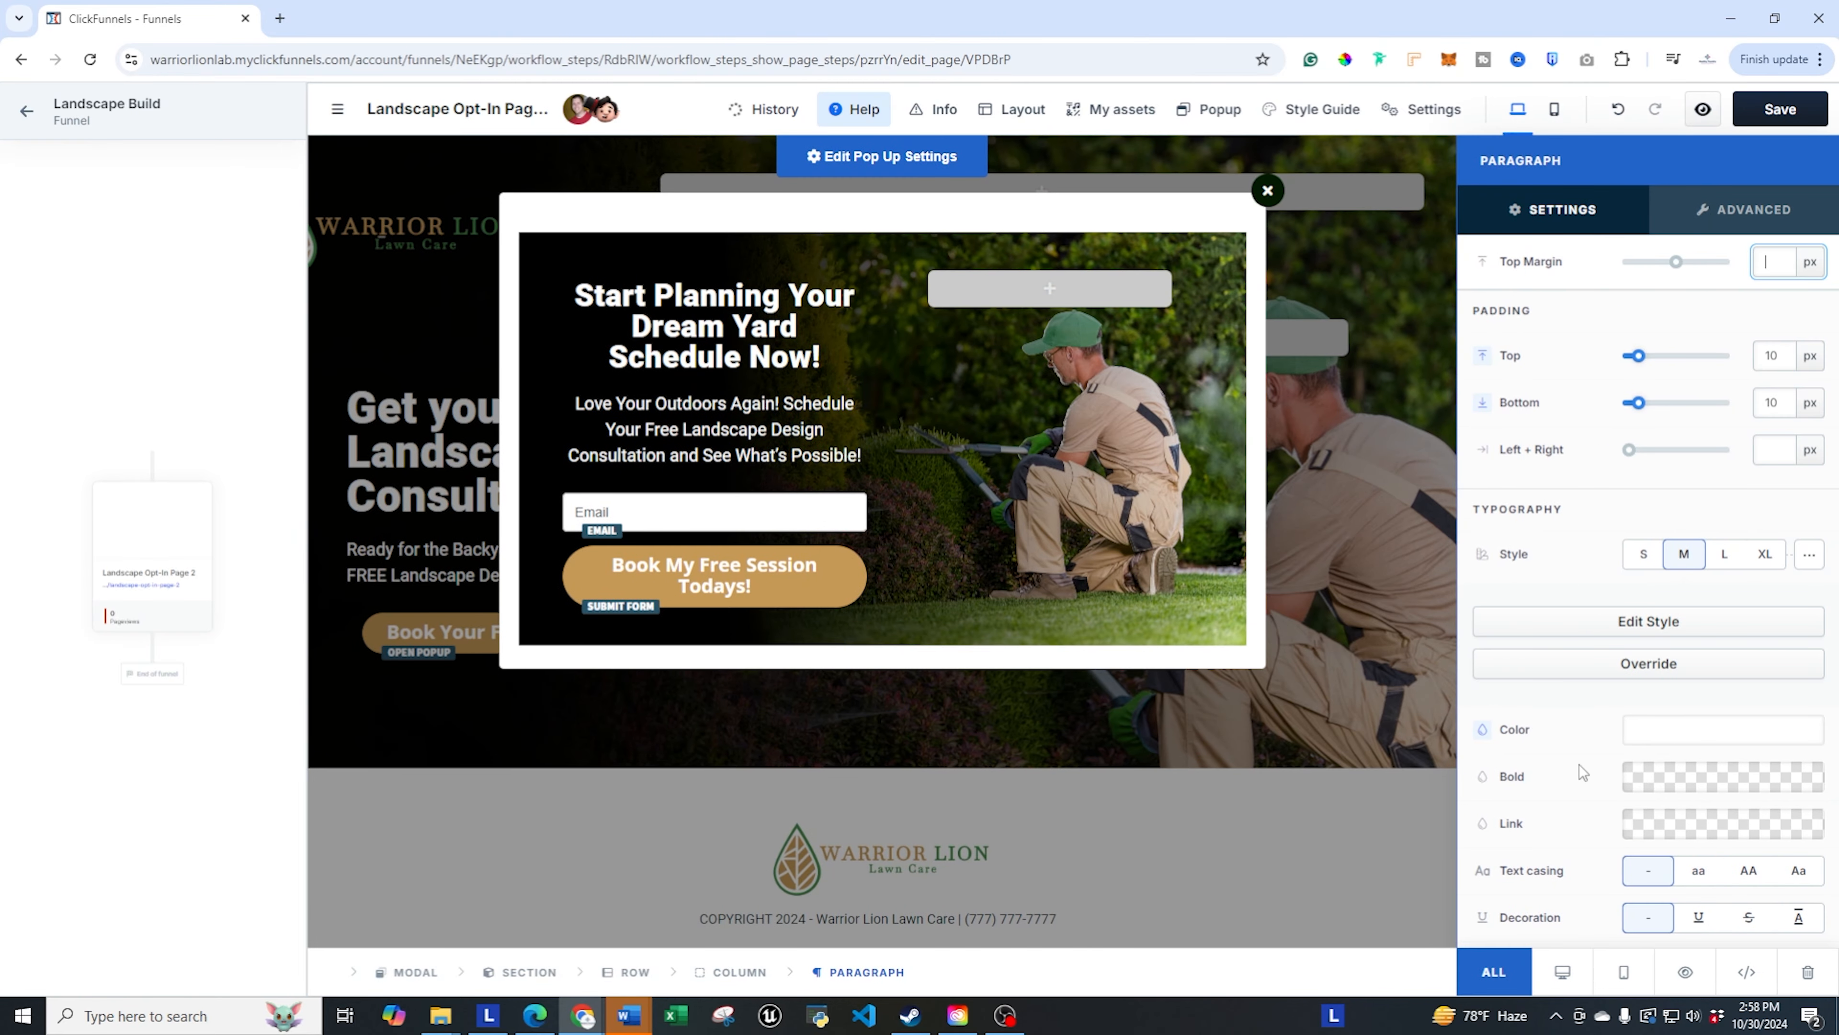
scroll(1579, 765, "down", 4)
left_click(1809, 283)
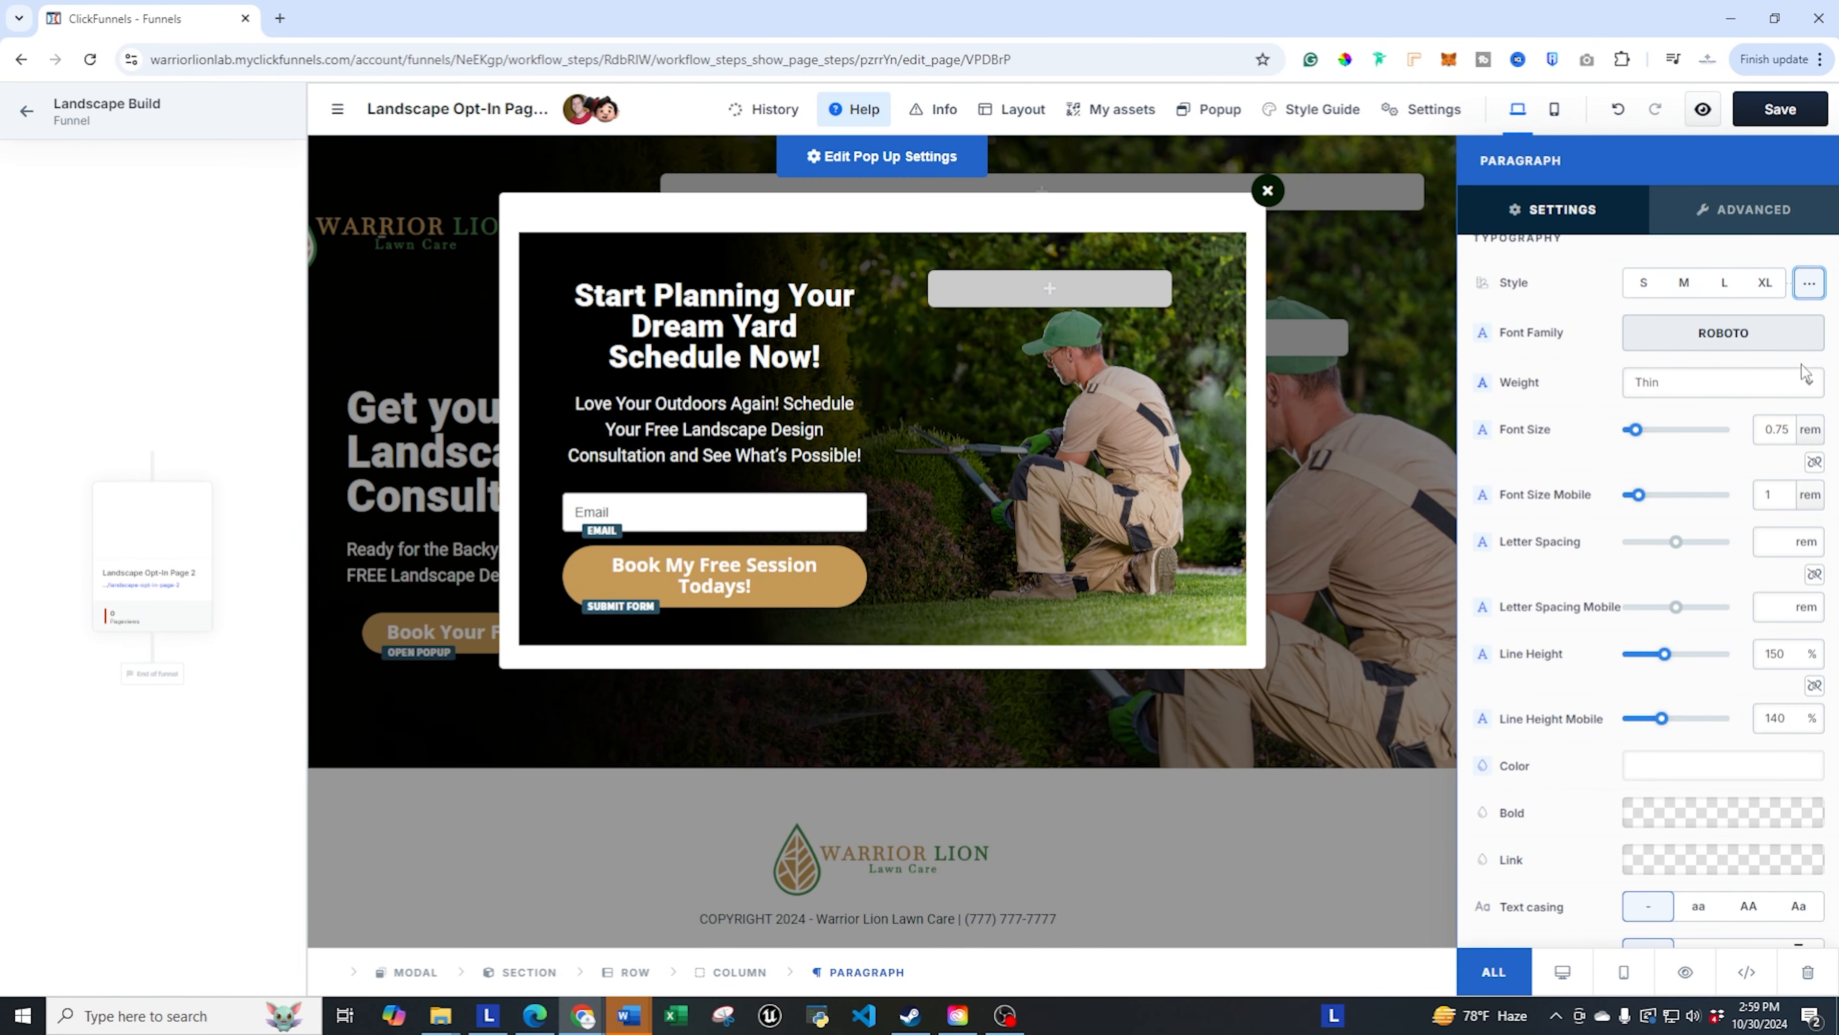
left_click(1810, 428)
left_click(1811, 464)
double_click(1777, 435)
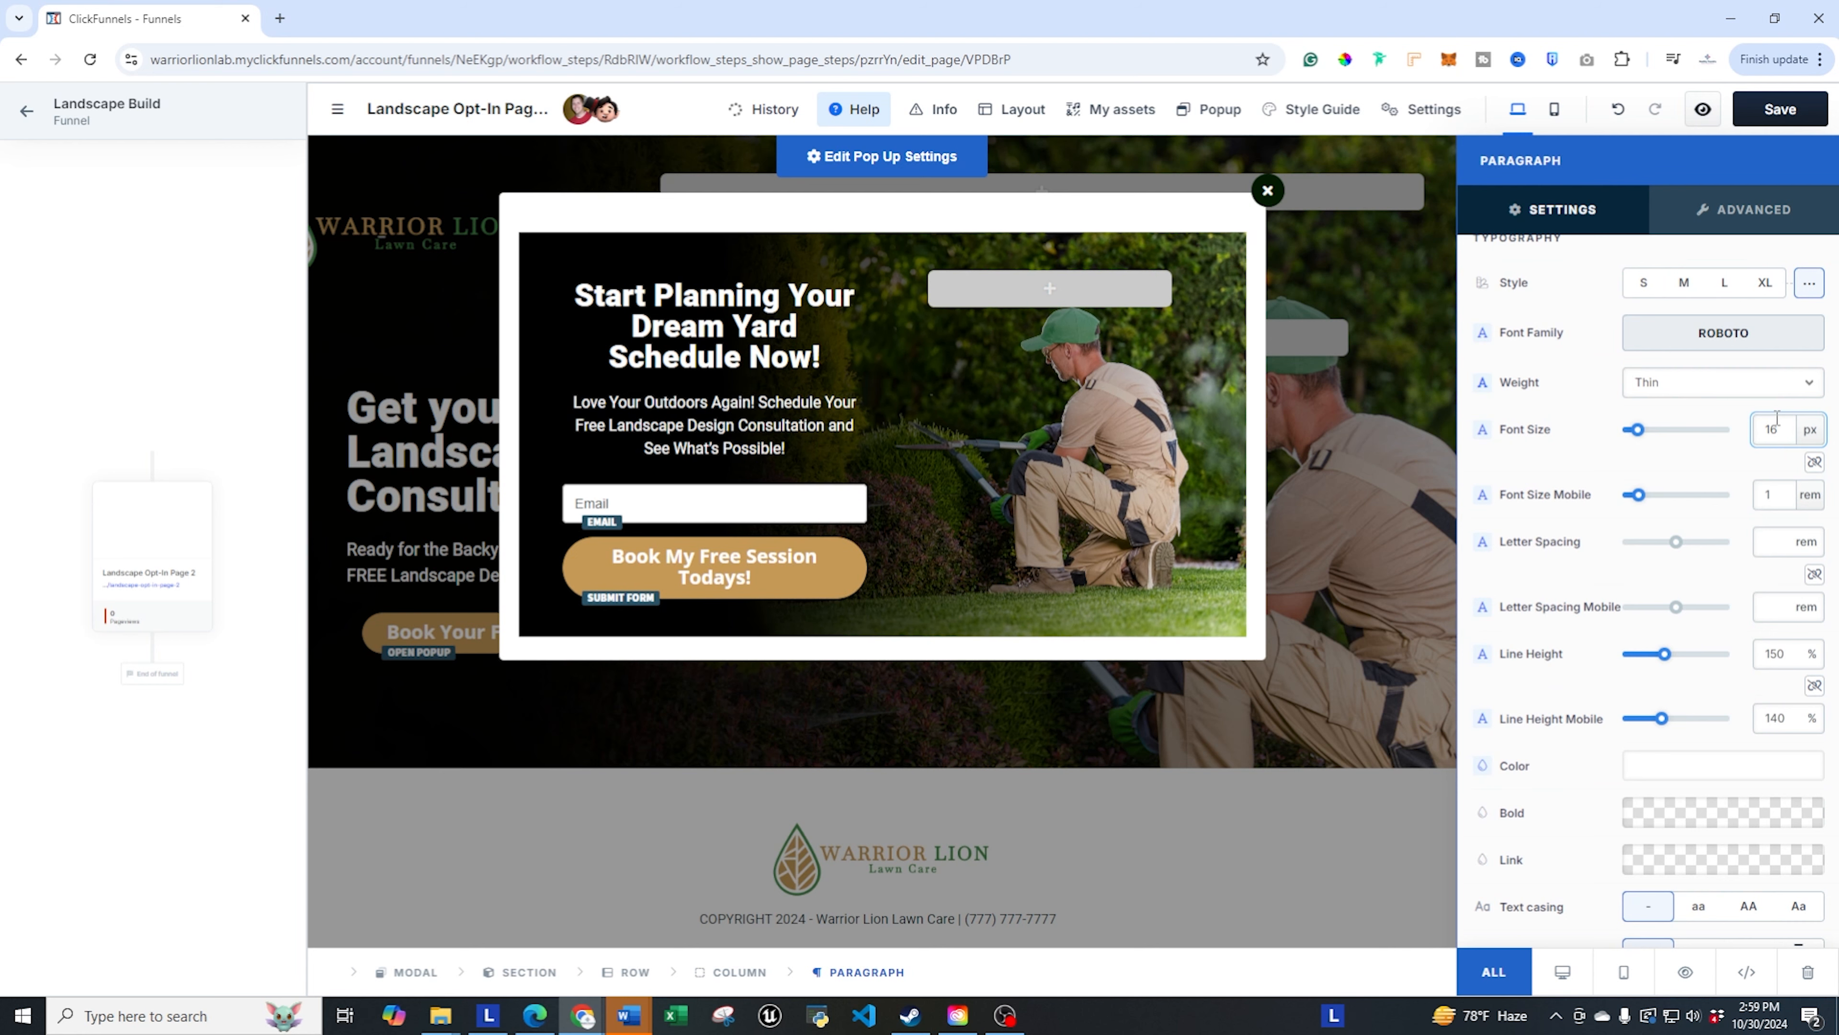
left_click(1146, 482)
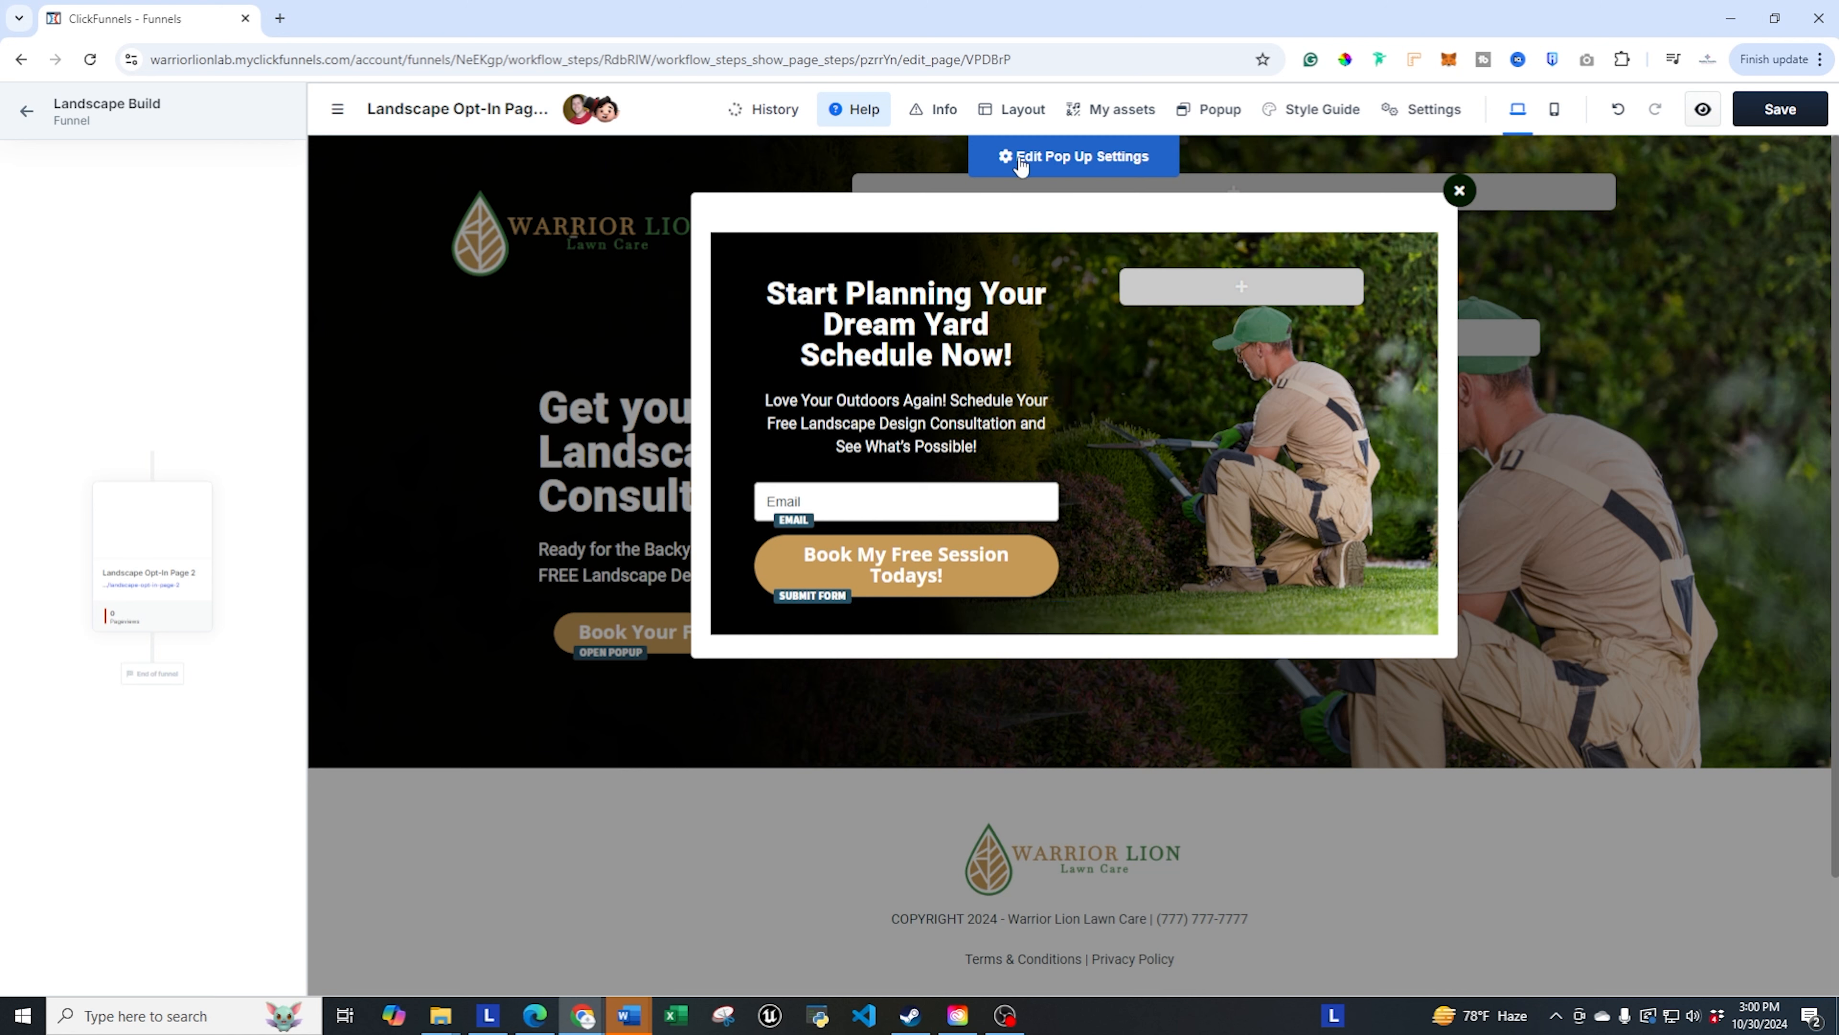
- Remove the pop-up modal's top, bottom and left-right padding so the section fills the whole pop-up
left_click(1124, 158)
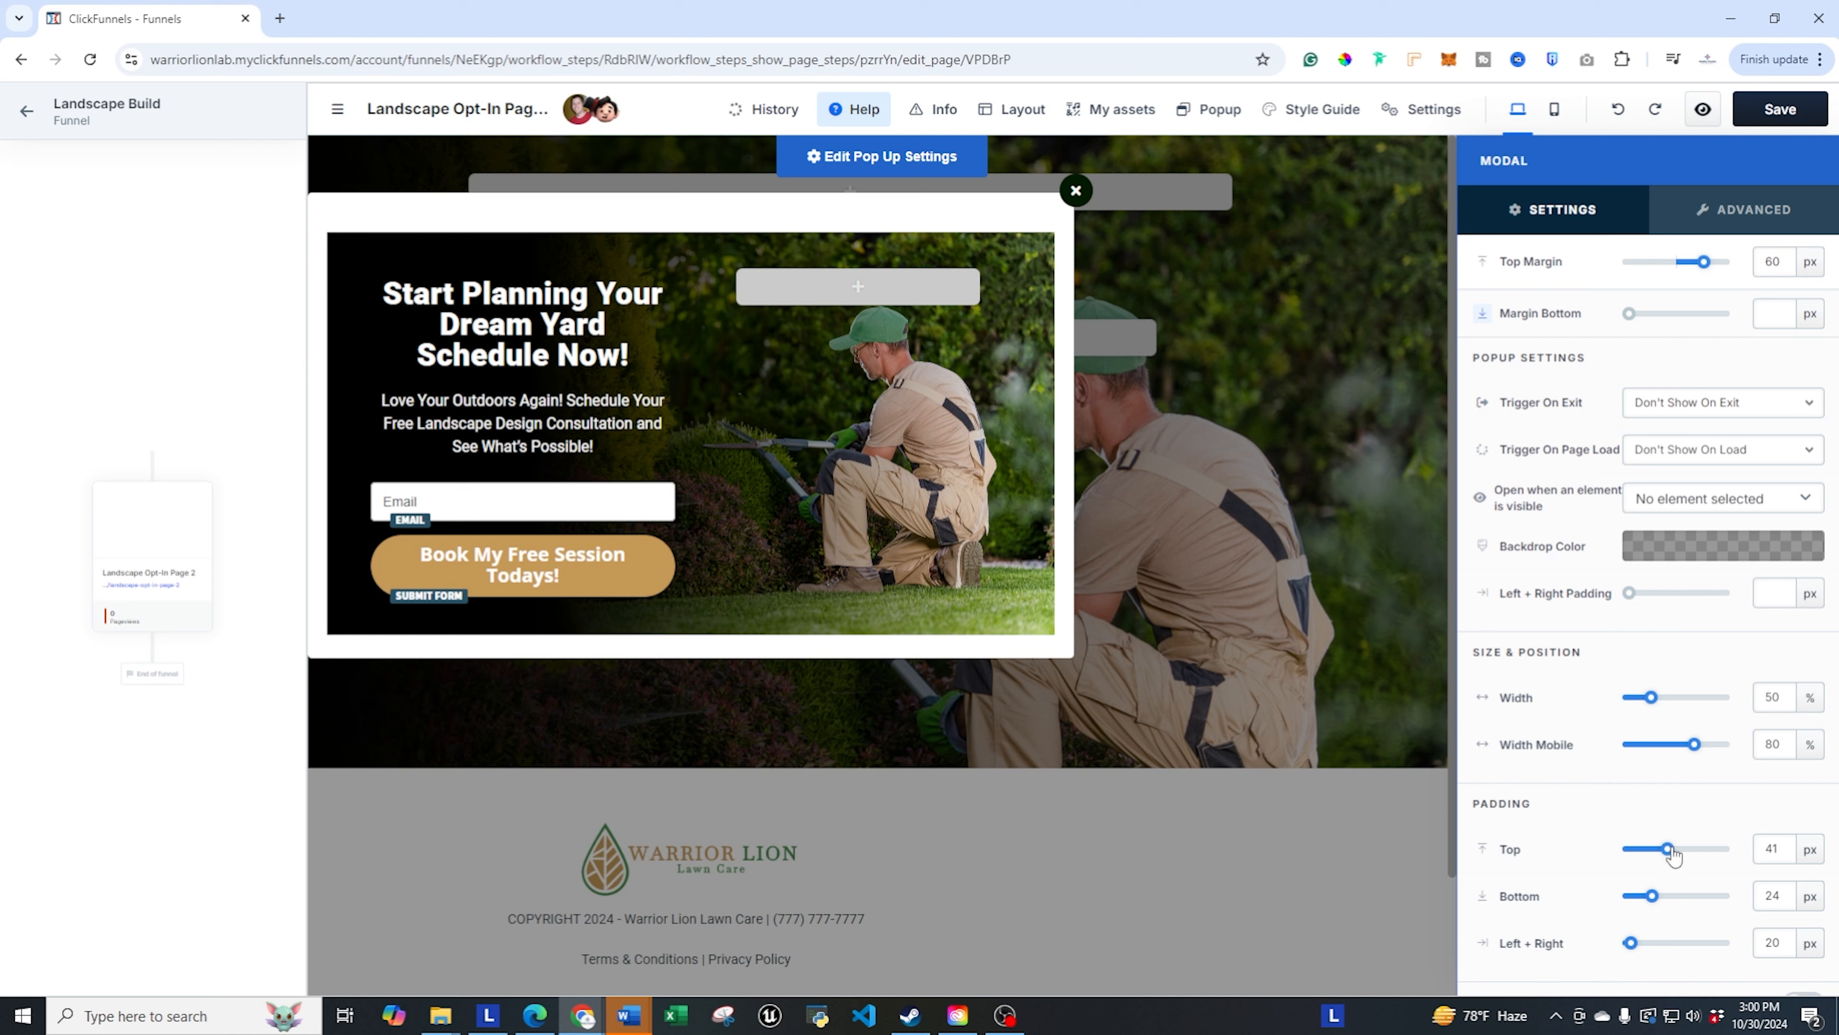
left_click_drag(1668, 850, 1606, 855)
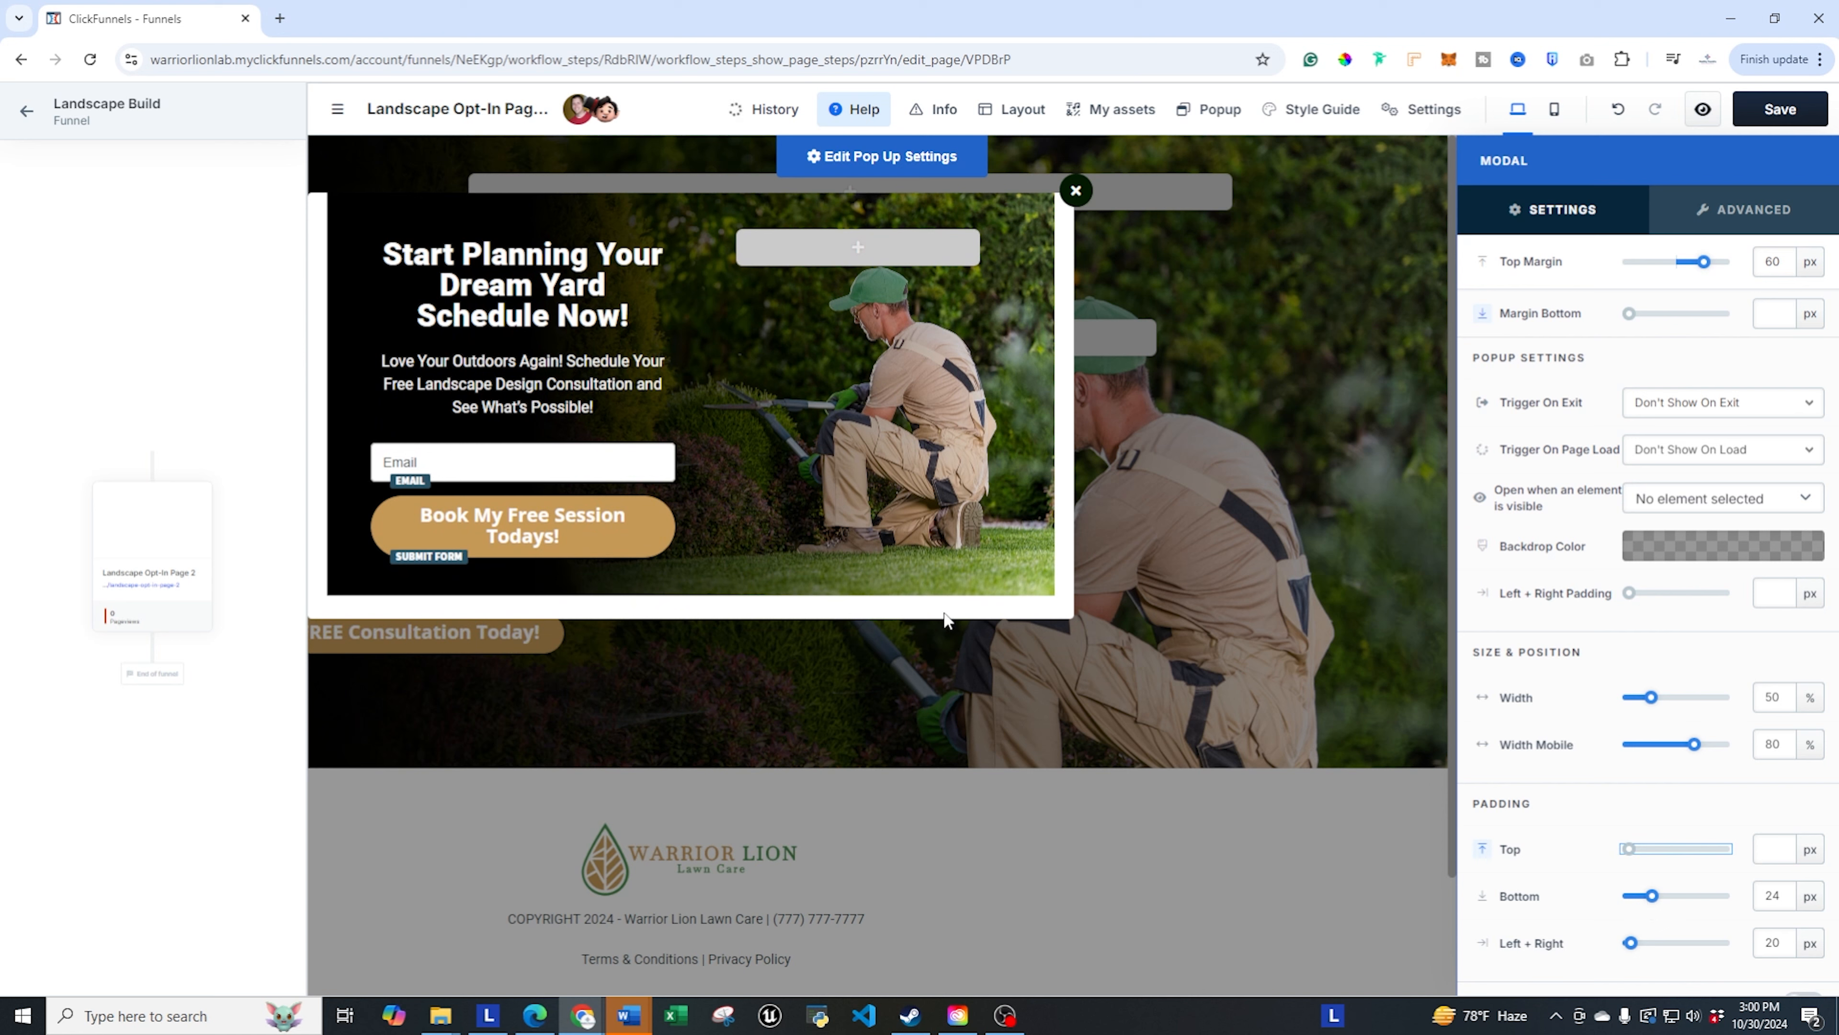
left_click_drag(1651, 898, 1579, 919)
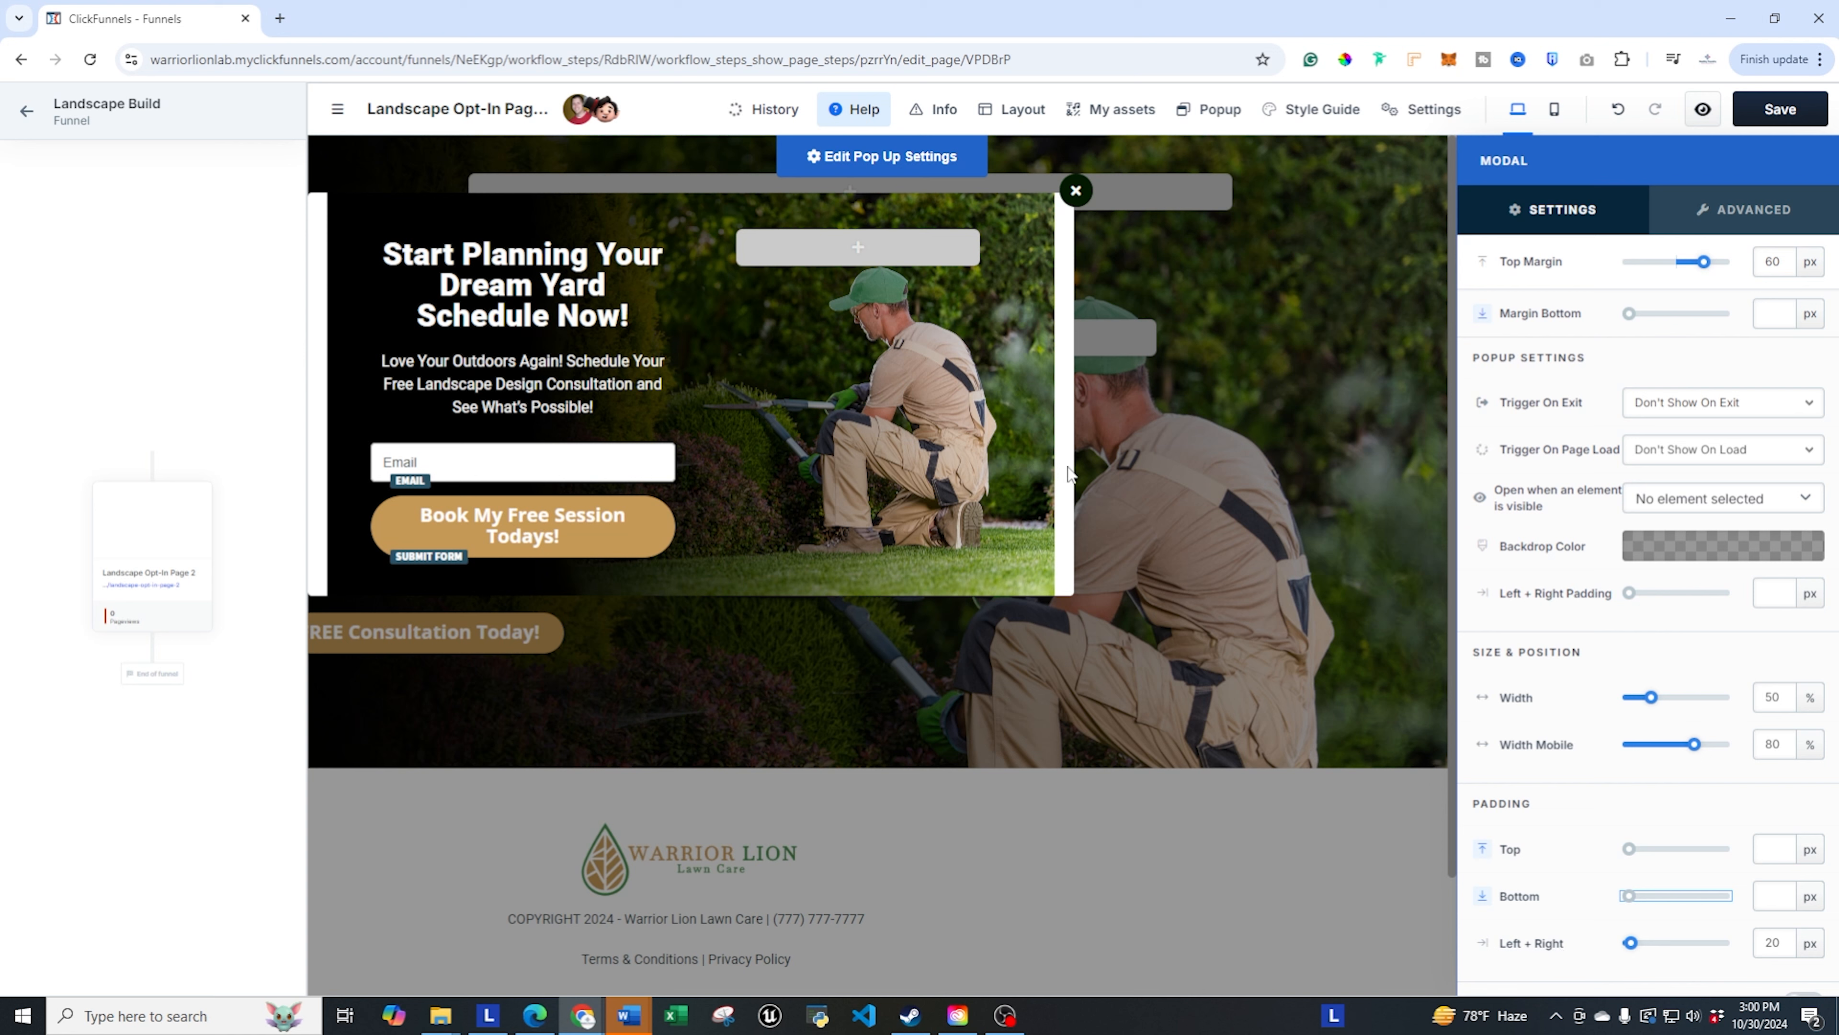
left_click_drag(1630, 943, 1619, 954)
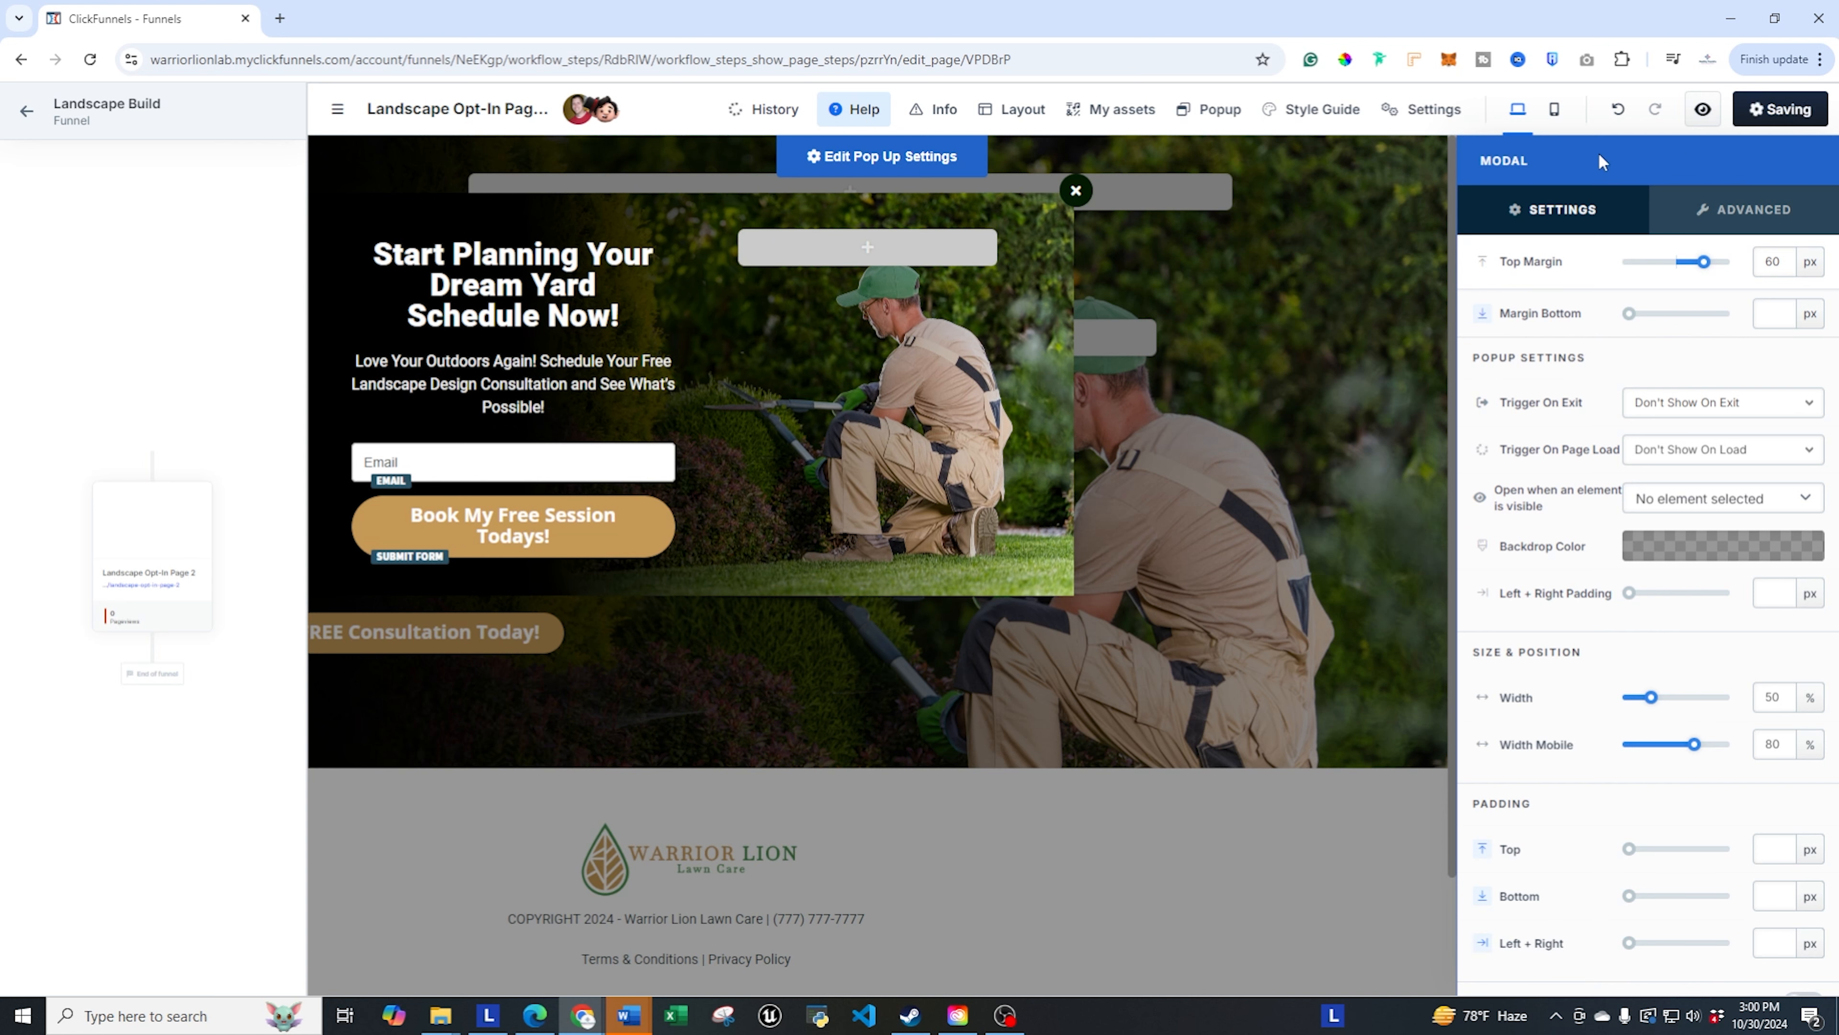
left_click(971, 400)
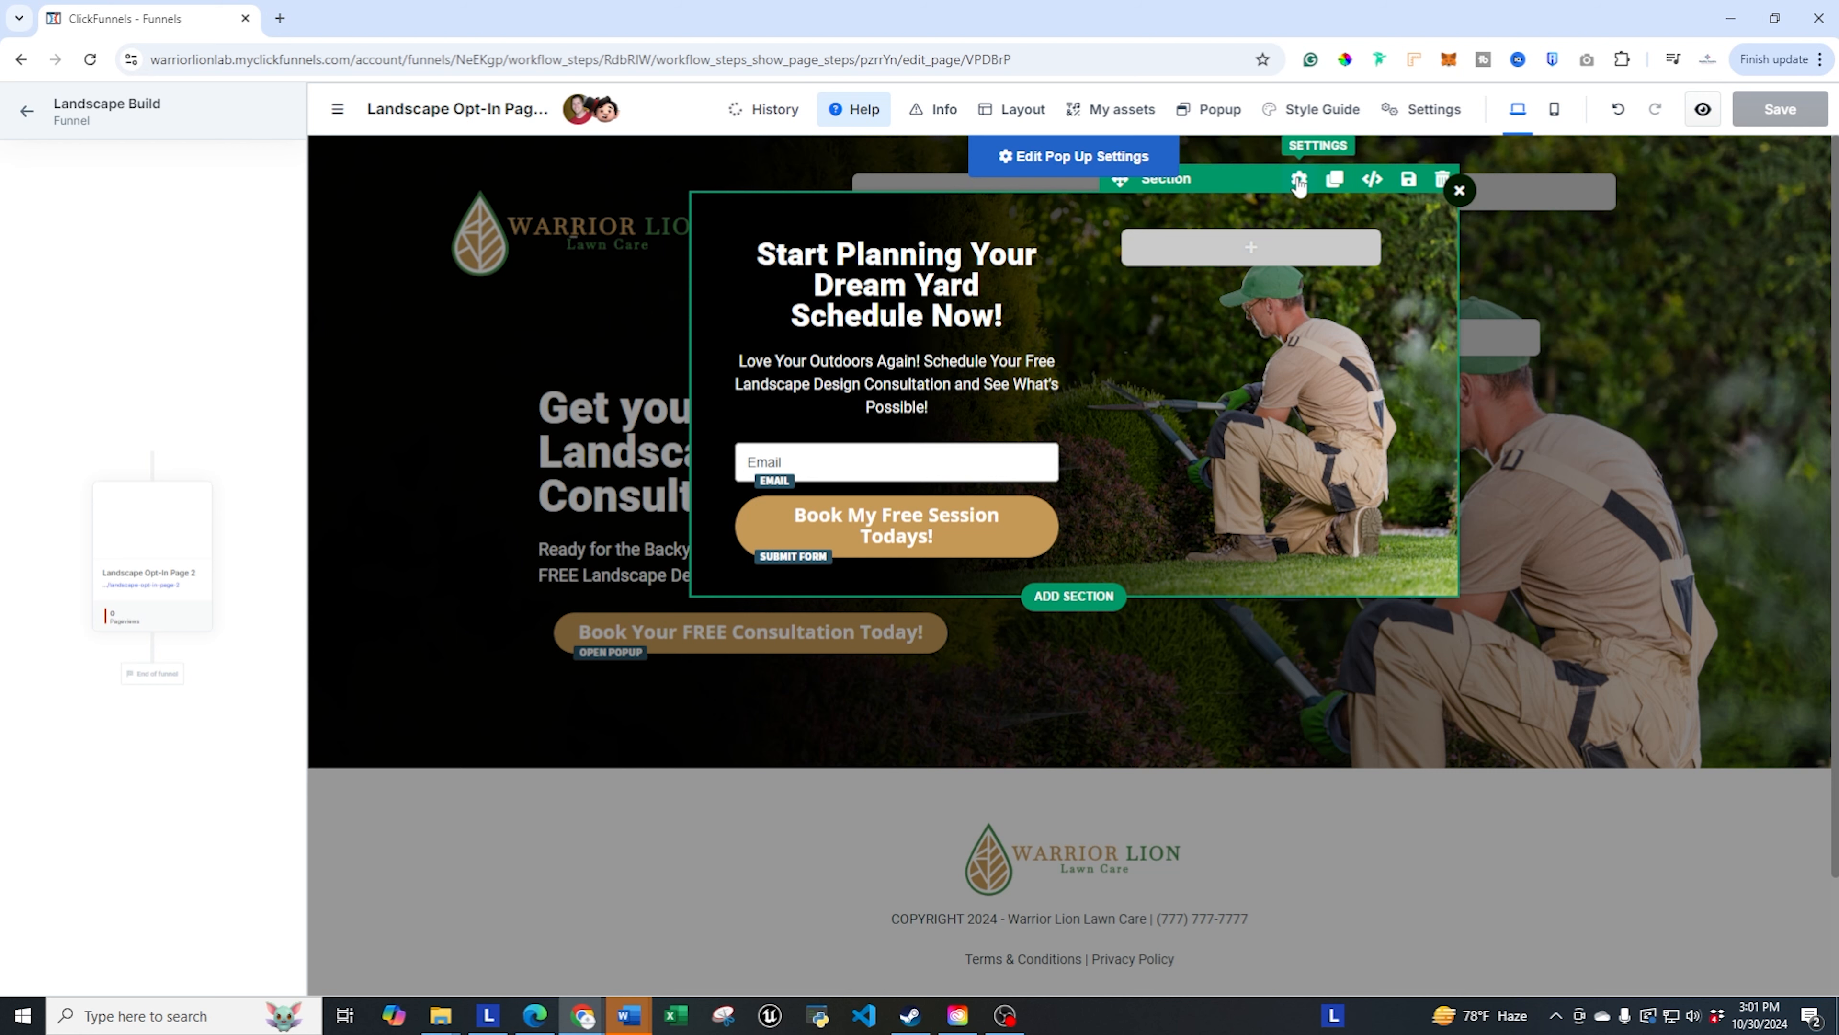
- Enable a border around the pop-up section, set its color to white (ffffff), and save the page
left_click(1300, 181)
scroll(1687, 736, "down", 5)
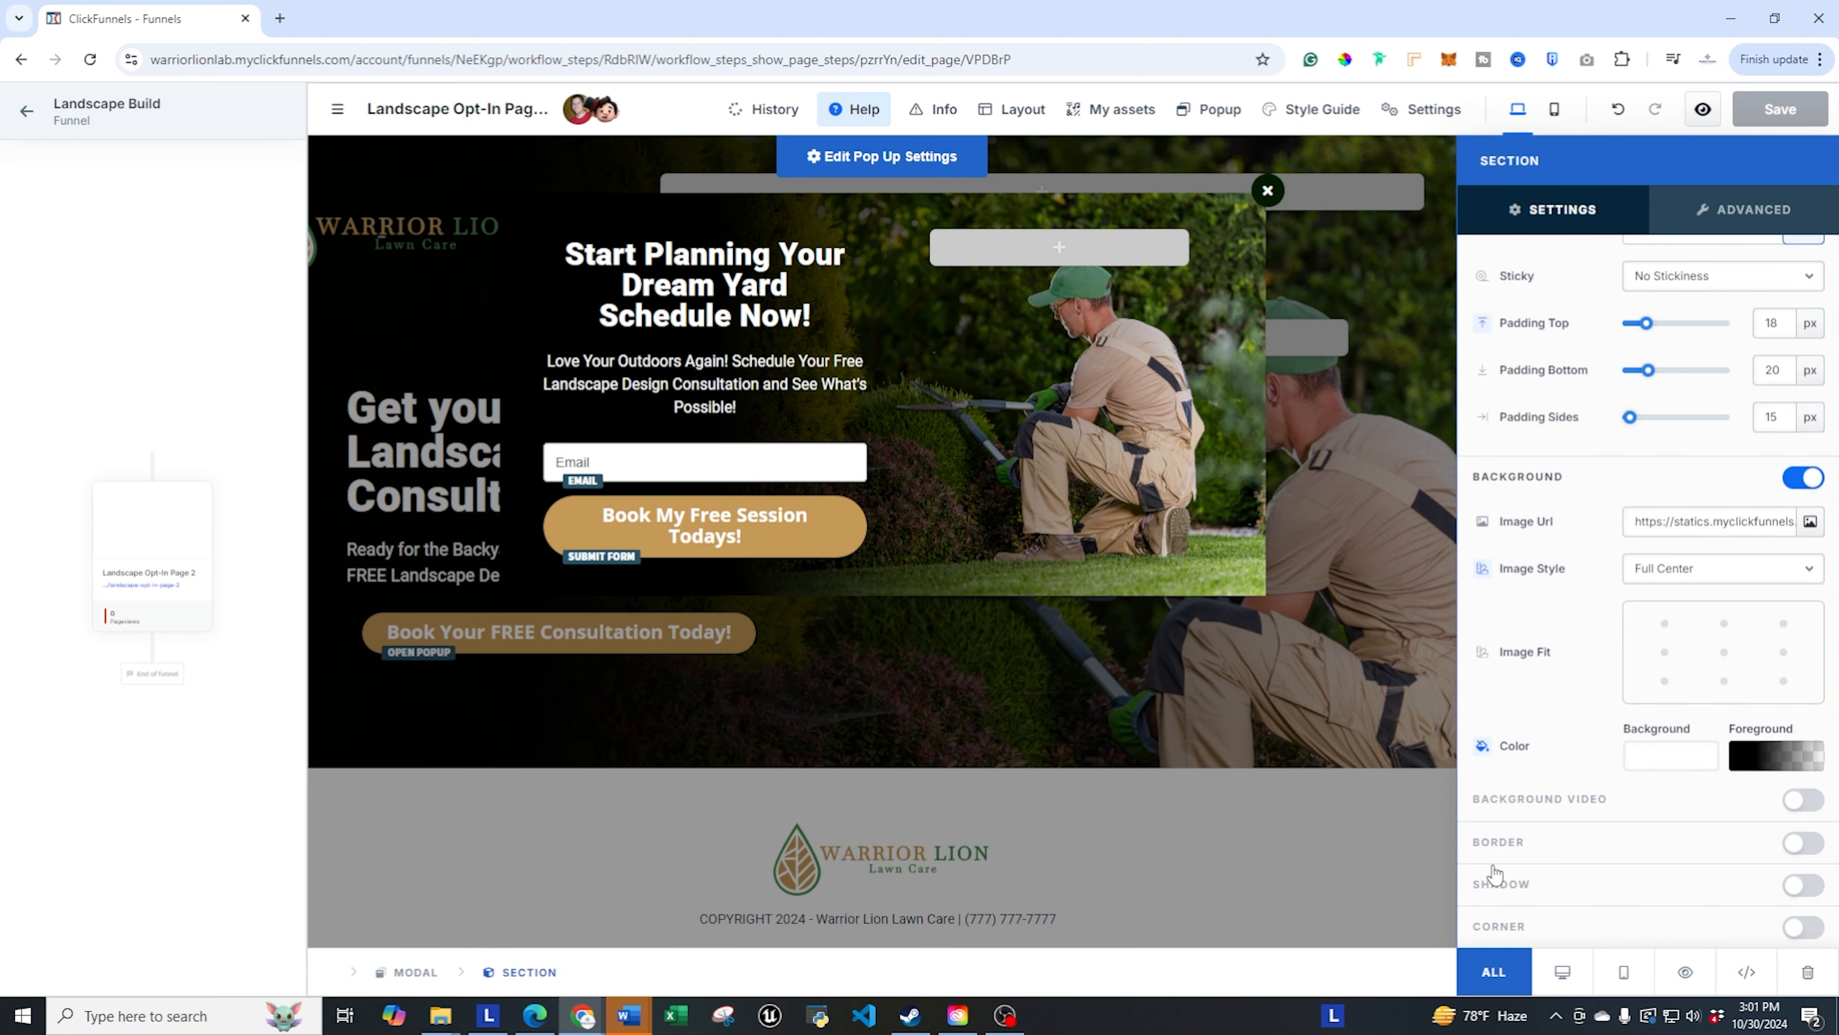
left_click(1818, 845)
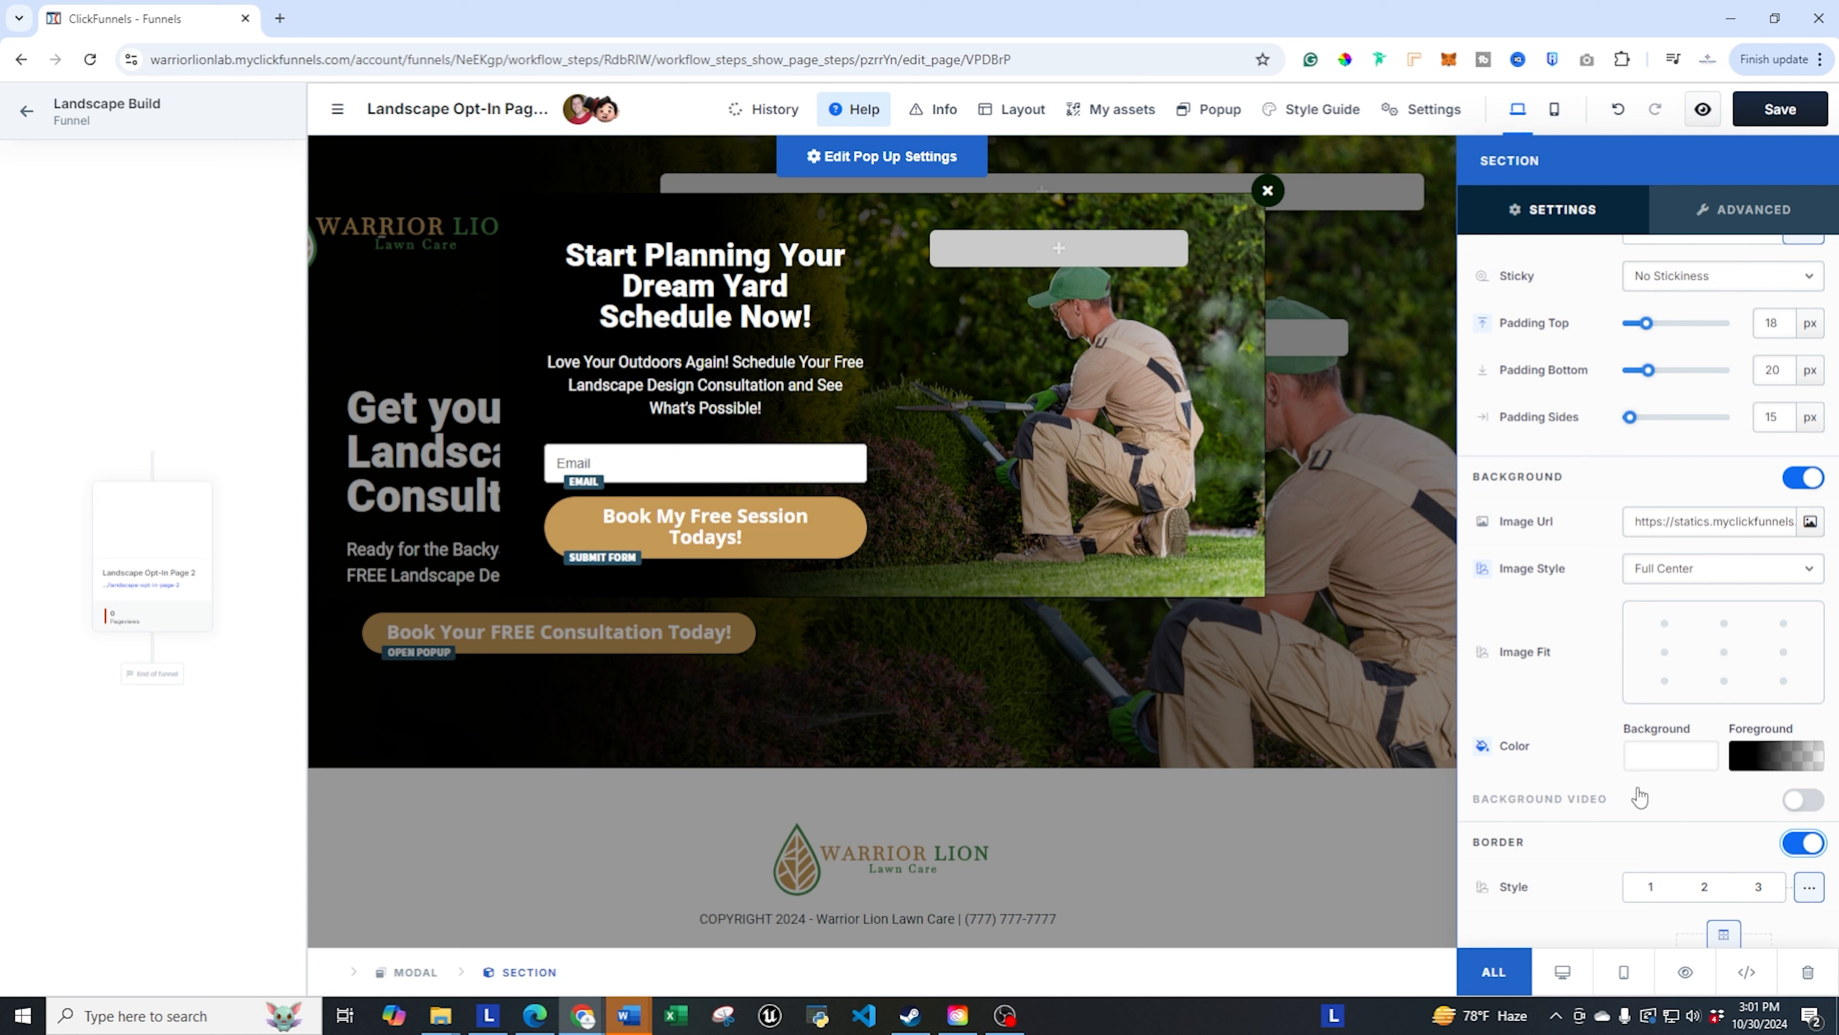
scroll(1640, 795, "down", 4)
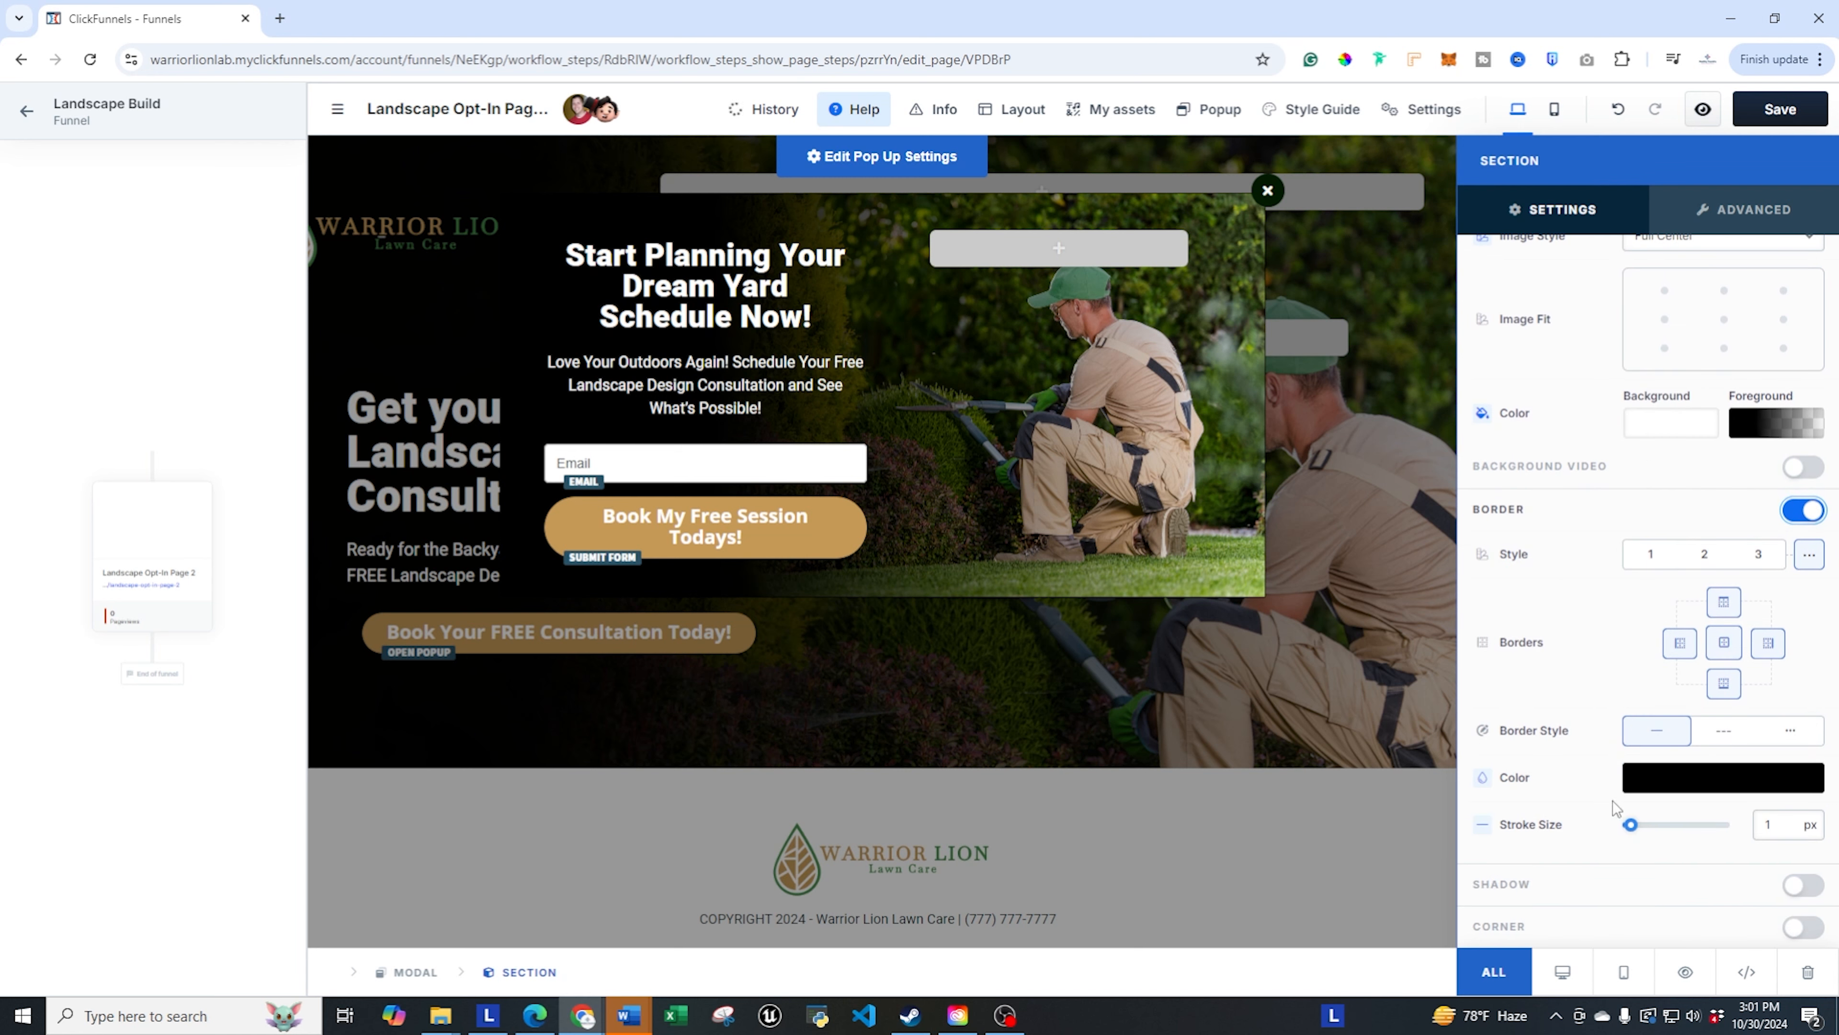
left_click(1657, 788)
left_click_drag(1407, 540, 1328, 493)
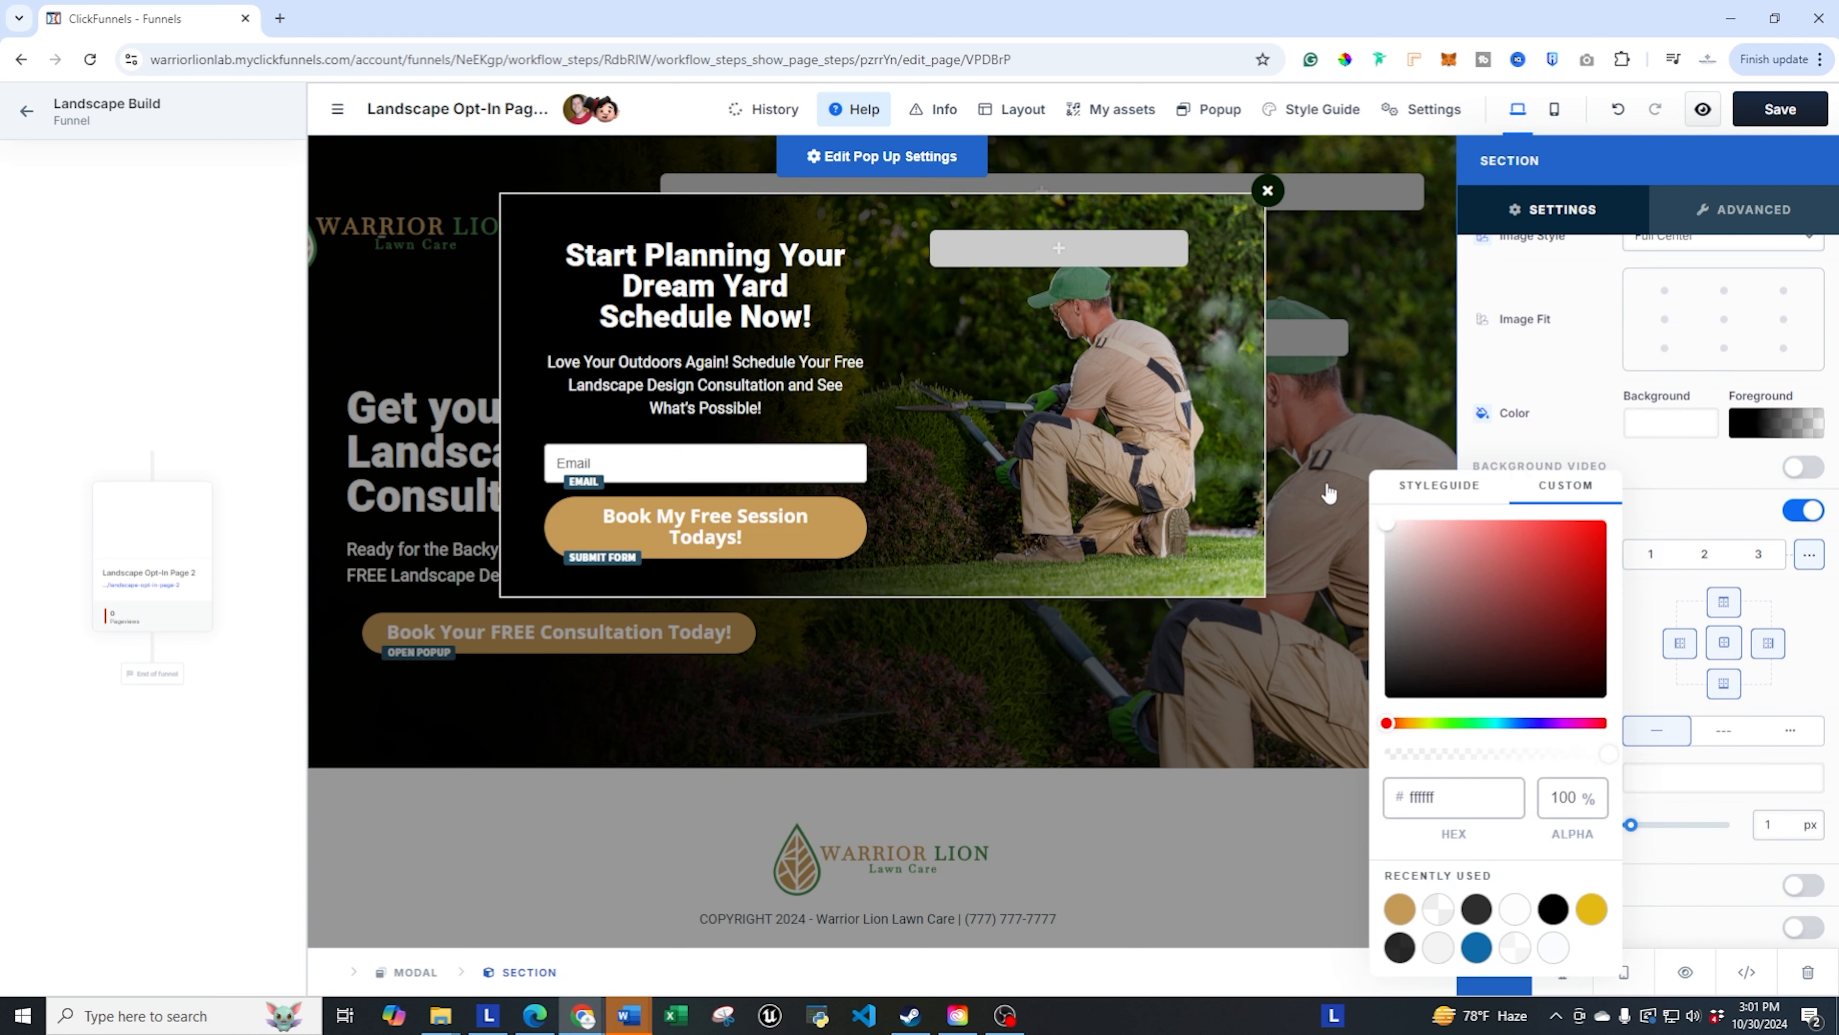
left_click(1568, 354)
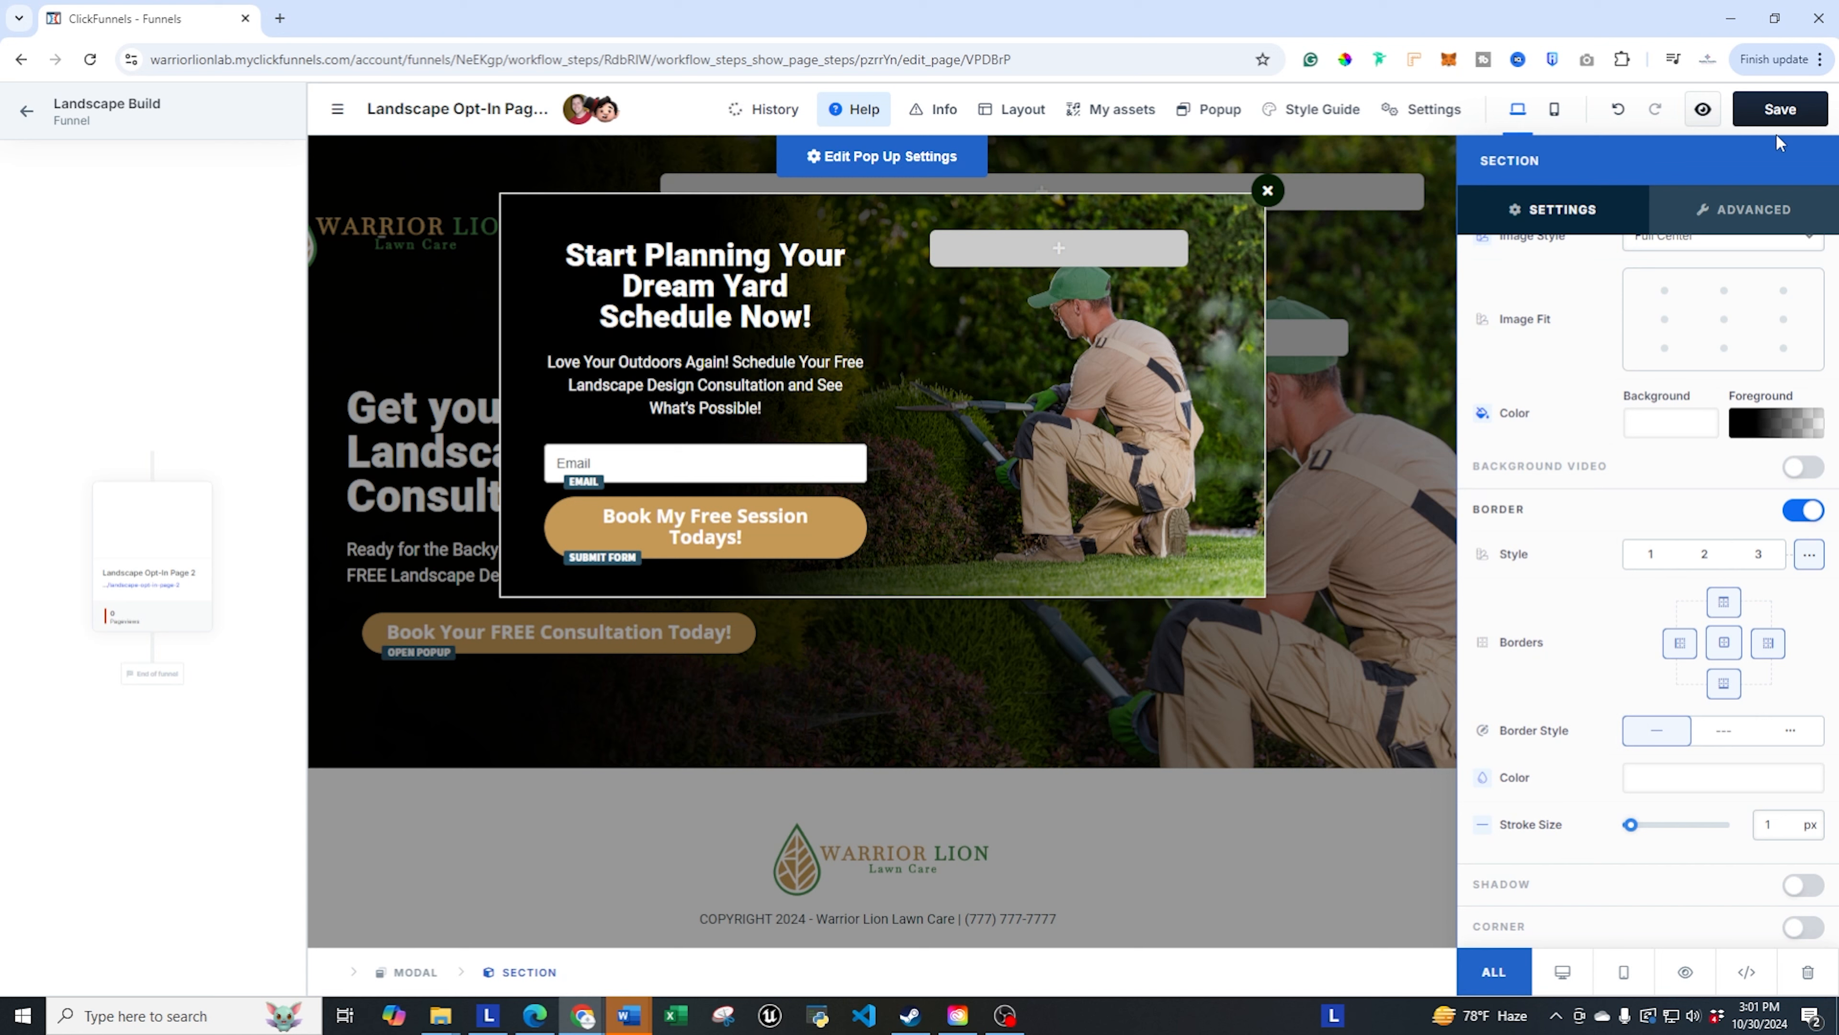
left_click(1789, 122)
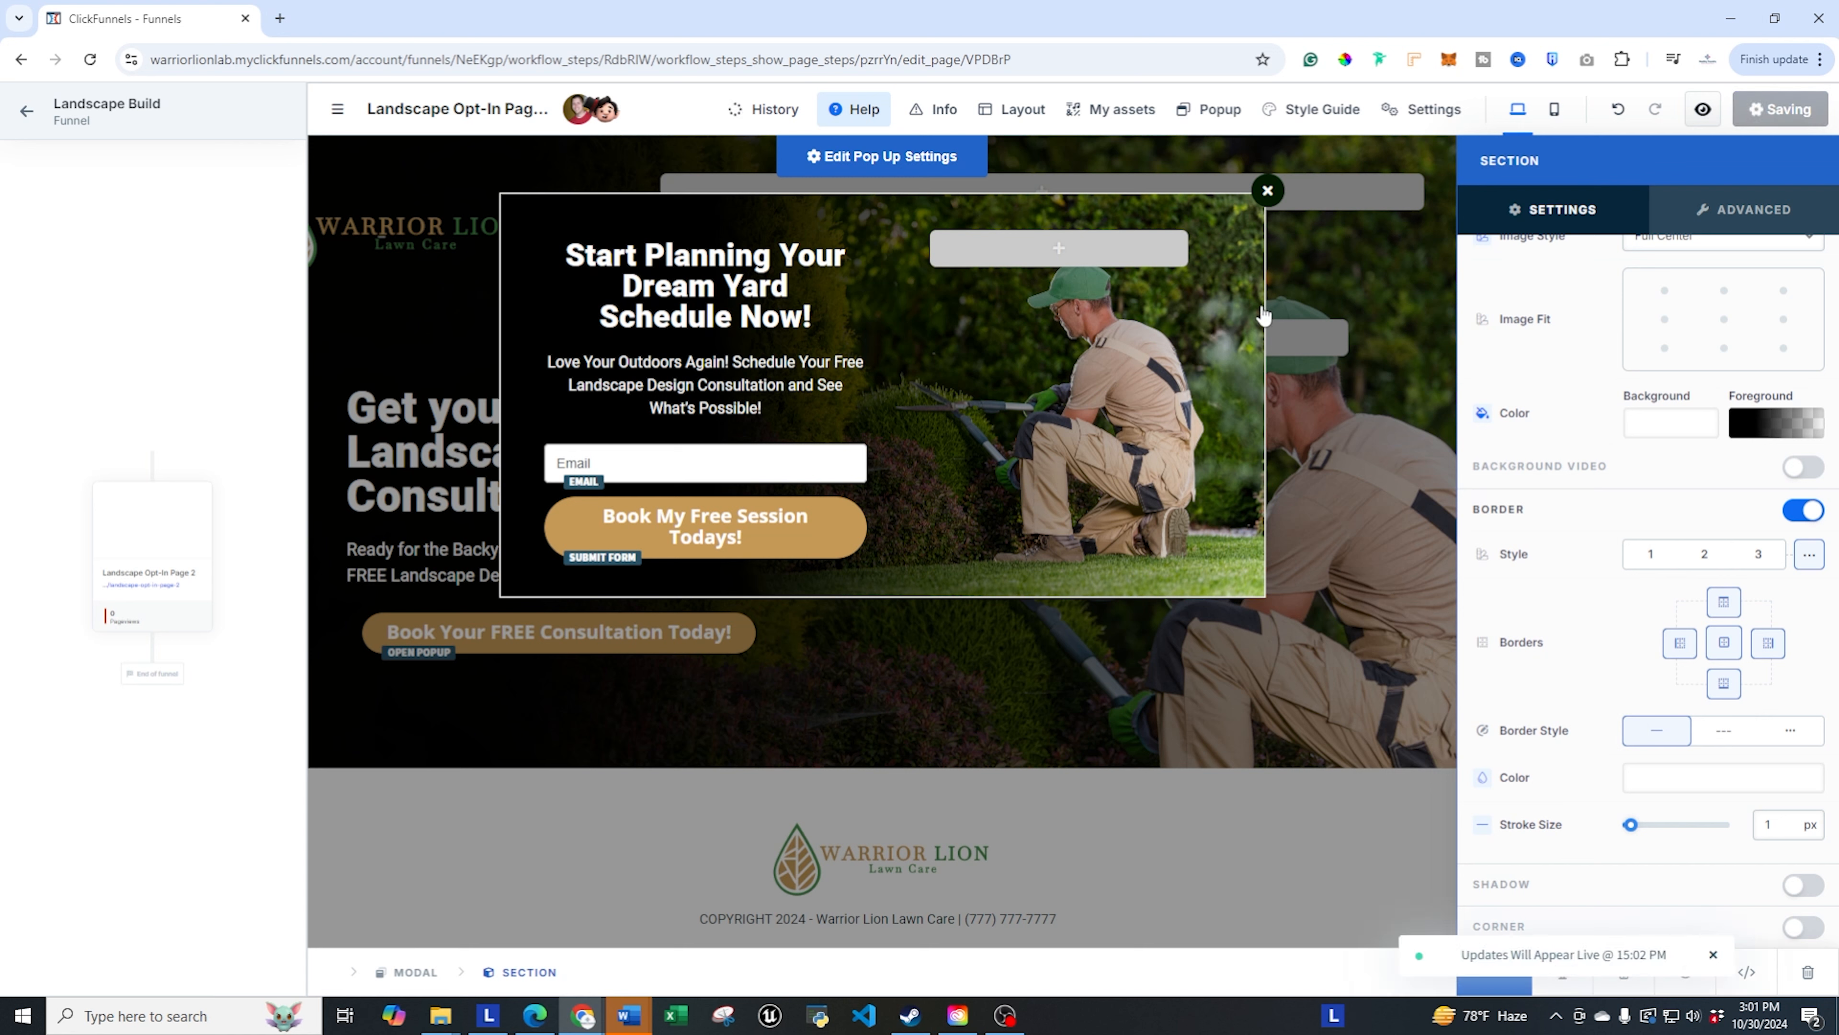
- Close the pop-up and switch the page editor to the mobile view
left_click(1220, 312)
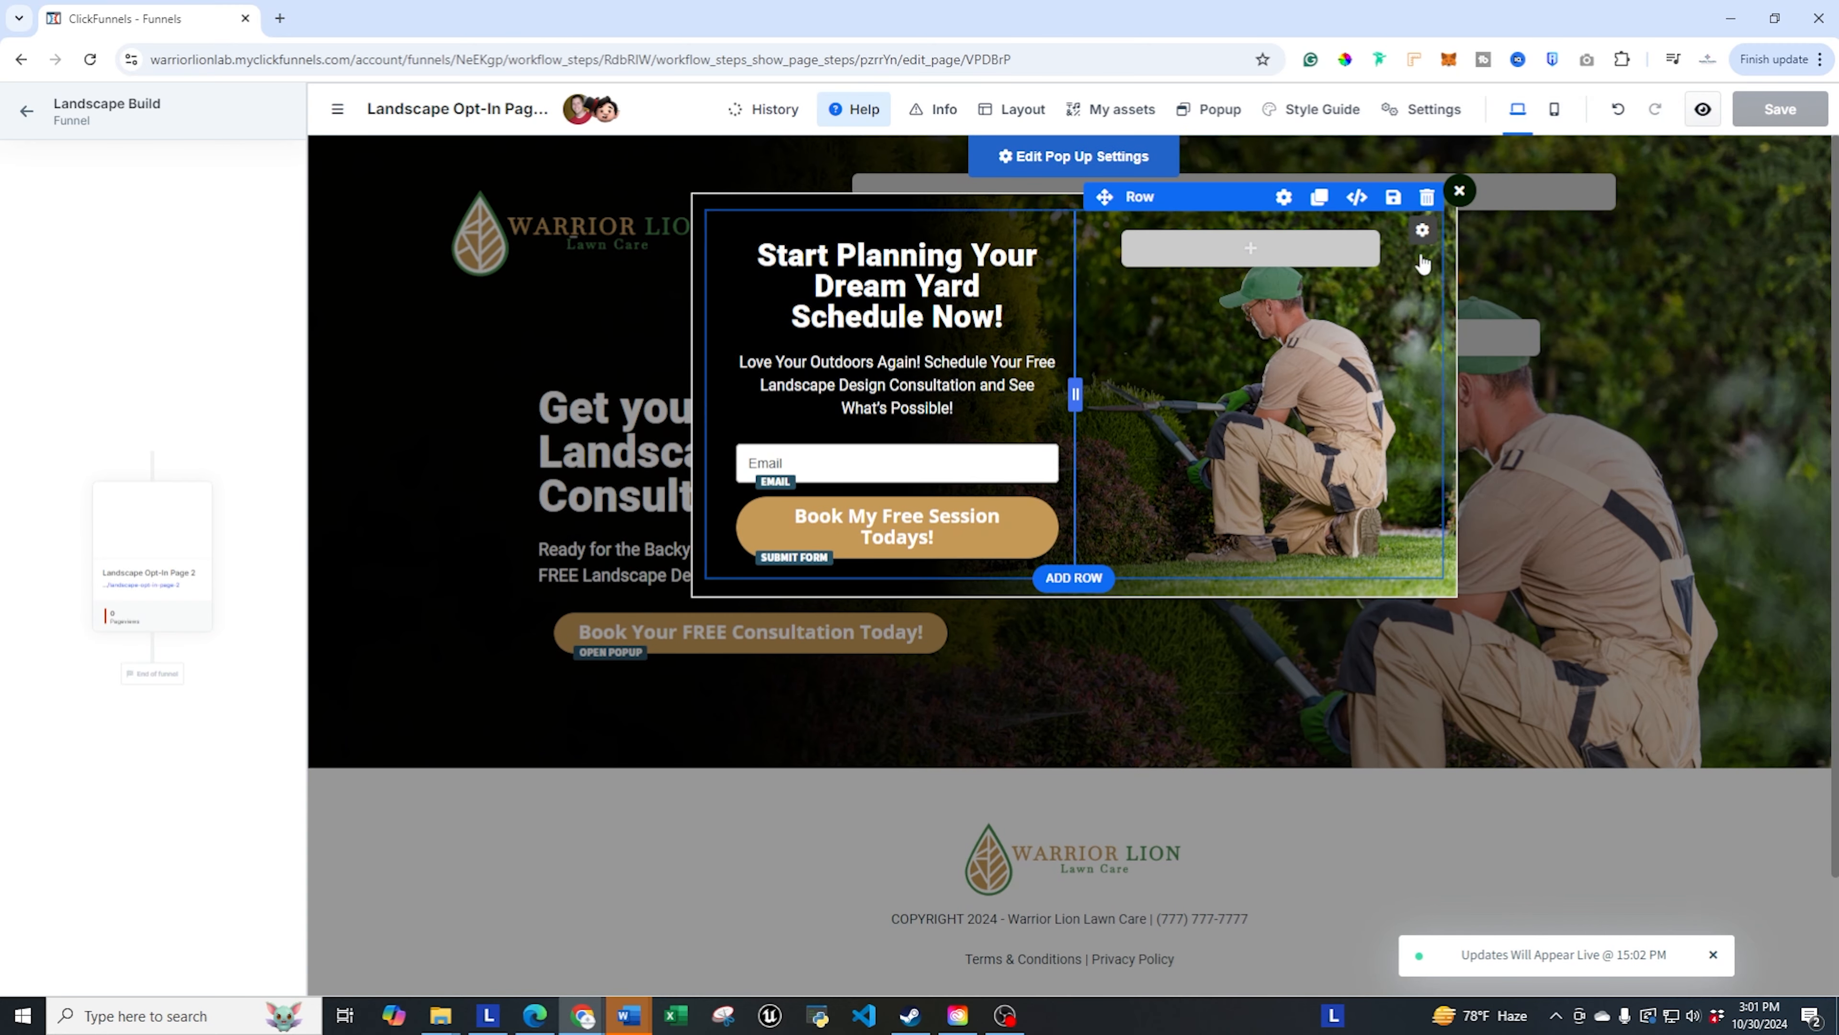
left_click(1459, 192)
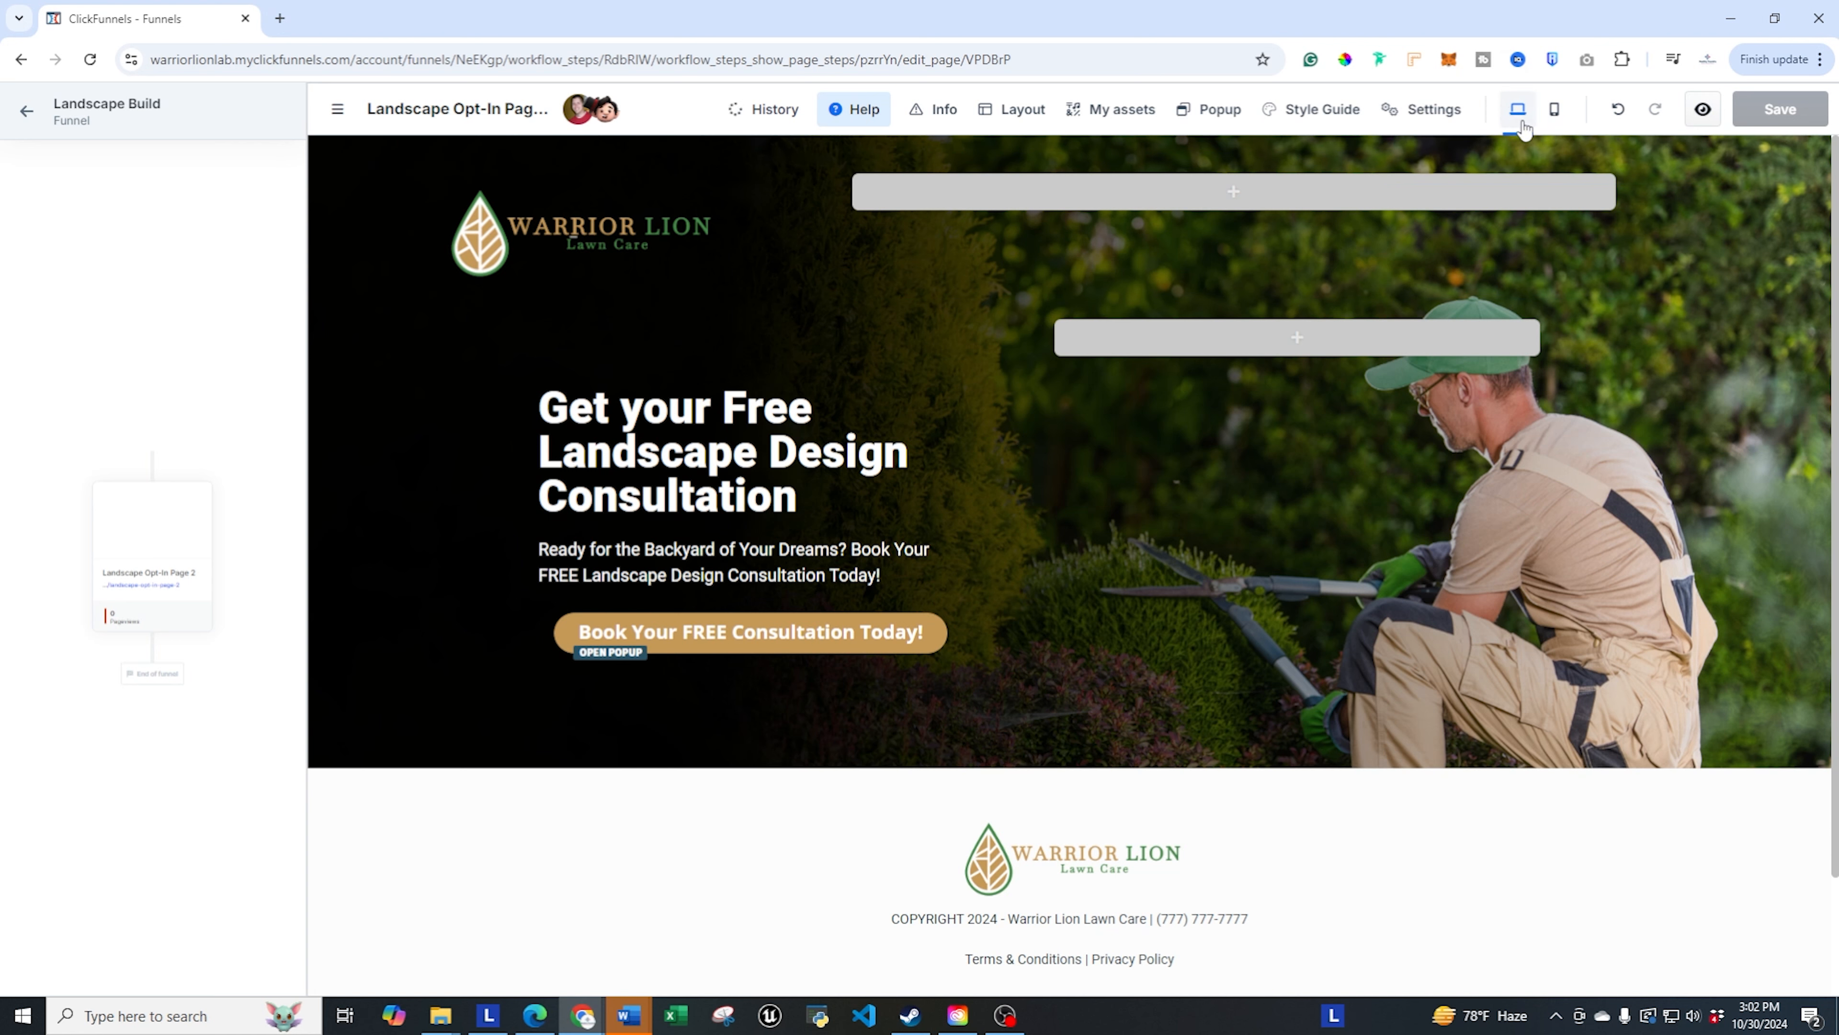
left_click(1555, 110)
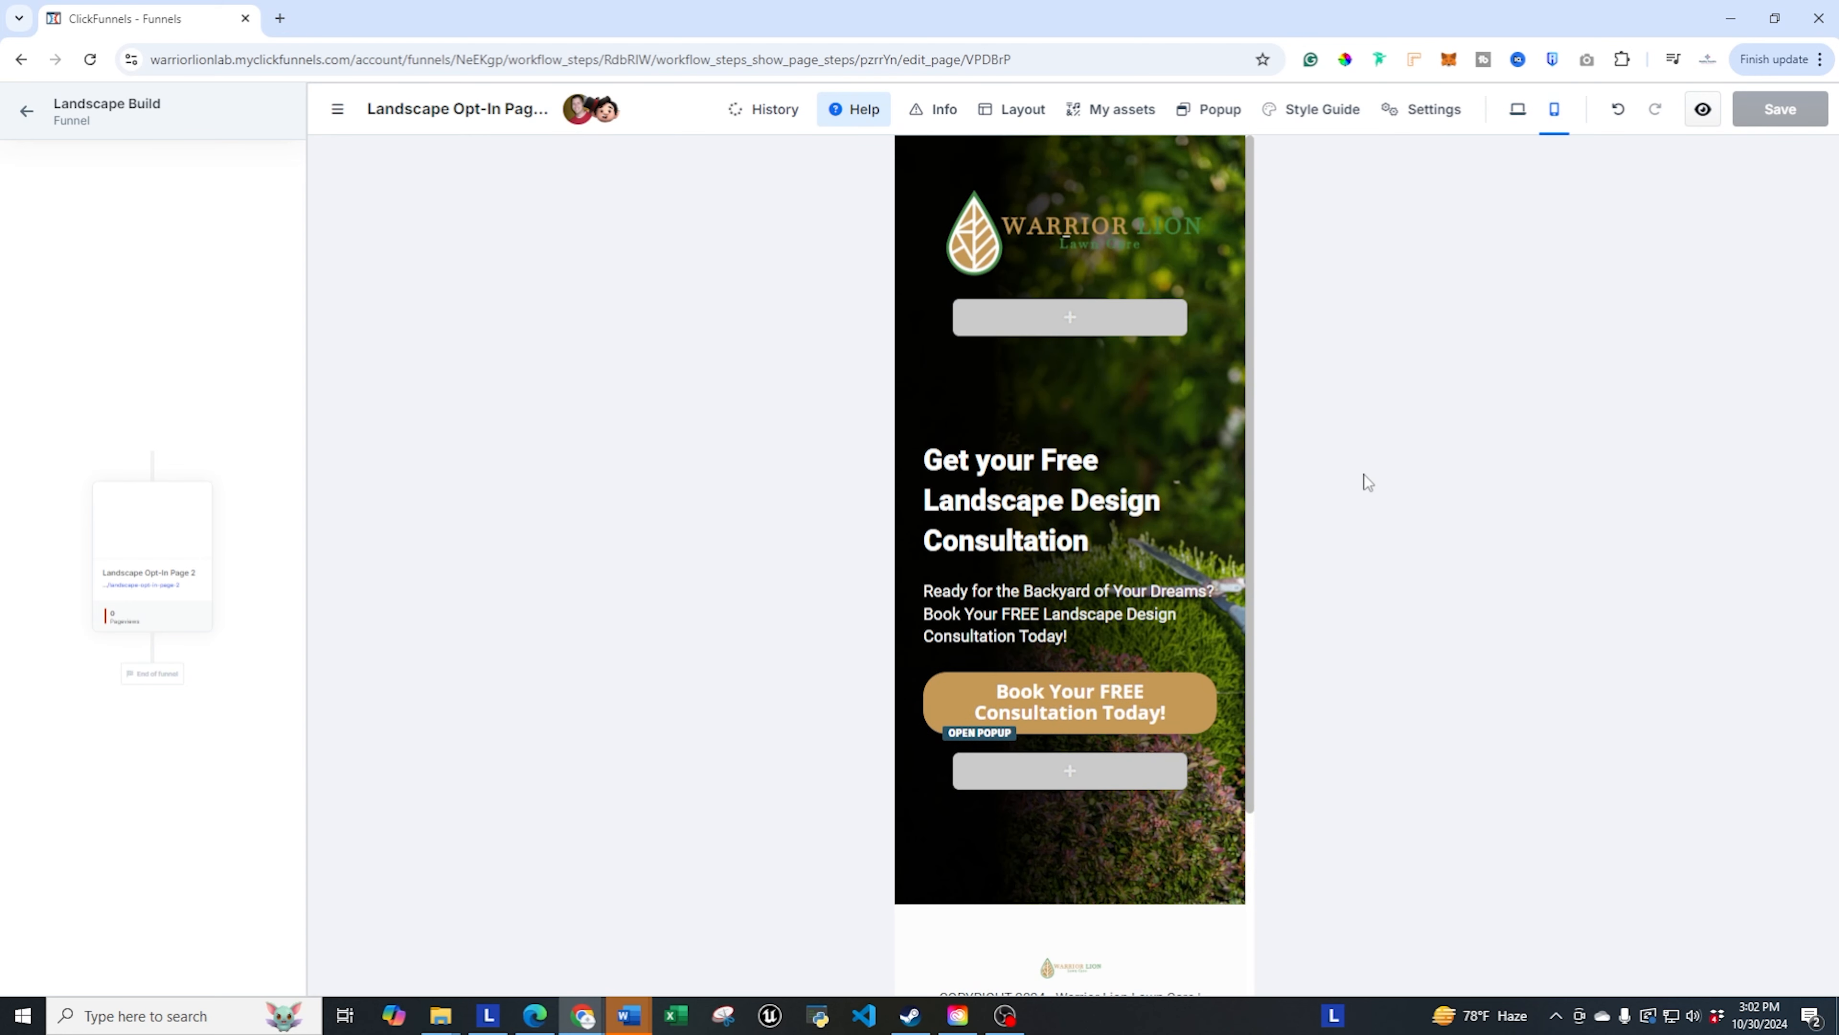
- Clone the hero row with the headline and button, and make the upper copy show on desktop only
scroll(1129, 580, "down", 3)
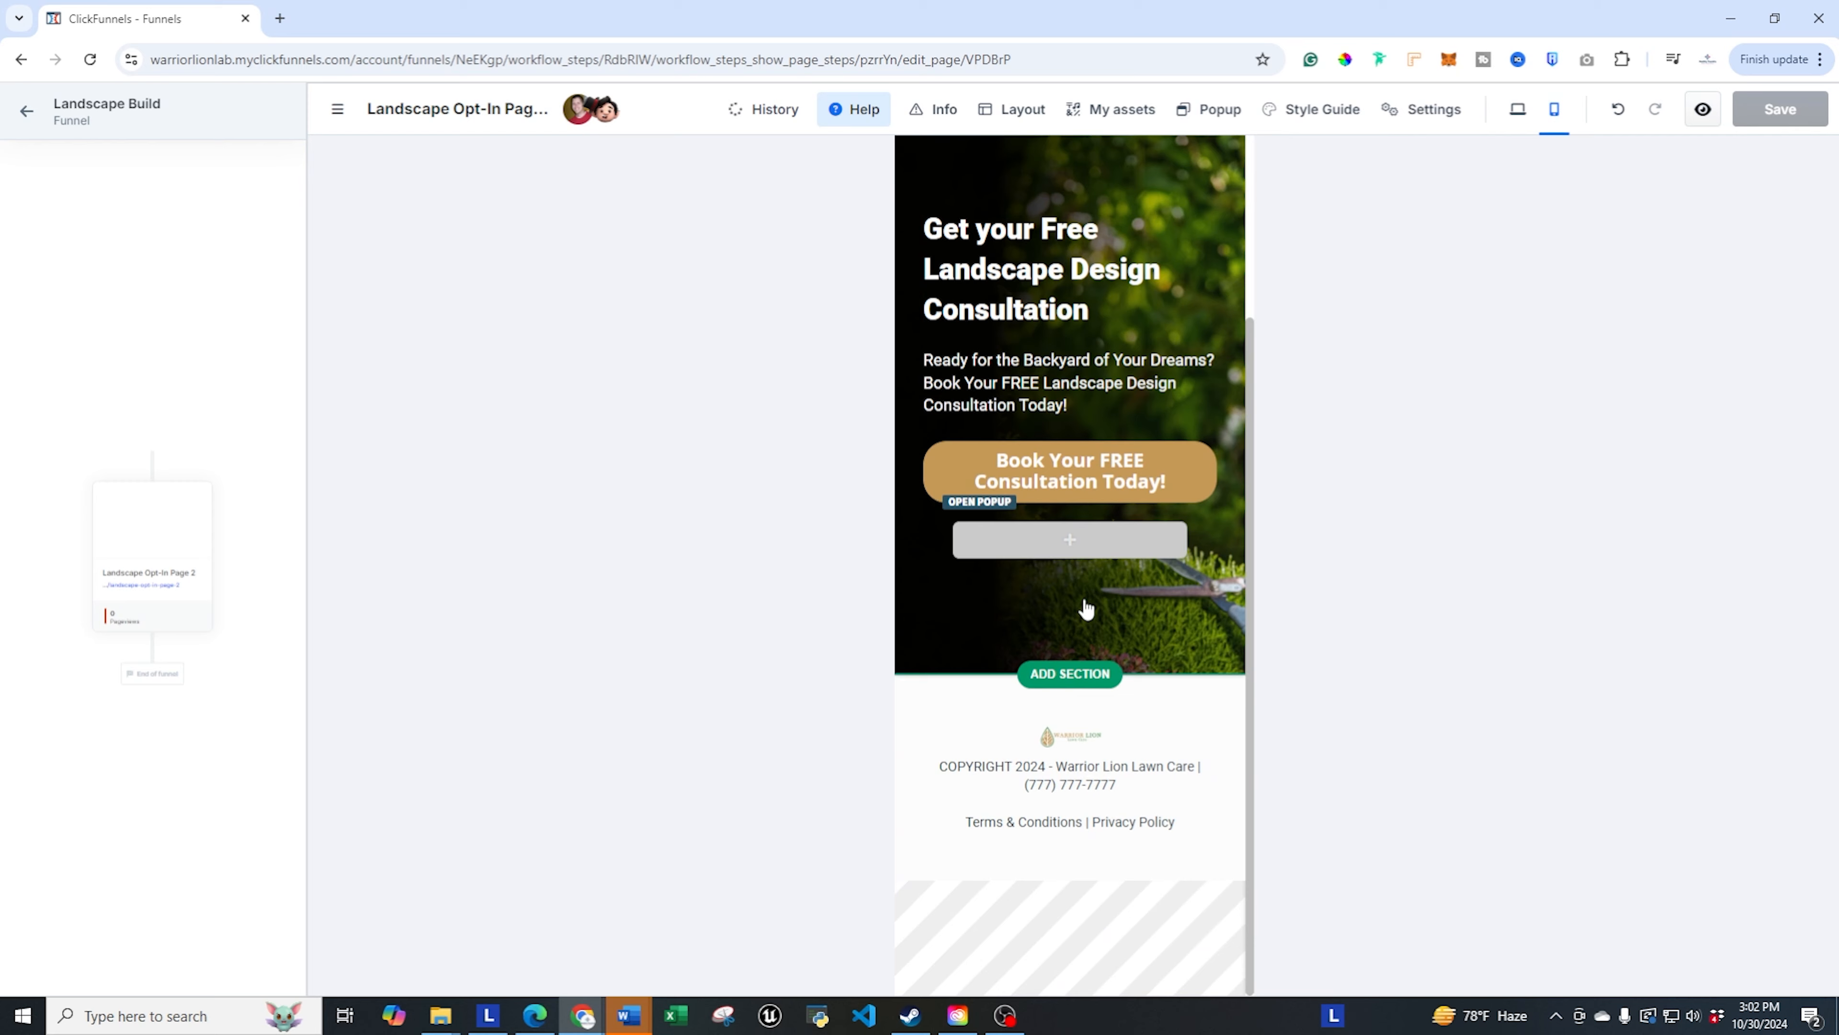
scroll(1086, 609, "up", 3)
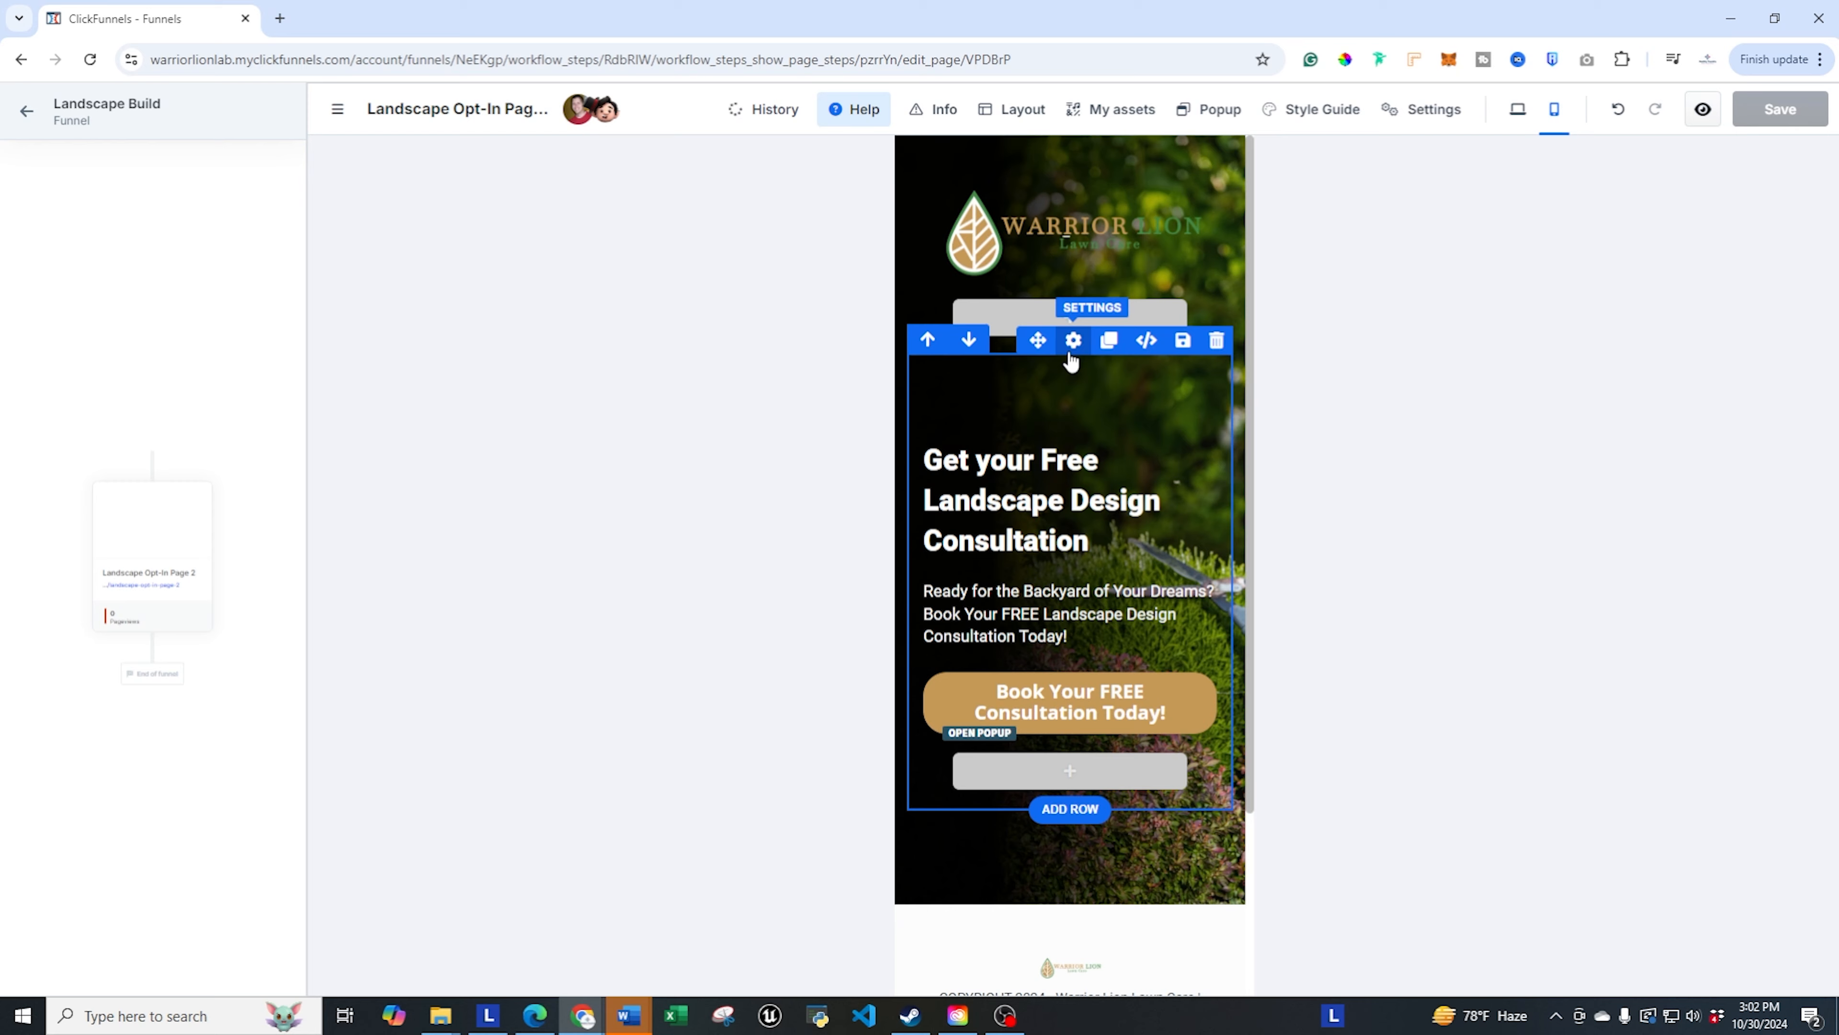
left_click(1111, 341)
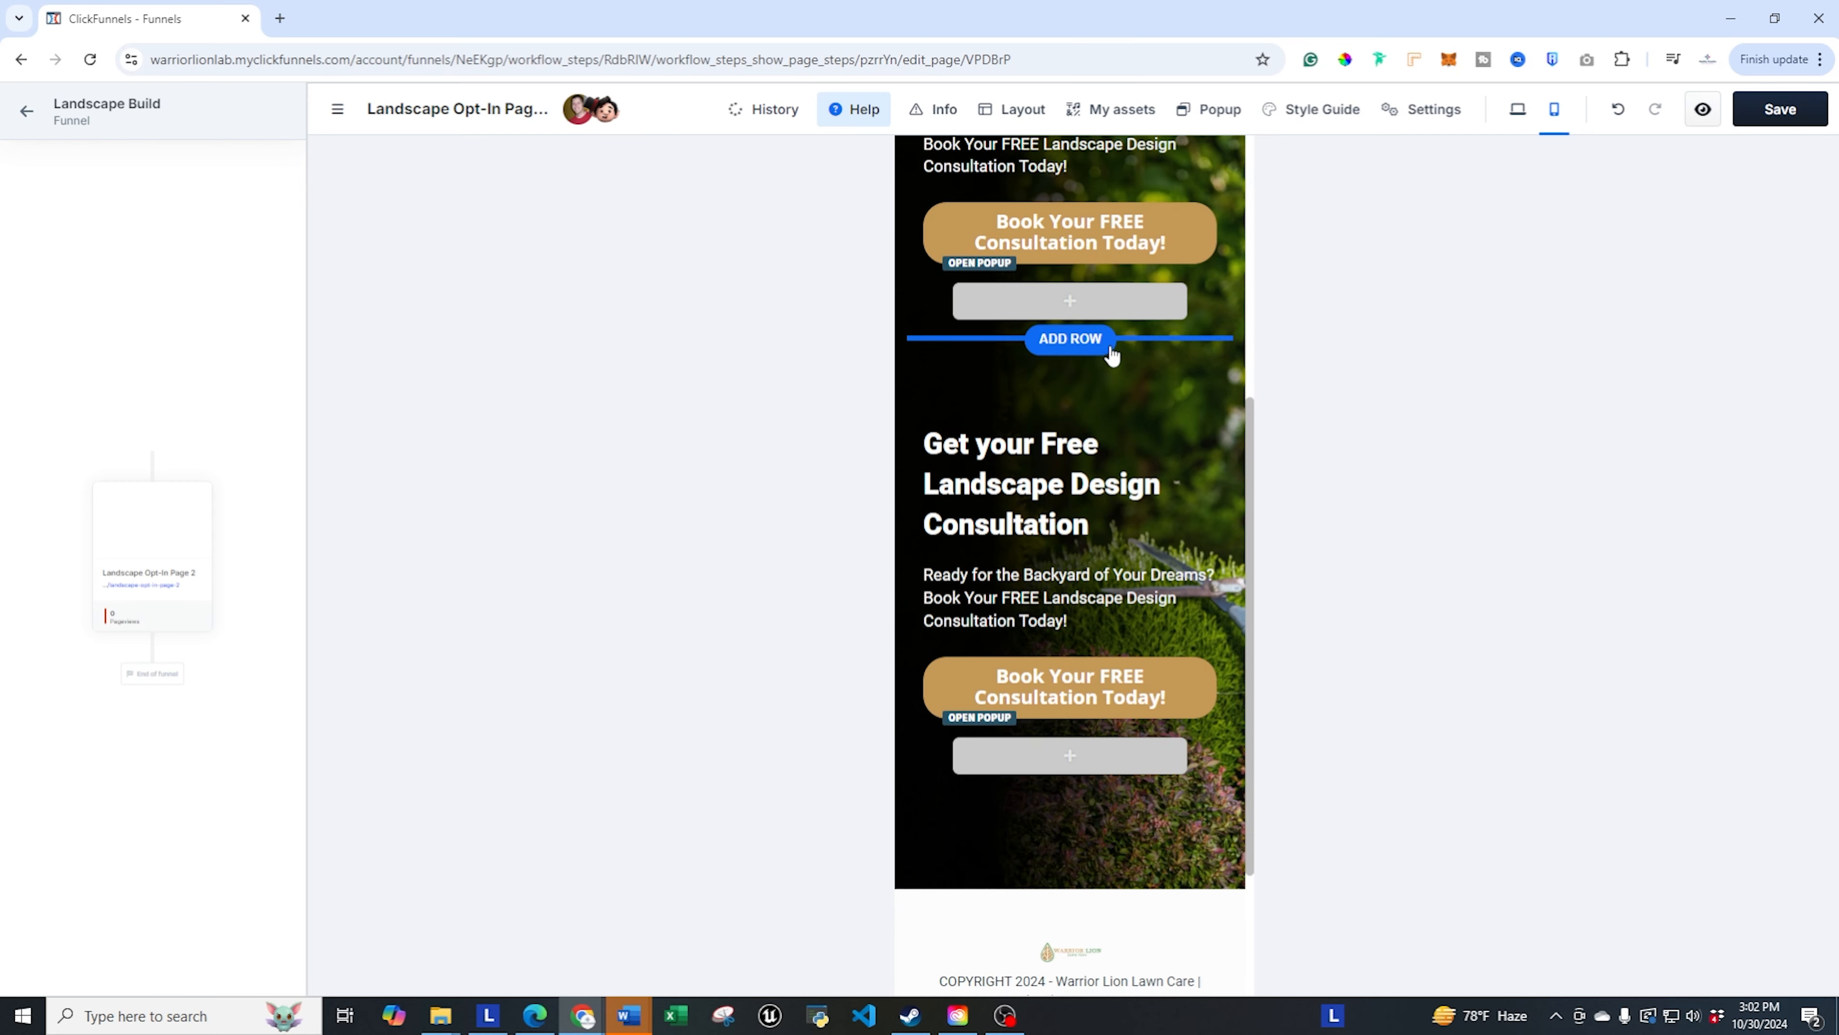
scroll(1075, 759, "up", 5)
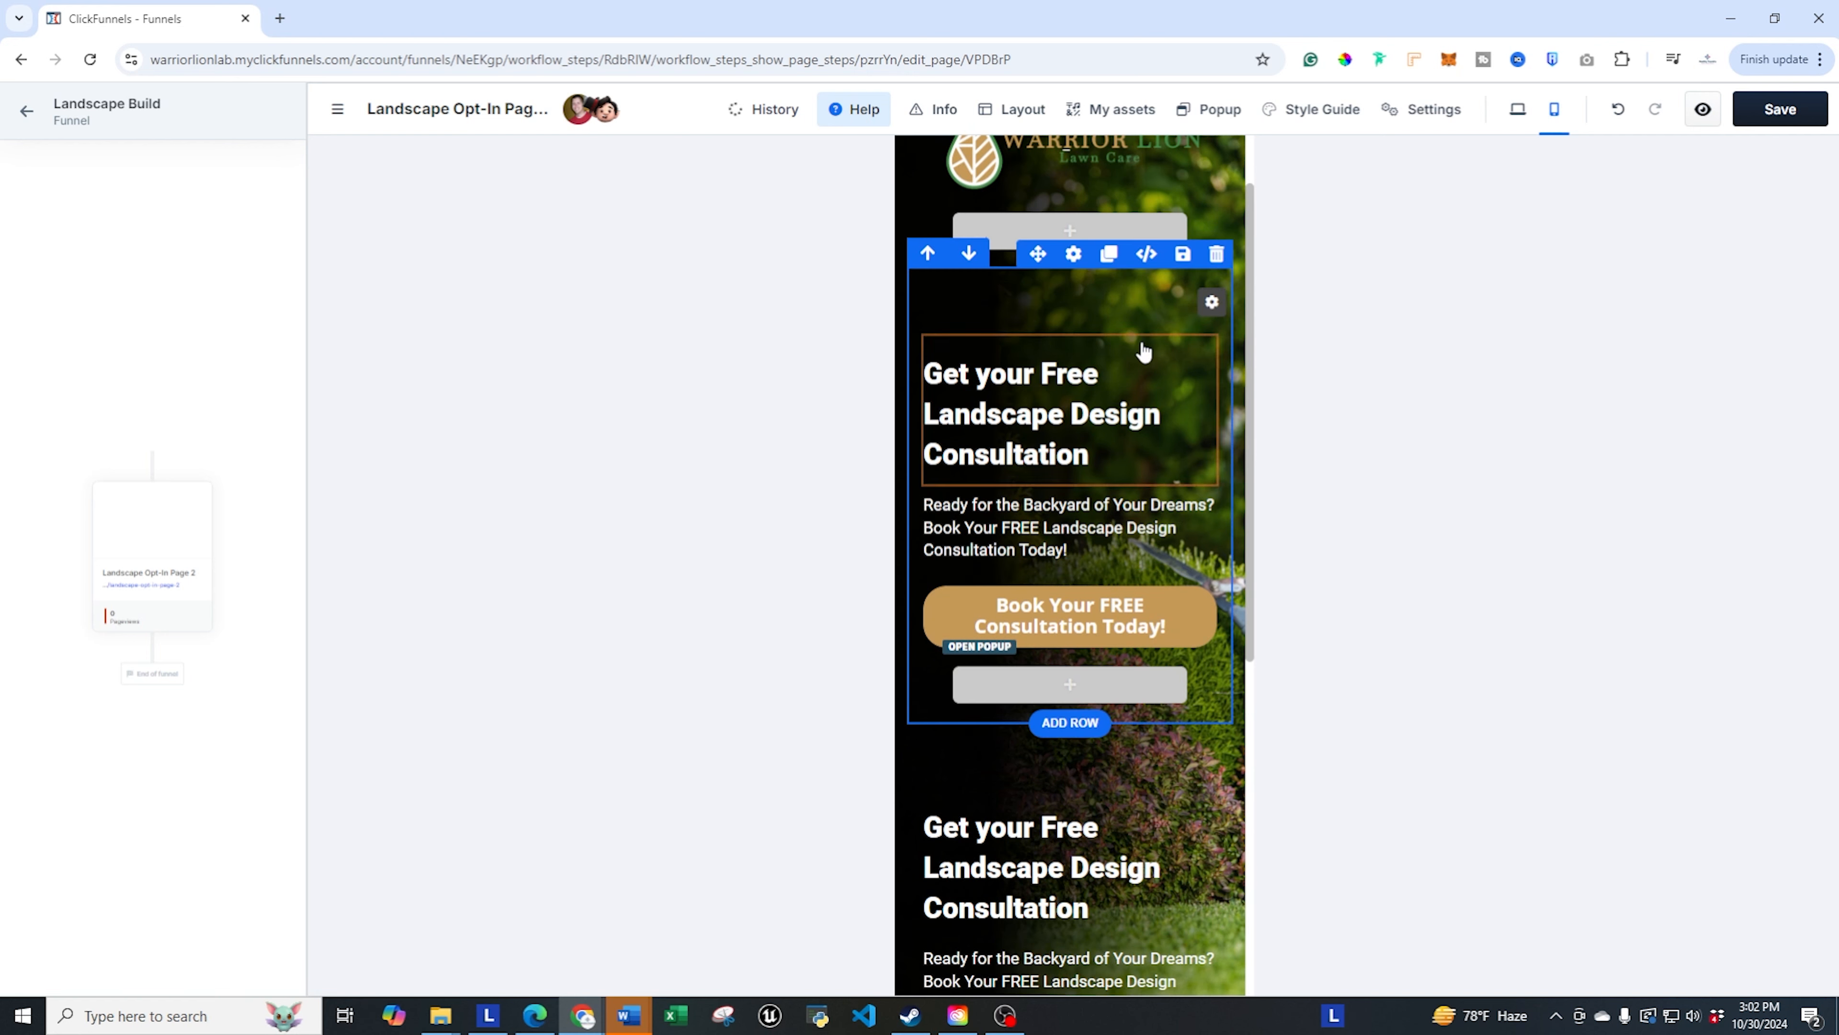
left_click(1073, 255)
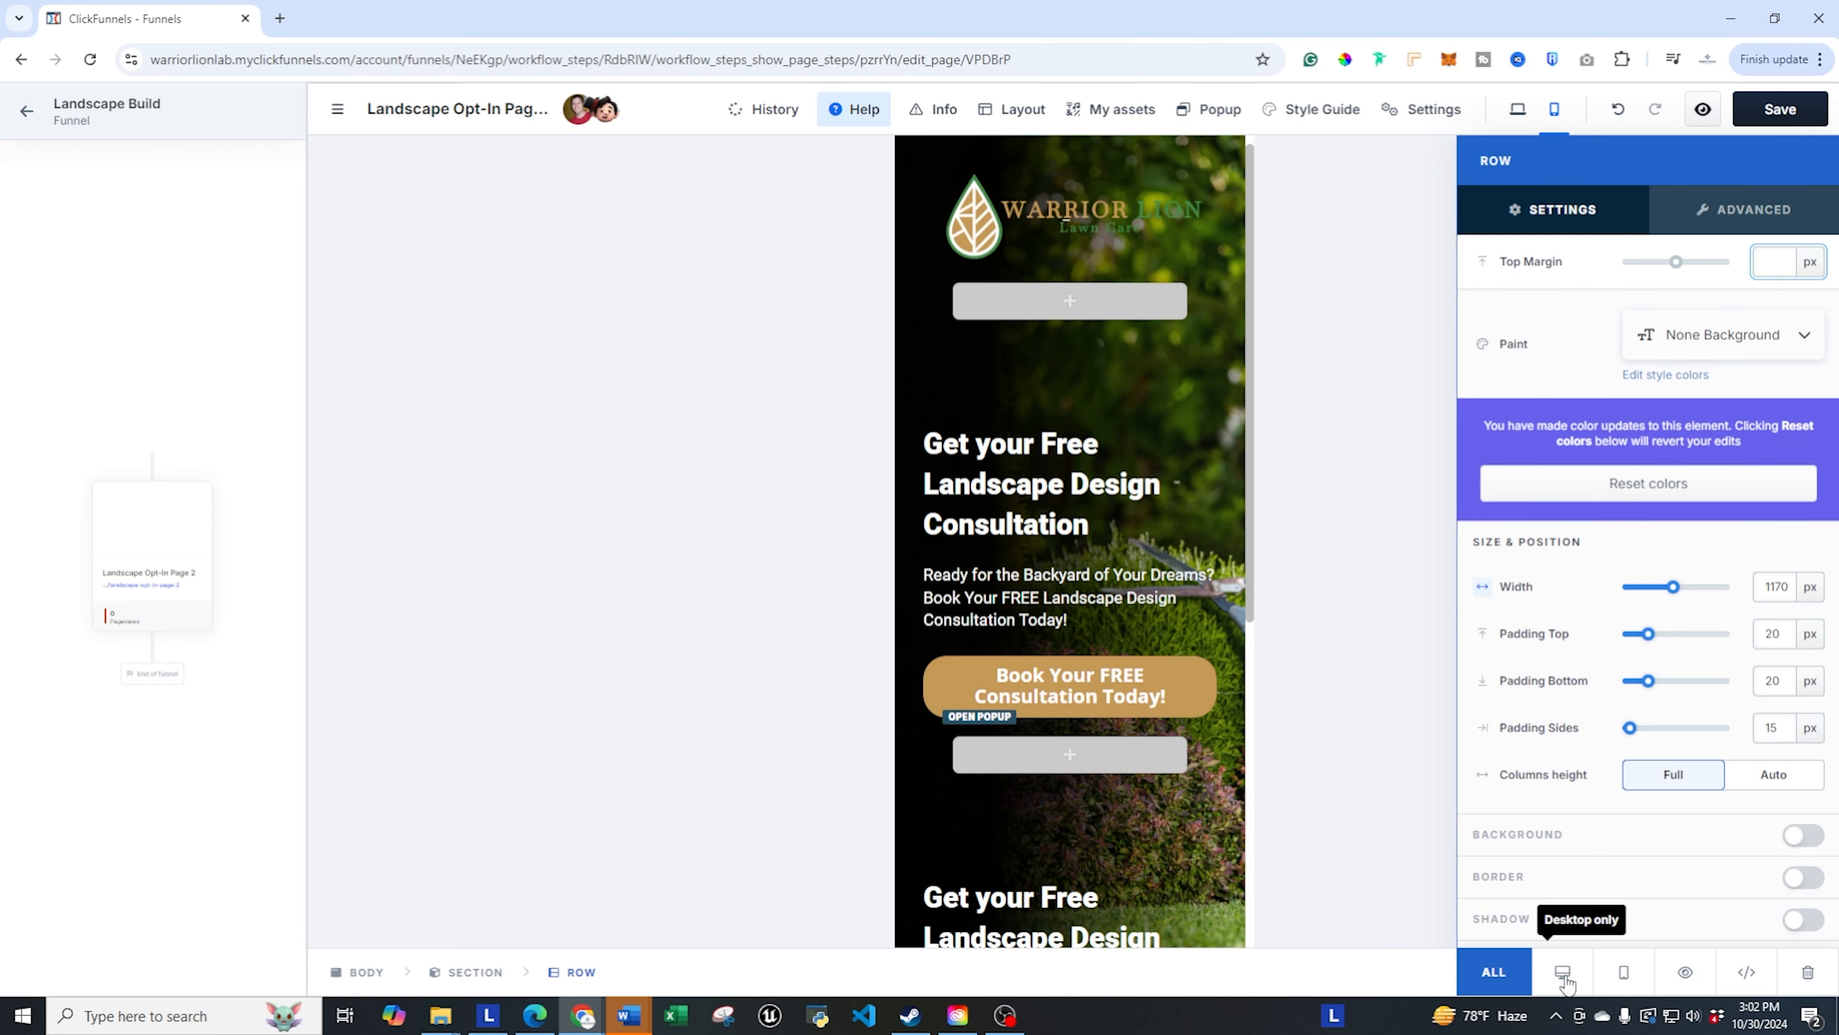
left_click(1565, 972)
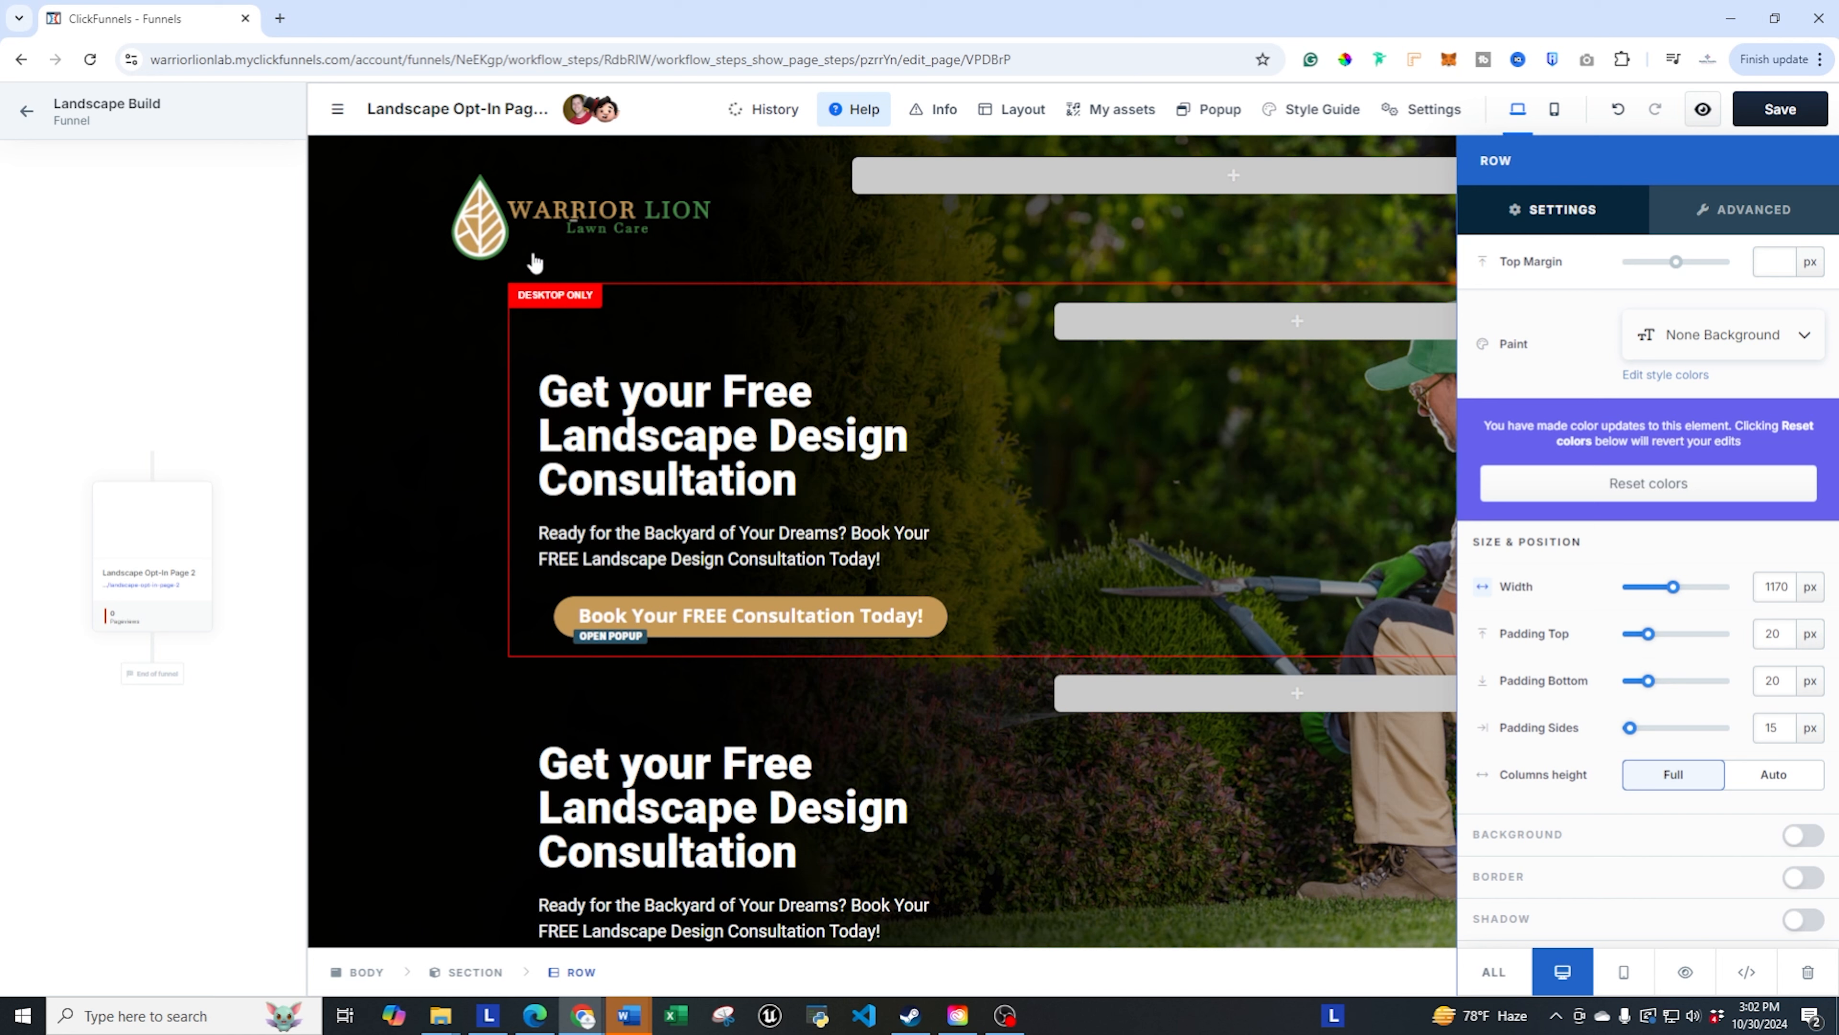
left_click(491, 723)
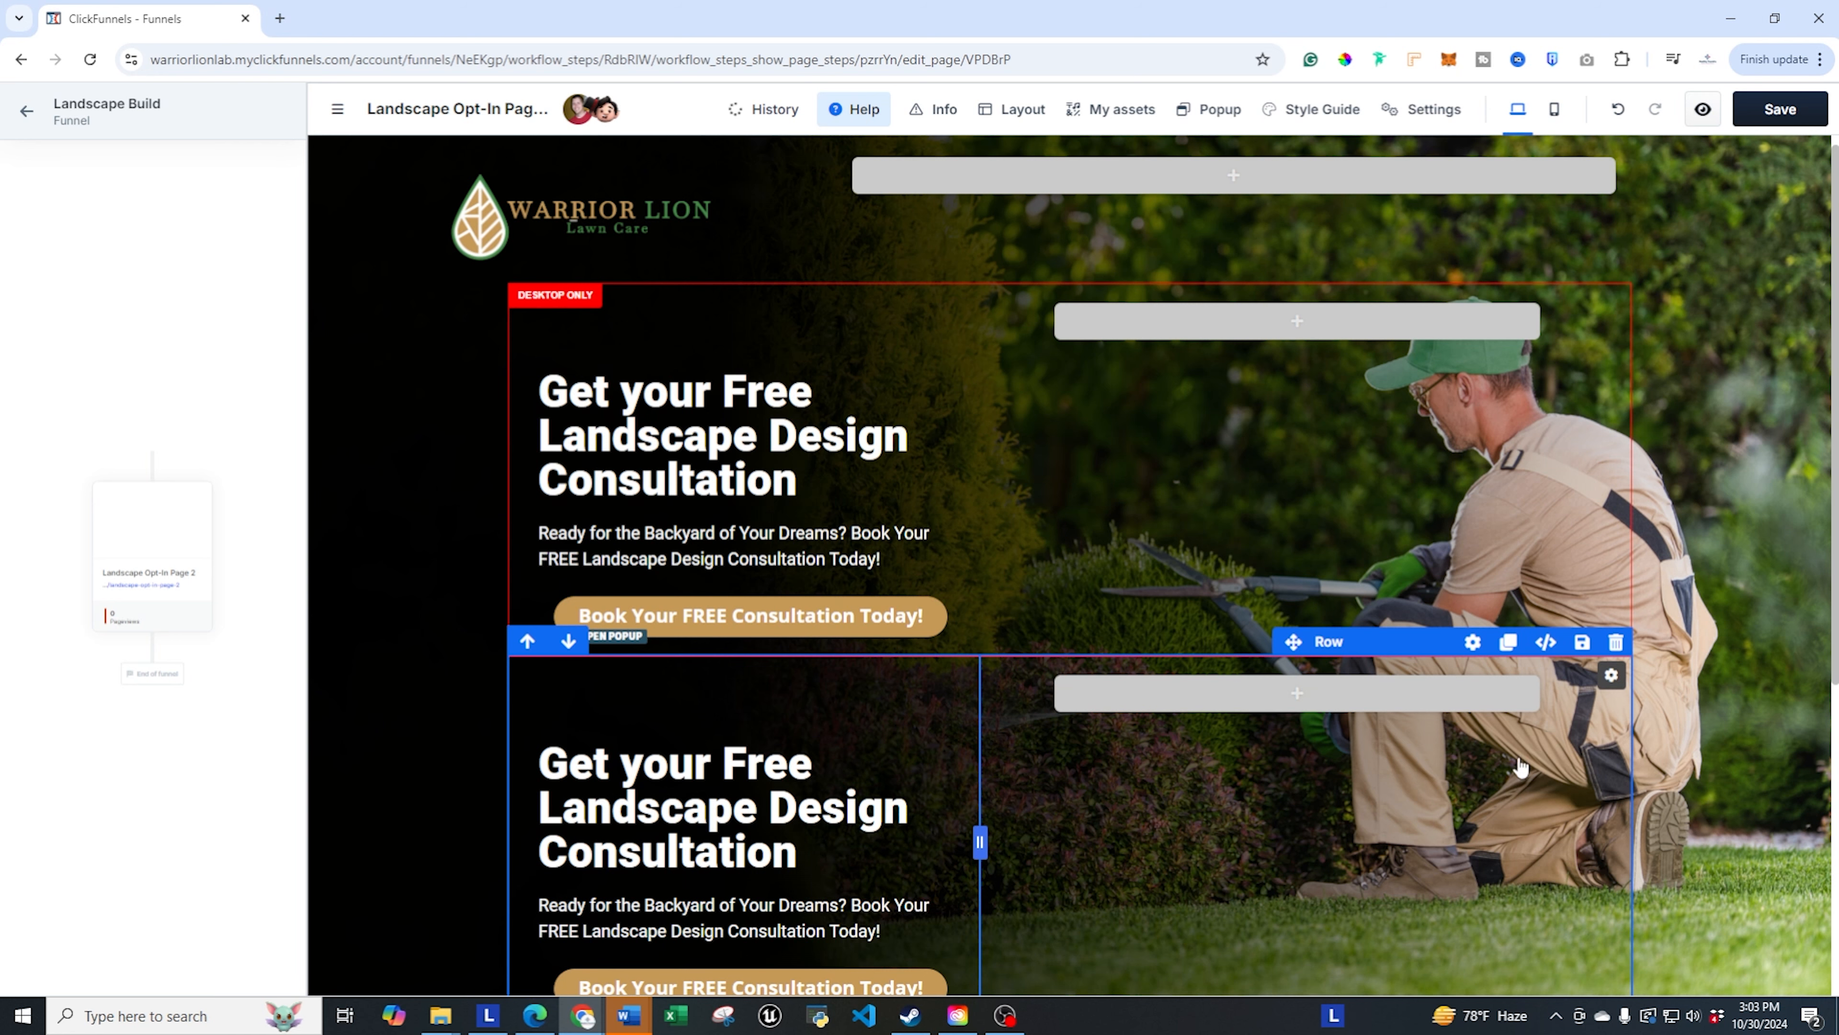
- Make the lower copy of the hero row show on mobile only and check the page in both device views
left_click(1473, 645)
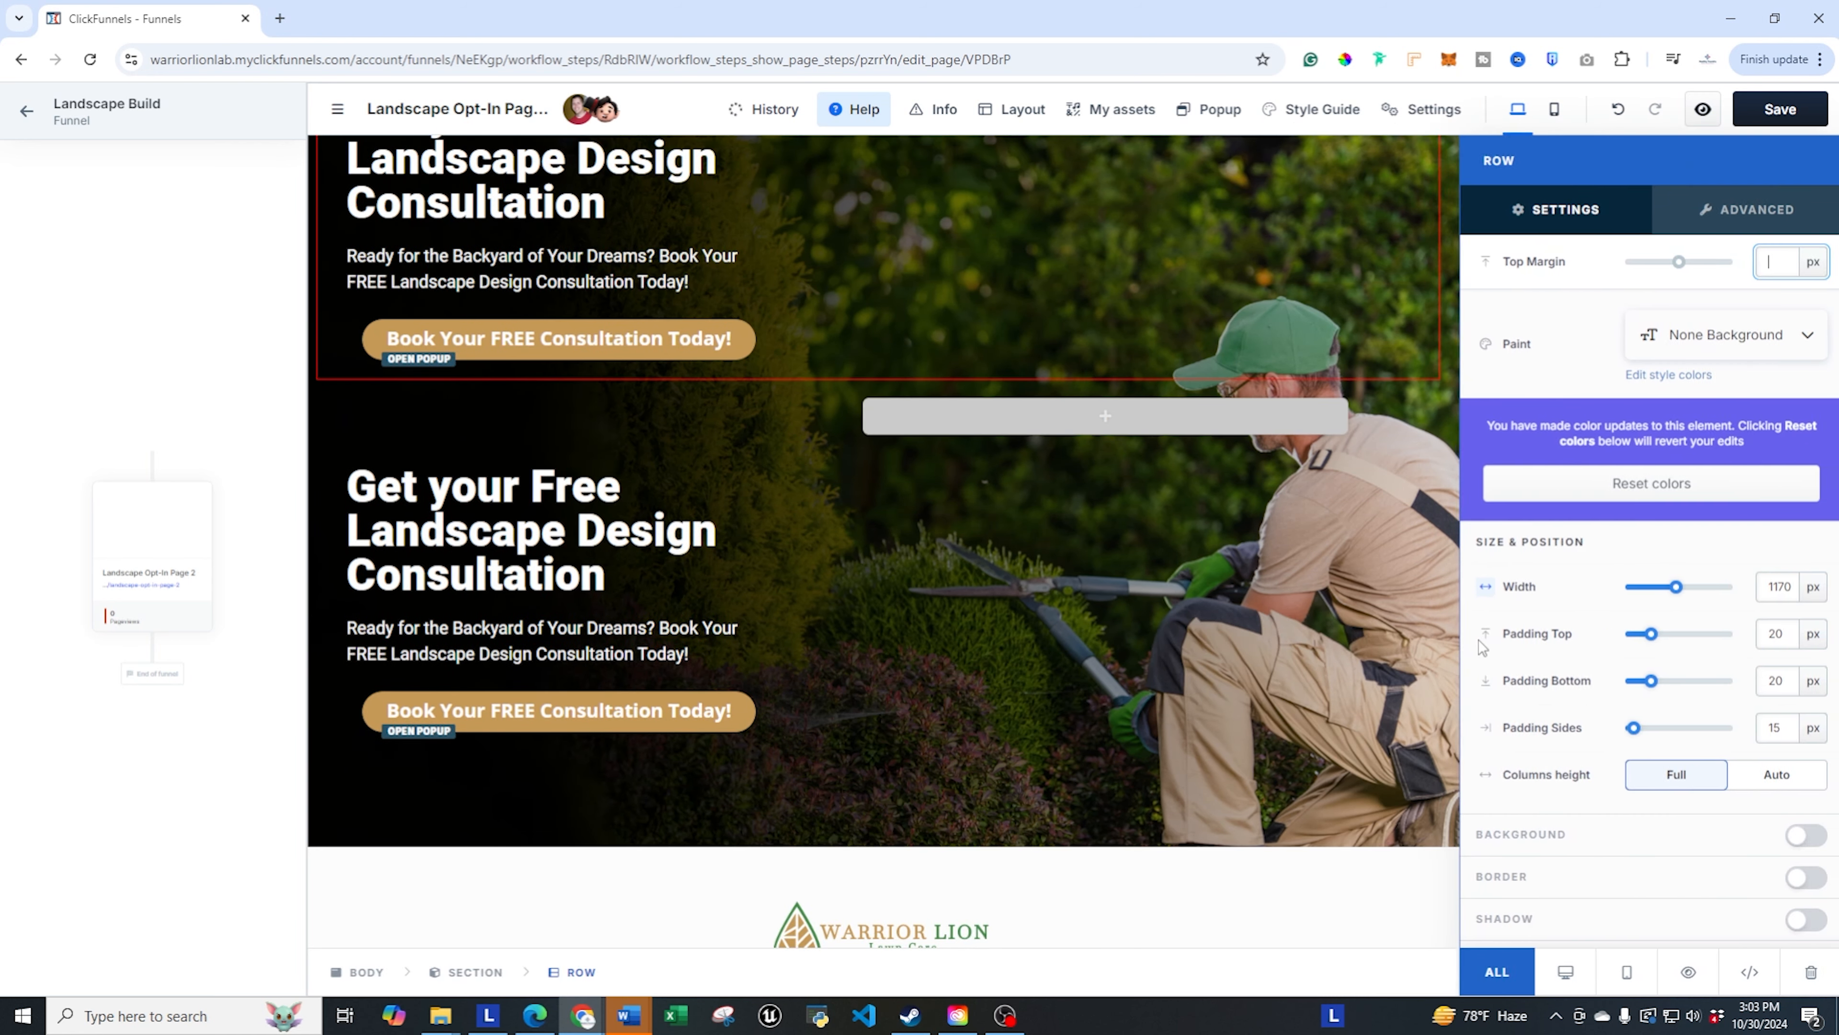
left_click(1624, 974)
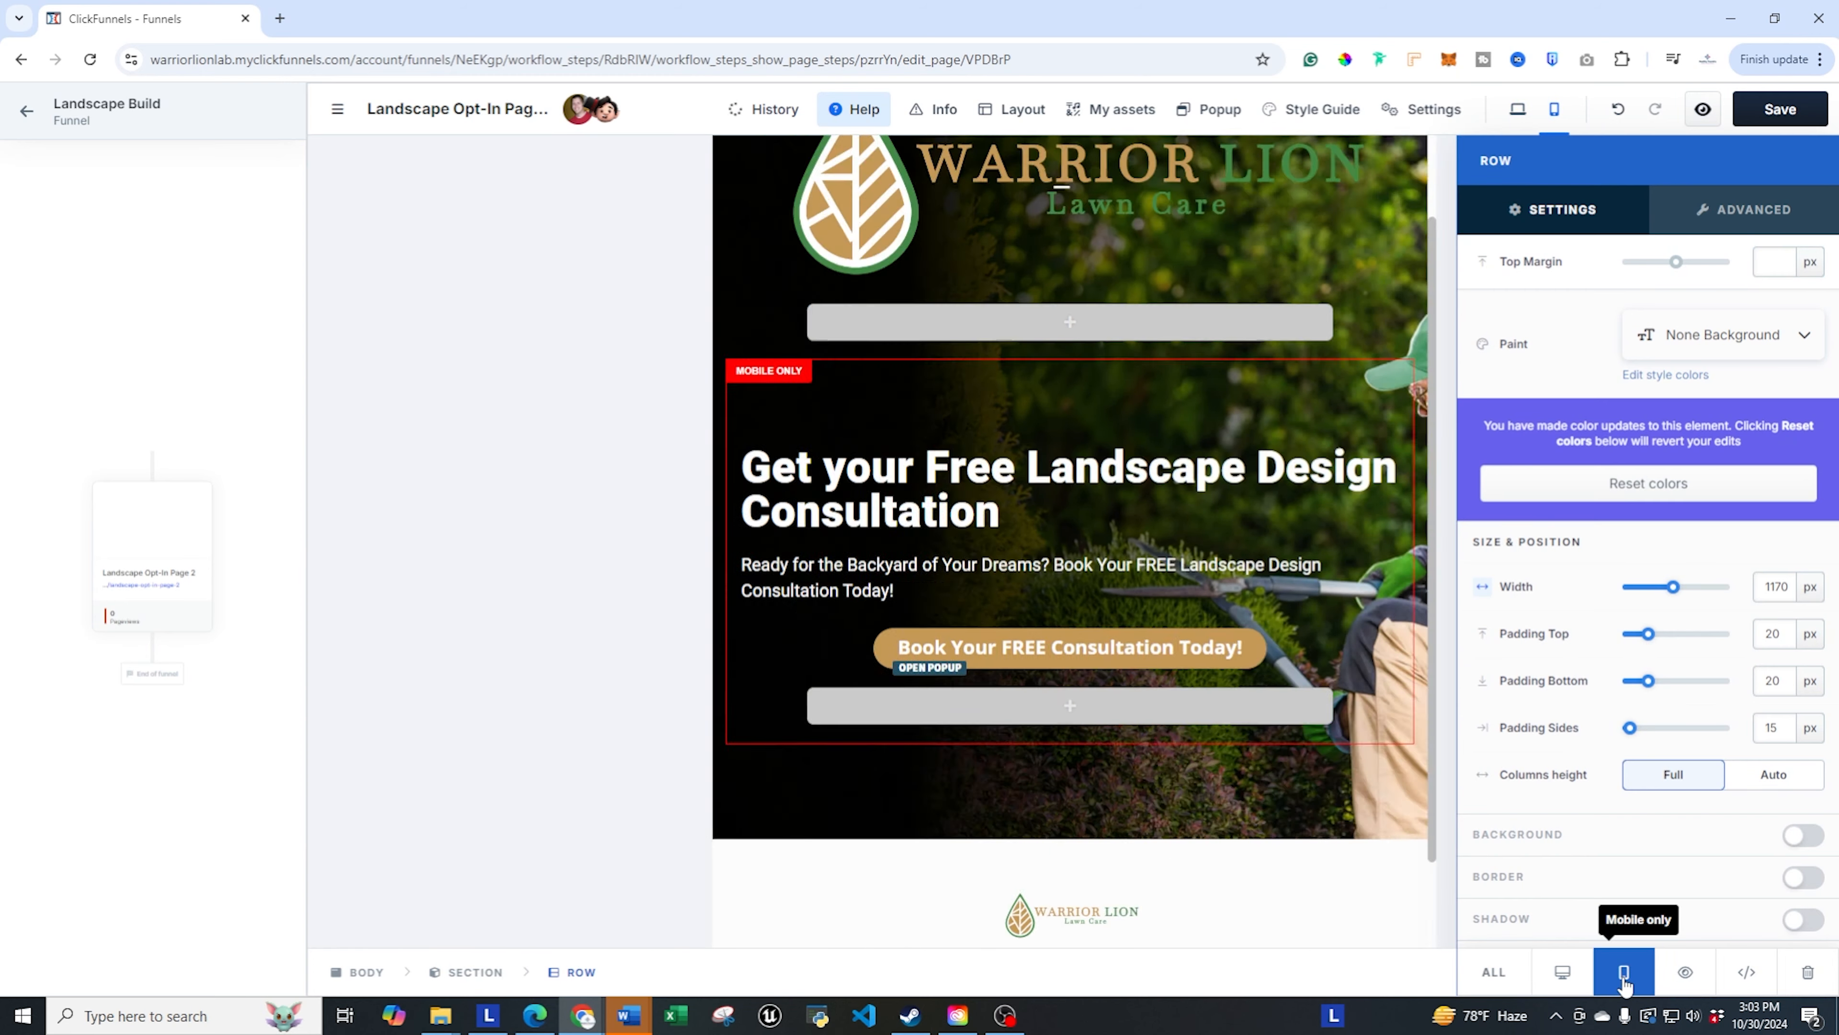
left_click(1515, 112)
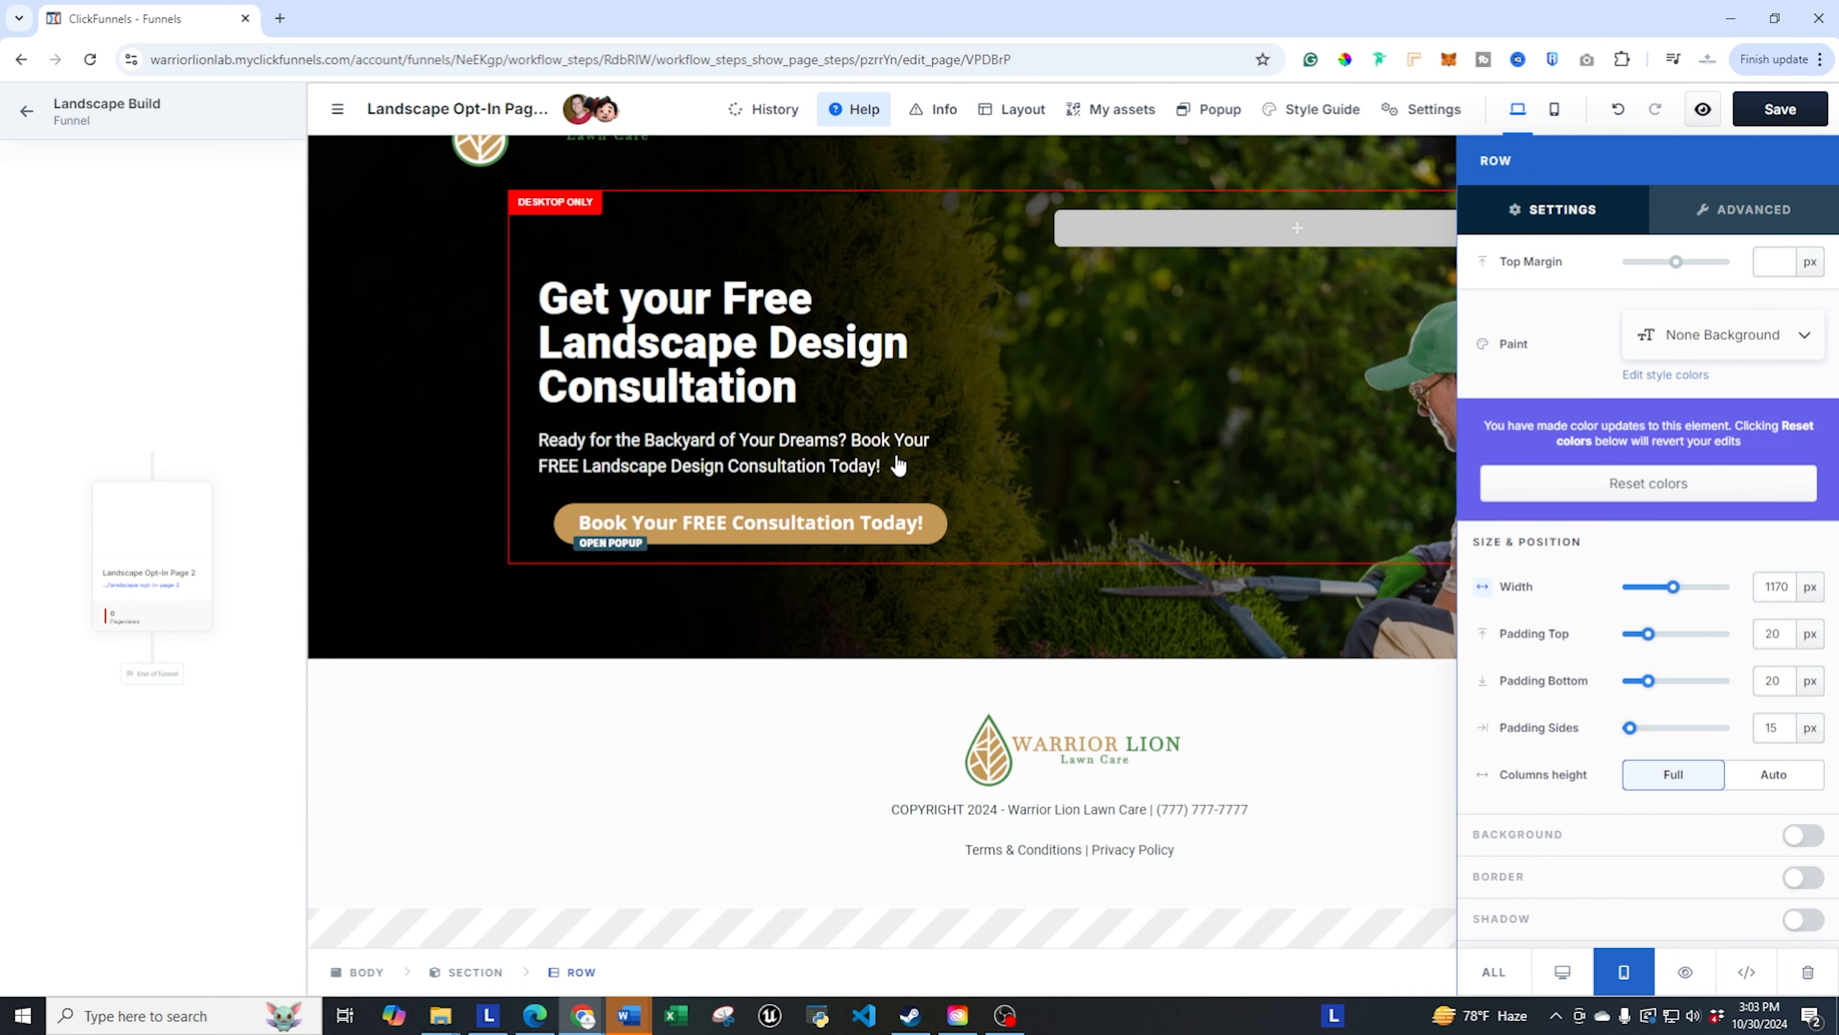
left_click(1552, 113)
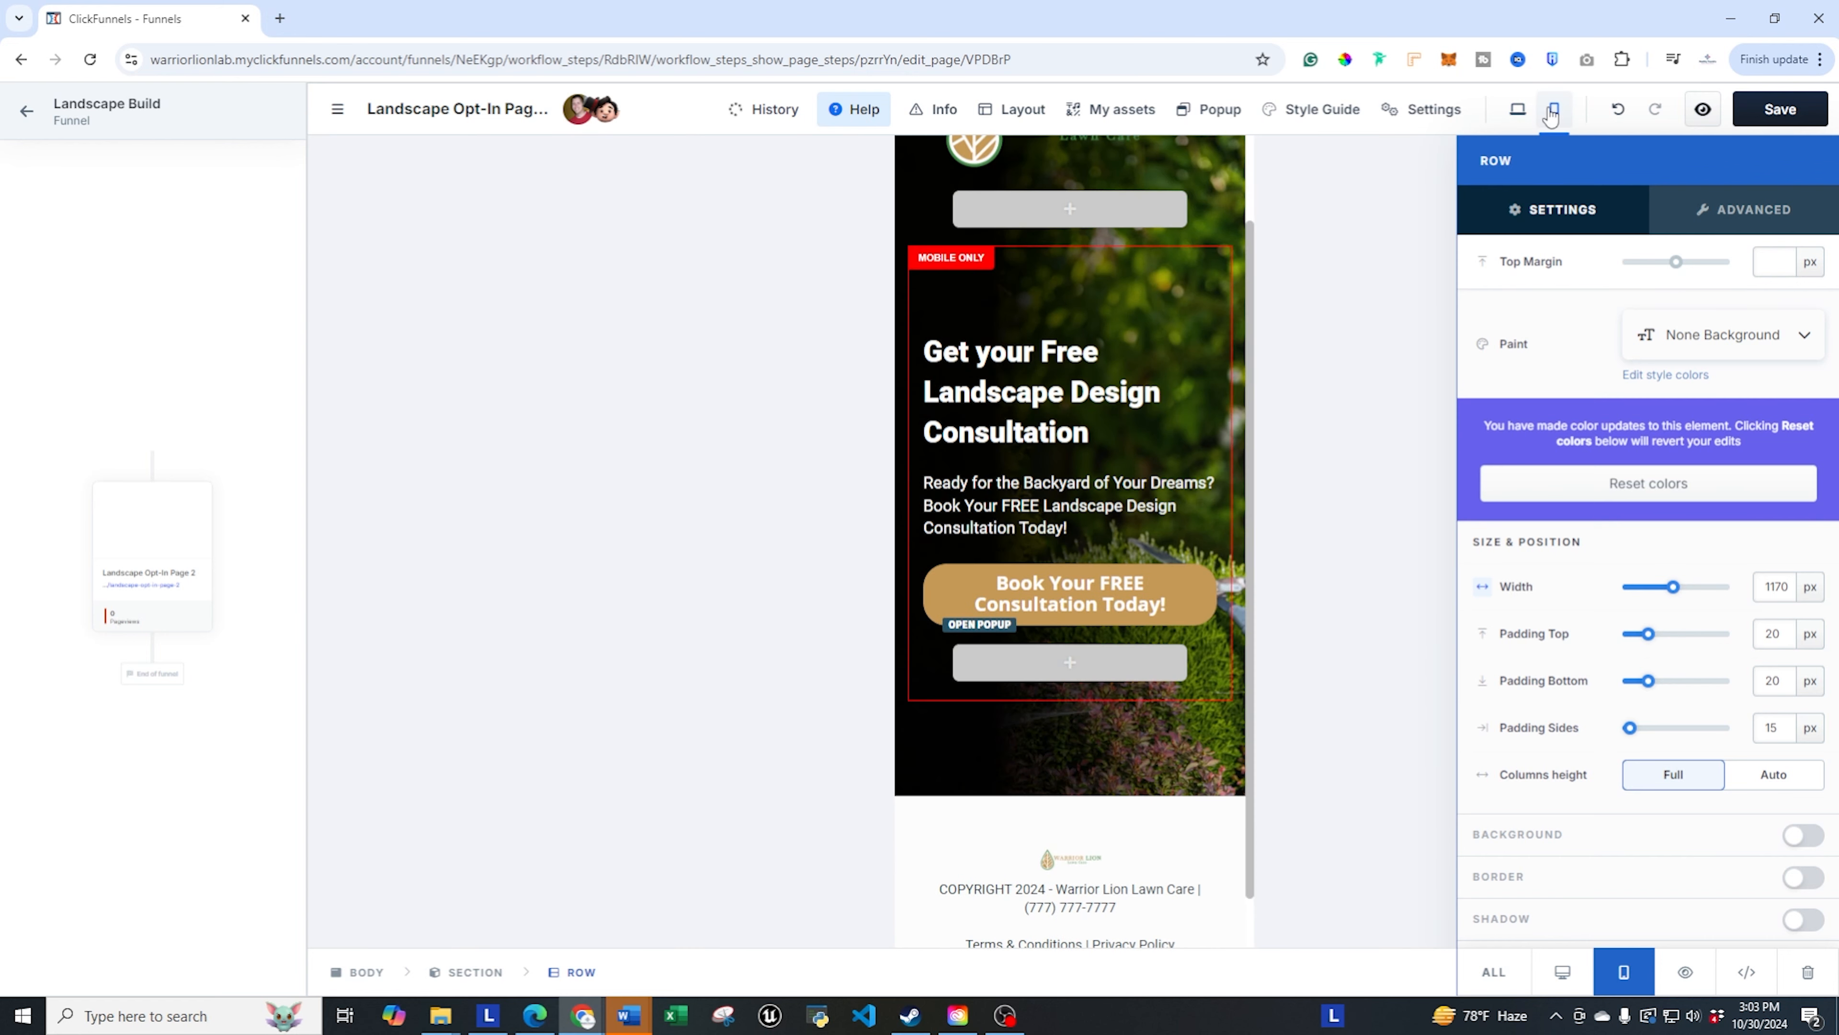
left_click(1075, 329)
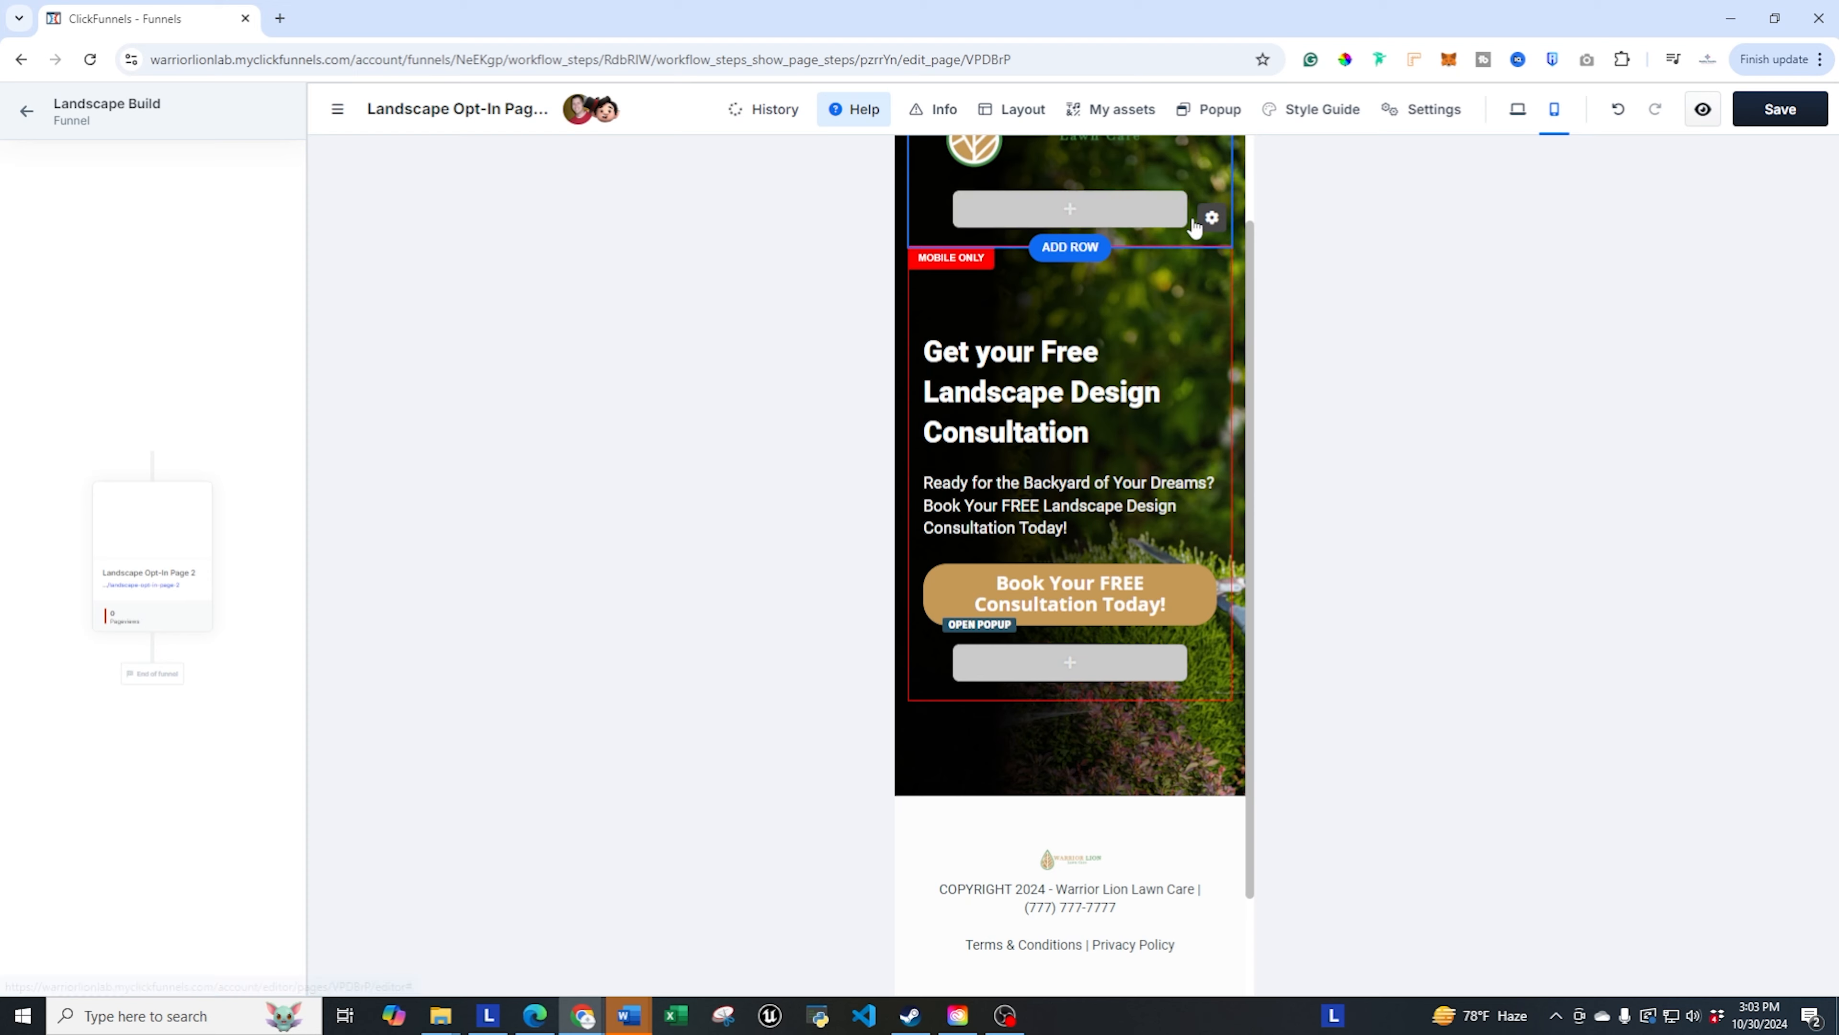
- Make the empty column next to the header logo show on desktop only and return to the mobile view
scroll(1180, 217, "up", 2)
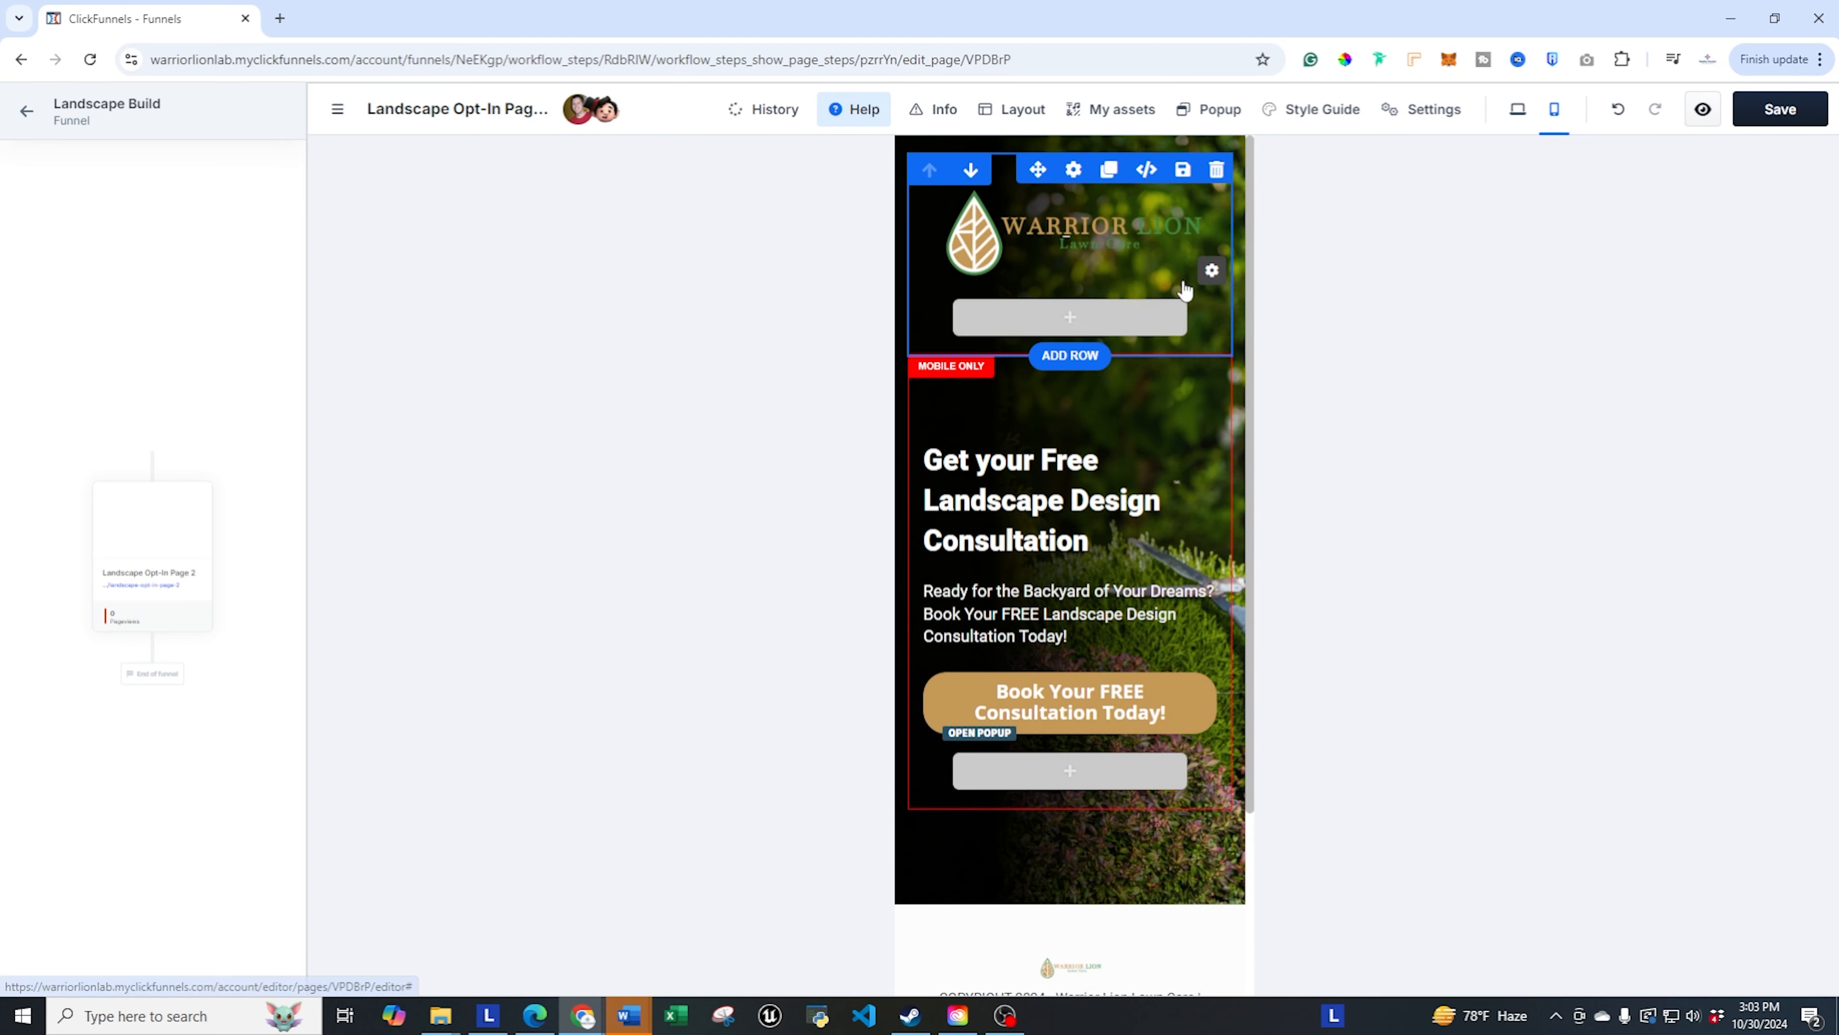
left_click(1215, 328)
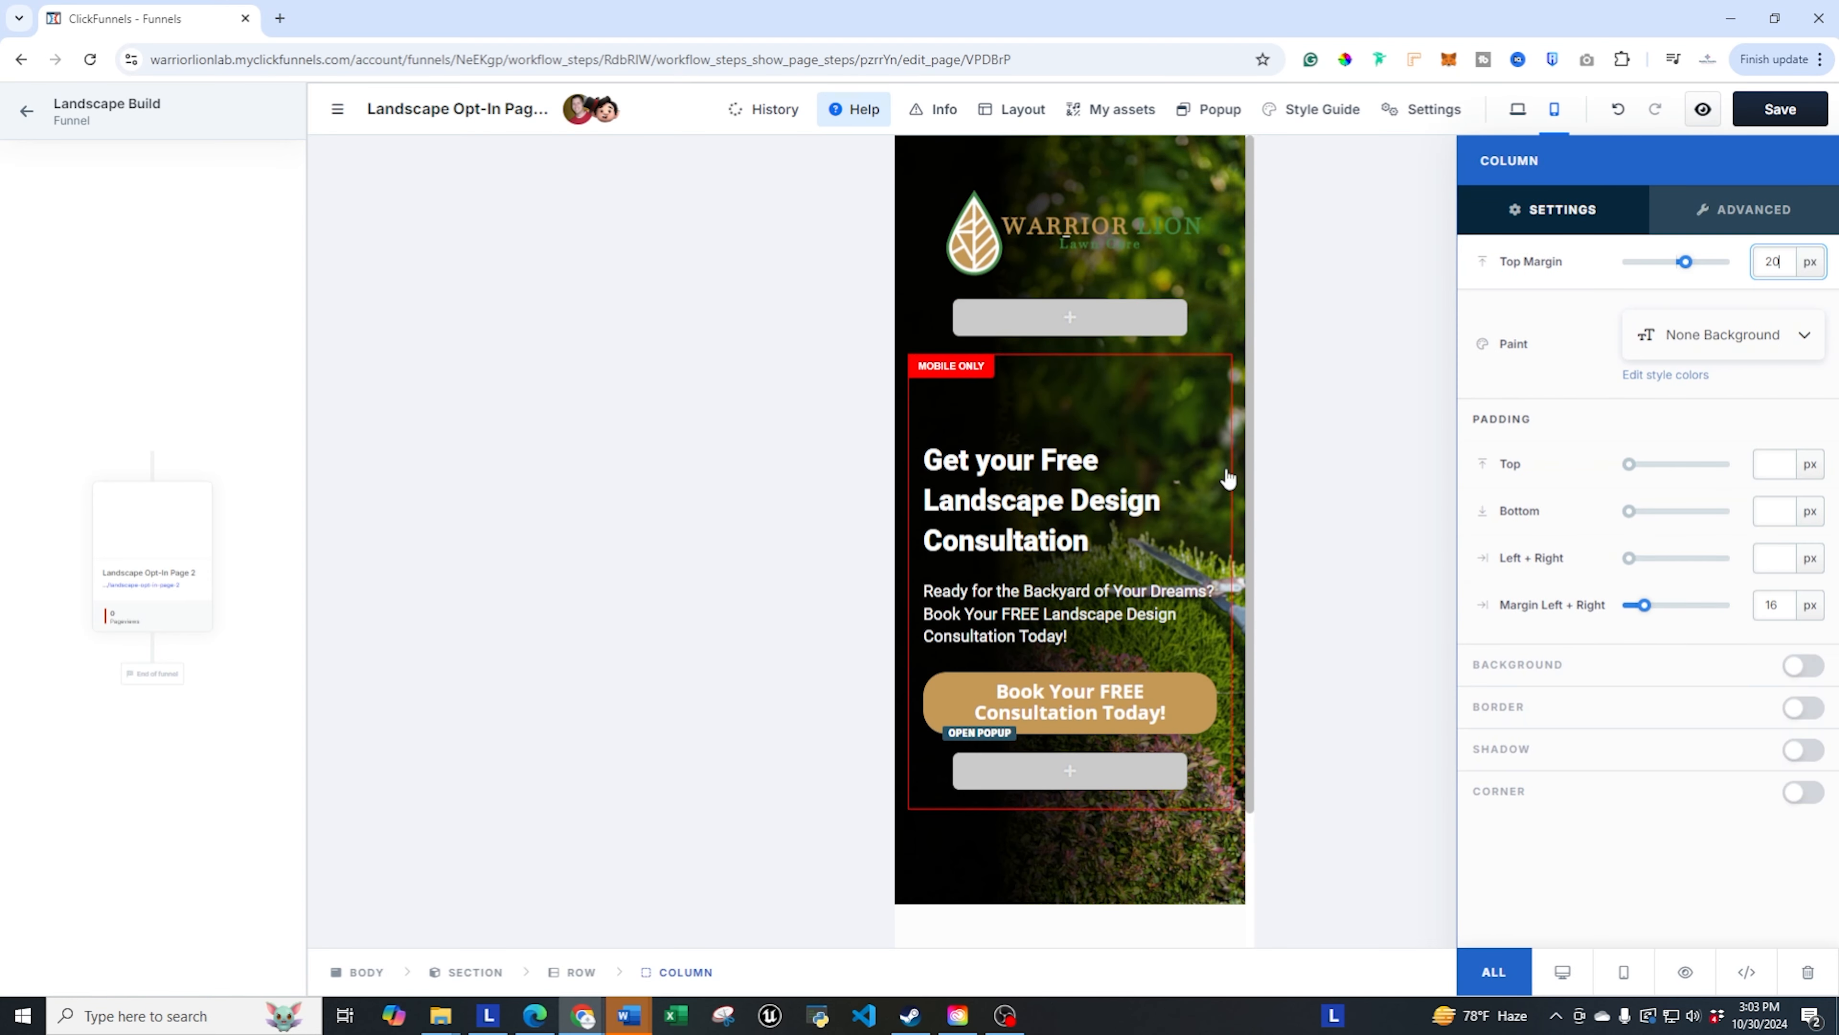
left_click(1565, 973)
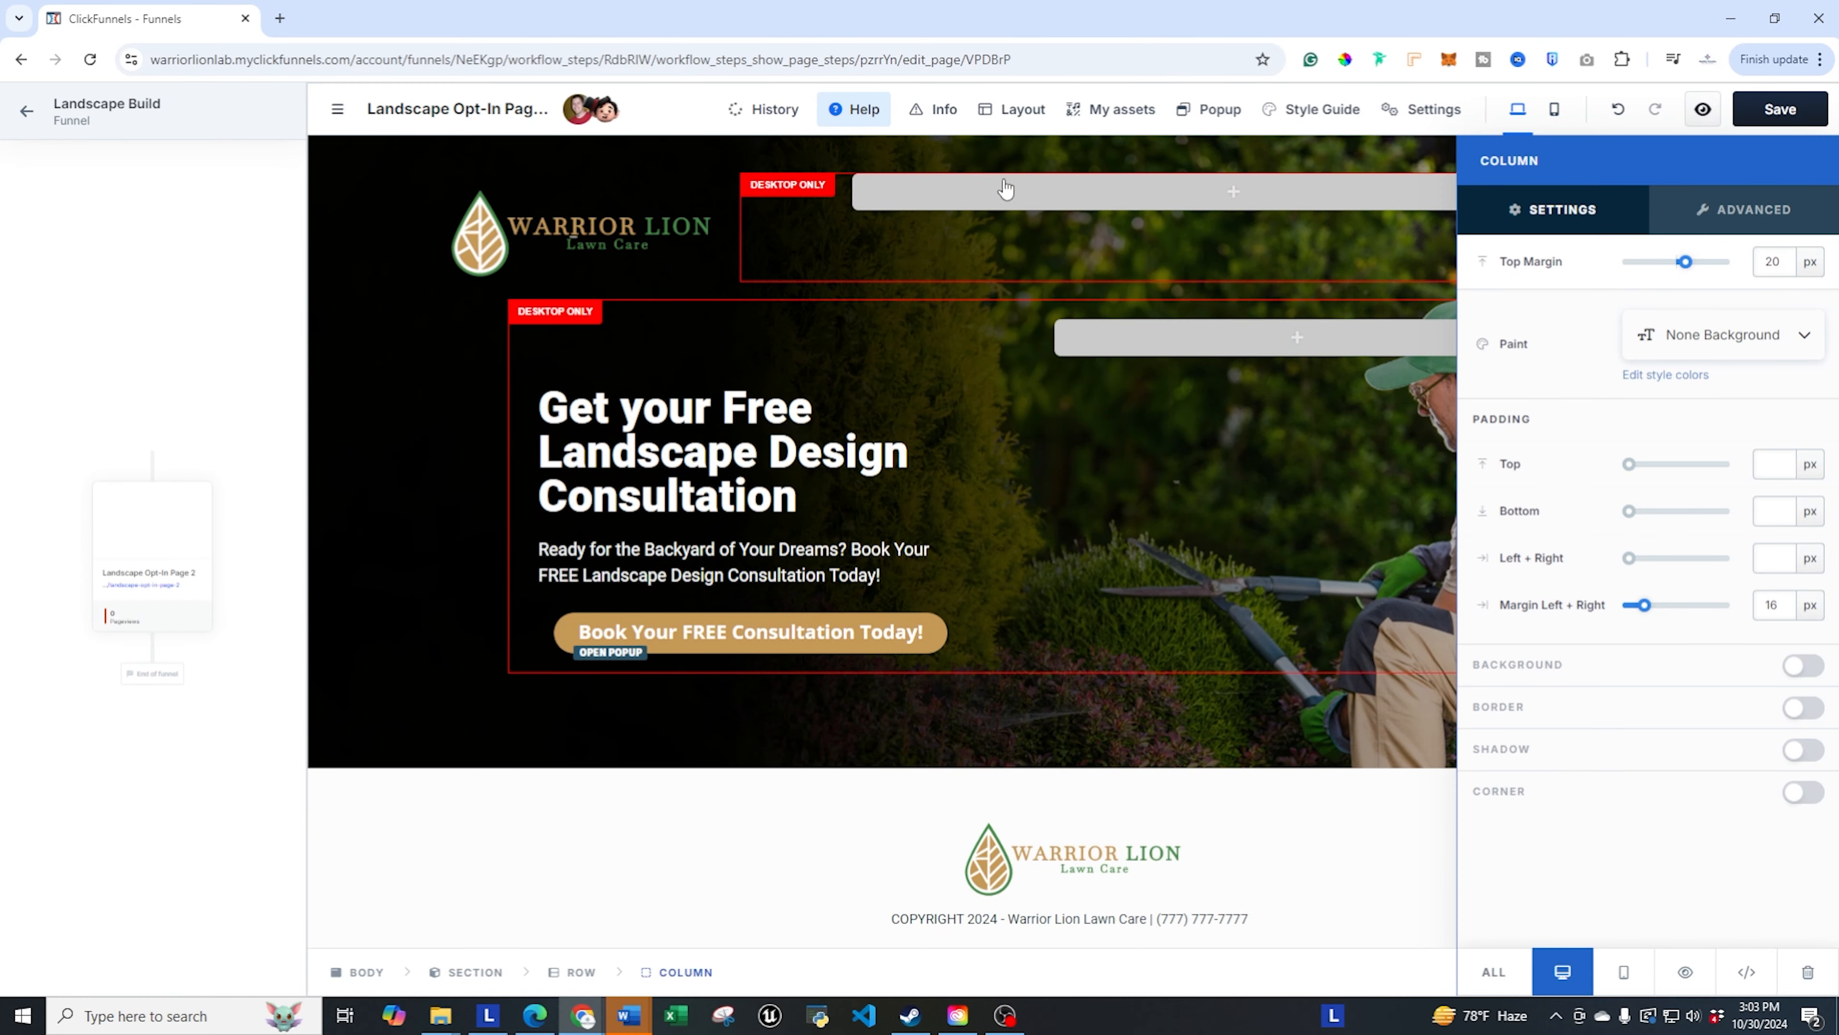
left_click(1555, 110)
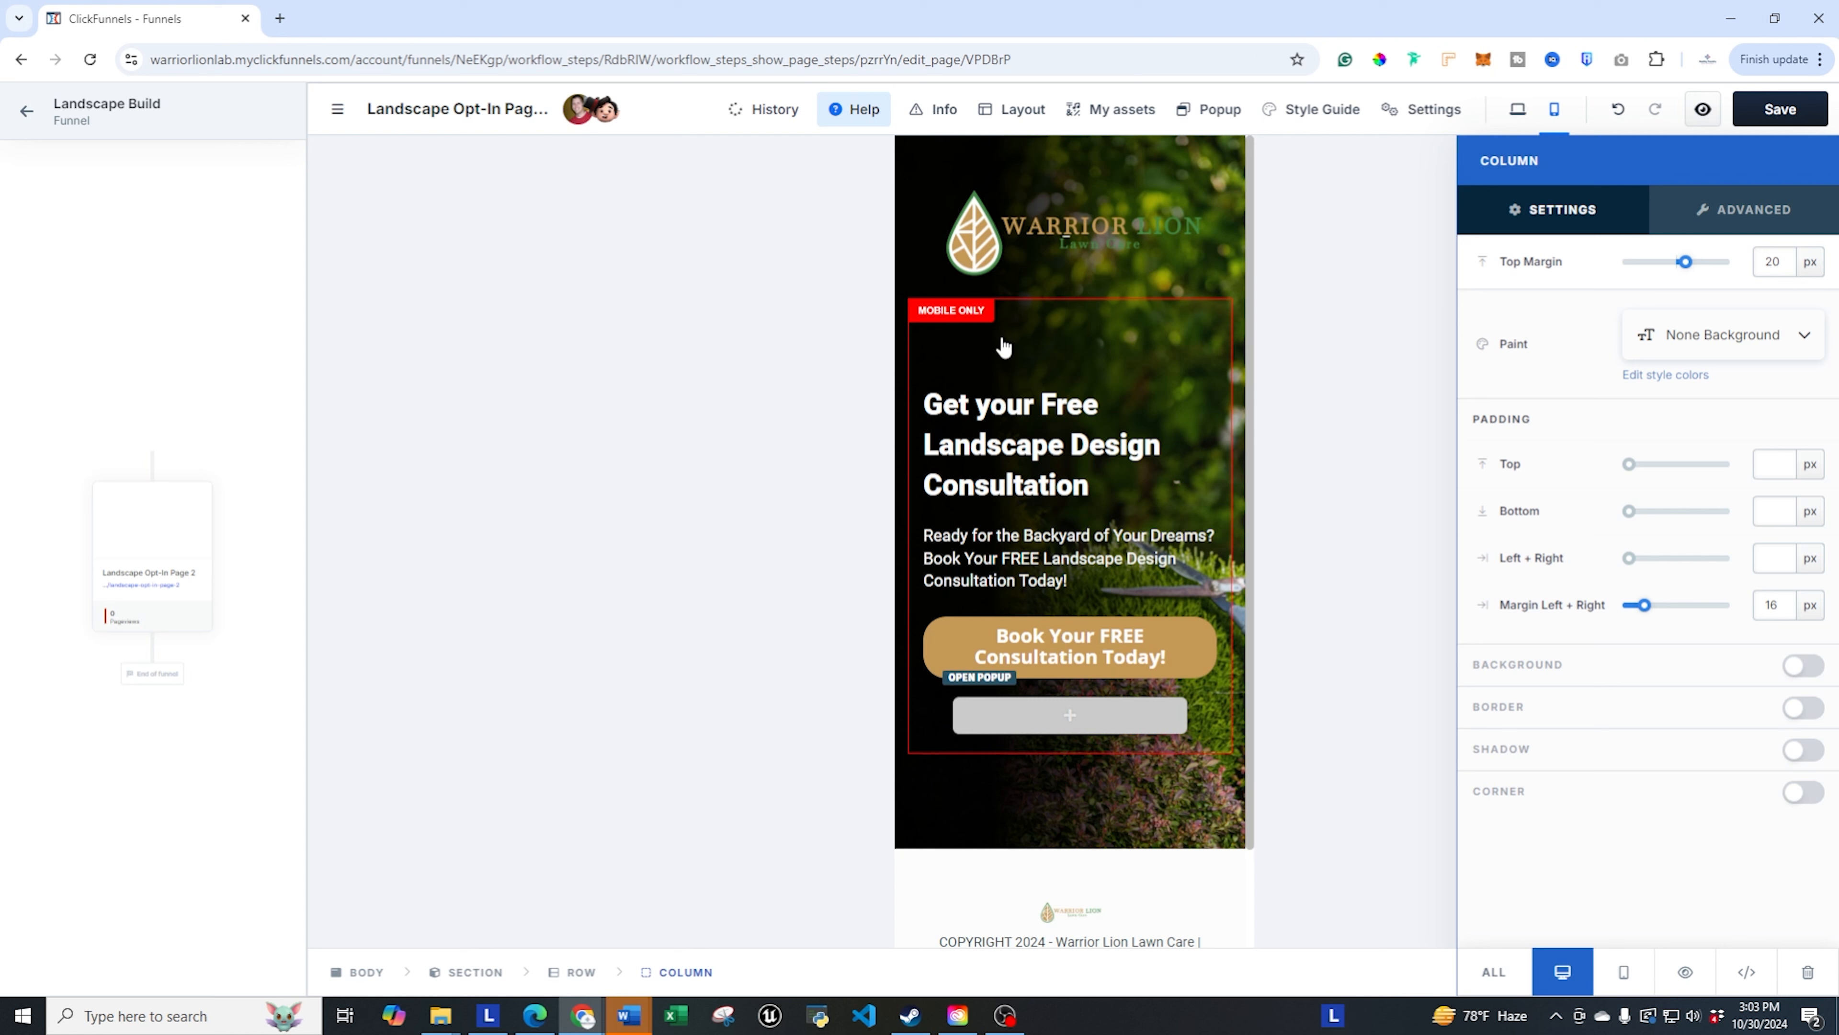
left_click(1060, 358)
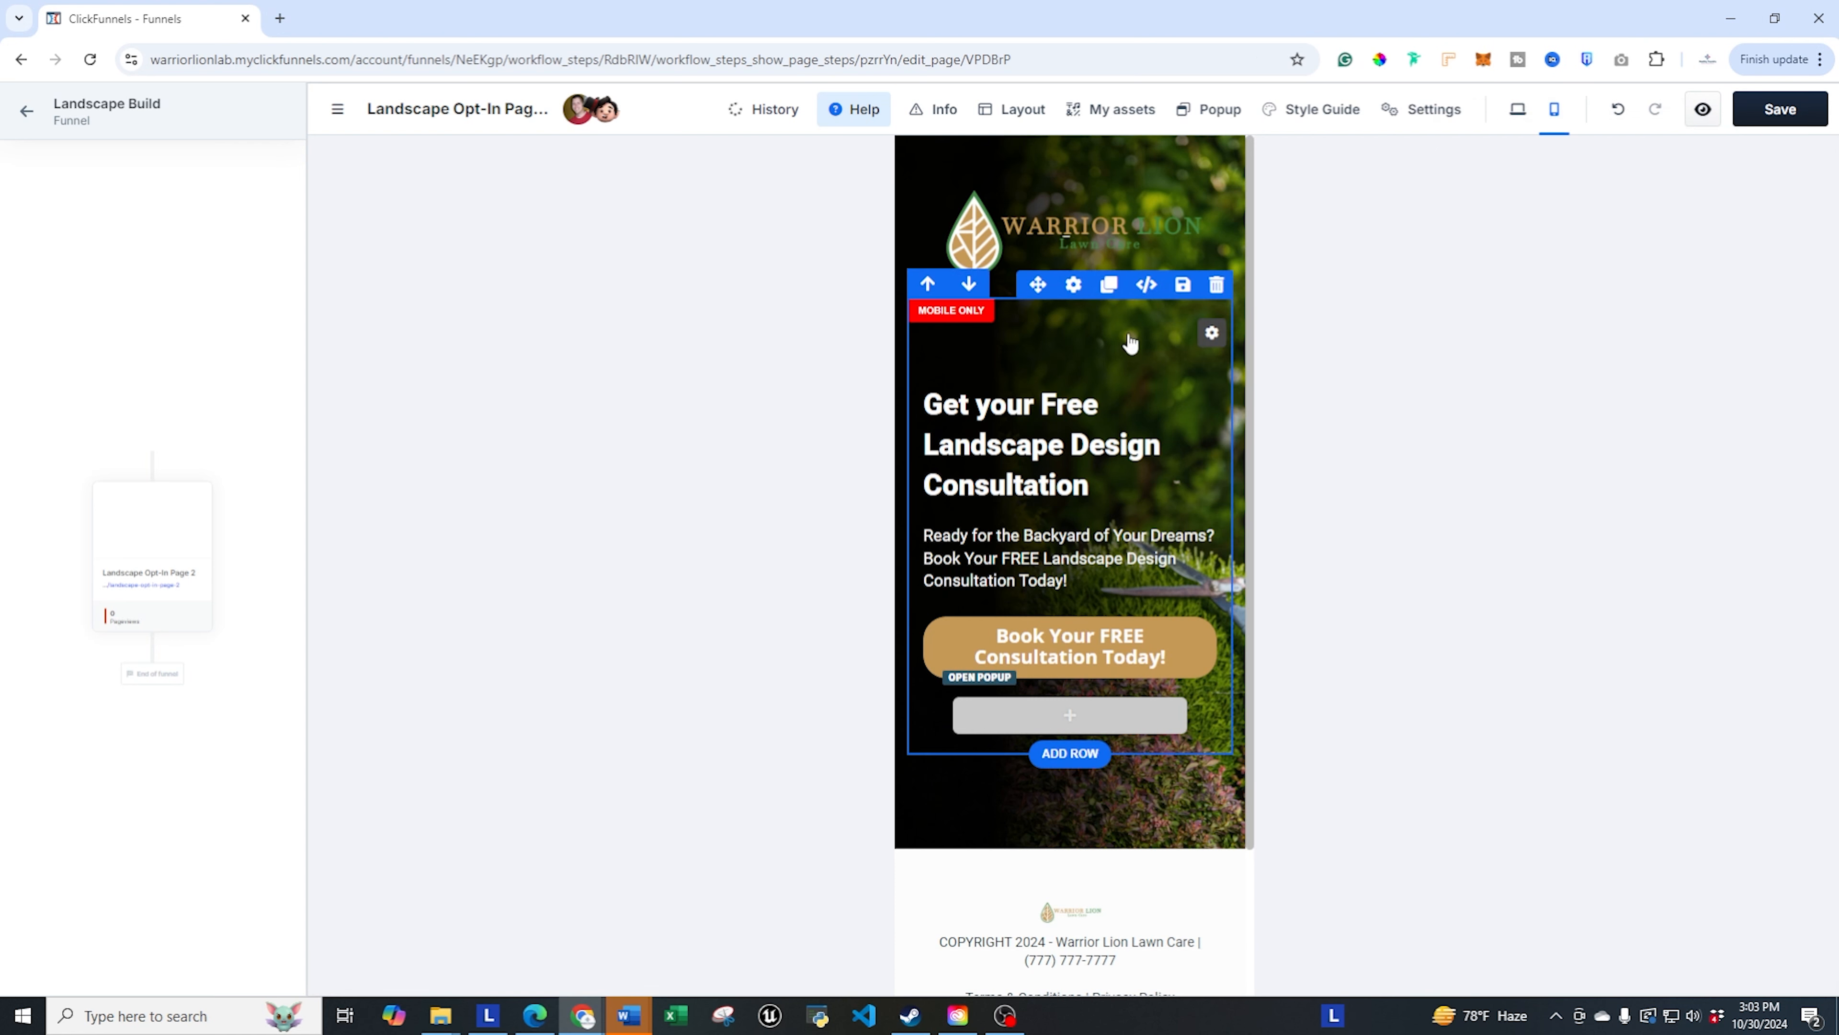
- Remove the top padding of the mobile-only hero row and save the page
left_click(1071, 290)
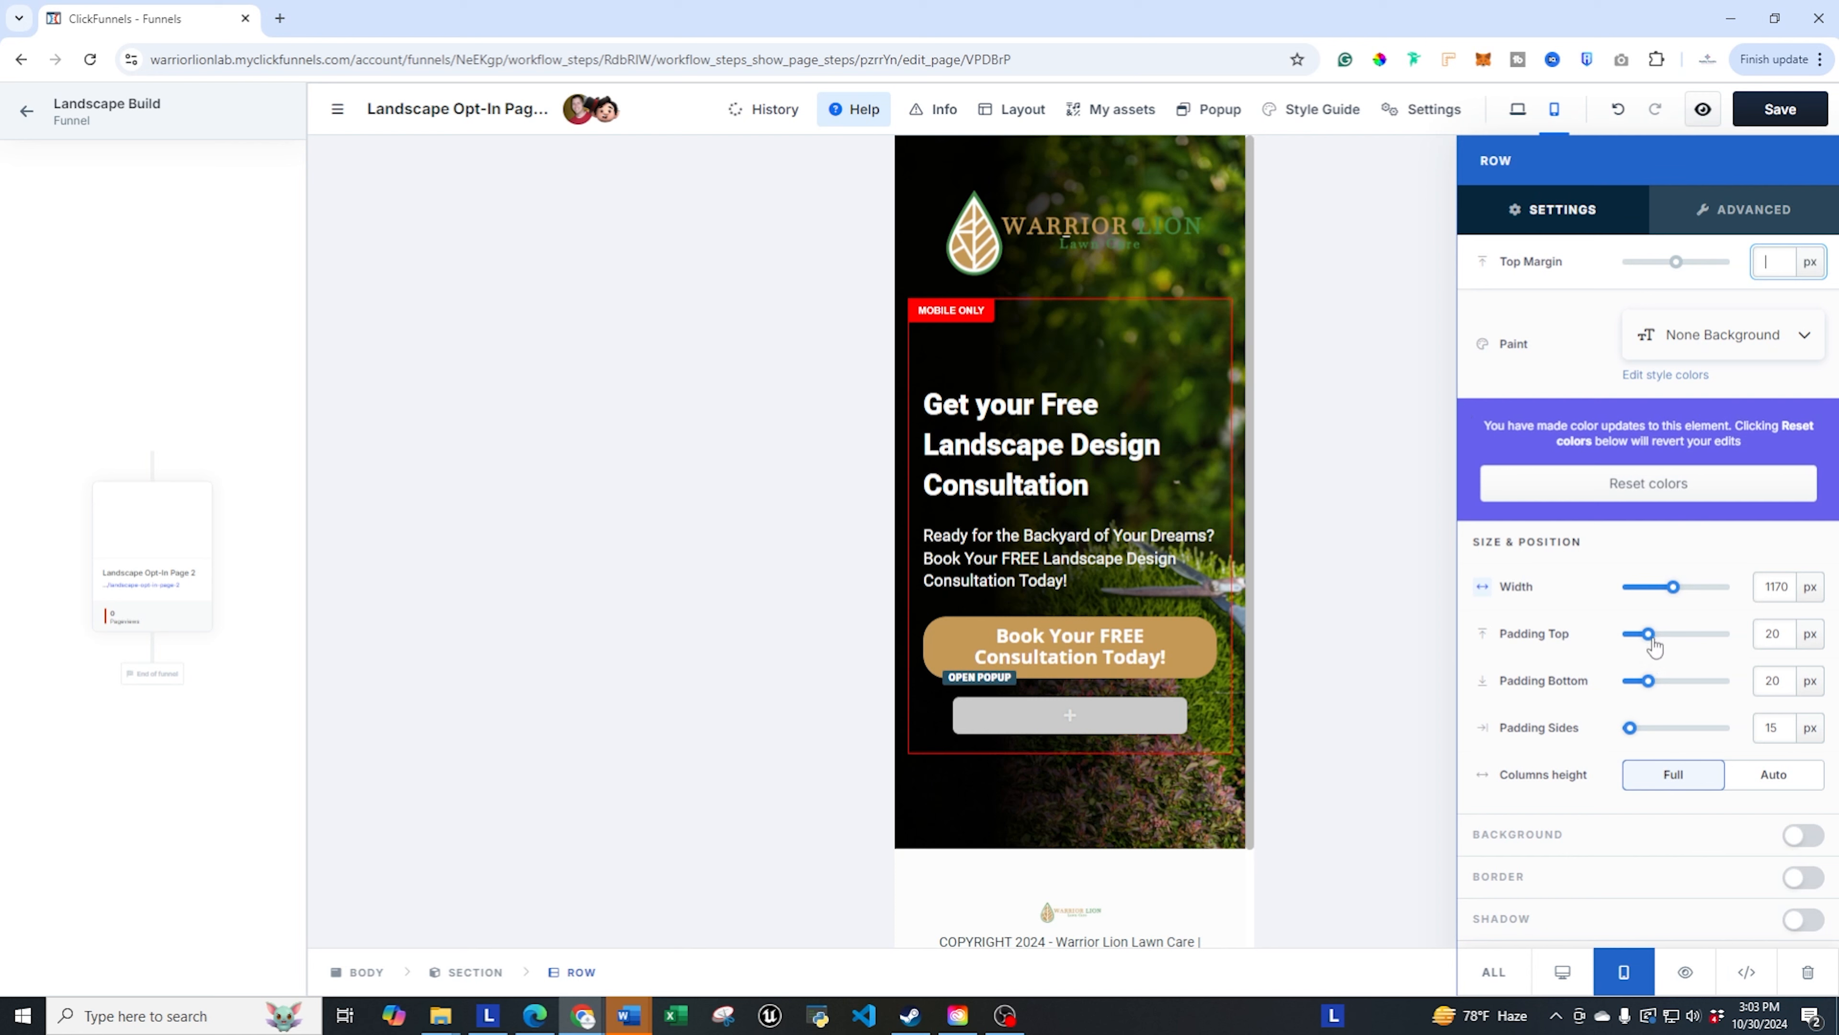
left_click_drag(1649, 647, 1622, 644)
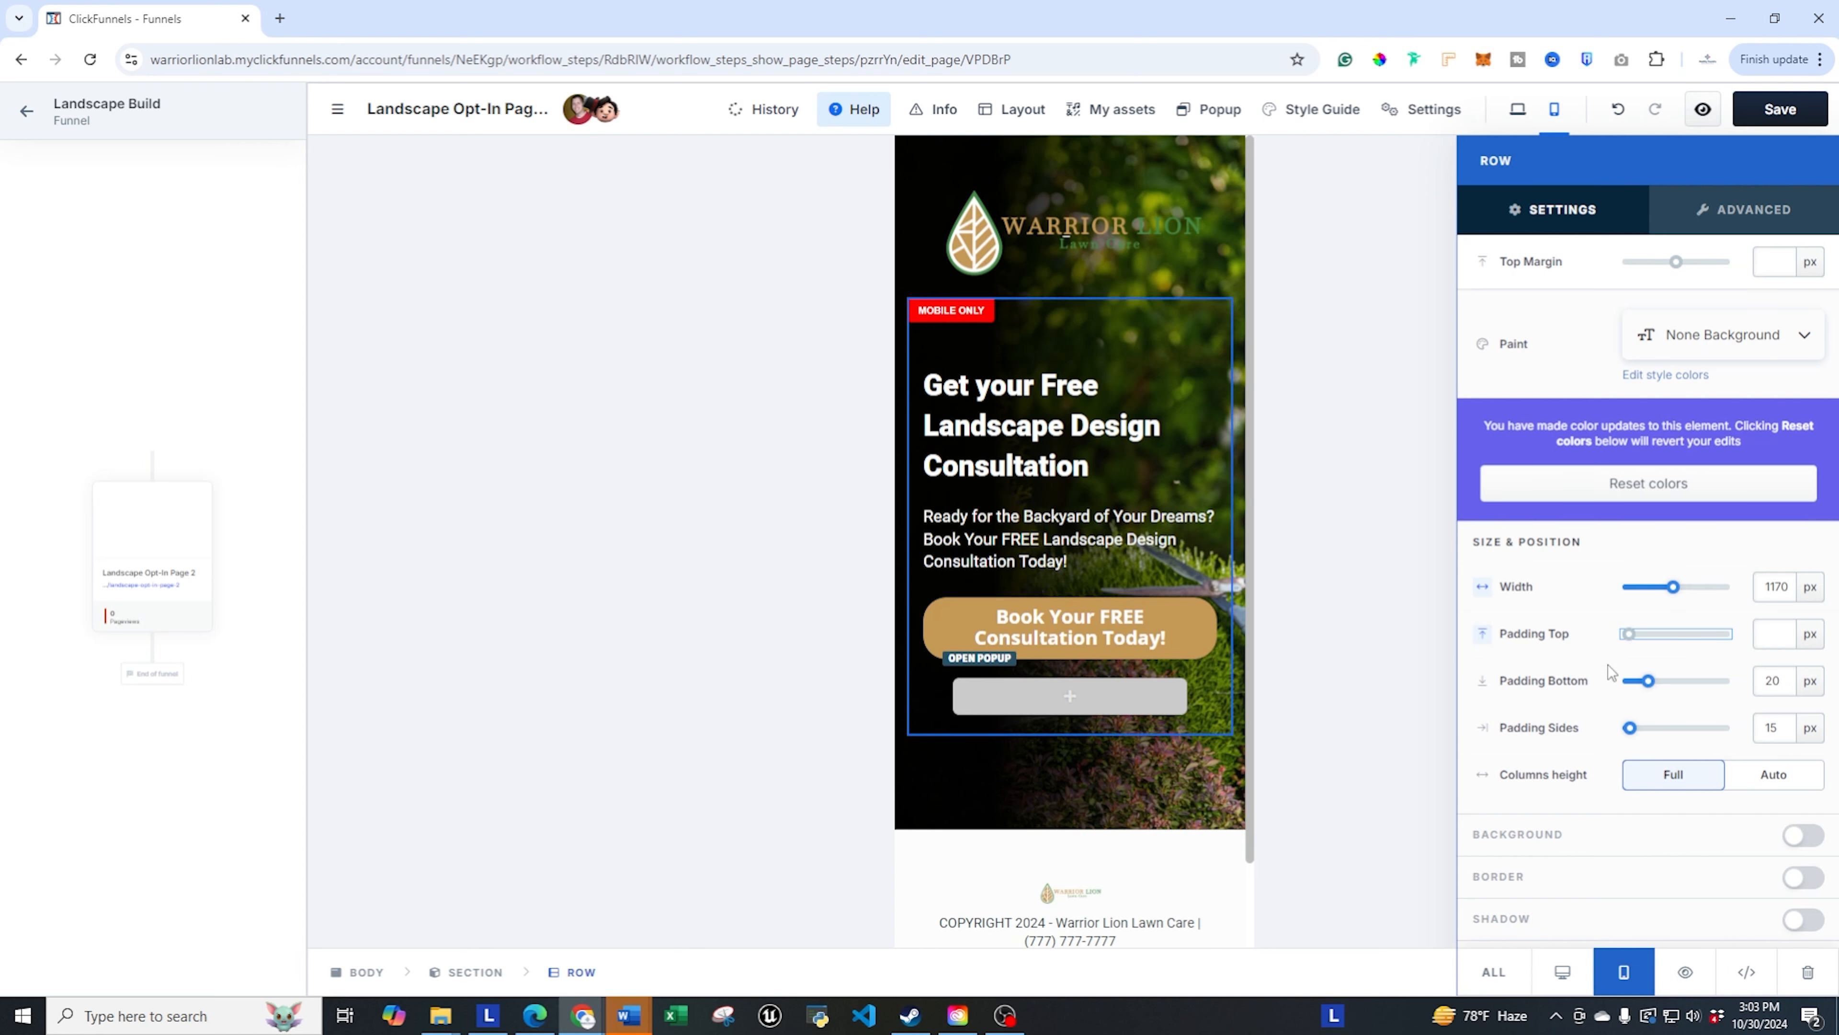
left_click(1105, 451)
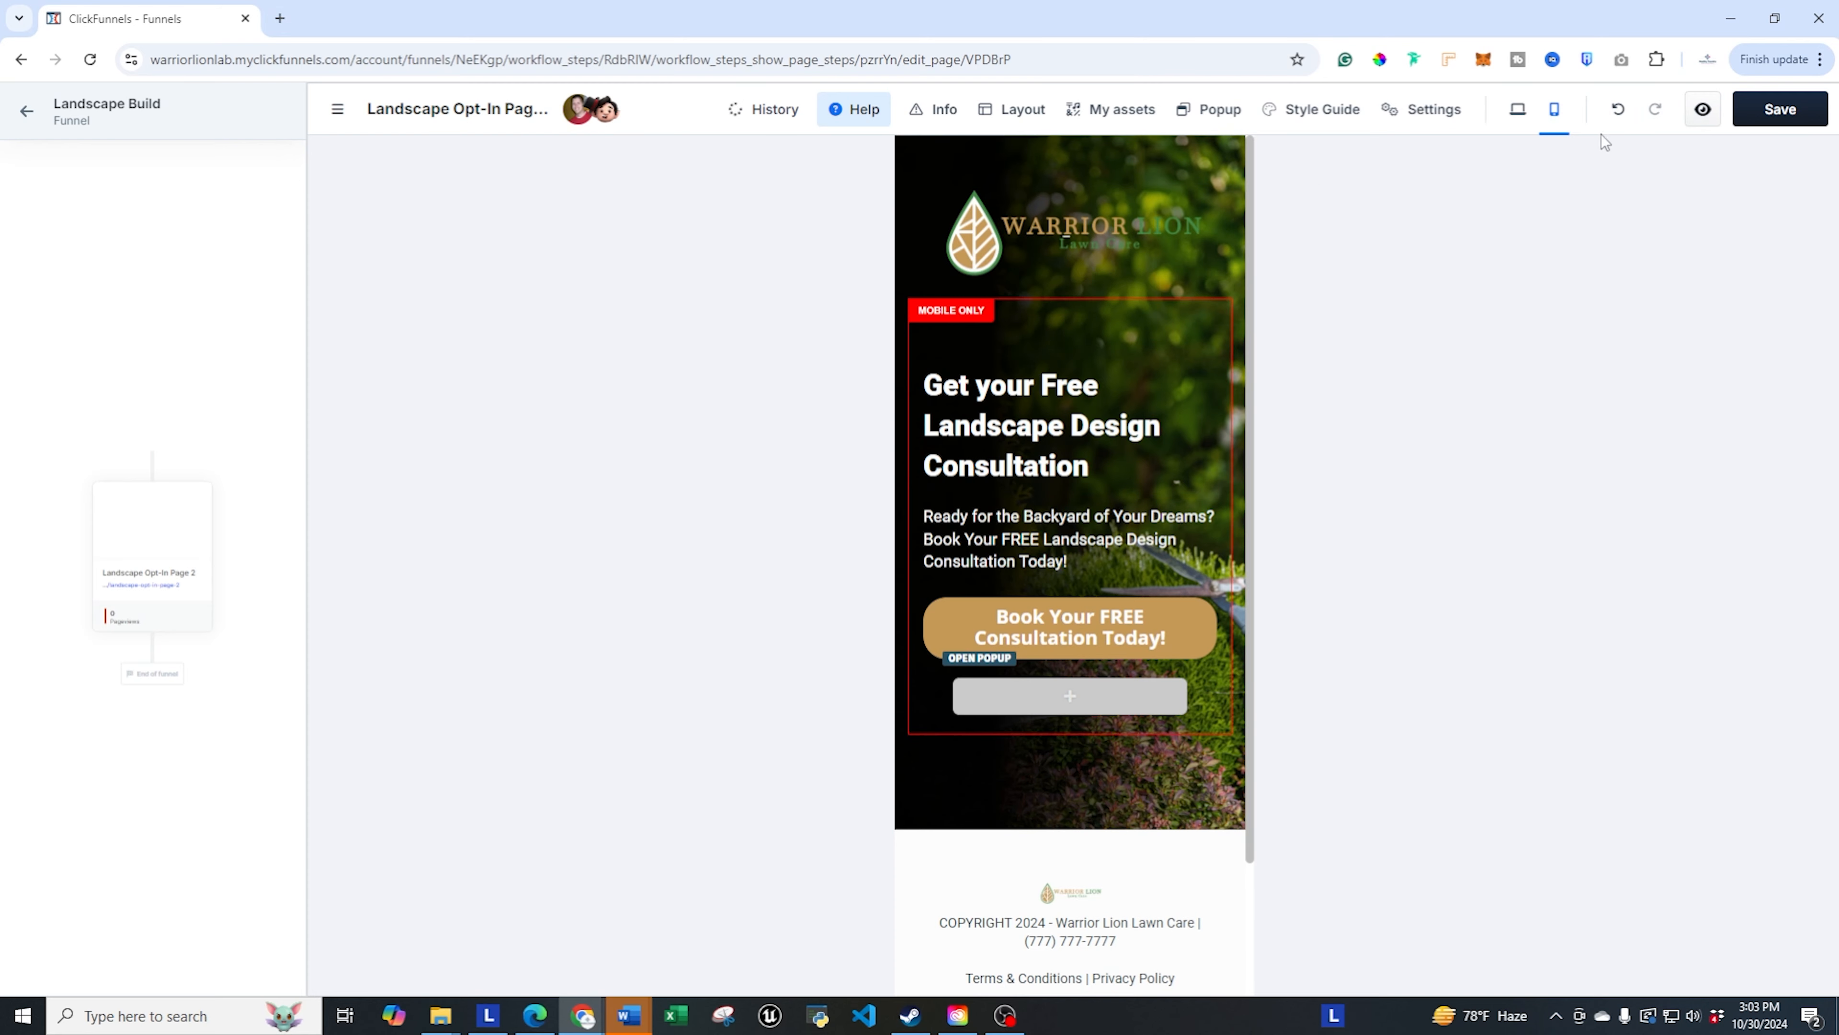
mouse_move(1057, 837)
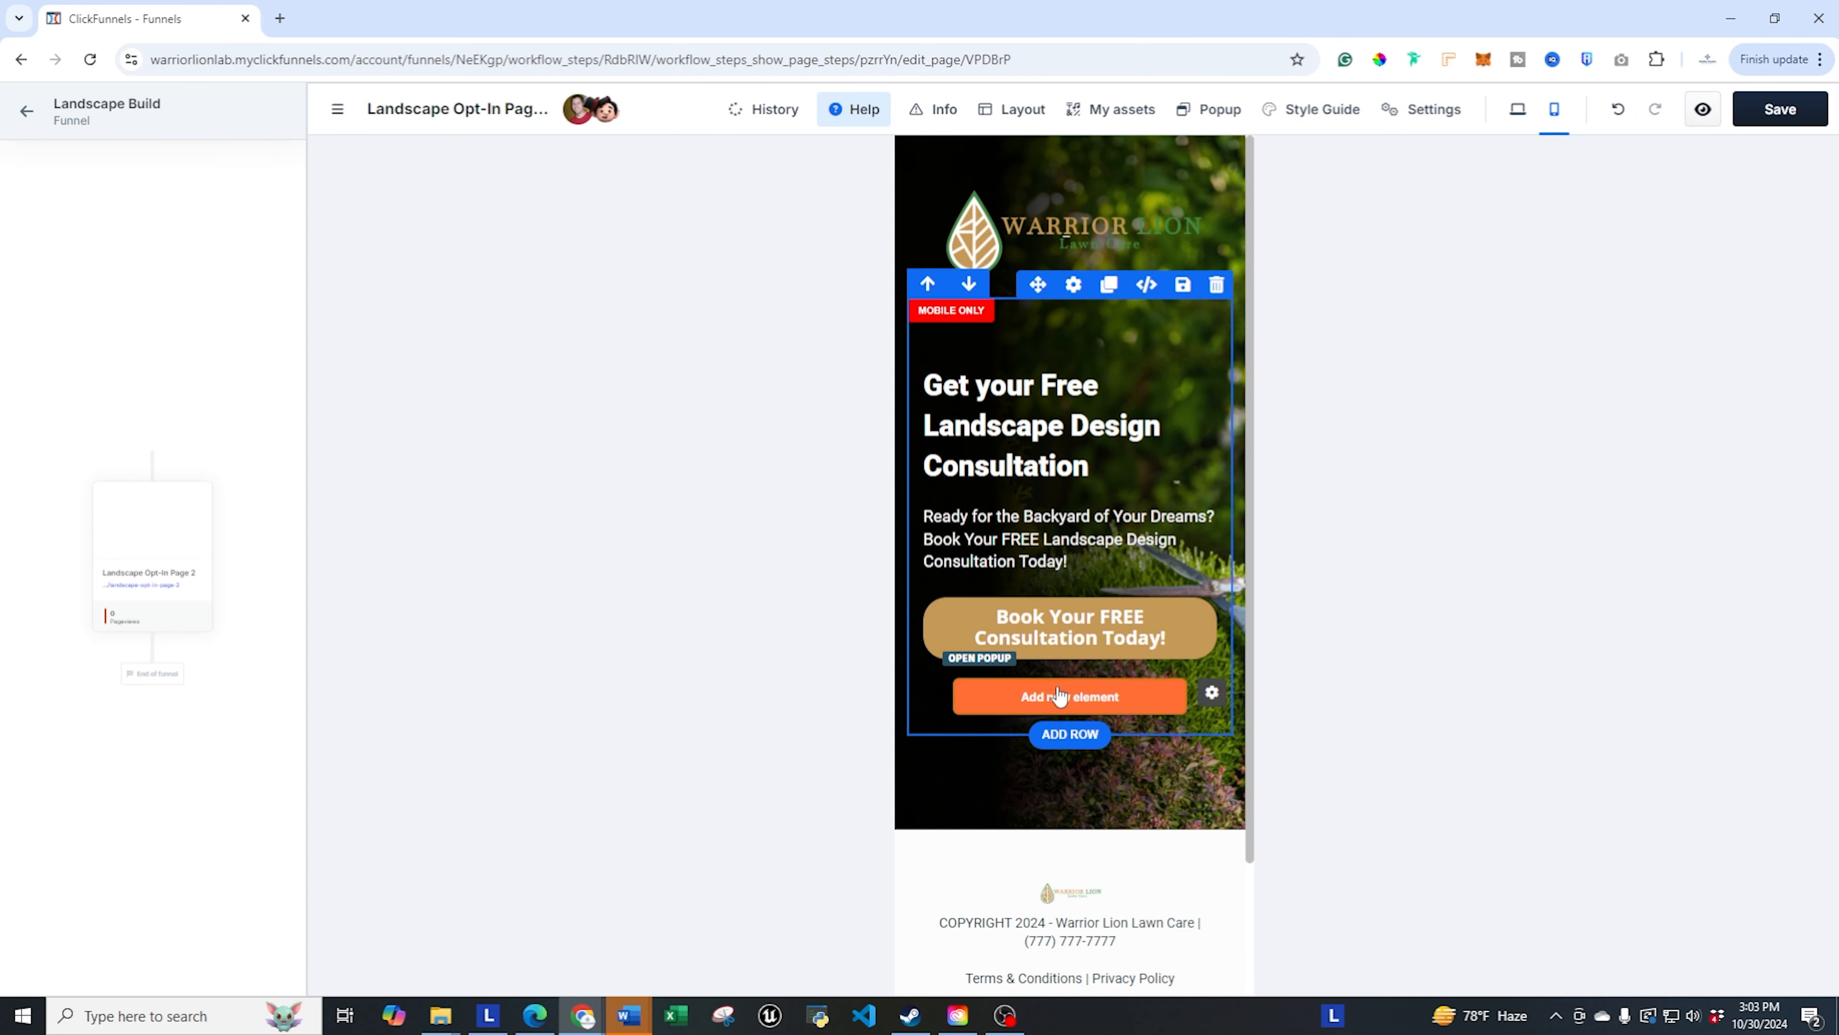
scroll(1120, 656, "down", 2)
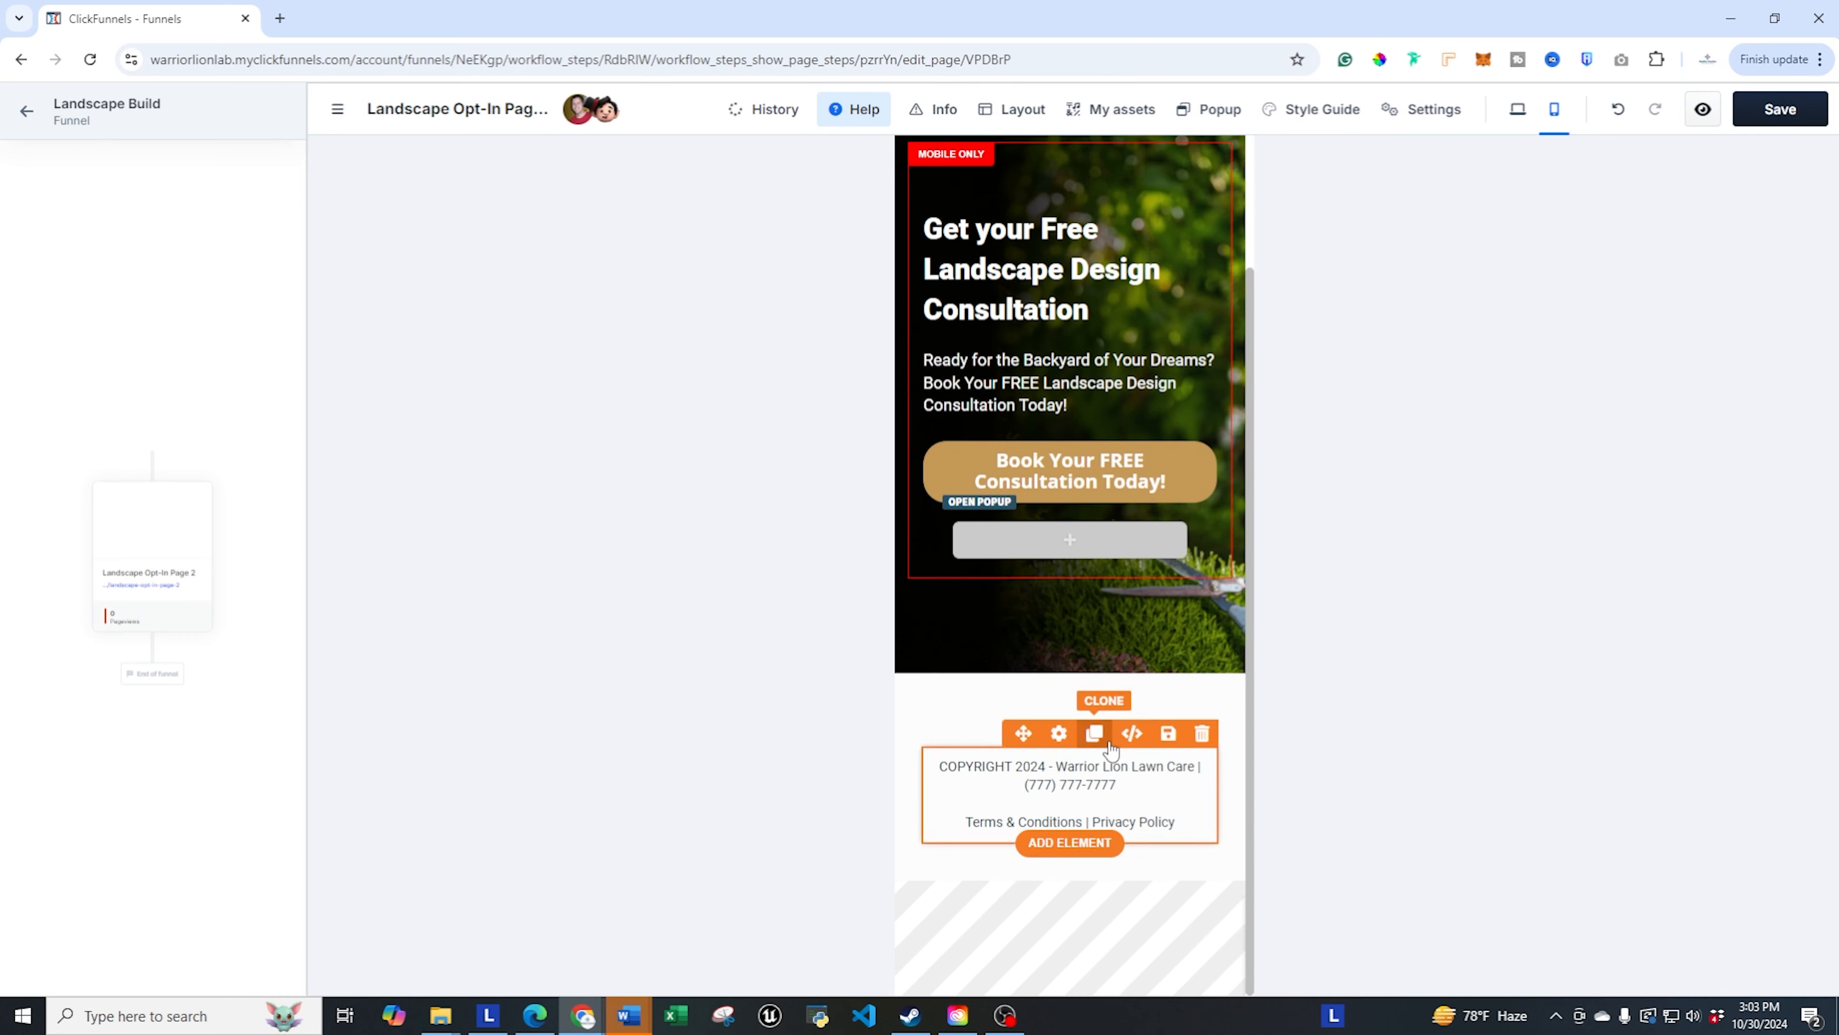
scroll(1178, 588, "up", 2)
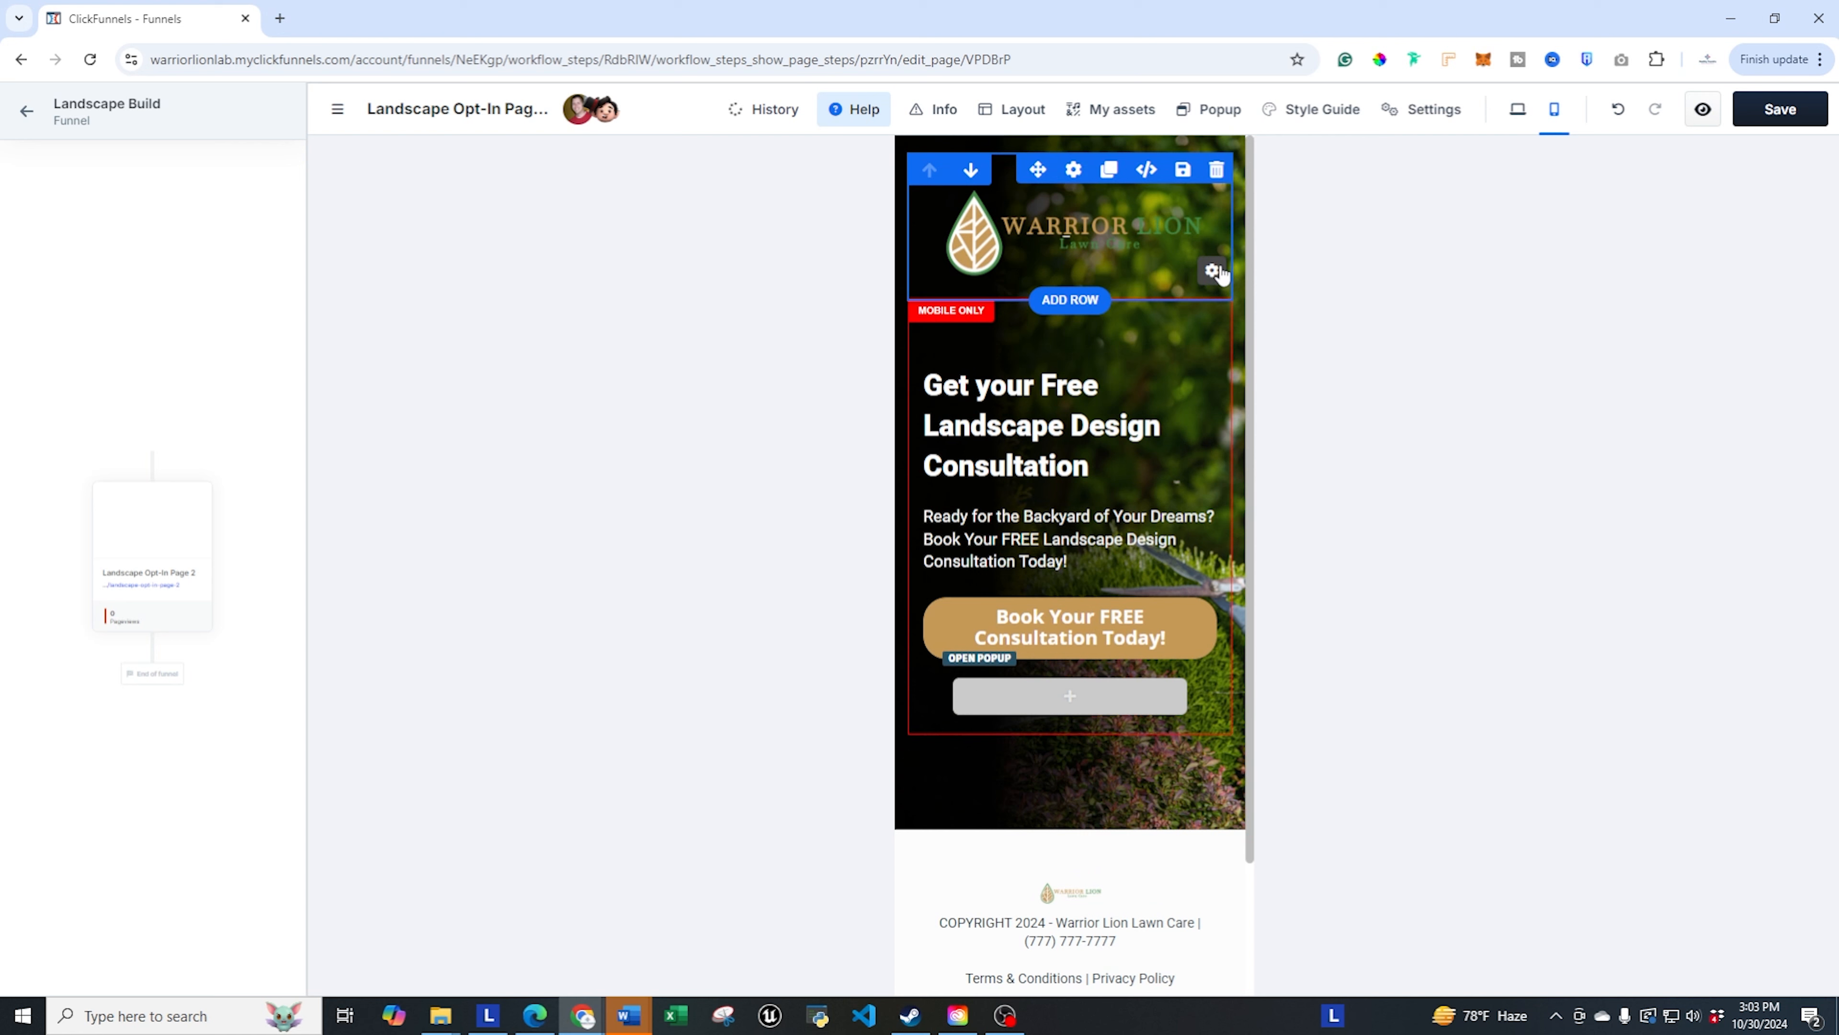
left_click(1761, 110)
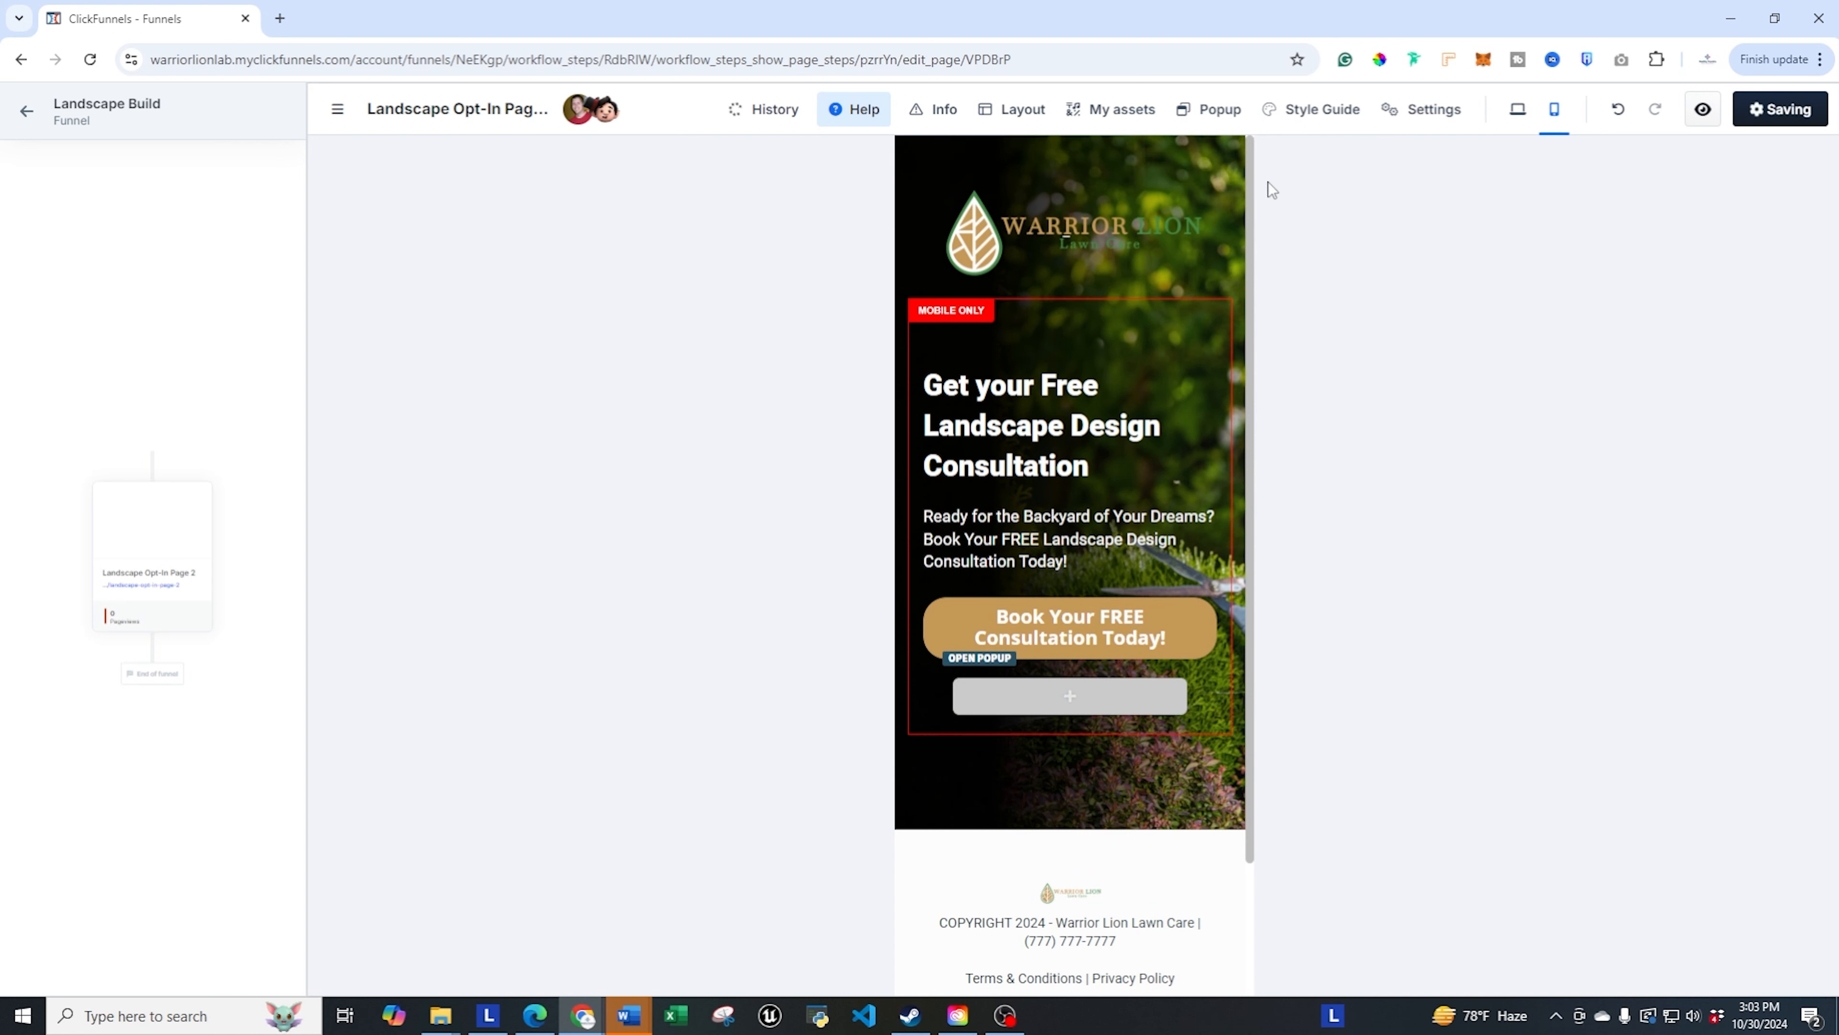
- Switch to the desktop view and review the page from the hero to the footer
left_click(1520, 113)
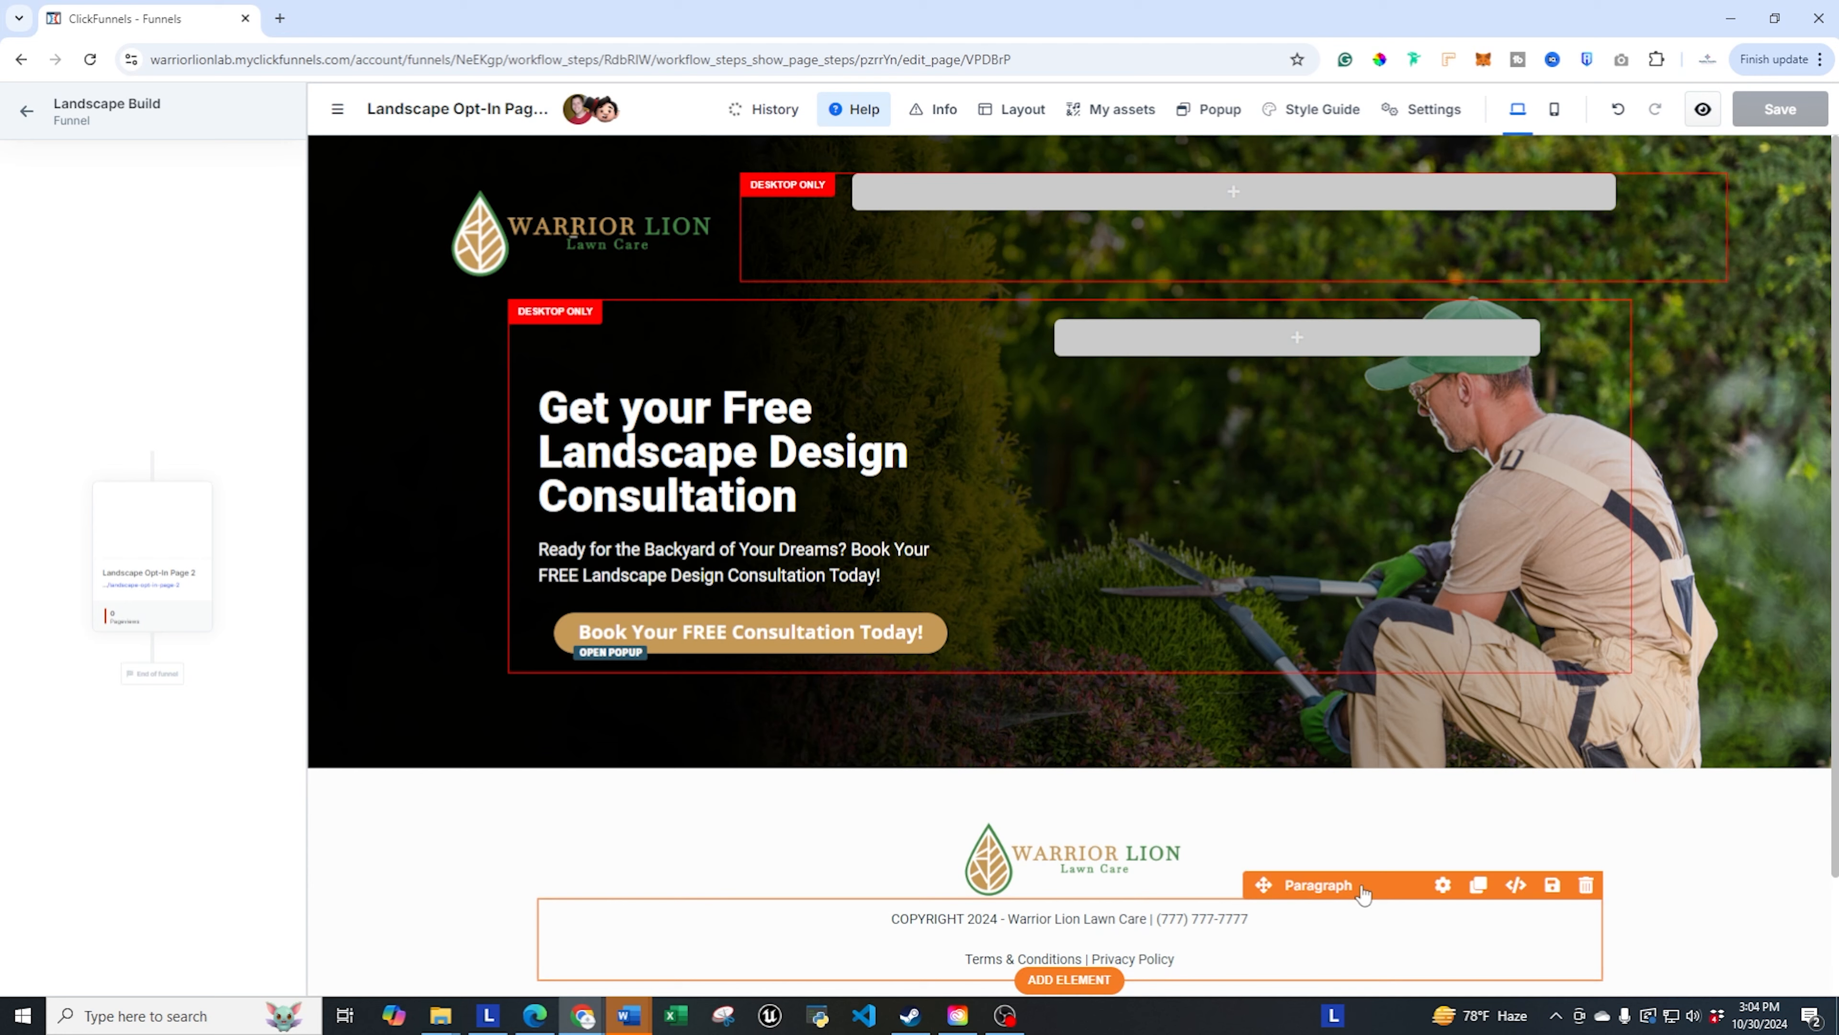
scroll(1375, 727, "down", 2)
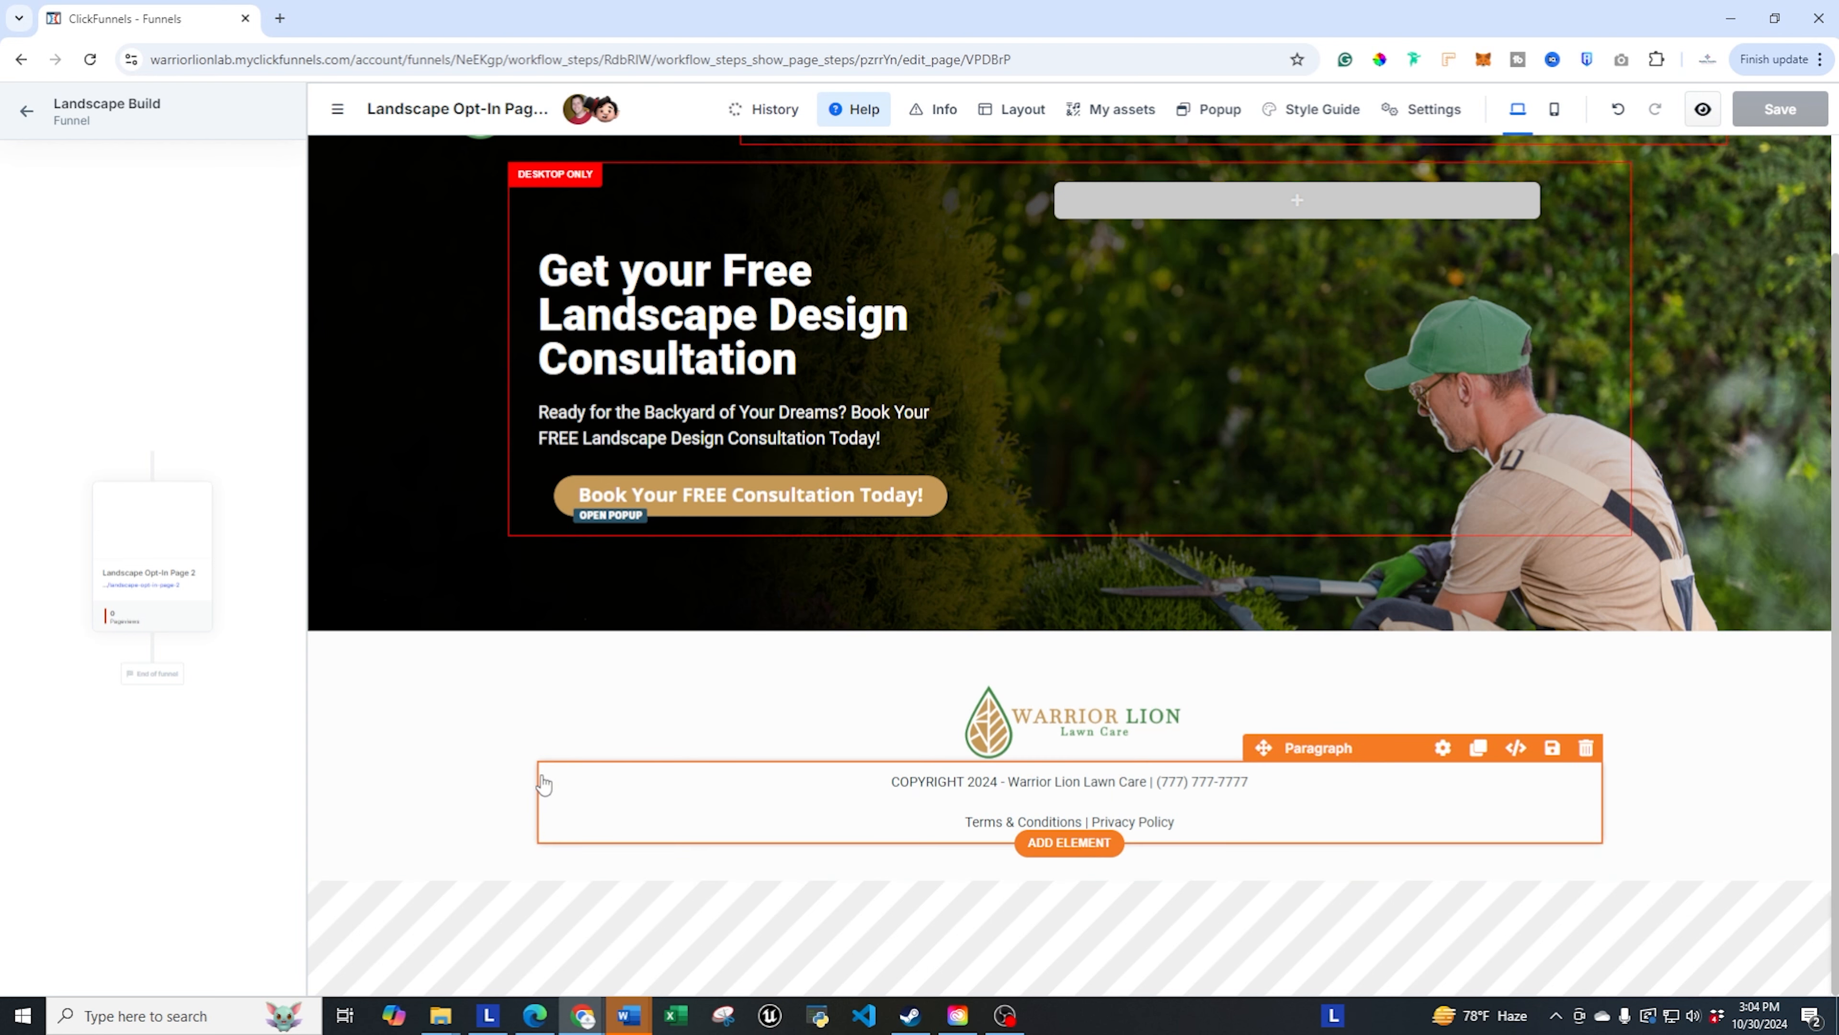
scroll(678, 656, "up", 2)
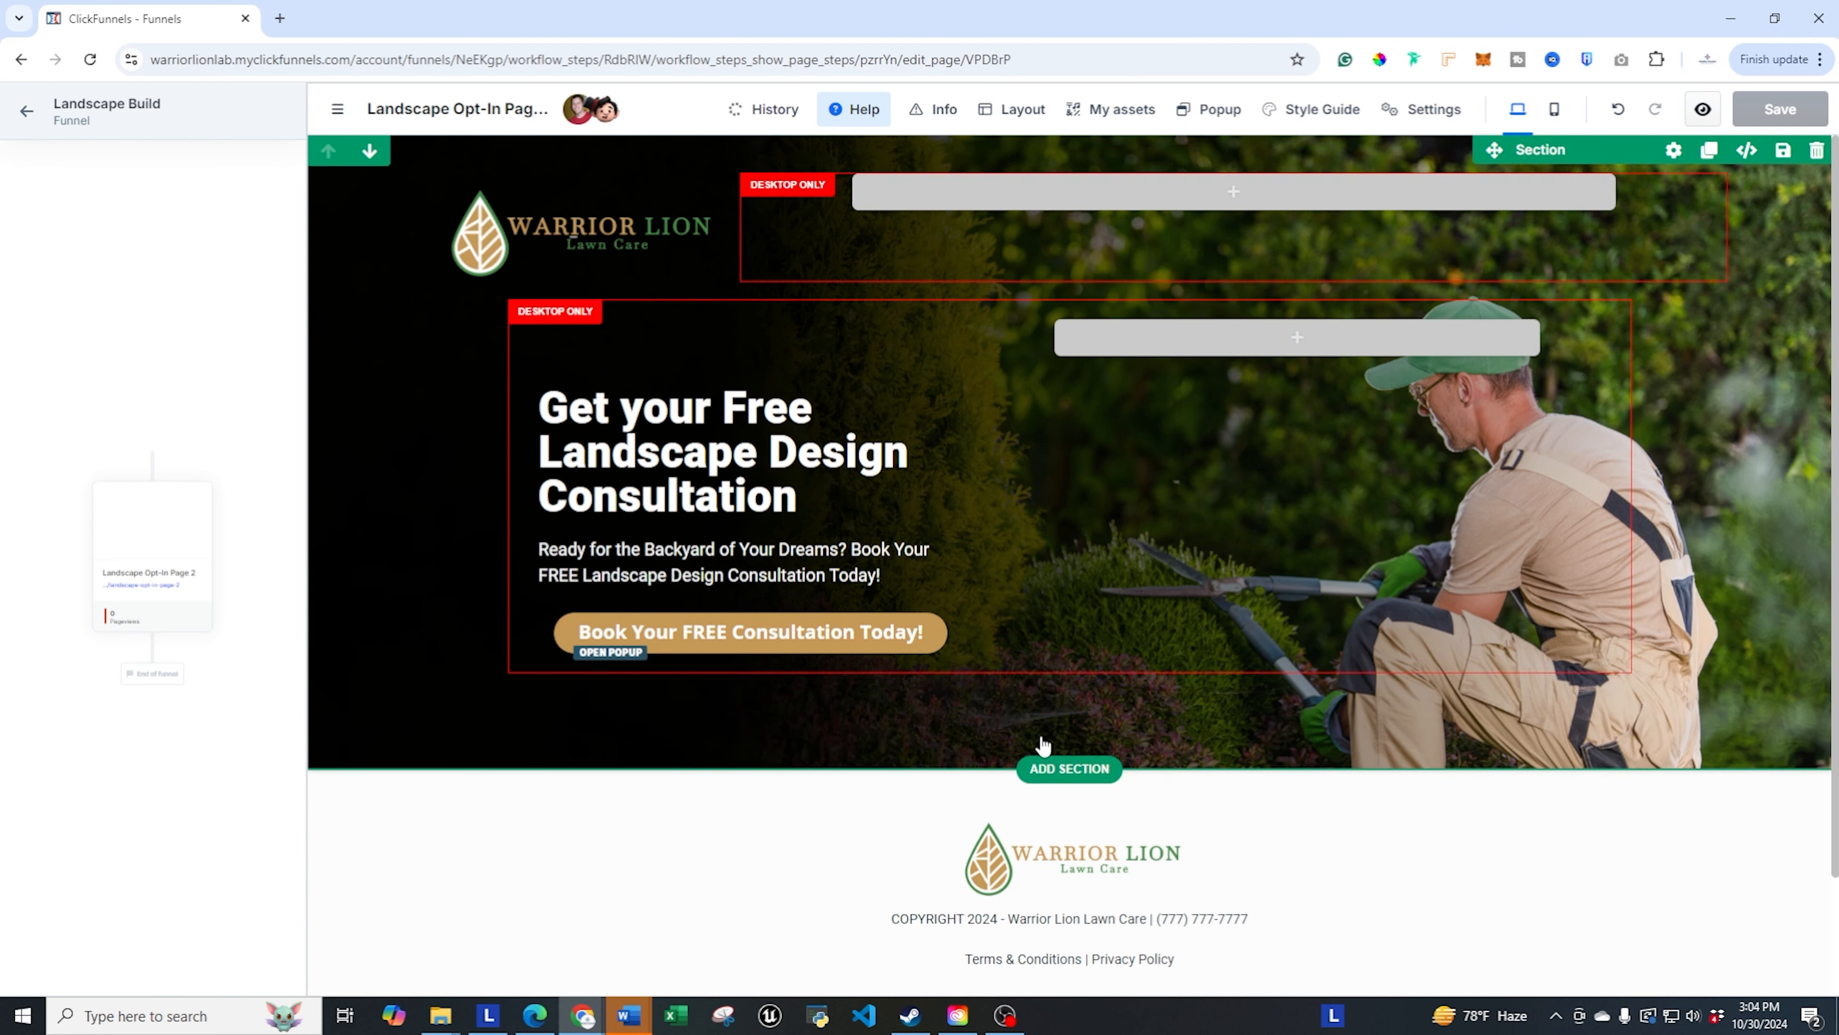